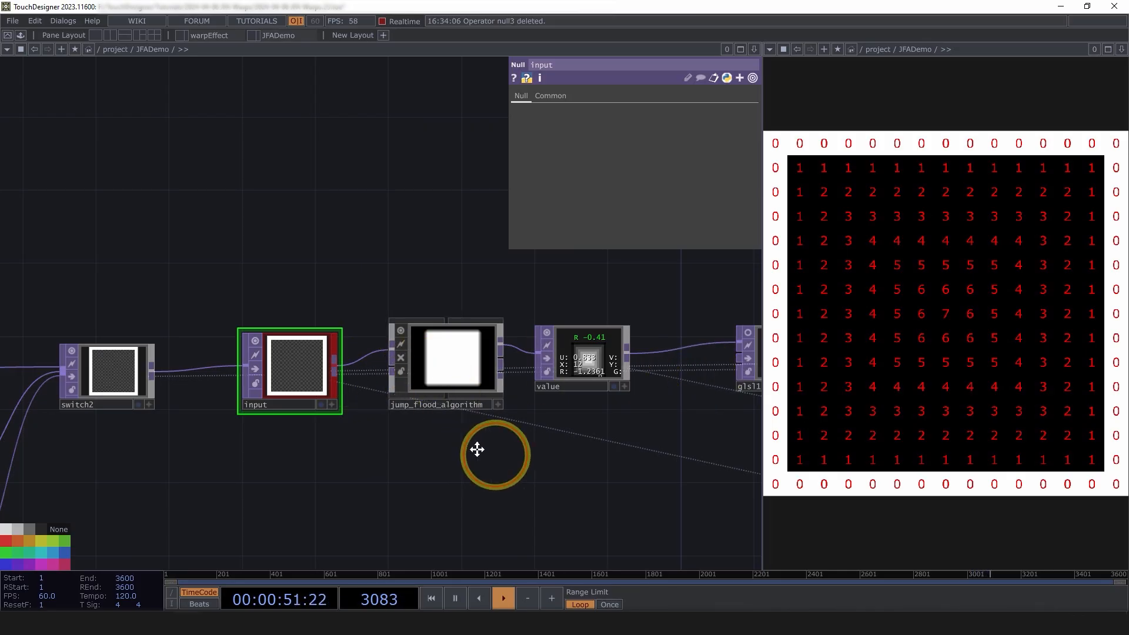
# Look inside jump_flood_algorithm at its LICENSE and LICENSE_2 notes, then return to JFADemo
pyautogui.moveTo(477, 450); pyautogui.dragTo(348, 429)
pyautogui.scroll(-5, 356, 434)
pyautogui.scroll(2, 358, 465)
pyautogui.doubleClick(305, 326)
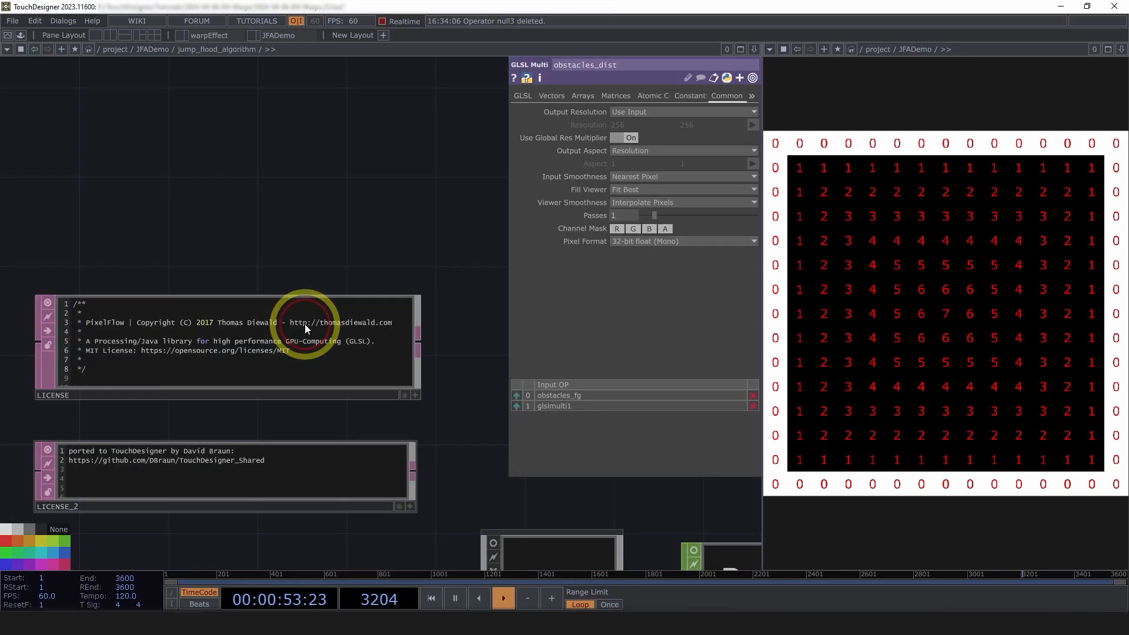
pyautogui.click(305, 324)
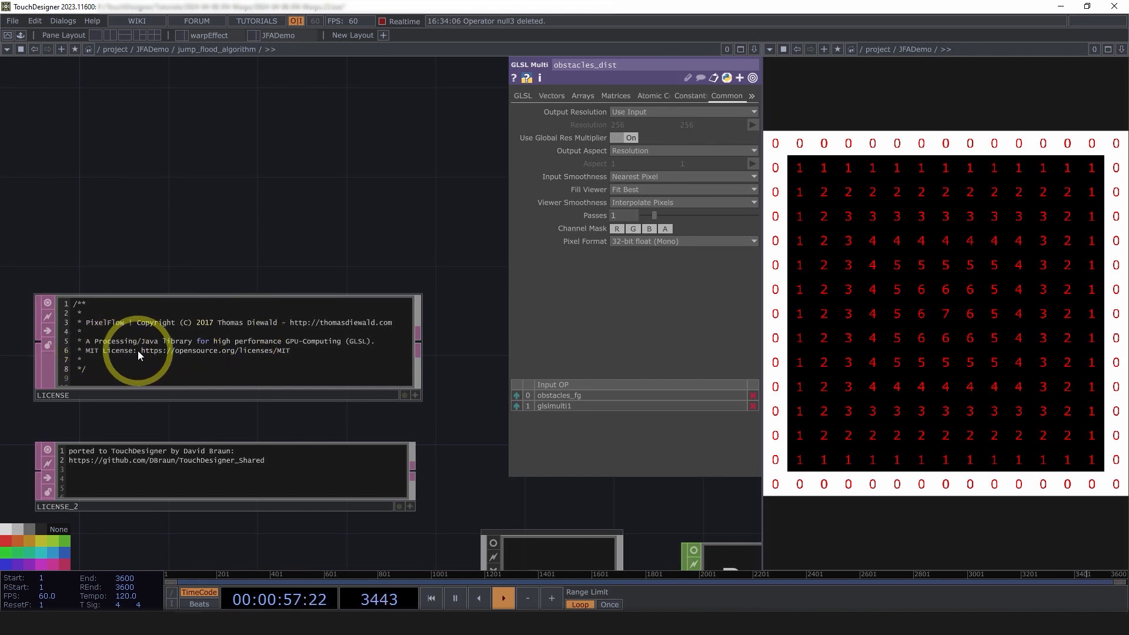
pyautogui.click(85, 452)
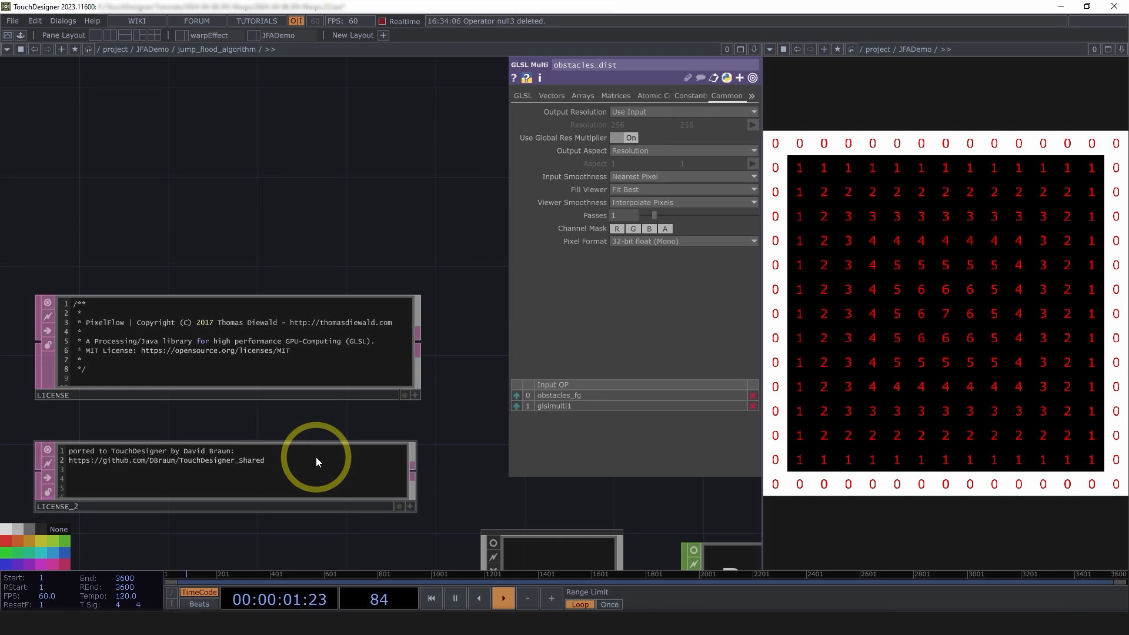
pyautogui.click(283, 178)
pyautogui.press('u')
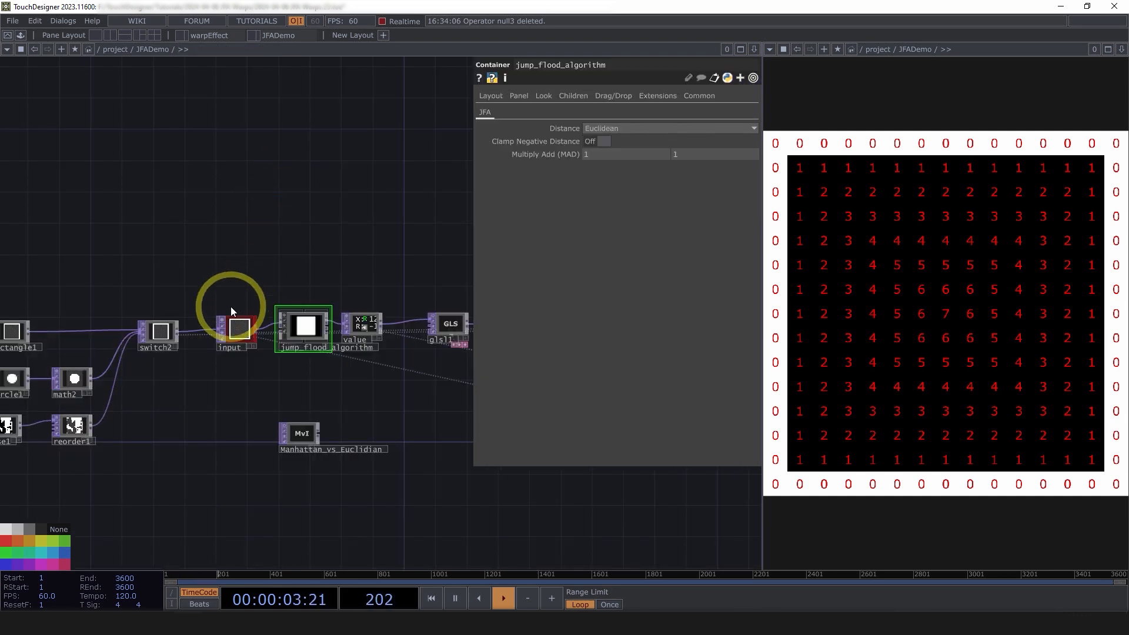
# Nudge the value node slightly up and right, then zoom in on the input node
pyautogui.scroll(2, 212, 396)
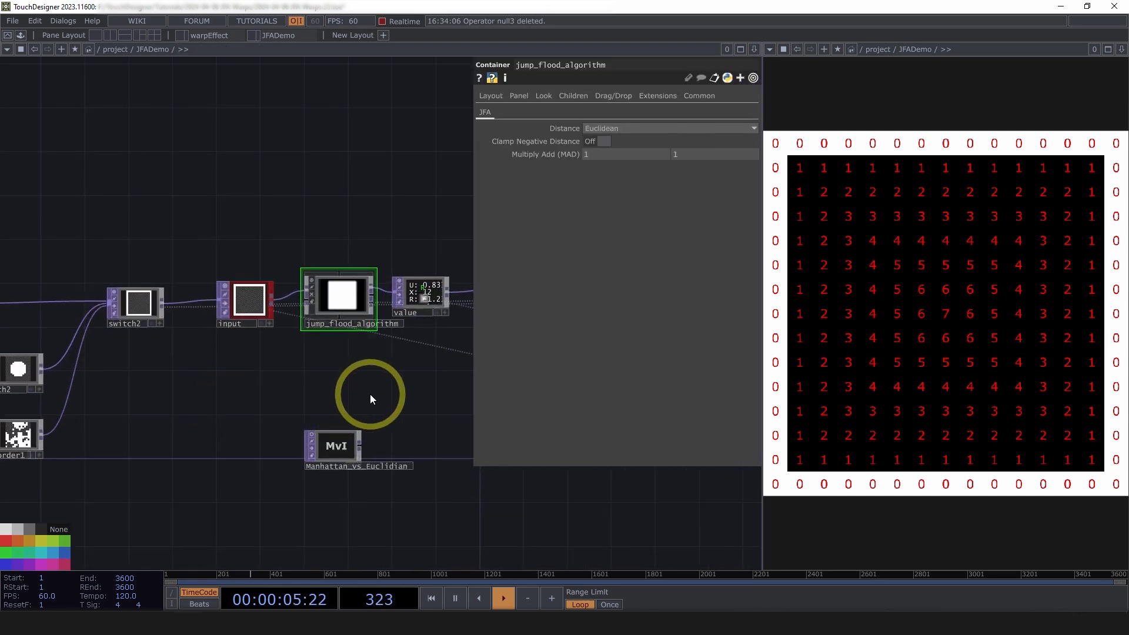
pyautogui.moveTo(371, 394); pyautogui.dragTo(282, 403)
pyautogui.scroll(1, 299, 306)
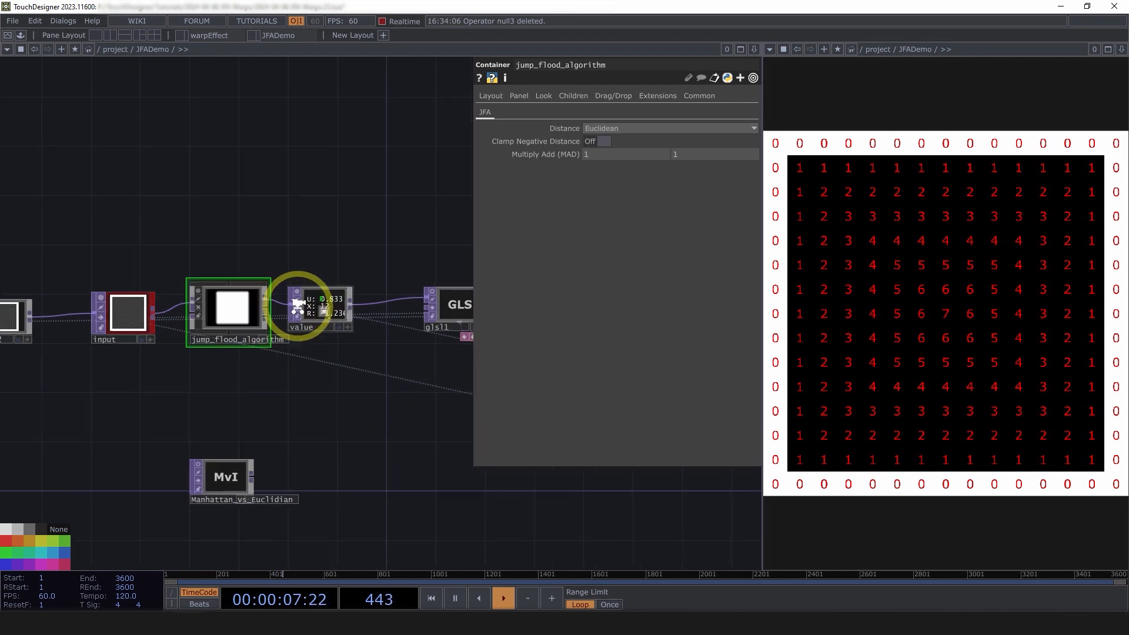
pyautogui.scroll(1, 297, 304)
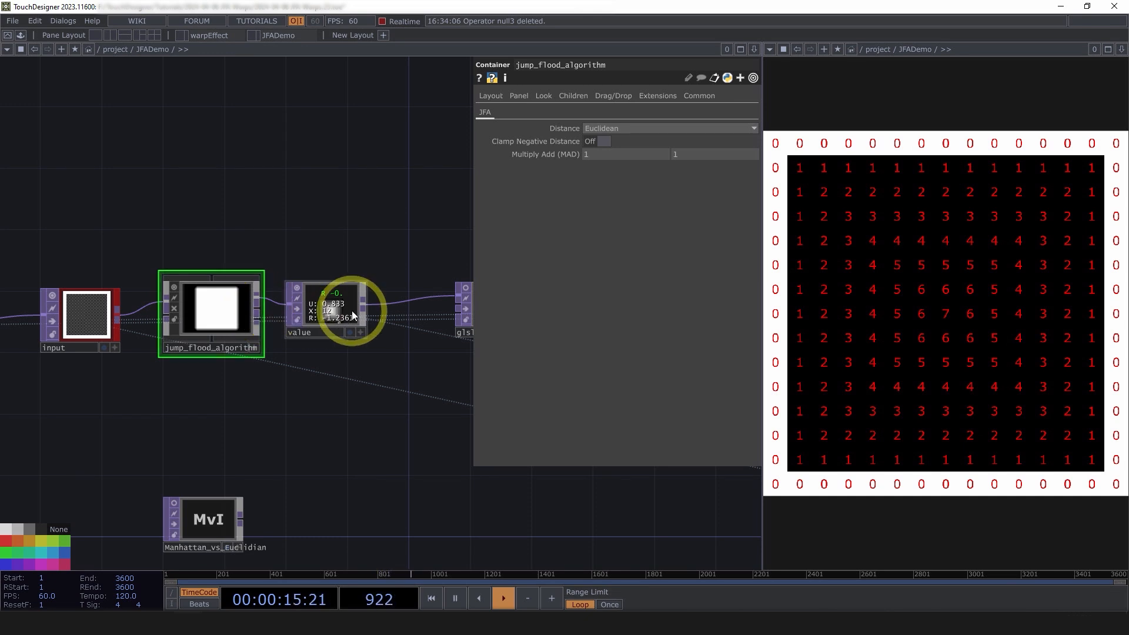
pyautogui.moveTo(352, 311); pyautogui.dragTo(367, 295)
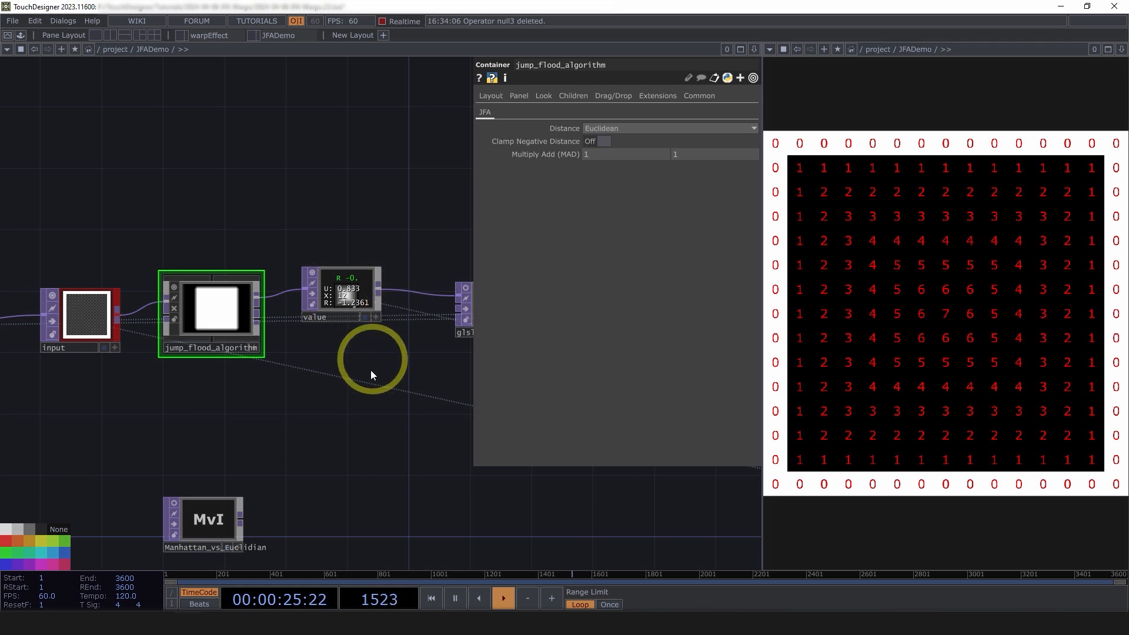
pyautogui.scroll(5, 147, 265)
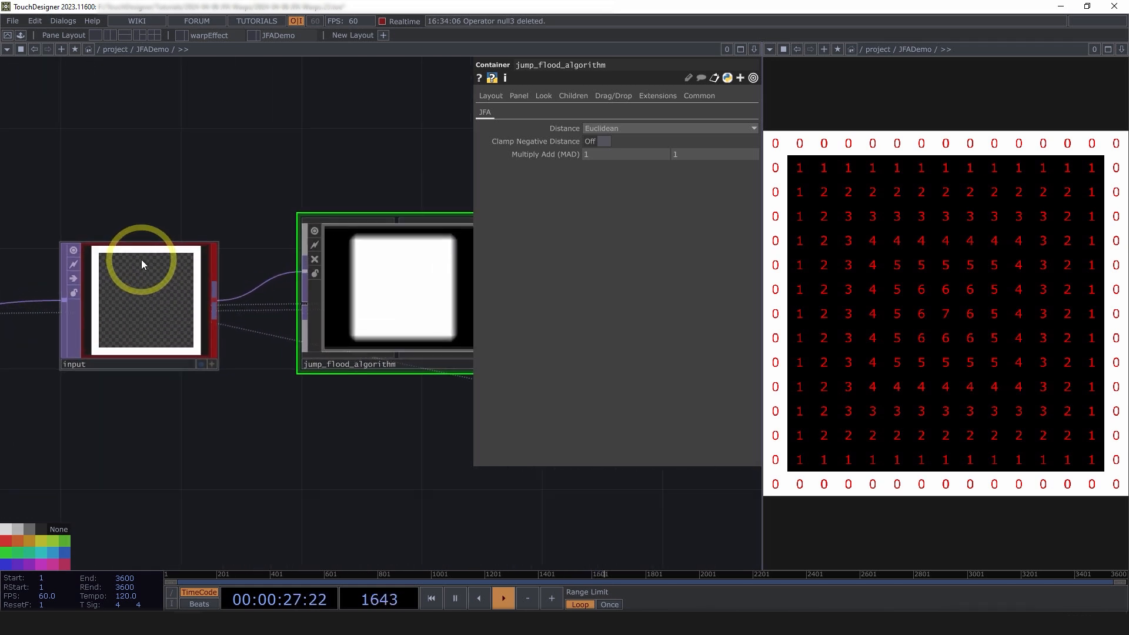
pyautogui.scroll(5, 141, 260)
pyautogui.moveTo(125, 169); pyautogui.dragTo(194, 164)
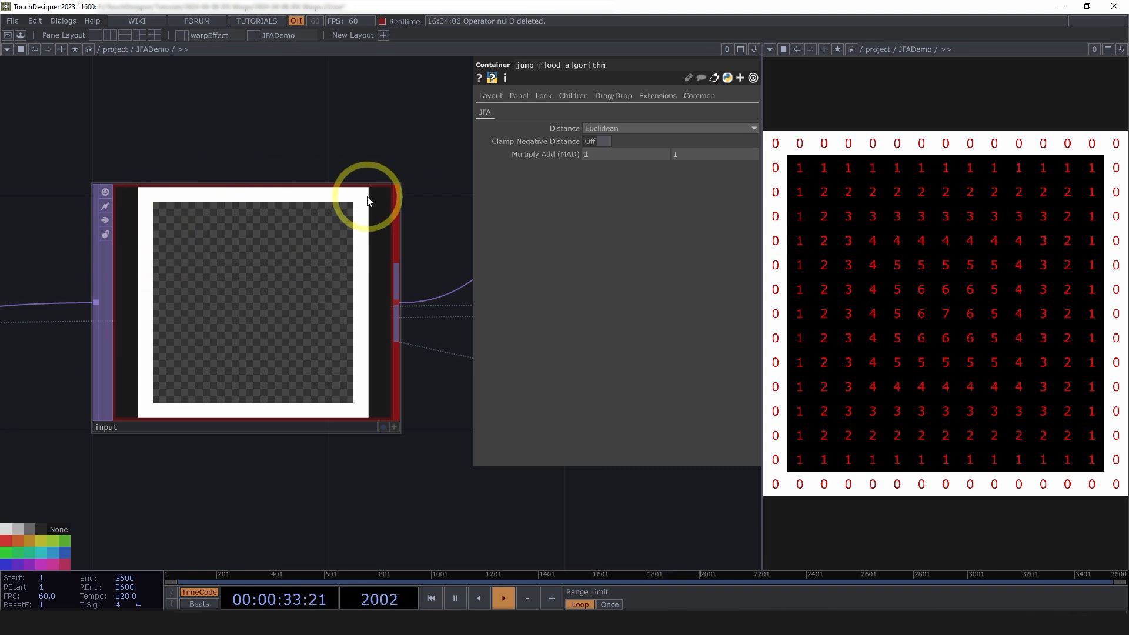
# Select the input node, split its viewer into RGBA channels, then restore the combined image
pyautogui.click(166, 290)
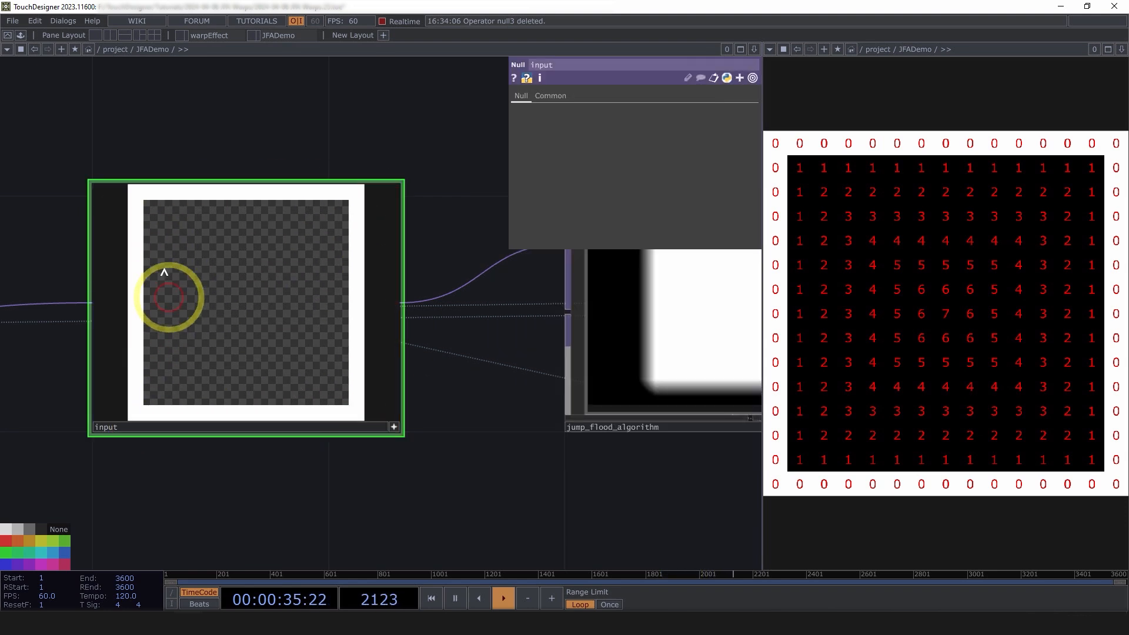
pyautogui.press('s')
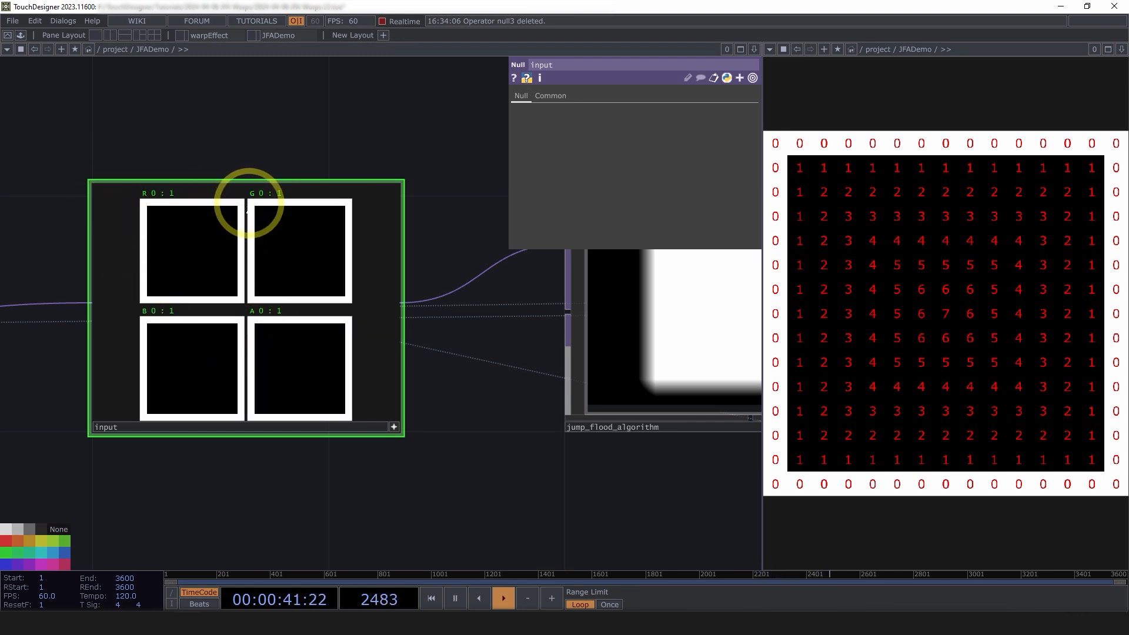
pyautogui.press('s')
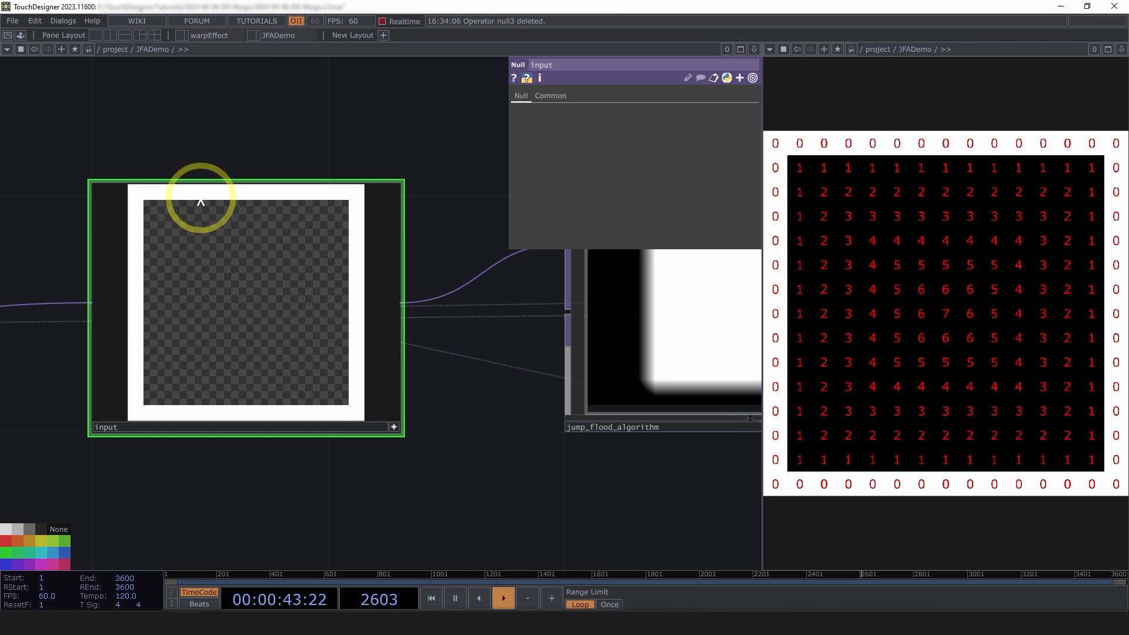
pyautogui.moveTo(465, 474); pyautogui.dragTo(354, 435)
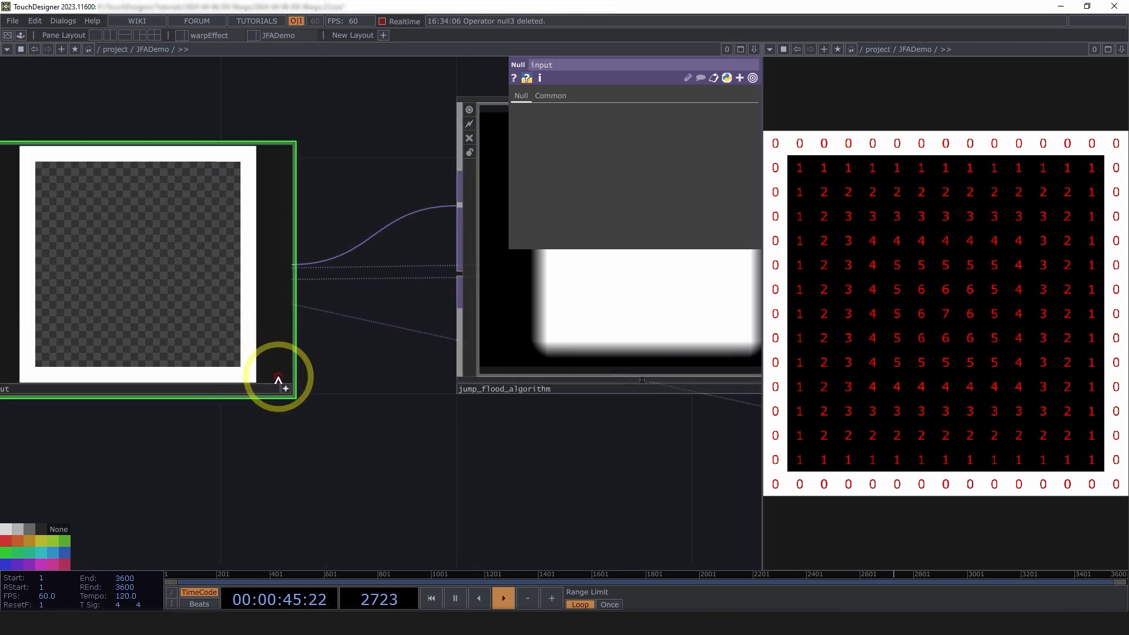
pyautogui.click(284, 387)
# Select the value node and probe its distance values from centre out to the border
pyautogui.scroll(-3, 469, 478)
pyautogui.moveTo(453, 466); pyautogui.dragTo(18, 384)
pyautogui.scroll(-2, 265, 400)
pyautogui.scroll(5, 424, 189)
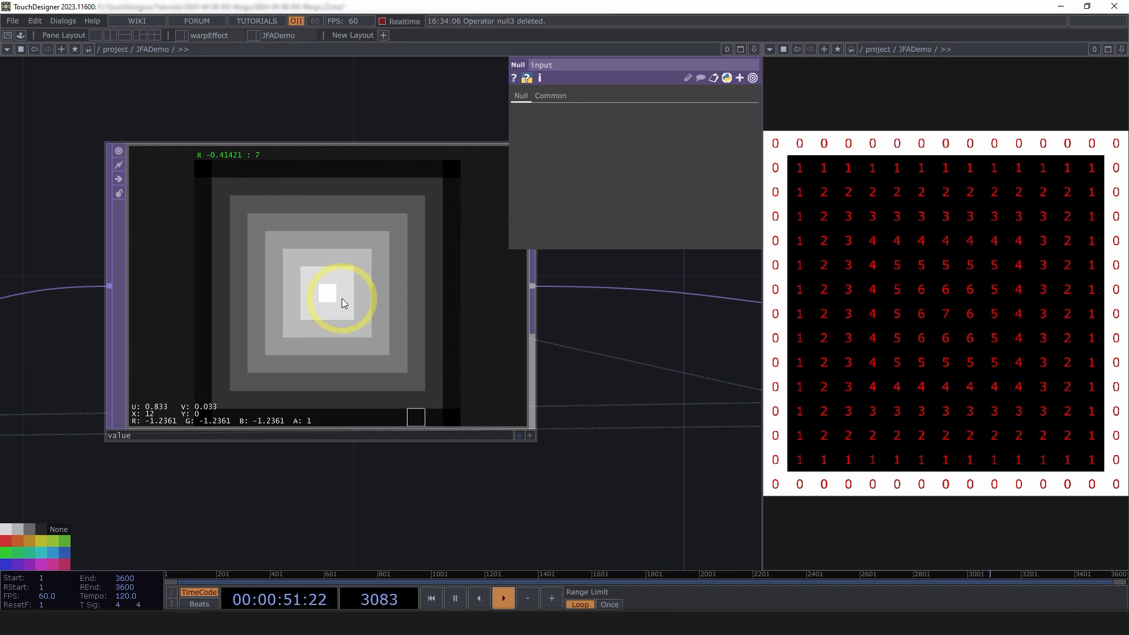
pyautogui.click(316, 297)
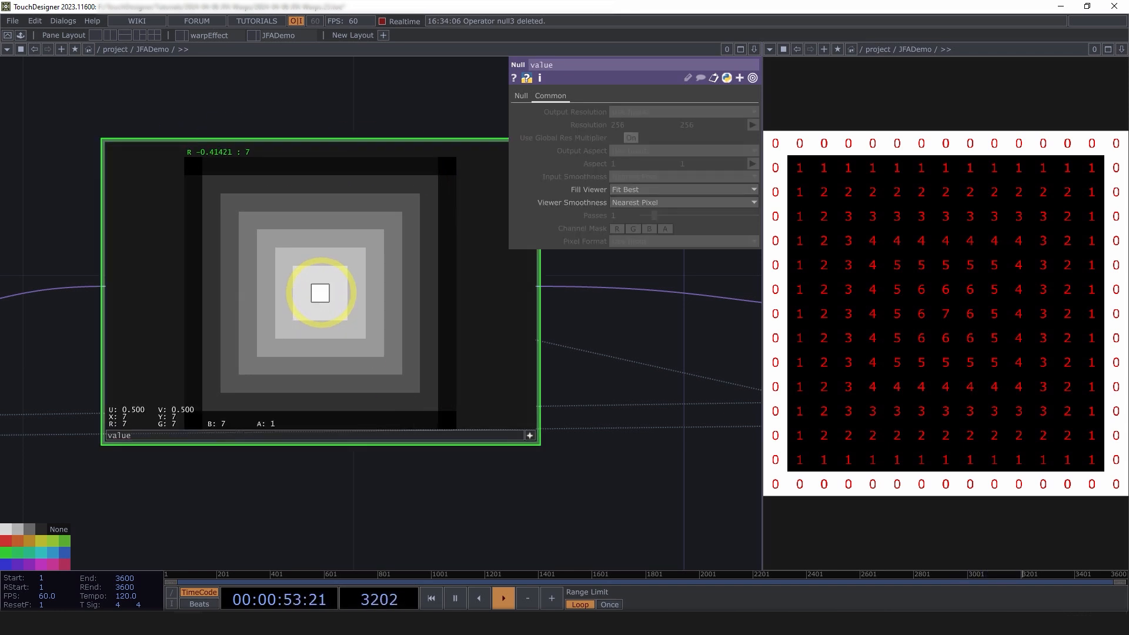
pyautogui.moveTo(283, 295); pyautogui.dragTo(453, 403)
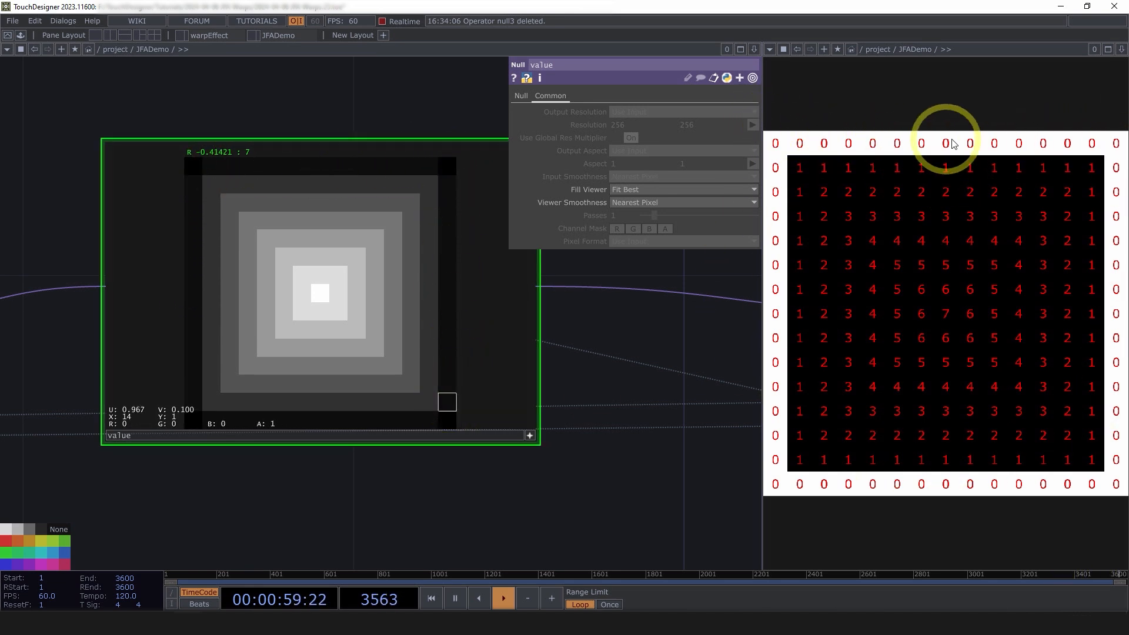
pyautogui.moveTo(330, 258); pyautogui.dragTo(429, 365)
pyautogui.click(531, 435)
pyautogui.moveTo(614, 385); pyautogui.dragTo(464, 320)
pyautogui.scroll(-4, 464, 320)
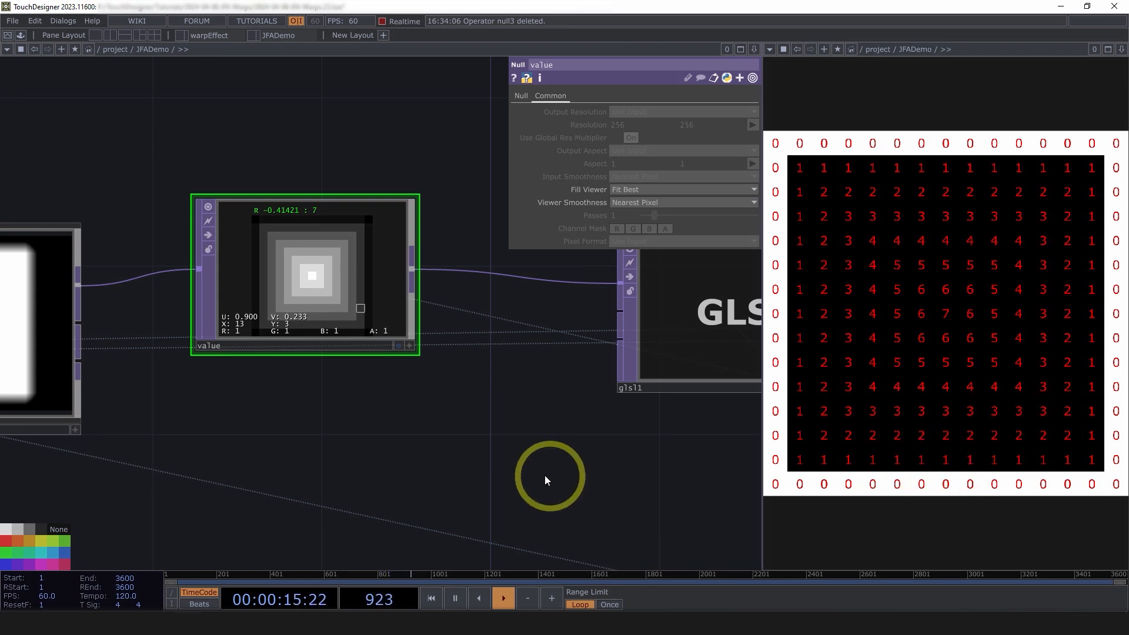
# Set switch2's Index to 1 so the circle replaces the rectangle
pyautogui.scroll(-10, 545, 475)
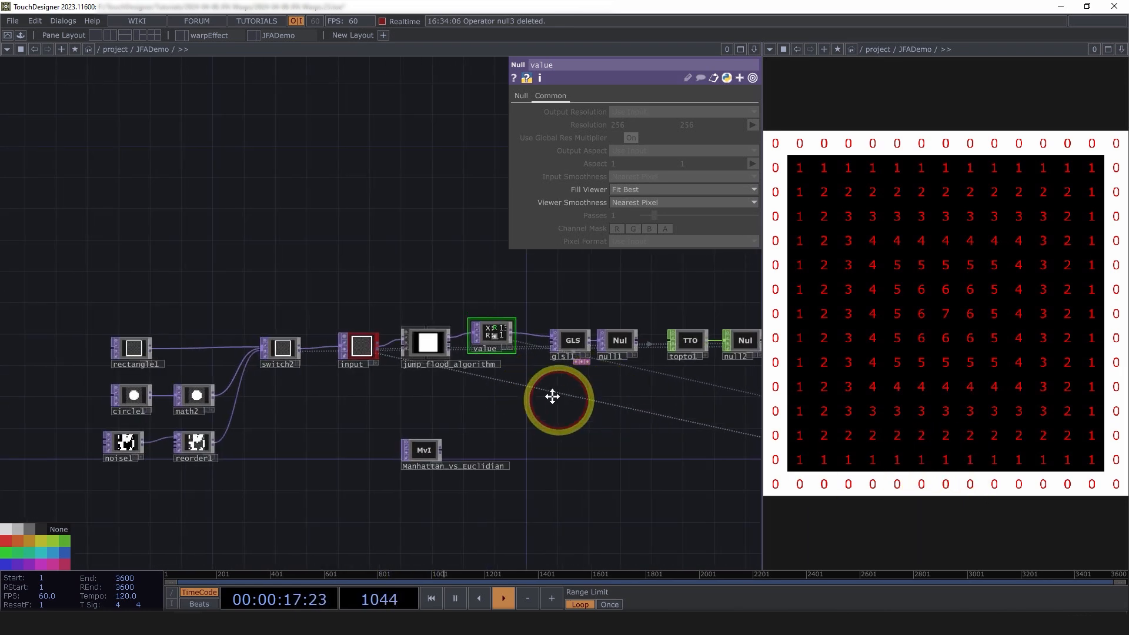
pyautogui.moveTo(553, 397); pyautogui.dragTo(456, 374)
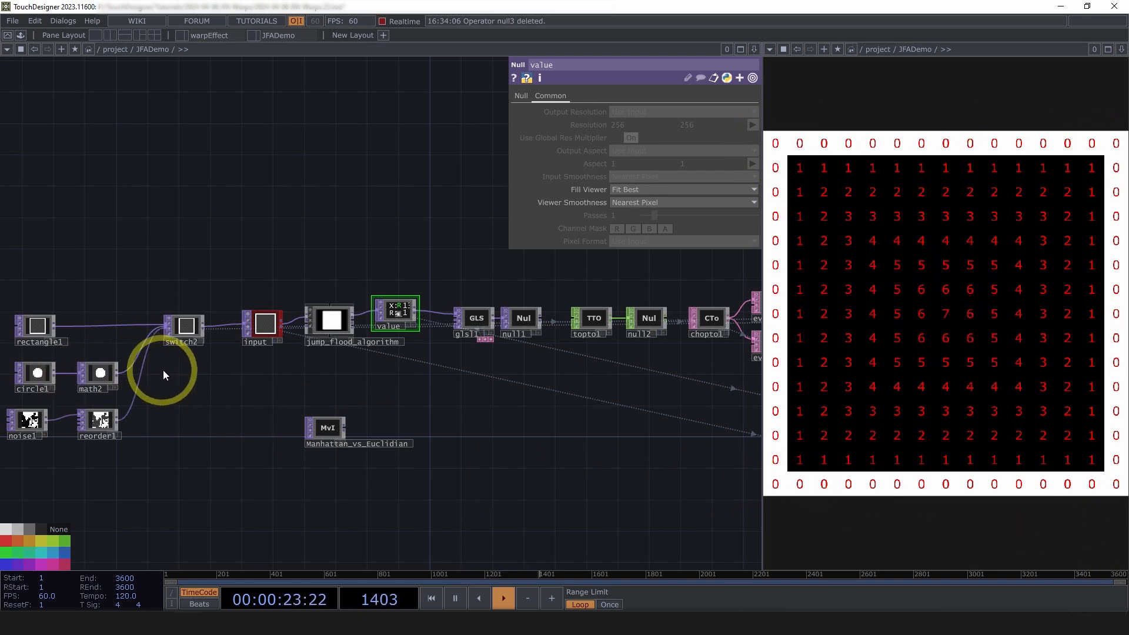
pyautogui.scroll(2, 499, 373)
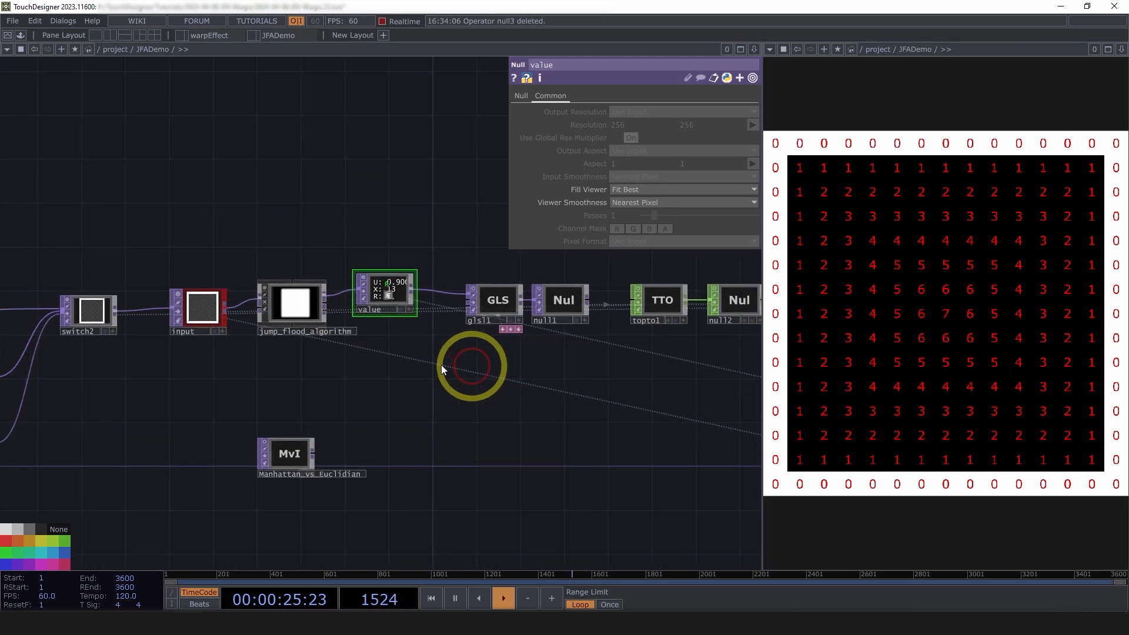
pyautogui.scroll(5, 232, 312)
pyautogui.moveTo(144, 404); pyautogui.dragTo(378, 347)
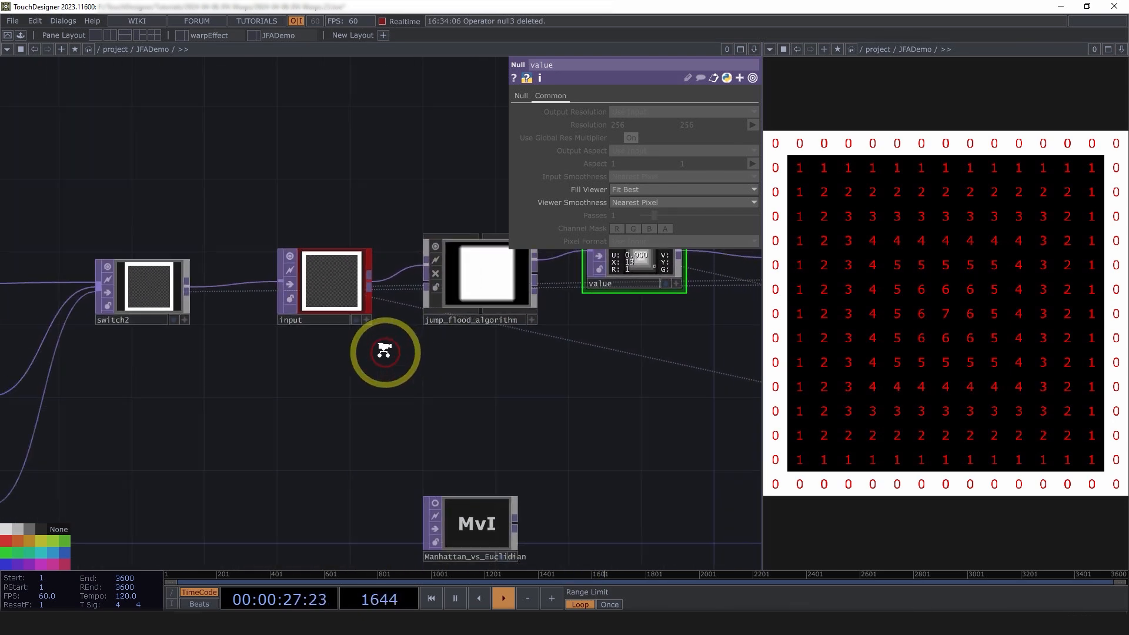
pyautogui.scroll(-2, 378, 348)
pyautogui.click(214, 303)
pyautogui.moveTo(280, 414); pyautogui.dragTo(442, 376)
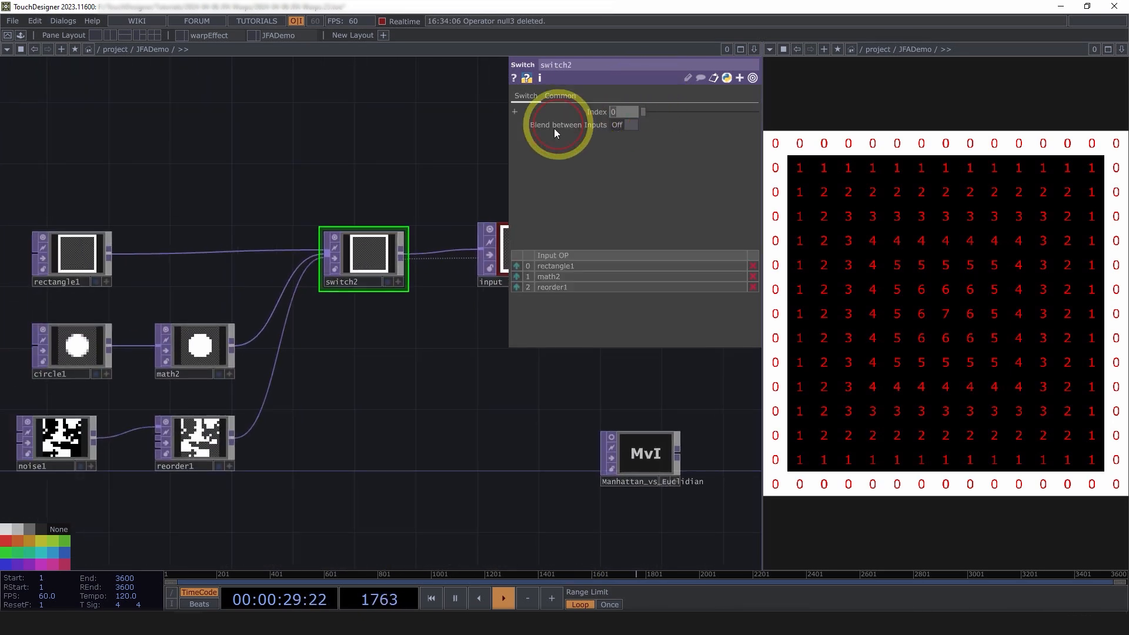
pyautogui.write('1')
pyautogui.click(446, 413)
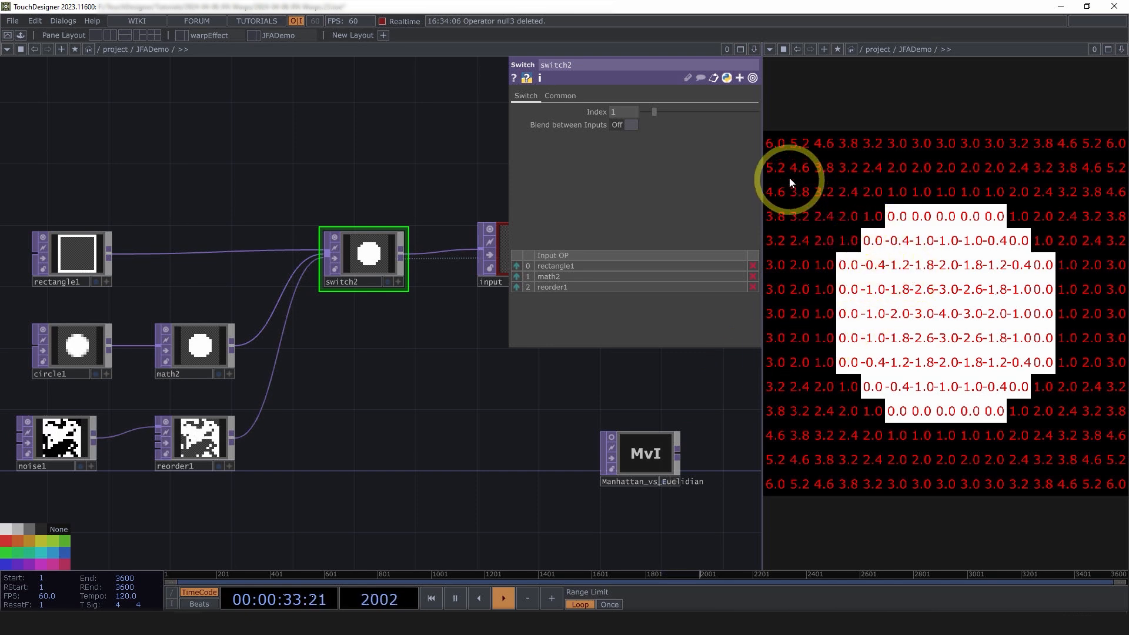
# Change switch2's Index to 2 so the noise pattern feeds the jump flood
pyautogui.moveTo(269, 456); pyautogui.dragTo(133, 458)
pyautogui.scroll(-3, 133, 458)
pyautogui.moveTo(467, 433); pyautogui.dragTo(325, 428)
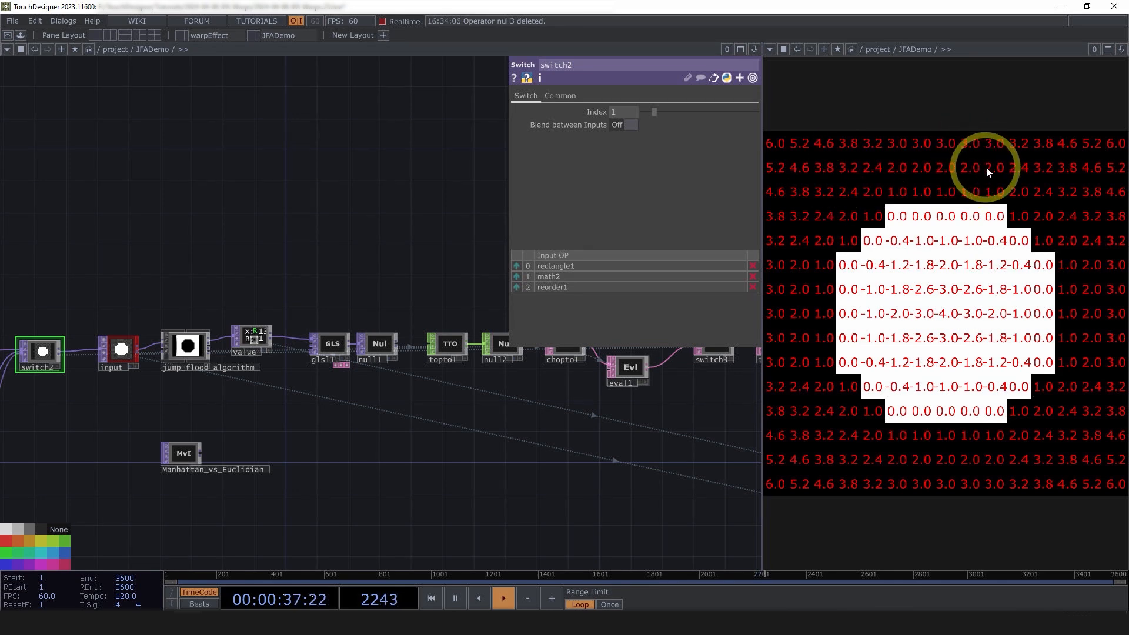
pyautogui.moveTo(479, 464); pyautogui.dragTo(653, 438)
pyautogui.scroll(-3, 530, 442)
pyautogui.scroll(3, 337, 429)
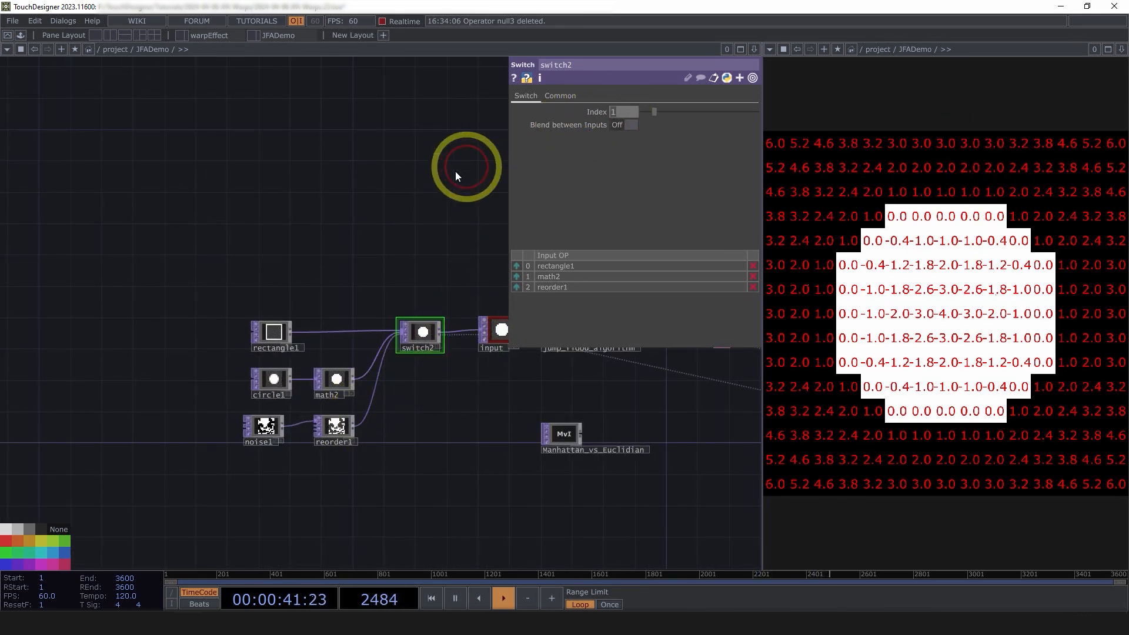
pyautogui.write('2')
pyautogui.press('Return')
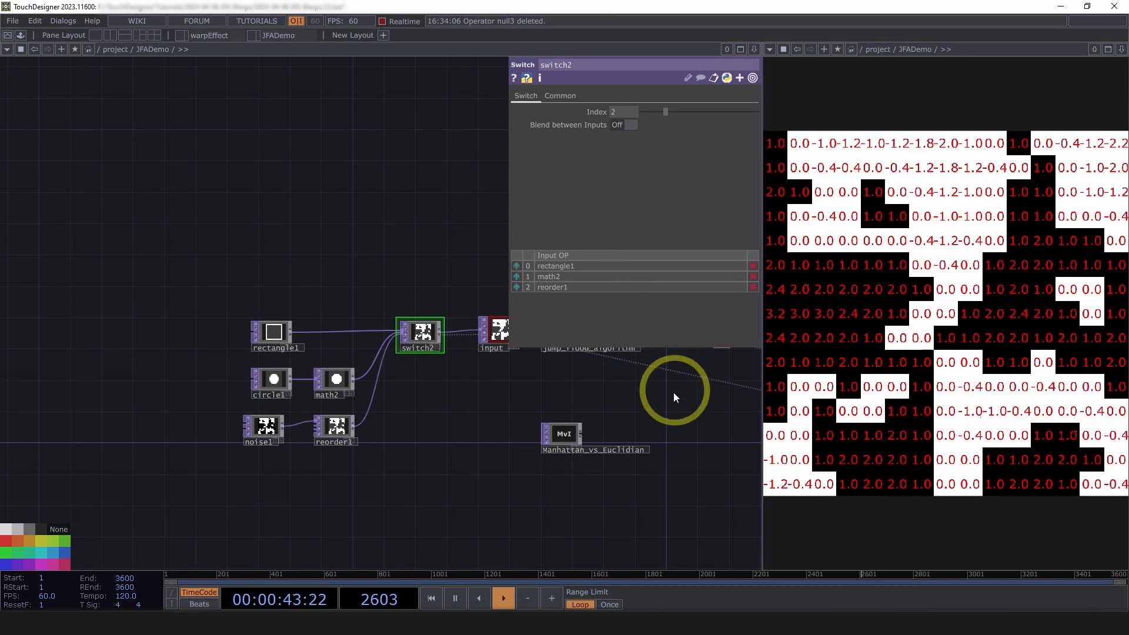
pyautogui.moveTo(517, 421); pyautogui.dragTo(161, 418)
pyautogui.moveTo(714, 445); pyautogui.dragTo(155, 436)
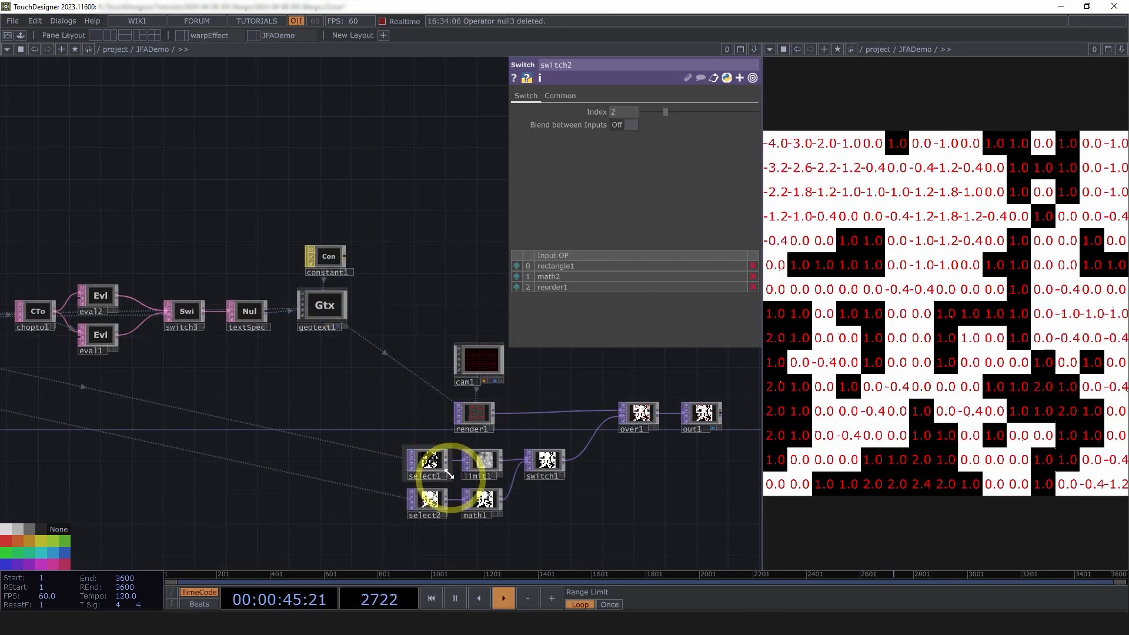
# Set switch1's Index to 0 so limit1's grey distance shading passes through
pyautogui.scroll(3, 479, 533)
pyautogui.click(601, 395)
pyautogui.click(650, 114)
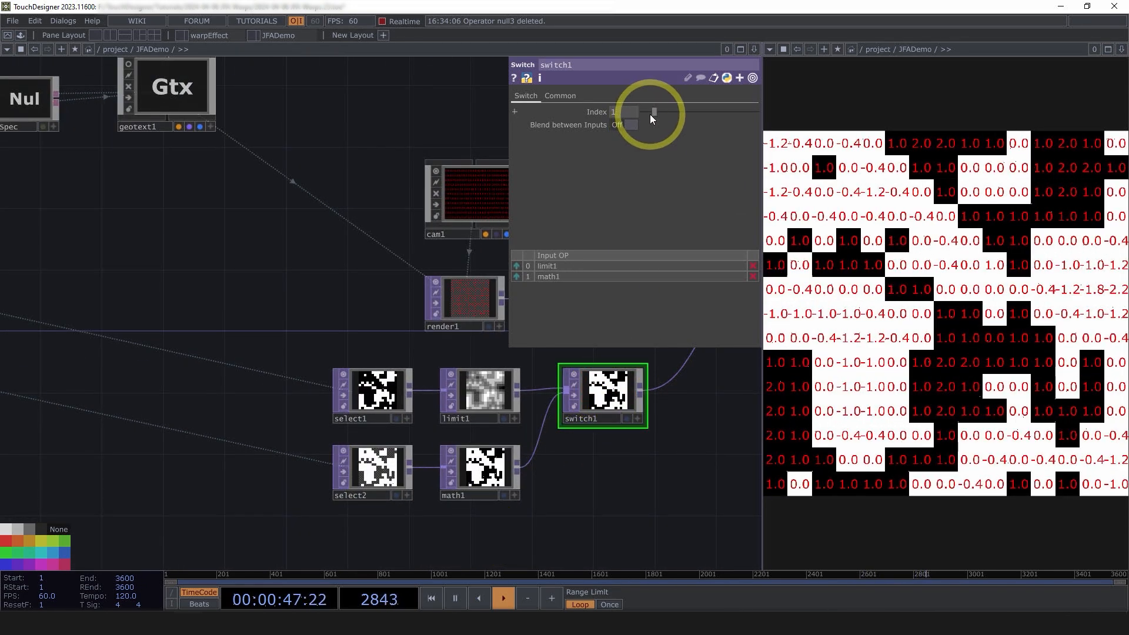
pyautogui.moveTo(650, 114); pyautogui.dragTo(612, 112)
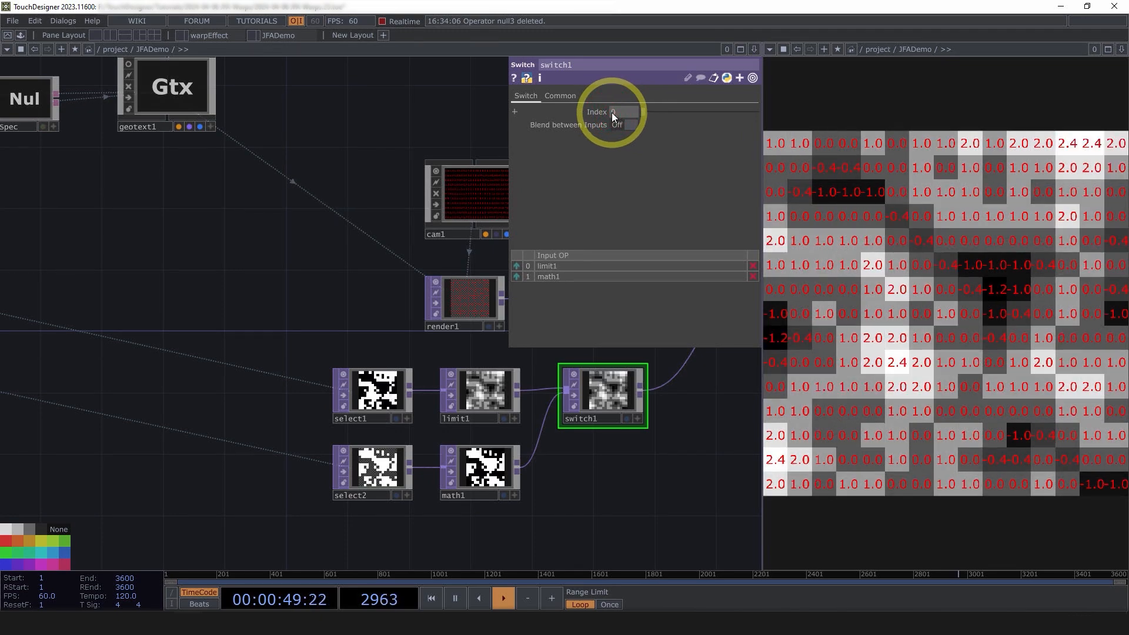
# Select the jump_flood_algorithm component to show its parameters
pyautogui.scroll(3, 479, 428)
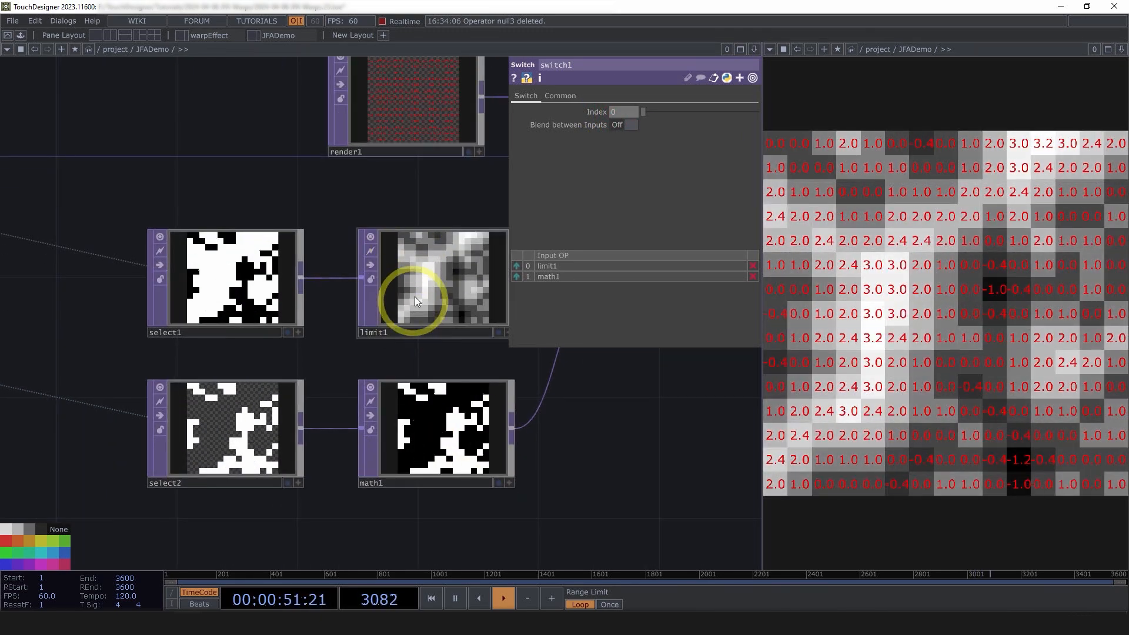
pyautogui.scroll(-8, 415, 296)
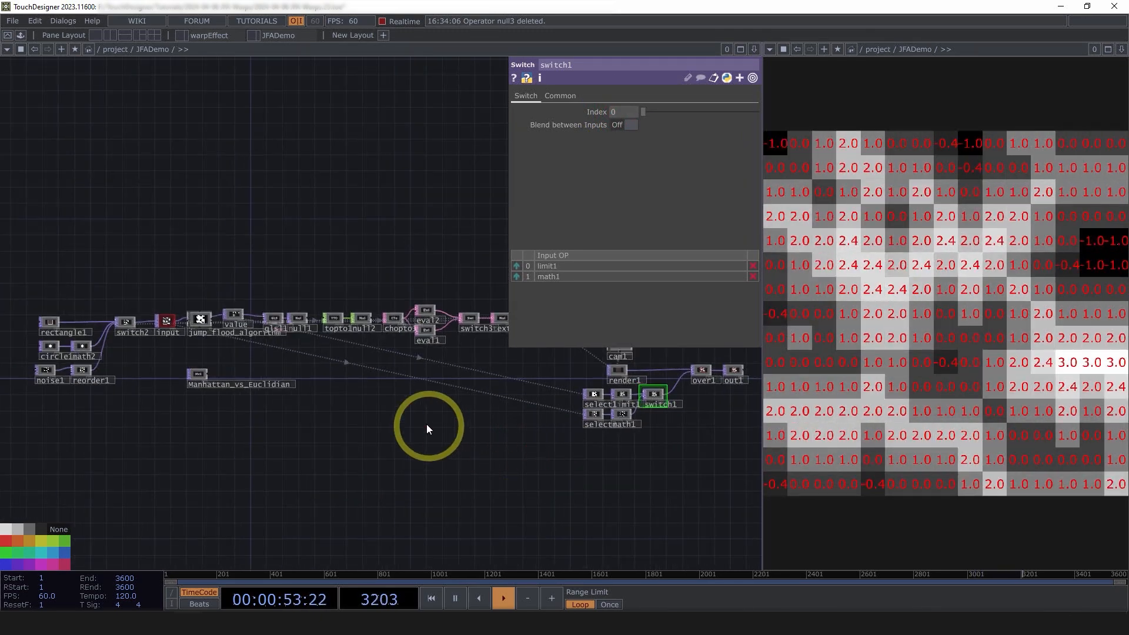
pyautogui.scroll(4, 409, 412)
pyautogui.click(410, 391)
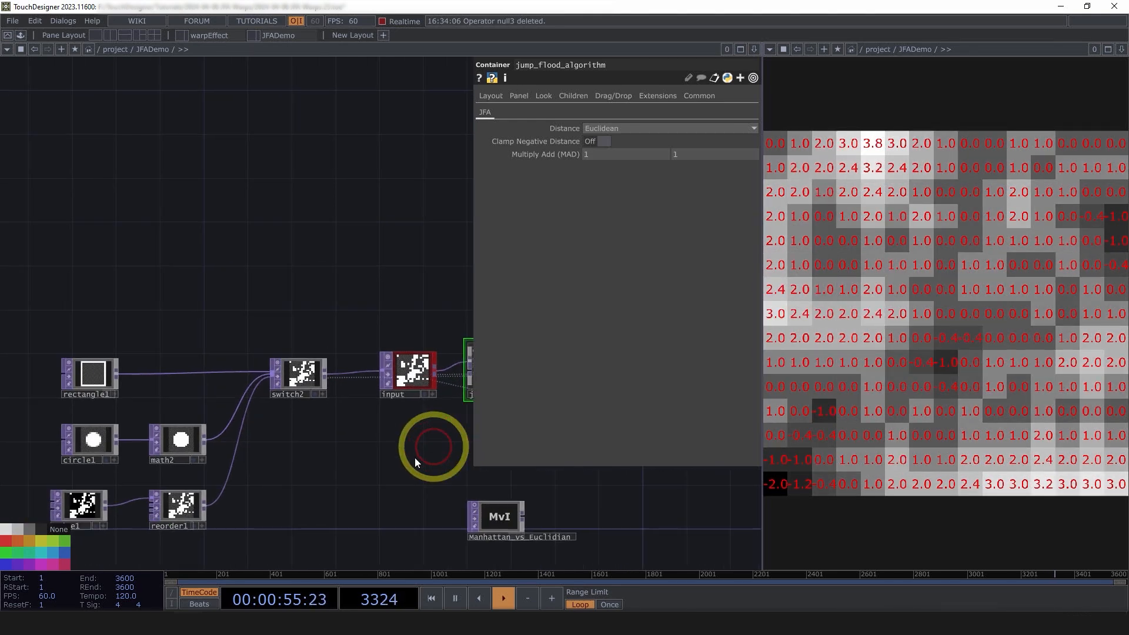
# Drag switch2's Index to 1 to feed the circle into the jump flood
pyautogui.click(302, 376)
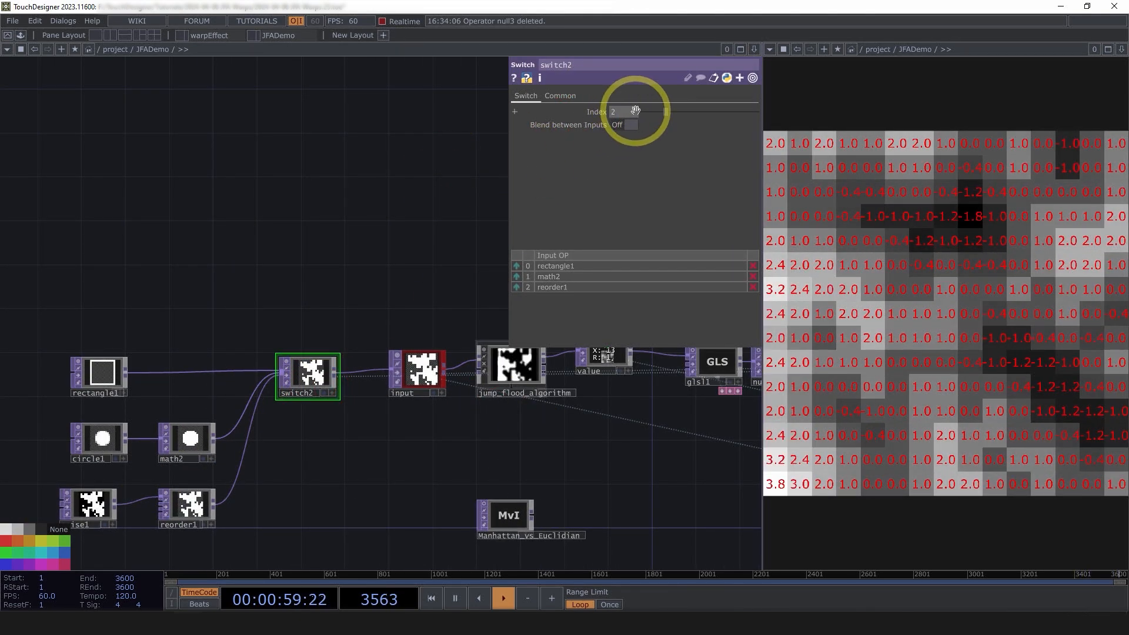
pyautogui.moveTo(636, 110); pyautogui.dragTo(465, 172)
pyautogui.moveTo(600, 488); pyautogui.dragTo(480, 483)
# Toggle jump_flood_algorithm's Clamp Negative Distance on and off to compare the results
pyautogui.click(389, 351)
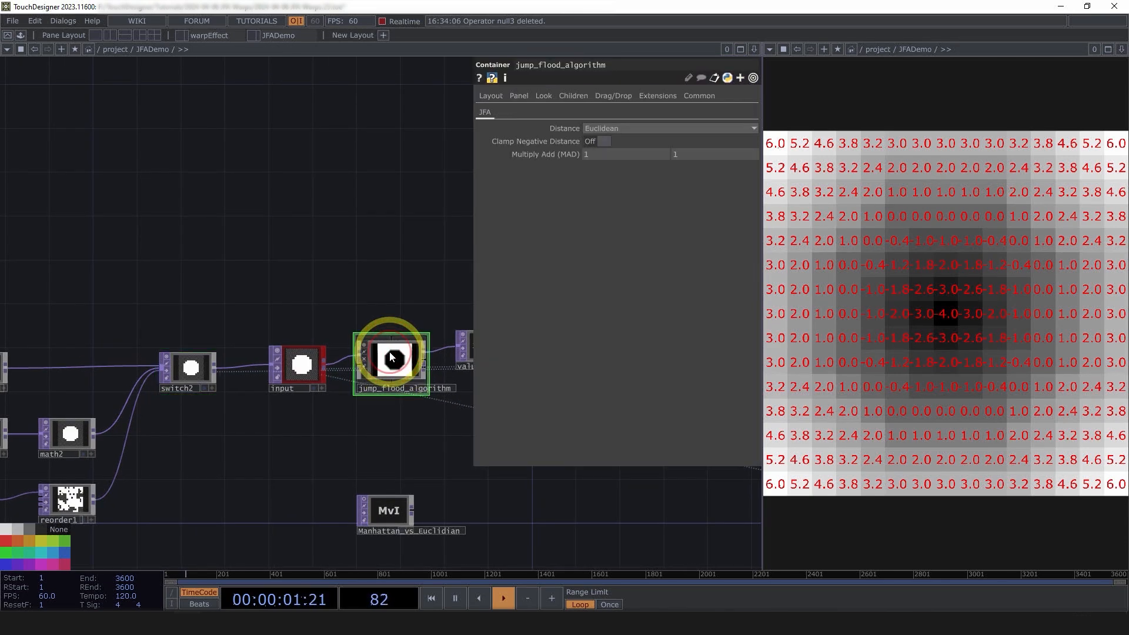
pyautogui.scroll(3, 437, 368)
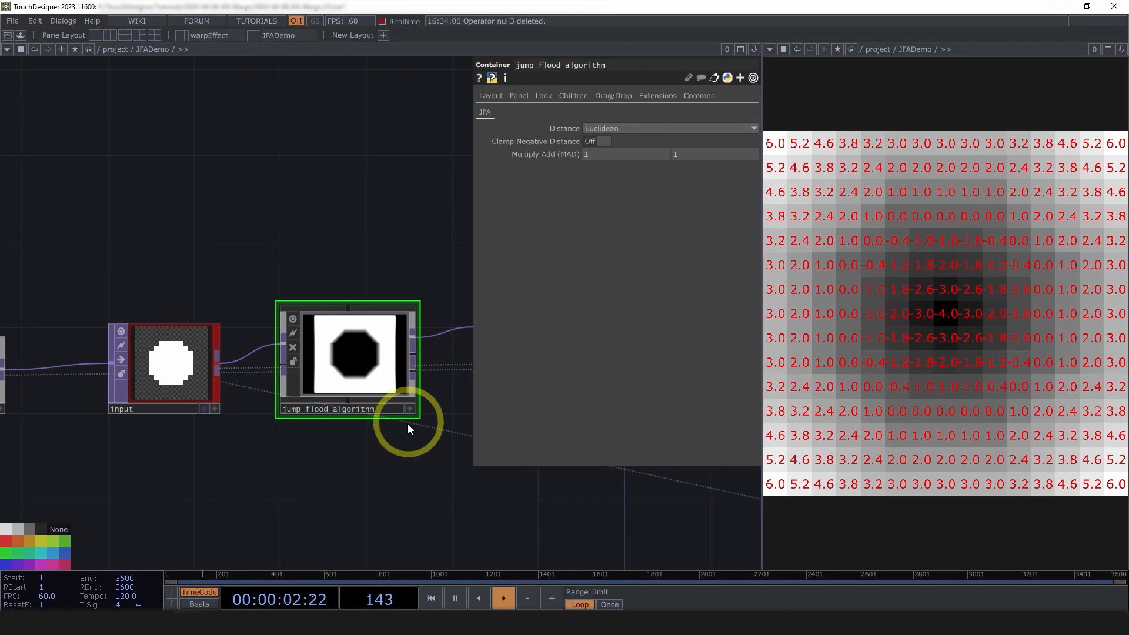
pyautogui.click(598, 141)
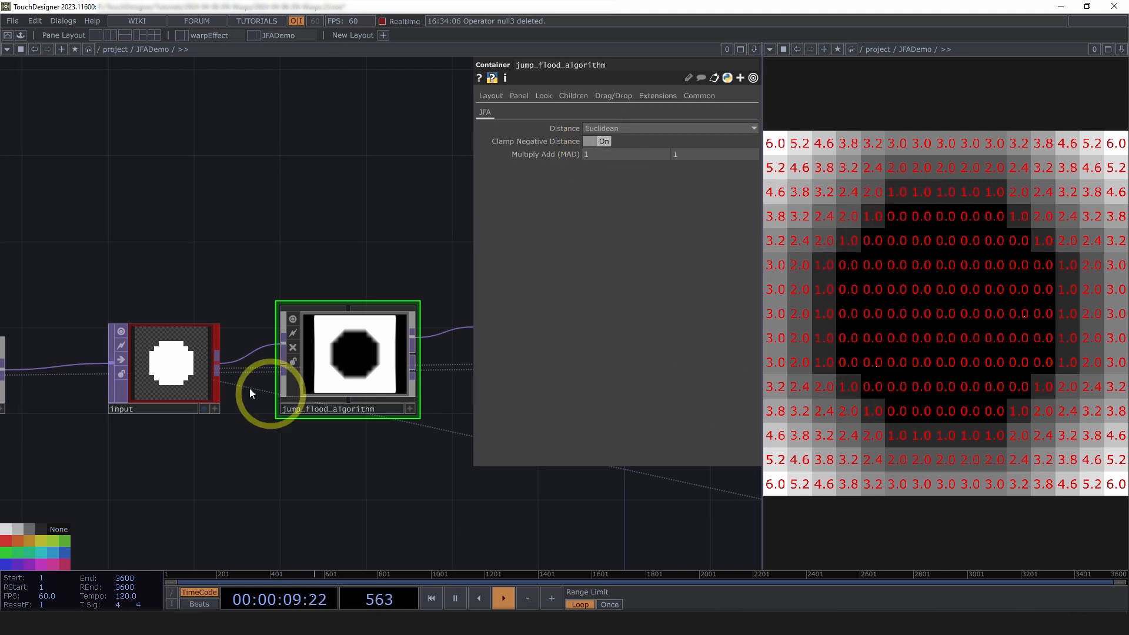
pyautogui.scroll(5, 171, 362)
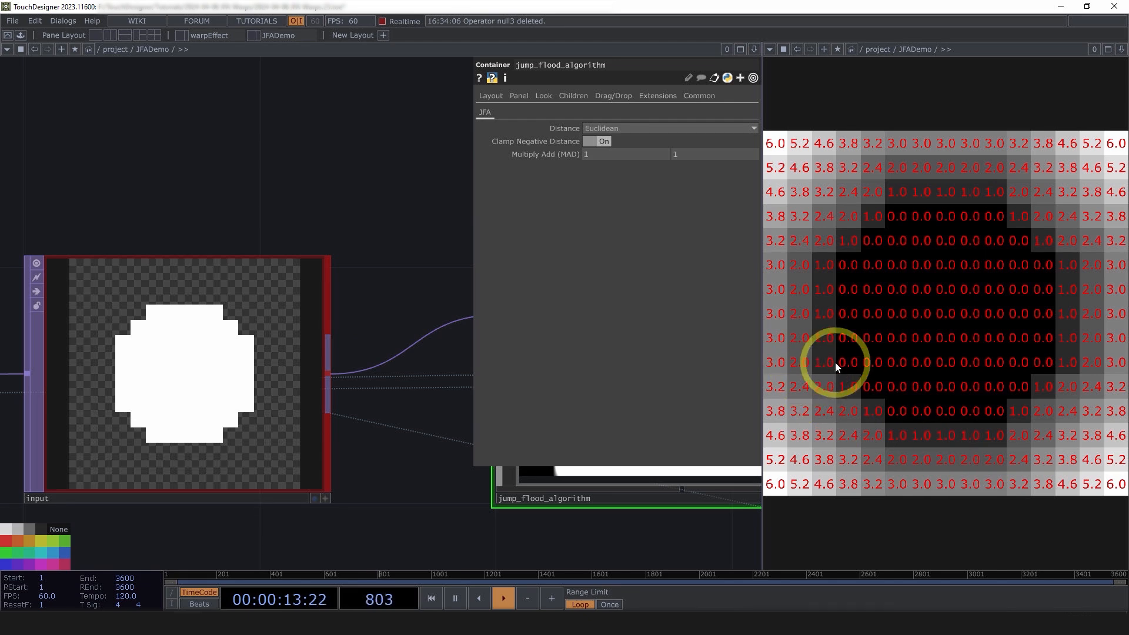
pyautogui.scroll(-4, 271, 335)
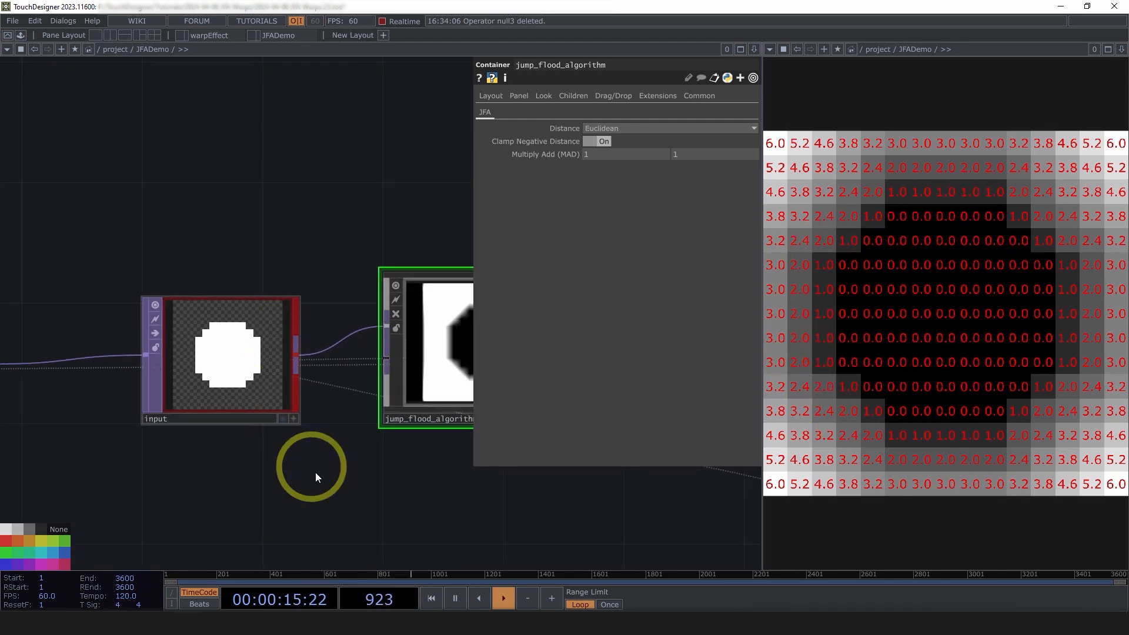
pyautogui.click(605, 141)
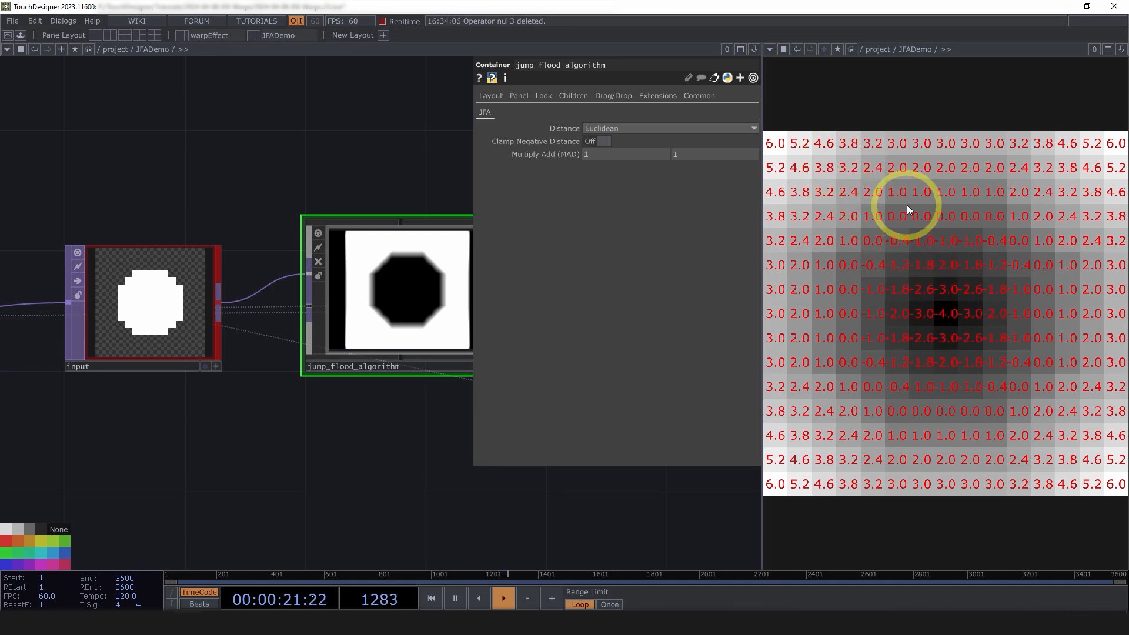
pyautogui.click(603, 141)
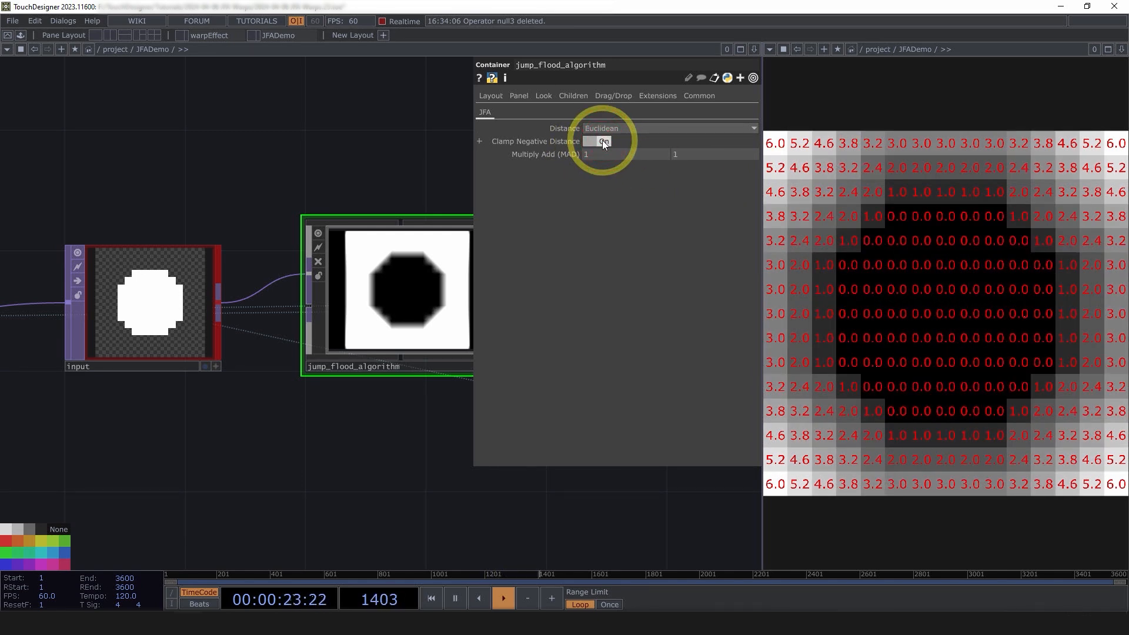
pyautogui.click(602, 140)
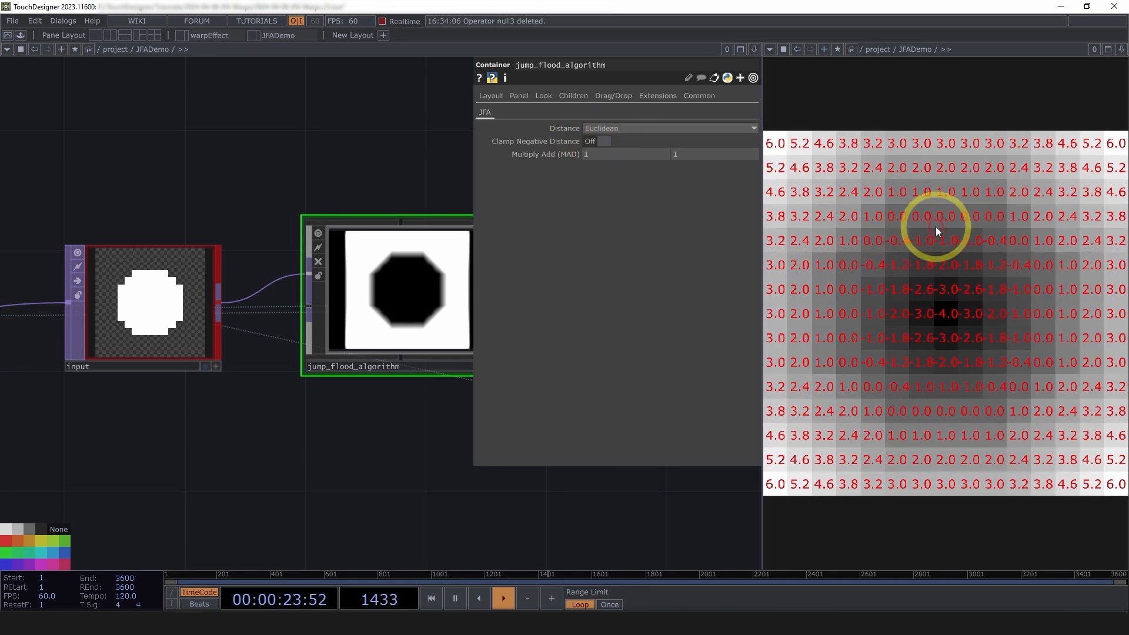
pyautogui.click(595, 143)
# Reposition the Manhattan_vs_Euclidian node and leave negative distances unclamped
pyautogui.scroll(-5, 353, 388)
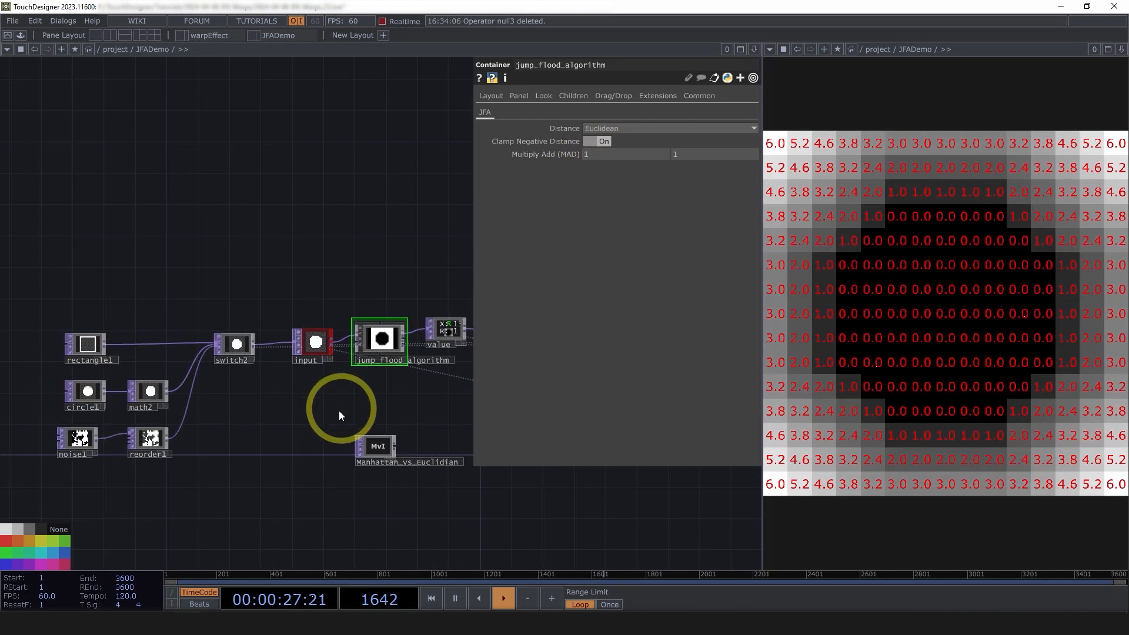
pyautogui.moveTo(377, 440)
pyautogui.mouseDown()
pyautogui.moveTo(307, 416)
pyautogui.moveTo(358, 430)
pyautogui.mouseUp()
pyautogui.scroll(-3, 327, 404)
pyautogui.scroll(5, 372, 404)
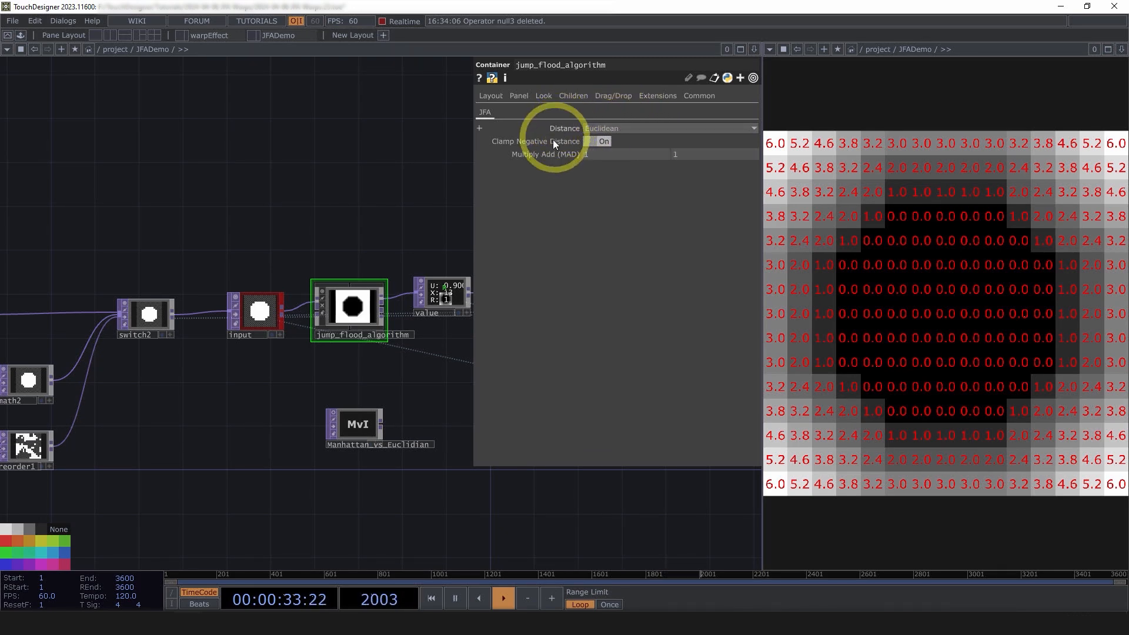
pyautogui.click(595, 141)
# Set the Distance measure to Manhattan, briefly comparing it against Euclidean
pyautogui.click(598, 129)
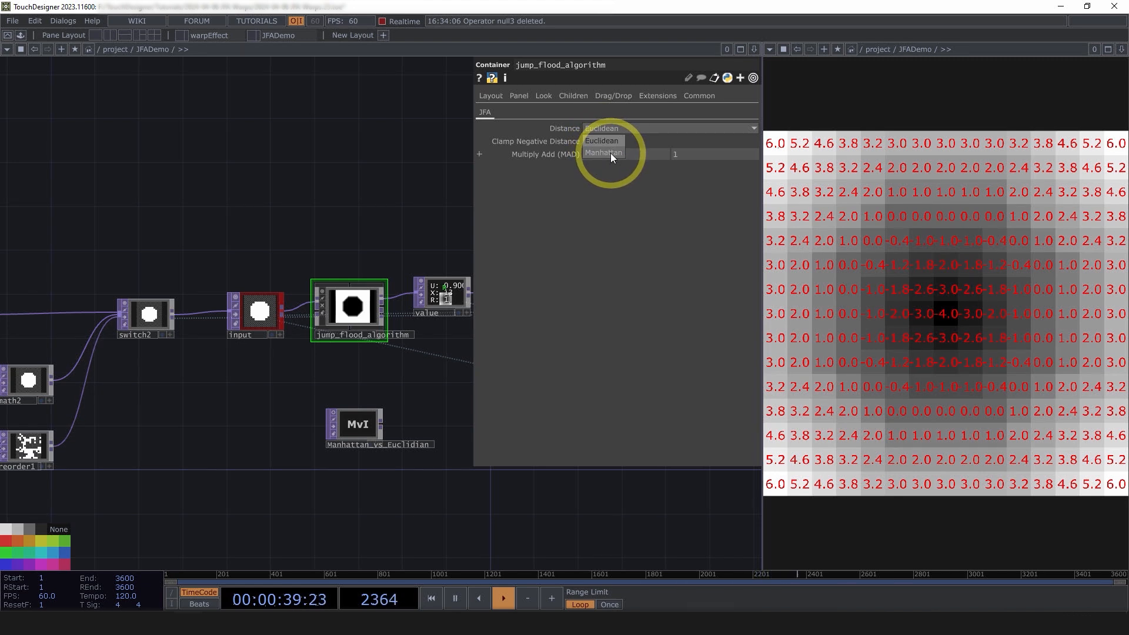
pyautogui.click(611, 153)
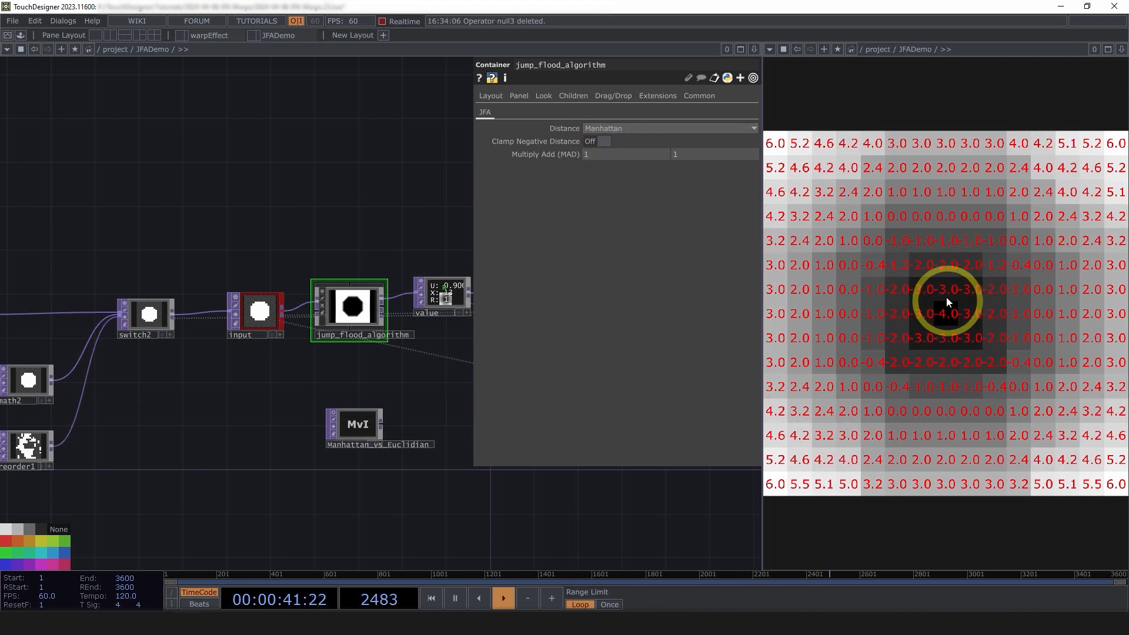
pyautogui.click(609, 129)
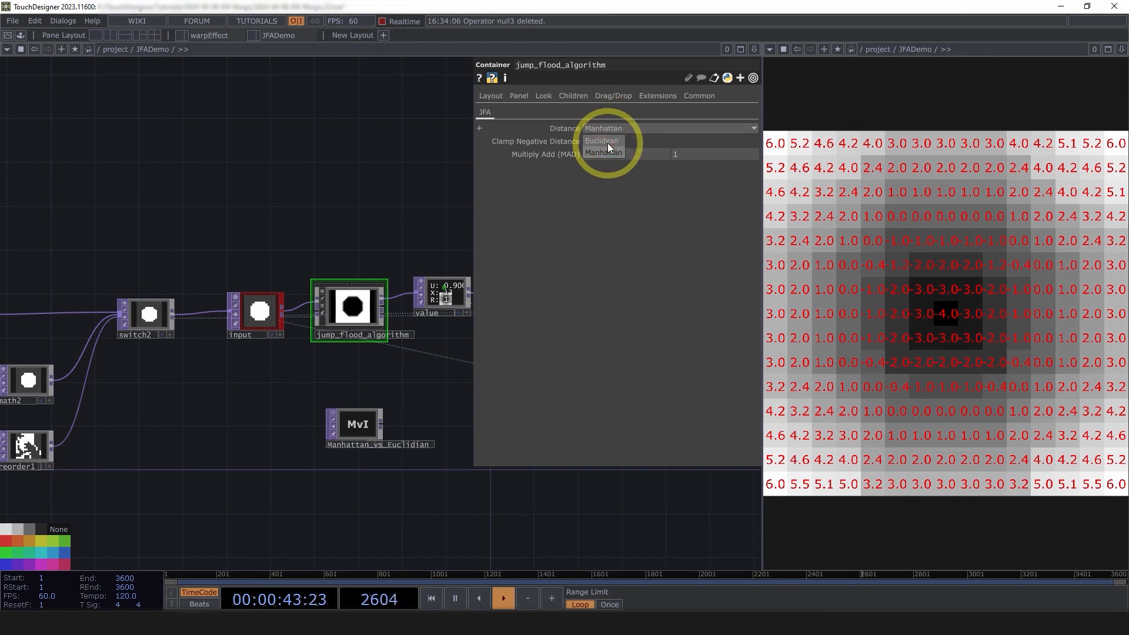
pyautogui.click(608, 143)
pyautogui.click(605, 126)
pyautogui.click(606, 154)
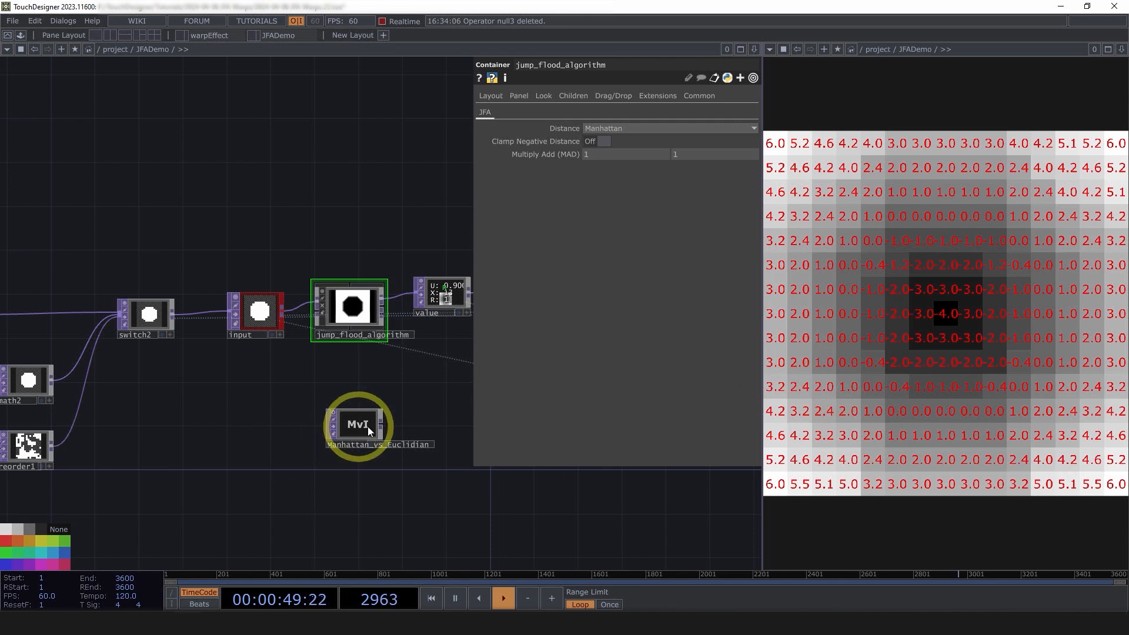
# Show the Manhattan_vs_Euclidian diagram and compare Euclidean and Manhattan, ending on Euclidean
pyautogui.click(333, 413)
pyautogui.moveTo(366, 436); pyautogui.dragTo(403, 471, button='middle')
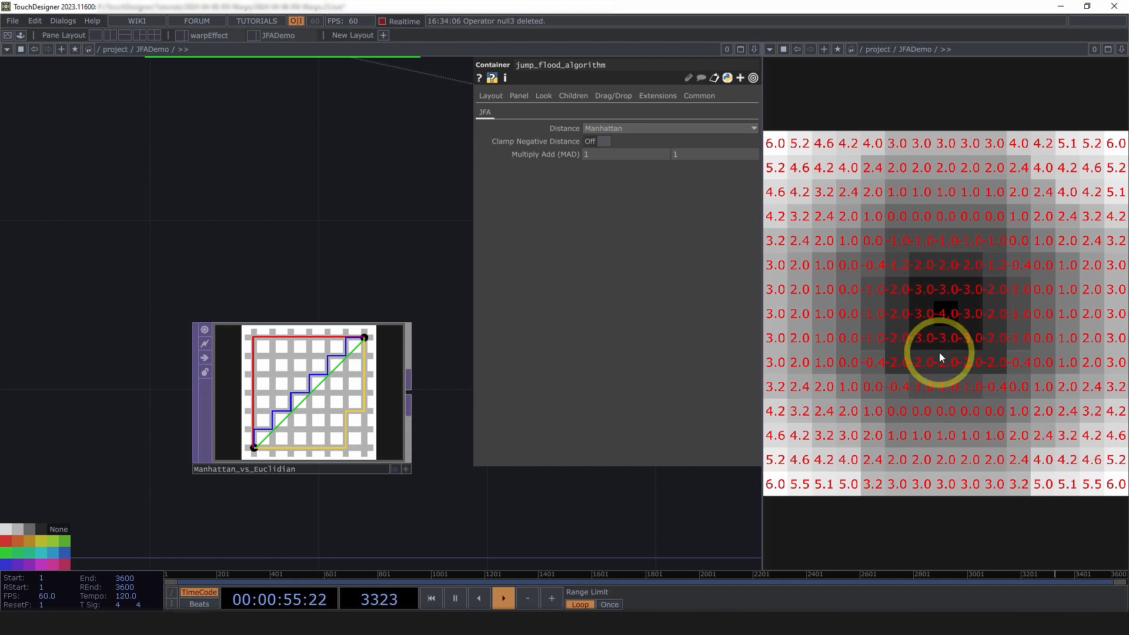
pyautogui.click(605, 127)
pyautogui.click(609, 140)
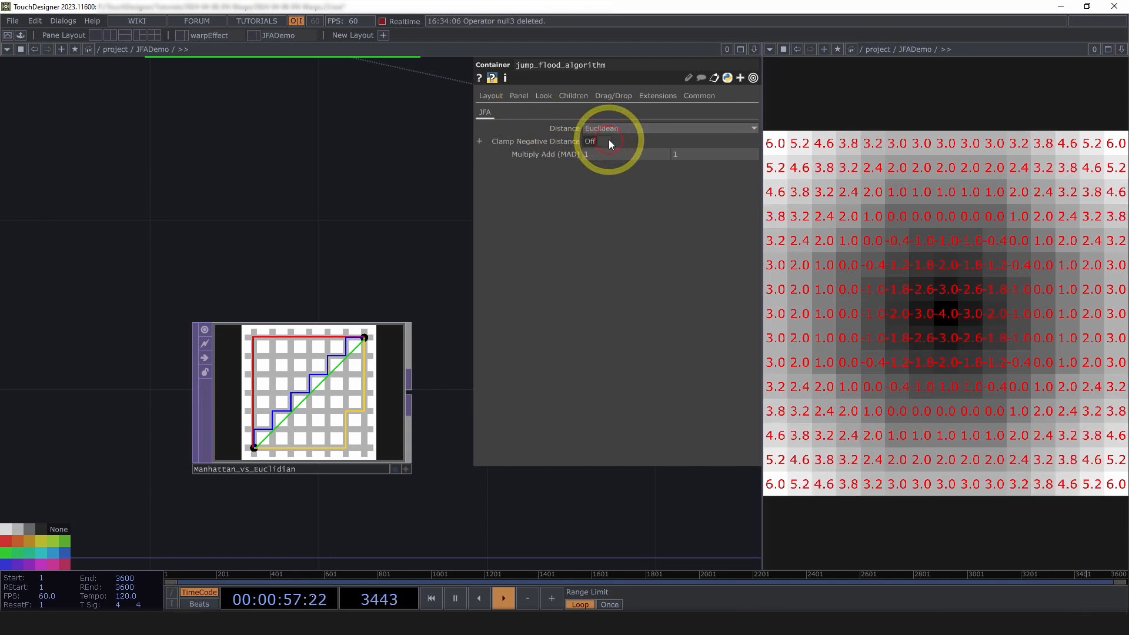
pyautogui.click(609, 130)
pyautogui.click(608, 153)
pyautogui.click(610, 130)
pyautogui.click(609, 140)
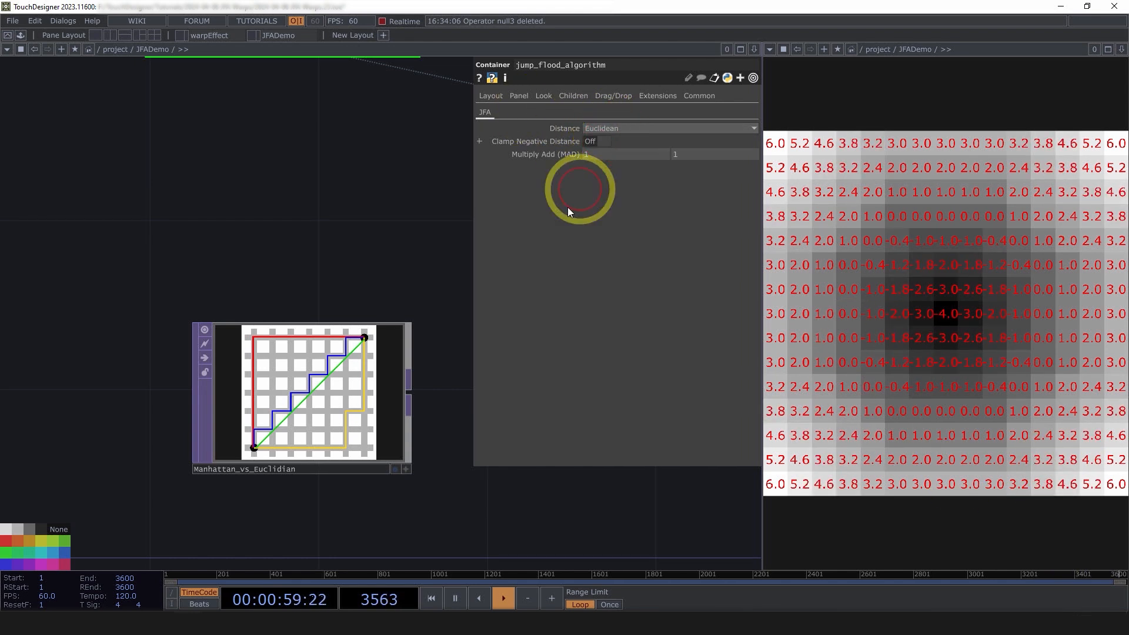
# Frame the diagram in view and keep Euclidean as the distance measure
pyautogui.scroll(4, 252, 434)
pyautogui.moveTo(618, 503); pyautogui.dragTo(535, 425)
pyautogui.moveTo(287, 477); pyautogui.dragTo(274, 482)
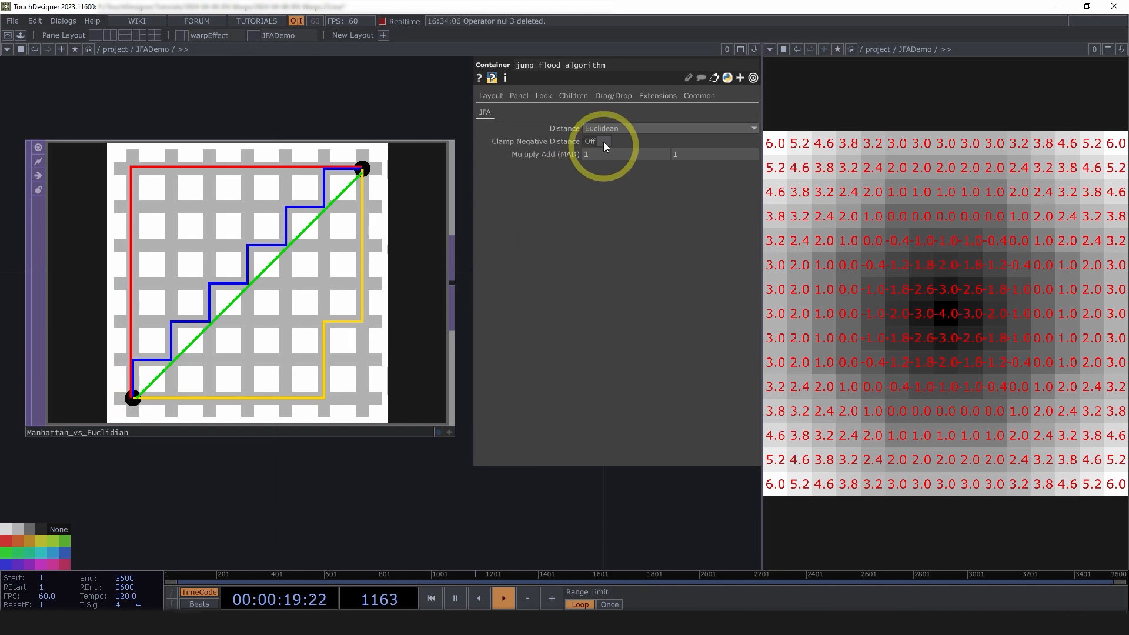
pyautogui.click(612, 127)
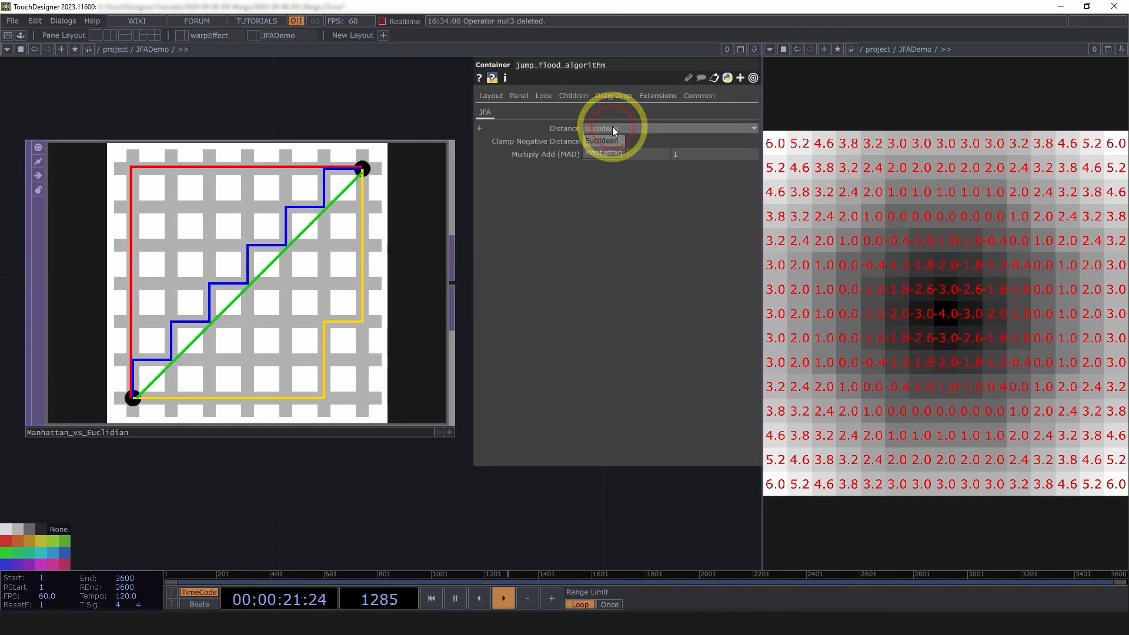
pyautogui.click(612, 141)
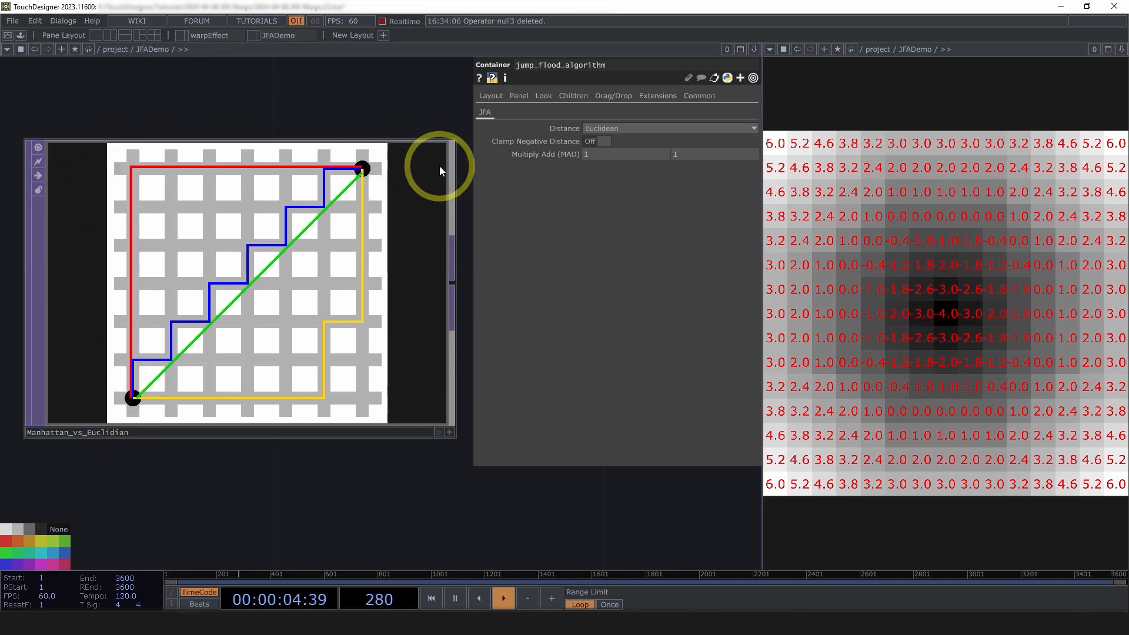
pyautogui.scroll(-2, 377, 368)
pyautogui.scroll(-2, 462, 446)
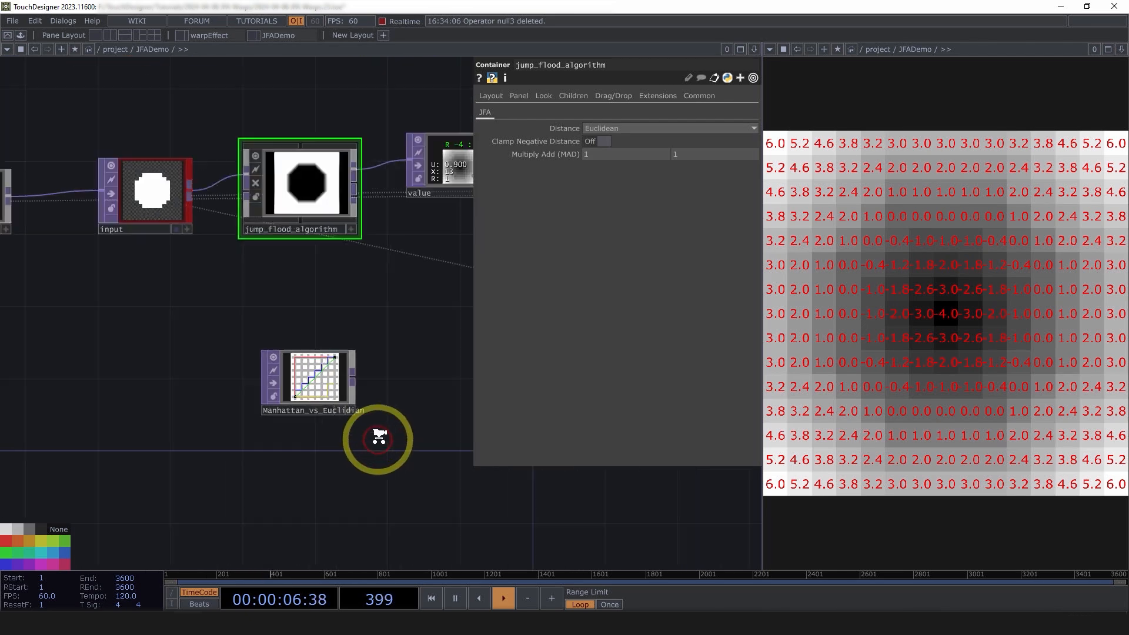
pyautogui.scroll(4, 434, 317)
pyautogui.scroll(2, 423, 274)
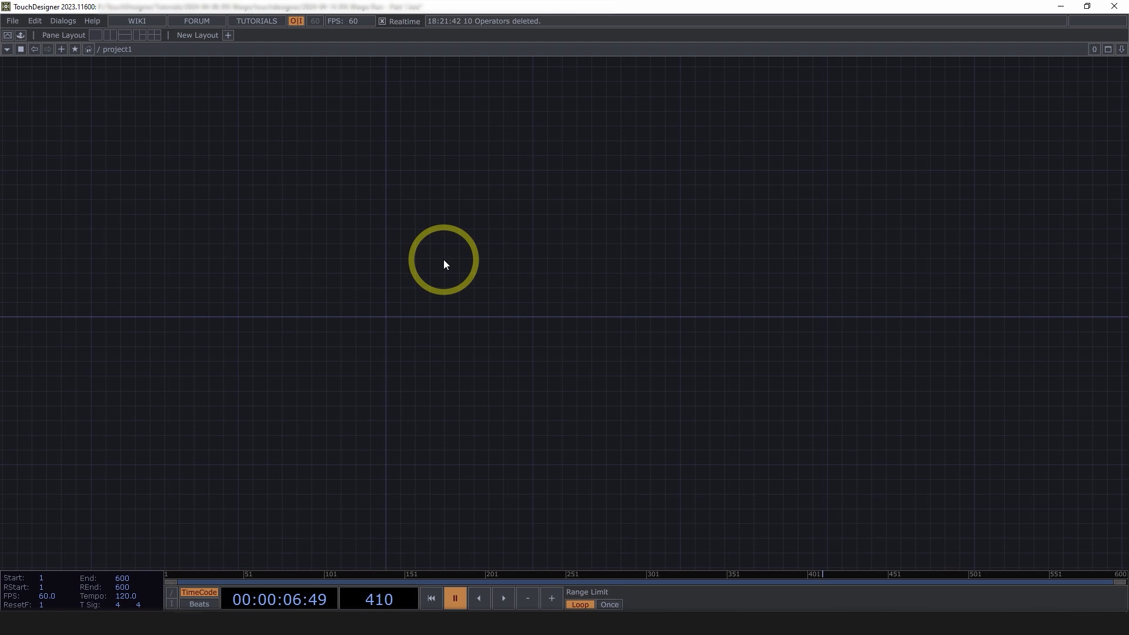
# Create a Noise TOP, noise1, in the empty project1 network
pyautogui.moveTo(353, 287); pyautogui.dragTo(386, 300)
pyautogui.scroll(1, 369, 272)
pyautogui.scroll(2, 370, 272)
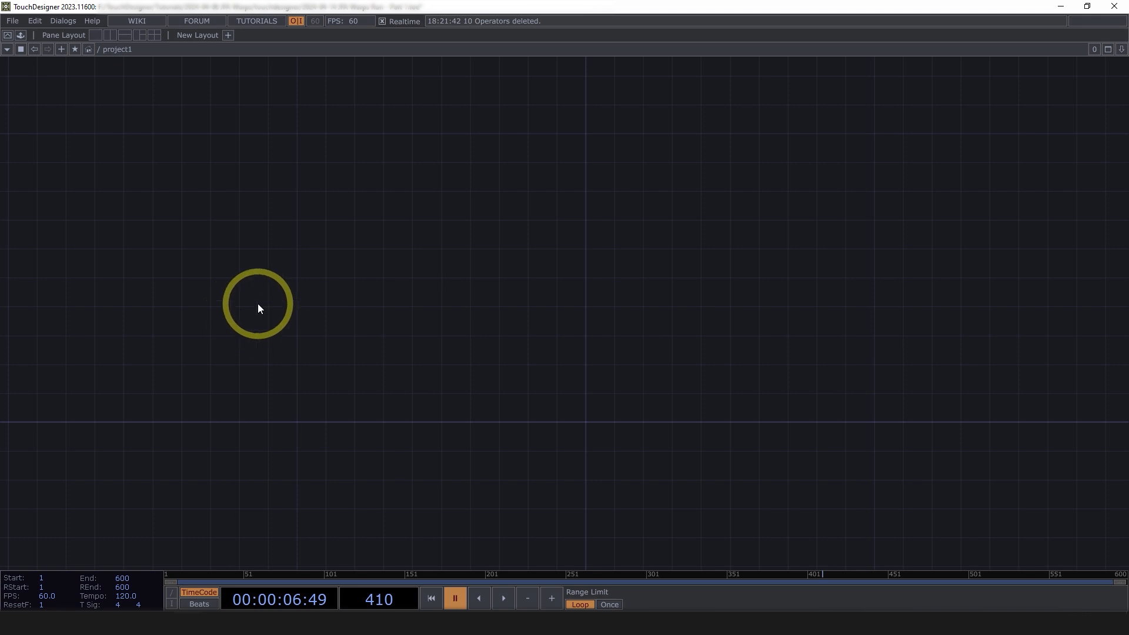
pyautogui.press('Tab')
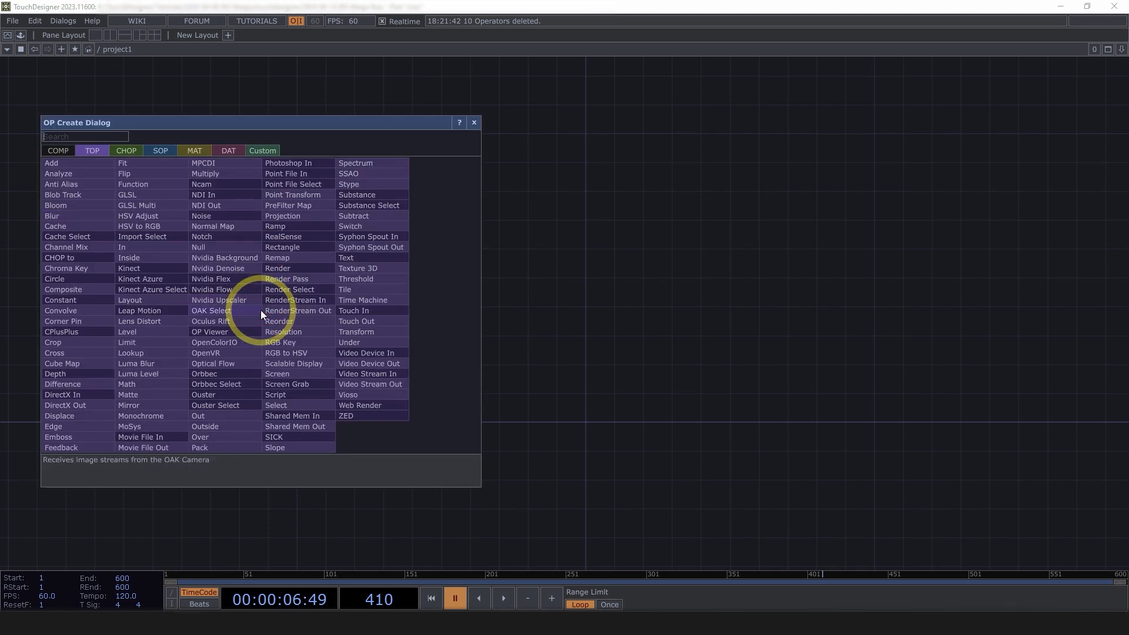
pyautogui.write('noi')
pyautogui.click(217, 216)
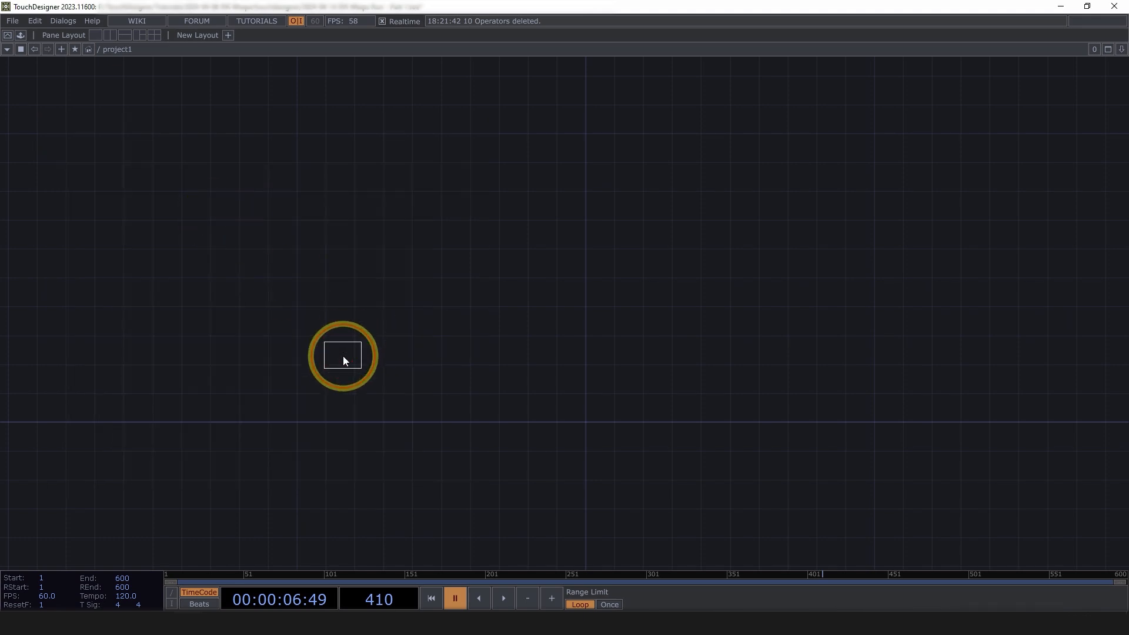
pyautogui.click(346, 372)
# Set noise1's Resolution to 1080×1080 on the Common page
pyautogui.press('p')
pyautogui.scroll(3, 341, 302)
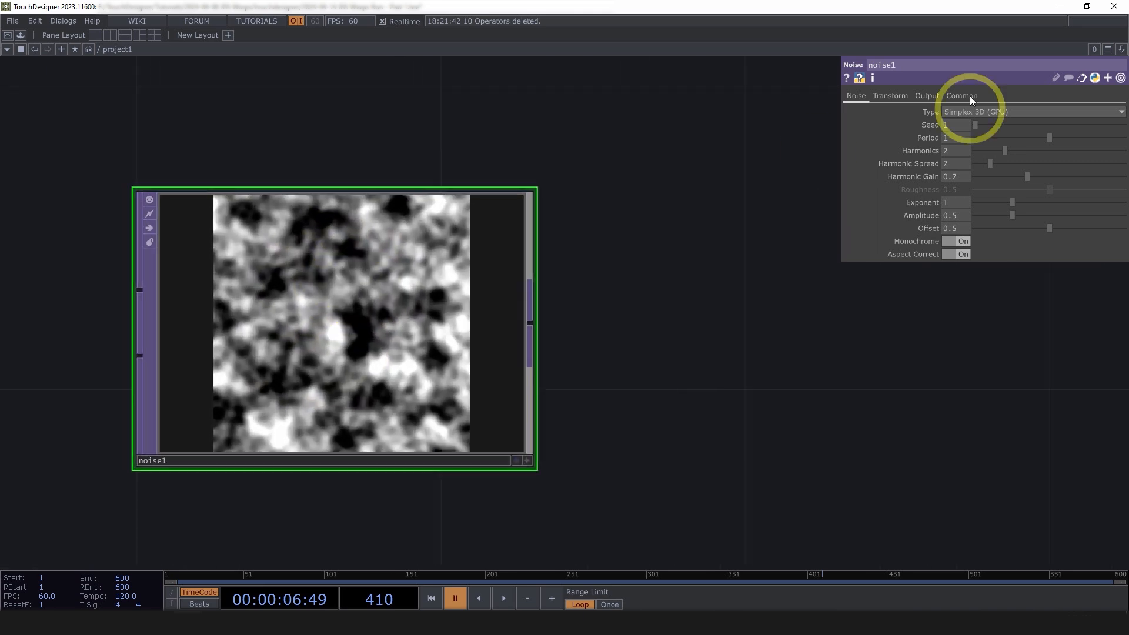
pyautogui.click(970, 96)
pyautogui.moveTo(973, 125); pyautogui.dragTo(901, 114)
pyautogui.write('08')
pyautogui.press('Tab')
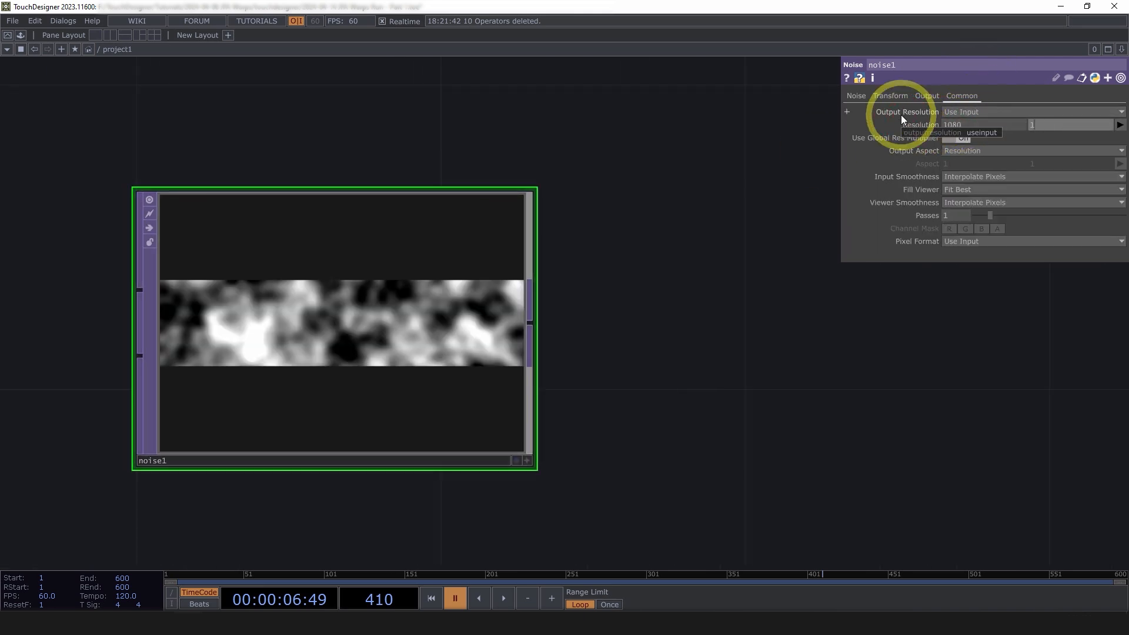
pyautogui.write('1080')
pyautogui.press('Return')
# Set noise1's Period to 4, Harmonics to 1 and Exponent to 0
pyautogui.click(857, 103)
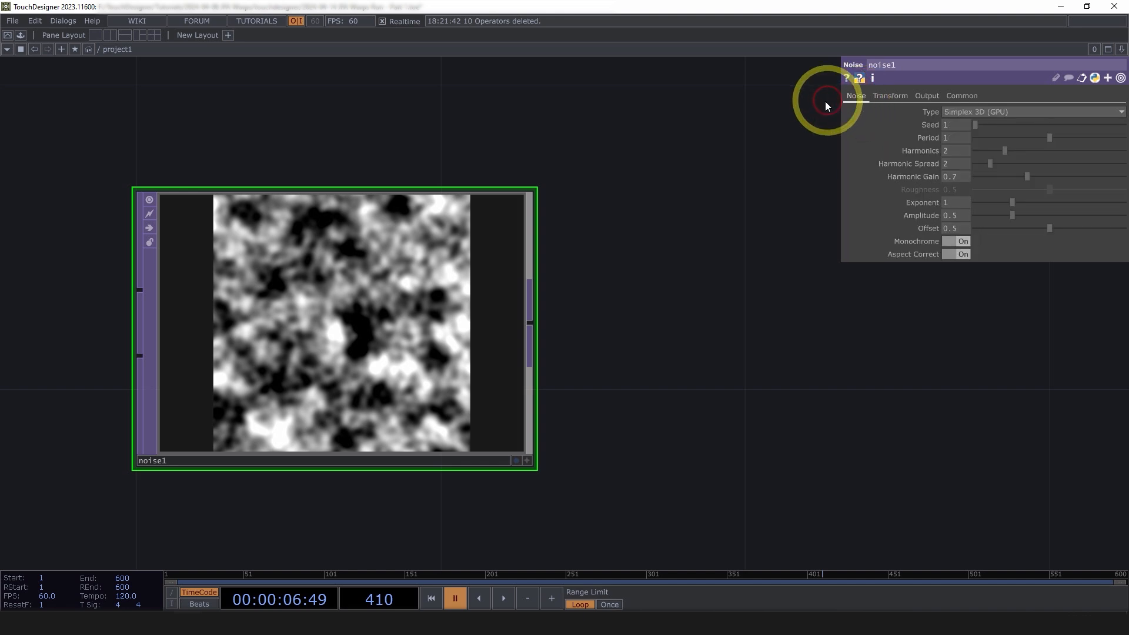
pyautogui.moveTo(706, 251); pyautogui.dragTo(886, 173)
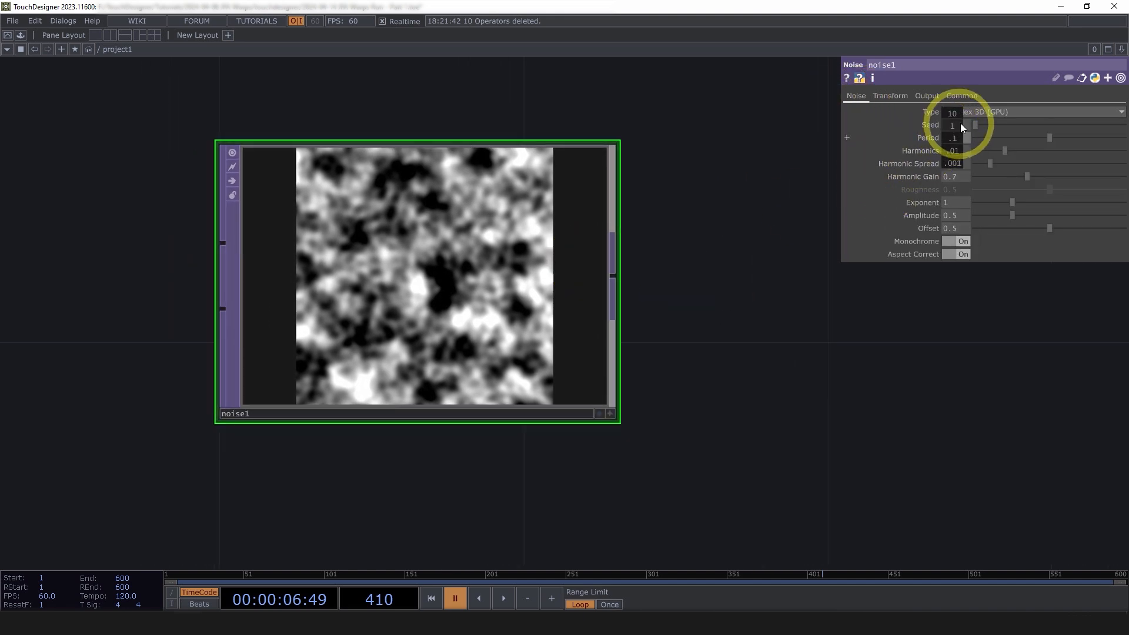
pyautogui.moveTo(961, 123); pyautogui.dragTo(1043, 117)
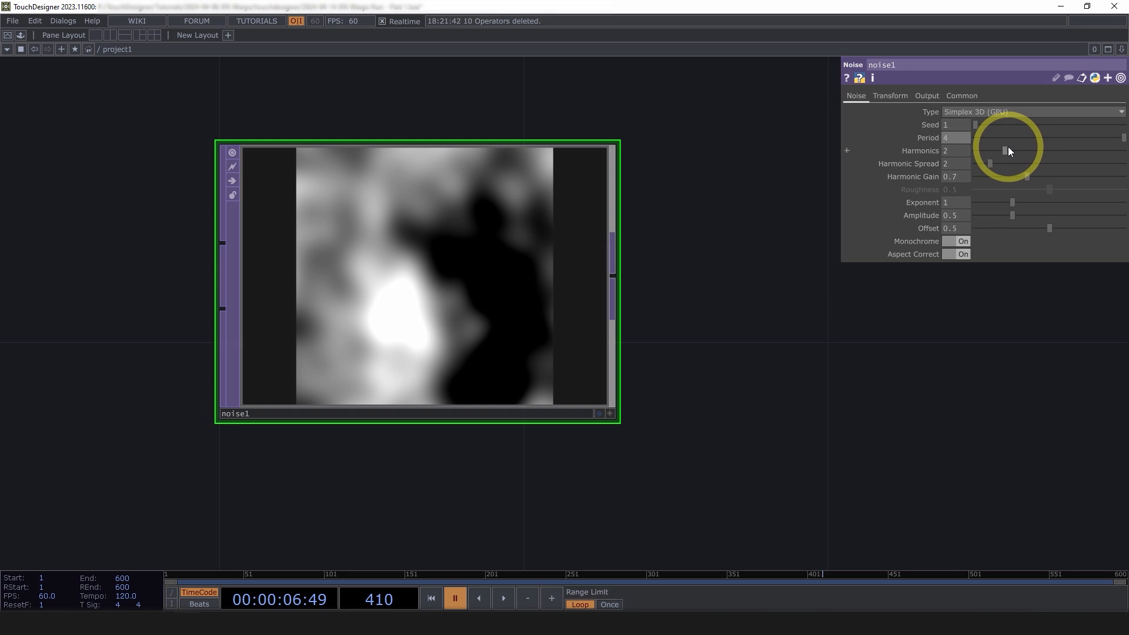
pyautogui.moveTo(1007, 151); pyautogui.dragTo(976, 167)
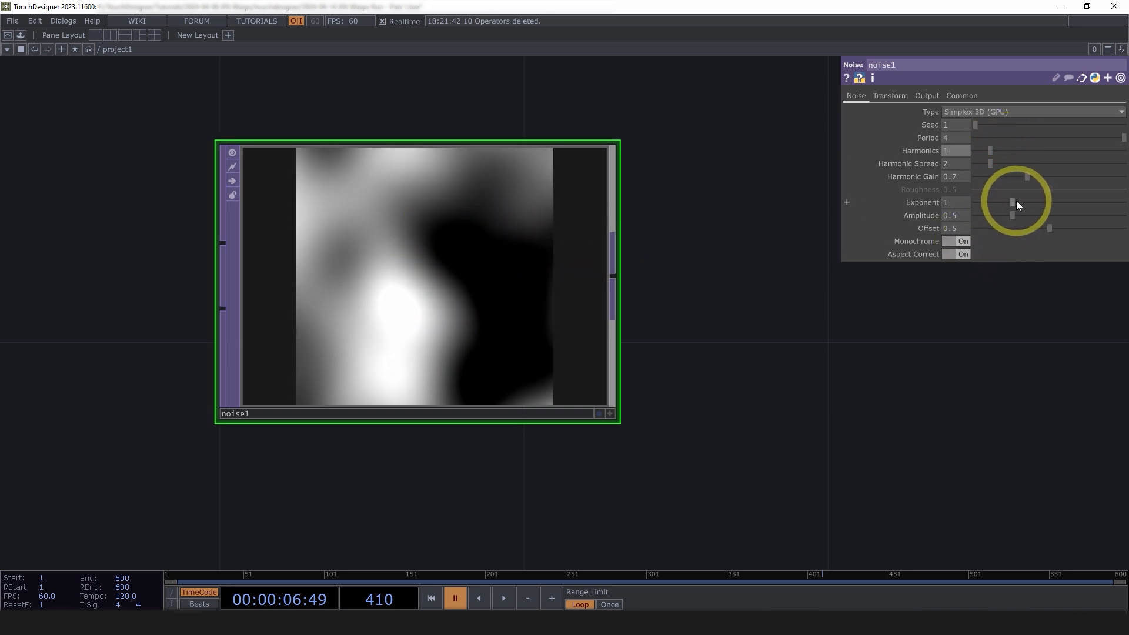
pyautogui.moveTo(1017, 202); pyautogui.dragTo(938, 199)
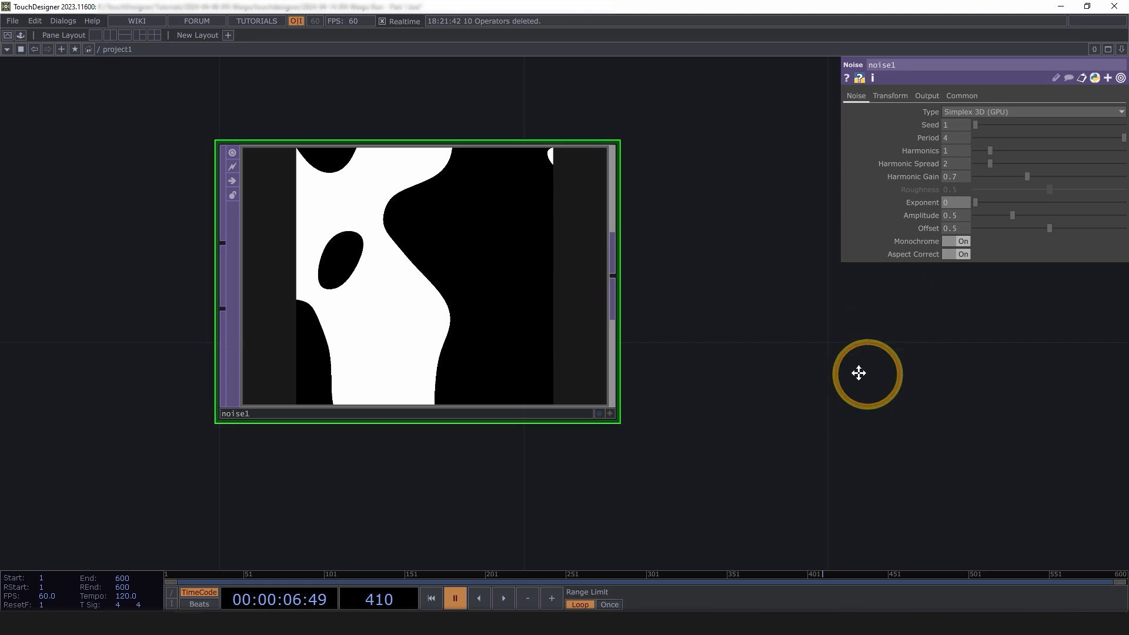
pyautogui.moveTo(867, 375); pyautogui.dragTo(802, 342)
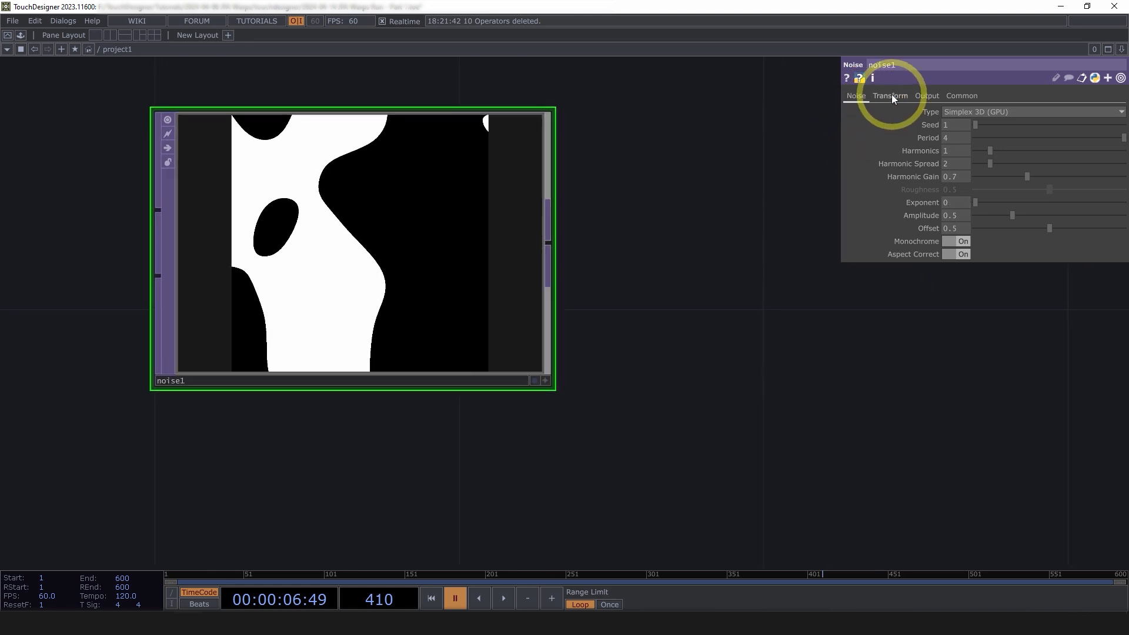
# Enter absTime.seconds * .1 as noise1's Translate z expression
pyautogui.click(891, 96)
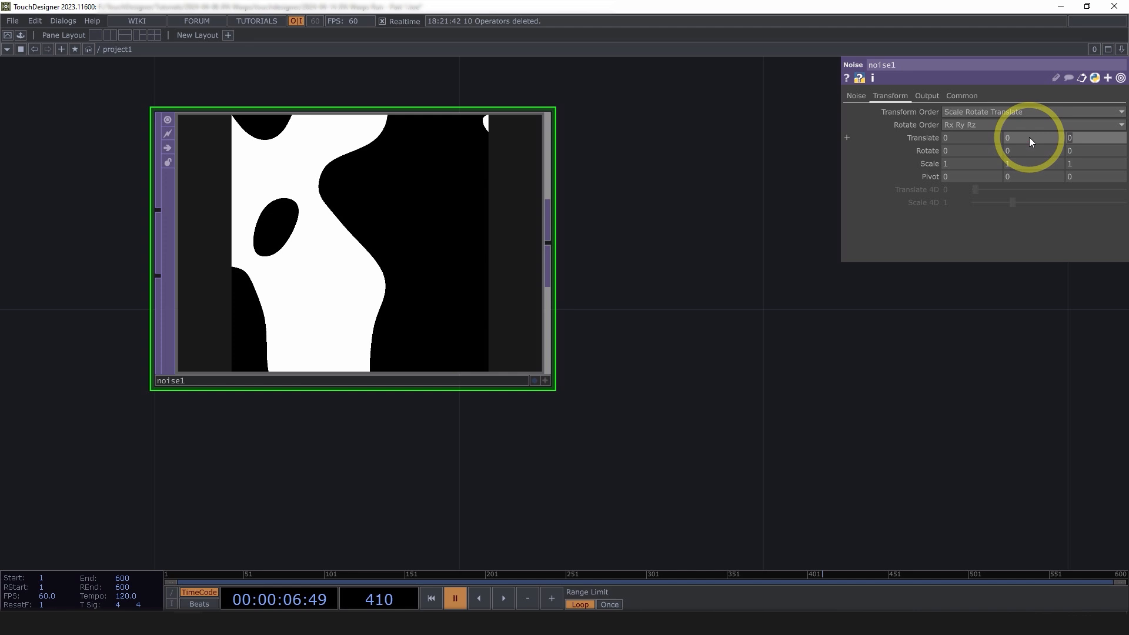
pyautogui.write('absTime.')
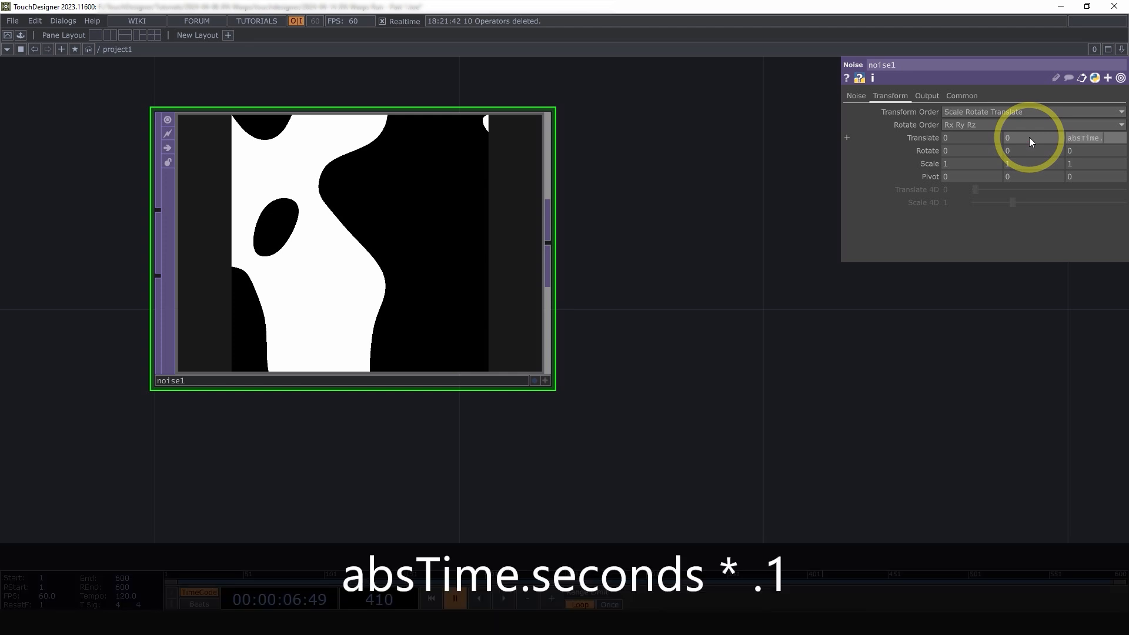
pyautogui.write('seconds * .1')
pyautogui.press('Return')
pyautogui.click(923, 138)
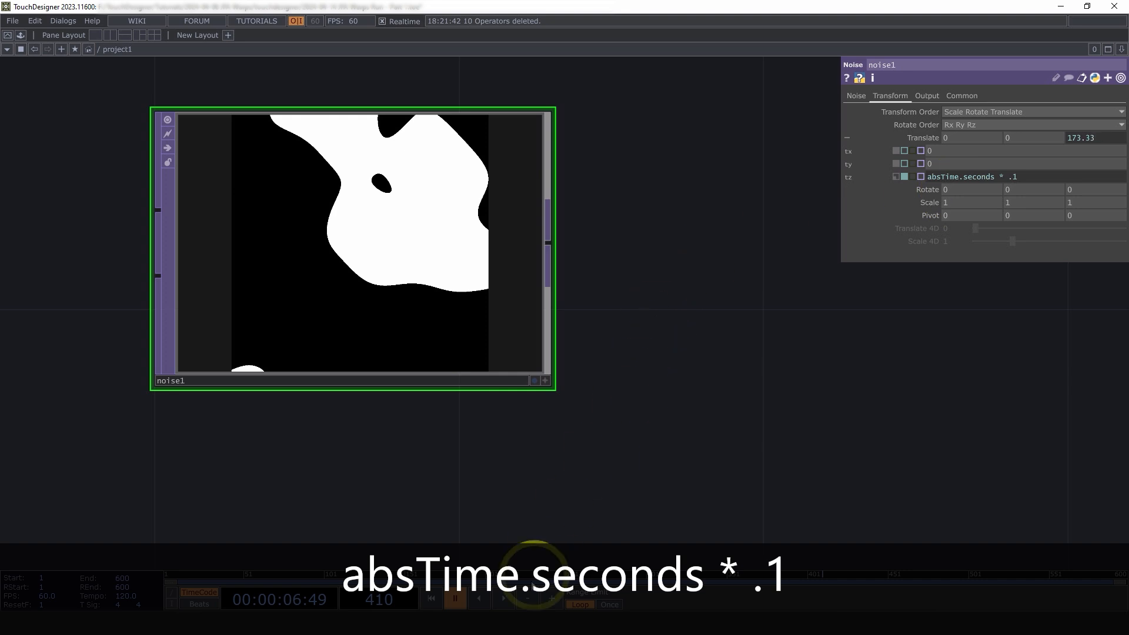
# Start timeline playback so the noise blobs morph continuously
pyautogui.click(505, 600)
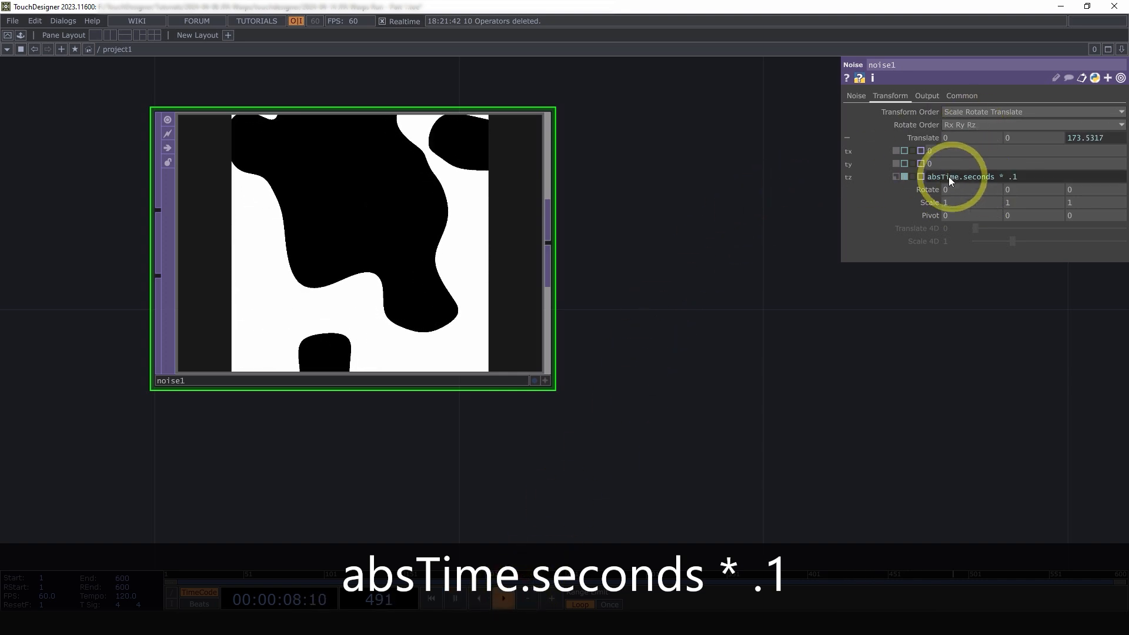
pyautogui.scroll(5, 349, 234)
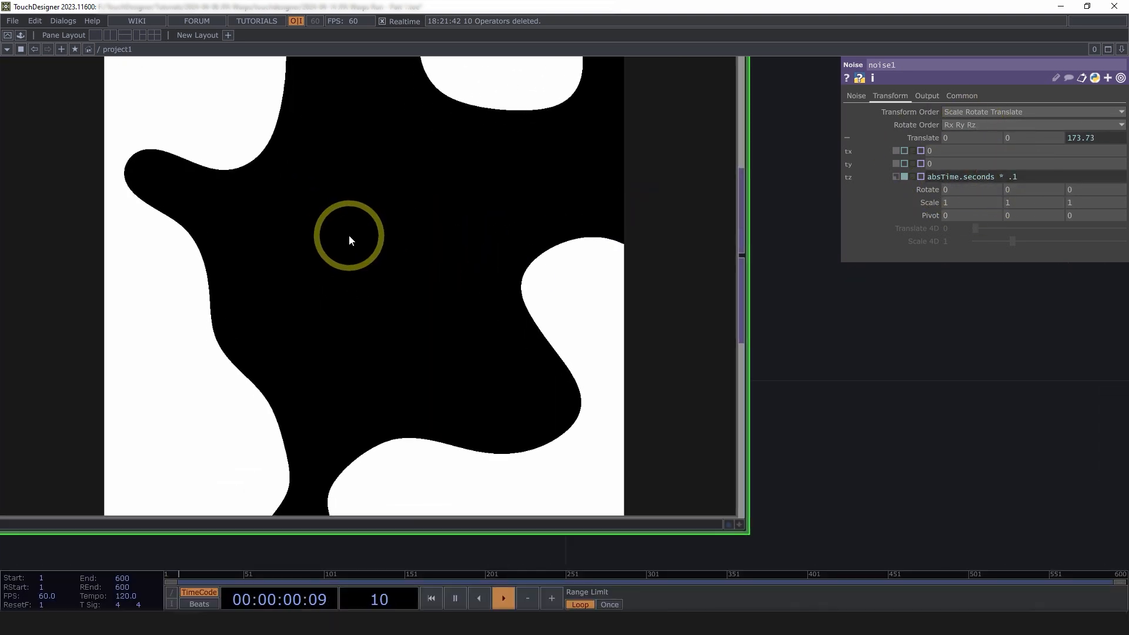
pyautogui.scroll(-4, 349, 235)
pyautogui.scroll(-1, 349, 240)
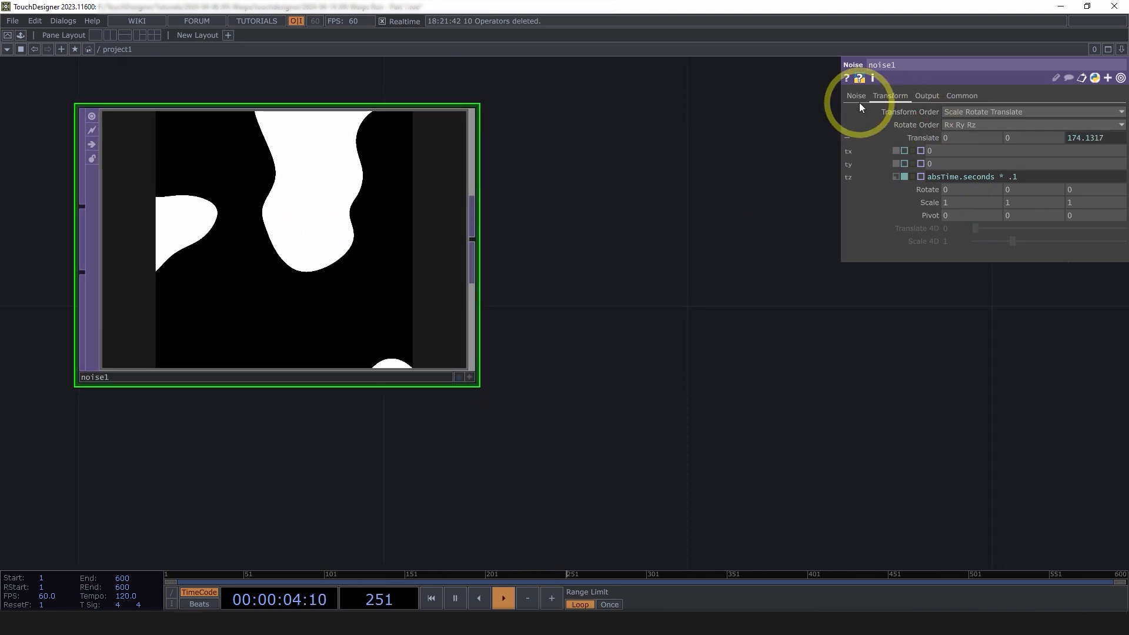
pyautogui.click(857, 97)
pyautogui.moveTo(688, 349); pyautogui.dragTo(507, 347)
pyautogui.scroll(-4, 513, 333)
pyautogui.moveTo(426, 337); pyautogui.dragTo(362, 333)
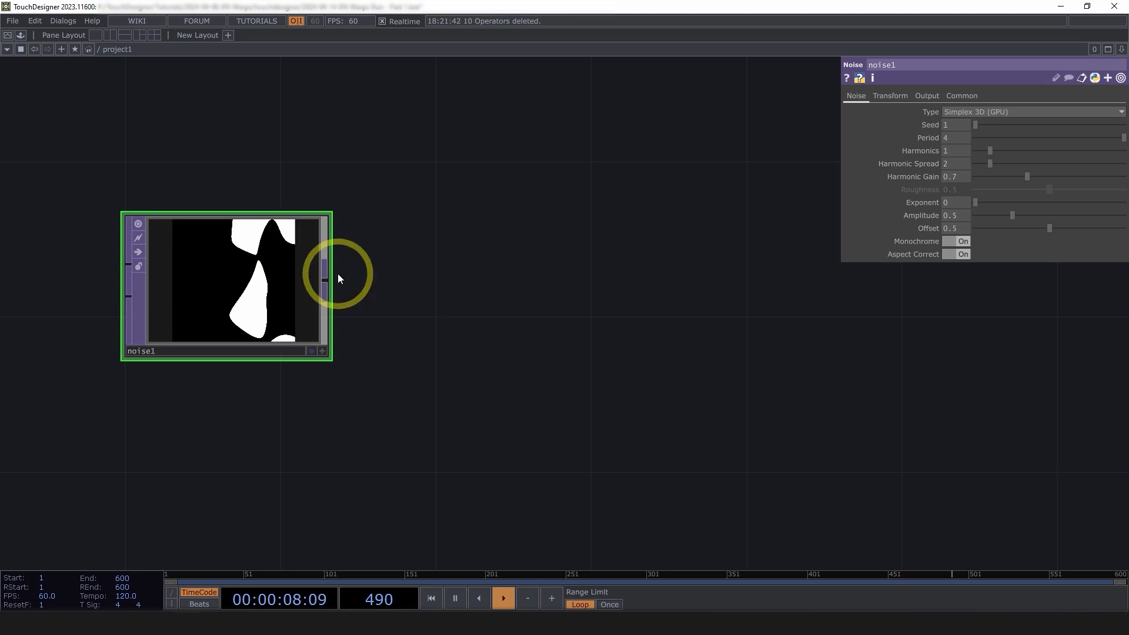
# Add an Edge TOP (edge1) wired after noise1 to outline the noise shapes
pyautogui.rightClick(329, 275)
pyautogui.click(128, 366)
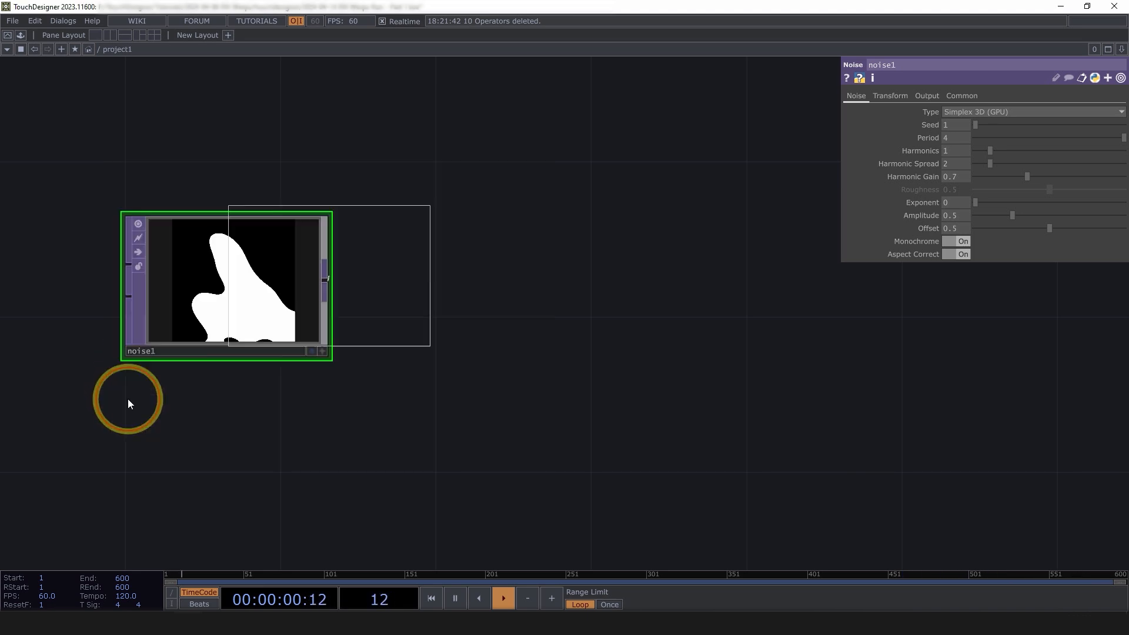
pyautogui.click(550, 297)
pyautogui.scroll(6, 550, 298)
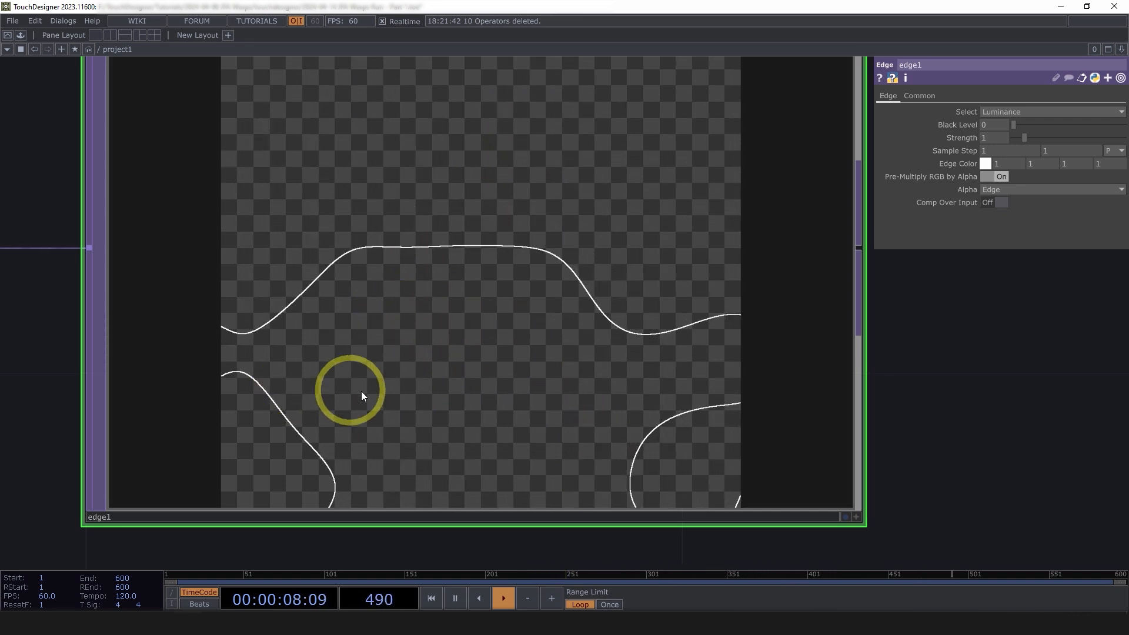
pyautogui.scroll(-8, 270, 378)
pyautogui.scroll(2, 412, 409)
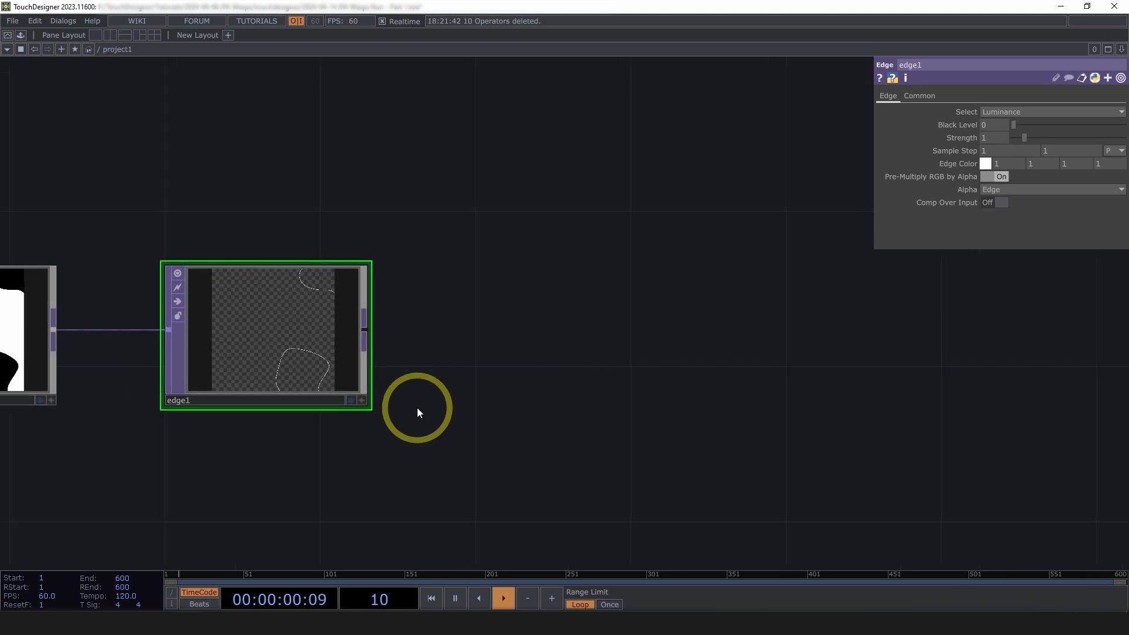
pyautogui.scroll(5, 190, 320)
# Pan the network to frame noise1 and edge1 together
pyautogui.moveTo(687, 353); pyautogui.dragTo(953, 347)
pyautogui.scroll(-2, 953, 347)
pyautogui.moveTo(997, 415); pyautogui.dragTo(645, 436)
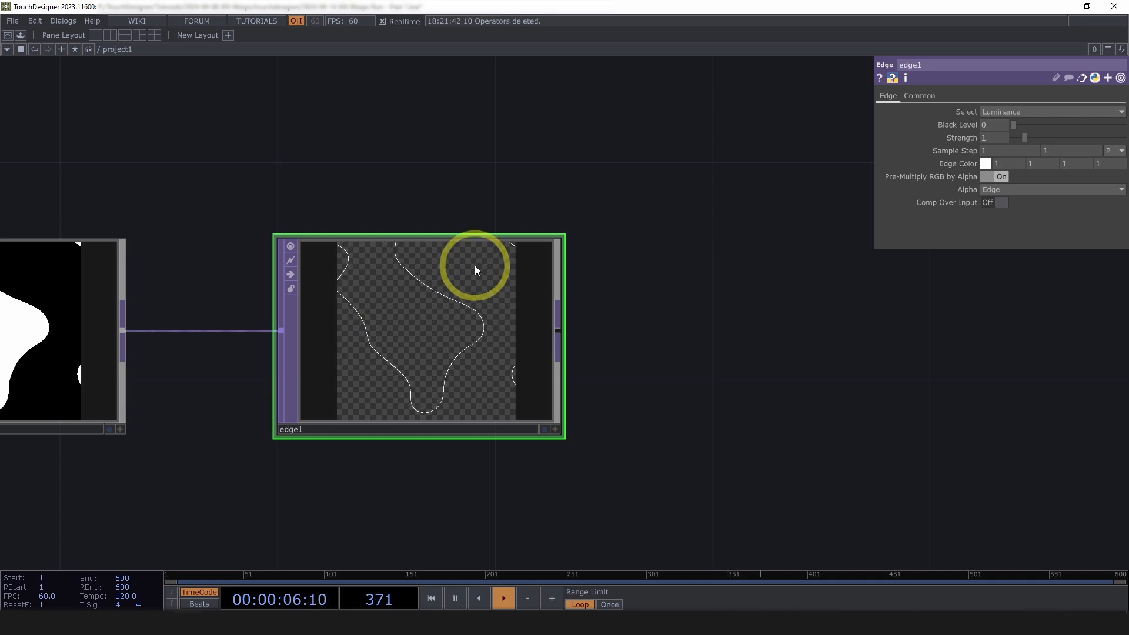
pyautogui.moveTo(742, 380); pyautogui.dragTo(616, 374)
pyautogui.moveTo(505, 365); pyautogui.dragTo(438, 361)
pyautogui.moveTo(231, 469); pyautogui.dragTo(465, 467)
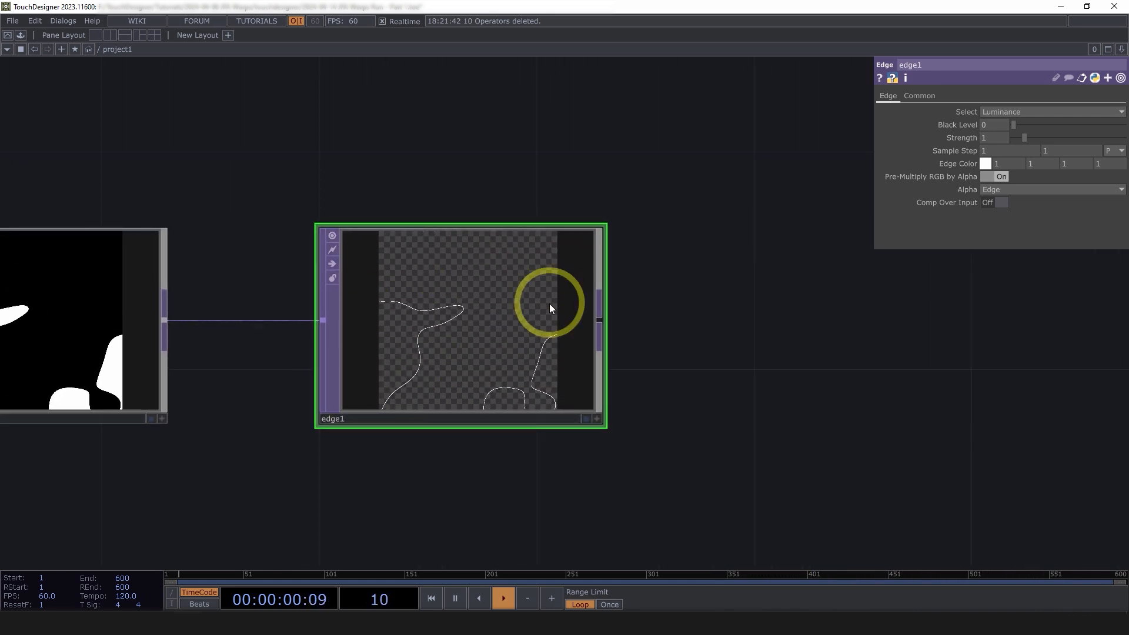
pyautogui.moveTo(791, 429); pyautogui.dragTo(554, 406)
pyautogui.scroll(-3, 526, 376)
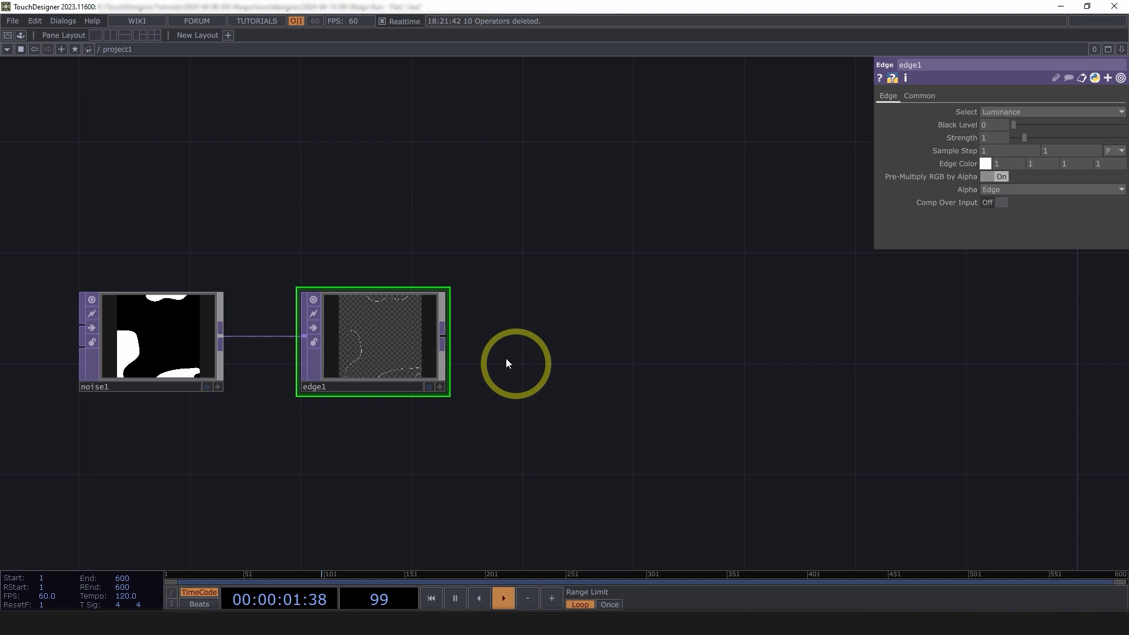
pyautogui.click(446, 337)
# Add a Circle TOP (circle1) wired after edge1
pyautogui.write('c')
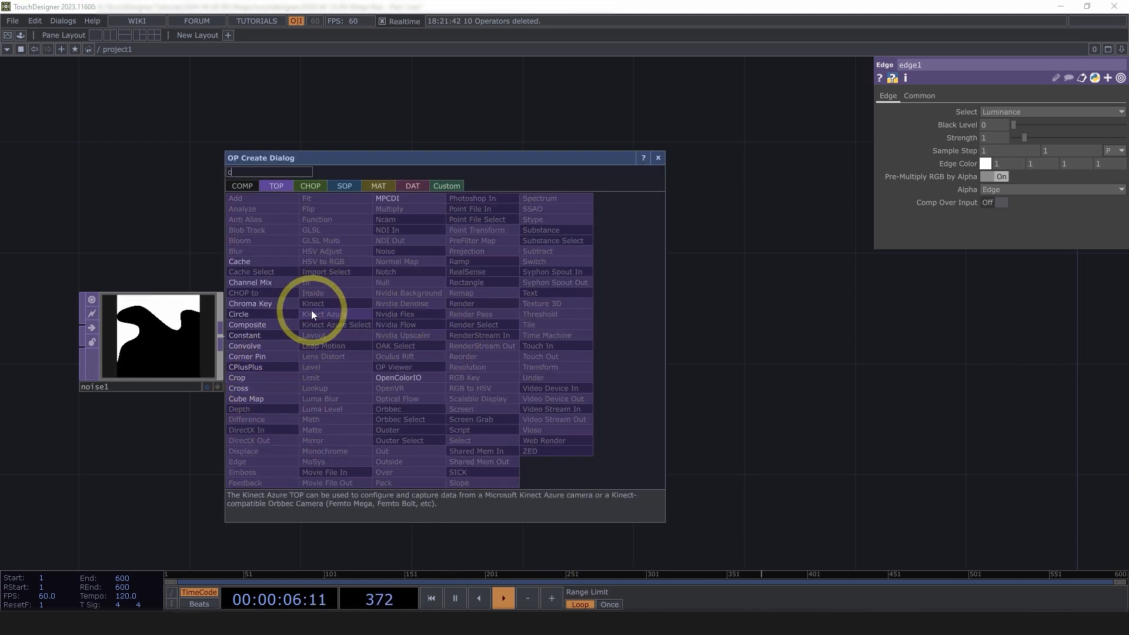
pyautogui.click(276, 315)
pyautogui.click(559, 336)
pyautogui.scroll(3, 582, 350)
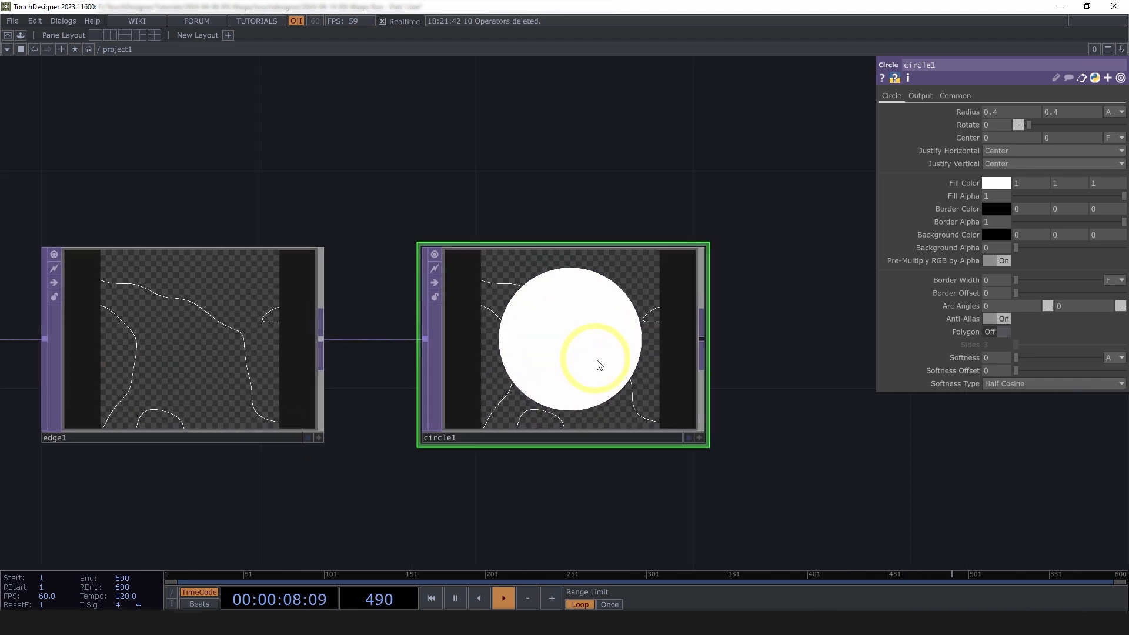
pyautogui.scroll(2, 781, 426)
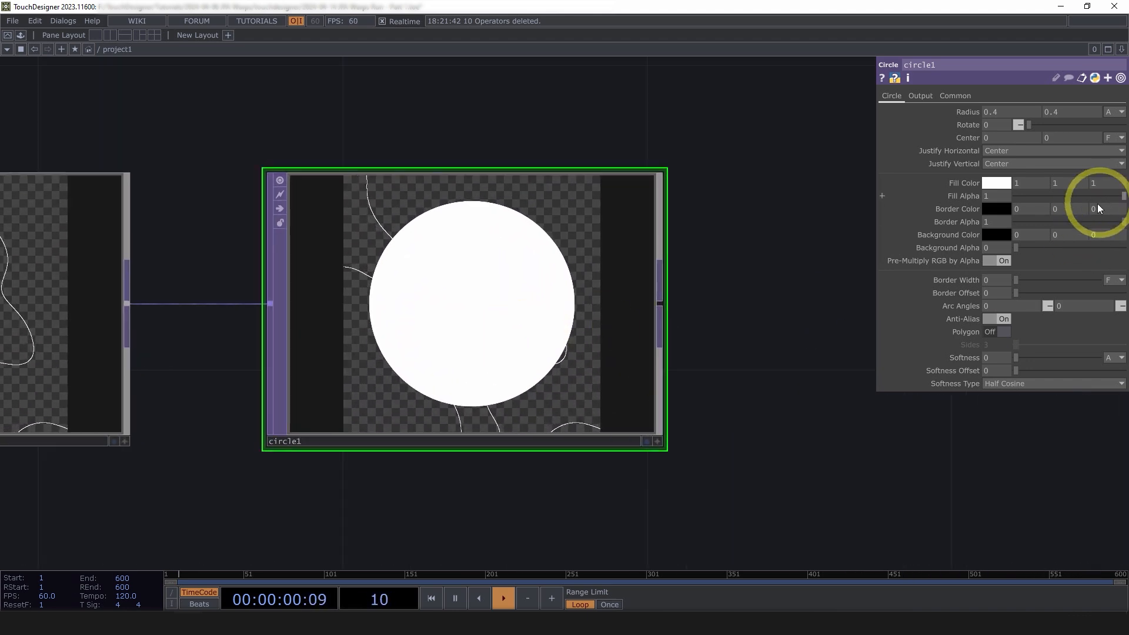
pyautogui.scroll(-2, 859, 400)
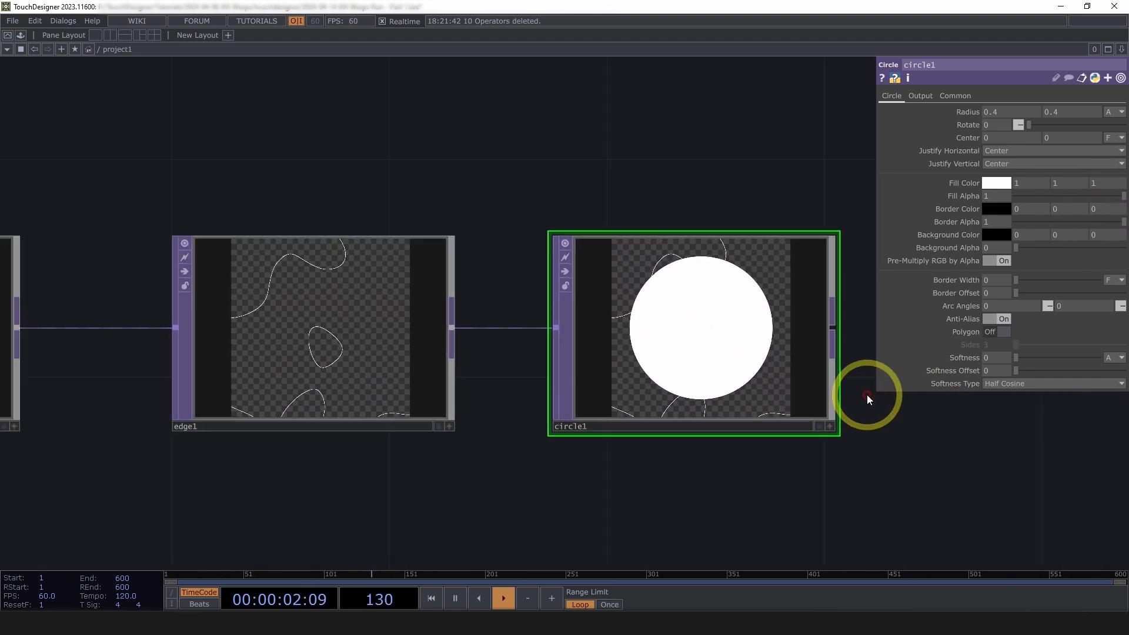
pyautogui.scroll(2, 843, 339)
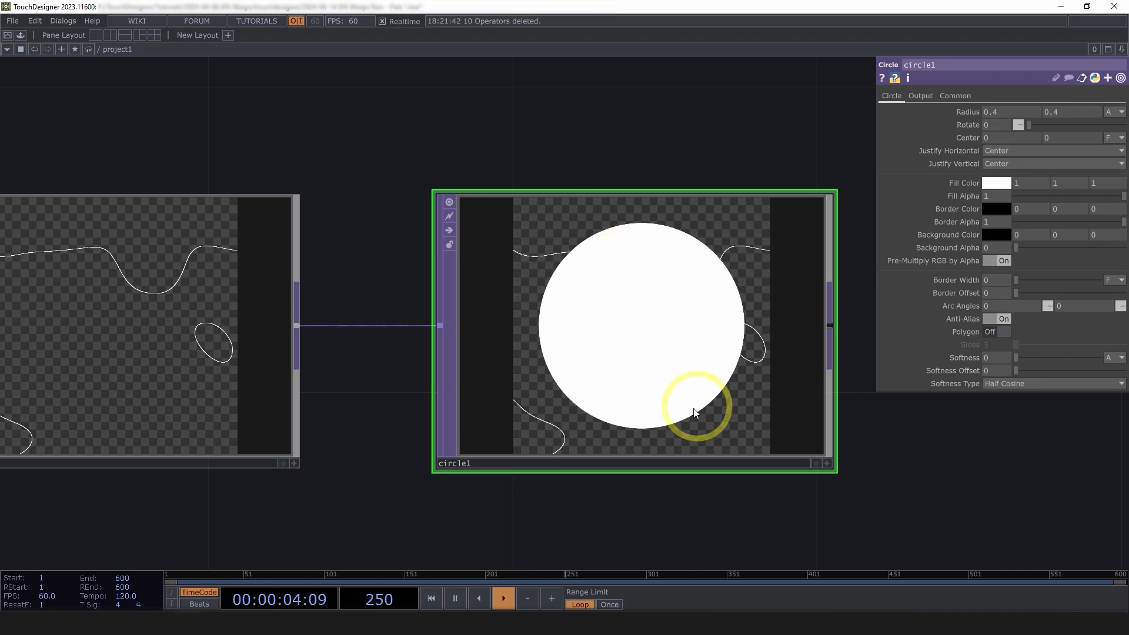
pyautogui.moveTo(874, 472); pyautogui.dragTo(637, 458)
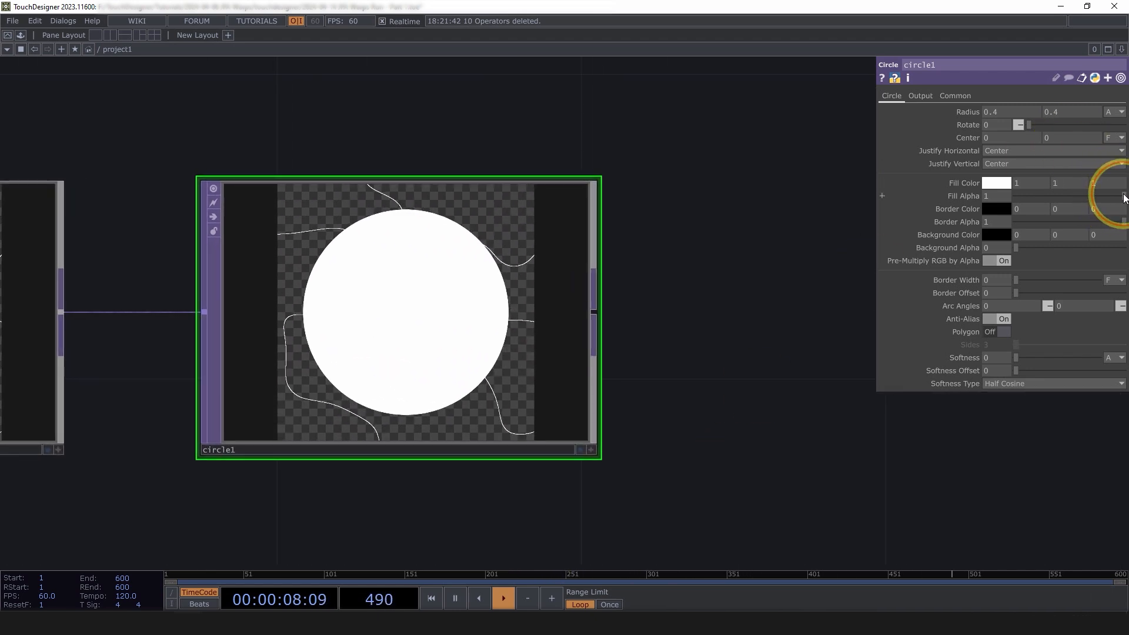
# Make circle1's fill transparent and give it a 4-pixel border width
pyautogui.moveTo(1114, 204); pyautogui.dragTo(462, 264)
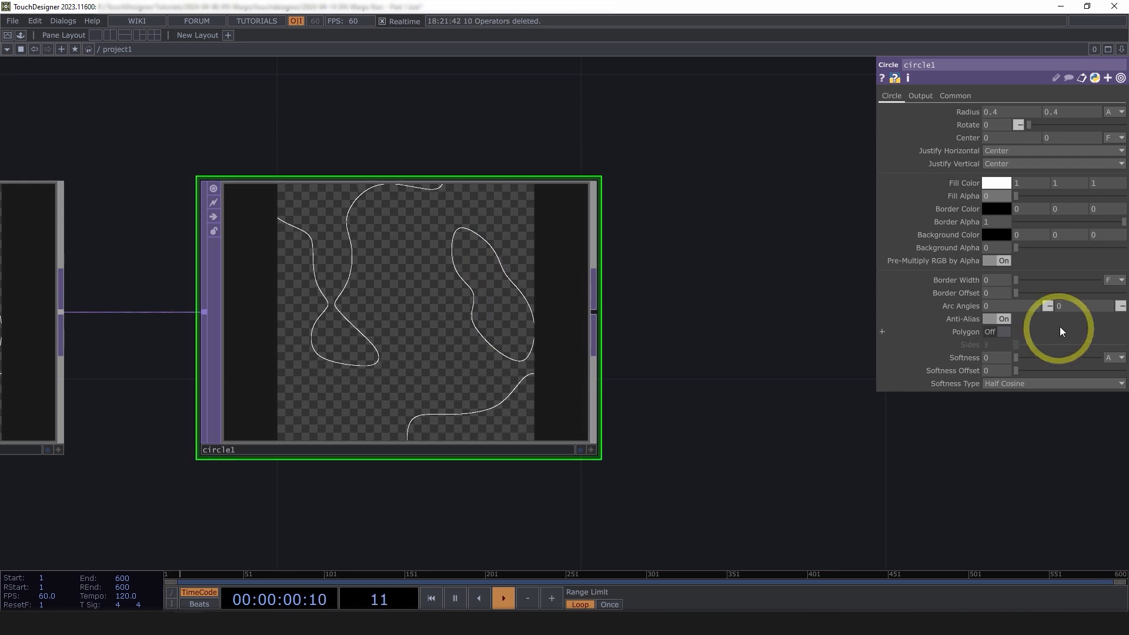
pyautogui.click(1114, 280)
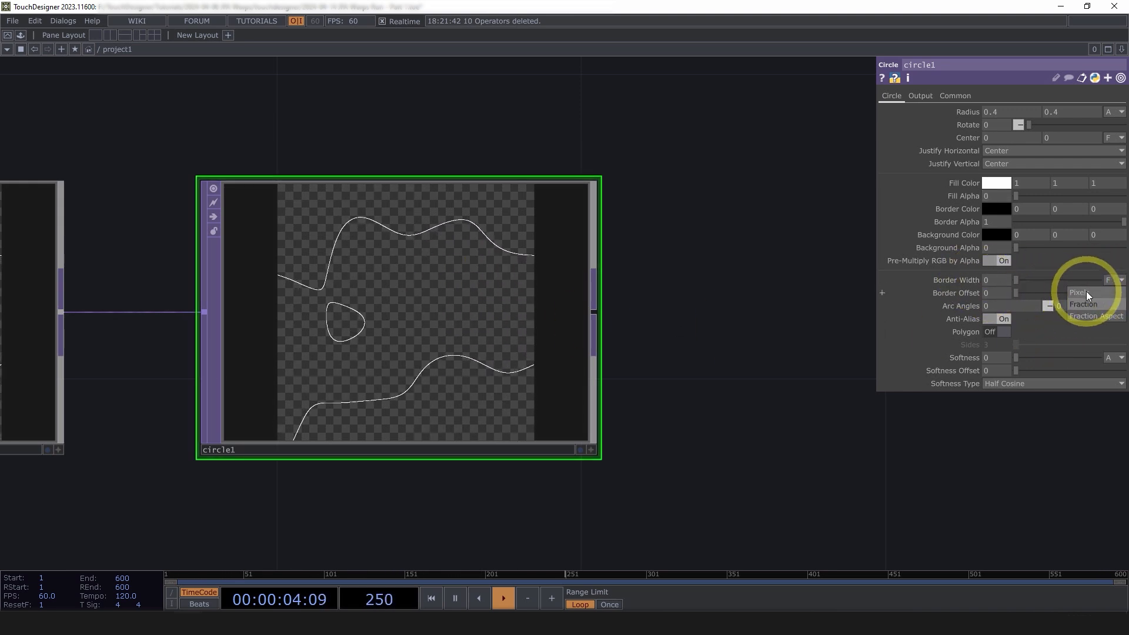
pyautogui.click(1088, 293)
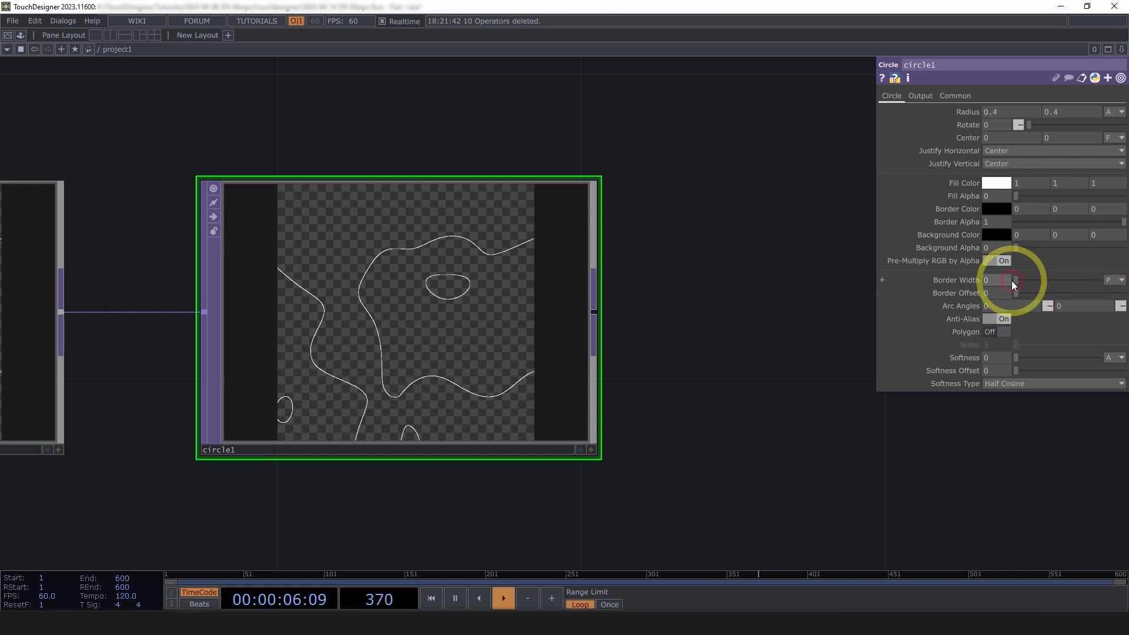
pyautogui.write('4')
pyautogui.press('Return')
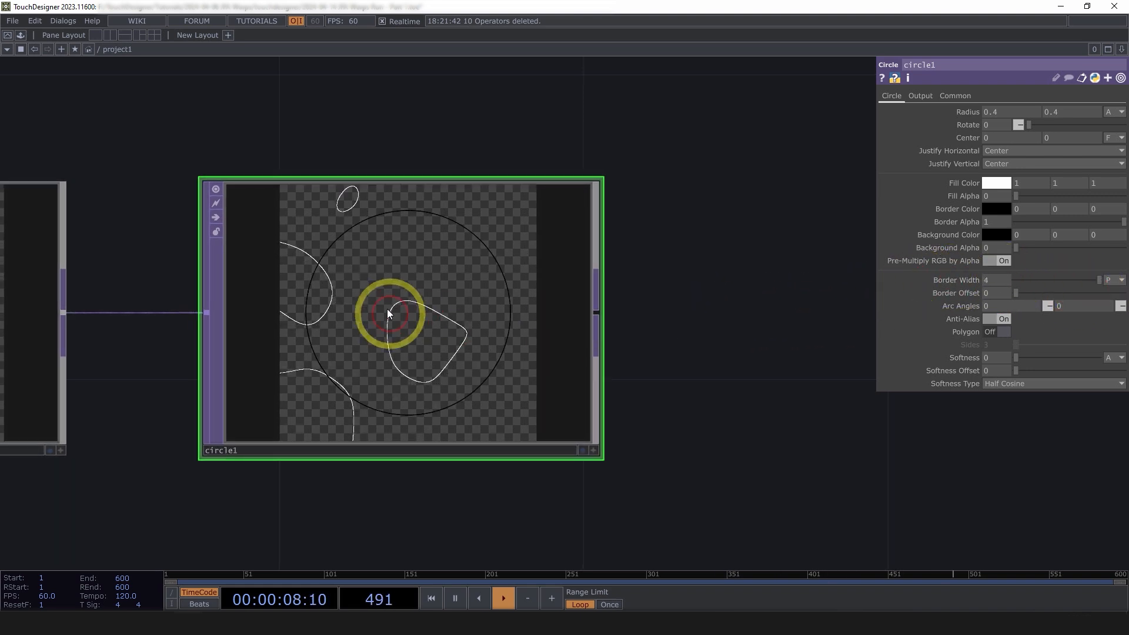
pyautogui.scroll(5, 443, 269)
pyautogui.scroll(3, 442, 269)
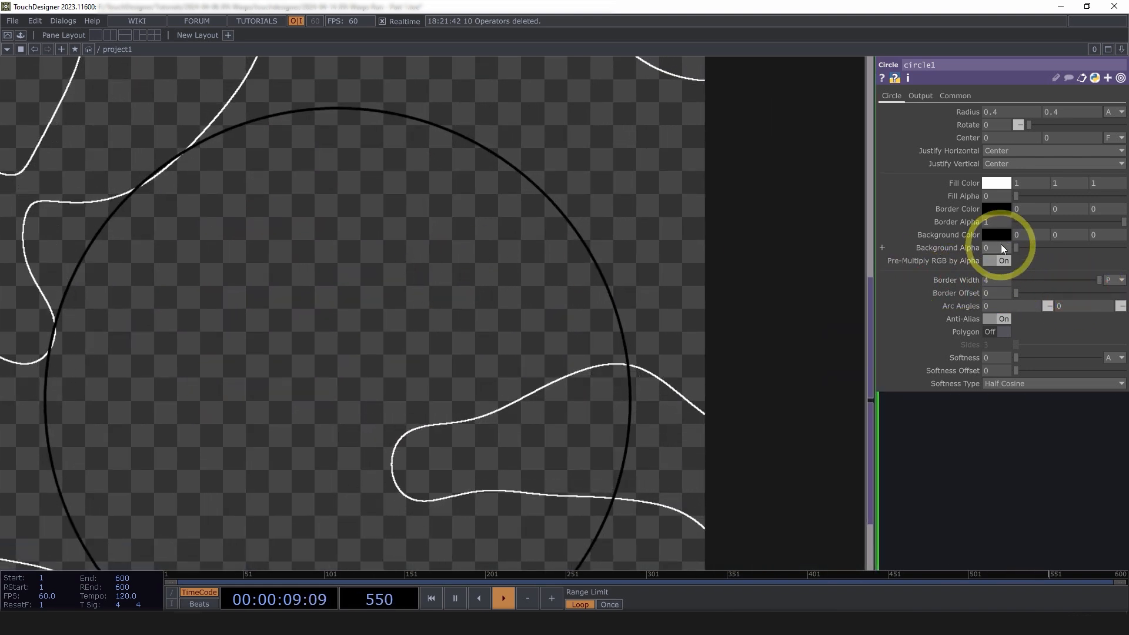
# Set circle1's border colour to white and its border width to 3
pyautogui.click(999, 209)
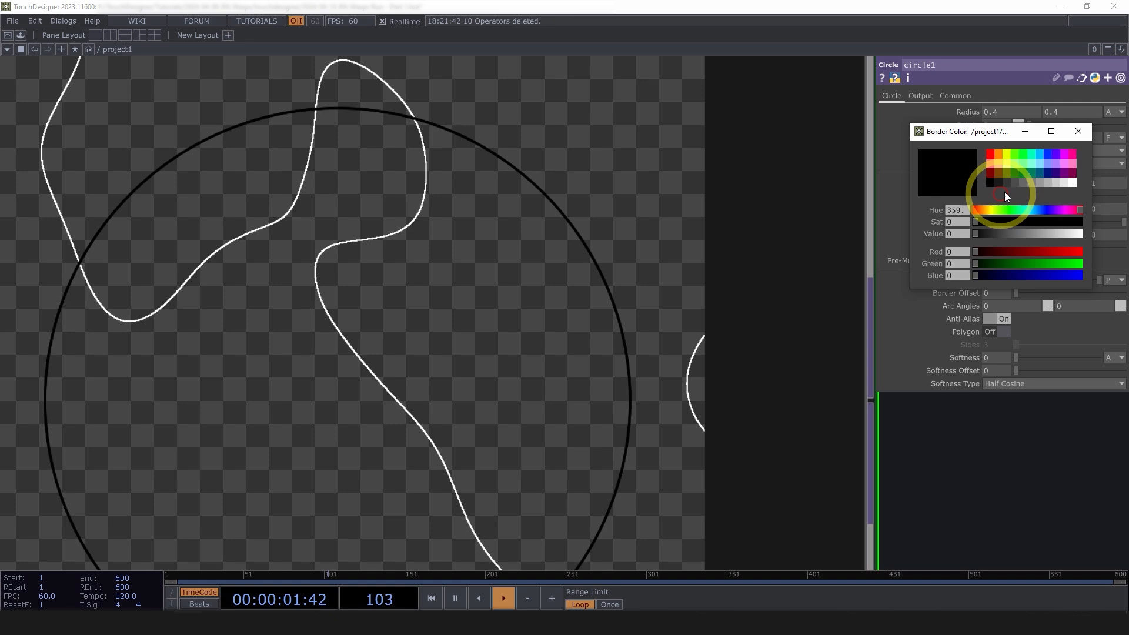
pyautogui.click(1073, 183)
pyautogui.click(1078, 132)
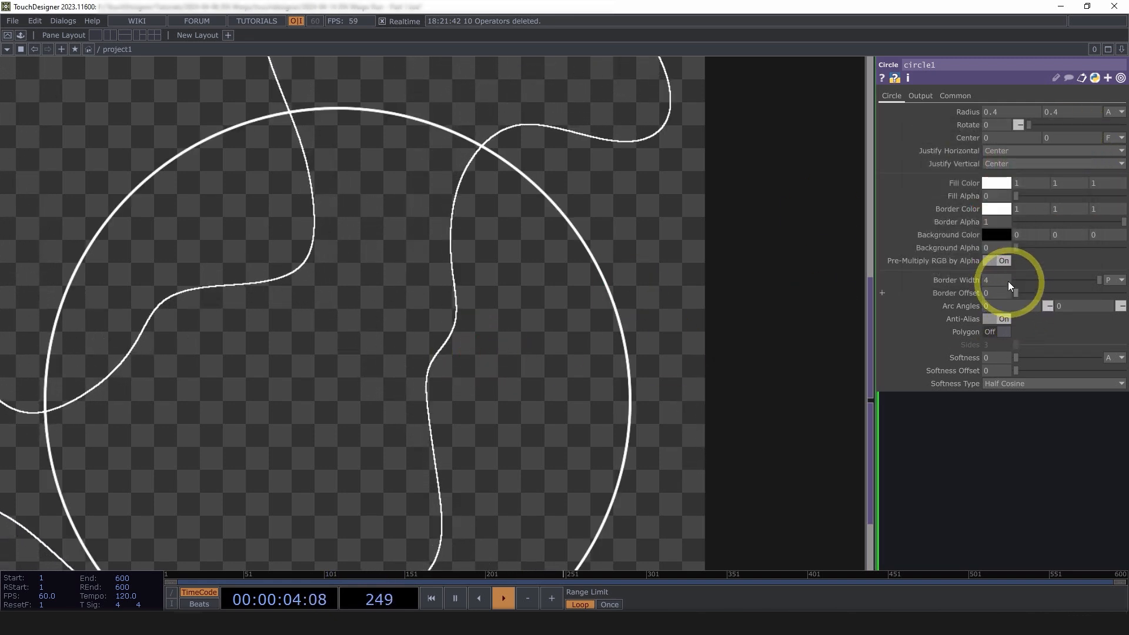
pyautogui.click(1004, 280)
pyautogui.write('3')
pyautogui.press('Return')
pyautogui.scroll(-5, 404, 253)
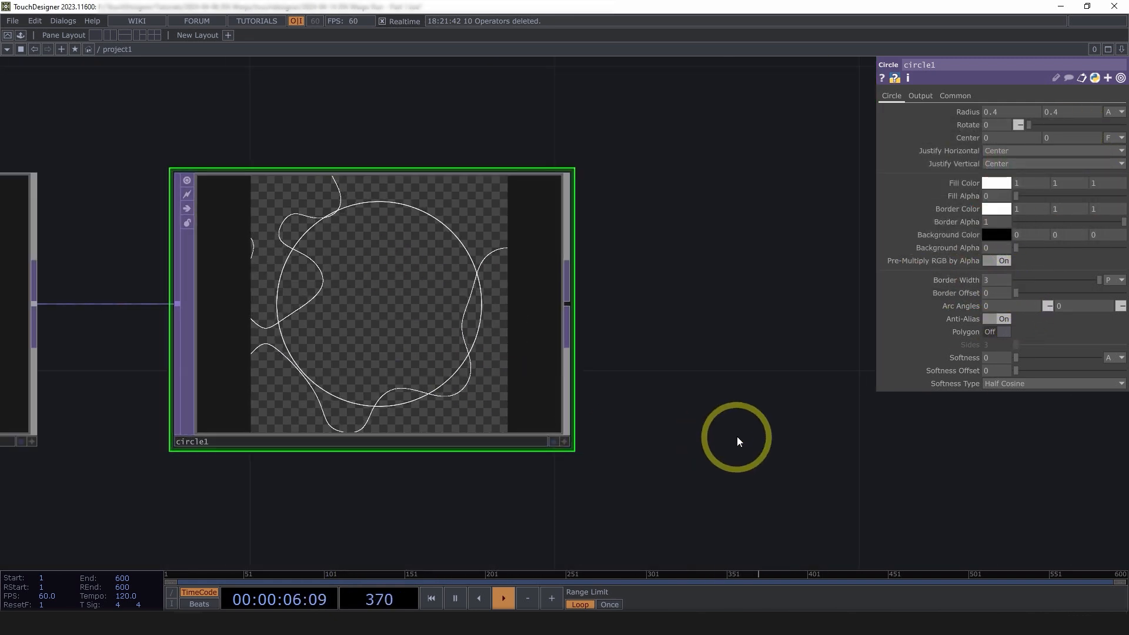
pyautogui.moveTo(717, 432); pyautogui.dragTo(567, 403)
pyautogui.scroll(-3, 567, 403)
pyautogui.scroll(-2, 567, 403)
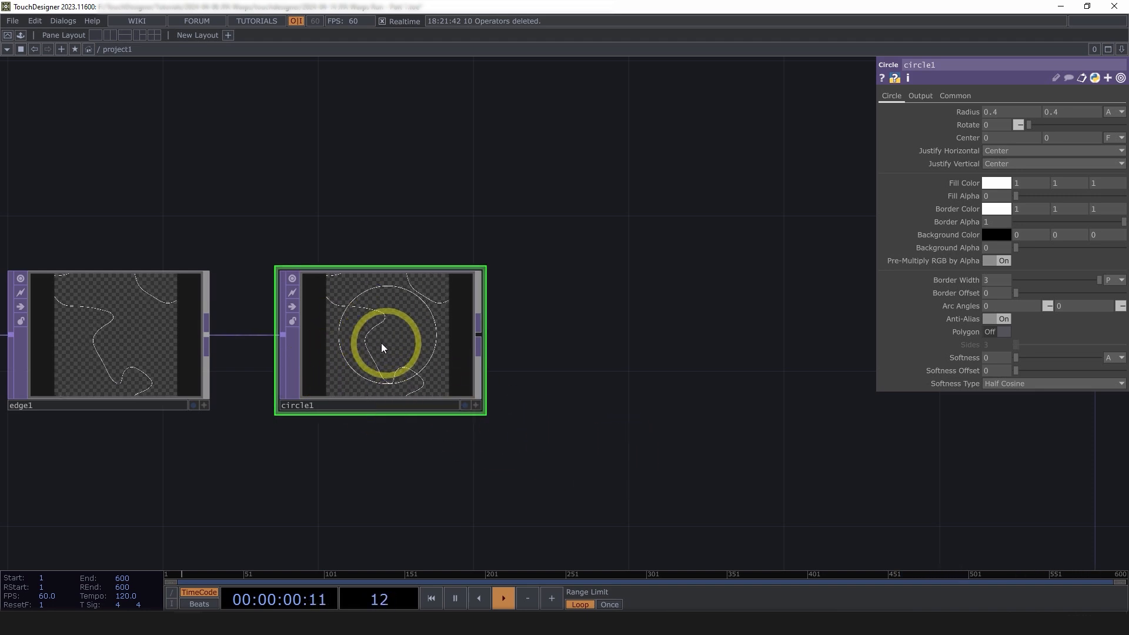
# Drag jump_flood_algorithm.tox from the assets folder into the network as a component
pyautogui.moveTo(579, 340); pyautogui.dragTo(415, 282)
pyautogui.scroll(-3, 414, 284)
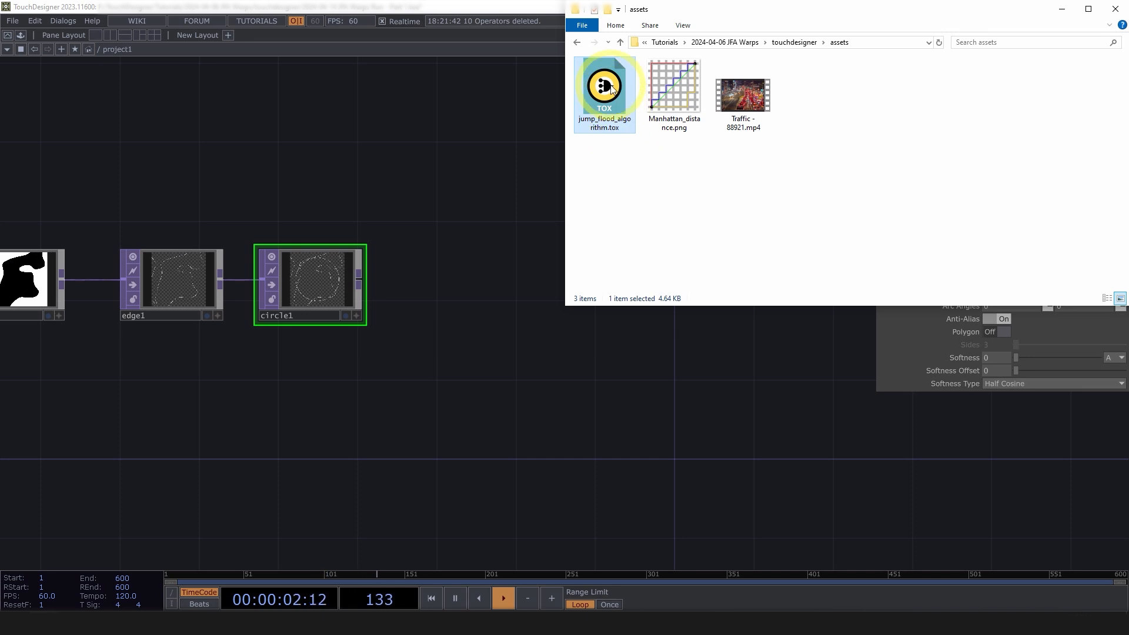
pyautogui.moveTo(612, 88); pyautogui.dragTo(485, 295)
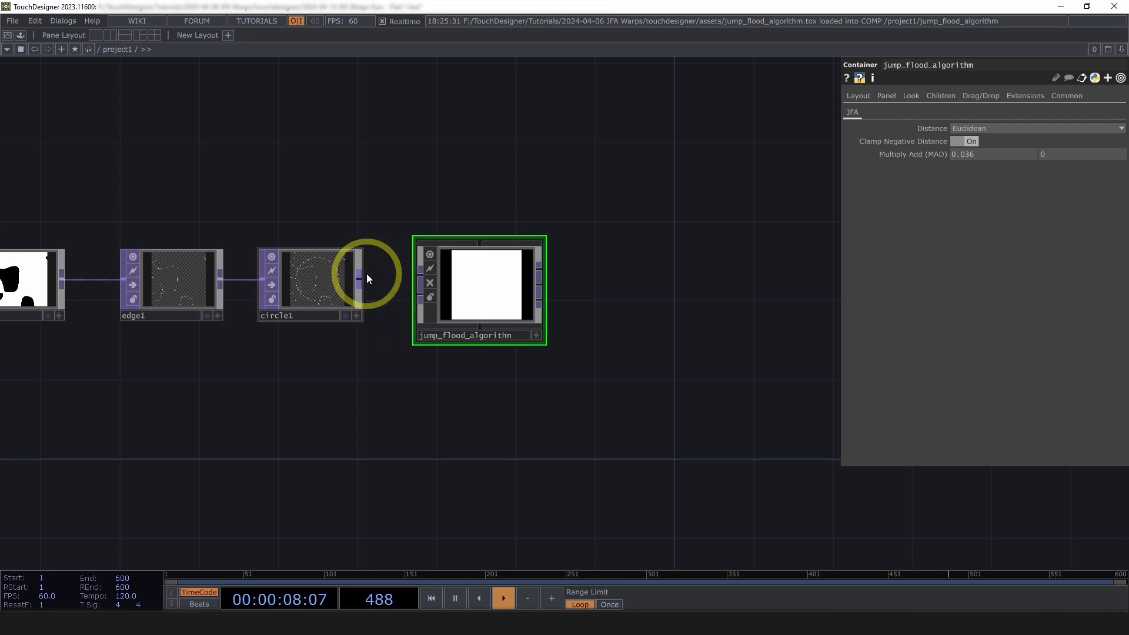
# Wire circle1 into jump_flood_algorithm and append a null1 TOP after it
pyautogui.moveTo(365, 274); pyautogui.dragTo(422, 271)
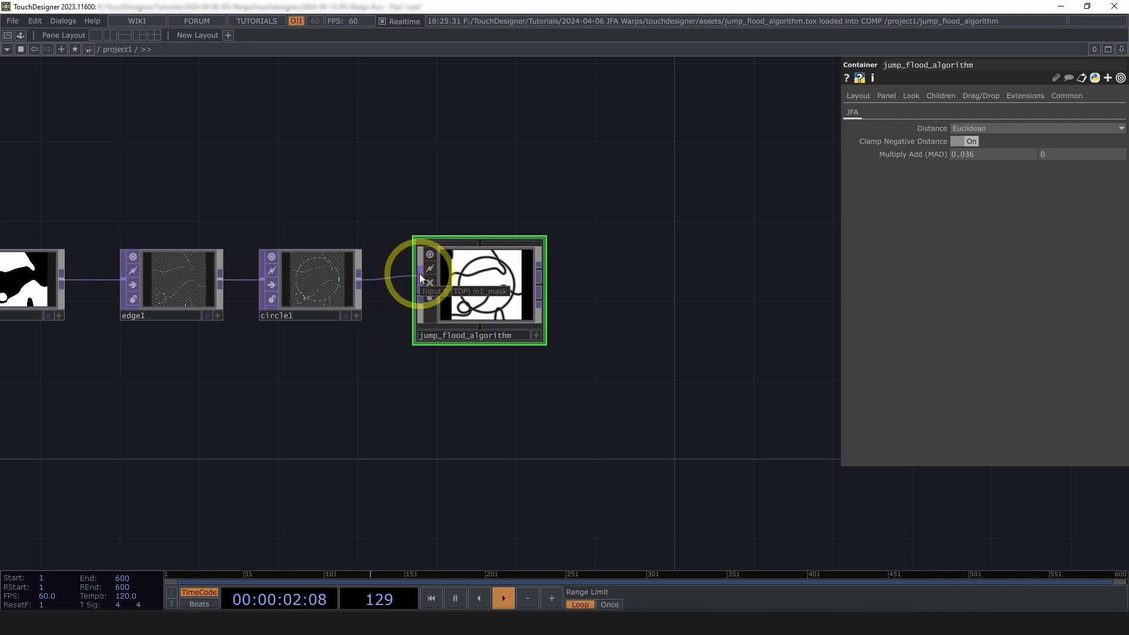
pyautogui.scroll(3, 545, 308)
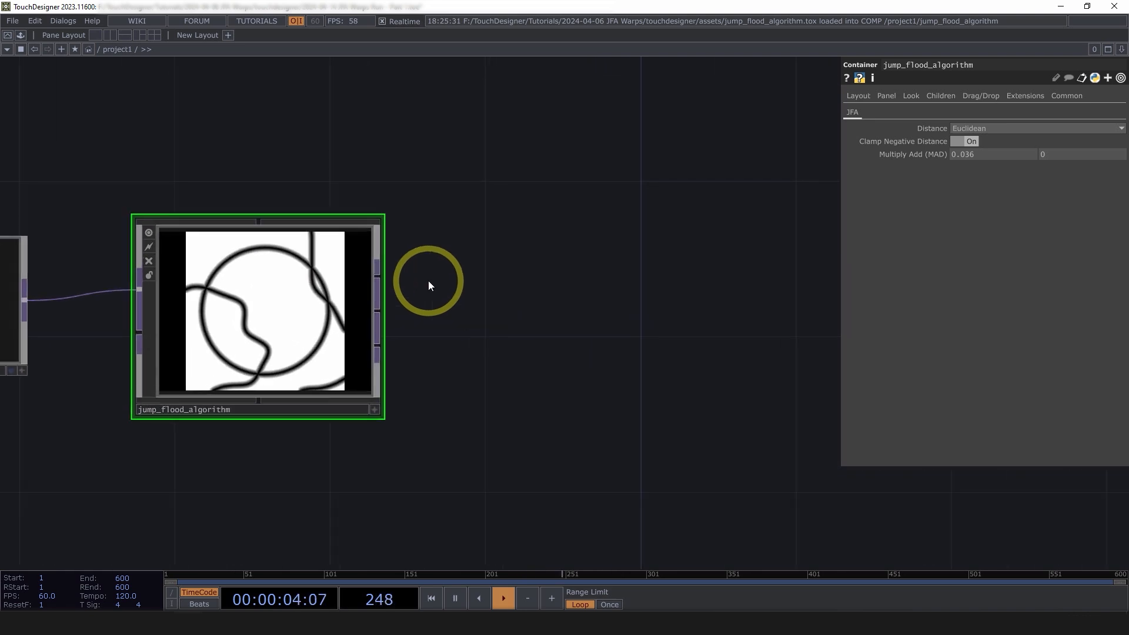
pyautogui.rightClick(381, 274)
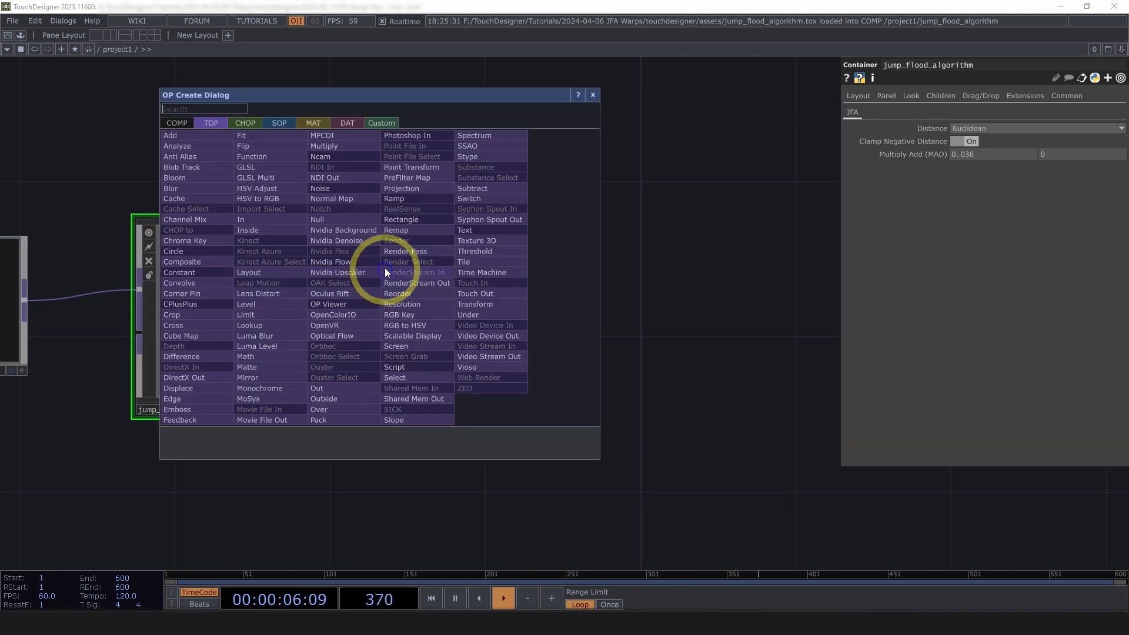
pyautogui.click(327, 219)
pyautogui.click(587, 306)
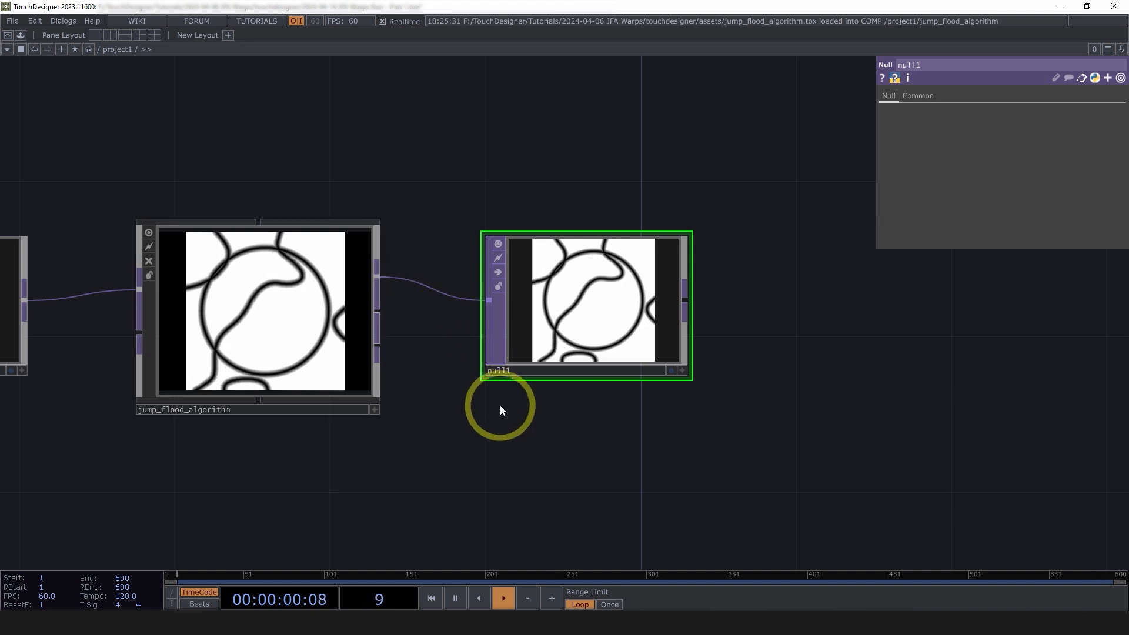
pyautogui.moveTo(501, 406); pyautogui.dragTo(539, 408)
pyautogui.scroll(3, 707, 324)
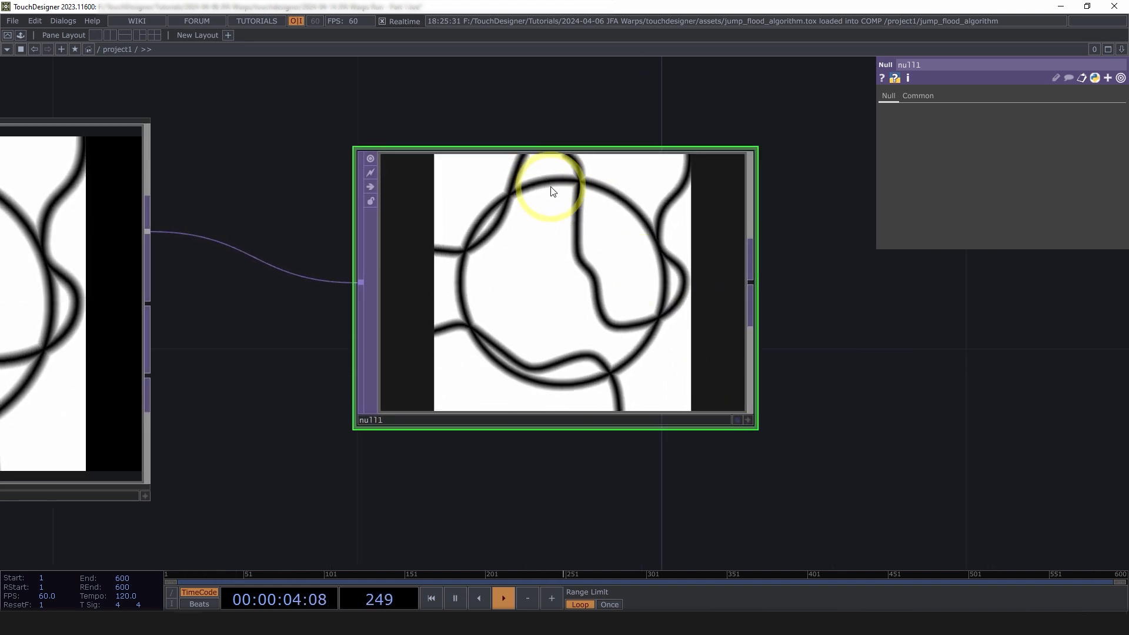
pyautogui.scroll(4, 544, 189)
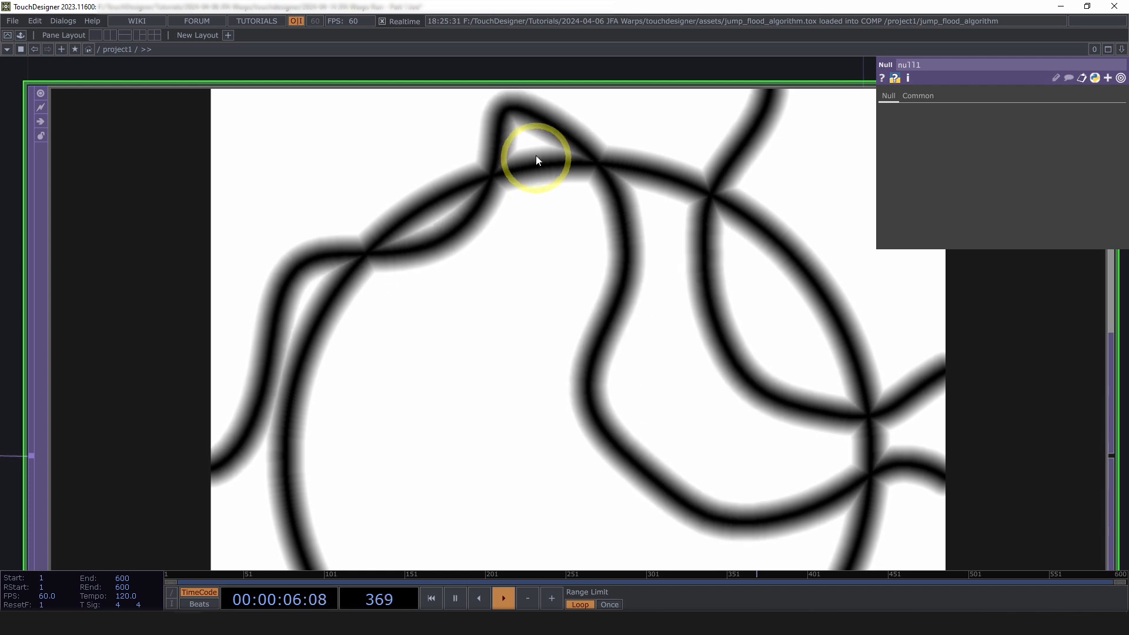
pyautogui.scroll(-5, 597, 189)
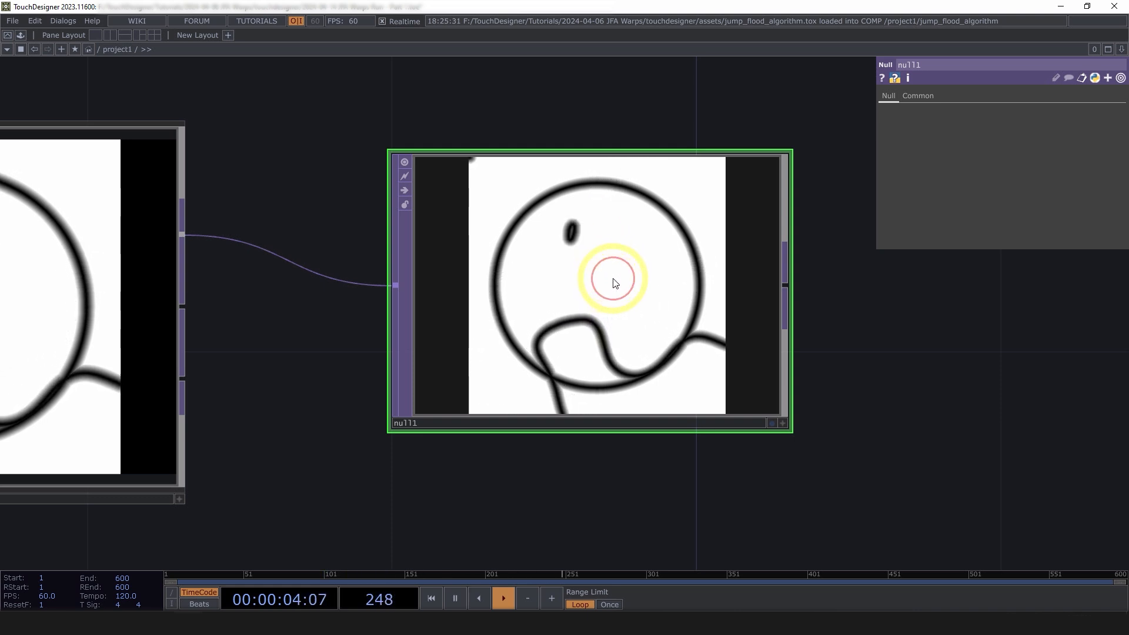
# Switch null1's preview to normalized greyscale to show the distance field
pyautogui.press('a')
pyautogui.press('n')
pyautogui.scroll(3, 632, 318)
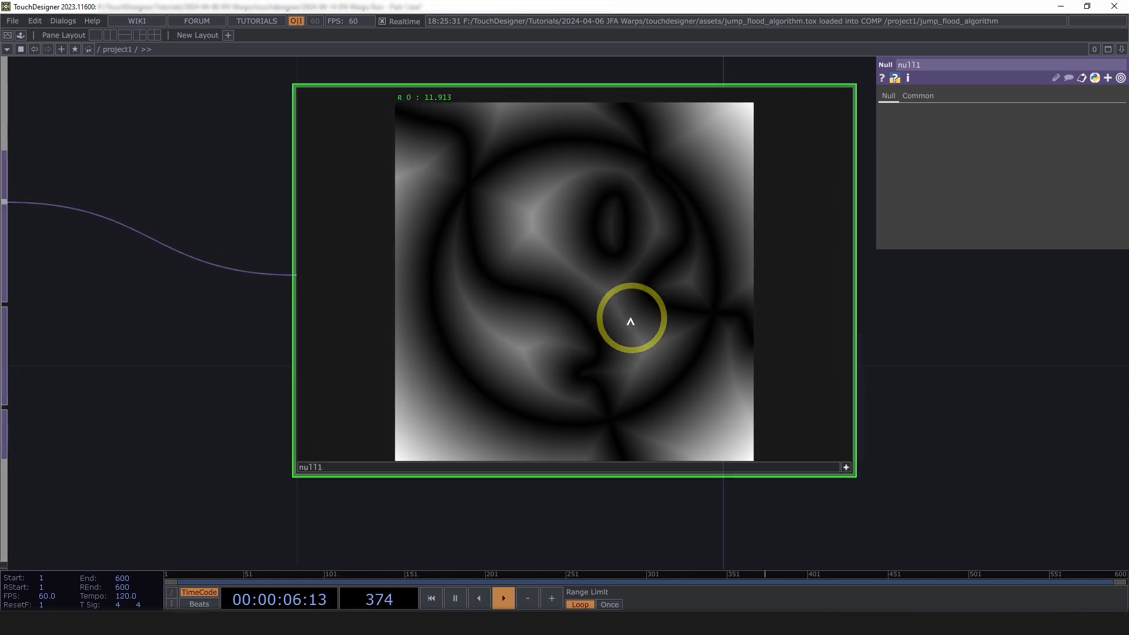
pyautogui.rightClick(587, 252)
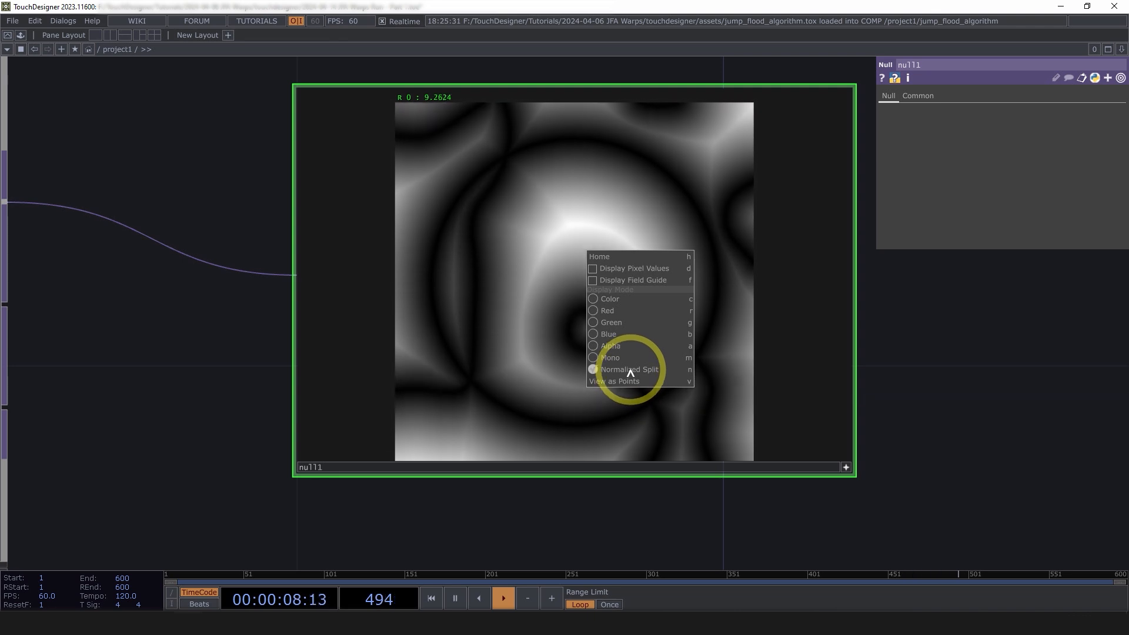
pyautogui.click(796, 373)
pyautogui.rightClick(534, 205)
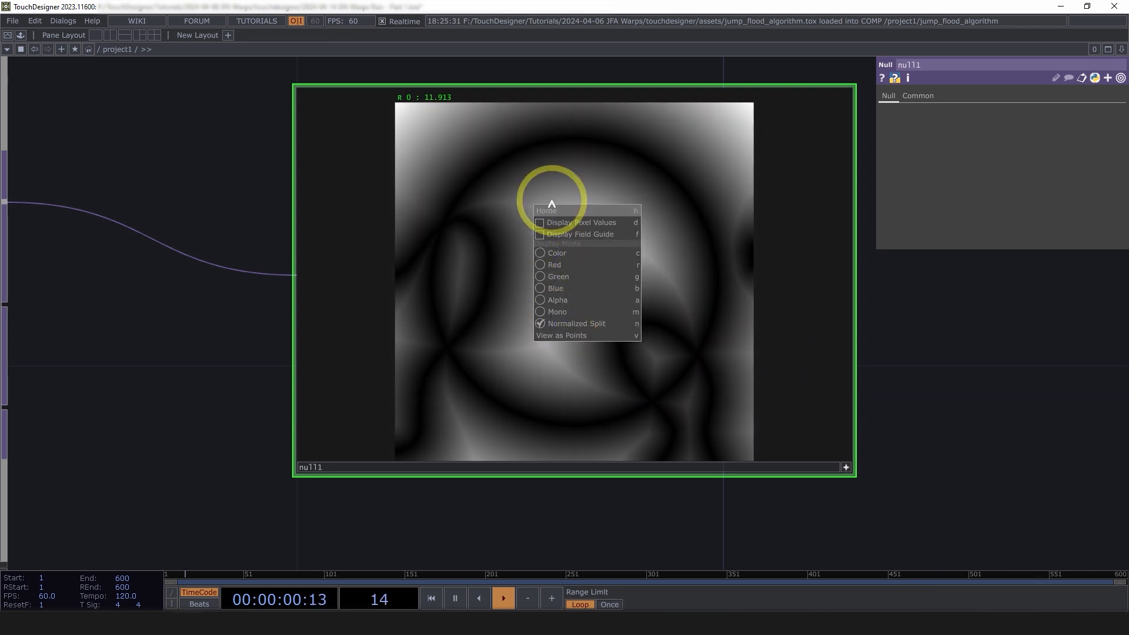
pyautogui.click(483, 254)
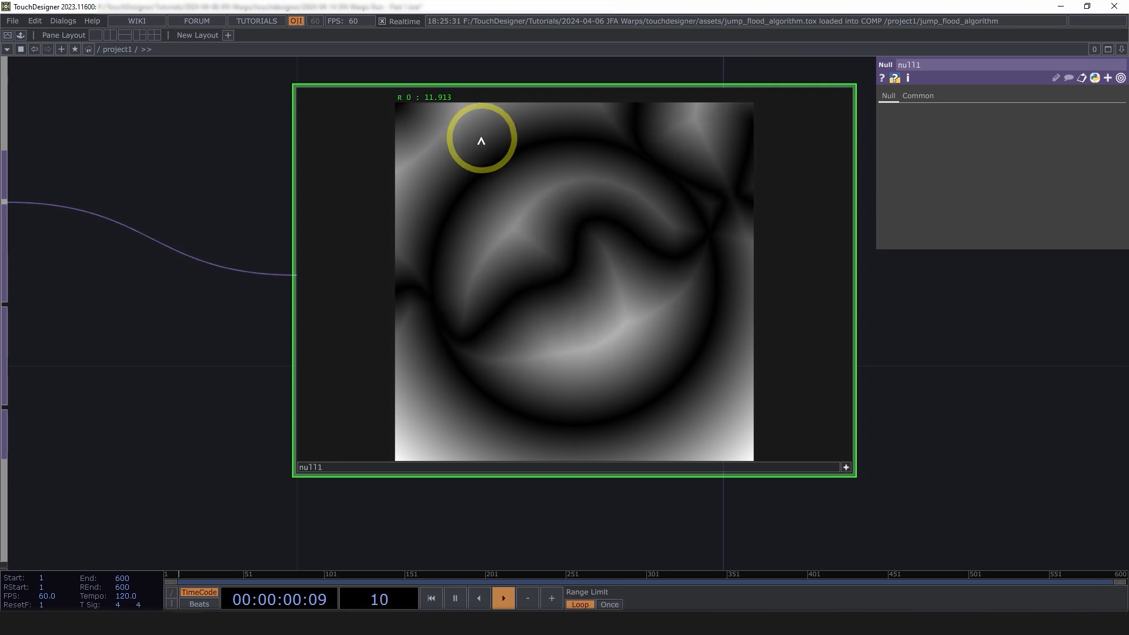
pyautogui.scroll(-5, 471, 176)
pyautogui.scroll(4, 252, 201)
pyautogui.scroll(-3, 247, 212)
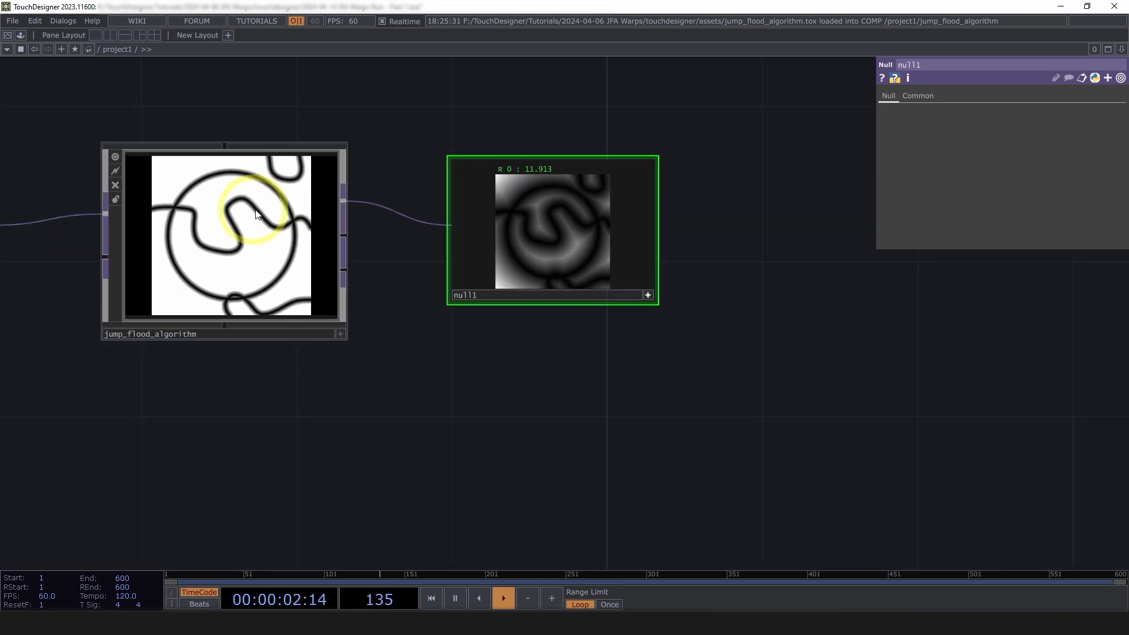
# Bring jump_flood_algorithm into view and show its parameters
pyautogui.moveTo(547, 336); pyautogui.dragTo(570, 333)
pyautogui.click(672, 293)
pyautogui.moveTo(375, 295); pyautogui.dragTo(437, 283)
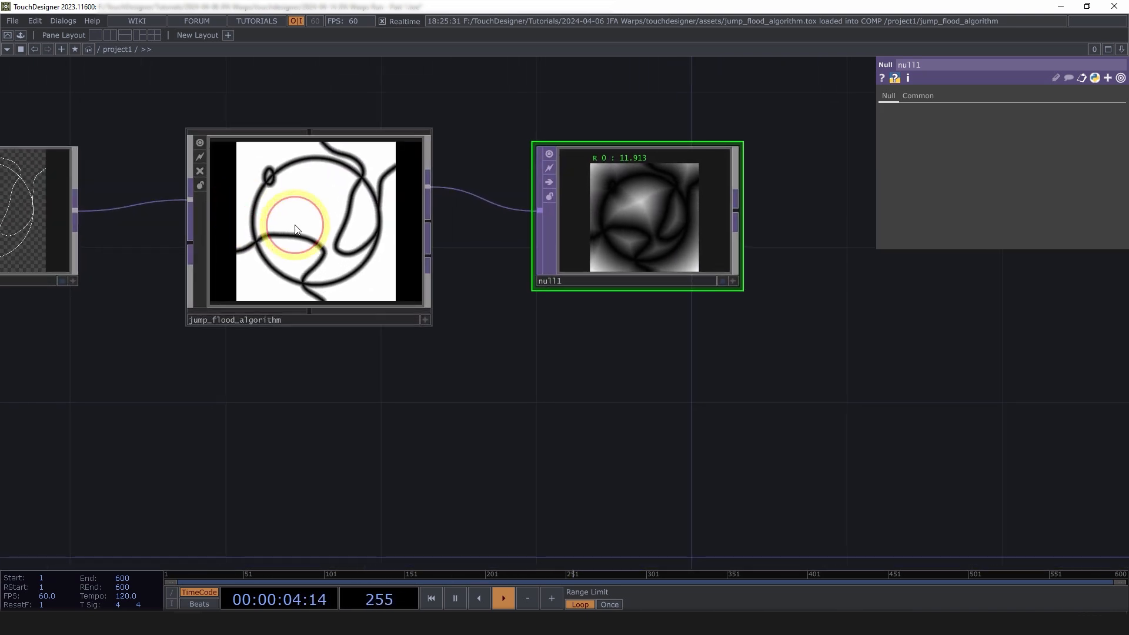
pyautogui.click(296, 229)
pyautogui.scroll(4, 296, 231)
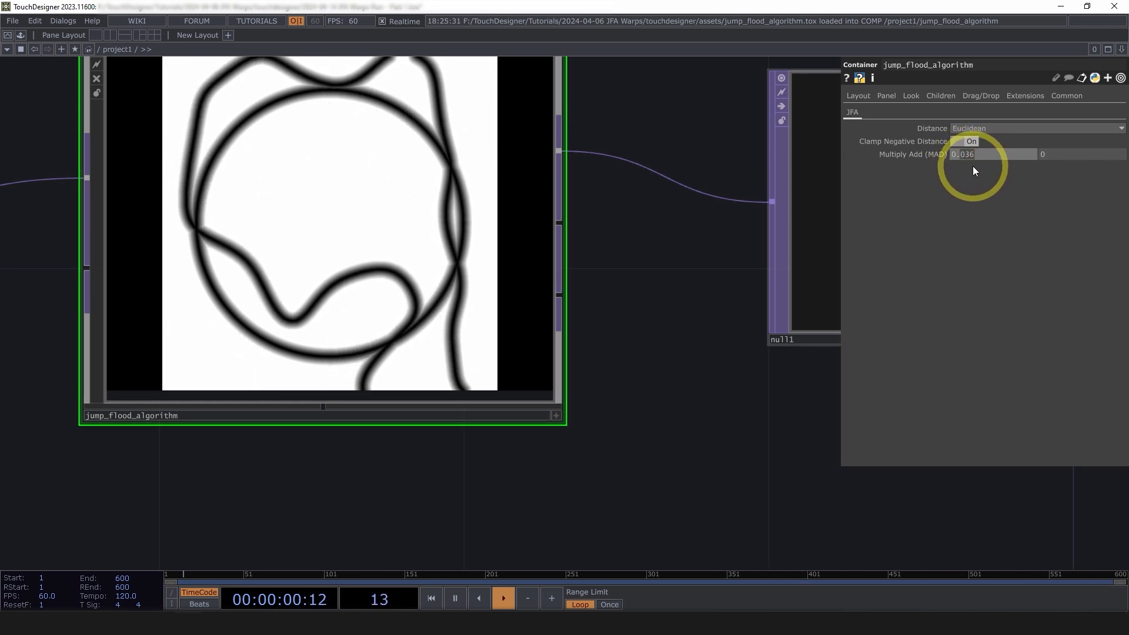
# Set both of jump_flood_algorithm's Multiply Add values to 0.36
pyautogui.press('BackSpace')
pyautogui.click(1067, 143)
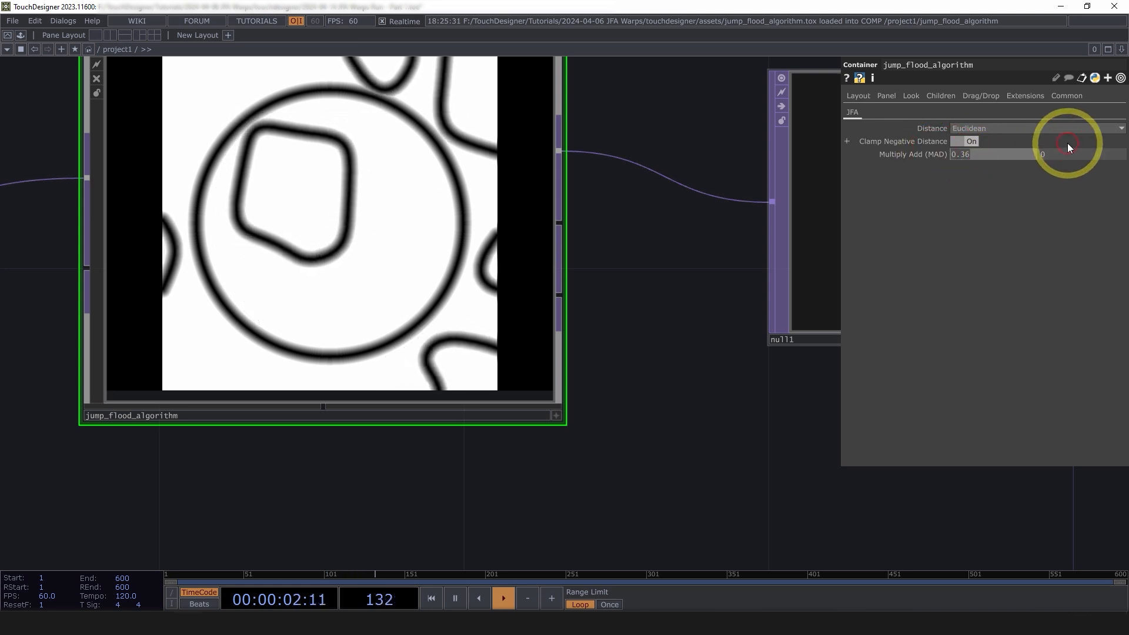
pyautogui.click(769, 412)
pyautogui.moveTo(766, 430); pyautogui.dragTo(475, 376)
pyautogui.scroll(-3, 475, 374)
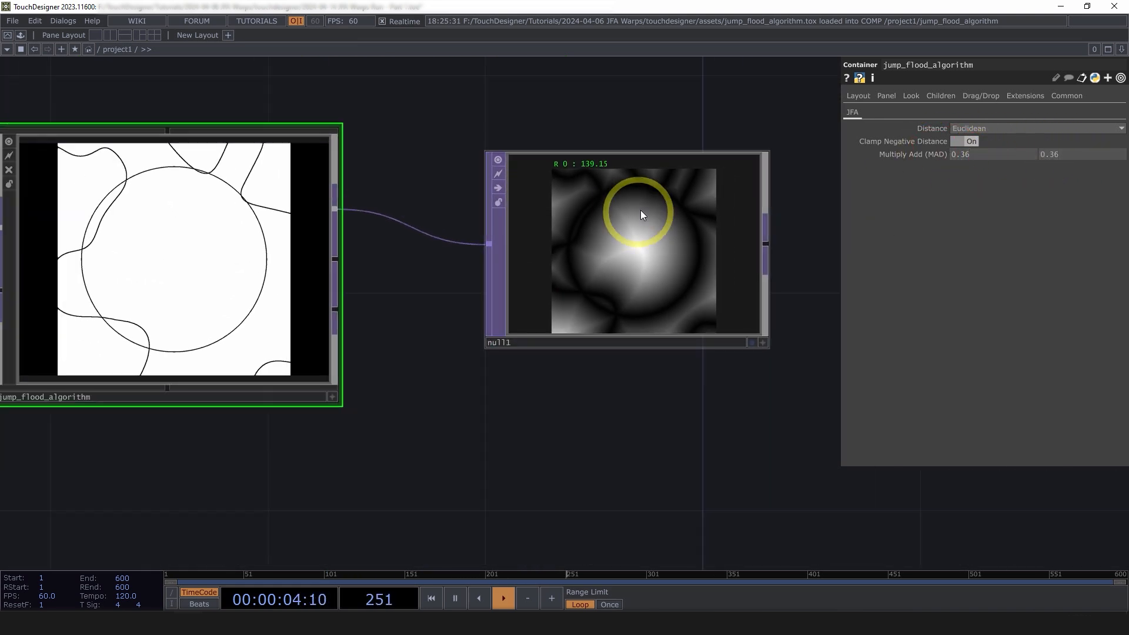
pyautogui.scroll(6, 651, 218)
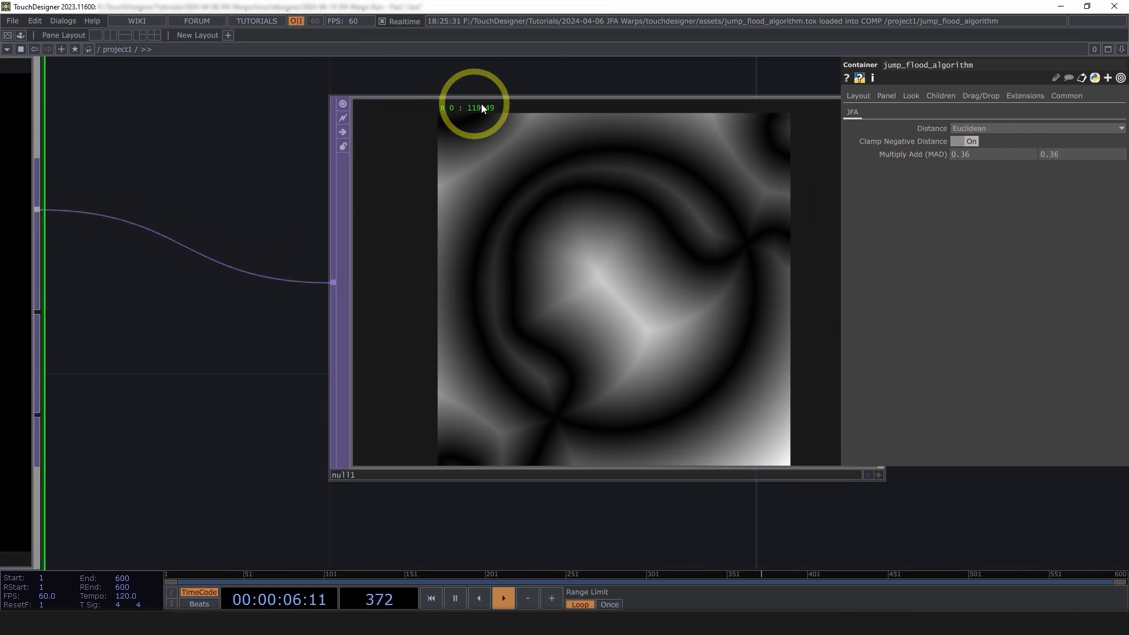
pyautogui.scroll(-3, 570, 333)
pyautogui.scroll(-1, 571, 333)
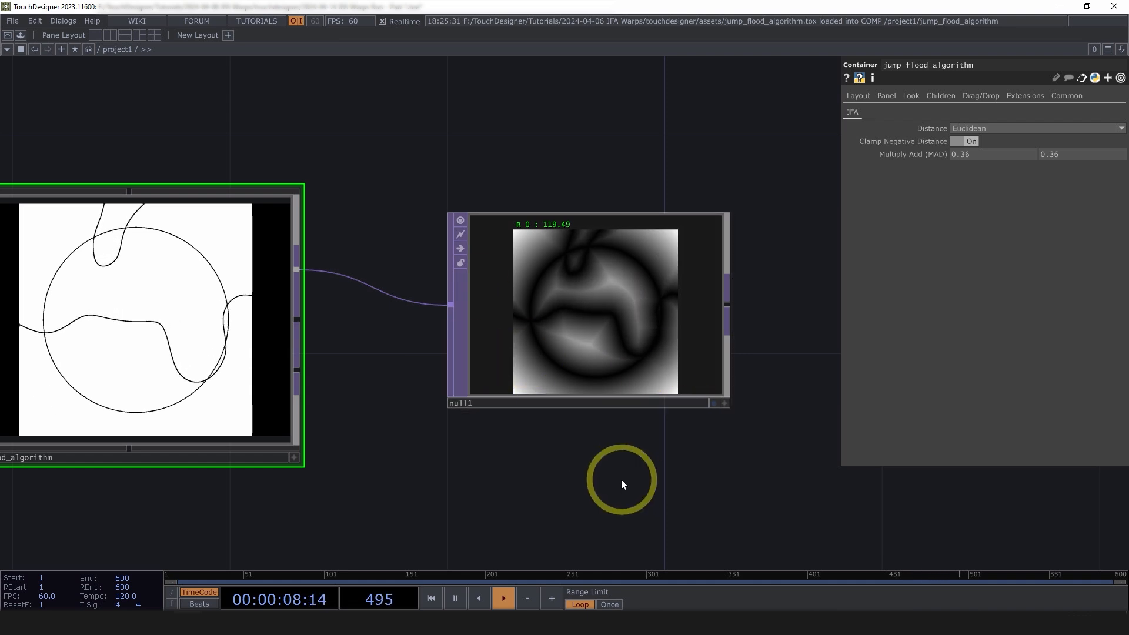
pyautogui.moveTo(620, 474); pyautogui.dragTo(559, 395)
pyautogui.scroll(-4, 557, 391)
pyautogui.scroll(1, 597, 369)
pyautogui.scroll(3, 597, 369)
pyautogui.moveTo(582, 434); pyautogui.dragTo(672, 432)
pyautogui.scroll(-5, 672, 431)
pyautogui.scroll(3, 733, 374)
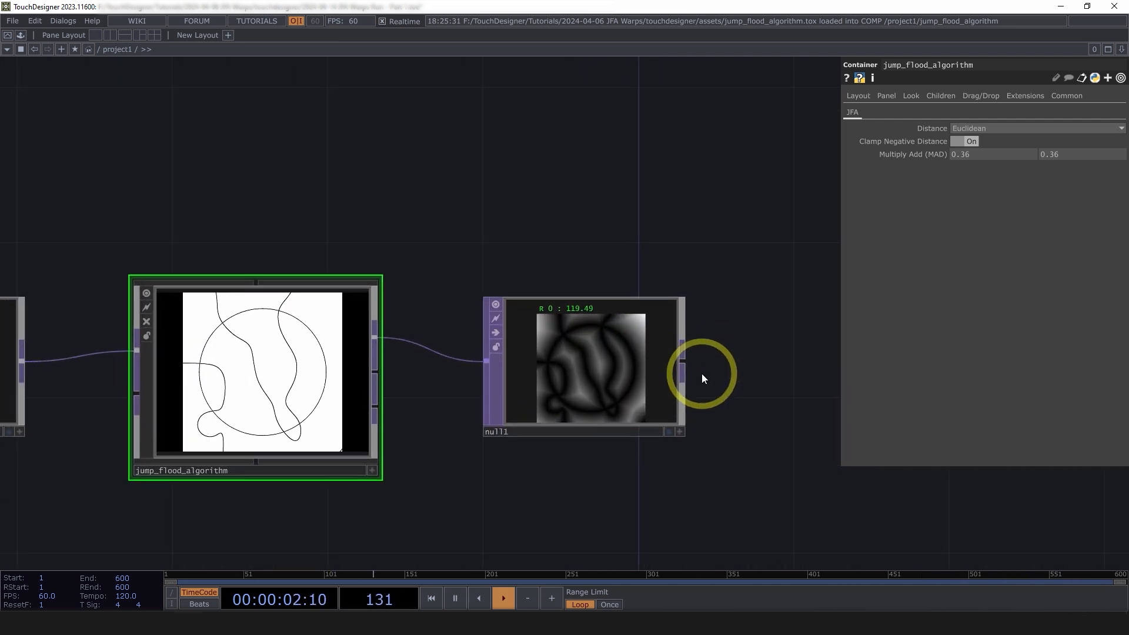
pyautogui.scroll(3, 580, 335)
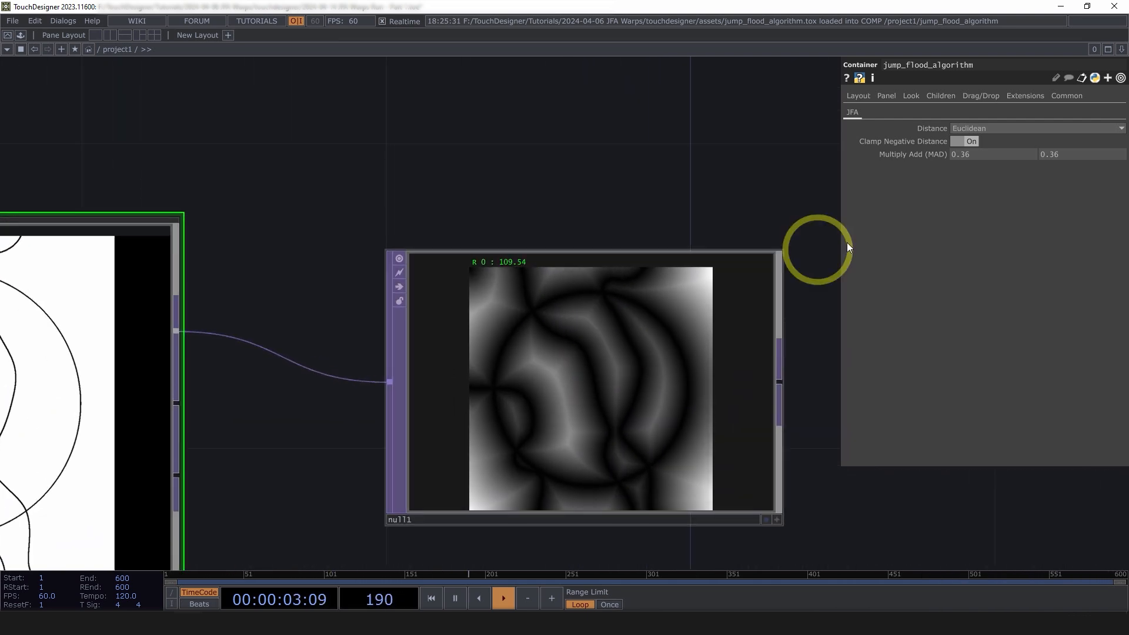
# Turn Clamp Negative Distance off on jump_flood_algorithm
pyautogui.click(964, 141)
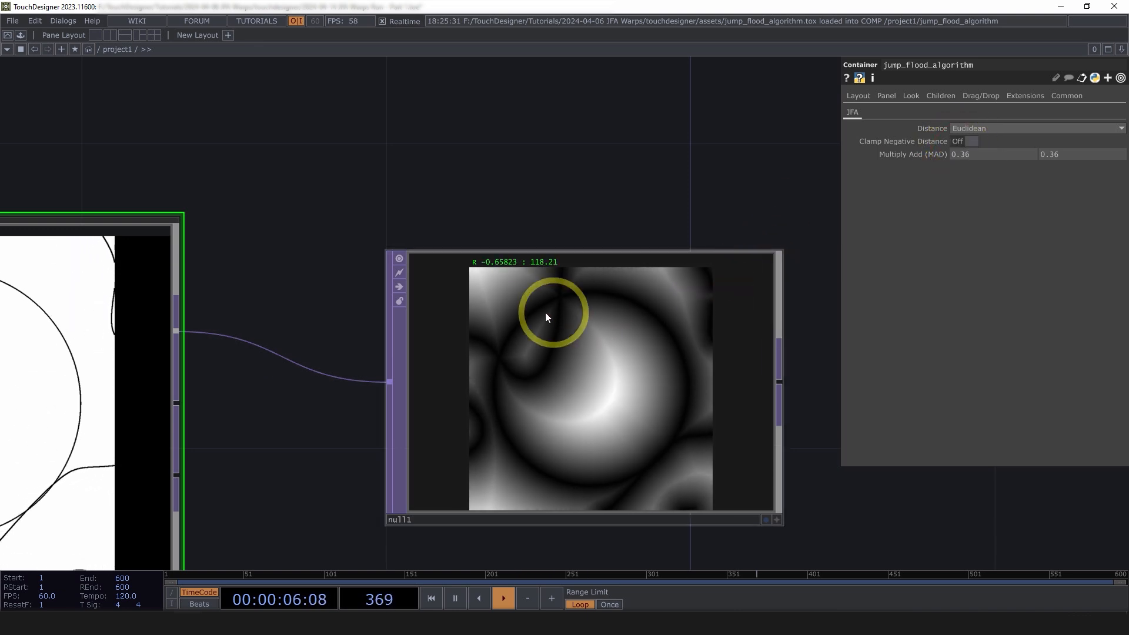
pyautogui.scroll(1, 493, 268)
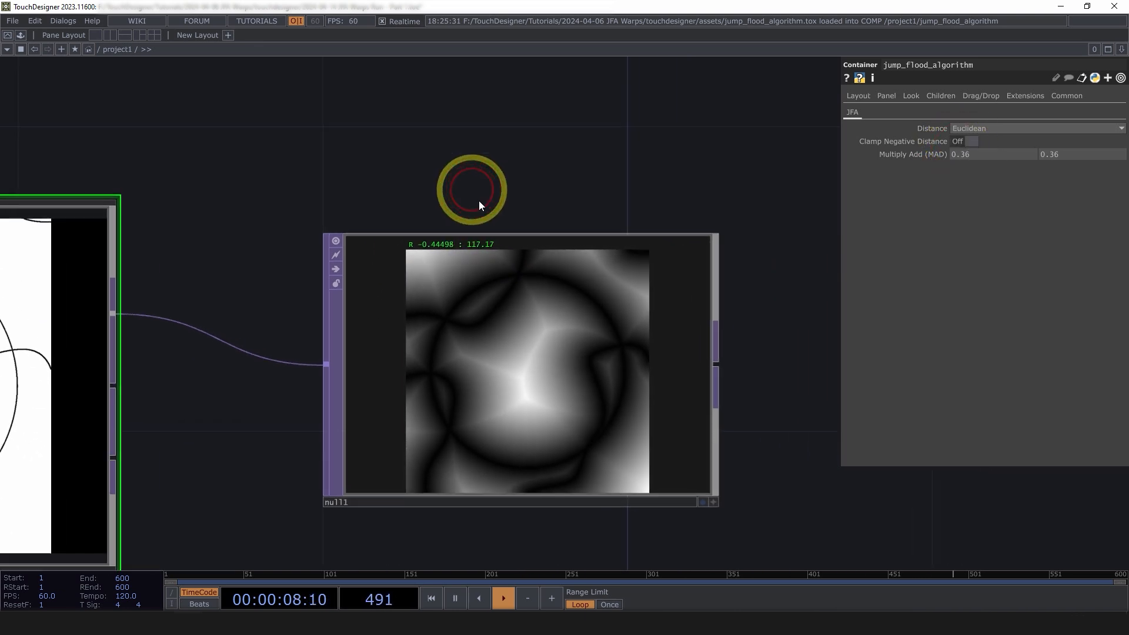
pyautogui.scroll(2, 537, 327)
pyautogui.scroll(5, 433, 191)
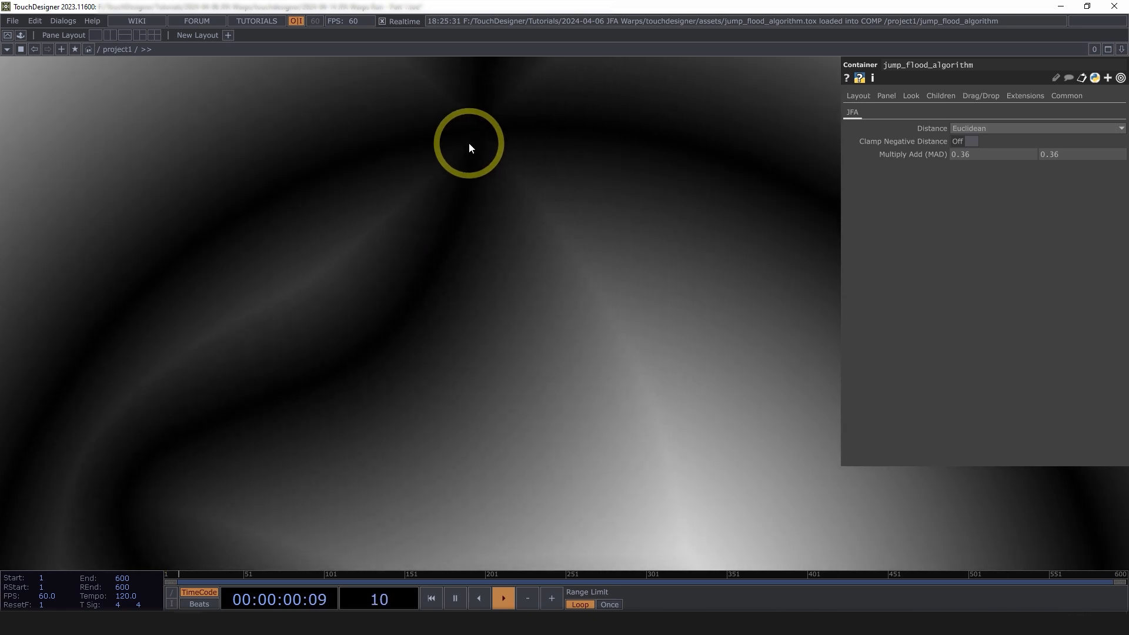
pyautogui.scroll(-2, 464, 174)
pyautogui.scroll(-3, 463, 176)
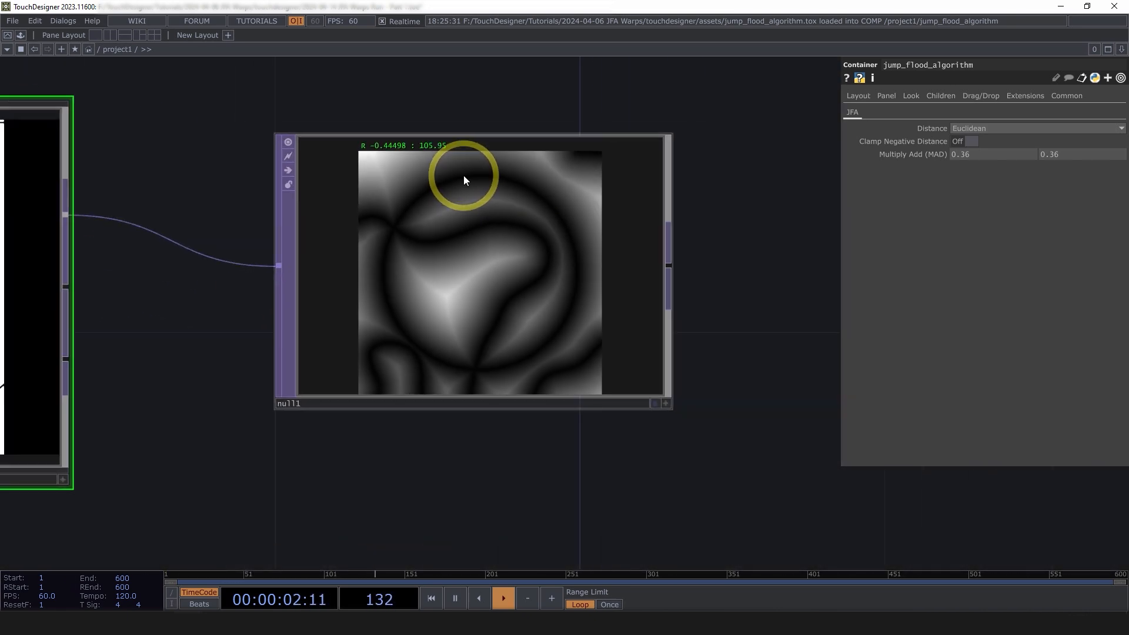
pyautogui.moveTo(239, 512); pyautogui.dragTo(629, 386)
pyautogui.scroll(-5, 654, 358)
pyautogui.scroll(3, 287, 292)
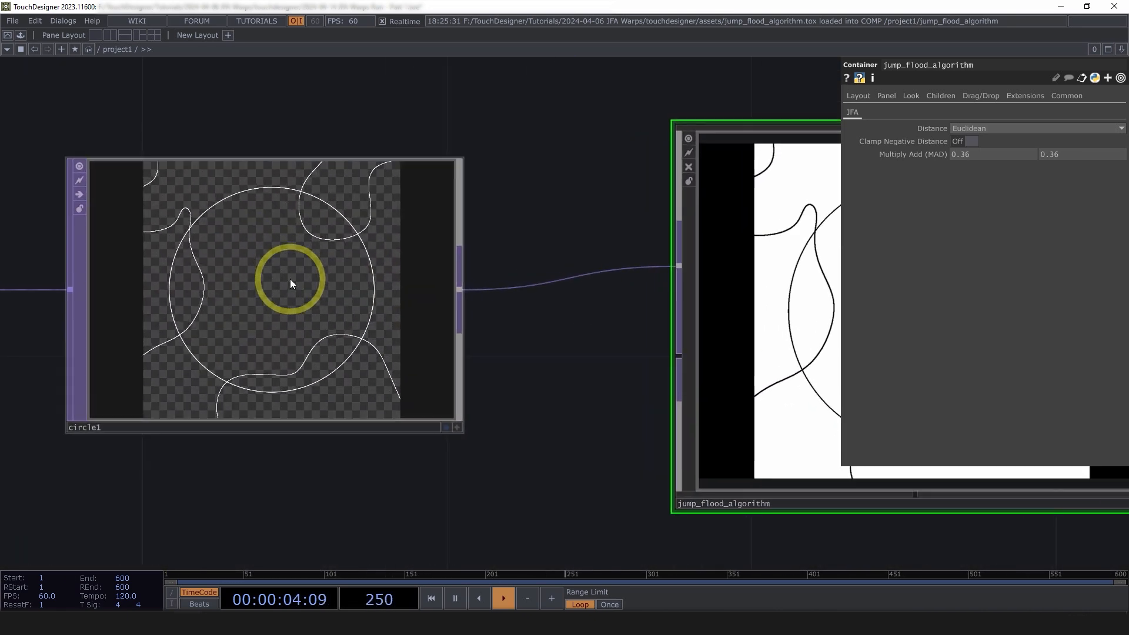
pyautogui.click(291, 278)
pyautogui.scroll(-1, 298, 260)
pyautogui.scroll(4, 312, 235)
pyautogui.scroll(3, 288, 132)
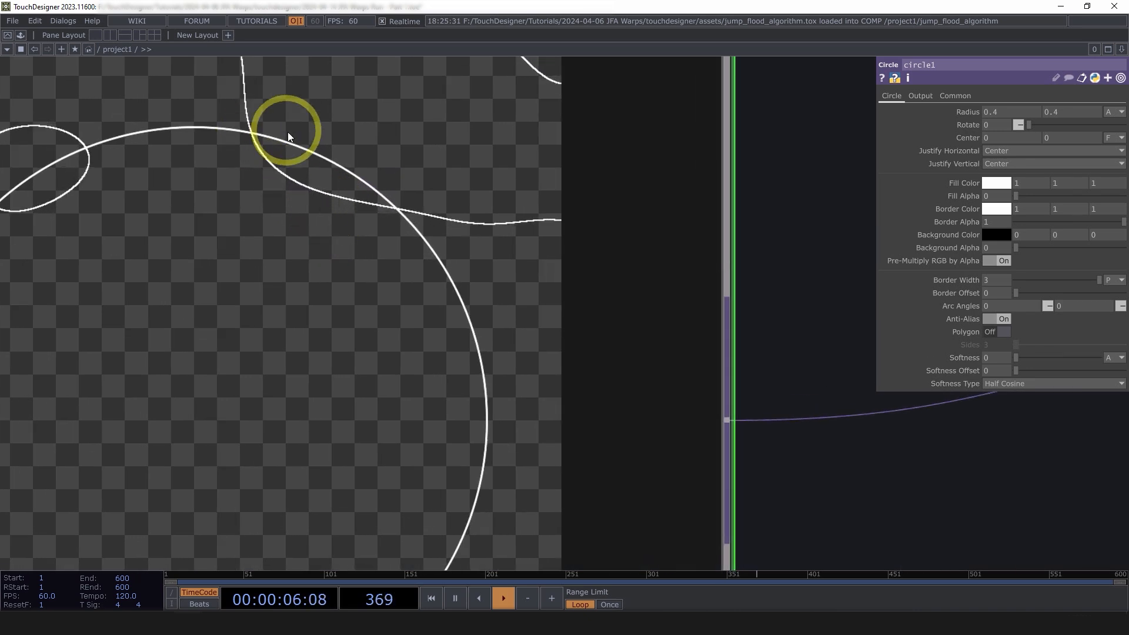
pyautogui.scroll(-6, 286, 159)
pyautogui.scroll(1, 691, 366)
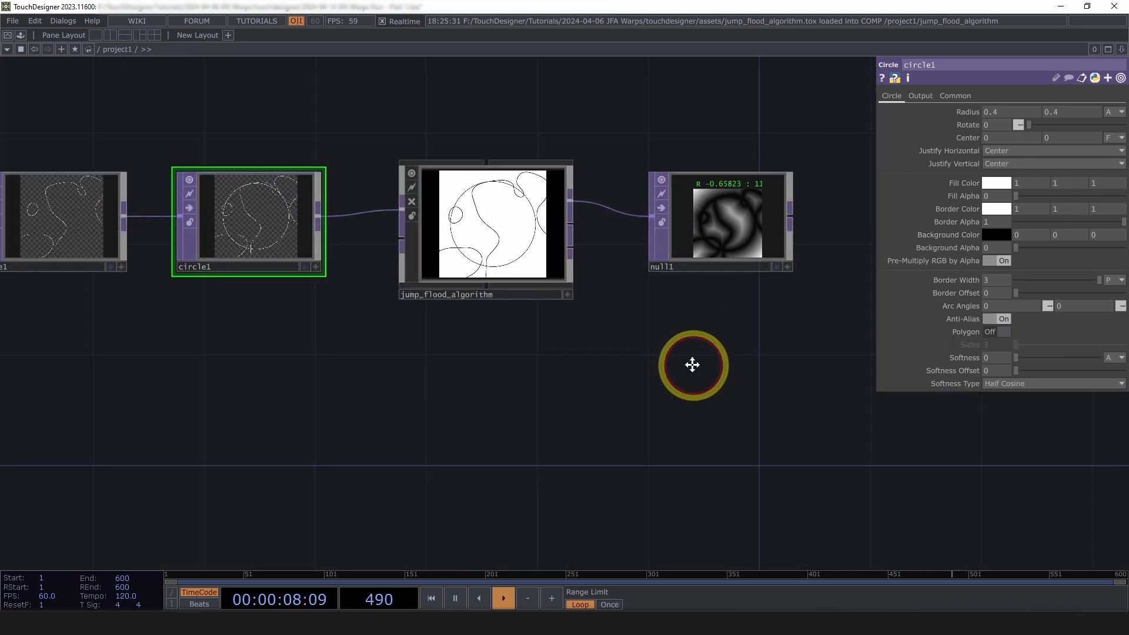
pyautogui.scroll(5, 684, 243)
pyautogui.scroll(1, 684, 243)
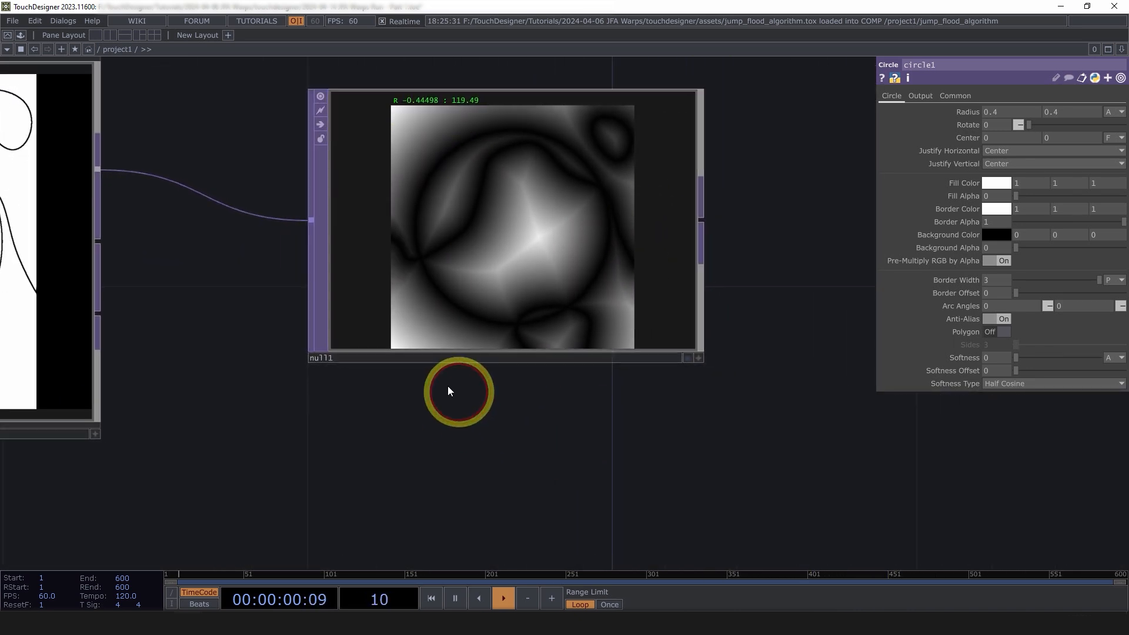
pyautogui.scroll(-6, 457, 341)
pyautogui.scroll(4, 422, 337)
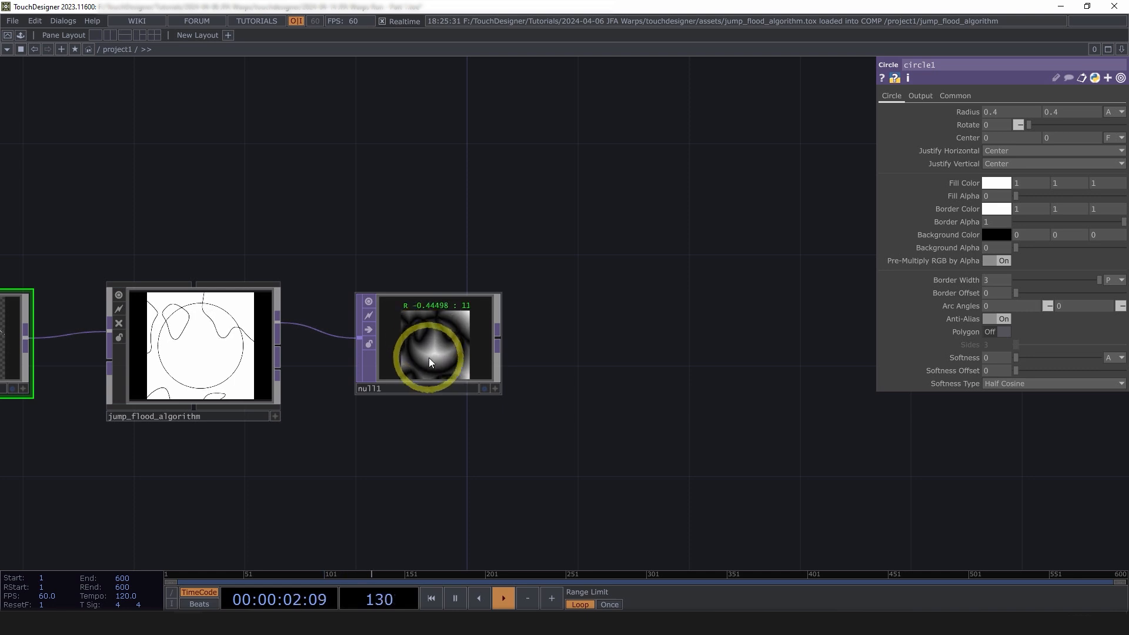
pyautogui.scroll(1, 430, 347)
pyautogui.scroll(2, 428, 331)
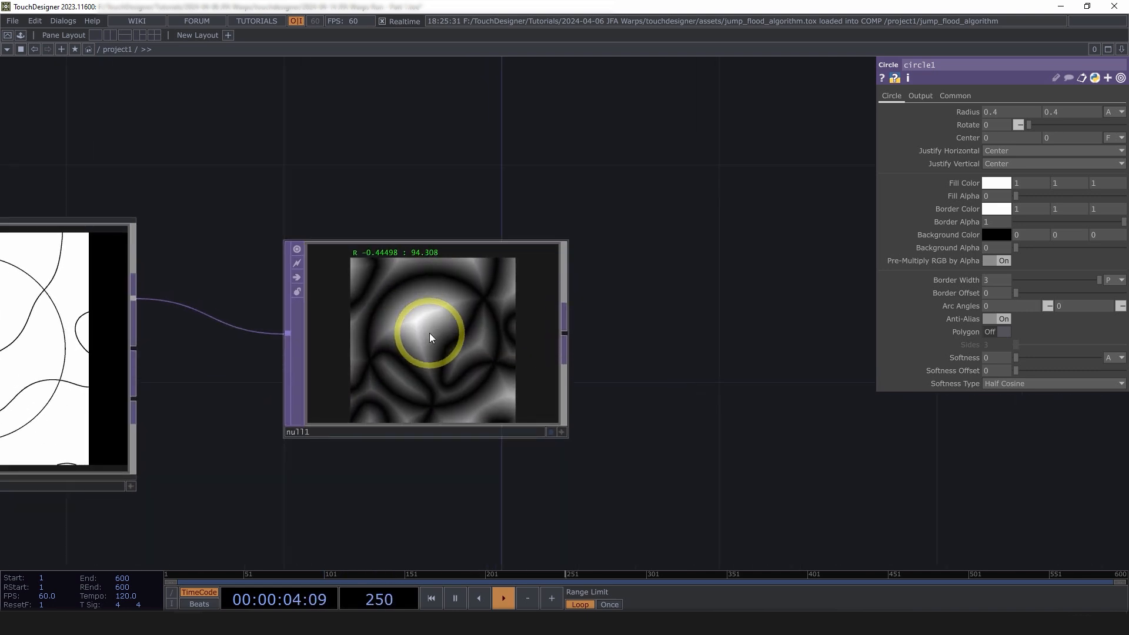
pyautogui.middleClick(440, 336)
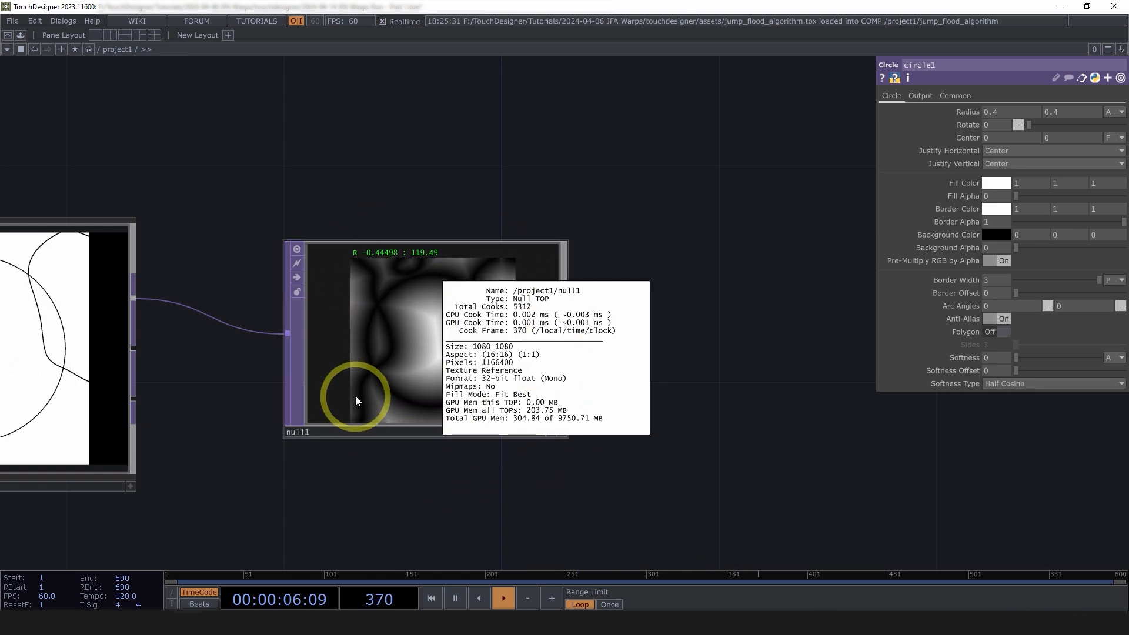
pyautogui.click(762, 375)
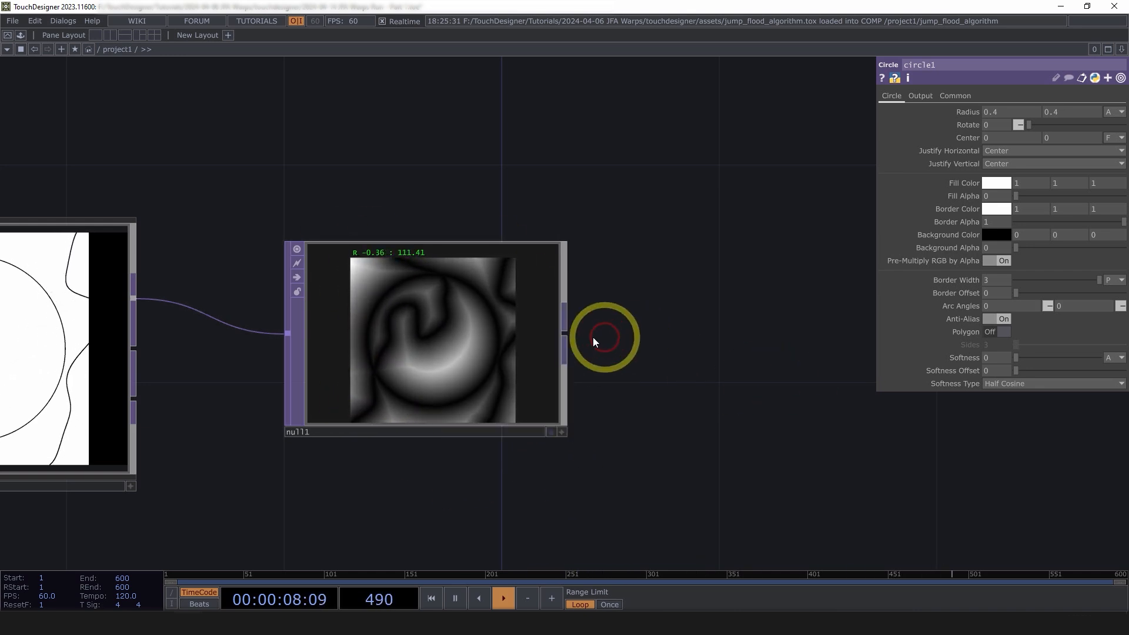
pyautogui.middleClick(460, 391)
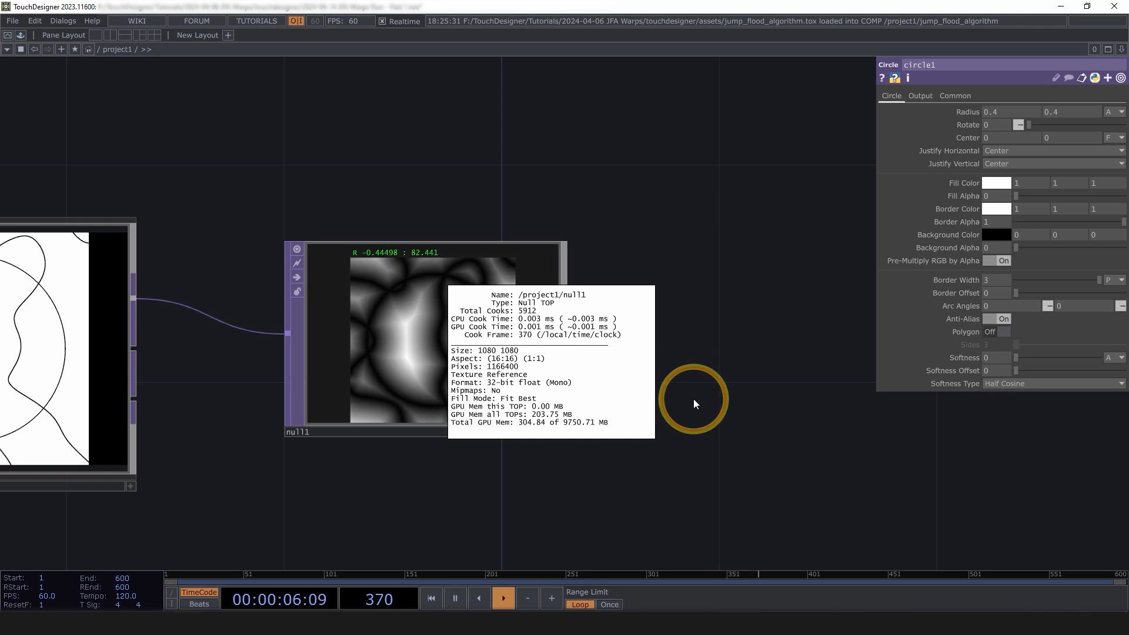
pyautogui.click(441, 356)
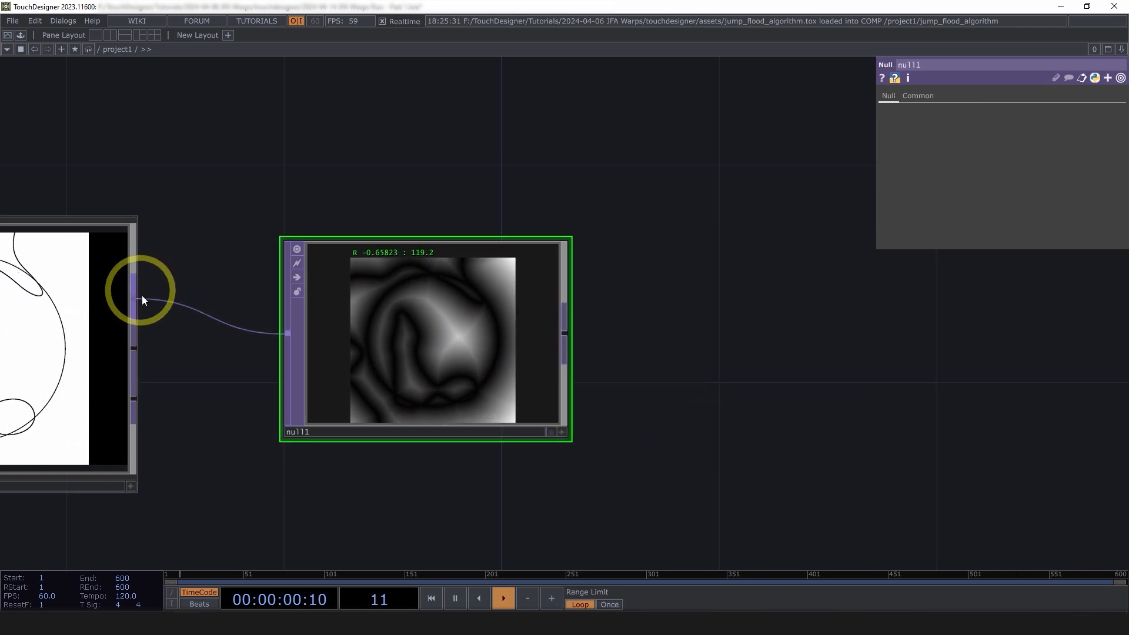
pyautogui.moveTo(273, 361); pyautogui.dragTo(400, 364)
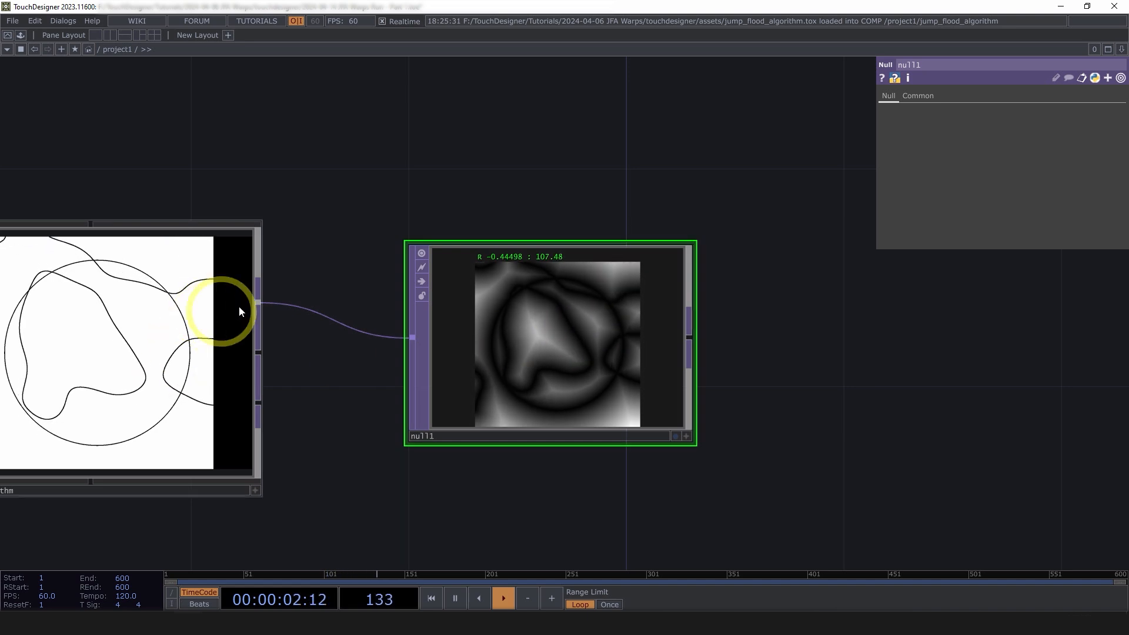
pyautogui.middleClick(517, 331)
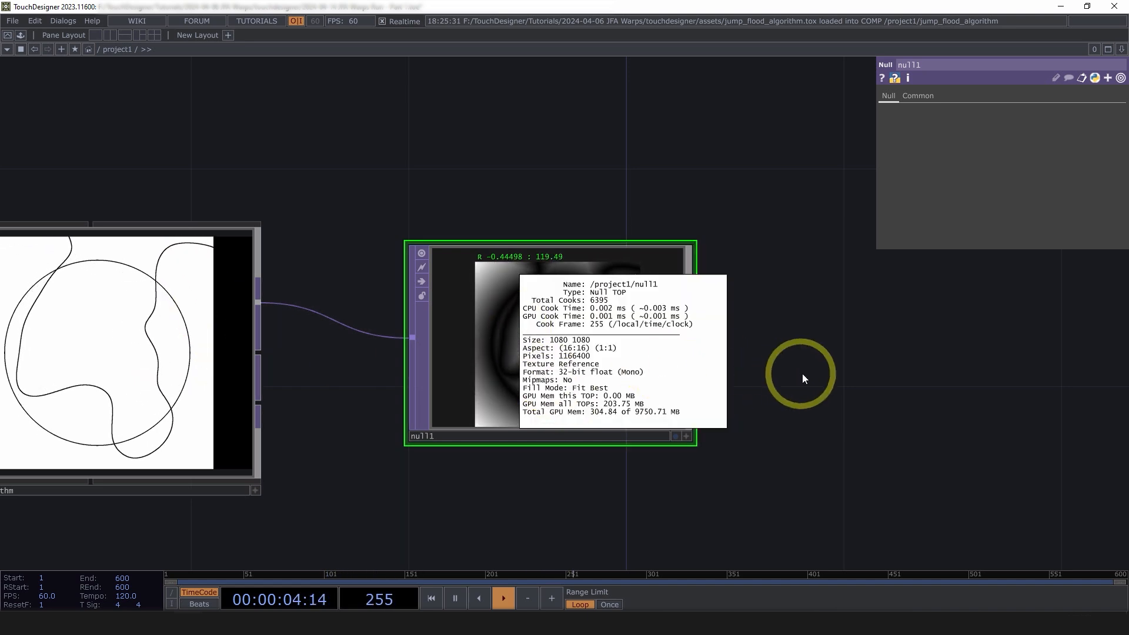
# Delete null1 and pan to the empty space right of jump_flood_algorithm
pyautogui.press('Delete')
pyautogui.moveTo(308, 320); pyautogui.dragTo(418, 307)
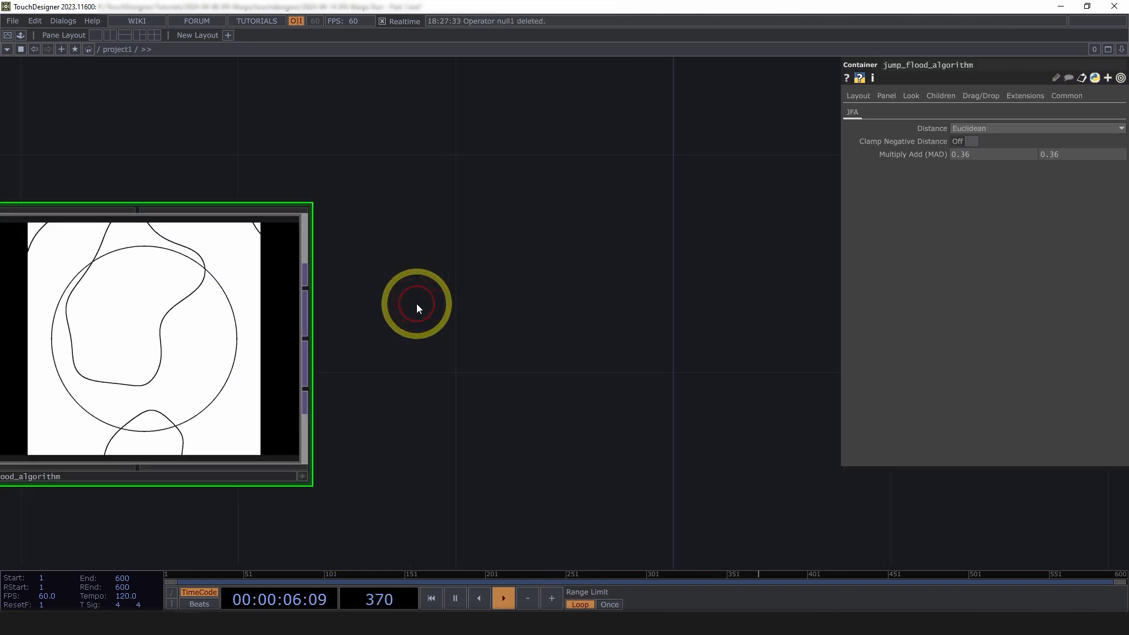
pyautogui.scroll(-2, 417, 303)
pyautogui.scroll(2, 268, 310)
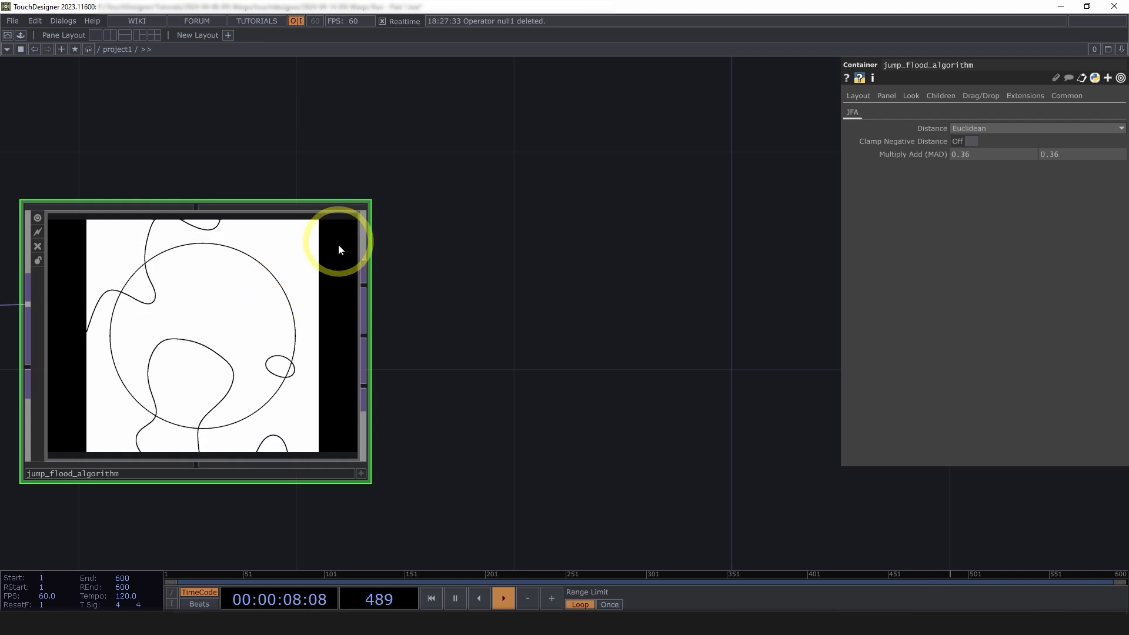
pyautogui.moveTo(533, 283); pyautogui.dragTo(362, 285)
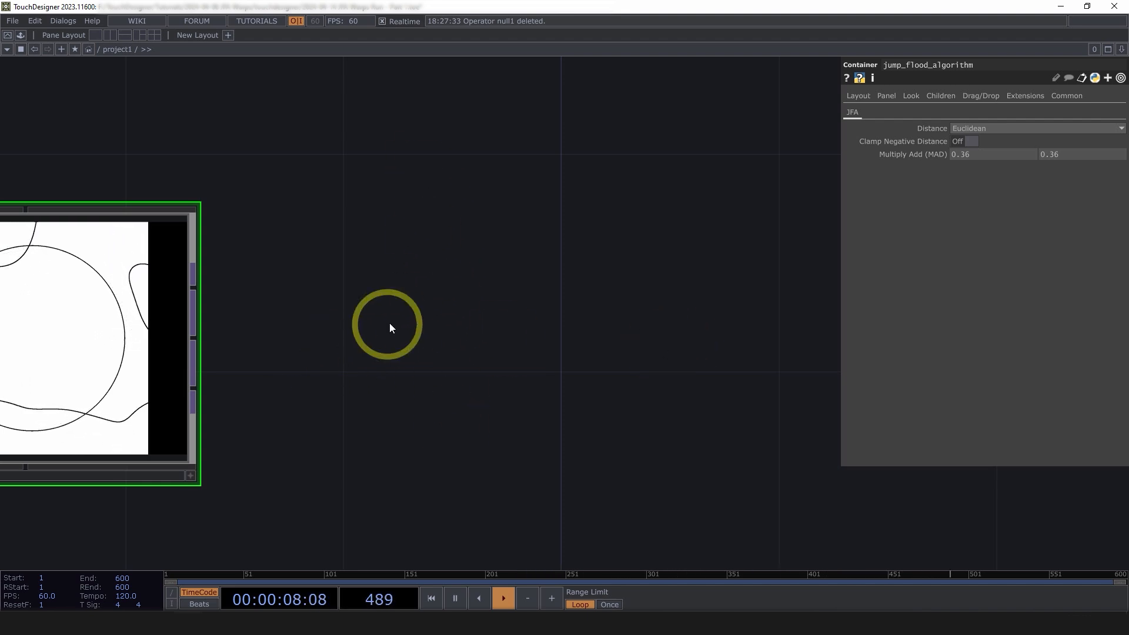
pyautogui.moveTo(498, 344); pyautogui.dragTo(431, 340)
pyautogui.scroll(-4, 390, 333)
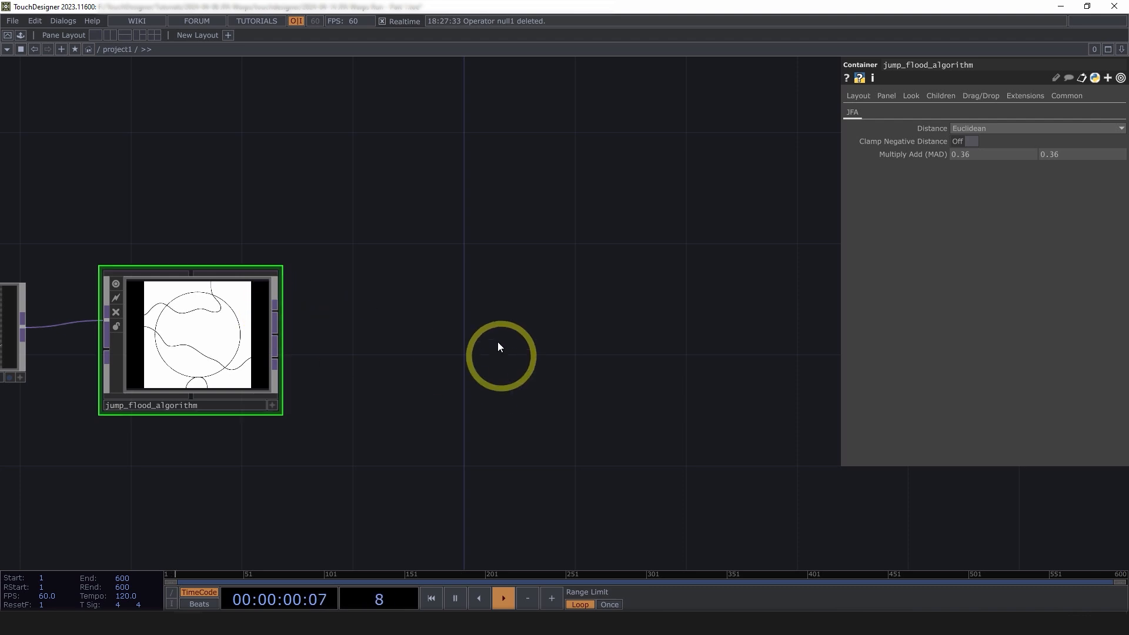
# Add a Slope TOP (slope1) after jump_flood_algorithm's output using the 'slo' search
pyautogui.click(277, 306)
pyautogui.write('slo')
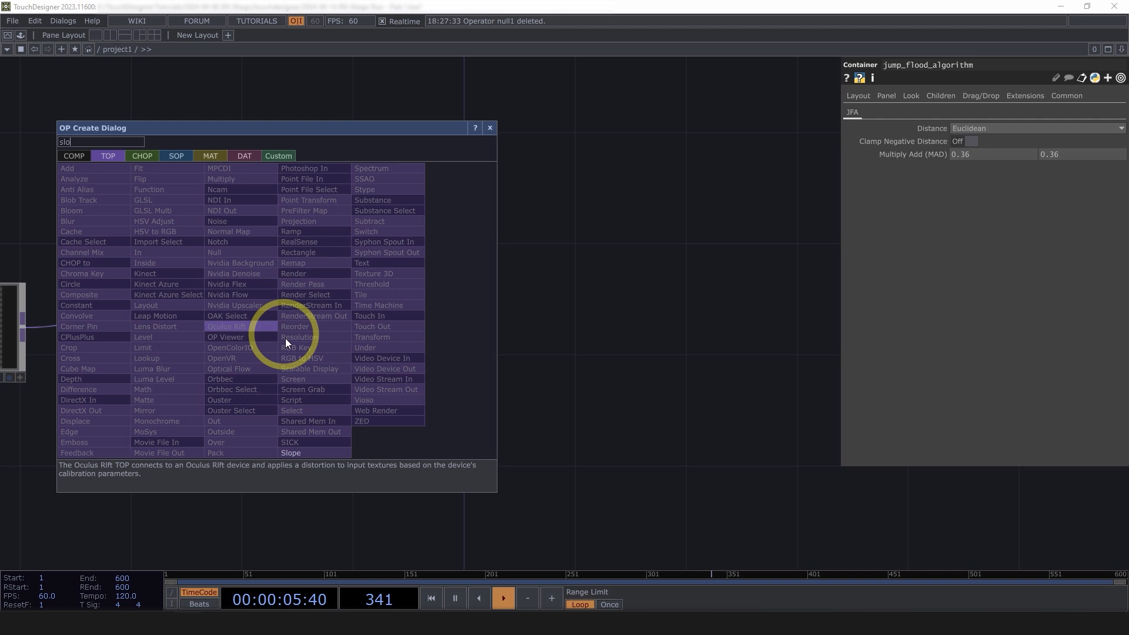
pyautogui.click(334, 454)
pyautogui.click(461, 313)
pyautogui.scroll(5, 458, 314)
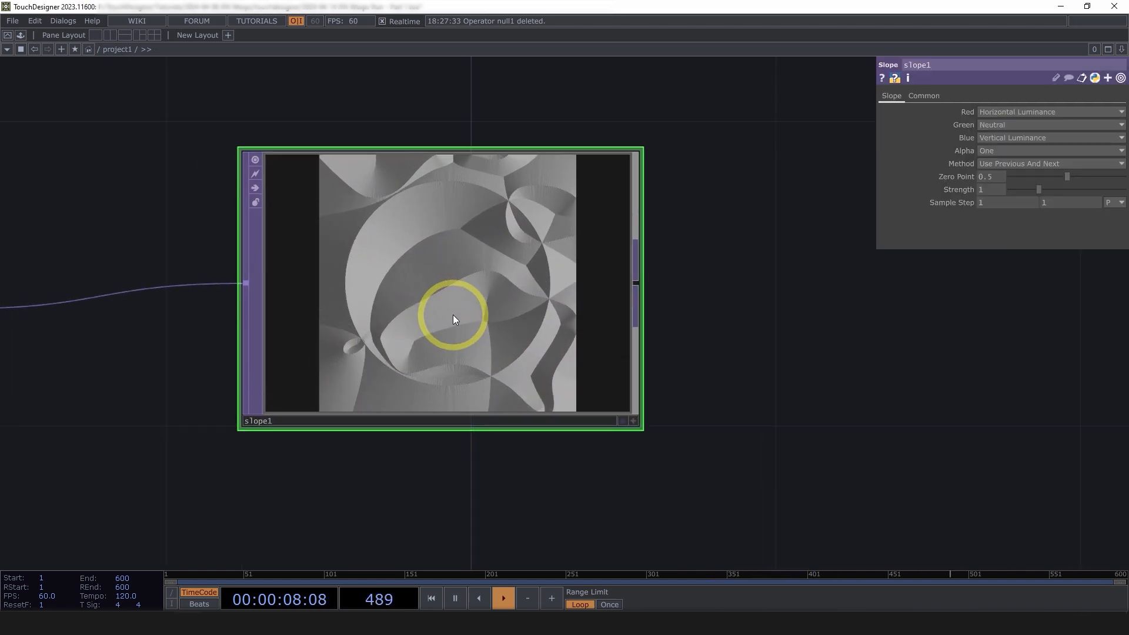
pyautogui.scroll(-3, 457, 314)
pyautogui.scroll(3, 461, 316)
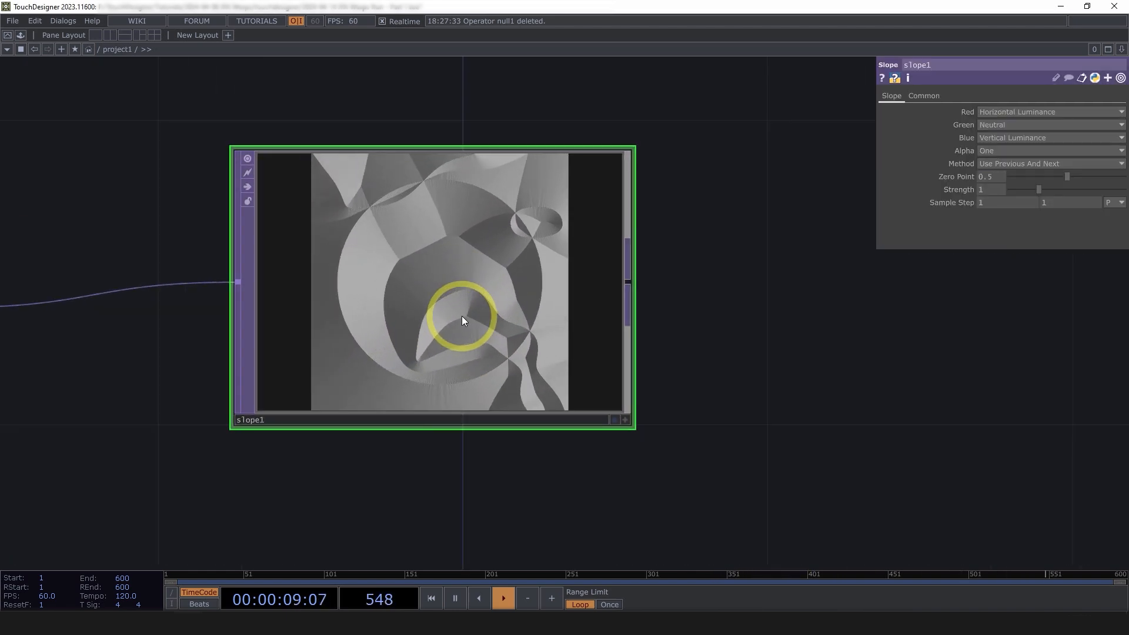
# Keep slope1's Red channel as Horizontal Luminance and check its viewer and info
pyautogui.click(1016, 112)
pyautogui.click(1021, 126)
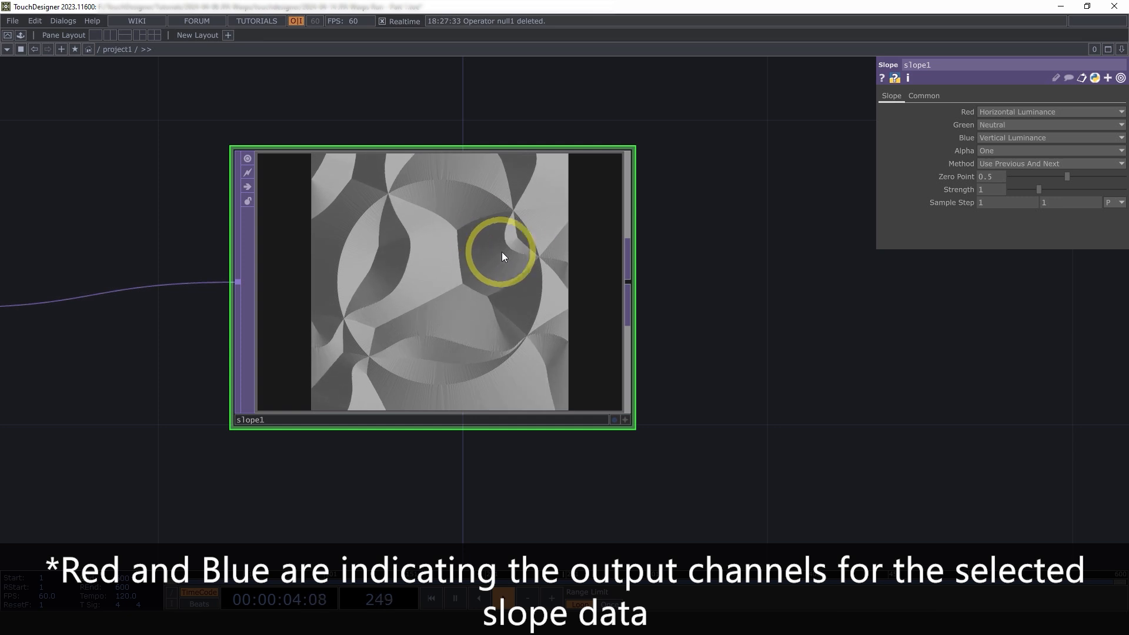
pyautogui.scroll(-5, 594, 309)
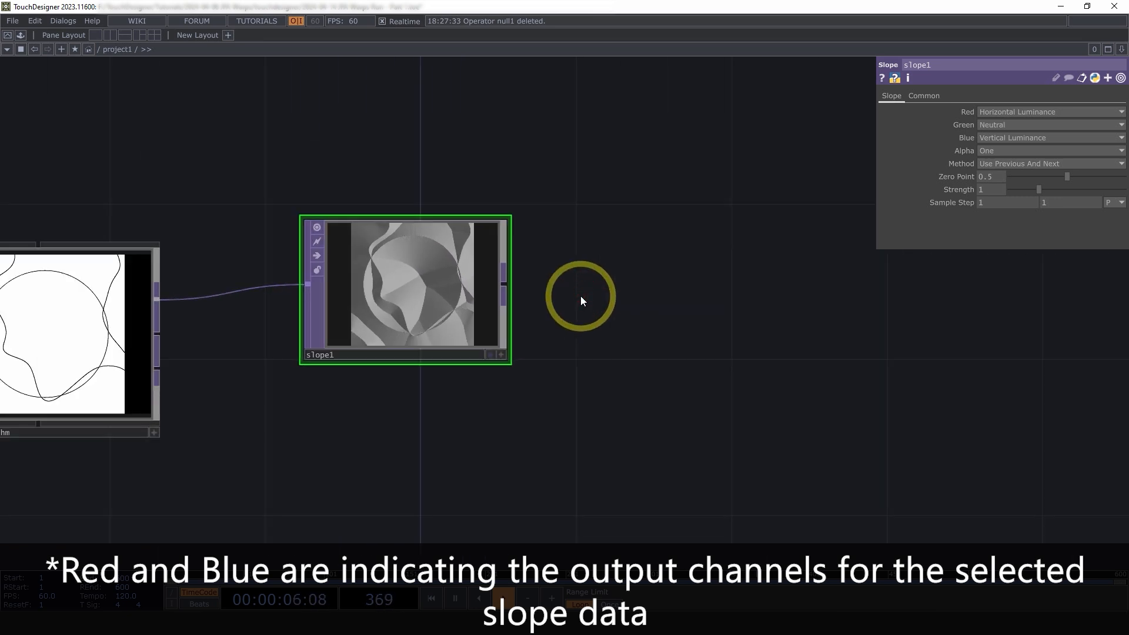
pyautogui.scroll(5, 410, 291)
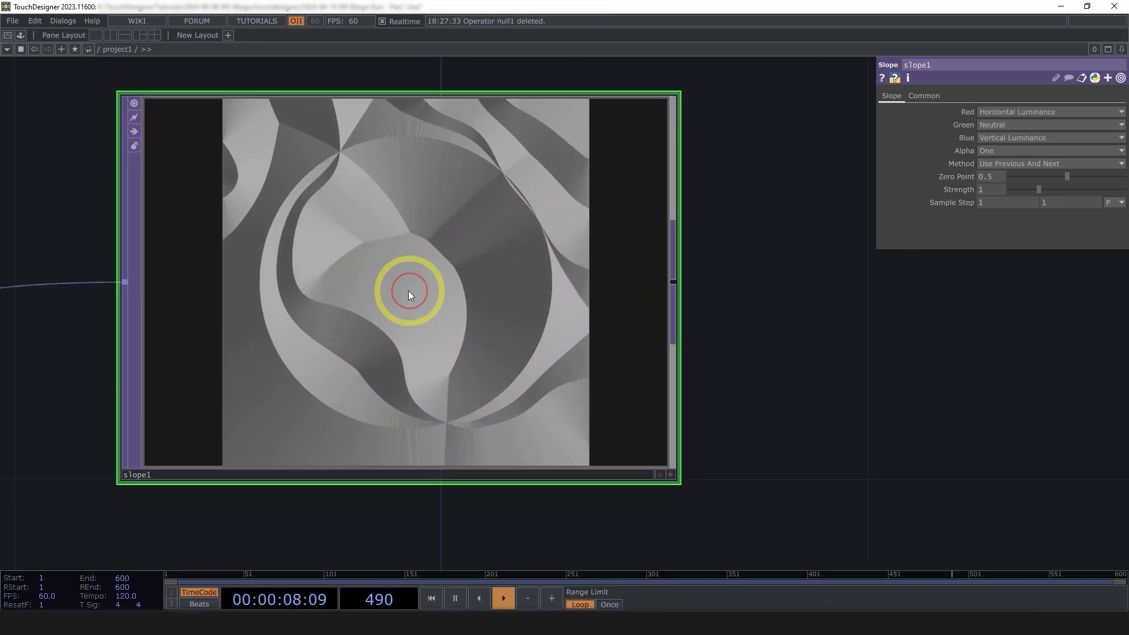
pyautogui.click(670, 474)
pyautogui.middleClick(461, 323)
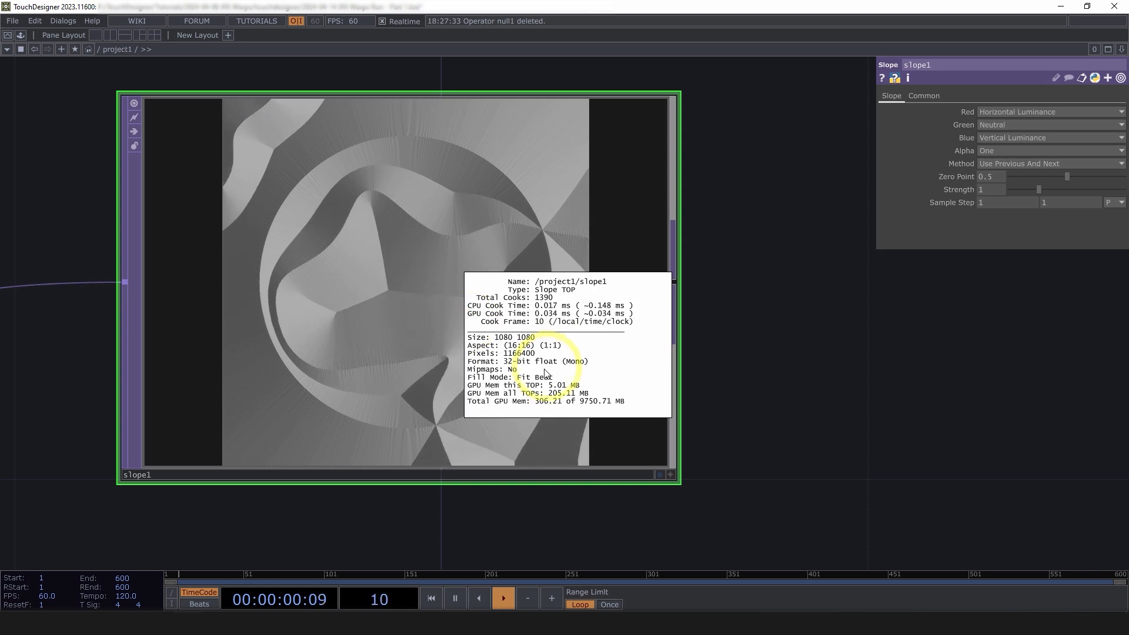
# Set slope1's Pixel Format to 32-bit float (RGBA)
pyautogui.click(931, 96)
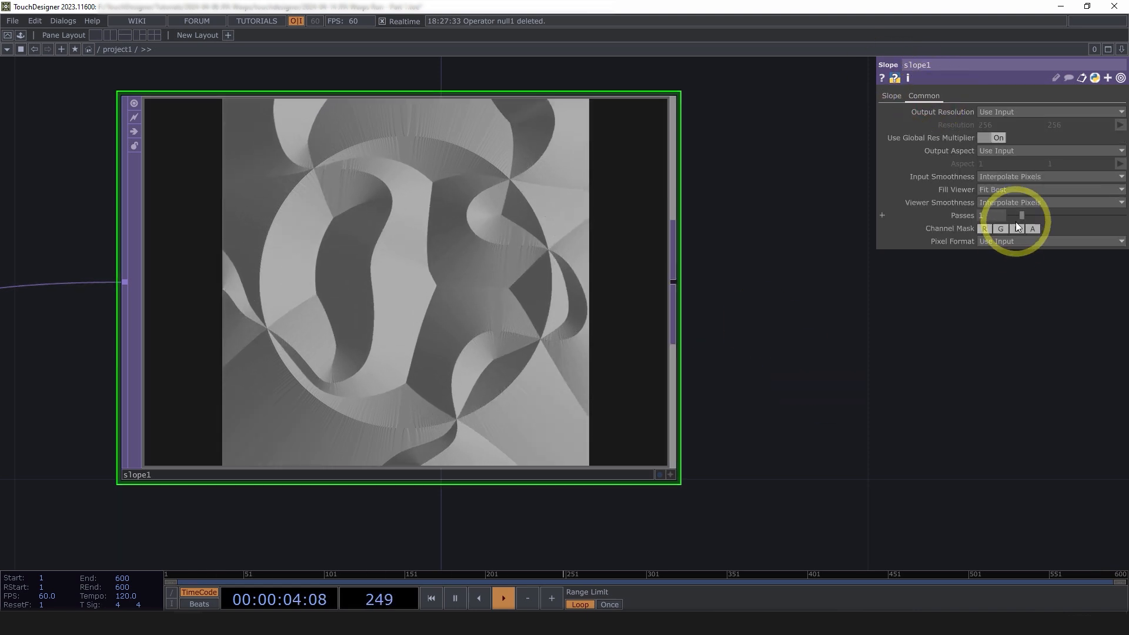
pyautogui.click(1006, 242)
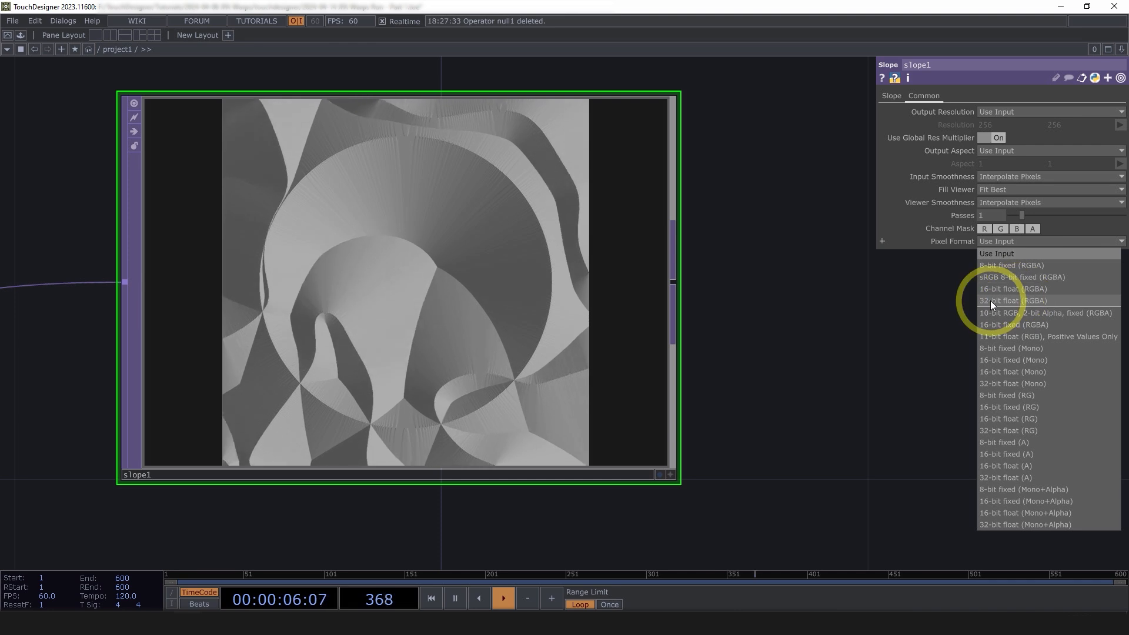
pyautogui.click(1040, 302)
pyautogui.scroll(2, 429, 288)
pyautogui.scroll(-3, 425, 293)
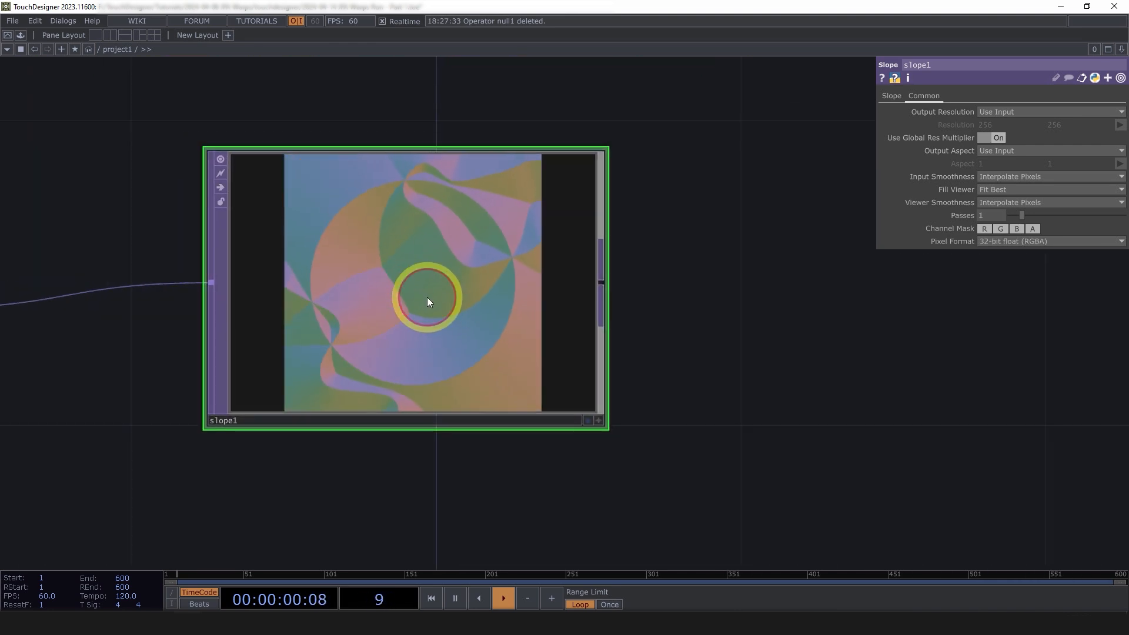
# Check slope1's R, G, B, A channels split, enlarge the node, then restore the combined view
pyautogui.press('n')
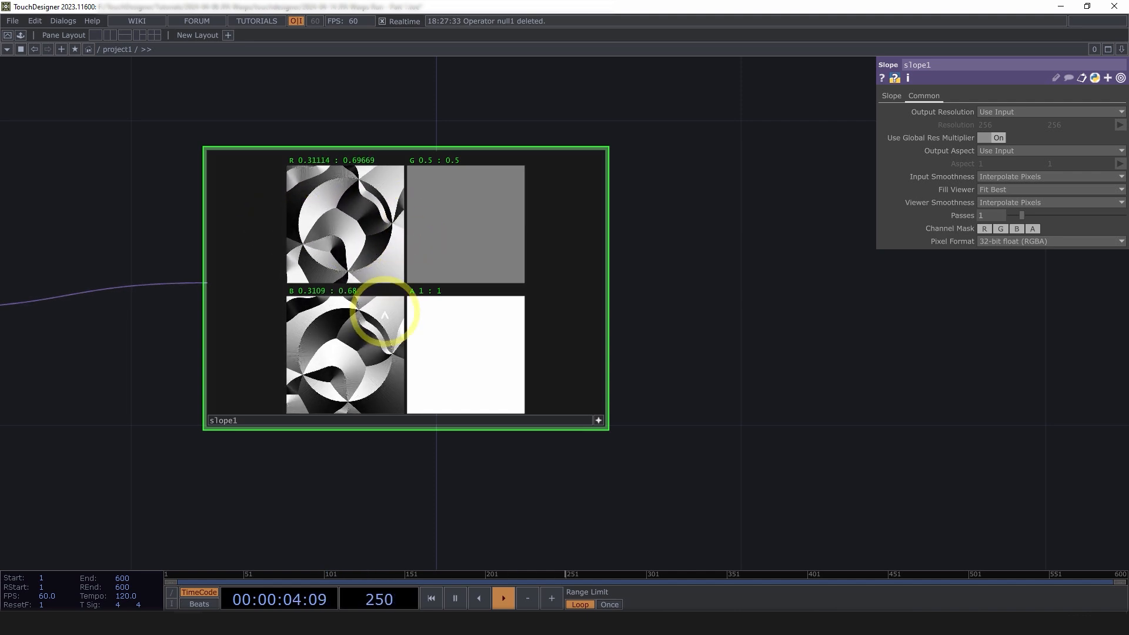
pyautogui.scroll(2, 349, 441)
pyautogui.scroll(-1, 348, 439)
pyautogui.scroll(1, 348, 382)
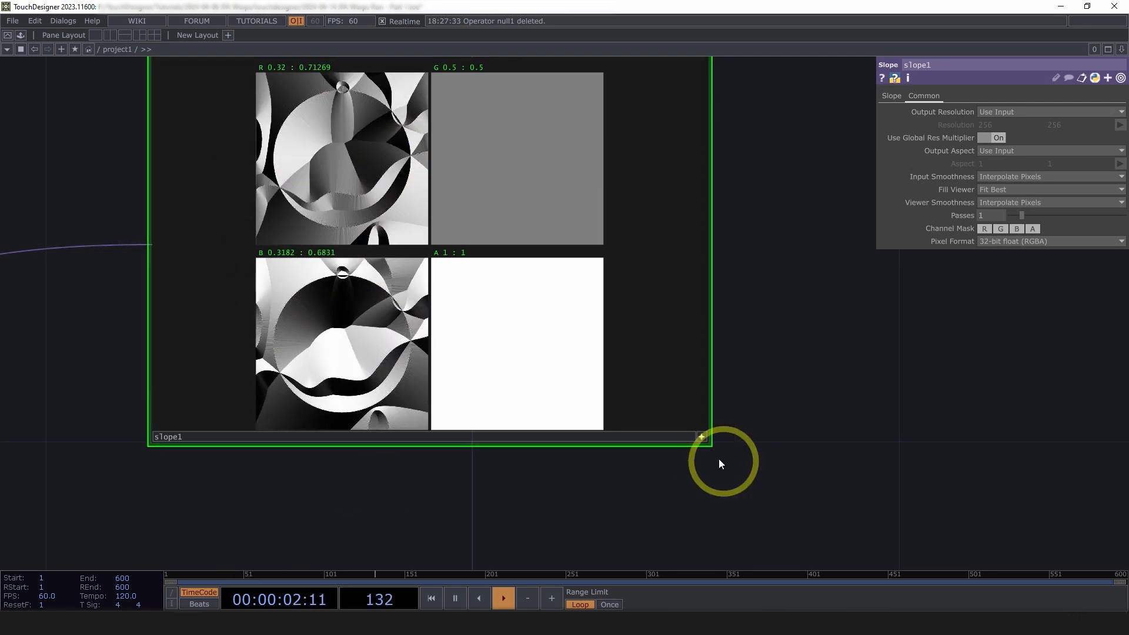
pyautogui.moveTo(713, 447); pyautogui.dragTo(587, 396)
pyautogui.click(702, 436)
pyautogui.scroll(-5, 586, 396)
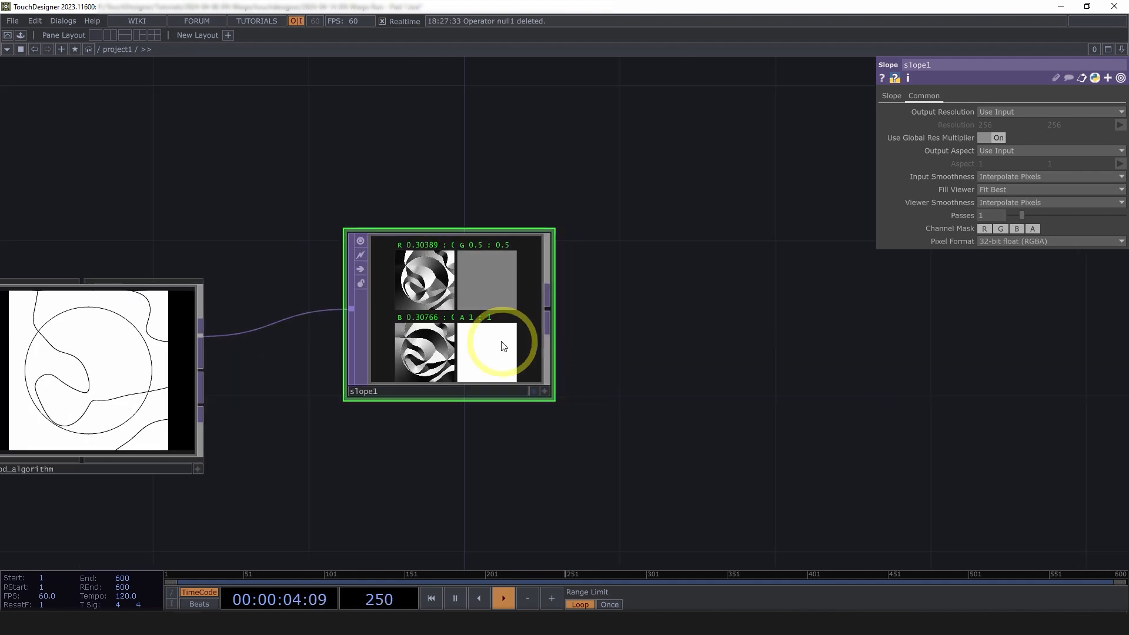
pyautogui.press('a')
pyautogui.press('n')
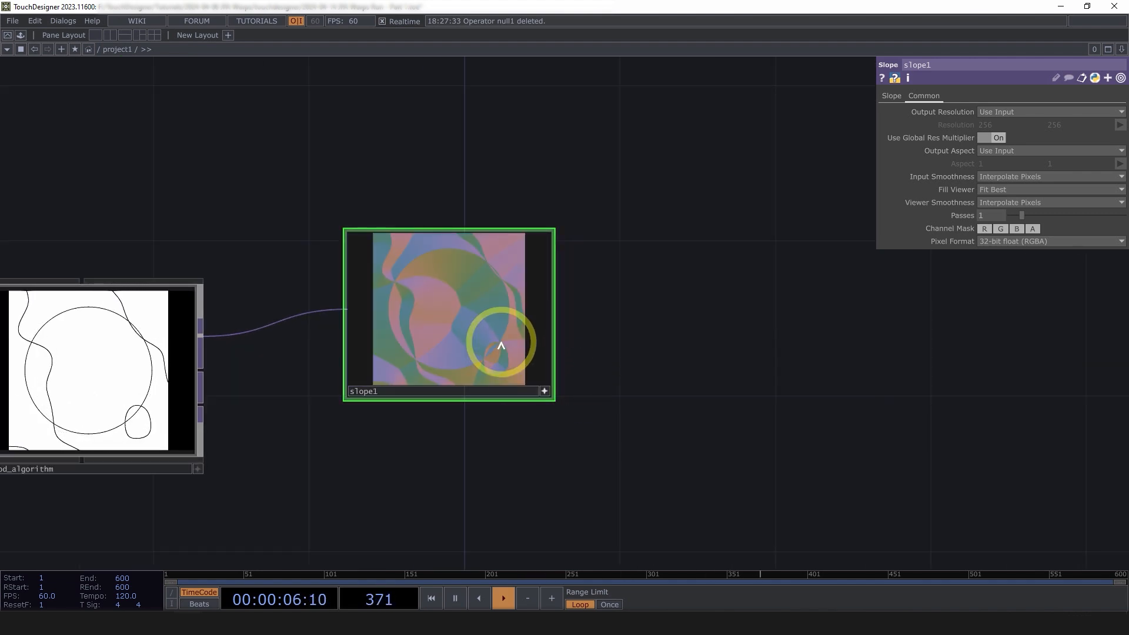
pyautogui.click(545, 393)
# Pan the network to frame the chain from jump_flood_algorithm to slope1
pyautogui.moveTo(638, 397); pyautogui.dragTo(471, 373)
pyautogui.scroll(-4, 482, 386)
pyautogui.scroll(-3, 471, 373)
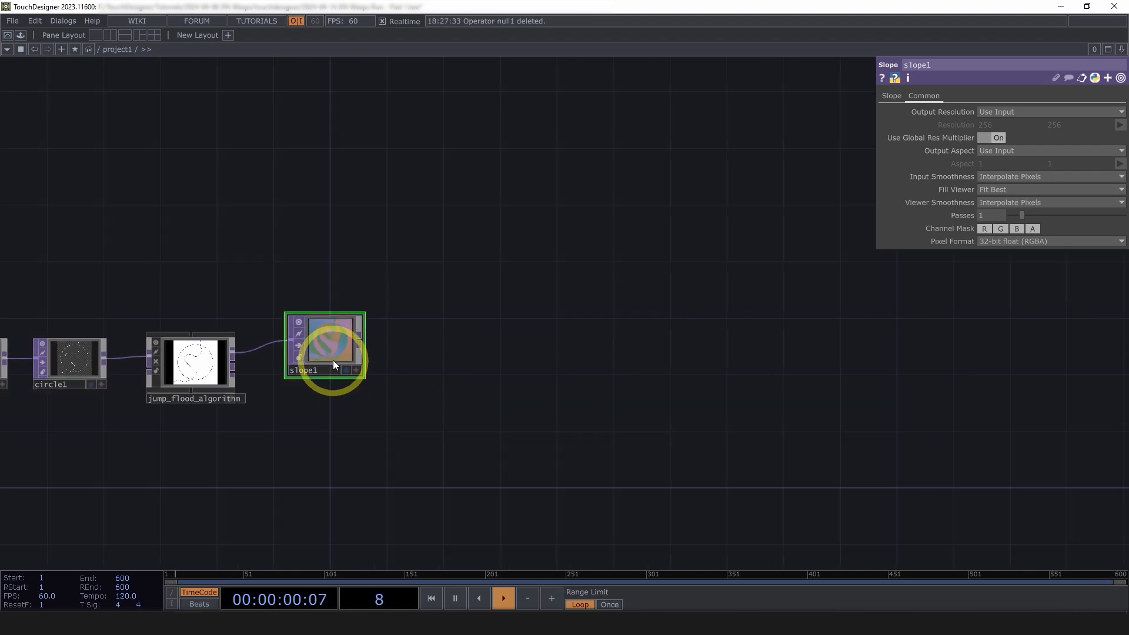
pyautogui.moveTo(333, 363); pyautogui.dragTo(423, 372)
pyautogui.moveTo(544, 385); pyautogui.dragTo(531, 418)
pyautogui.moveTo(564, 315); pyautogui.dragTo(555, 362)
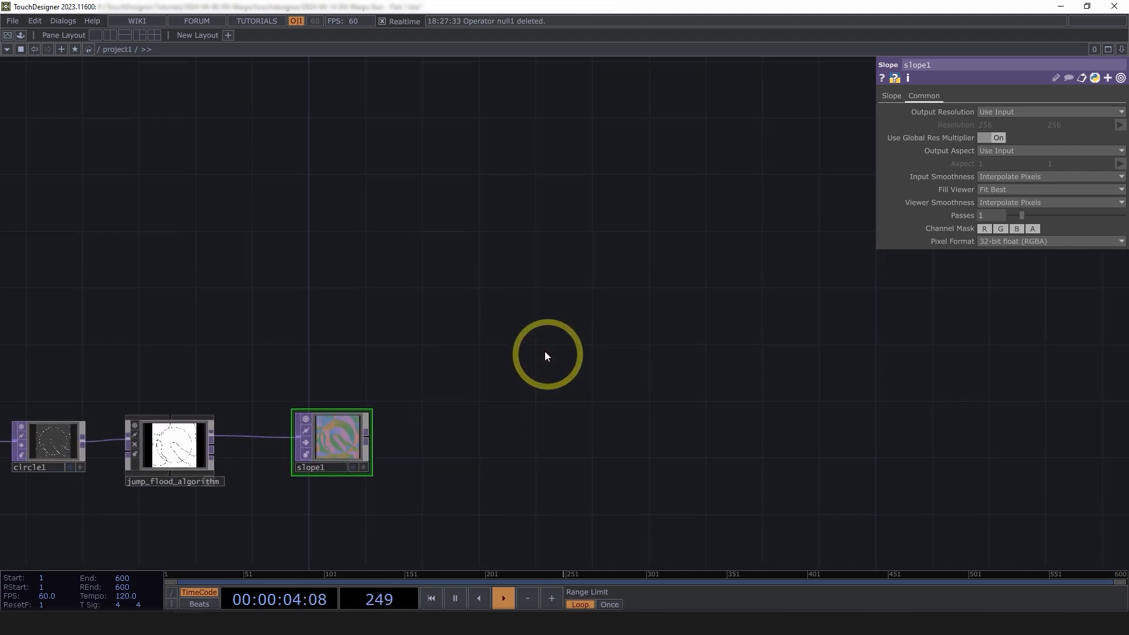
pyautogui.moveTo(417, 297); pyautogui.dragTo(464, 309)
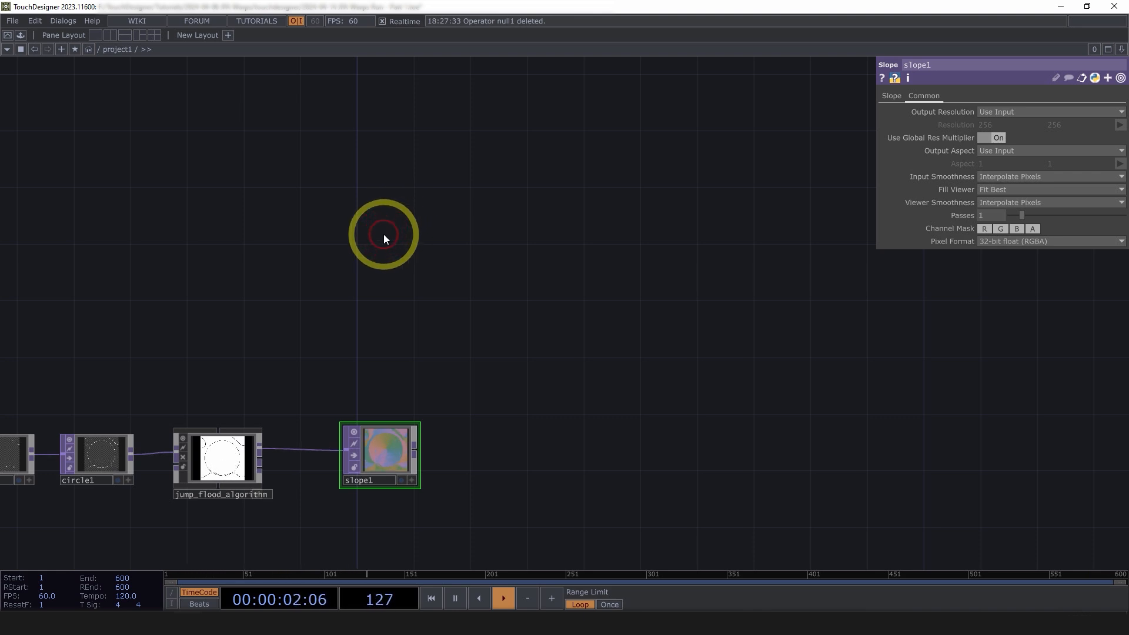
# Add a Movie File In node to the network
pyautogui.doubleClick(383, 234)
pyautogui.write('mo')
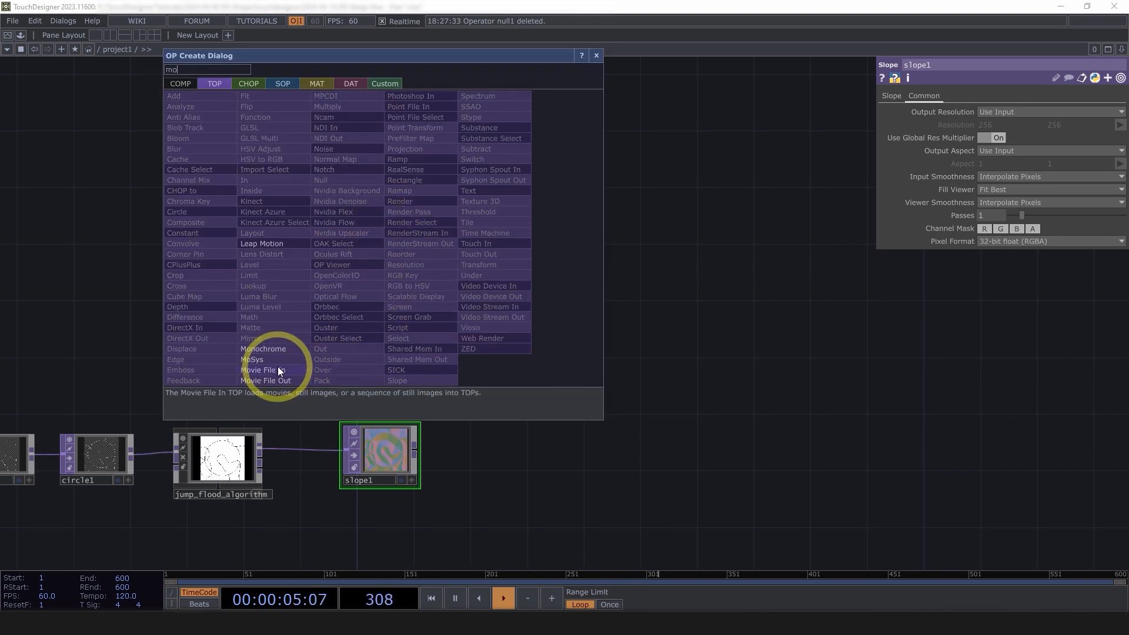
pyautogui.click(275, 370)
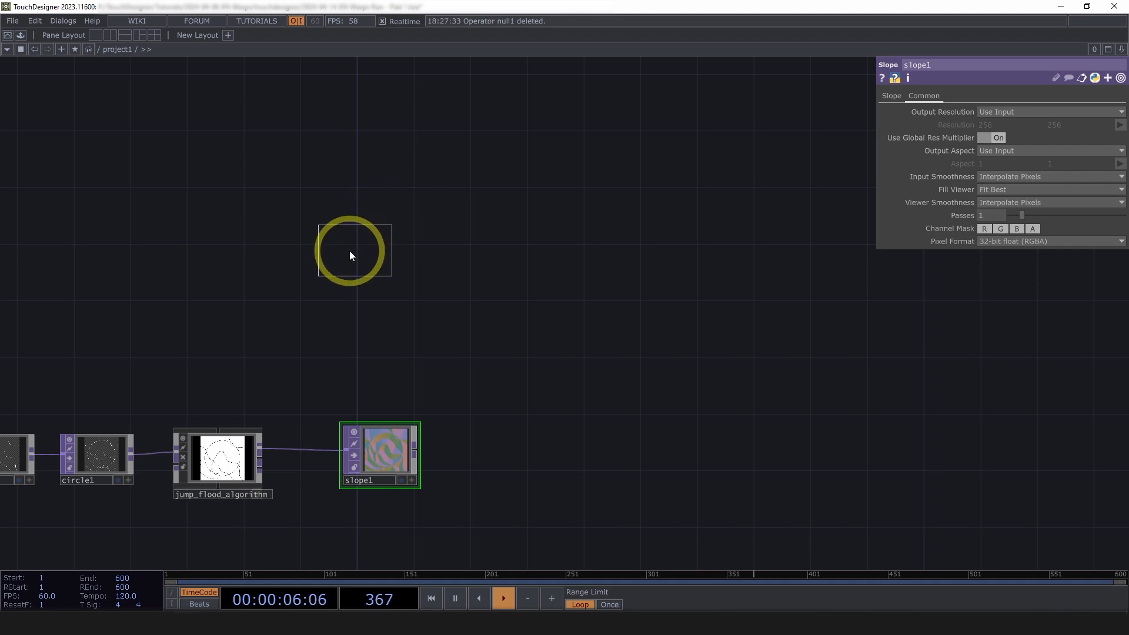
pyautogui.click(349, 253)
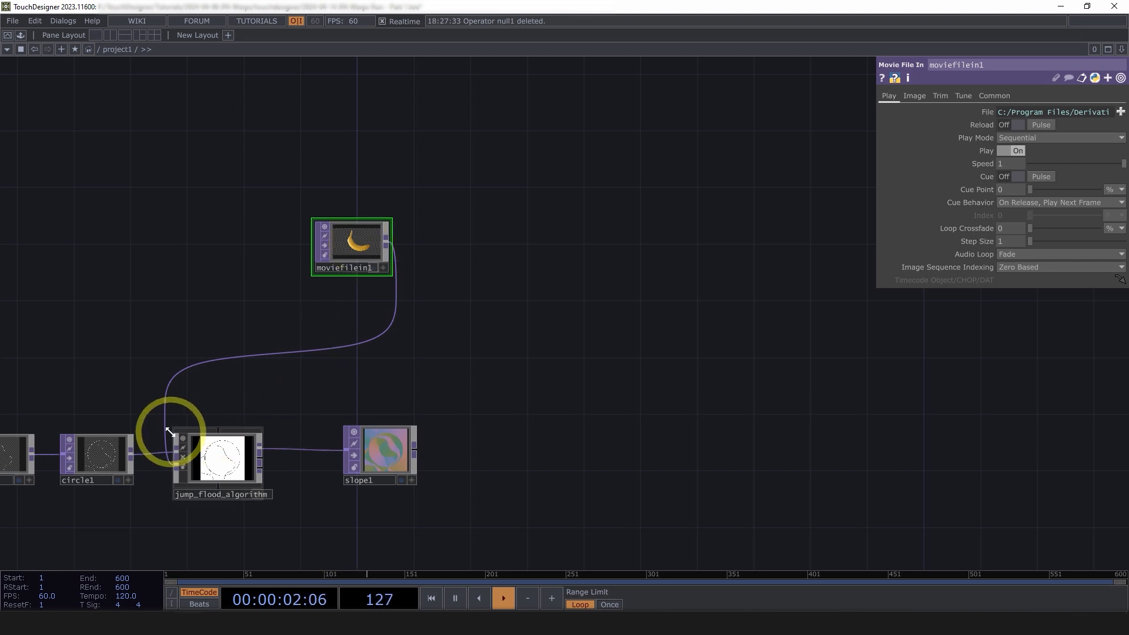
# Delete its wire into jump_flood_algorithm and clear the sample banana file expression
pyautogui.rightClick(300, 353)
pyautogui.click(320, 381)
pyautogui.scroll(2, 346, 242)
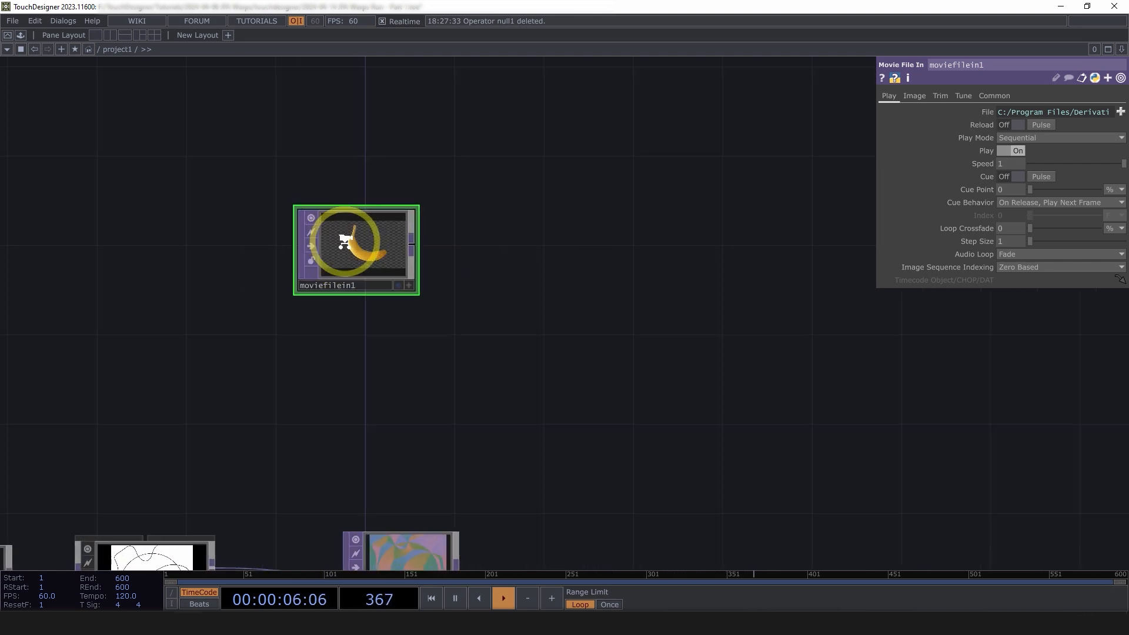
pyautogui.click(1093, 111)
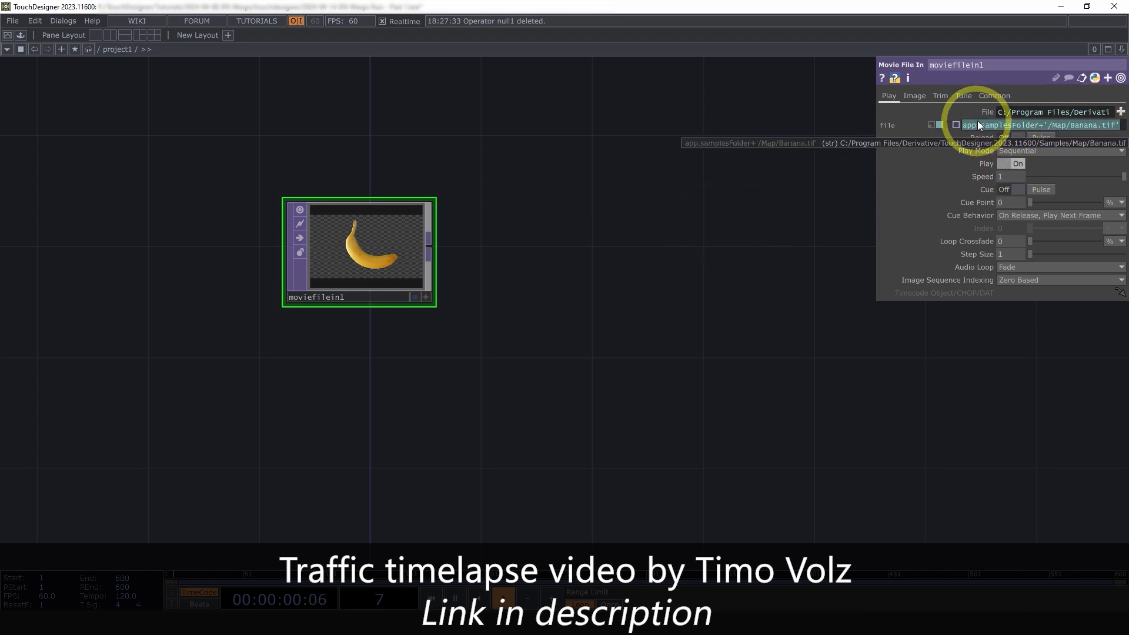
pyautogui.press('BackSpace')
# Load Traffic - 88921.mp4 into moviefilein1
pyautogui.click(728, 189)
pyautogui.click(1124, 109)
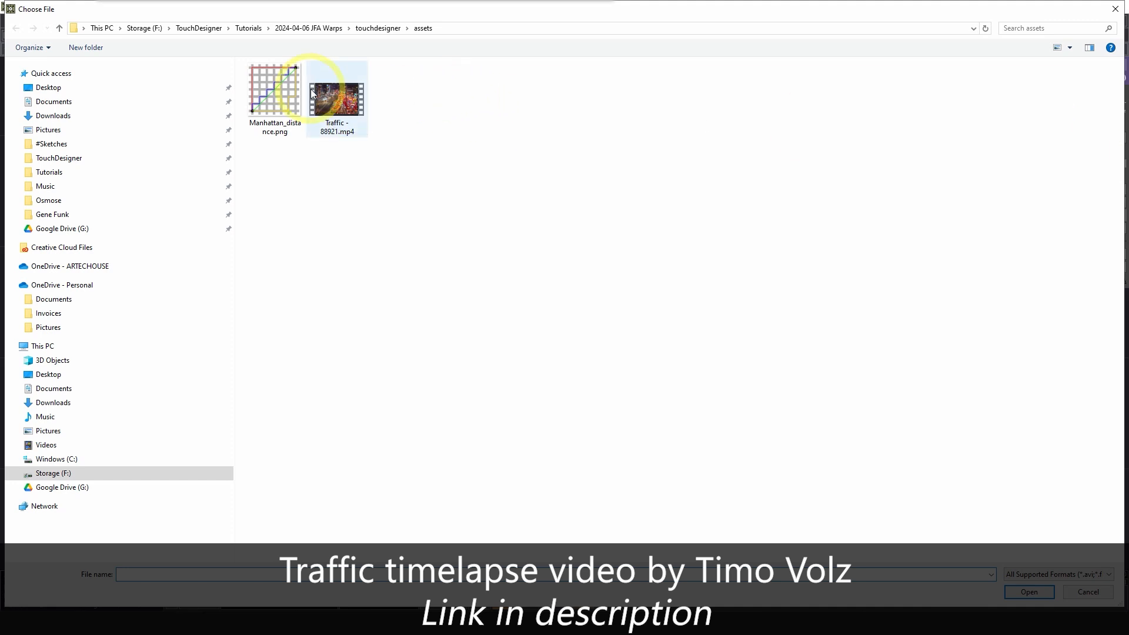
pyautogui.doubleClick(340, 101)
pyautogui.scroll(5, 240, 214)
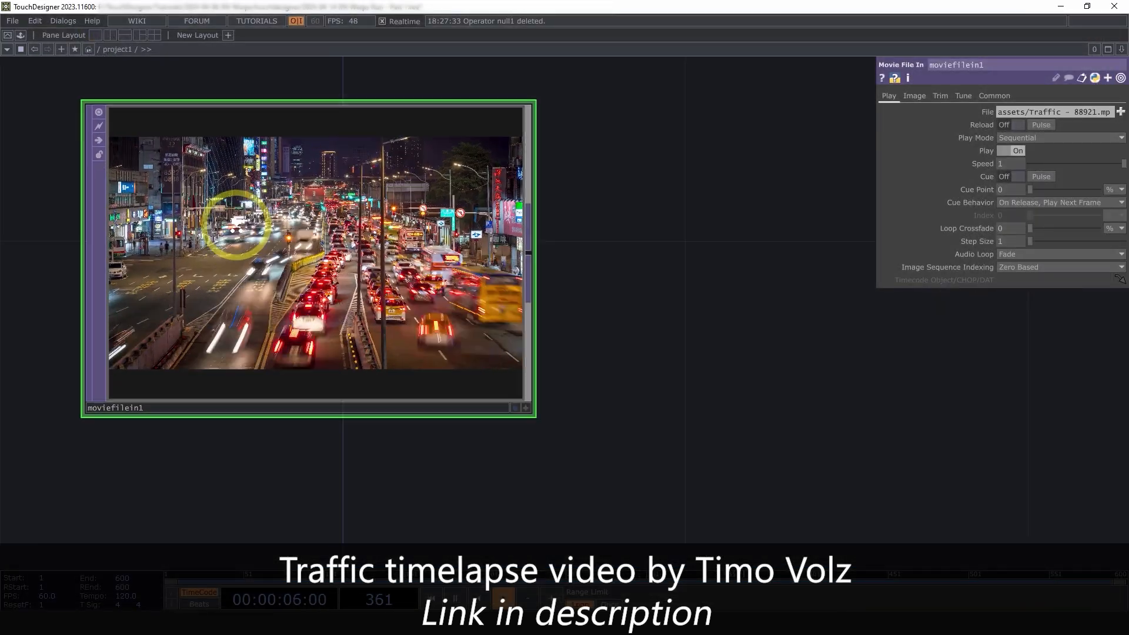
pyautogui.scroll(-4, 265, 240)
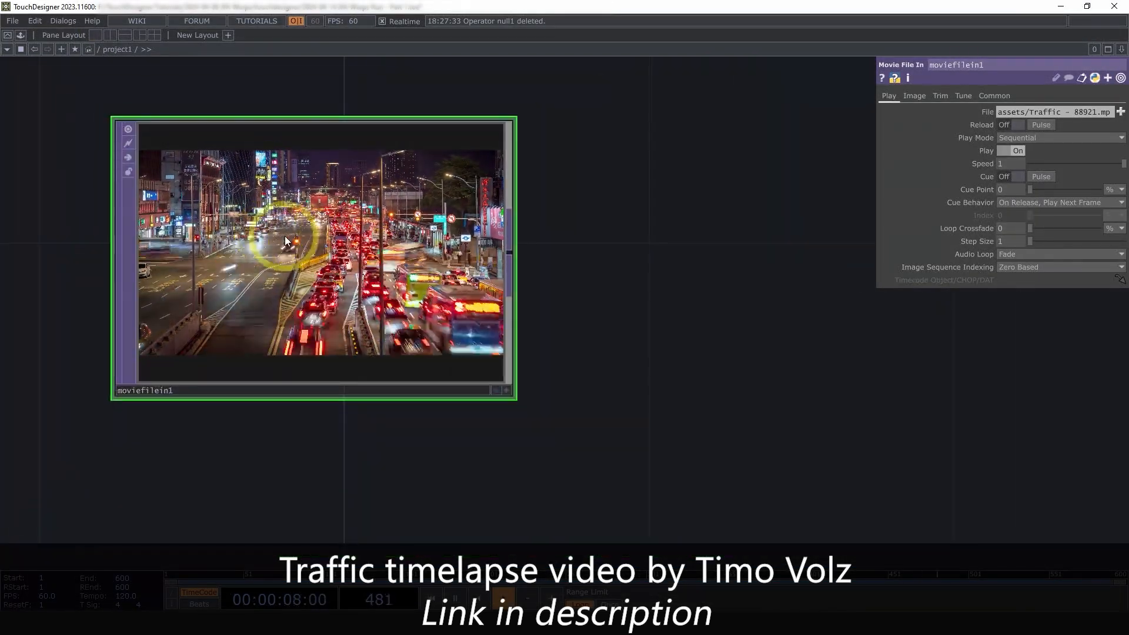
pyautogui.scroll(-2, 253, 230)
pyautogui.scroll(4, 260, 232)
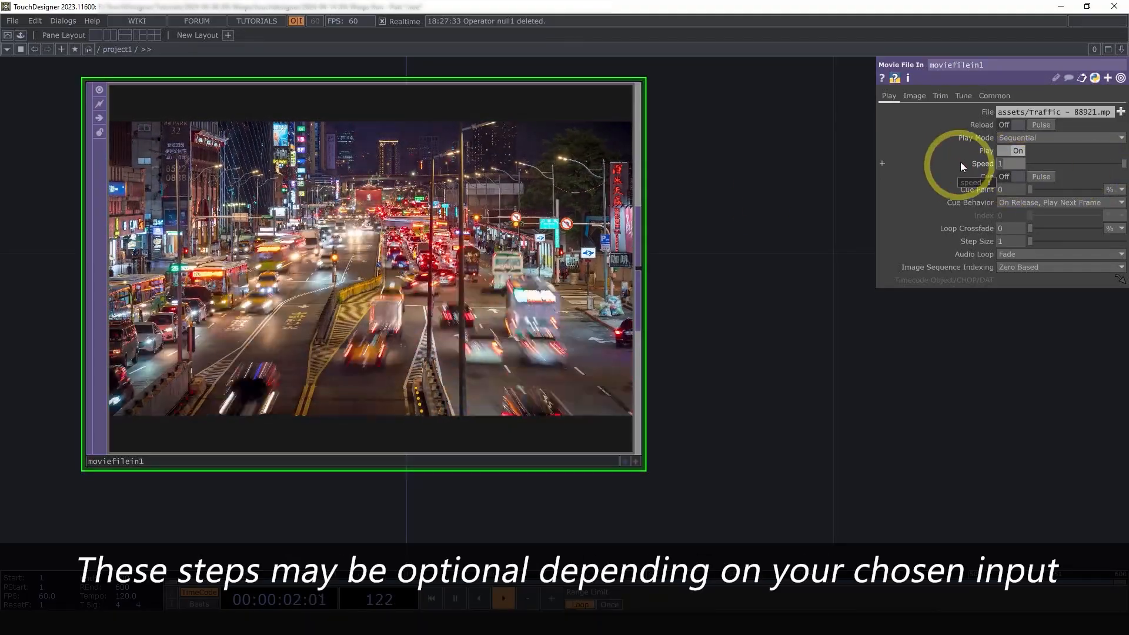
# Set playback speed to .5 and turn Interpolate Frames on
pyautogui.write('.5')
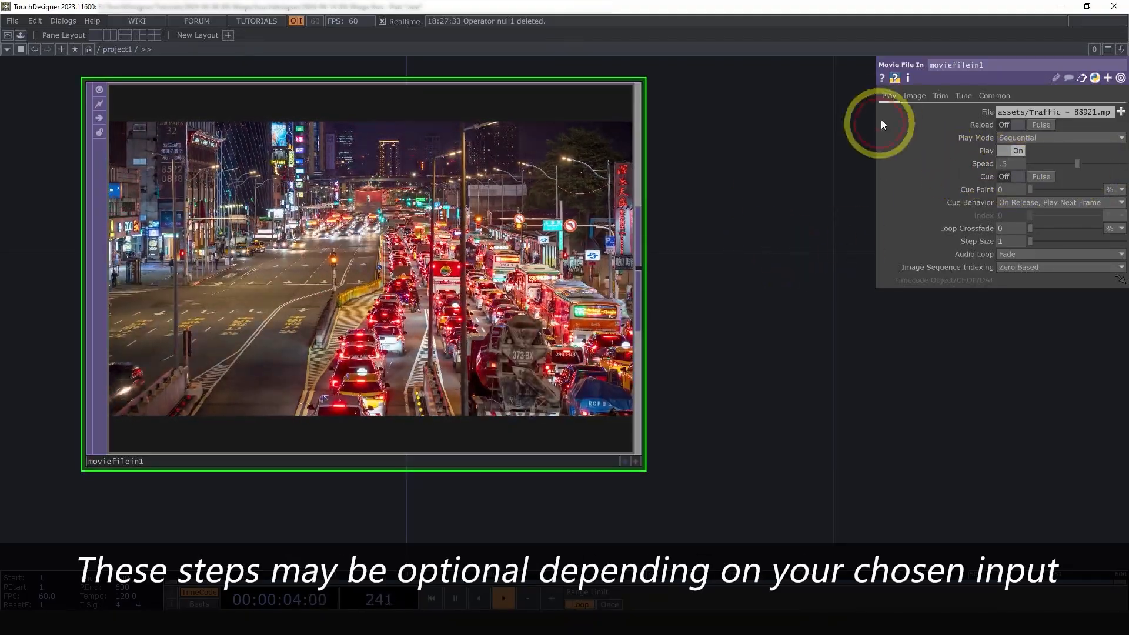
pyautogui.click(912, 96)
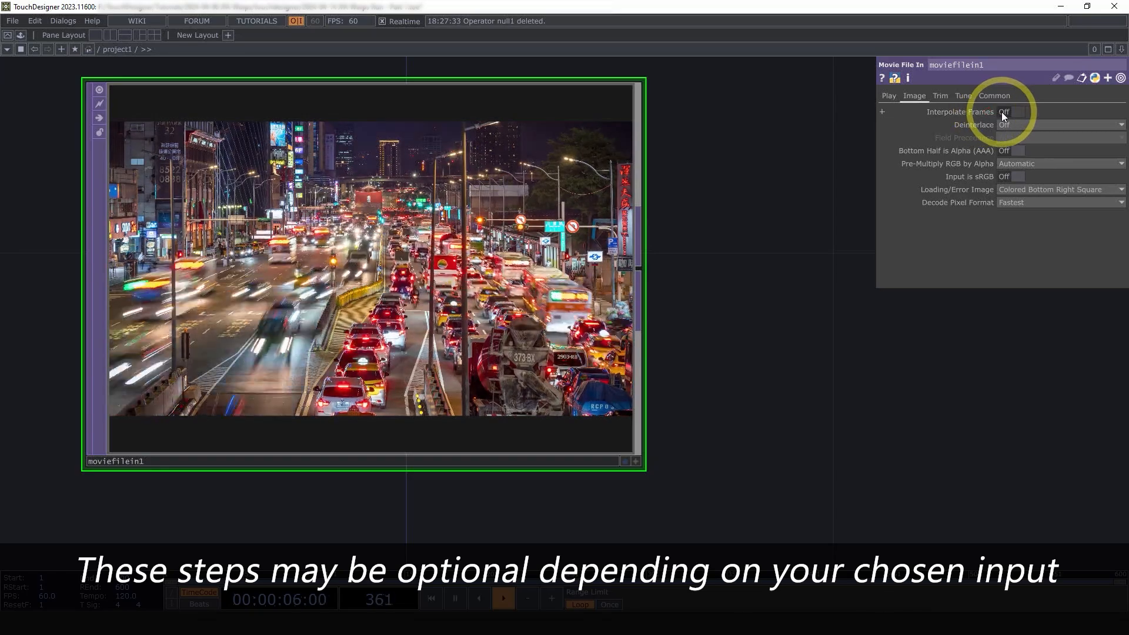
pyautogui.click(1002, 113)
pyautogui.scroll(5, 425, 290)
pyautogui.scroll(-5, 433, 288)
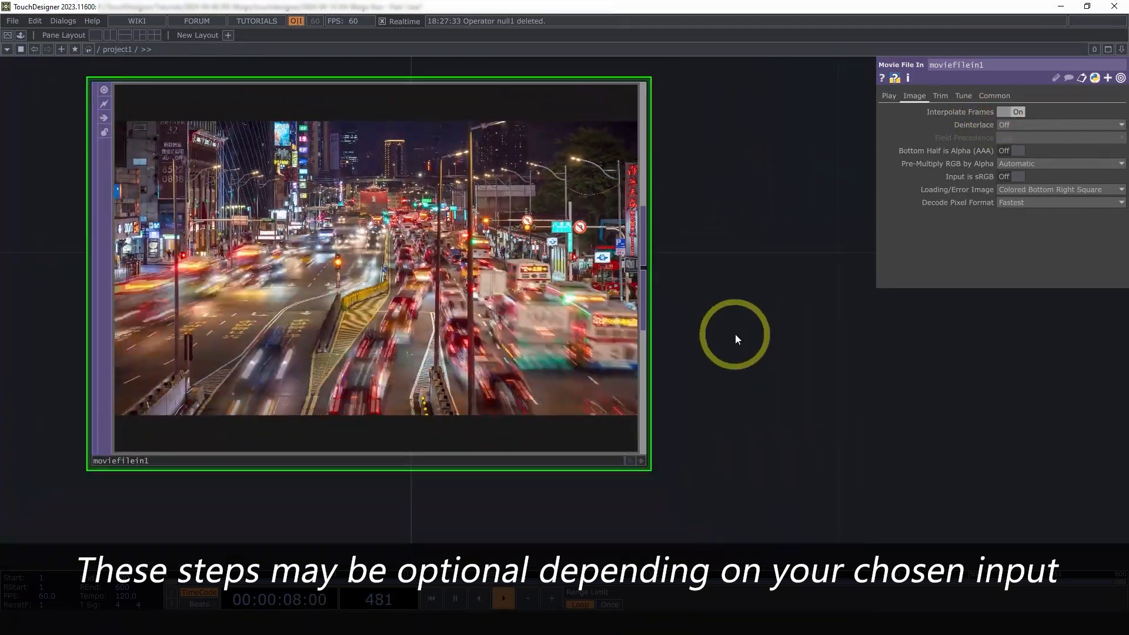
# Pause playback and step forward frame by frame through the traffic clip
pyautogui.press('space')
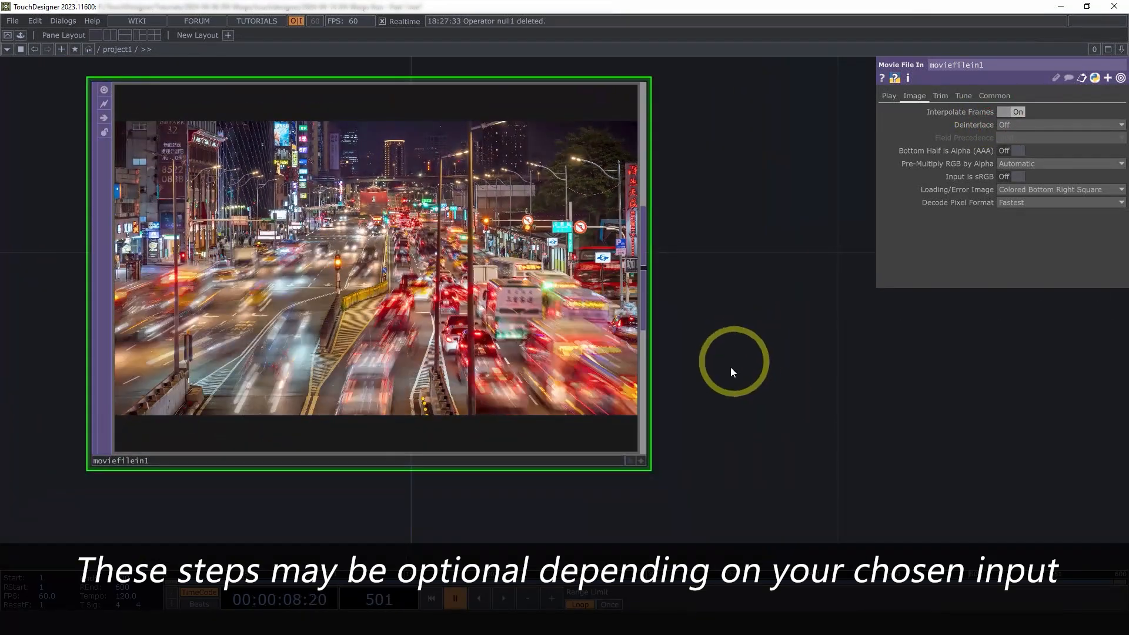
pyautogui.click(553, 599)
pyautogui.click(553, 599)
pyautogui.click(552, 598)
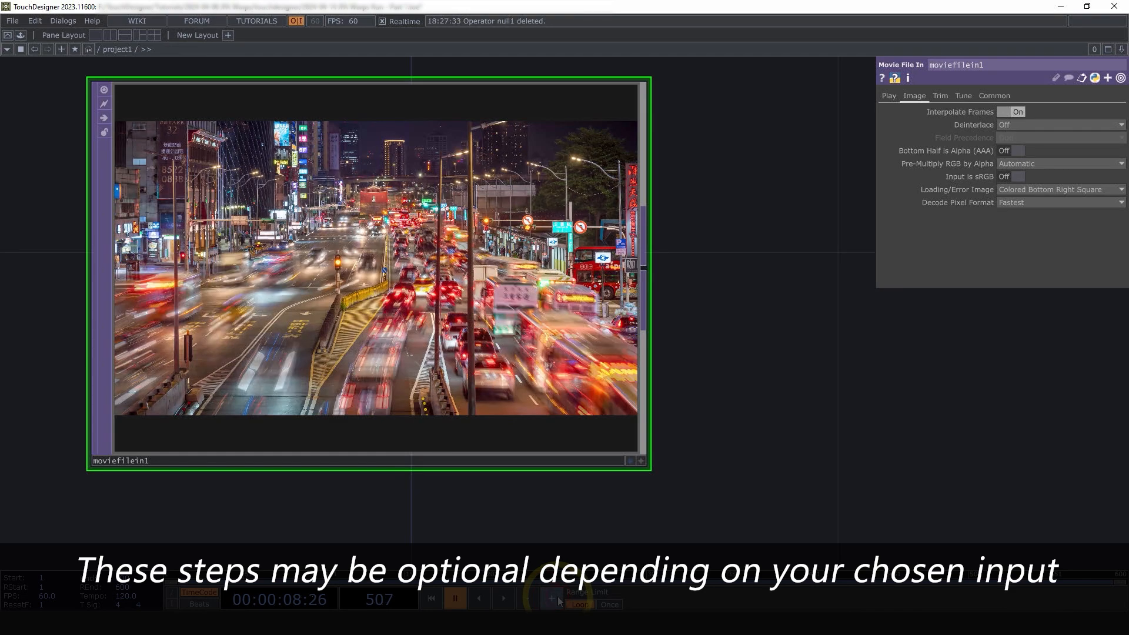
pyautogui.click(553, 599)
pyautogui.click(557, 599)
pyautogui.click(557, 599)
pyautogui.click(558, 599)
pyautogui.click(558, 599)
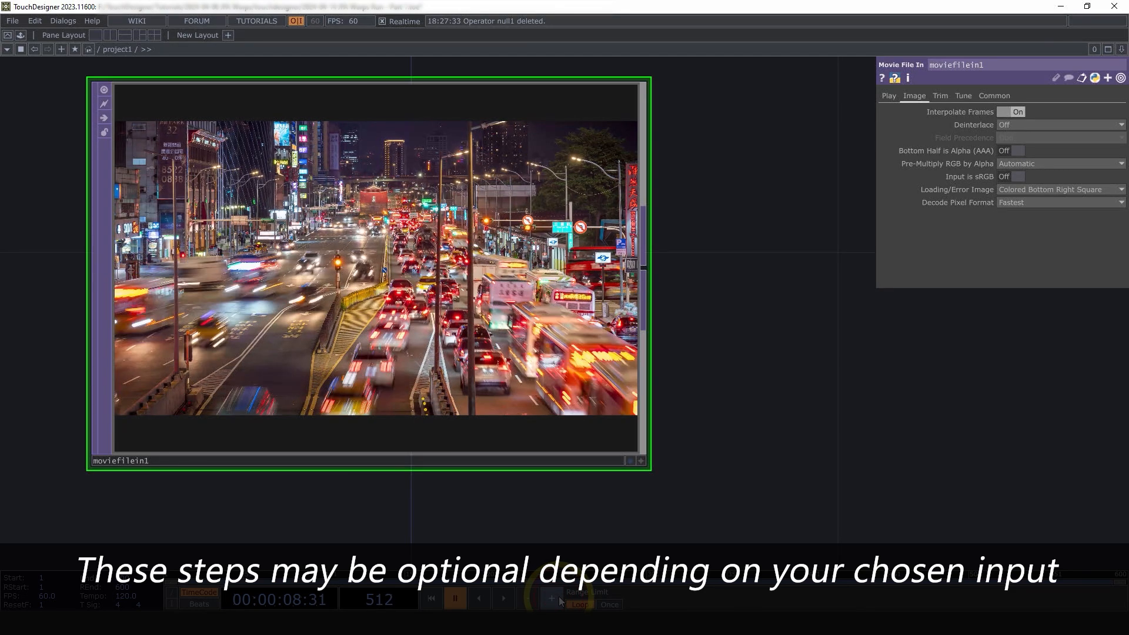
pyautogui.click(558, 599)
pyautogui.click(553, 599)
pyautogui.click(554, 599)
pyautogui.click(554, 599)
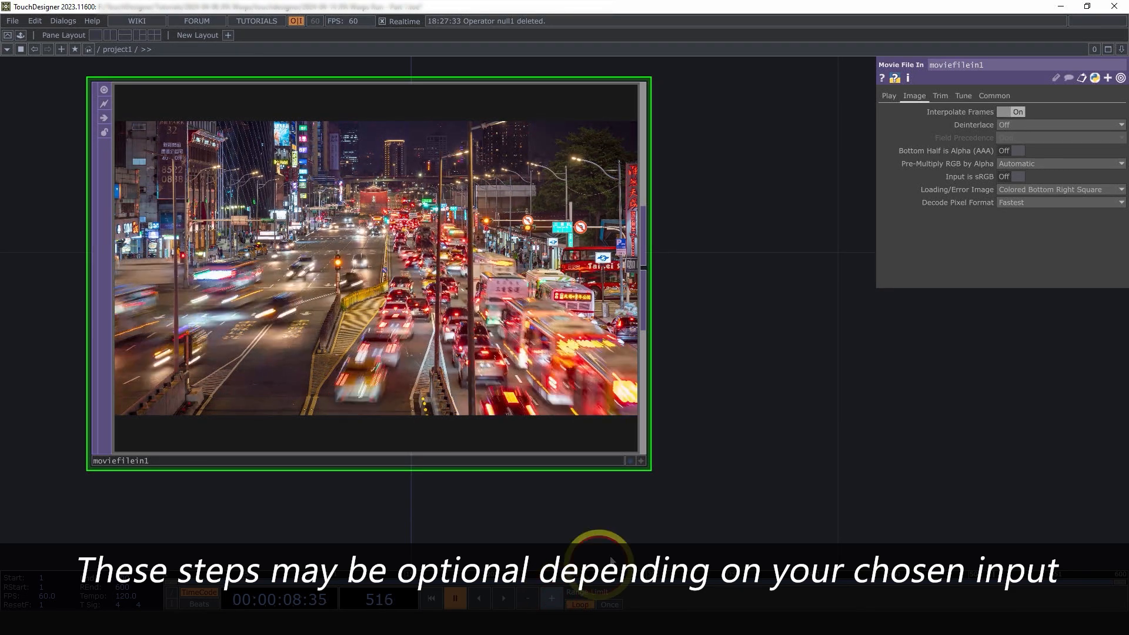
# Resume playback and check moviefilein1's info (3840×2160 movie)
pyautogui.click(501, 598)
pyautogui.scroll(-4, 789, 395)
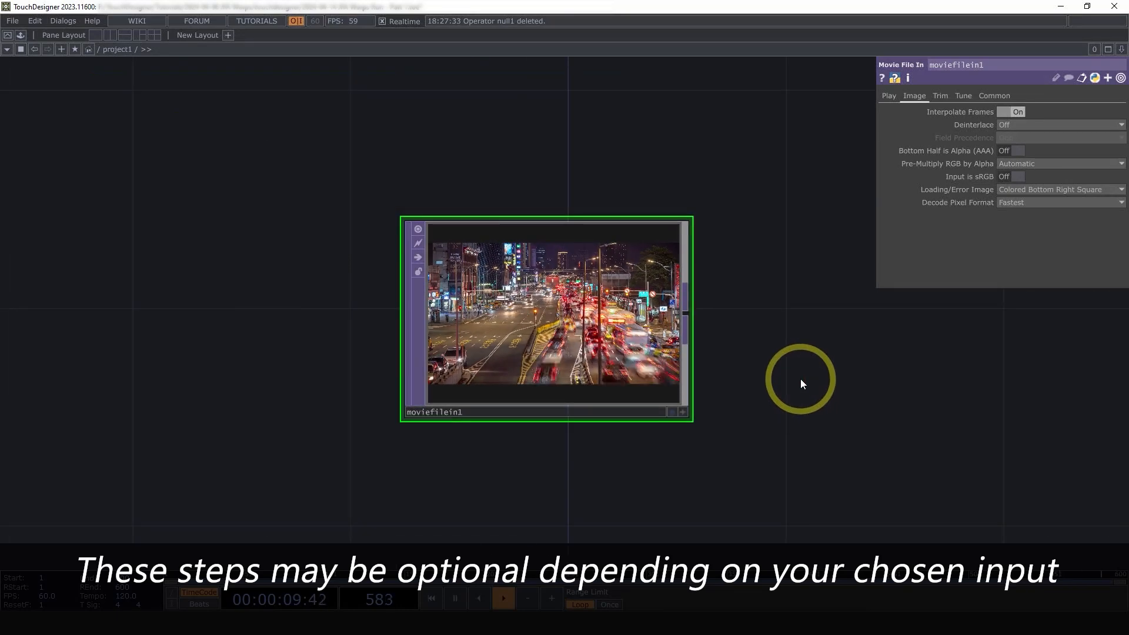
pyautogui.moveTo(796, 378); pyautogui.dragTo(647, 366)
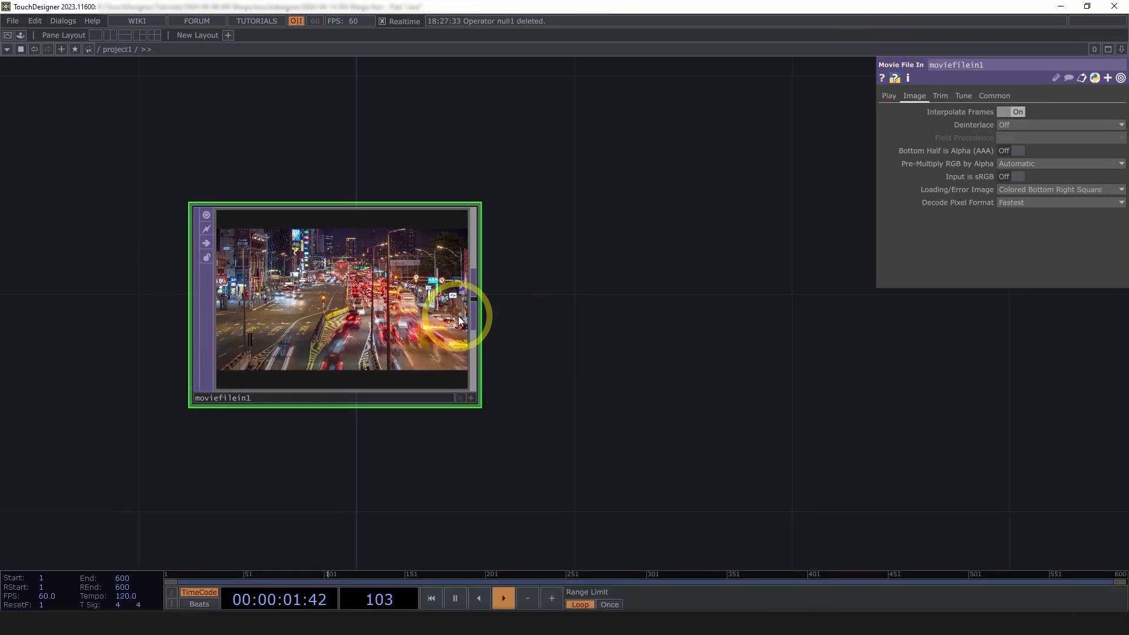
pyautogui.middleClick(367, 291)
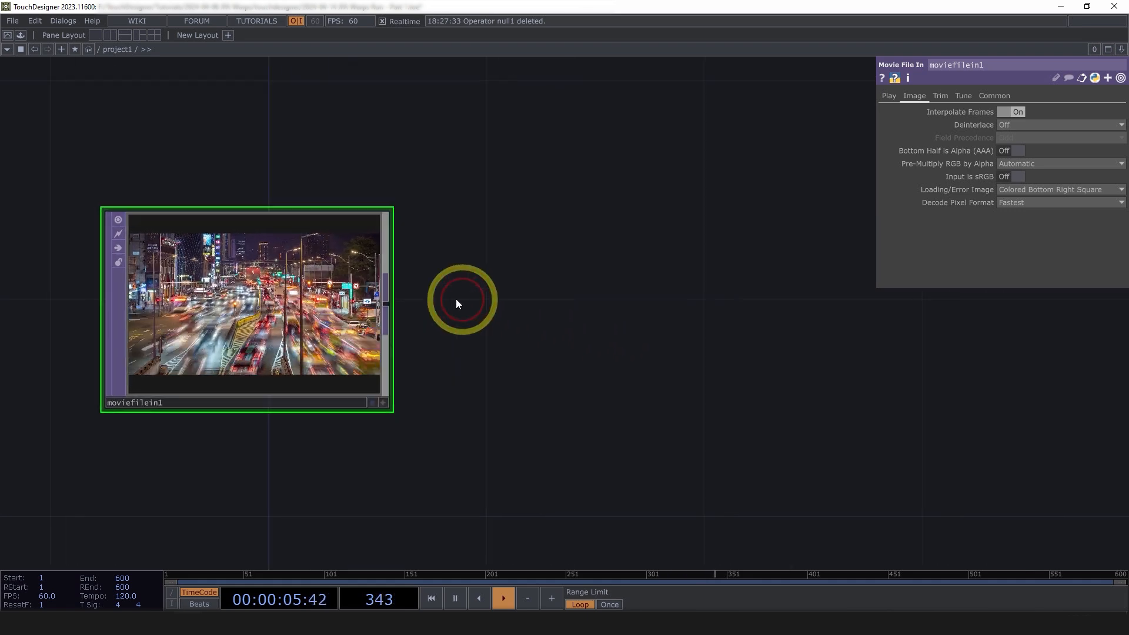
# Add a Fit TOP after moviefilein1 with resolution 1080 x 1080
pyautogui.press('Tab')
pyautogui.write('fit')
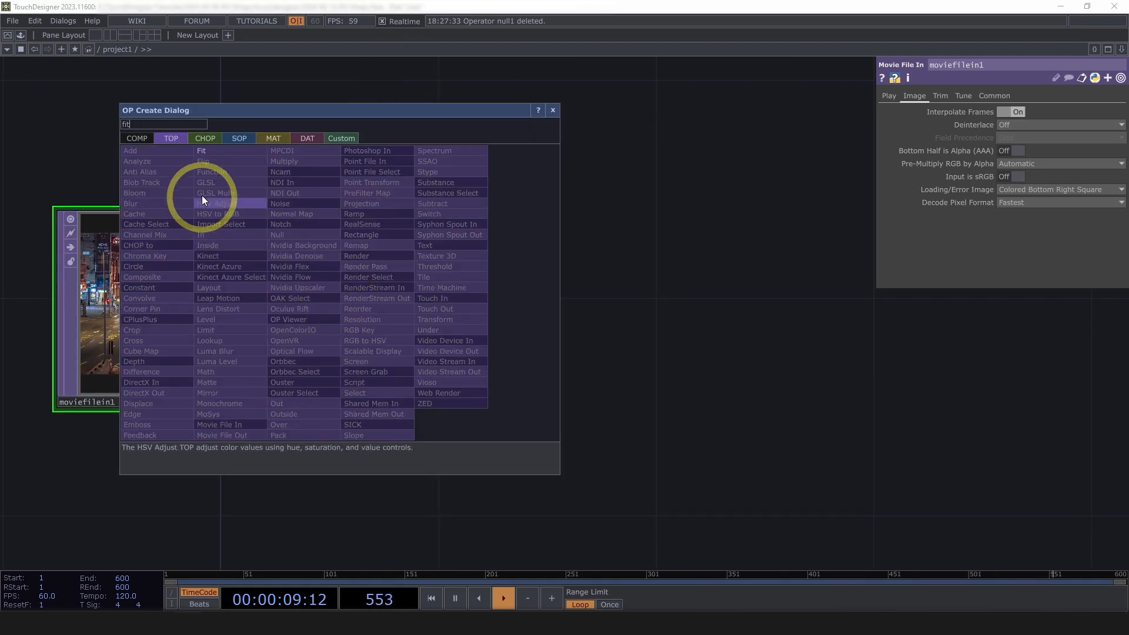
pyautogui.click(220, 153)
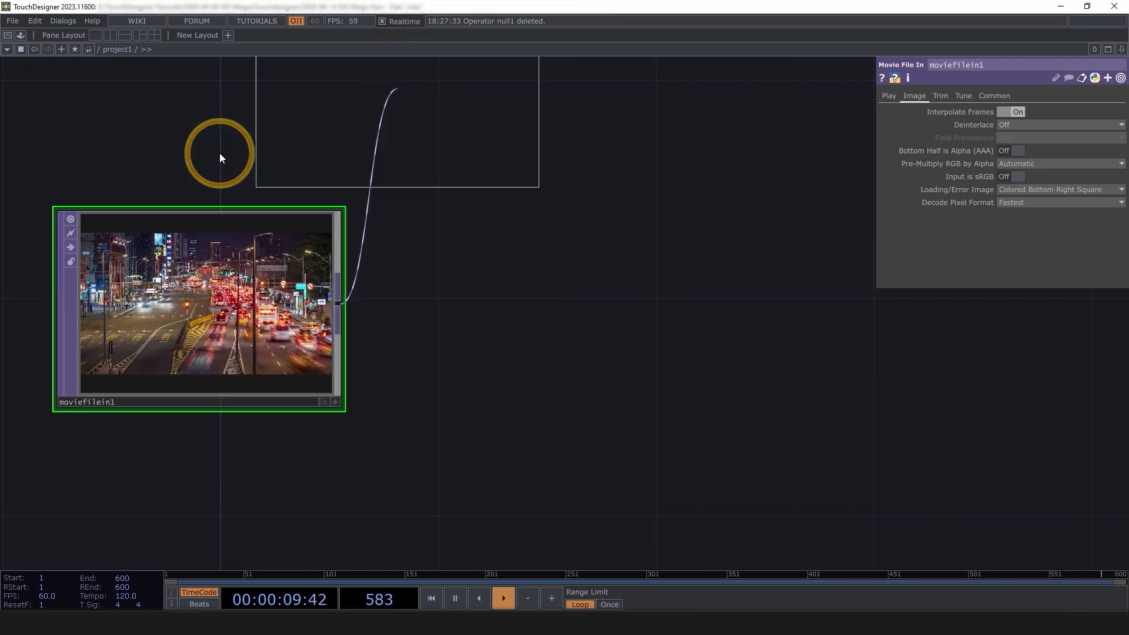
pyautogui.click(570, 303)
pyautogui.moveTo(996, 123); pyautogui.dragTo(928, 124)
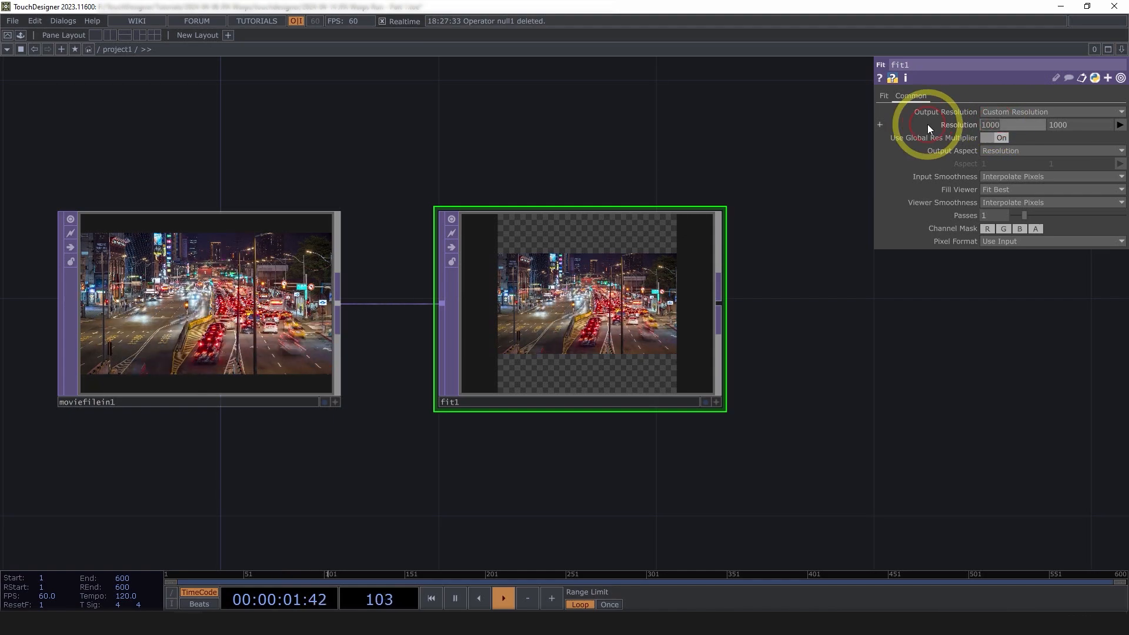
pyautogui.write('1080')
pyautogui.press('Tab')
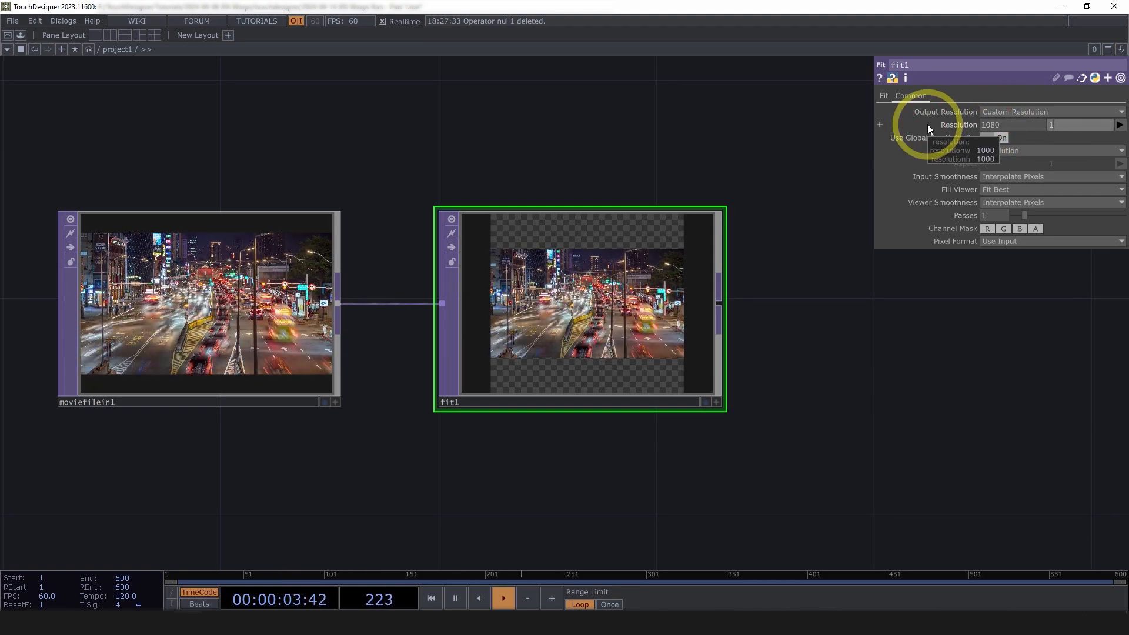
pyautogui.write('1080')
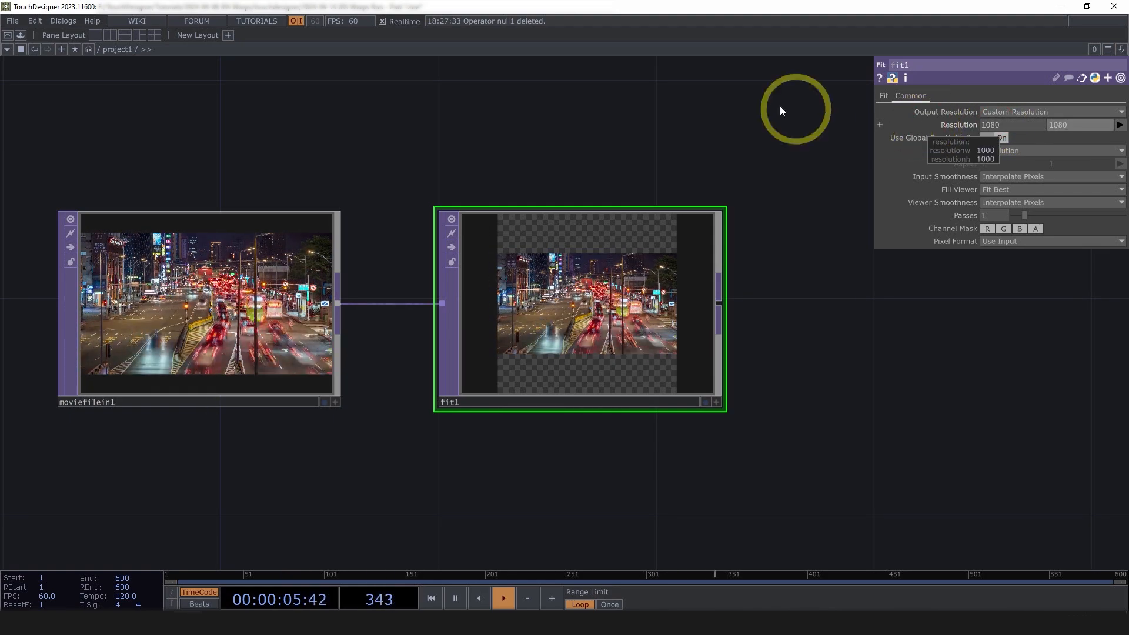
# Set the Fit mode to Fit Outside so the video fills the square
pyautogui.click(885, 95)
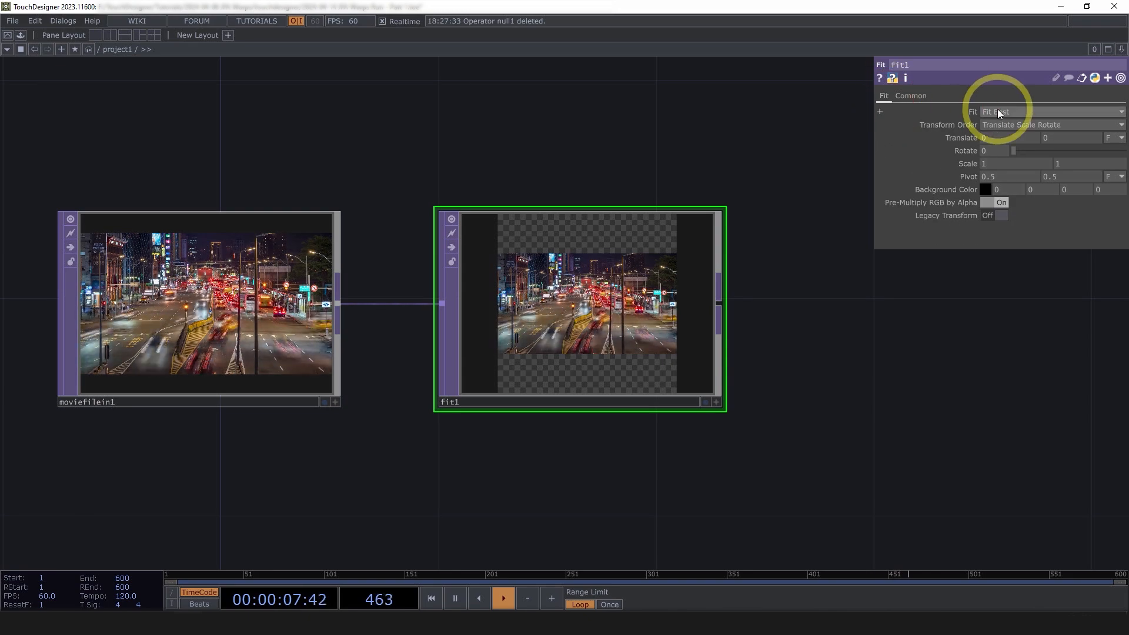
pyautogui.click(998, 111)
pyautogui.click(1014, 171)
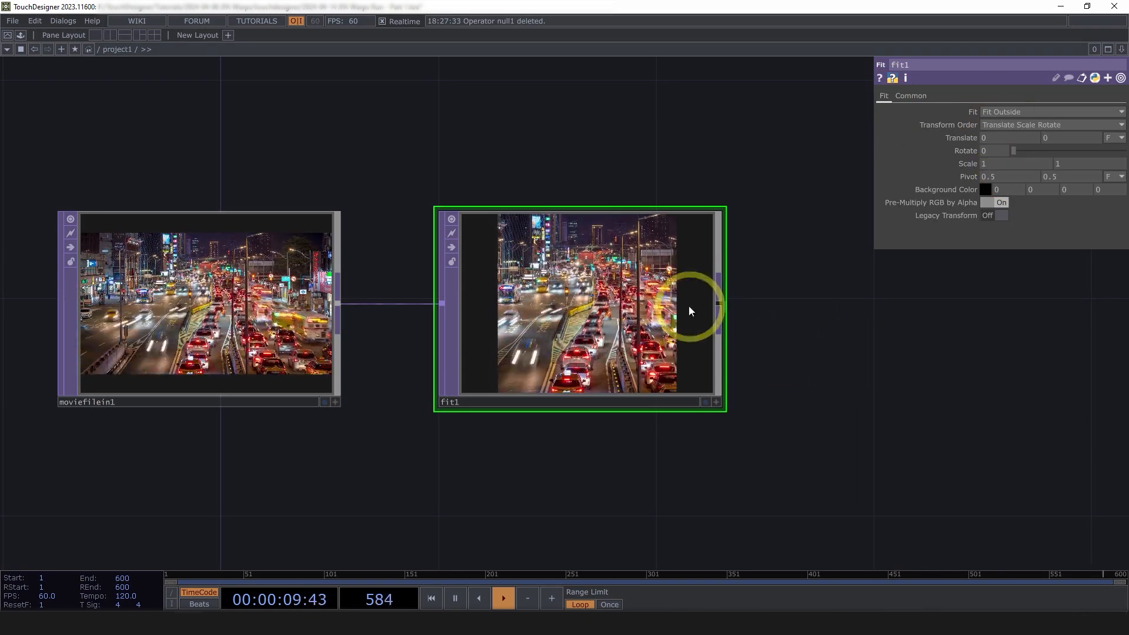
pyautogui.scroll(2, 530, 229)
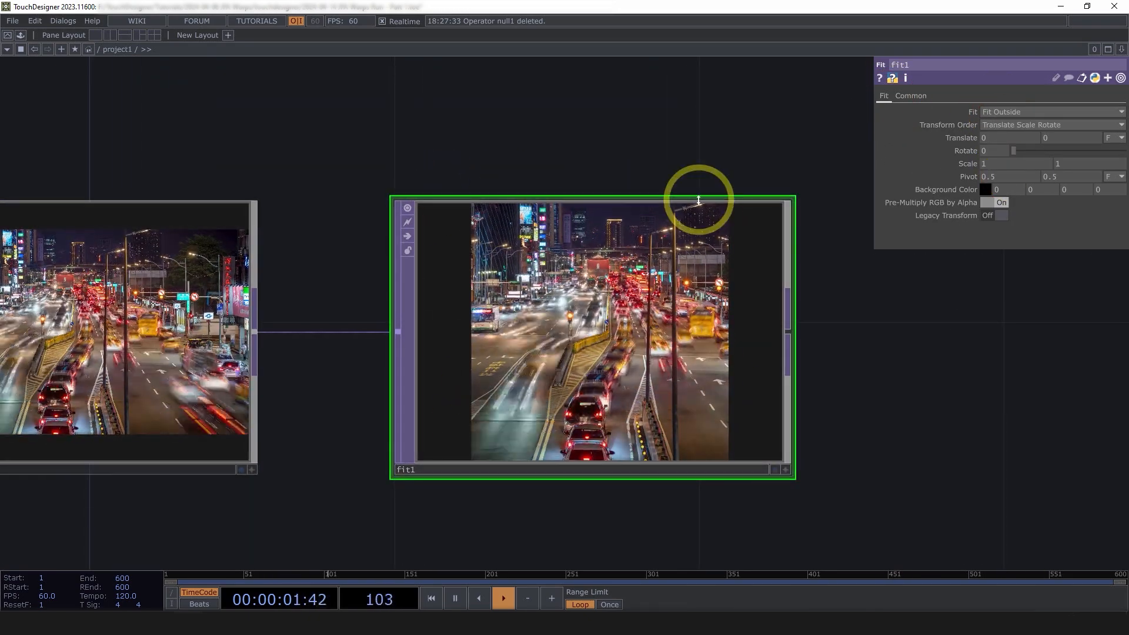
# Reselect moviefilein1 and show its Play parameters
pyautogui.moveTo(570, 132); pyautogui.dragTo(741, 126)
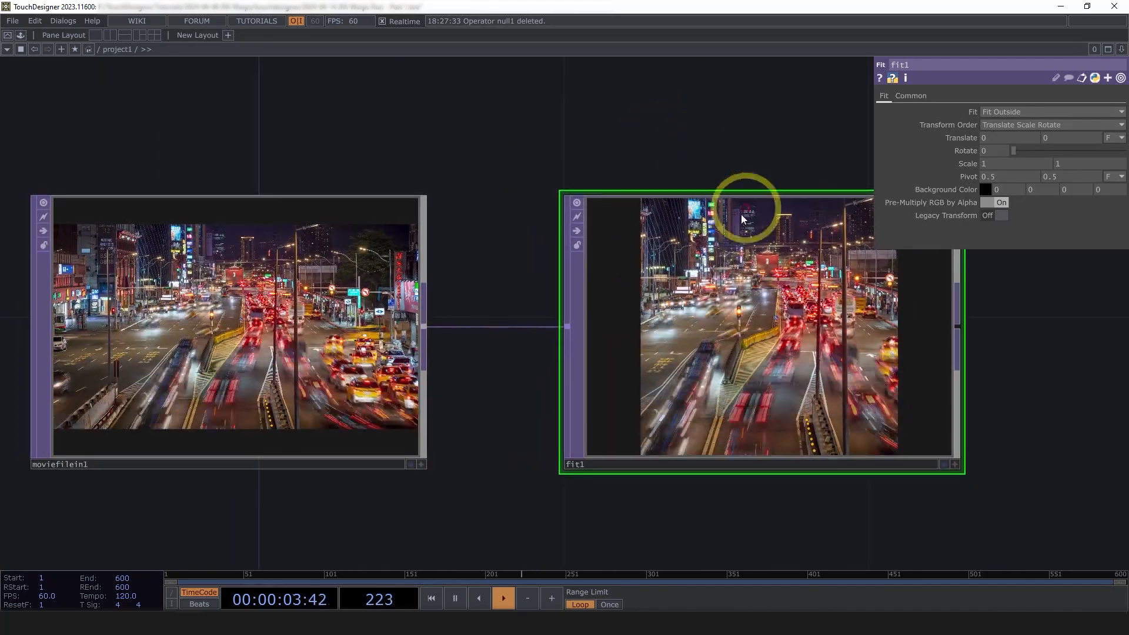
pyautogui.moveTo(456, 147); pyautogui.dragTo(623, 148)
pyautogui.click(445, 367)
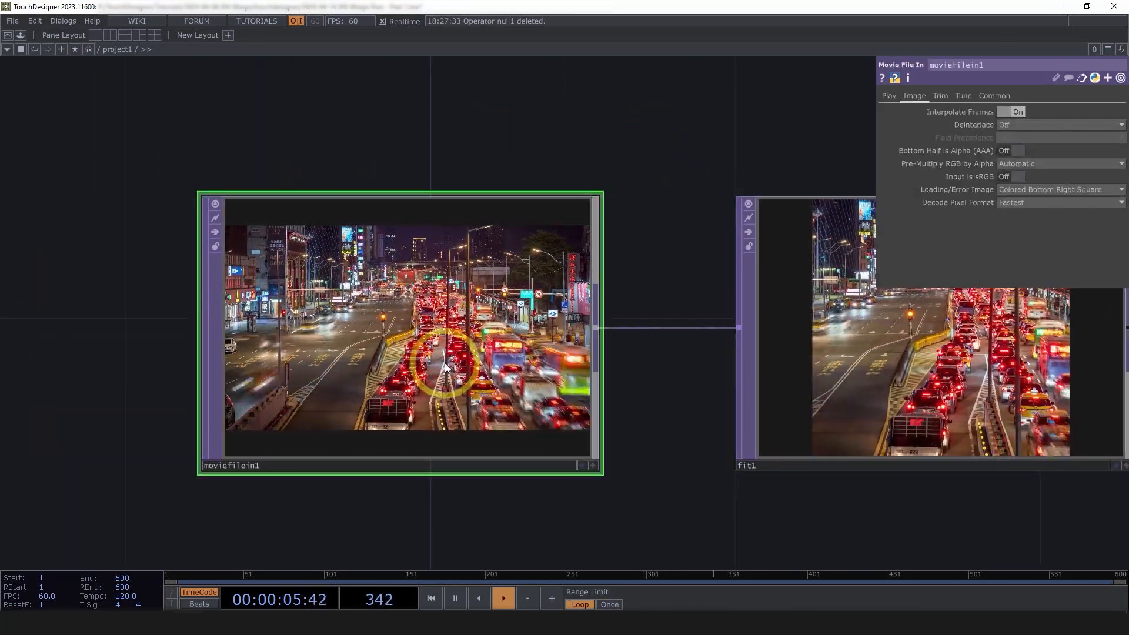
pyautogui.click(883, 96)
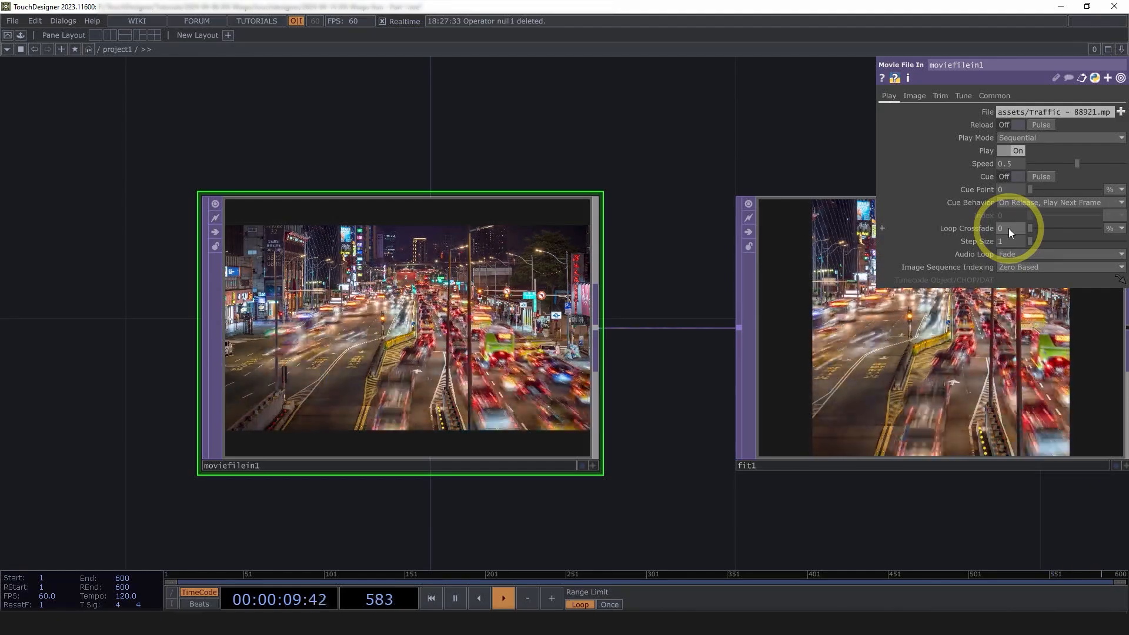
# Set moviefilein1's Loop Crossfade to .05
pyautogui.click(1010, 230)
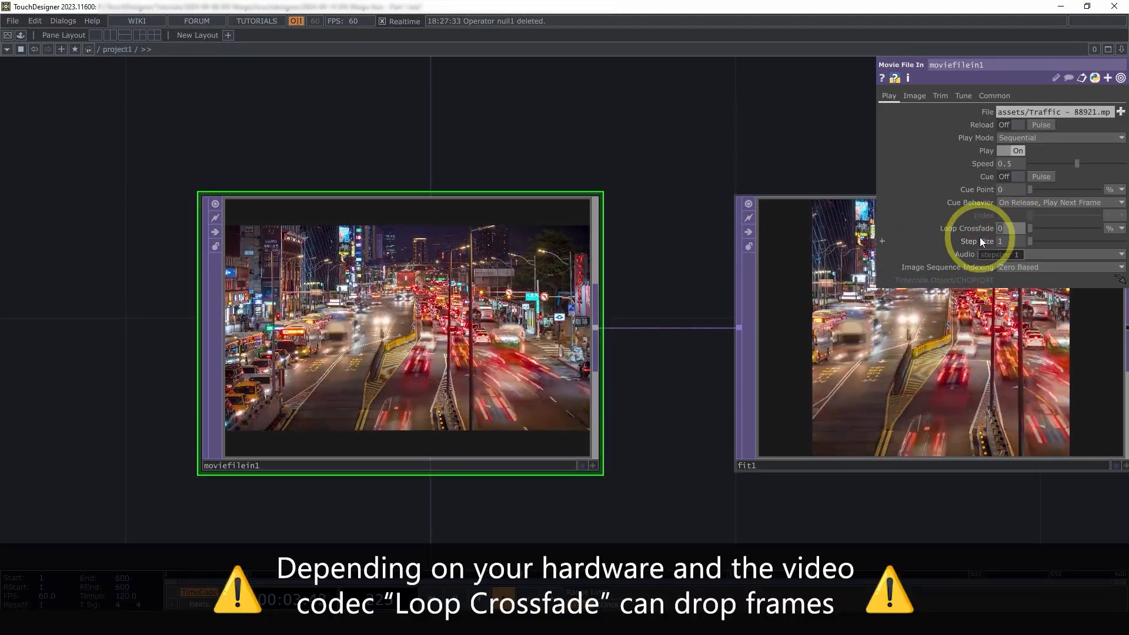
pyautogui.write('.')
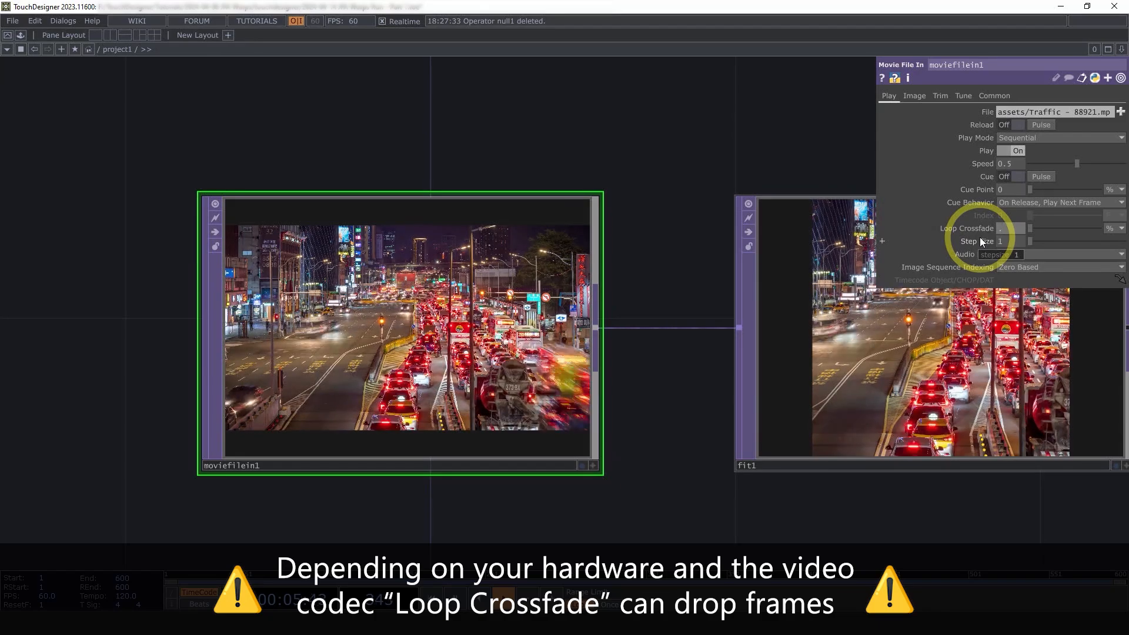
pyautogui.write('05')
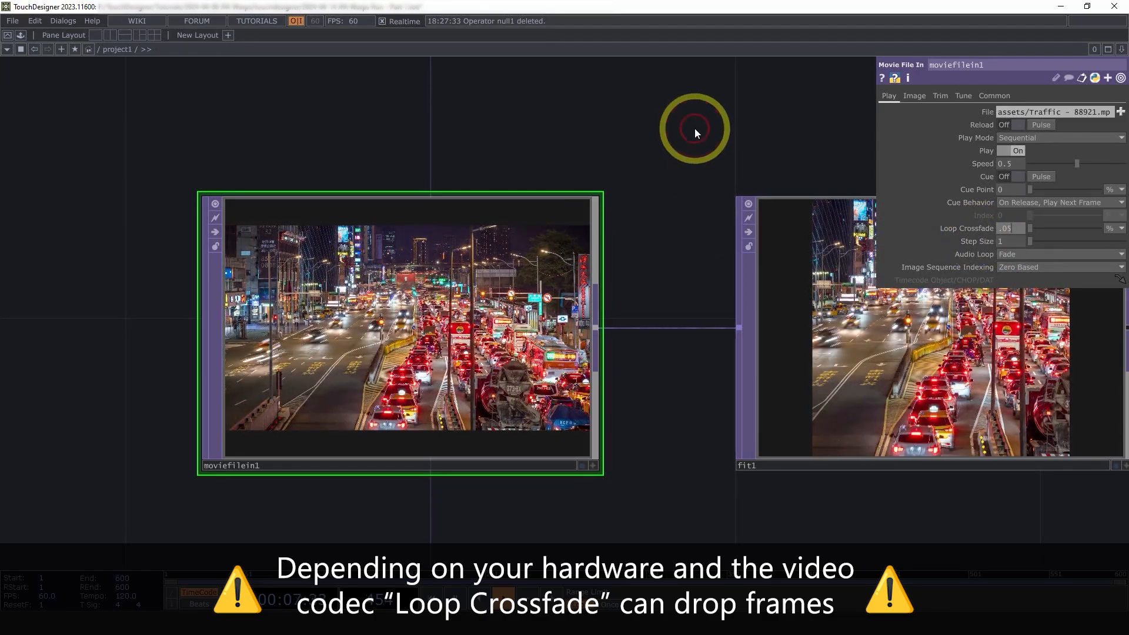
pyautogui.click(695, 130)
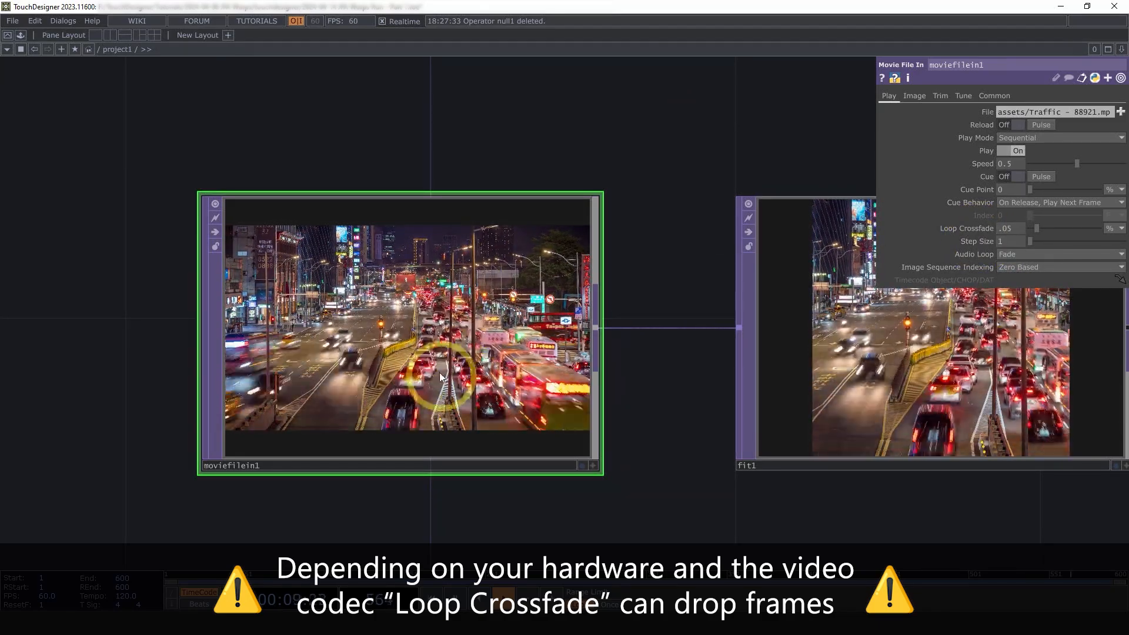
pyautogui.middleClick(456, 351)
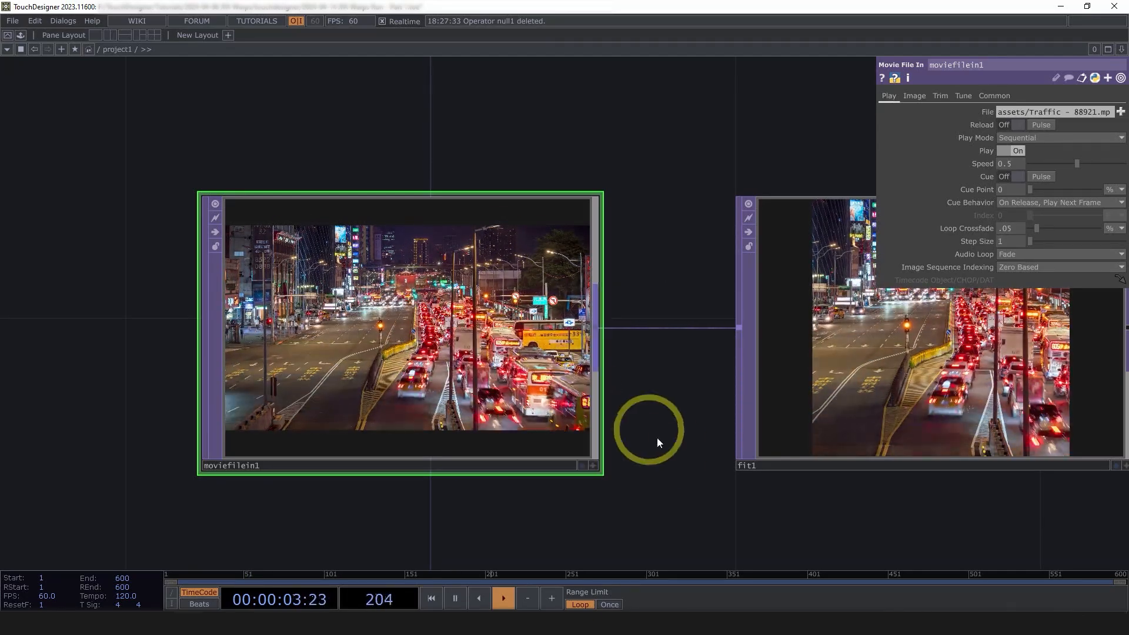
# Pan and zoom the network to bring jump_flood_algorithm and slope1 into view
pyautogui.moveTo(618, 440); pyautogui.dragTo(498, 394)
pyautogui.scroll(-3, 497, 394)
pyautogui.scroll(2, 638, 432)
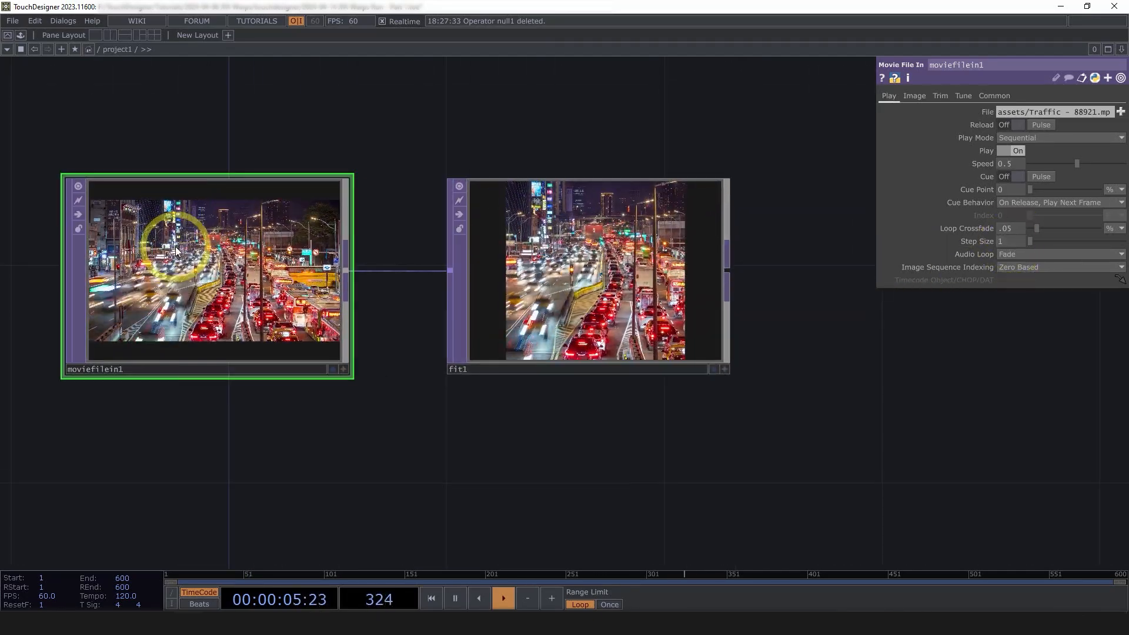
pyautogui.middleClick(175, 252)
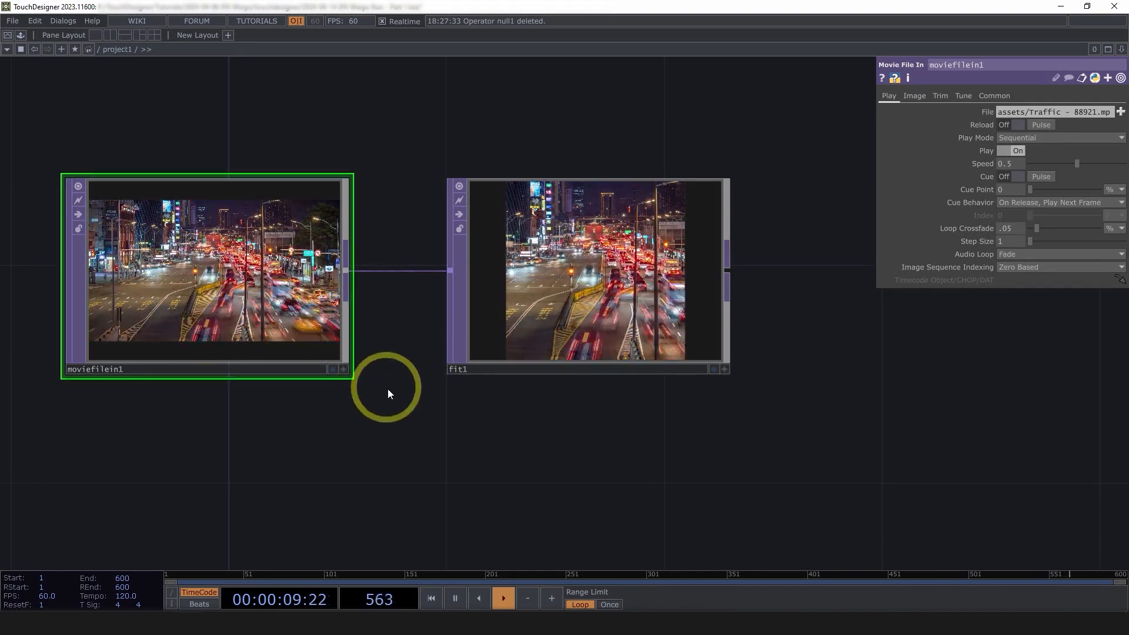
pyautogui.scroll(-2, 427, 395)
pyautogui.moveTo(530, 429); pyautogui.dragTo(423, 346)
pyautogui.scroll(-3, 428, 394)
pyautogui.scroll(2, 363, 283)
pyautogui.scroll(-4, 423, 346)
pyautogui.moveTo(547, 484); pyautogui.dragTo(521, 341)
# Select slope1 and check its resolution and pixel format
pyautogui.moveTo(414, 382); pyautogui.dragTo(496, 377)
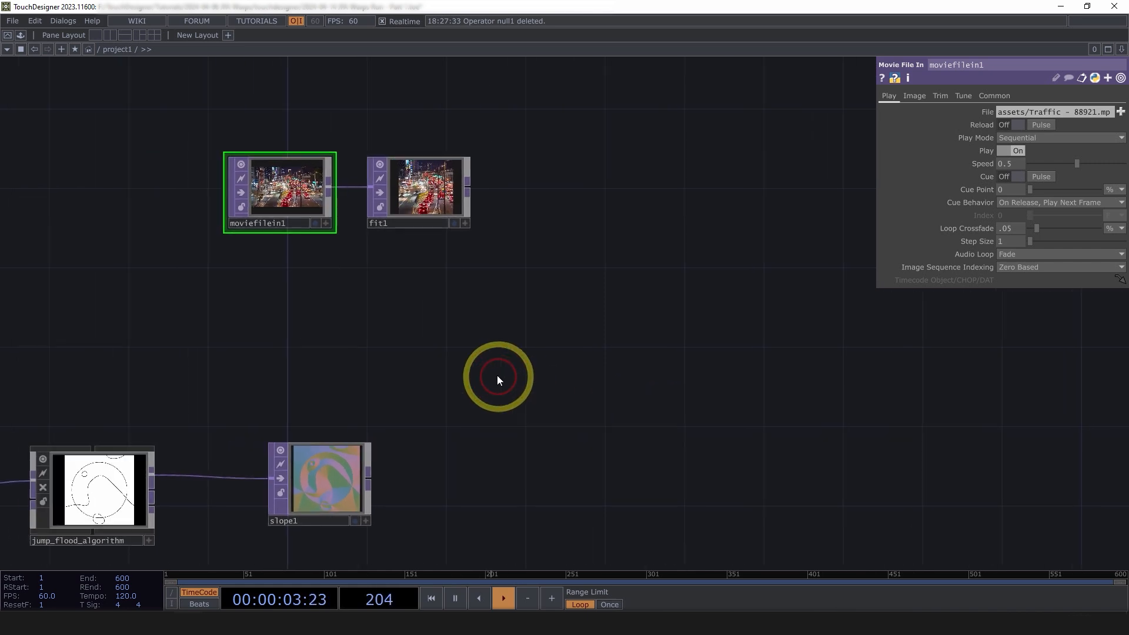
pyautogui.moveTo(417, 351); pyautogui.dragTo(353, 323)
pyautogui.moveTo(507, 329); pyautogui.dragTo(501, 337)
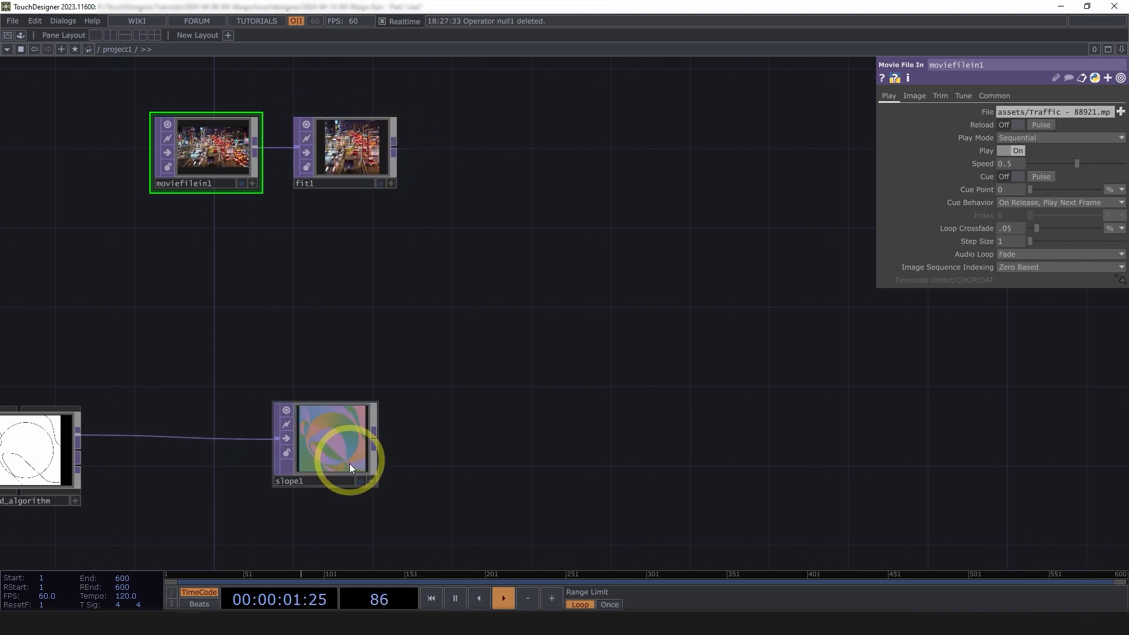
pyautogui.click(344, 449)
pyautogui.middleClick(344, 453)
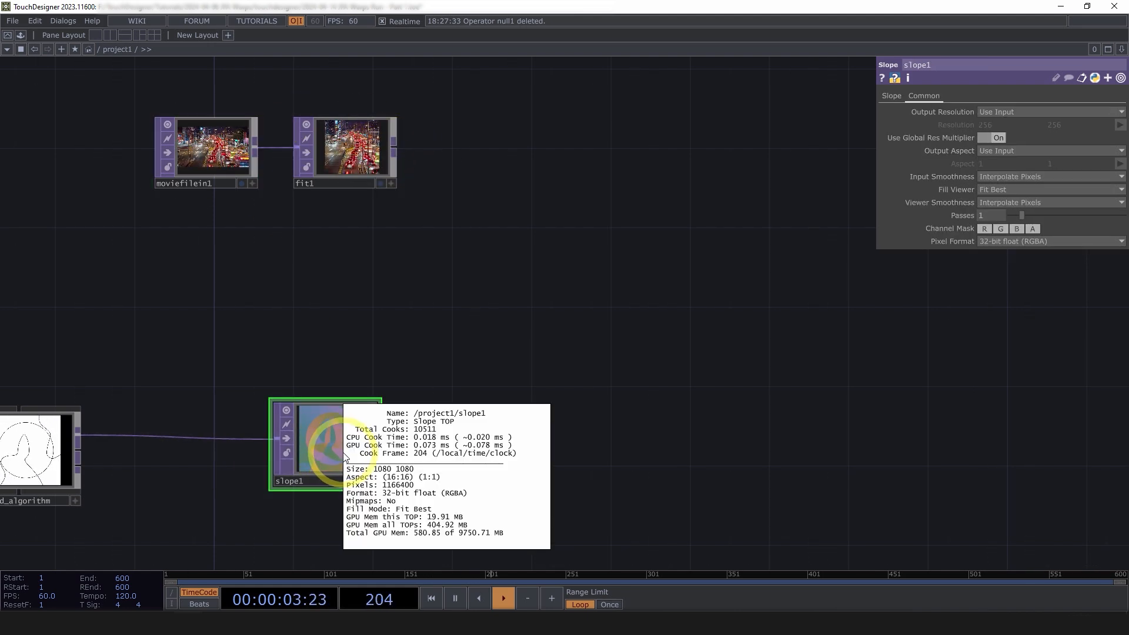
# Add a Displace TOP after fit1 with slope1 wired in as the displacement map
pyautogui.press('Tab')
pyautogui.write('d')
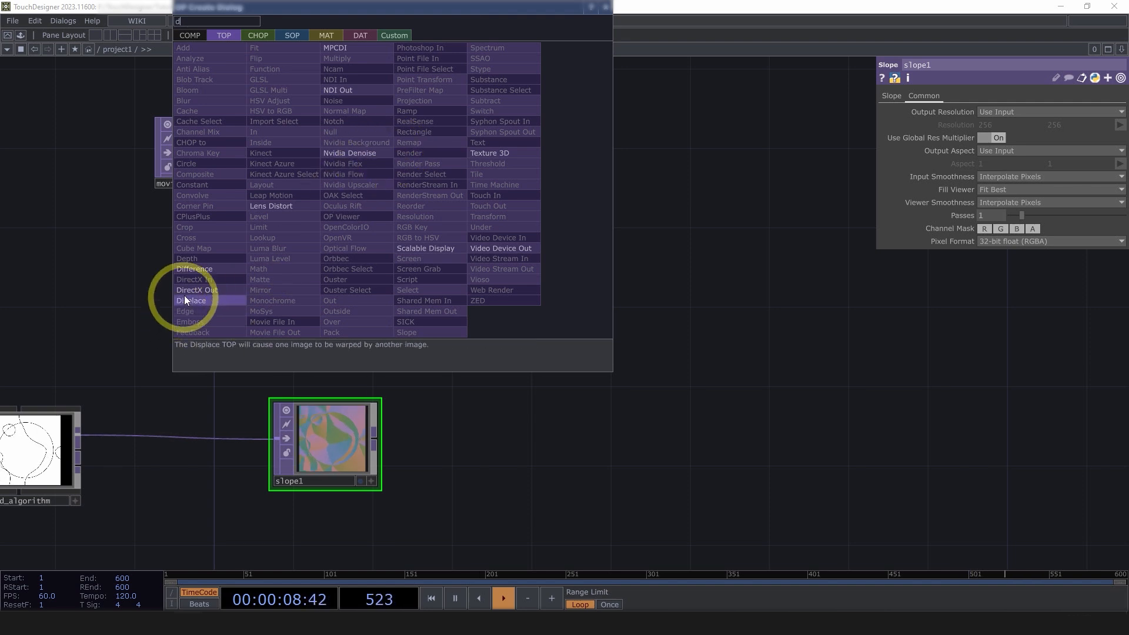
pyautogui.click(210, 312)
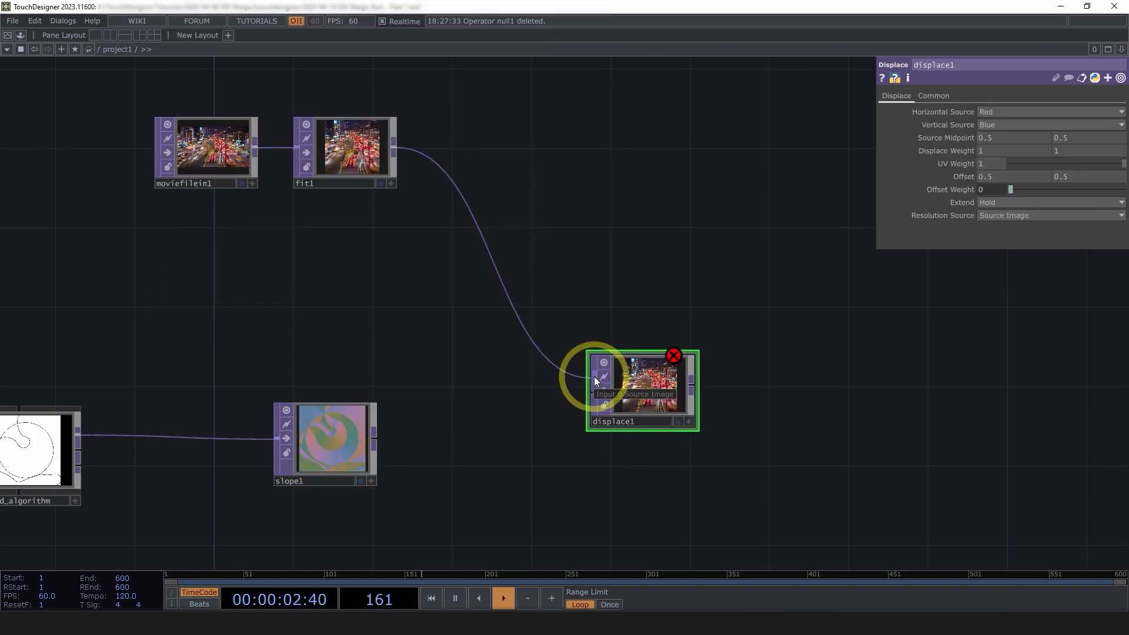
pyautogui.click(371, 439)
pyautogui.click(597, 412)
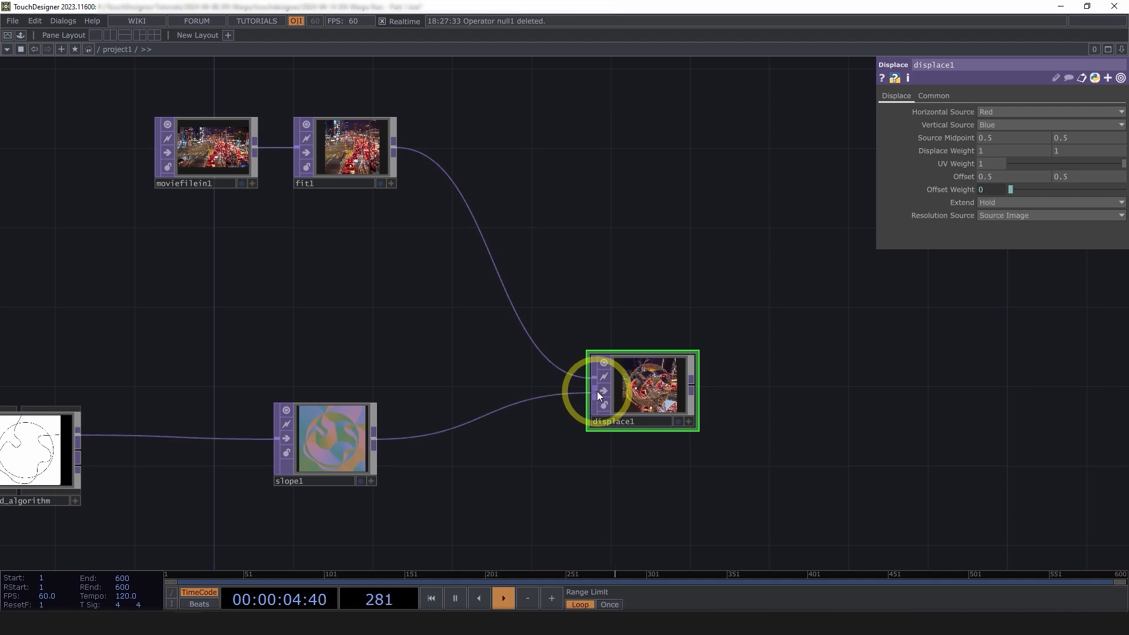
# Append a Null TOP after displace1 and turn on its display flag
pyautogui.moveTo(726, 420); pyautogui.dragTo(431, 338)
pyautogui.scroll(-3, 441, 335)
pyautogui.rightClick(443, 320)
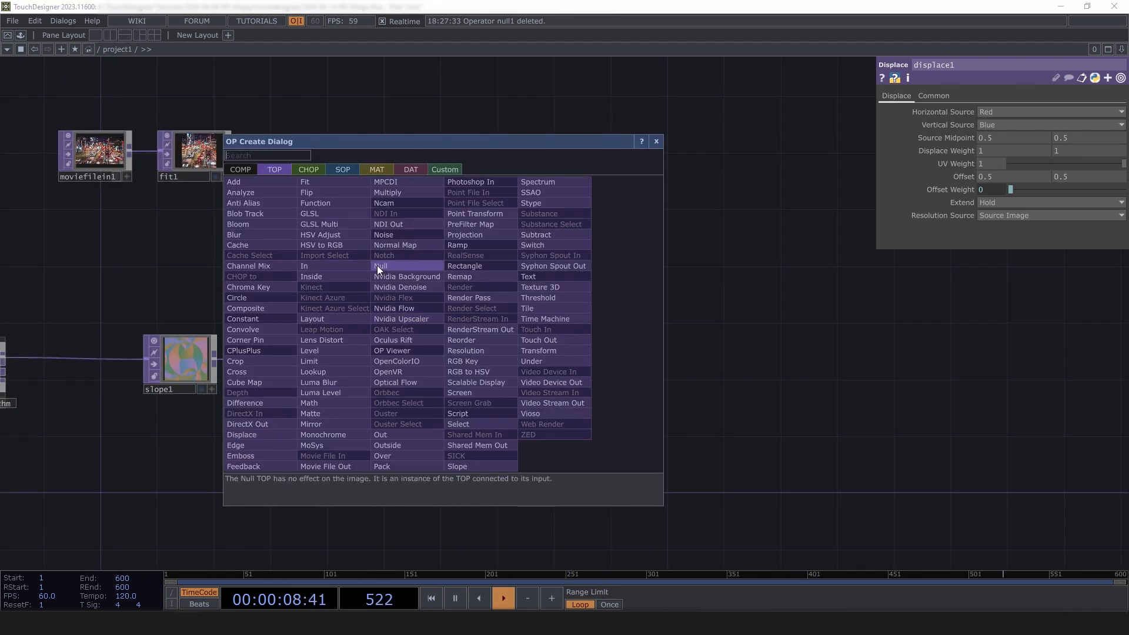
pyautogui.click(377, 266)
pyautogui.click(747, 365)
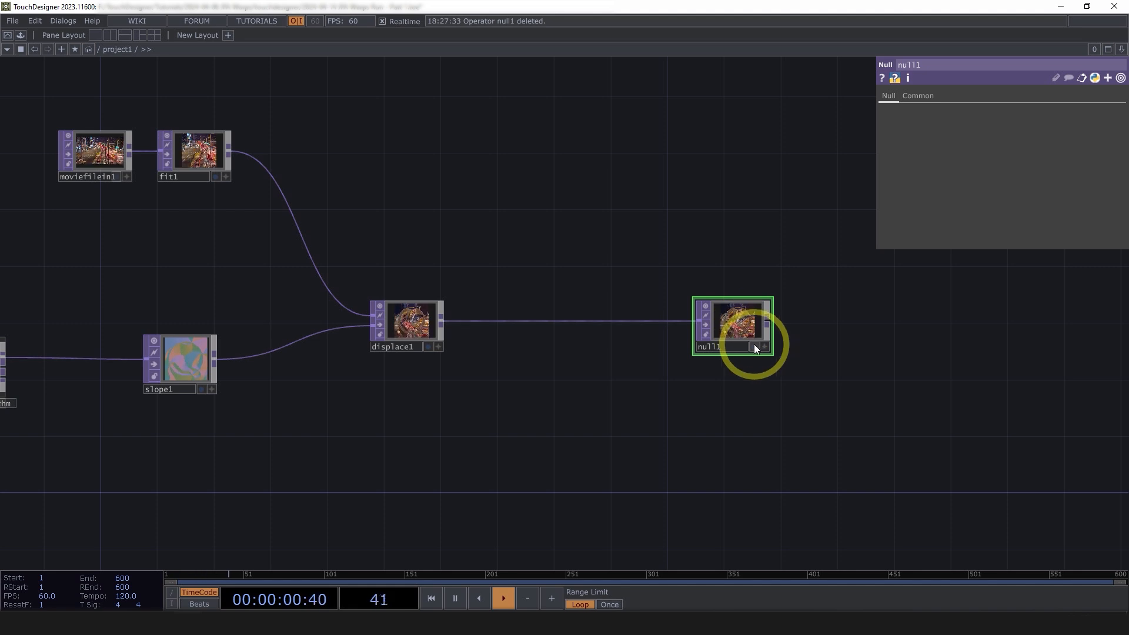
pyautogui.click(755, 346)
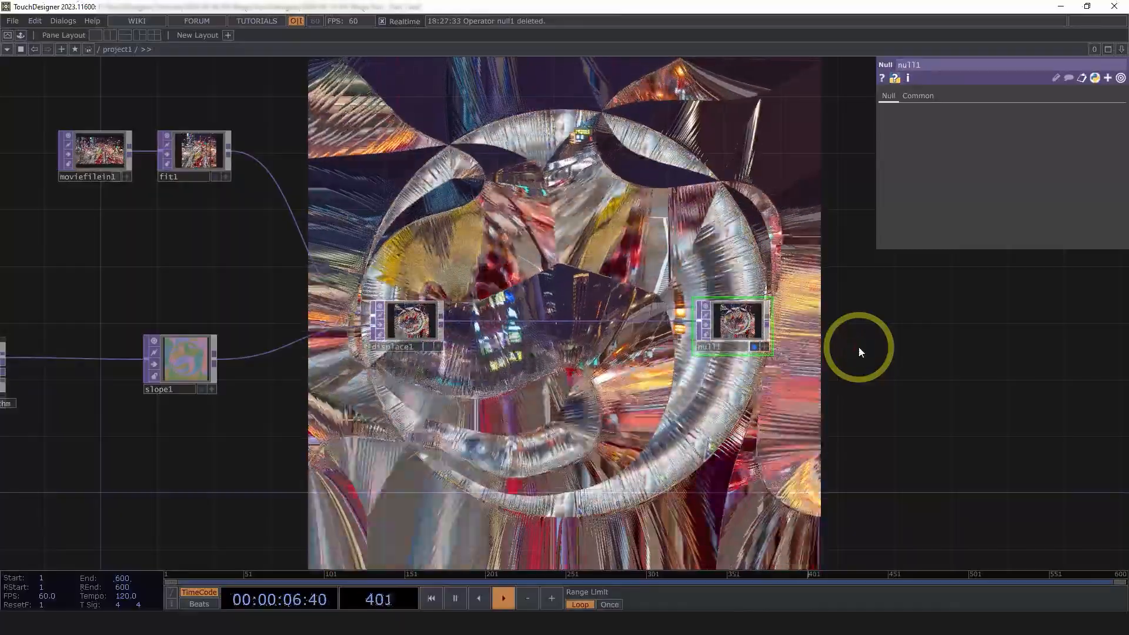
# Split the workspace with a TOP Viewer on the right and widen the network pane
pyautogui.hotkey('alt', '[')
pyautogui.click(1121, 50)
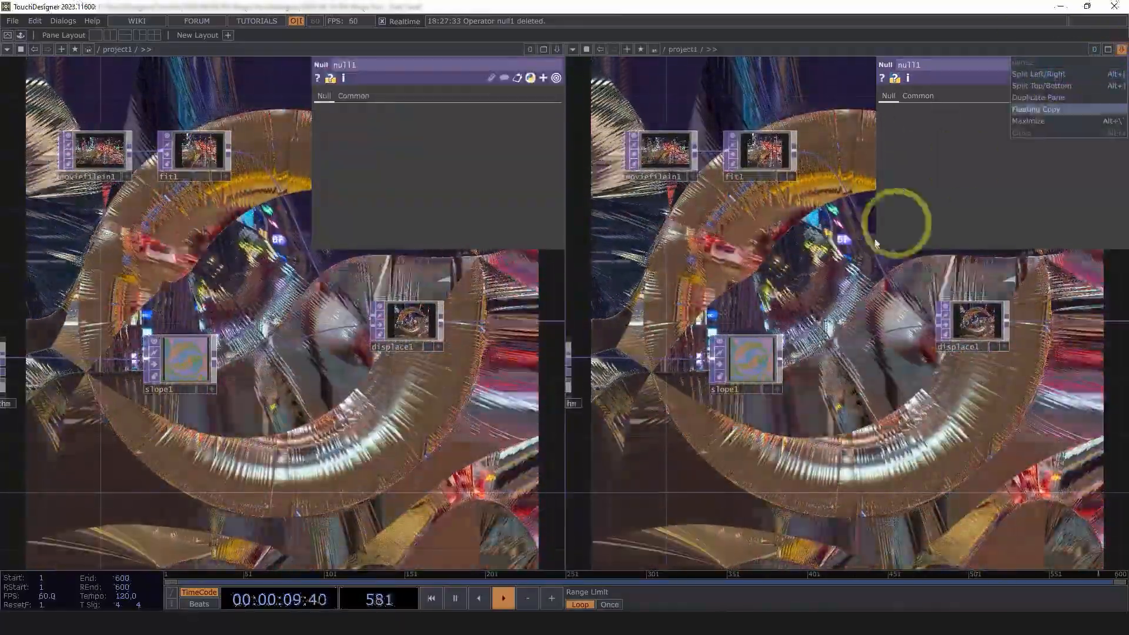
pyautogui.click(765, 268)
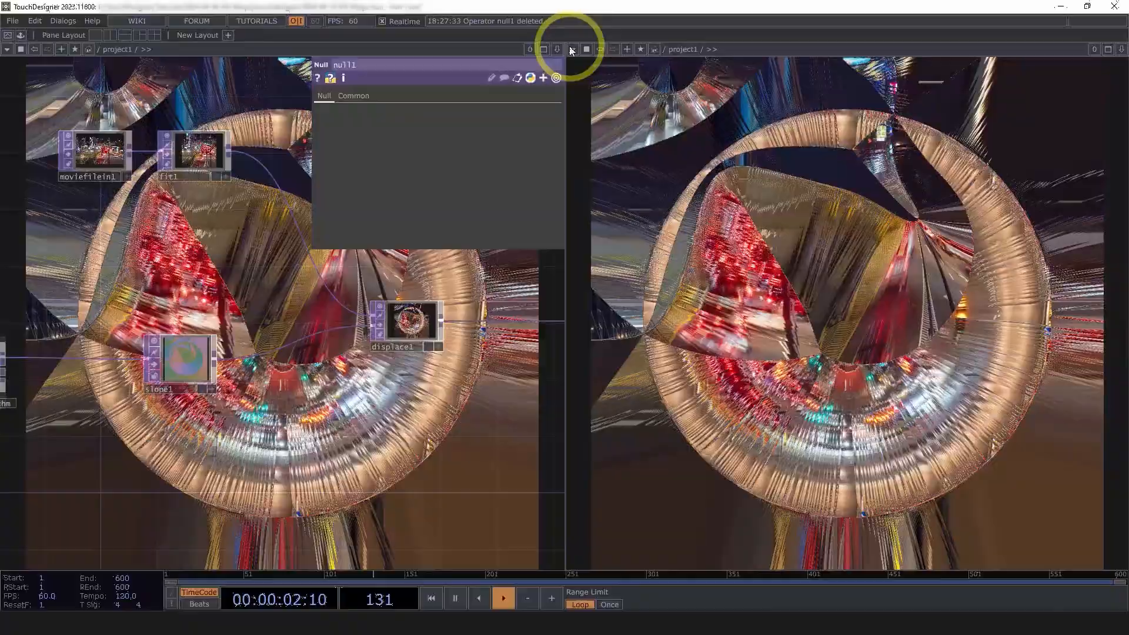
pyautogui.click(573, 49)
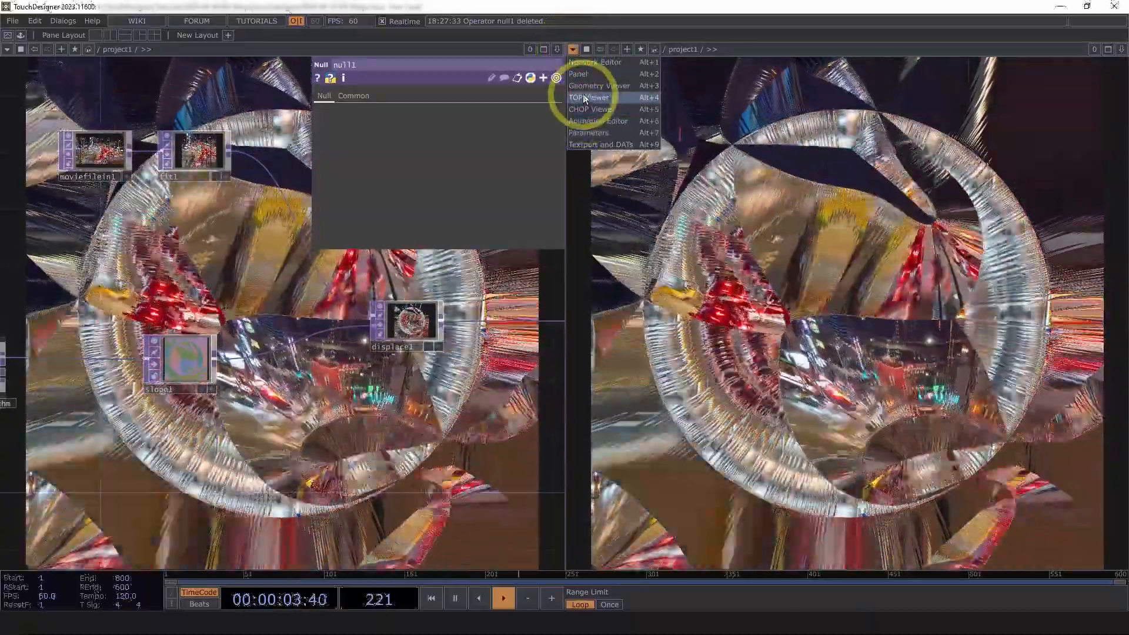
pyautogui.click(584, 99)
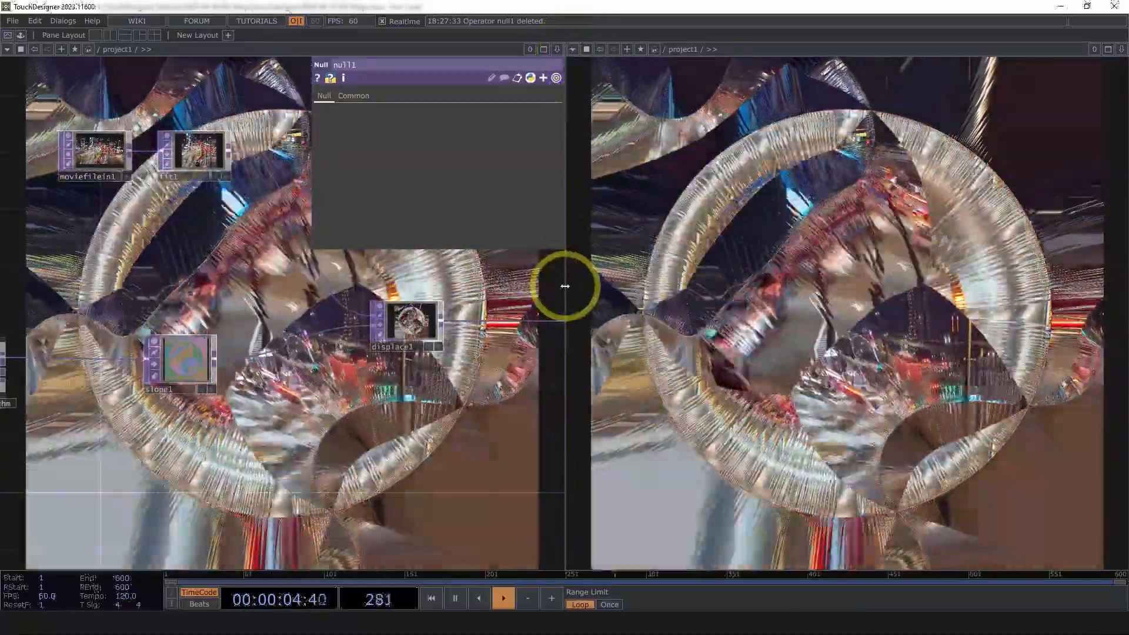
pyautogui.moveTo(565, 287); pyautogui.dragTo(777, 277)
# Turn off Backdrop TOPs in the network view and frame the movie and jump flood nodes
pyautogui.rightClick(555, 277)
pyautogui.moveTo(586, 342)
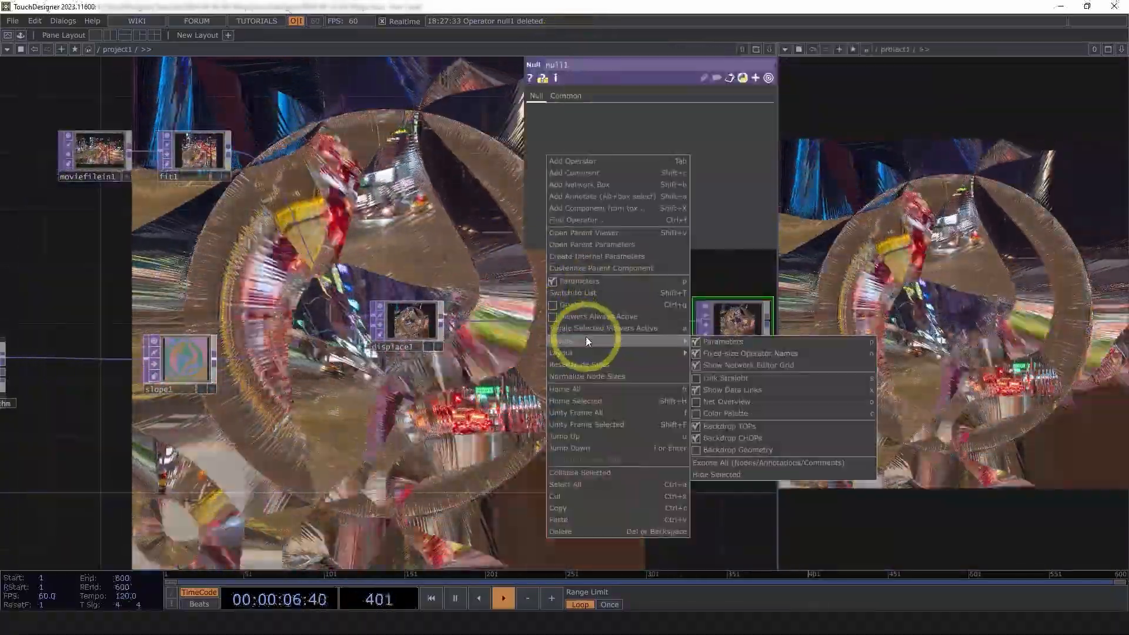
pyautogui.click(752, 427)
pyautogui.moveTo(671, 452); pyautogui.dragTo(553, 452)
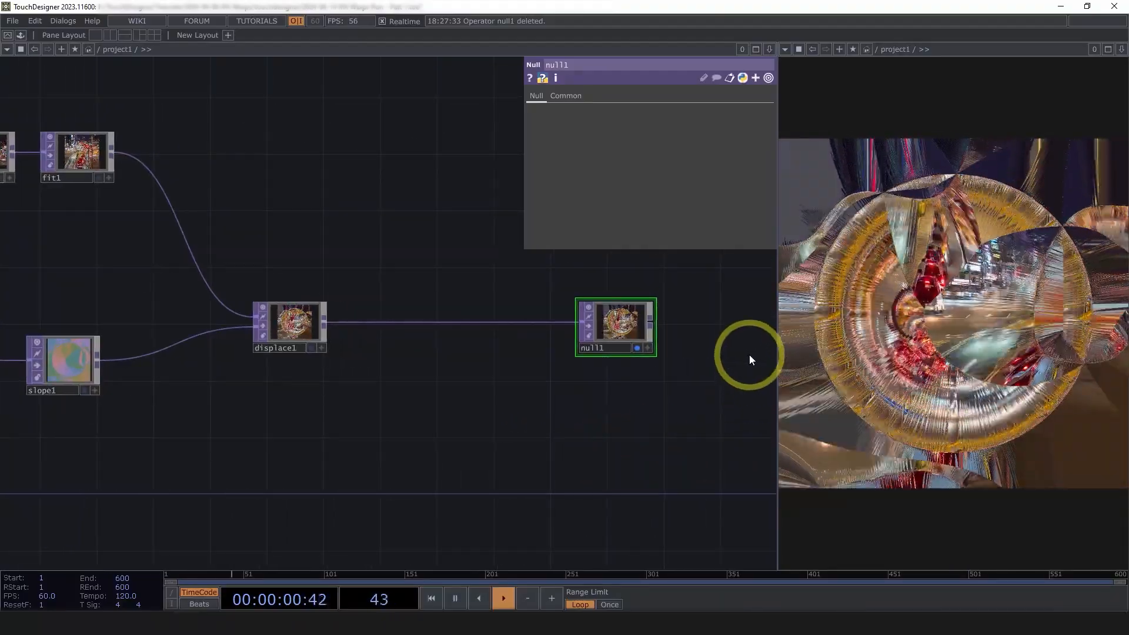
pyautogui.moveTo(340, 404); pyautogui.dragTo(567, 396)
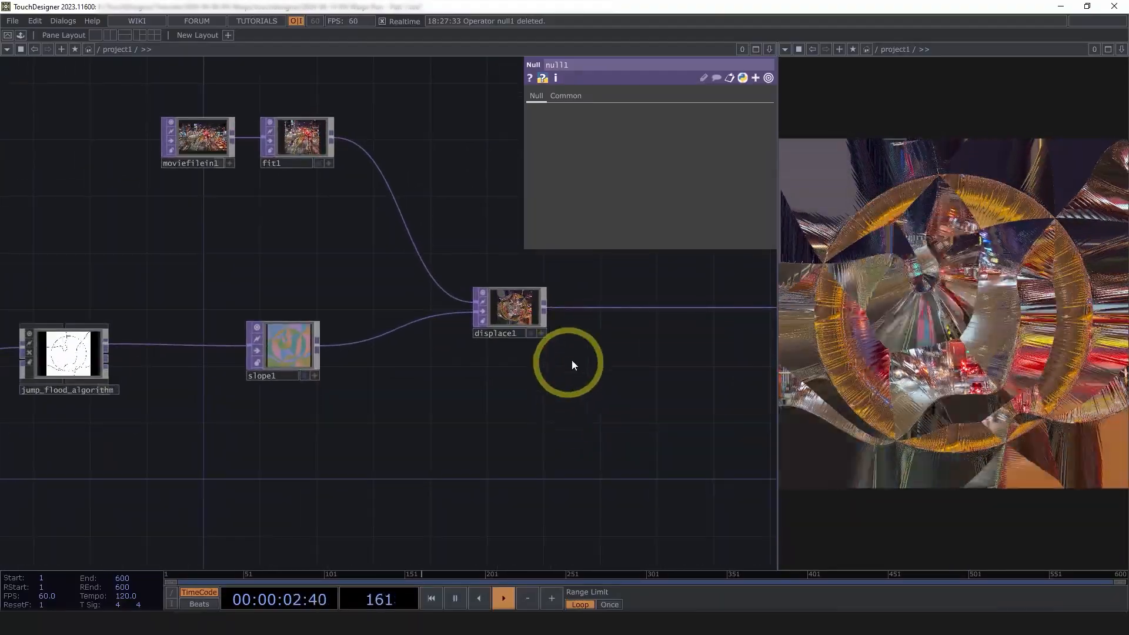
# Select slope1 and view its slope map split into R, G, B and A channels
pyautogui.scroll(2, 586, 356)
pyautogui.click(167, 353)
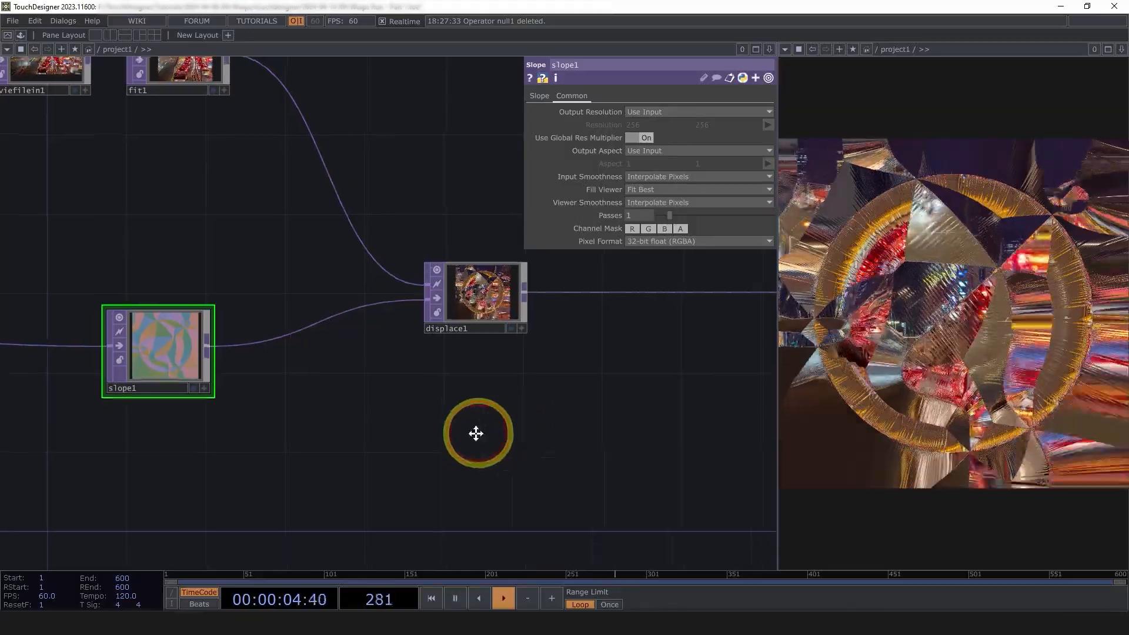
pyautogui.moveTo(477, 434); pyautogui.dragTo(413, 457)
pyautogui.scroll(8, 535, 324)
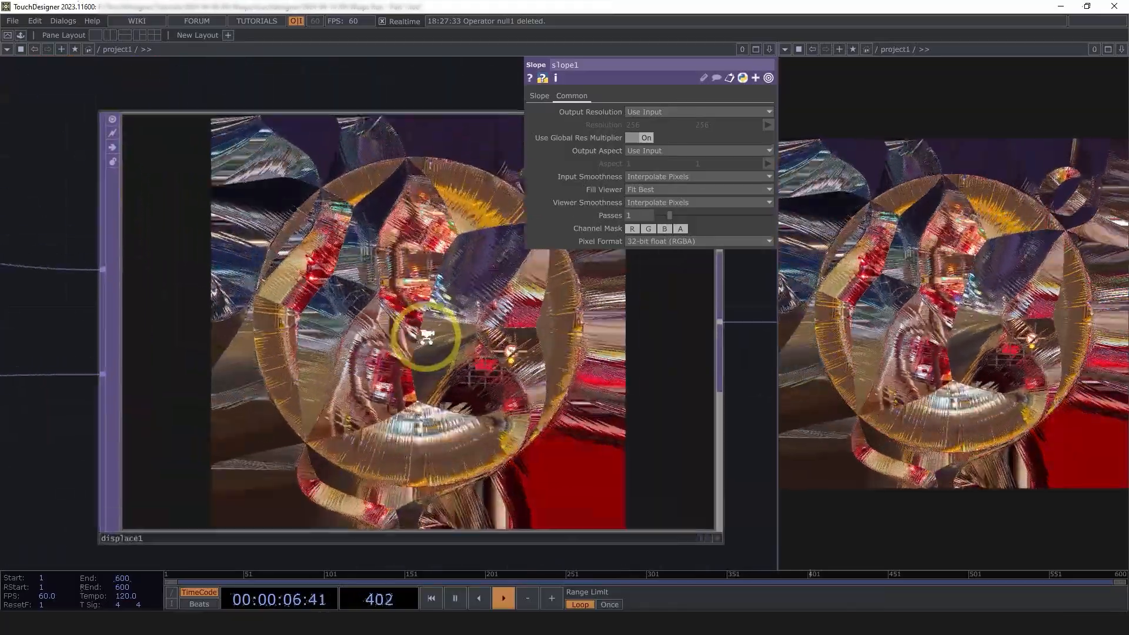
pyautogui.scroll(-8, 430, 342)
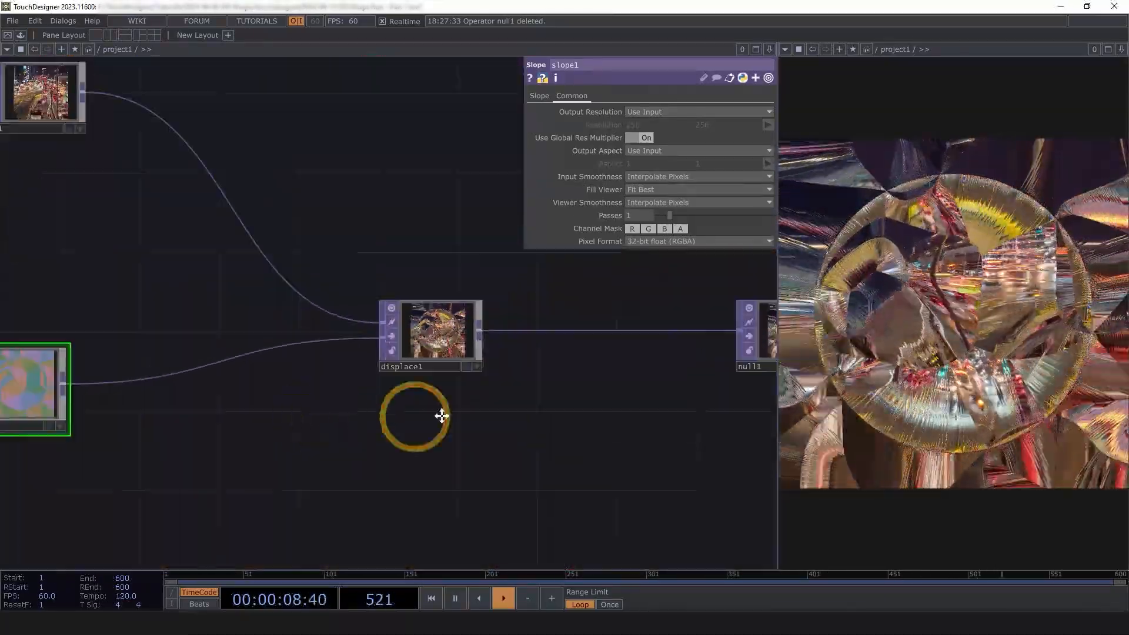
pyautogui.scroll(8, 345, 378)
pyautogui.scroll(3, 215, 267)
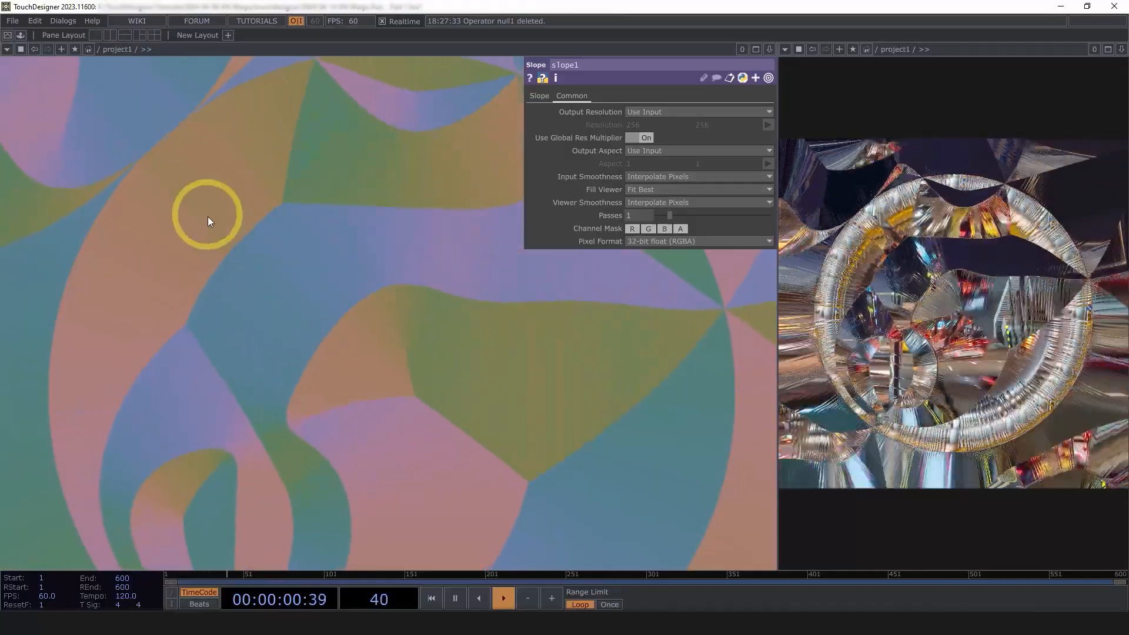
pyautogui.scroll(-5, 265, 253)
pyautogui.scroll(8, 264, 255)
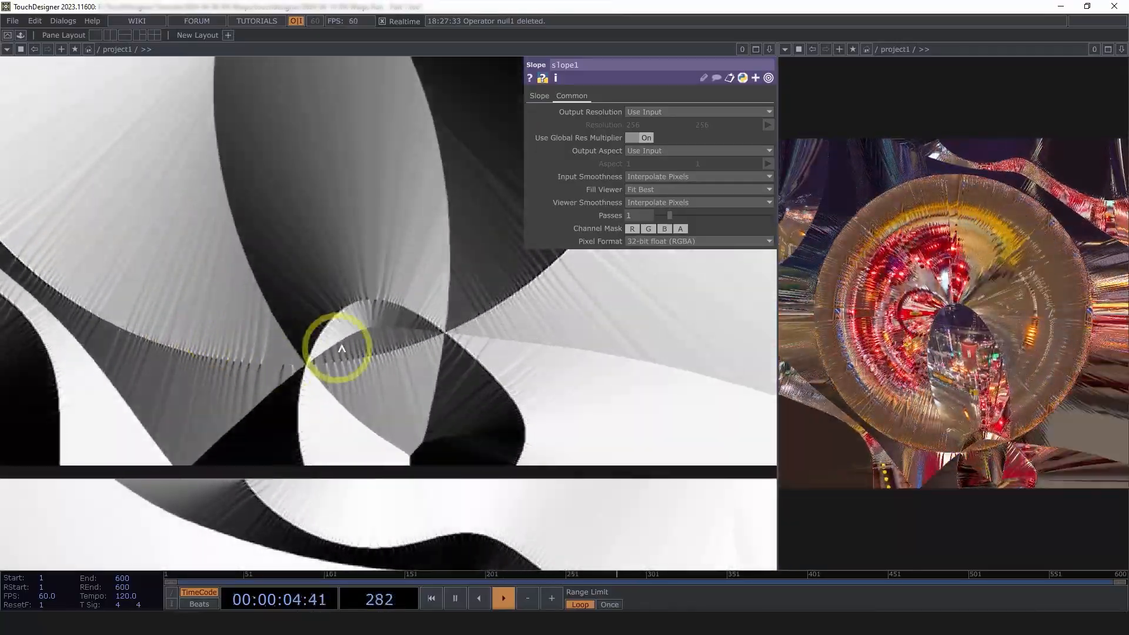
pyautogui.scroll(-1, 228, 312)
pyautogui.scroll(-5, 245, 277)
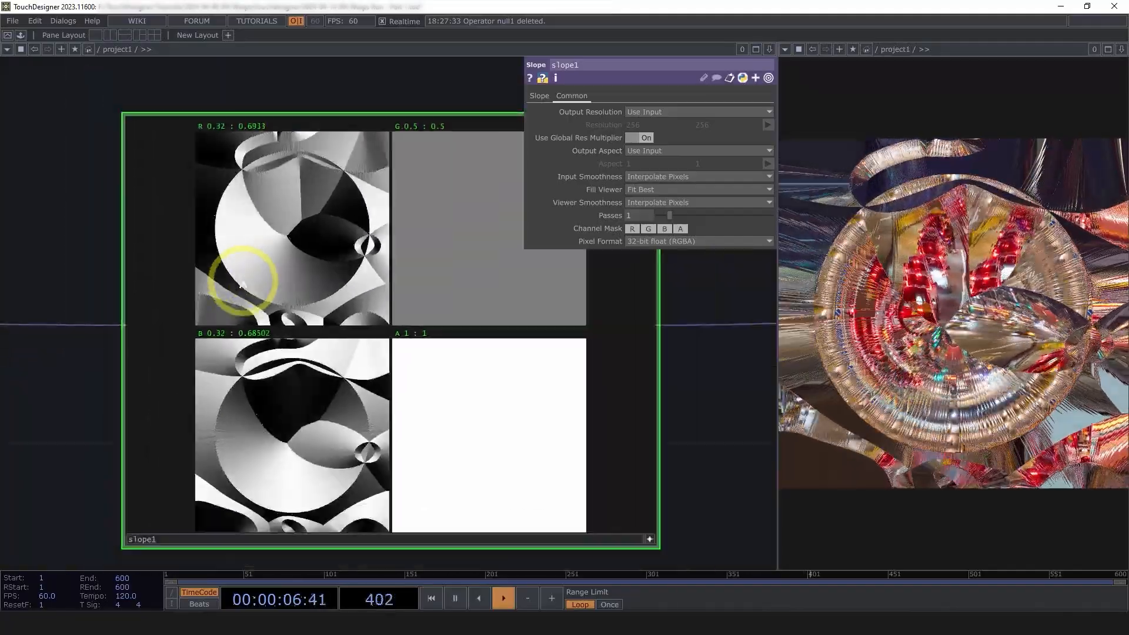
pyautogui.scroll(-6, 403, 360)
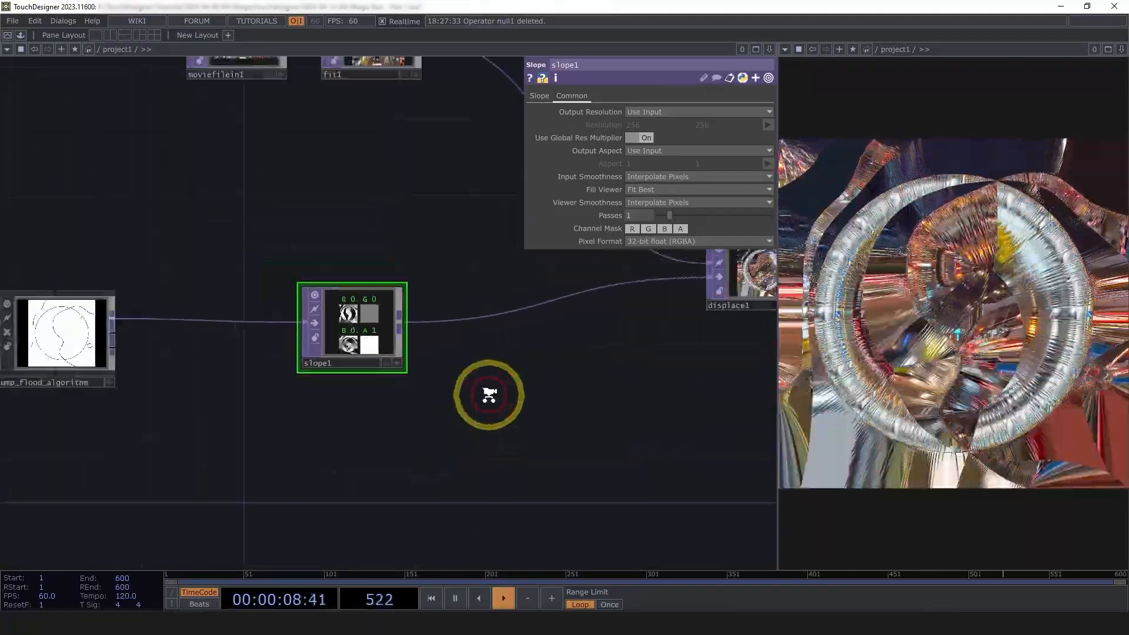
# Move displace1 further right to make room
pyautogui.moveTo(529, 403); pyautogui.dragTo(445, 398)
pyautogui.moveTo(552, 312); pyautogui.dragTo(624, 313)
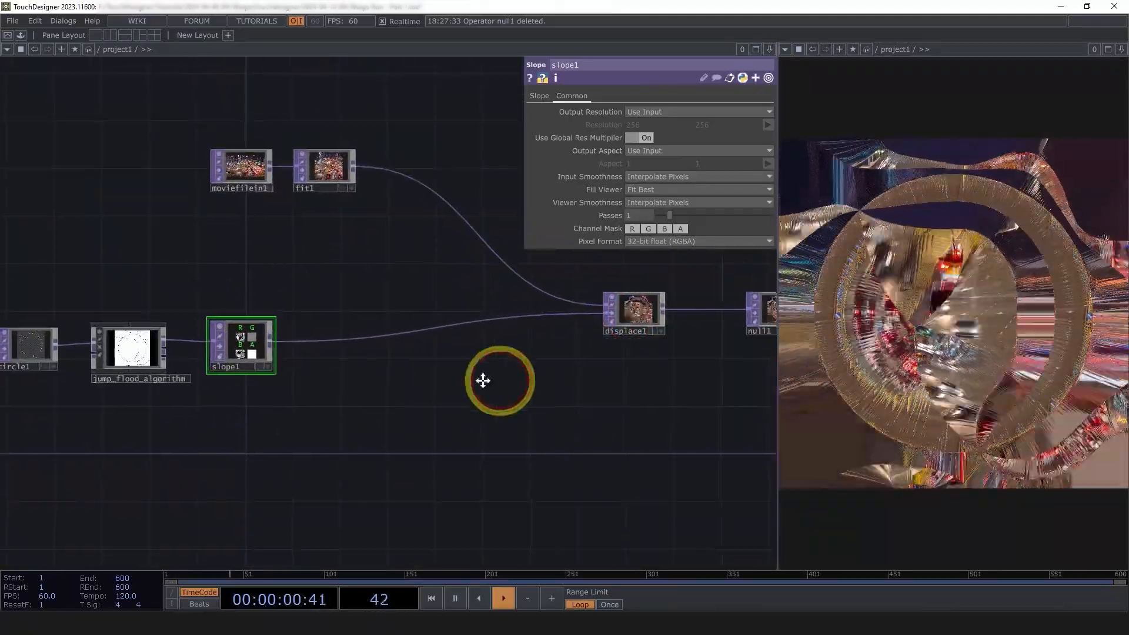
pyautogui.moveTo(500, 381); pyautogui.dragTo(488, 384)
# Insert a Blur TOP between slope1 and displace1 with Filter Size 32
pyautogui.rightClick(258, 343)
pyautogui.write('blu')
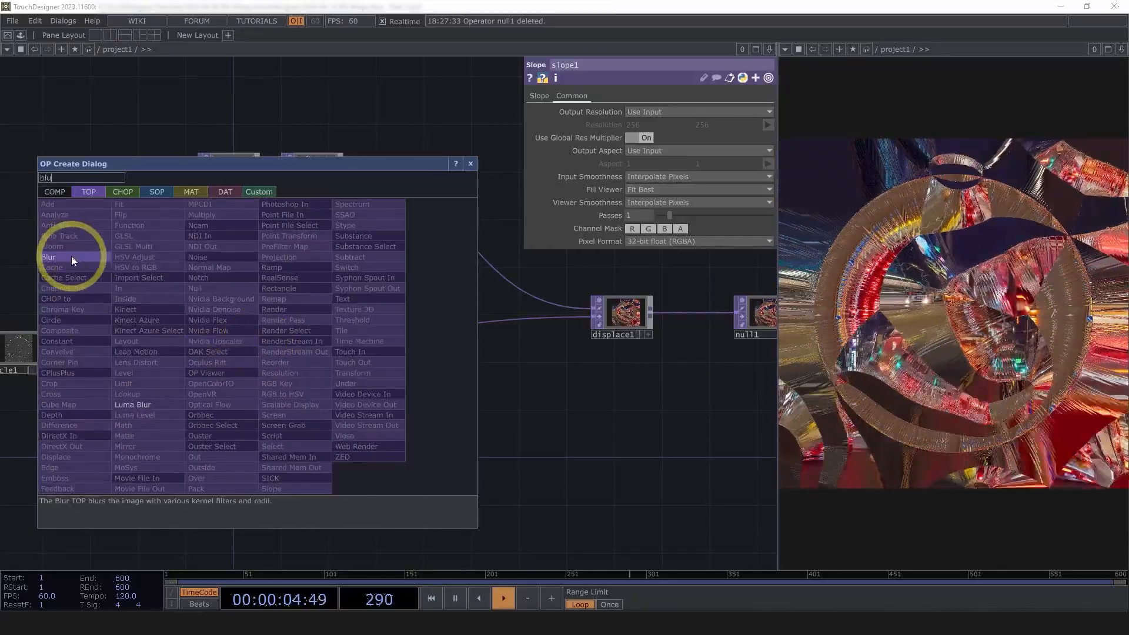
pyautogui.click(71, 259)
pyautogui.click(330, 350)
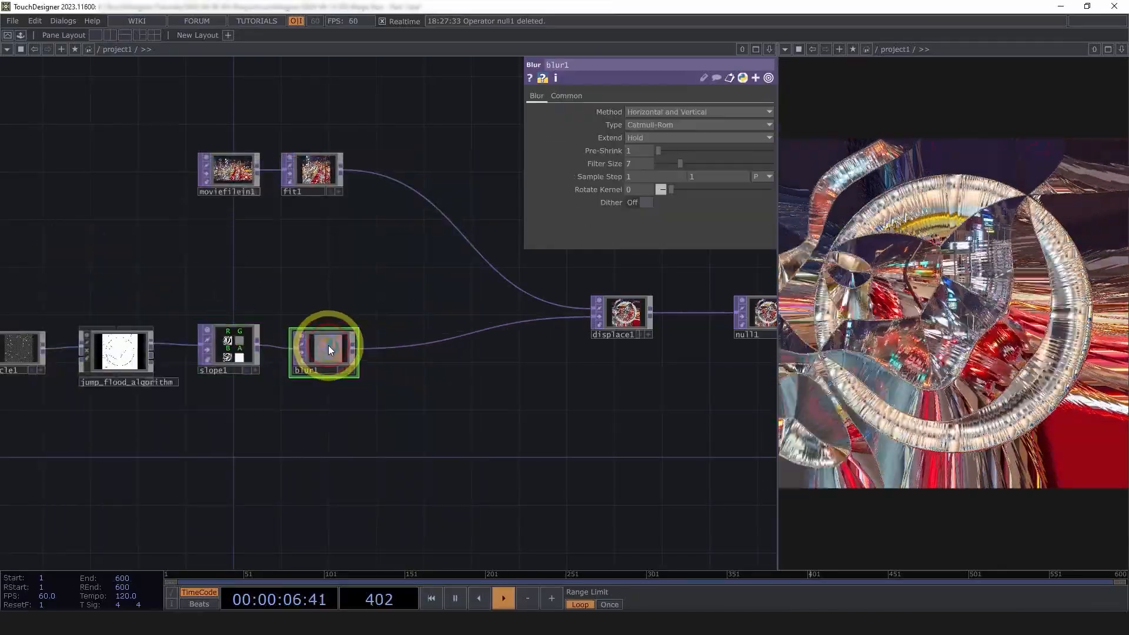
pyautogui.scroll(10, 368, 378)
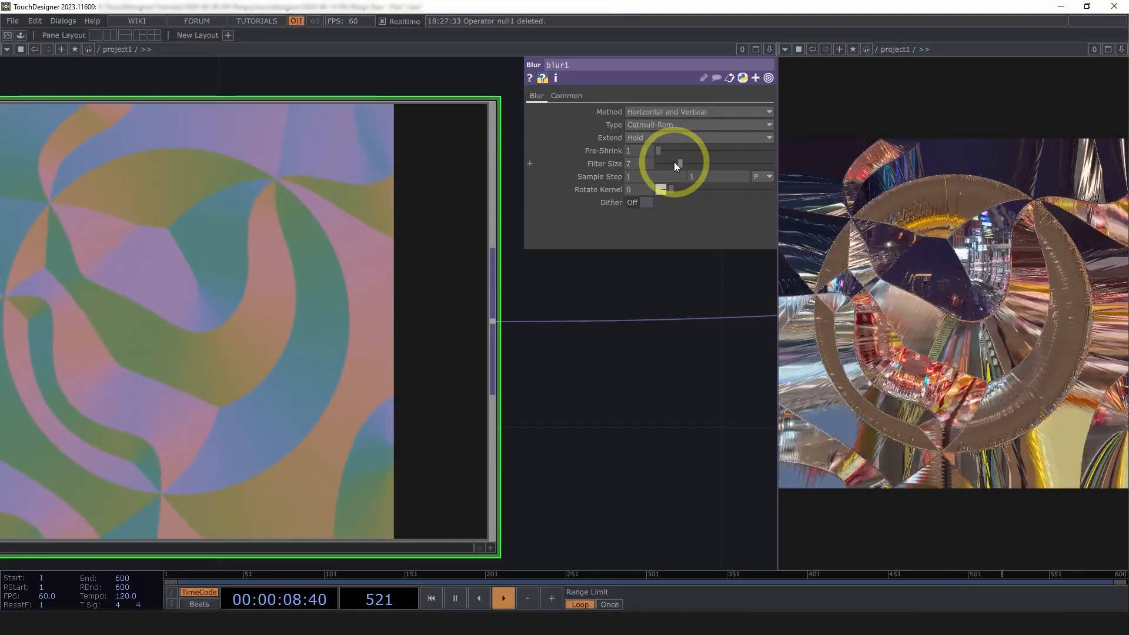
pyautogui.moveTo(675, 164); pyautogui.dragTo(989, 221)
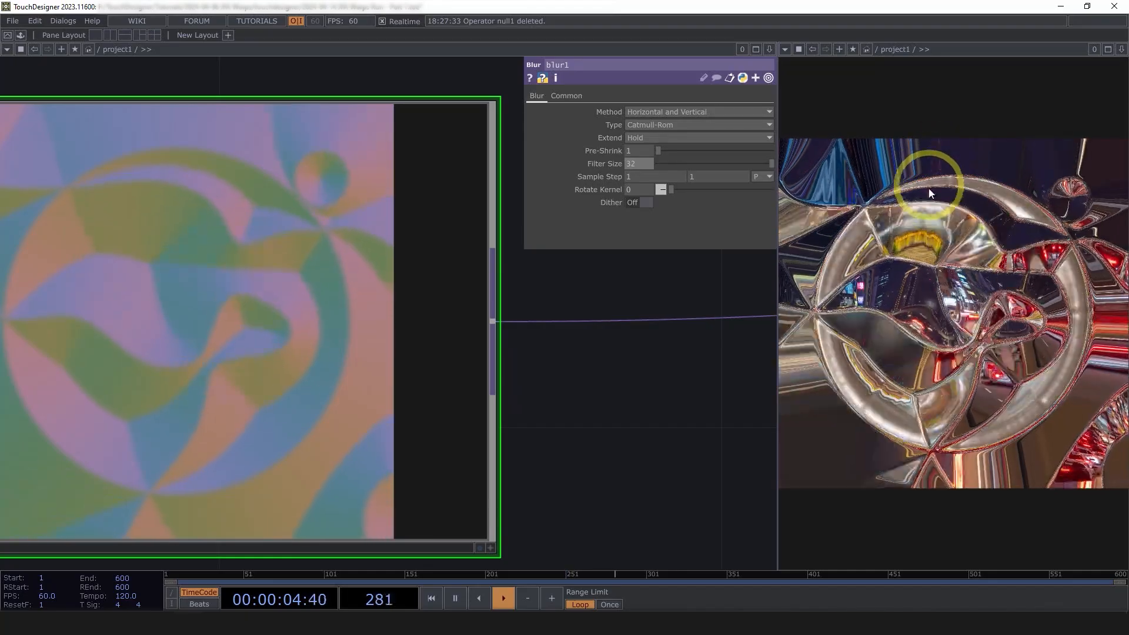
# Check blur1's info and try other filter sizes and pre-shrink, settling on Filter Size 32
pyautogui.moveTo(589, 373); pyautogui.dragTo(469, 373)
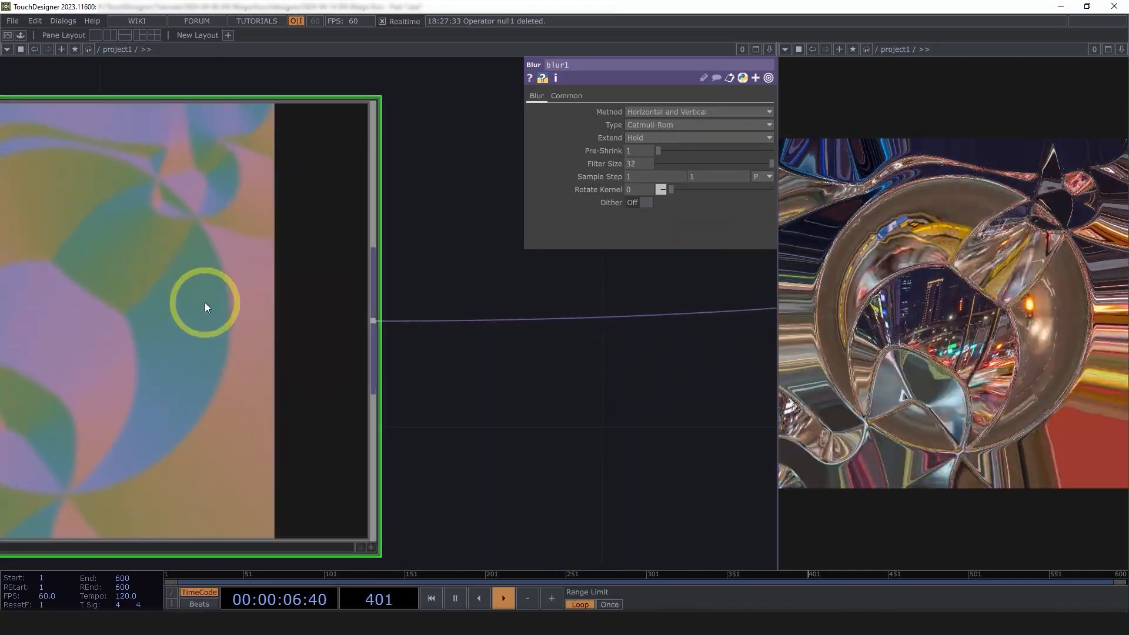
pyautogui.moveTo(204, 302); pyautogui.dragTo(355, 303, button='middle')
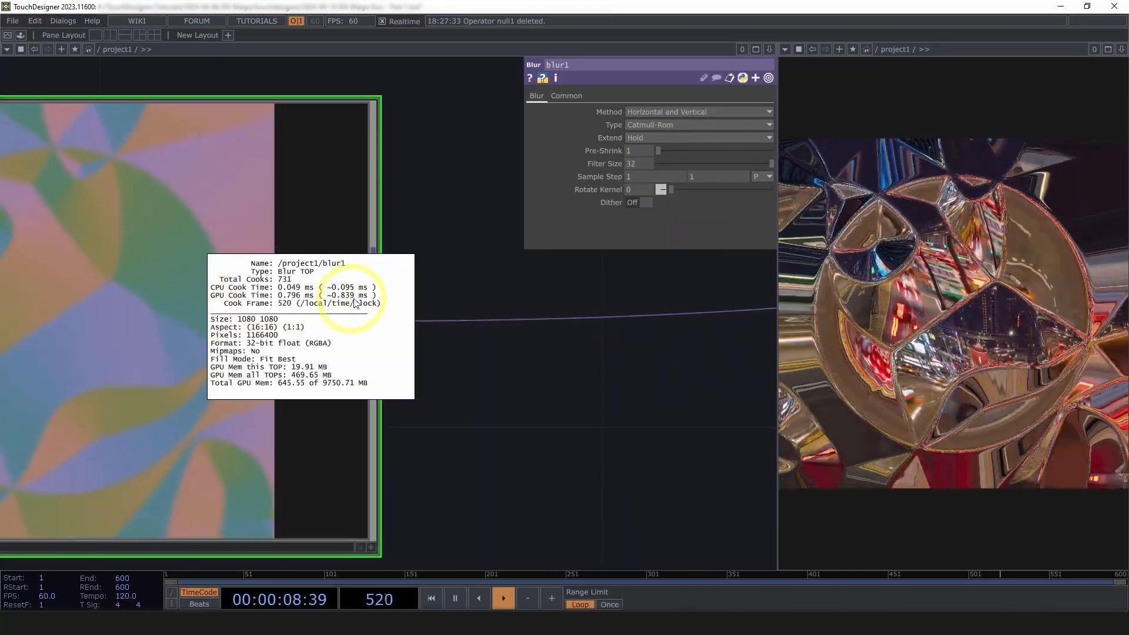
pyautogui.click(580, 303)
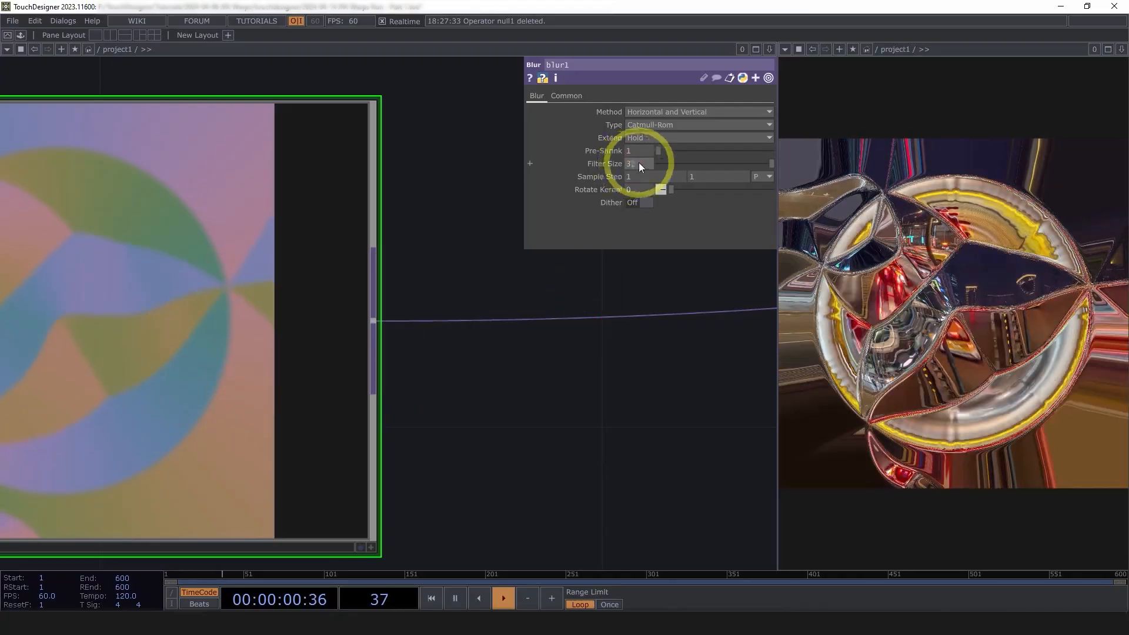
pyautogui.moveTo(639, 164); pyautogui.dragTo(763, 164)
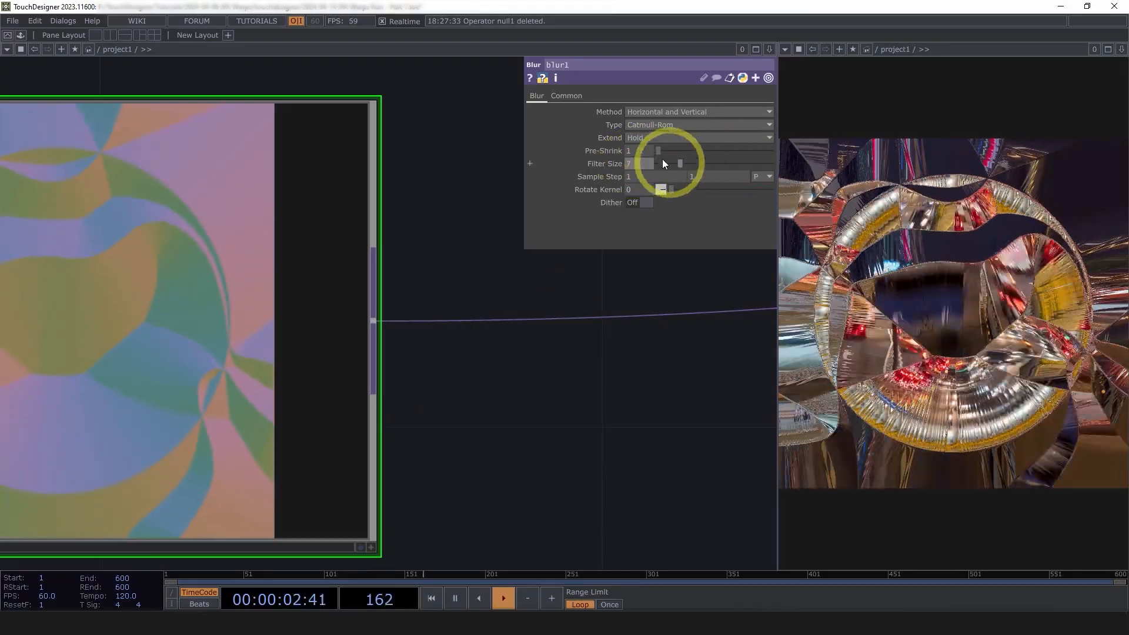
pyautogui.moveTo(658, 151); pyautogui.dragTo(676, 151)
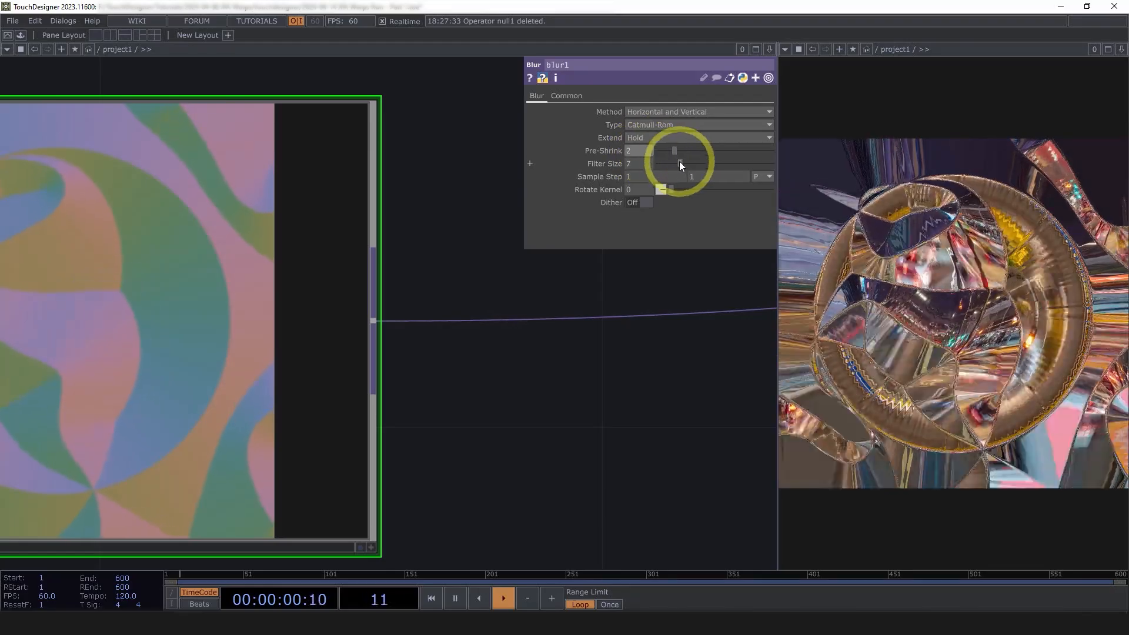
pyautogui.moveTo(680, 162); pyautogui.dragTo(782, 182)
pyautogui.moveTo(610, 254); pyautogui.dragTo(415, 270)
# Review displace1's and blur1's settings
pyautogui.scroll(-5, 400, 277)
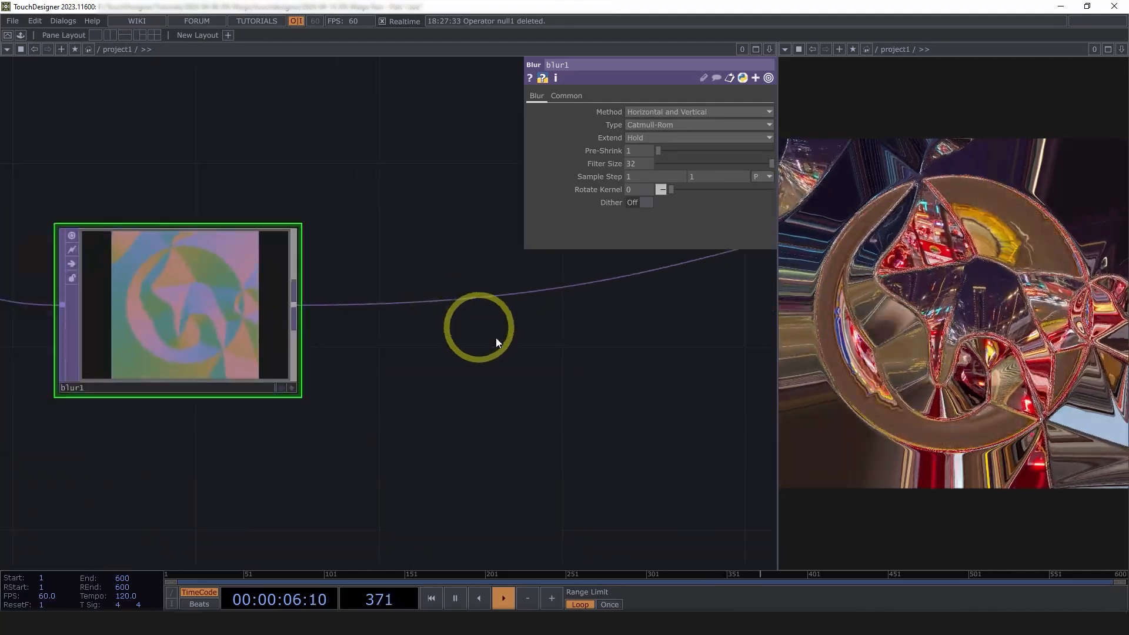
pyautogui.scroll(-6, 411, 375)
pyautogui.click(654, 338)
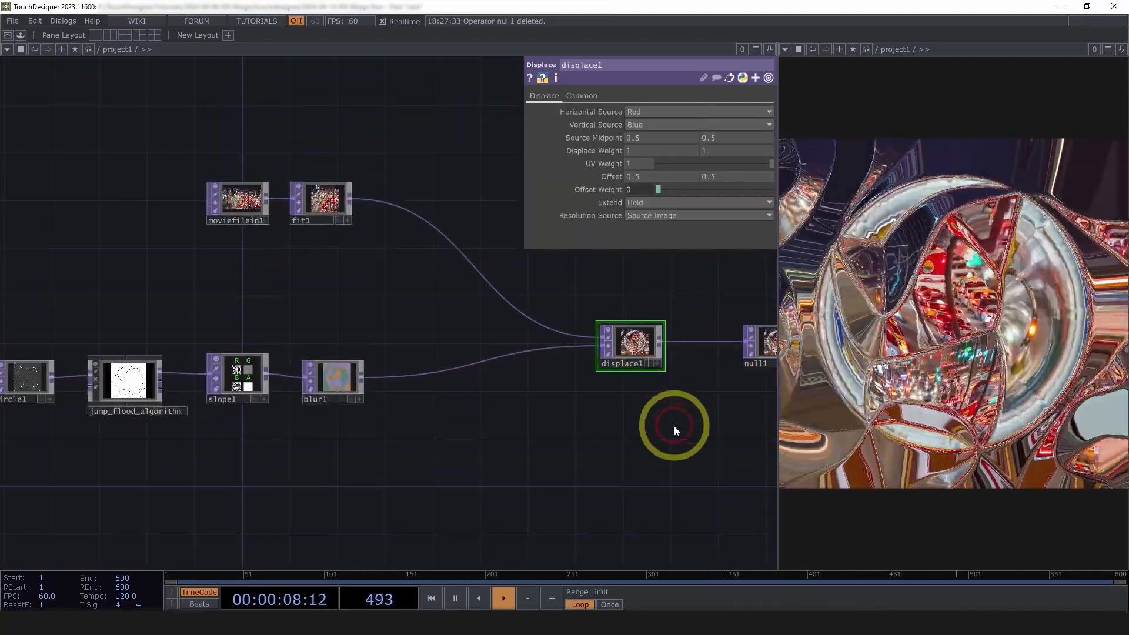
pyautogui.scroll(5, 571, 336)
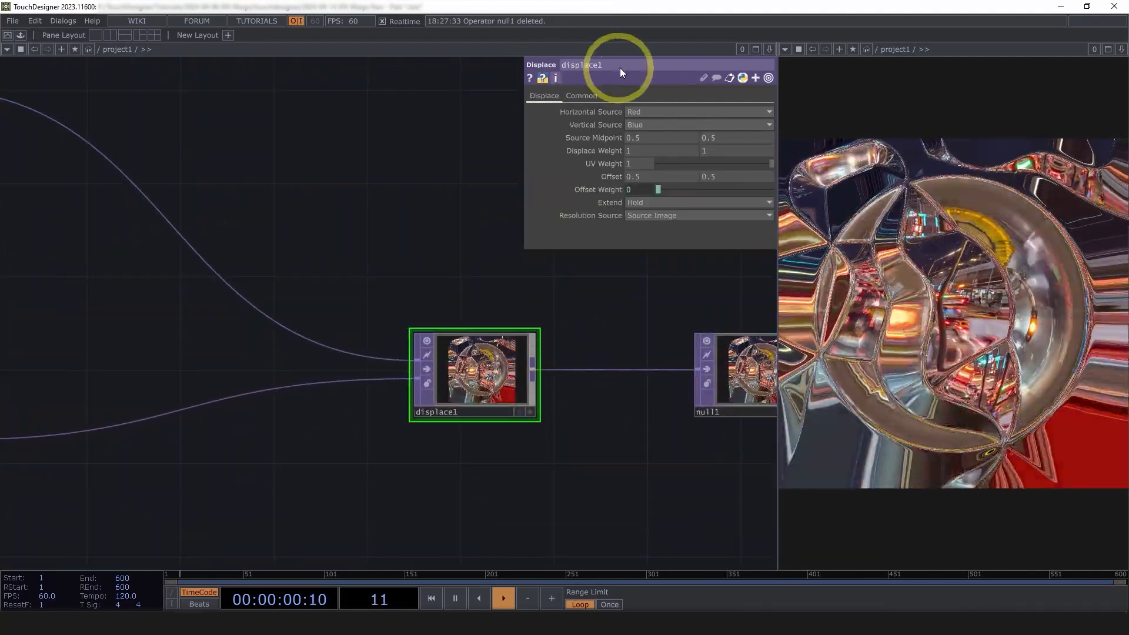
pyautogui.scroll(-3, 677, 427)
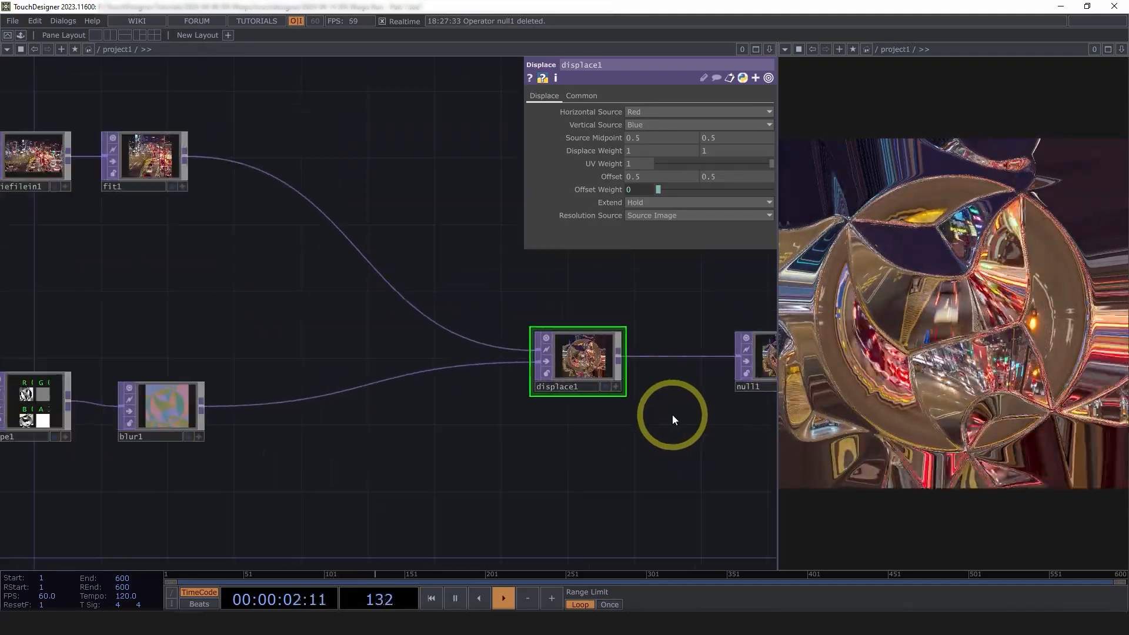
pyautogui.moveTo(187, 409); pyautogui.dragTo(284, 391, button='middle')
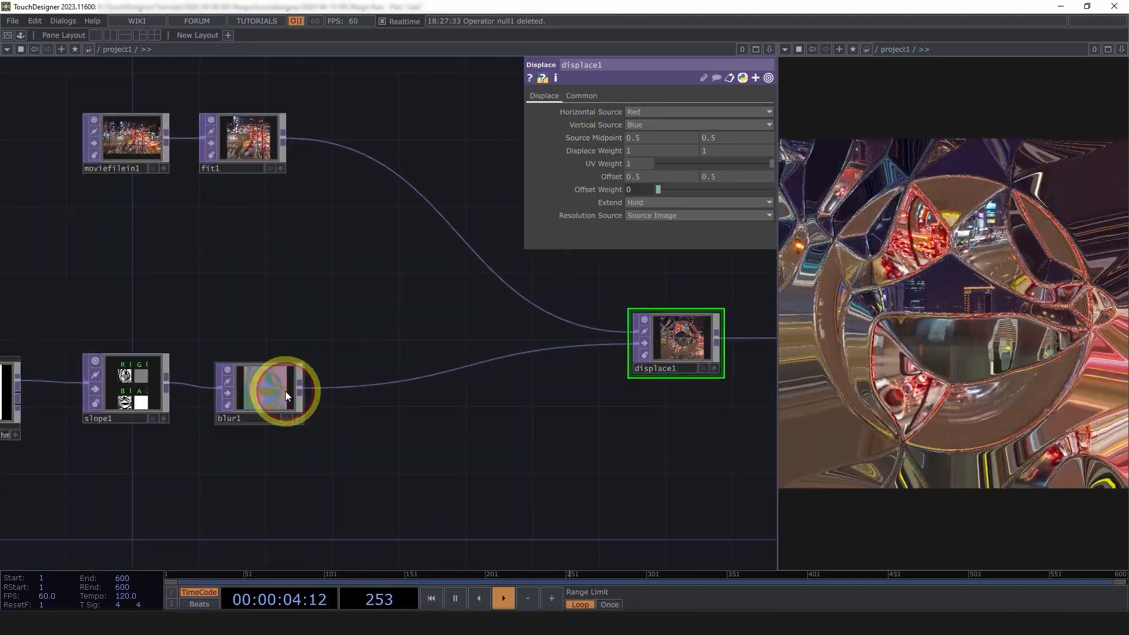
pyautogui.click(285, 390)
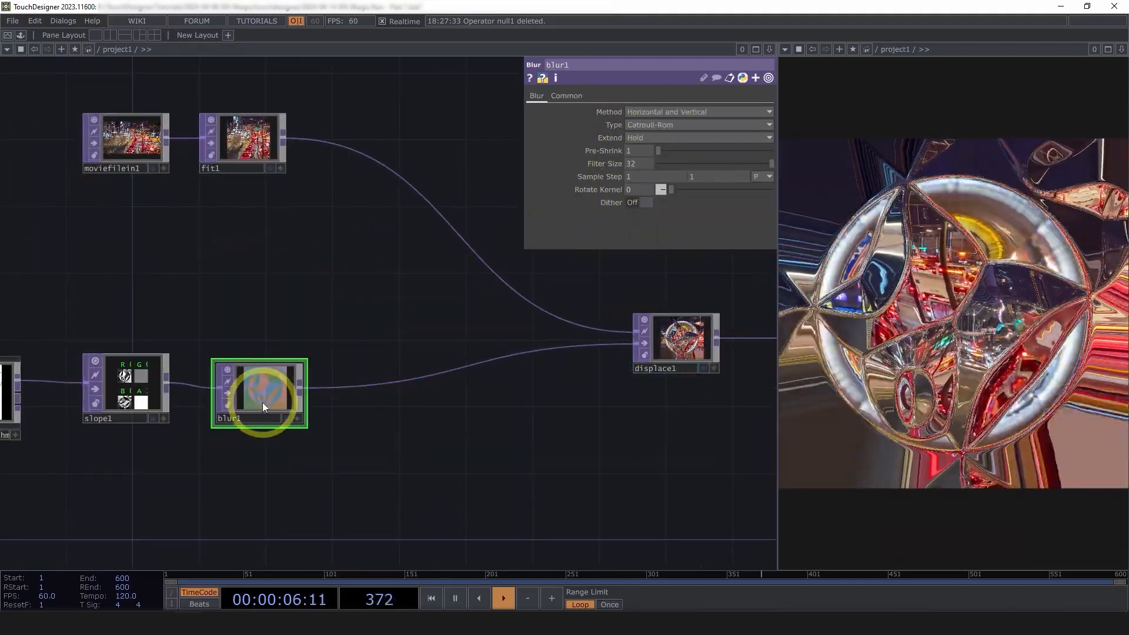
# Select displace1 and lower its Displace Weight with the value ladder
pyautogui.click(135, 394)
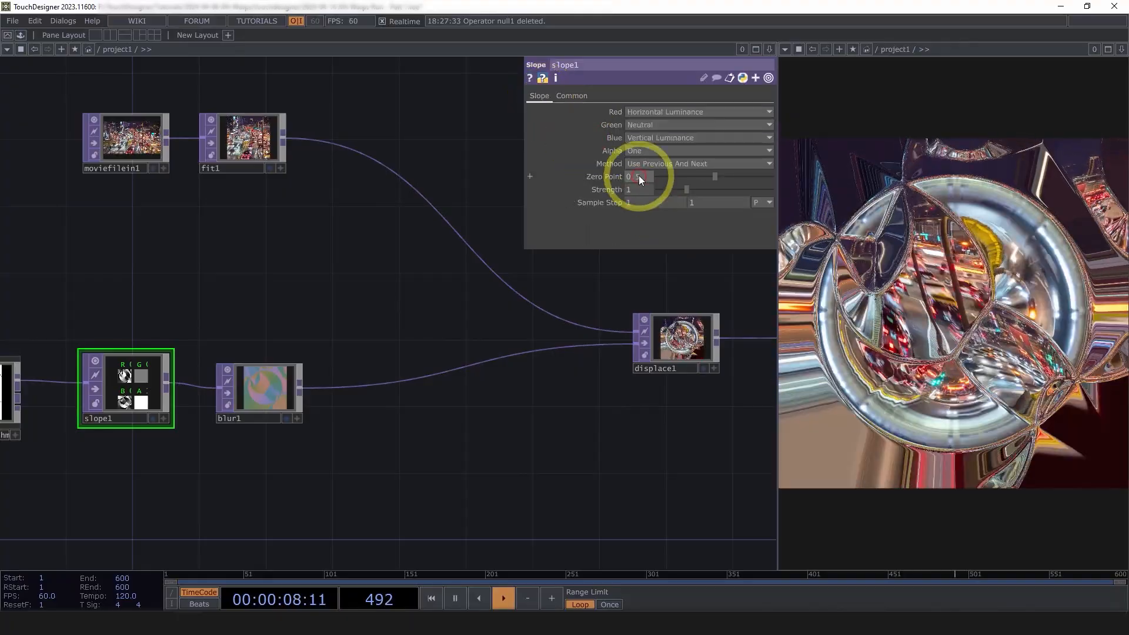
pyautogui.click(683, 334)
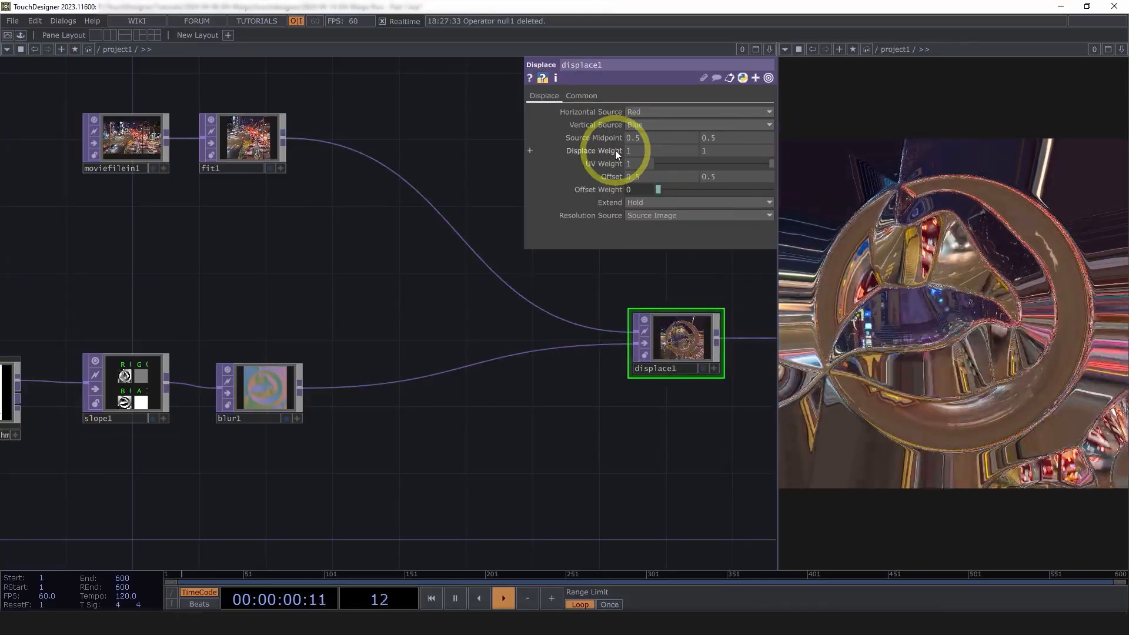
pyautogui.moveTo(616, 150); pyautogui.dragTo(395, 137, button='middle')
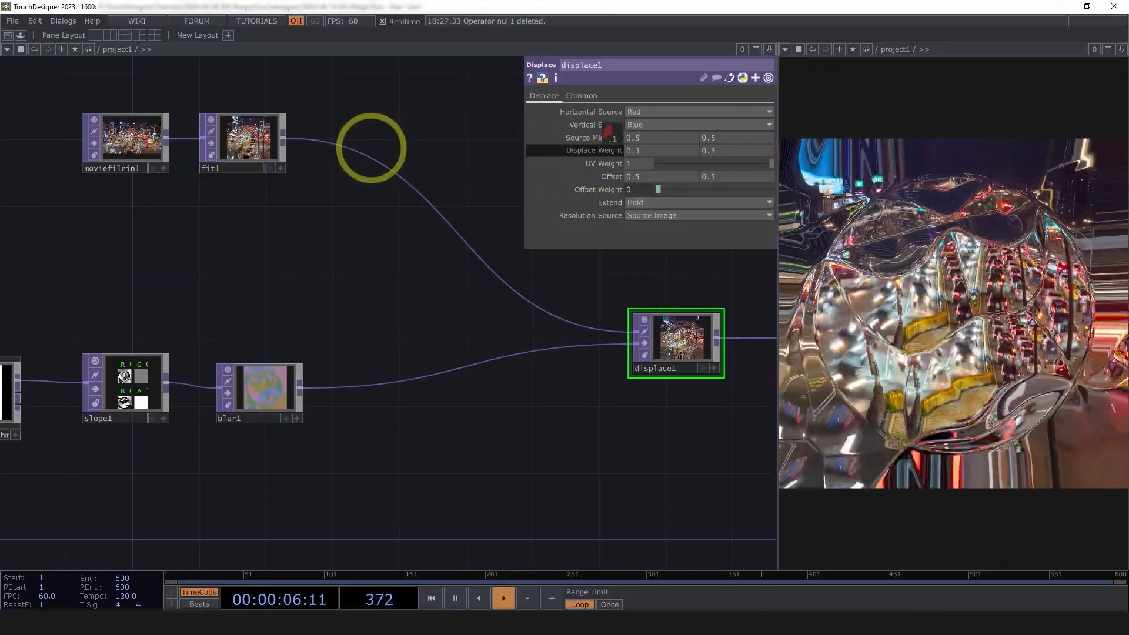
pyautogui.moveTo(609, 150); pyautogui.dragTo(642, 164, button='middle')
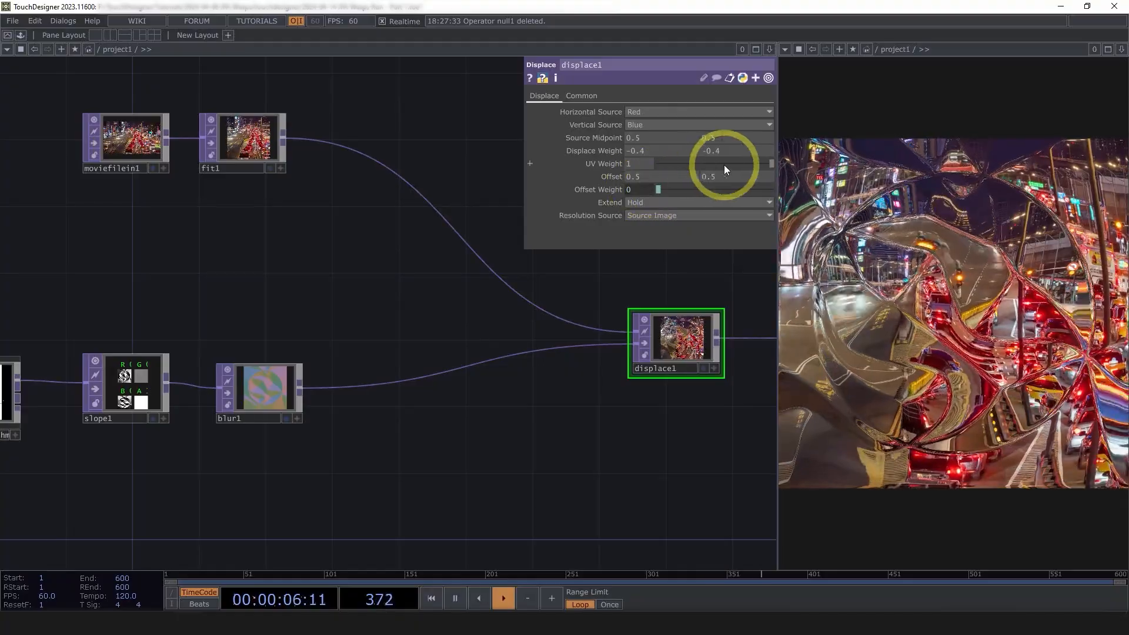
# Set UV Weight to 1.5 and both Displace Weights to -0.5
pyautogui.moveTo(635, 166); pyautogui.dragTo(469, 154, button='middle')
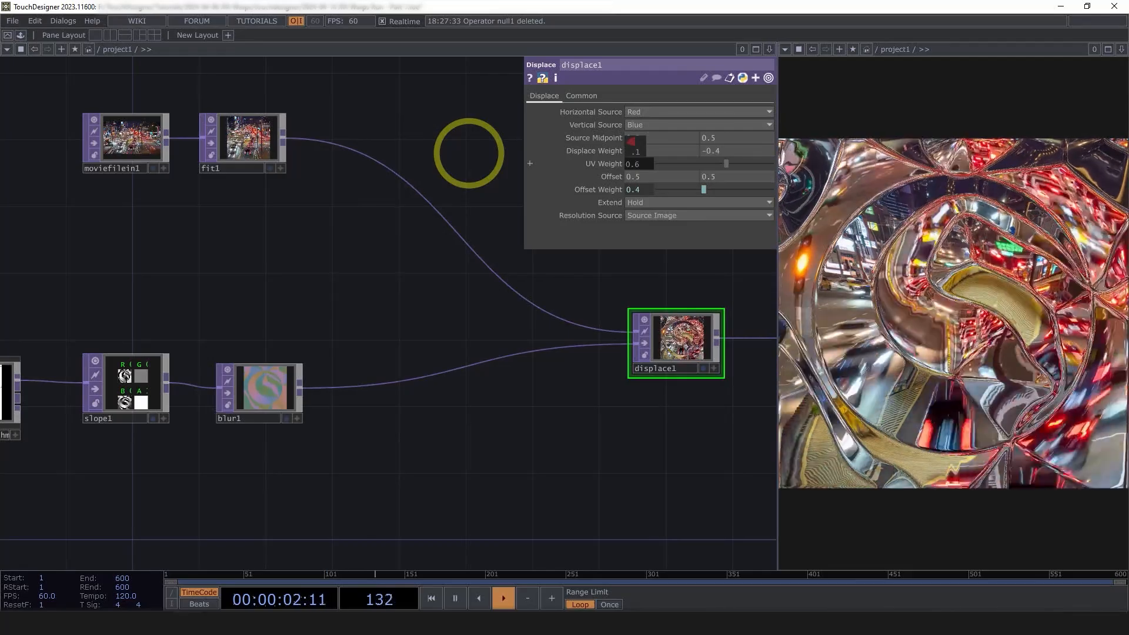
pyautogui.moveTo(727, 164); pyautogui.dragTo(1018, 177)
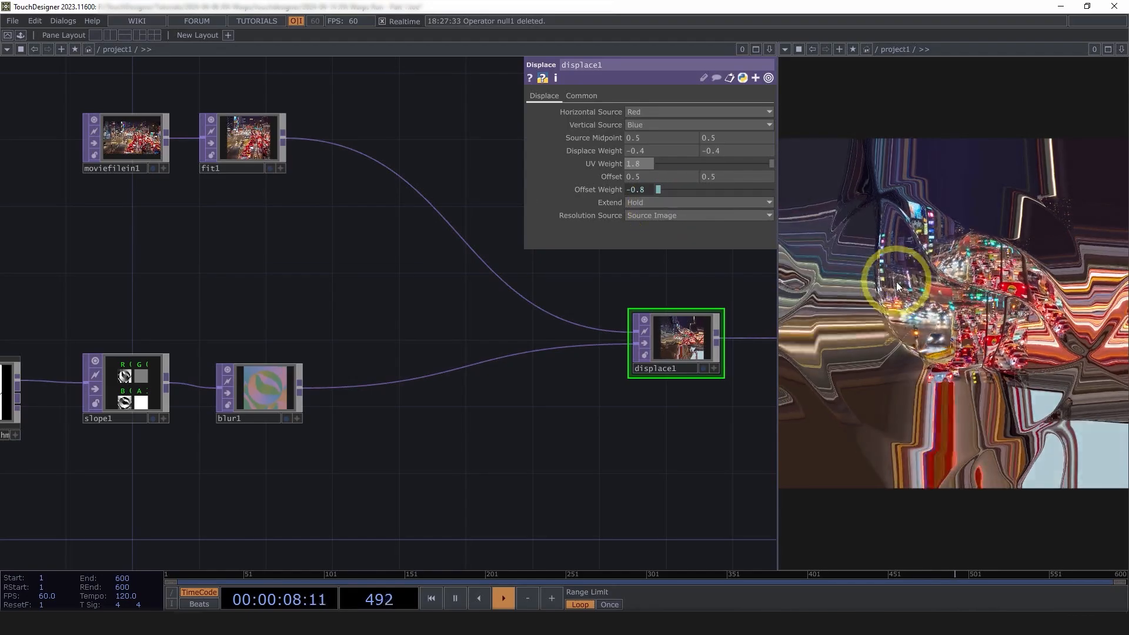
pyautogui.moveTo(613, 164); pyautogui.dragTo(527, 156, button='middle')
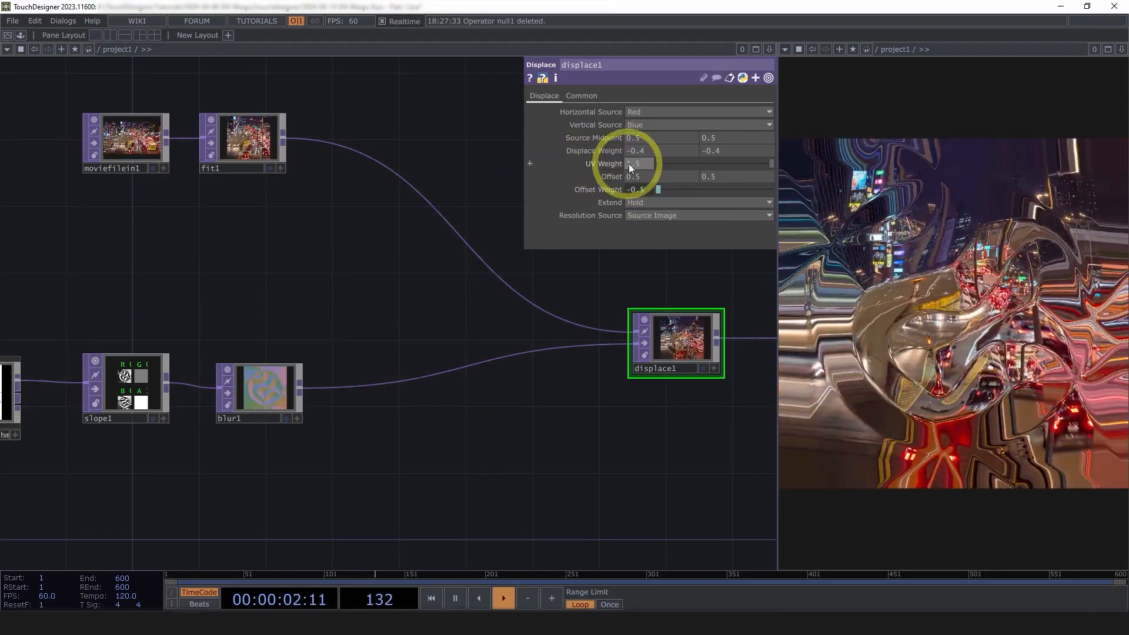
pyautogui.moveTo(611, 150); pyautogui.dragTo(648, 157, button='middle')
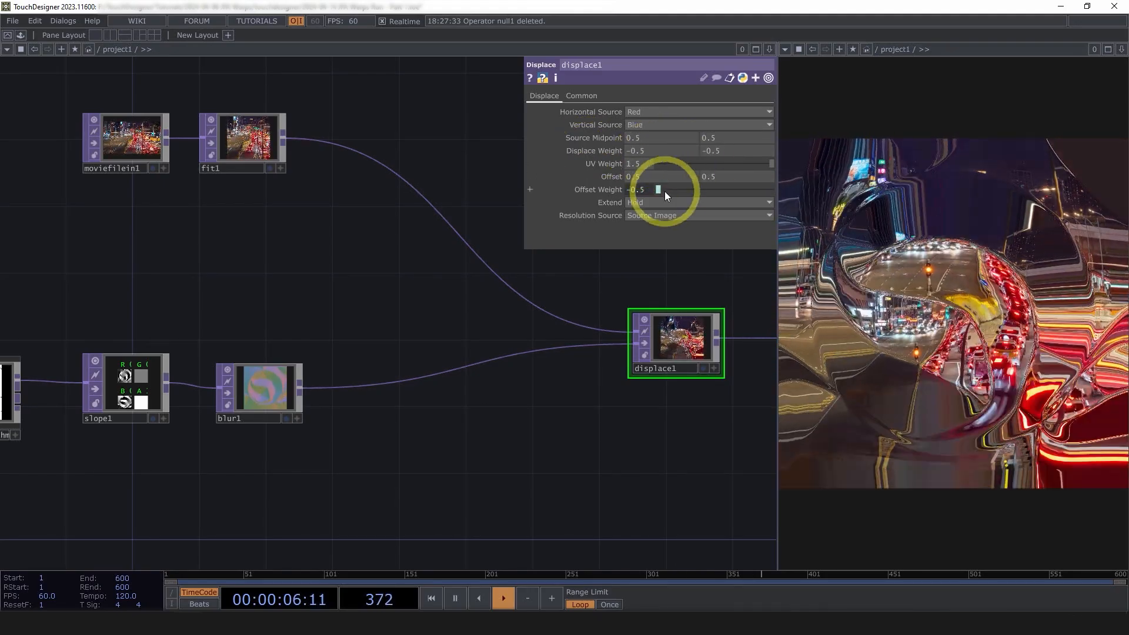
pyautogui.click(647, 204)
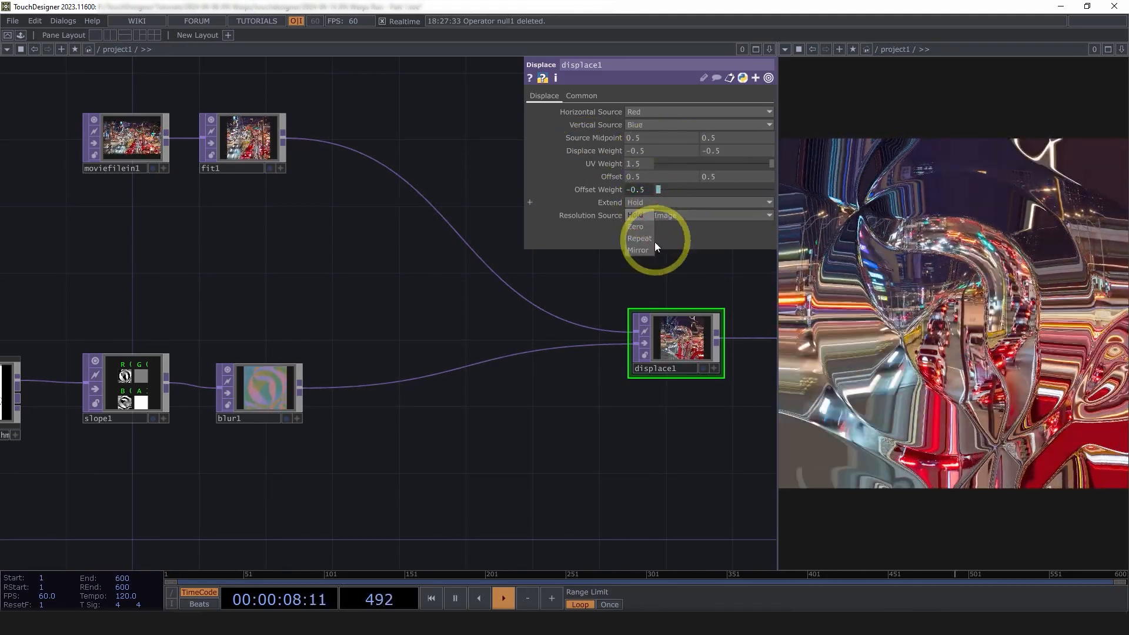
# Try Mirror, then Zero, as displace1's Extend mode for the areas beyond the edges
pyautogui.click(645, 250)
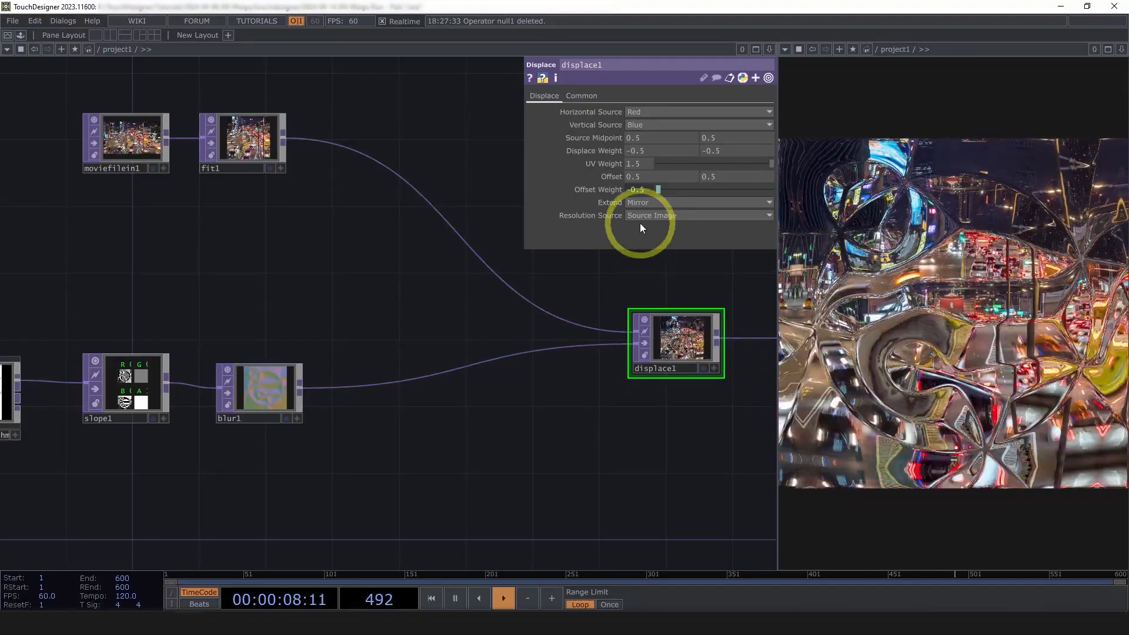
pyautogui.click(641, 203)
pyautogui.click(640, 227)
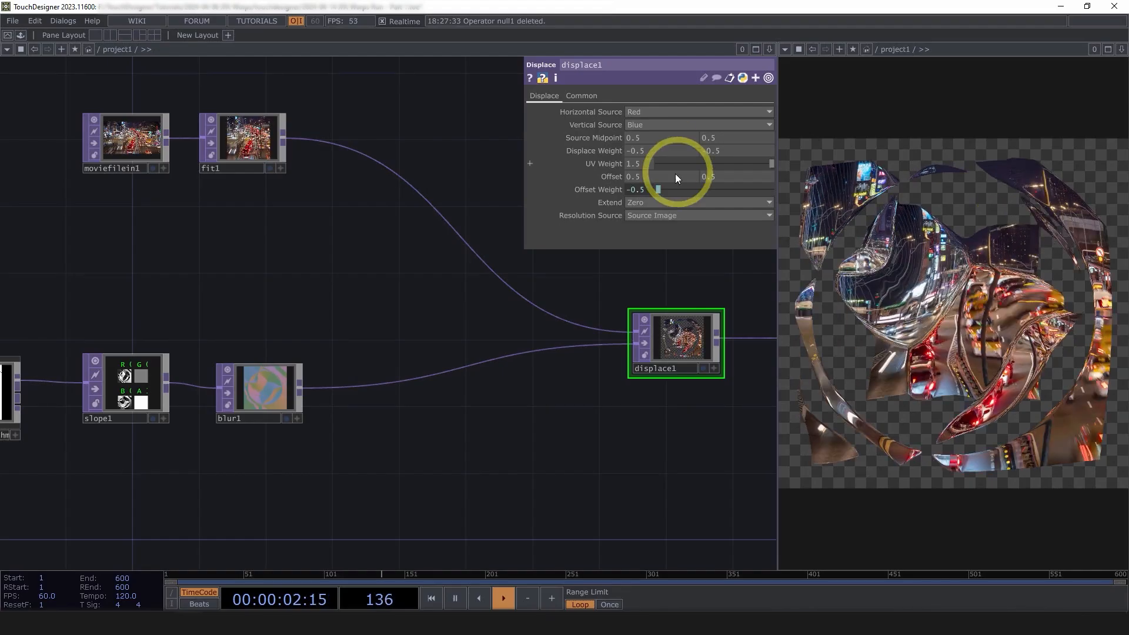
# Compare a lower UV Weight, restore it to 1.5, and set Extend back to Mirror
pyautogui.moveTo(614, 165); pyautogui.dragTo(250, 165, button='middle')
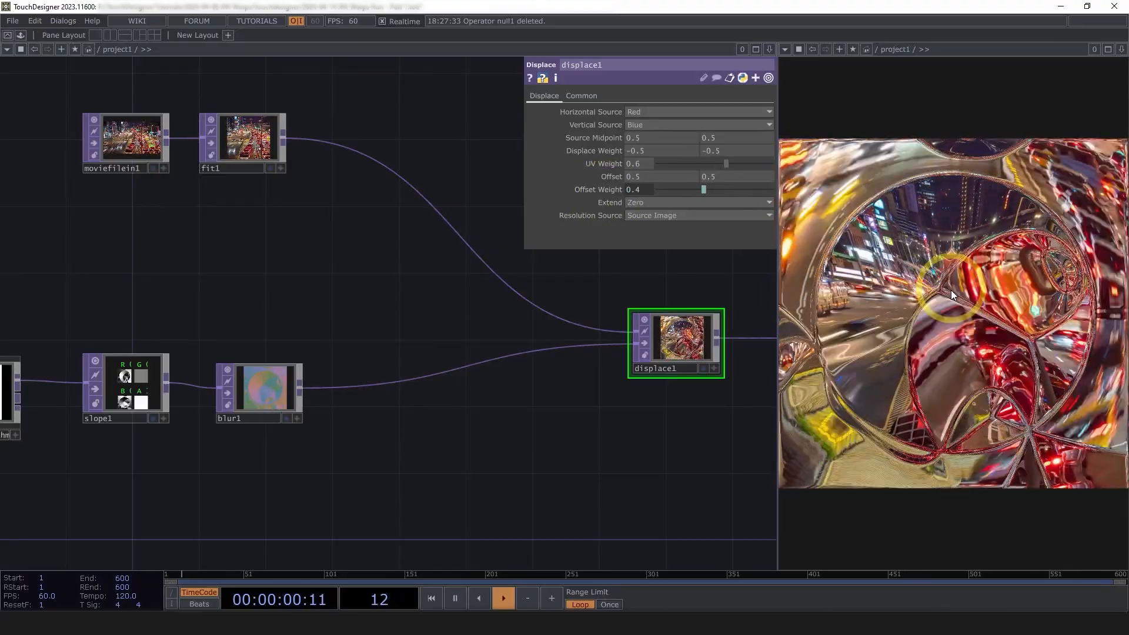
pyautogui.moveTo(595, 163); pyautogui.dragTo(915, 164, button='middle')
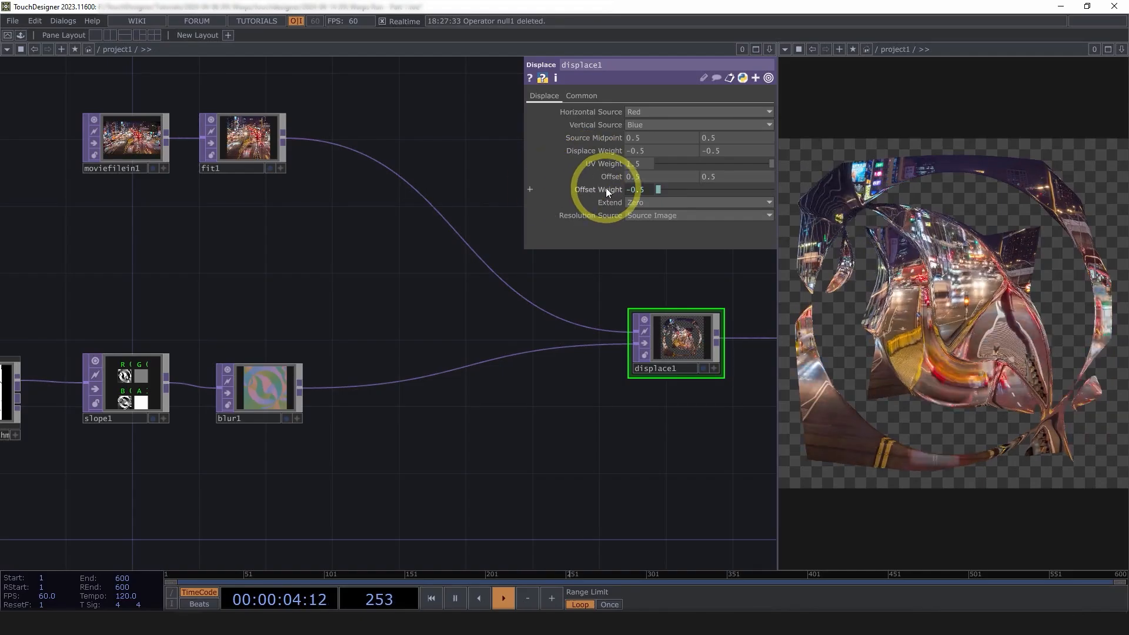
pyautogui.click(638, 202)
pyautogui.click(639, 250)
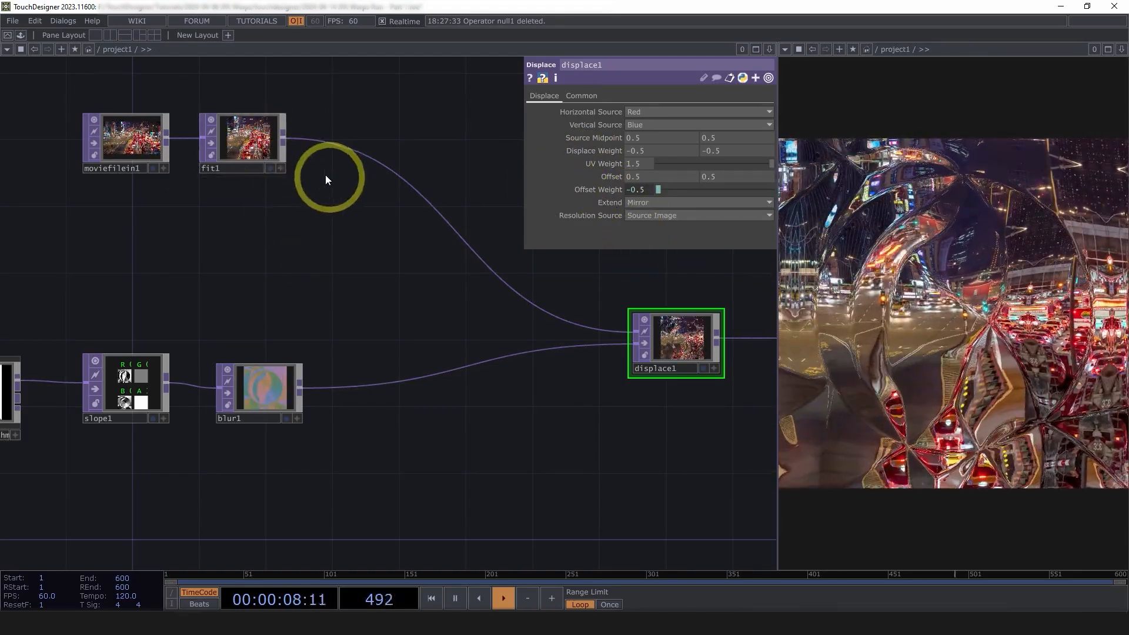
# Check fit1's info and pan the network to bring null1 into view
pyautogui.middleClick(247, 141)
pyautogui.moveTo(675, 362); pyautogui.dragTo(585, 362)
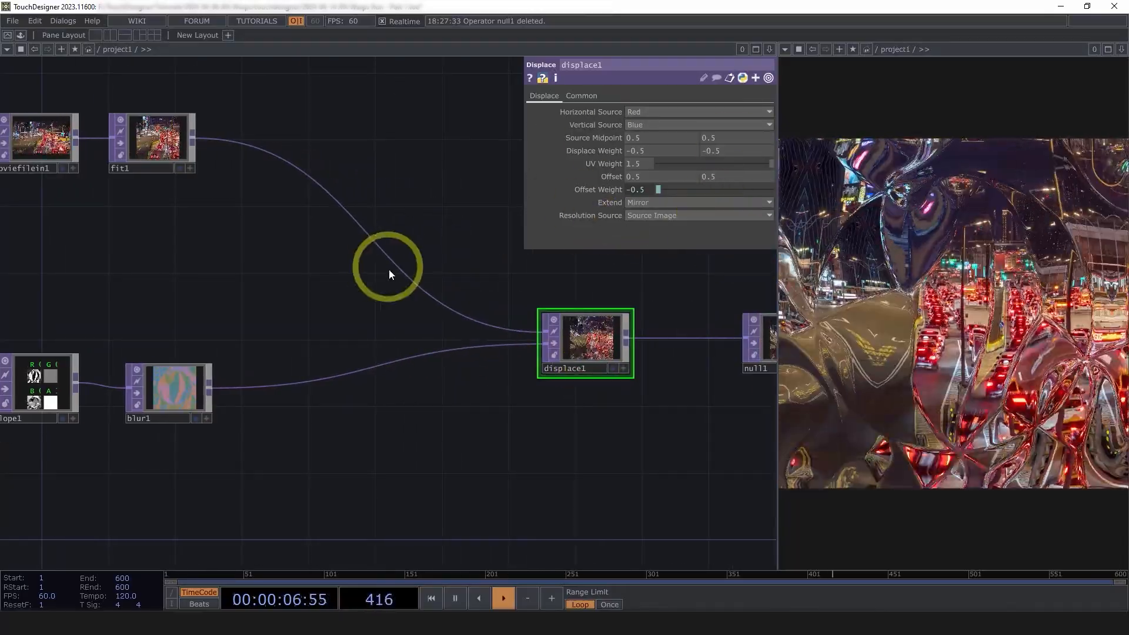
pyautogui.moveTo(390, 283); pyautogui.dragTo(473, 308)
pyautogui.moveTo(495, 438); pyautogui.dragTo(535, 357)
# Box-select displace1 and null1 and drag them further to the right
pyautogui.moveTo(520, 412); pyautogui.dragTo(459, 411)
pyautogui.scroll(-2, 457, 411)
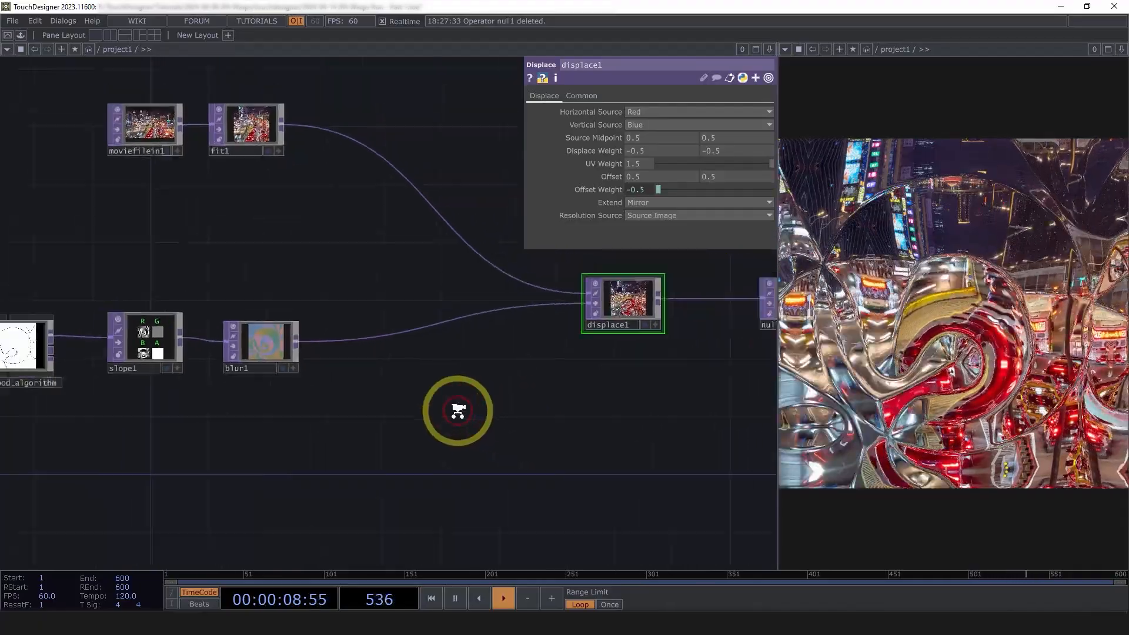
pyautogui.moveTo(588, 434); pyautogui.dragTo(340, 434)
pyautogui.moveTo(552, 458); pyautogui.dragTo(316, 322, button='right')
pyautogui.moveTo(355, 322); pyautogui.dragTo(525, 356)
pyautogui.moveTo(543, 415); pyautogui.dragTo(715, 411)
pyautogui.scroll(4, 240, 373)
pyautogui.scroll(3, 170, 322)
pyautogui.scroll(2, 202, 285)
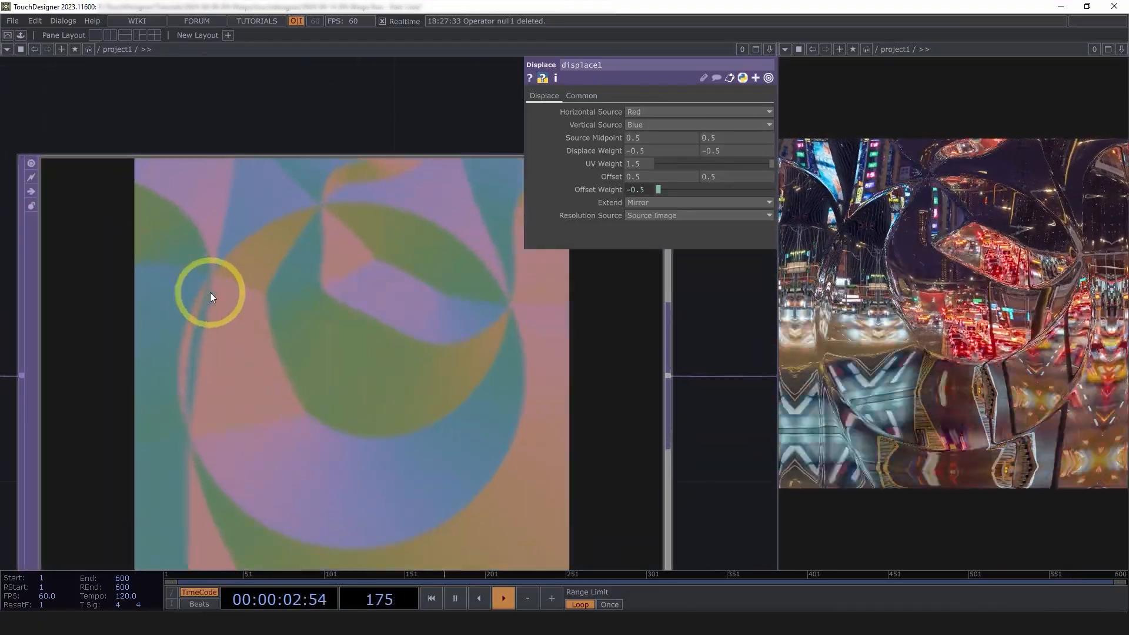
pyautogui.scroll(-1, 197, 267)
pyautogui.scroll(-5, 285, 330)
# Pan and zoom along the node chain from blur1 back to displace1
pyautogui.moveTo(698, 459); pyautogui.dragTo(398, 438)
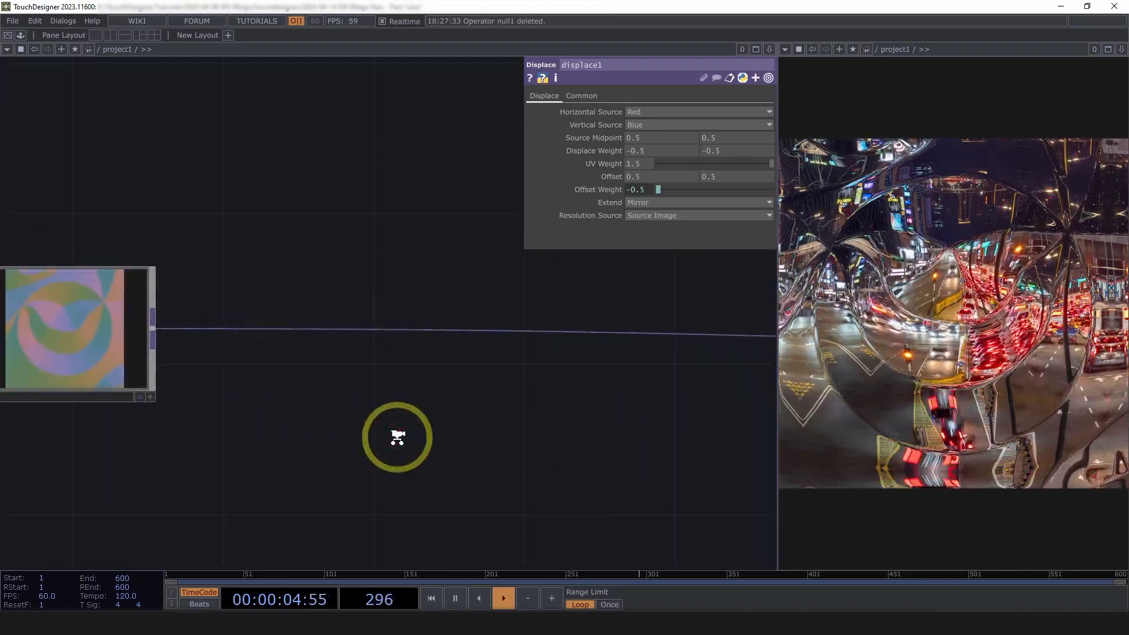
pyautogui.scroll(-1, 405, 438)
pyautogui.moveTo(450, 398); pyautogui.dragTo(347, 391)
pyautogui.scroll(-5, 584, 373)
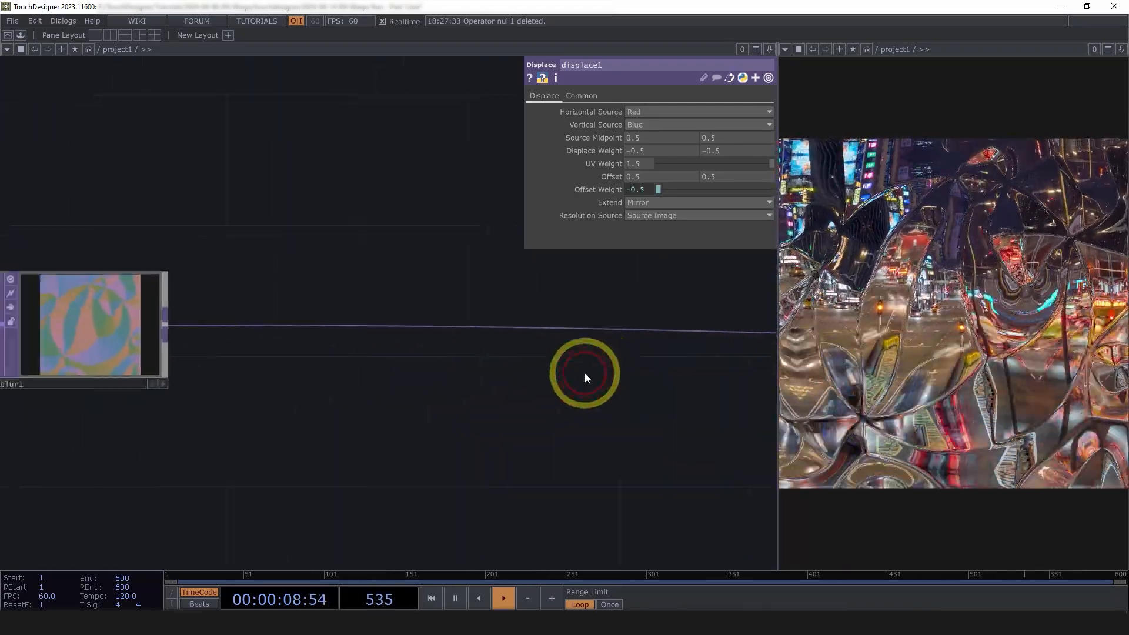
pyautogui.scroll(8, 194, 353)
pyautogui.scroll(4, 252, 309)
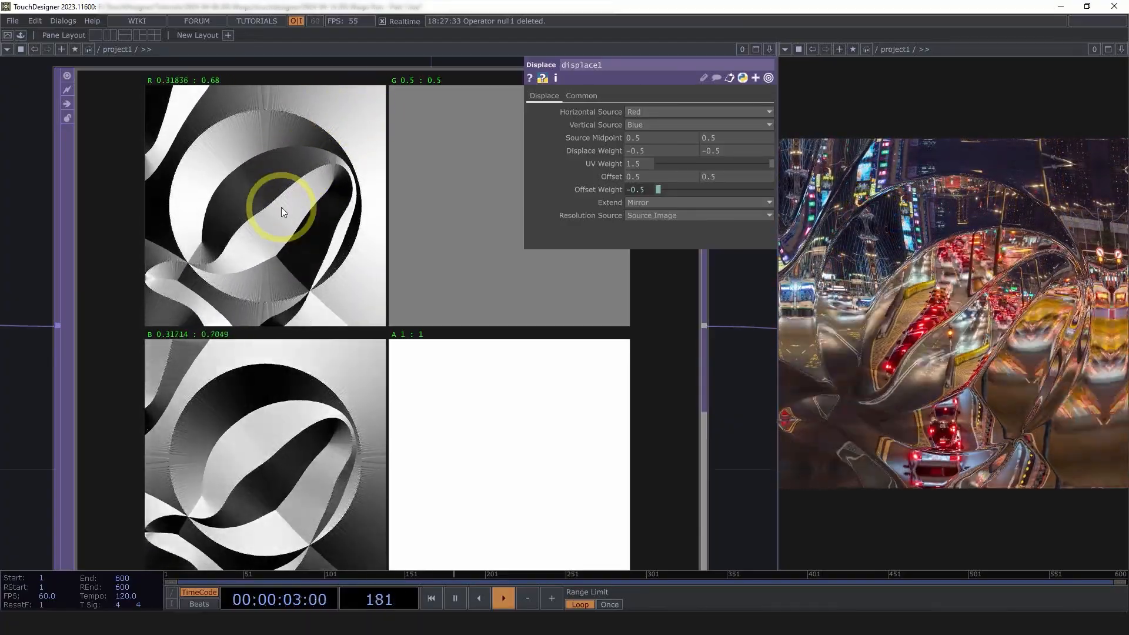
pyautogui.scroll(-6, 282, 207)
pyautogui.scroll(6, 256, 270)
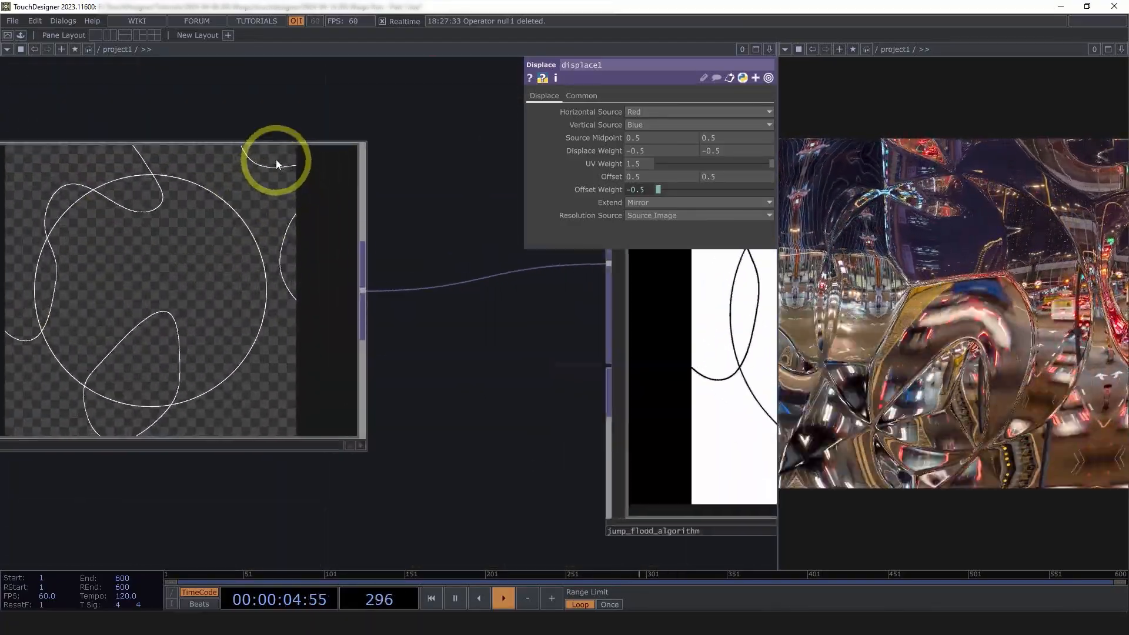
pyautogui.moveTo(503, 260); pyautogui.dragTo(170, 291)
pyautogui.scroll(-5, 171, 291)
pyautogui.moveTo(441, 450); pyautogui.dragTo(62, 442)
pyautogui.moveTo(245, 436); pyautogui.dragTo(8, 425)
pyautogui.scroll(-3, 8, 425)
# Reselect displace1 and null1 and drop them up and right, clear of blur1
pyautogui.moveTo(420, 438); pyautogui.dragTo(142, 391)
pyautogui.scroll(-3, 141, 390)
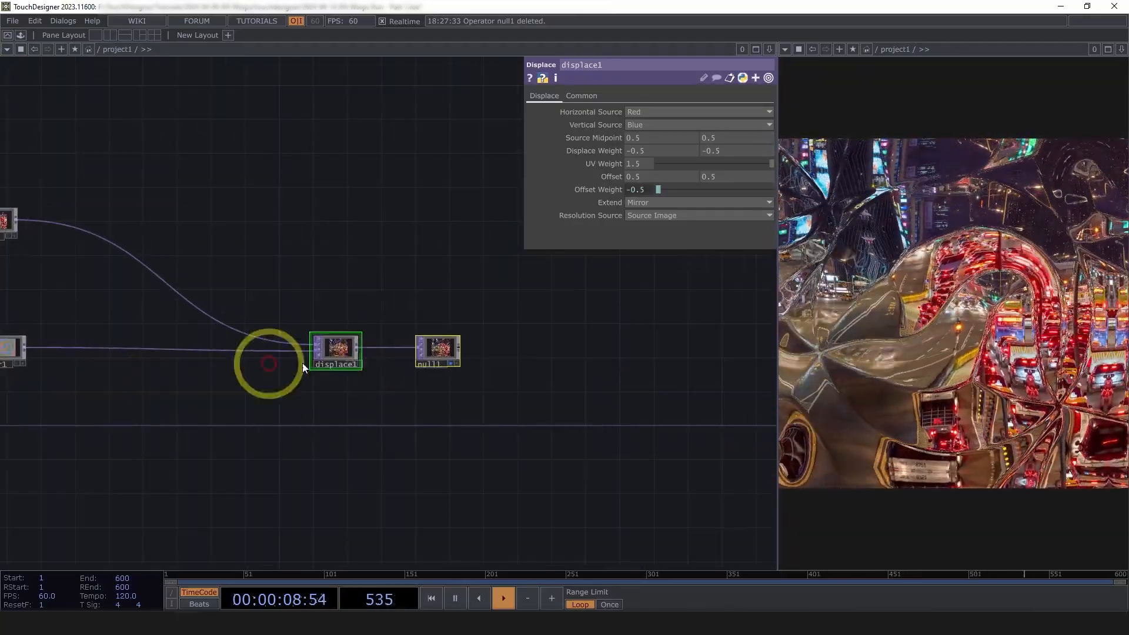
pyautogui.moveTo(553, 422); pyautogui.dragTo(333, 339, button='right')
pyautogui.moveTo(351, 349); pyautogui.dragTo(454, 317)
pyautogui.moveTo(429, 381); pyautogui.dragTo(574, 388)
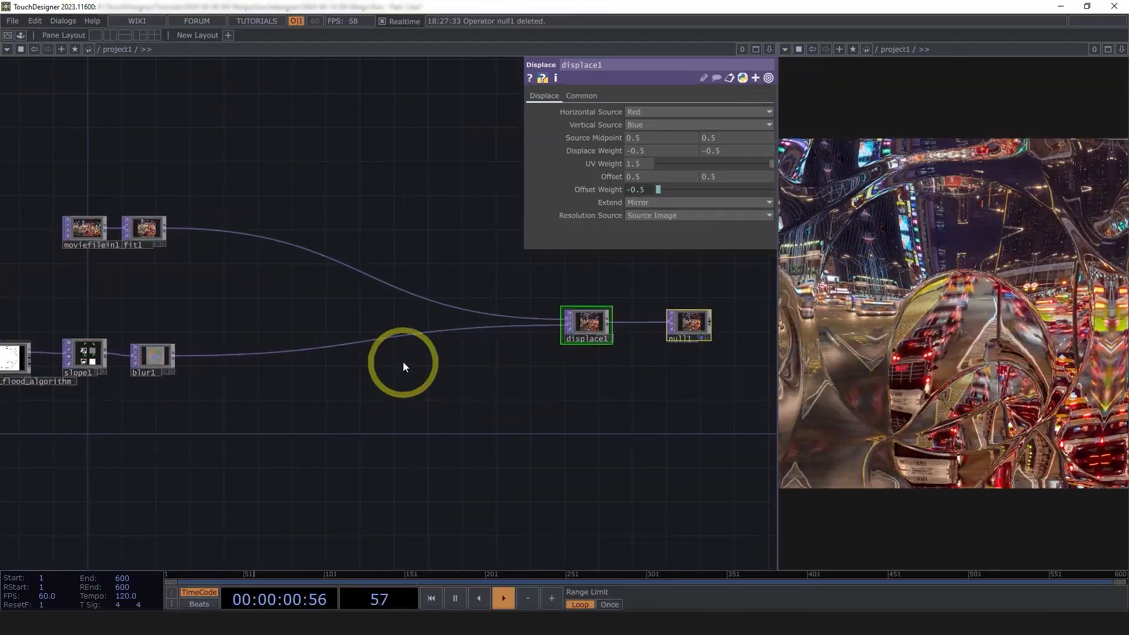
pyautogui.scroll(3, 404, 364)
pyautogui.moveTo(350, 434); pyautogui.dragTo(455, 442)
pyautogui.scroll(2, 228, 381)
pyautogui.scroll(1, 227, 381)
pyautogui.moveTo(382, 410); pyautogui.dragTo(419, 421)
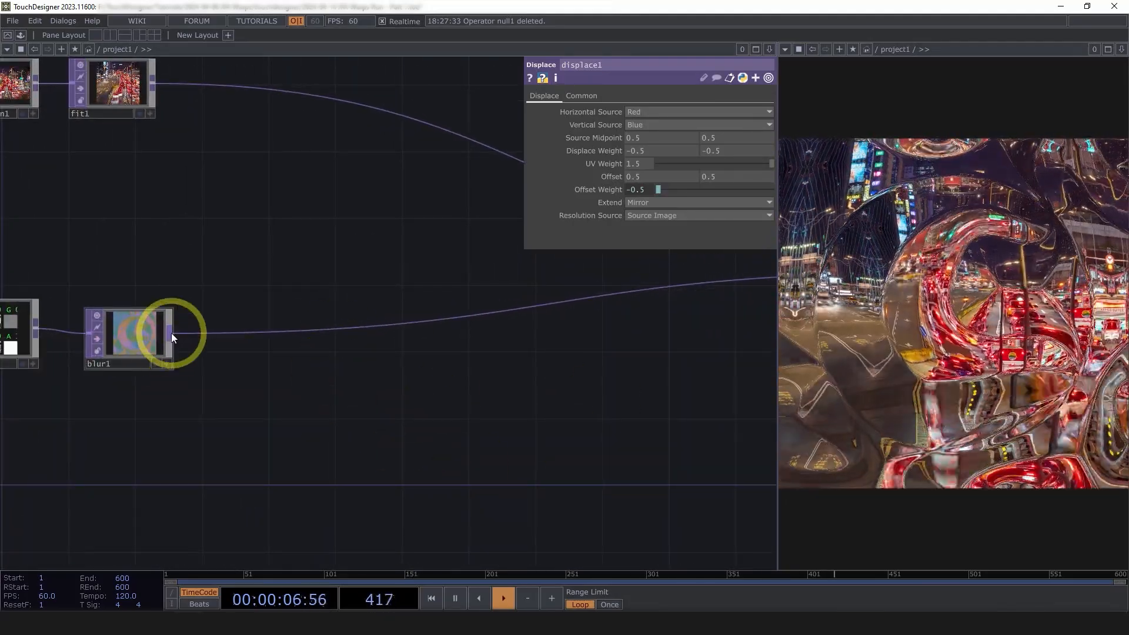
# Add a Switch TOP, switch1, from blur1's output and place it after blur1
pyautogui.rightClick(171, 333)
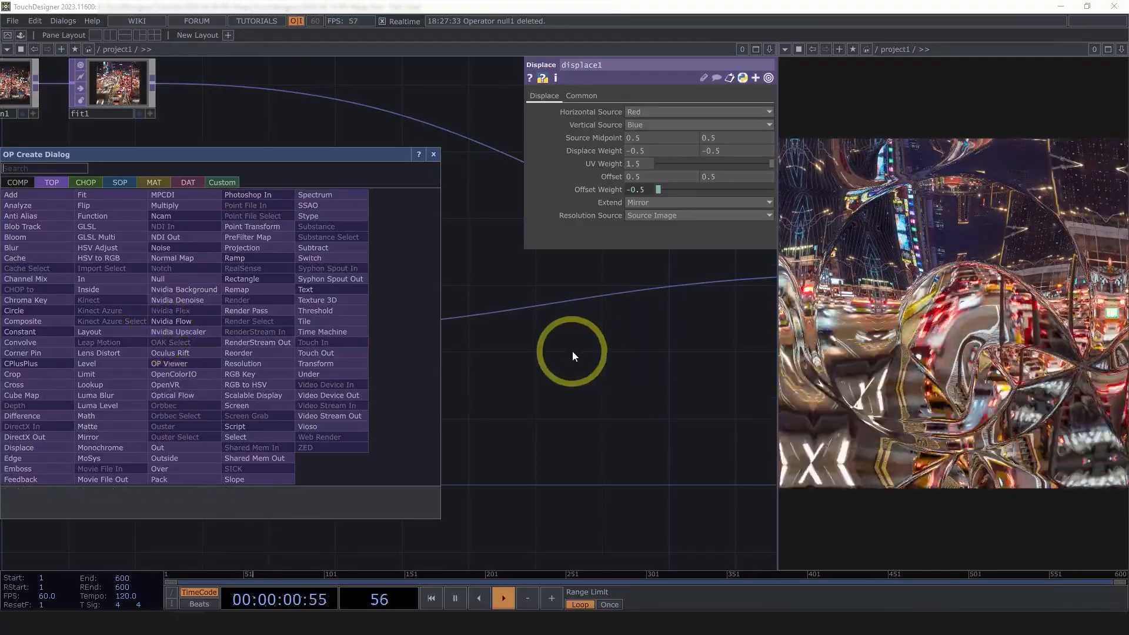
pyautogui.write('sw')
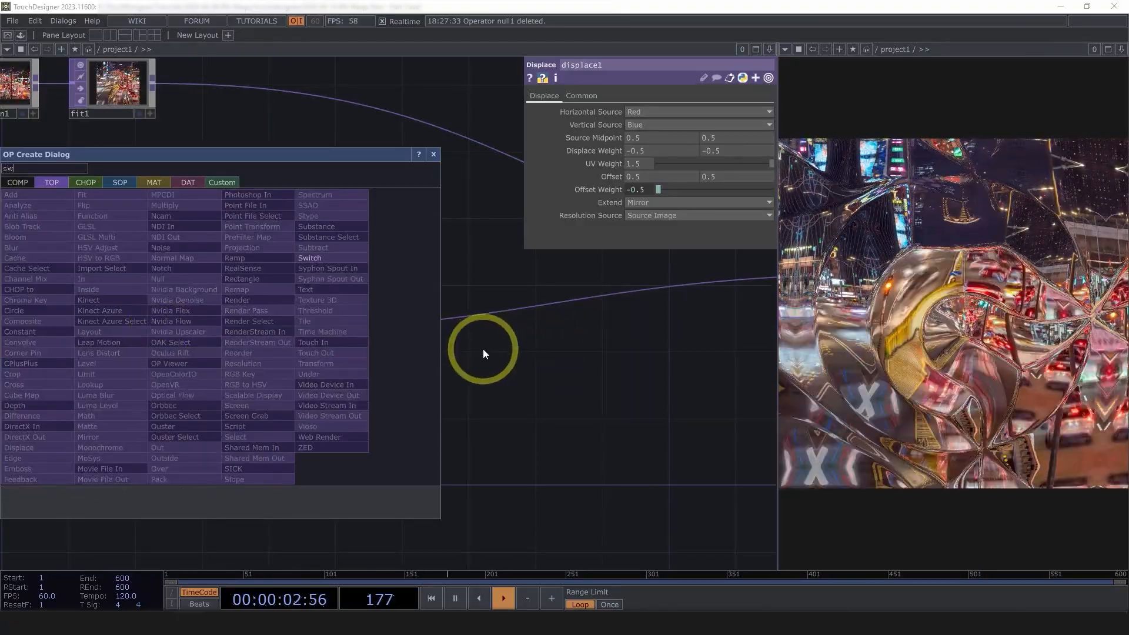
pyautogui.click(317, 259)
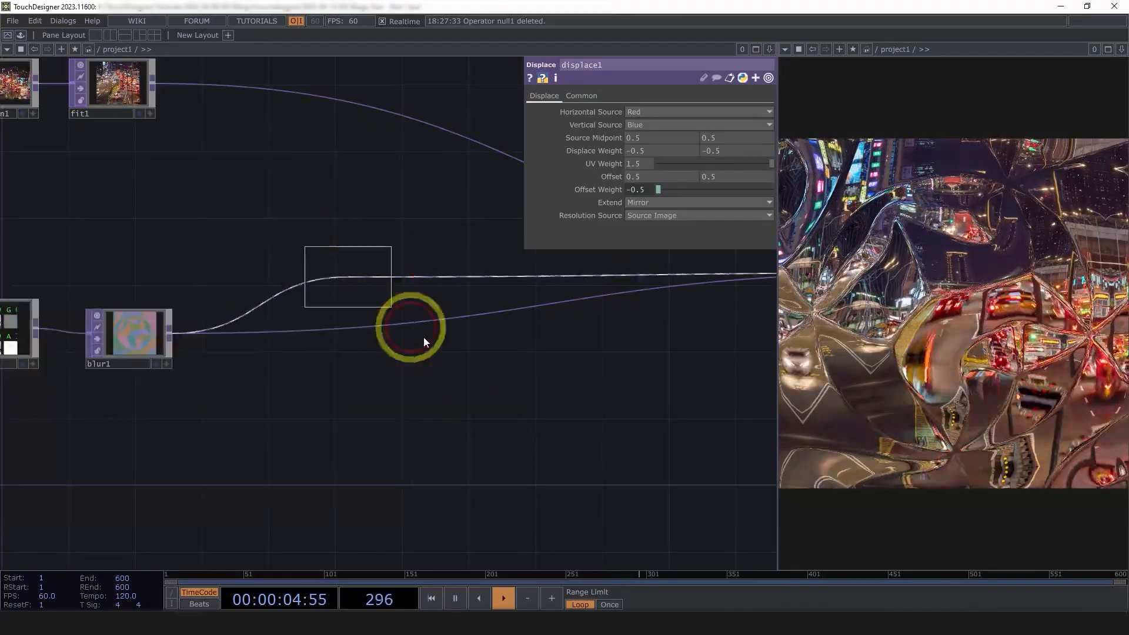
pyautogui.click(518, 327)
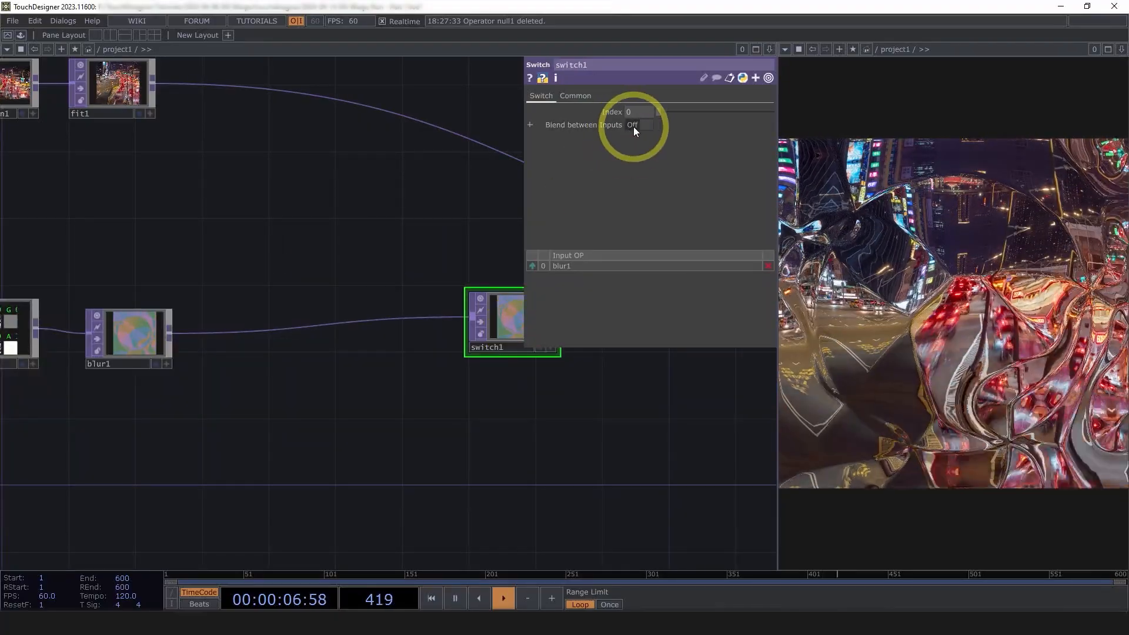
# Shift displace1 and null1 up and to the right to make room for switch1
pyautogui.moveTo(335, 251); pyautogui.dragTo(203, 250)
pyautogui.moveTo(481, 378); pyautogui.dragTo(347, 391)
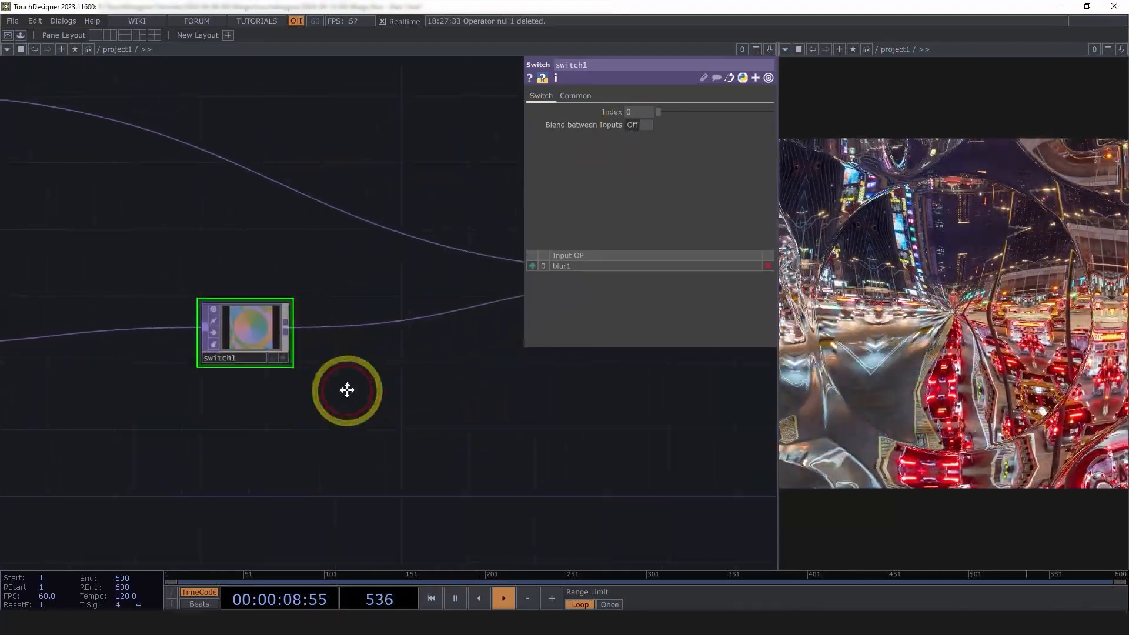
pyautogui.scroll(-3, 346, 391)
pyautogui.moveTo(354, 434); pyautogui.dragTo(169, 445)
pyautogui.moveTo(543, 421); pyautogui.dragTo(342, 325, button='right')
pyautogui.moveTo(369, 340); pyautogui.dragTo(437, 299)
pyautogui.moveTo(117, 413); pyautogui.dragTo(387, 419)
pyautogui.scroll(3, 330, 353)
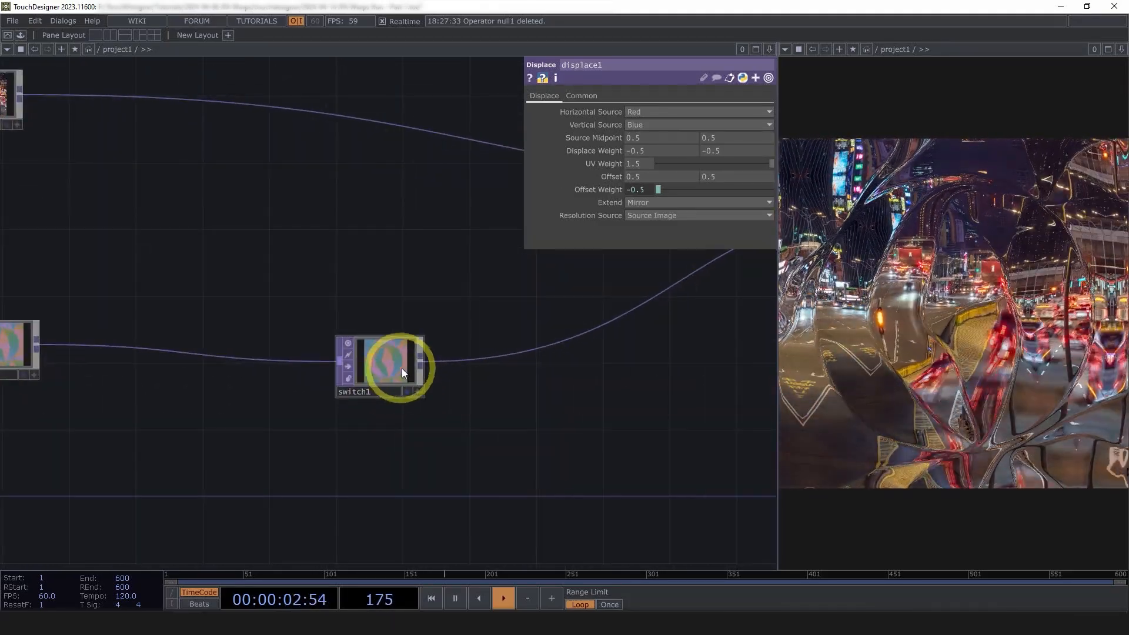
pyautogui.moveTo(471, 396); pyautogui.dragTo(437, 394)
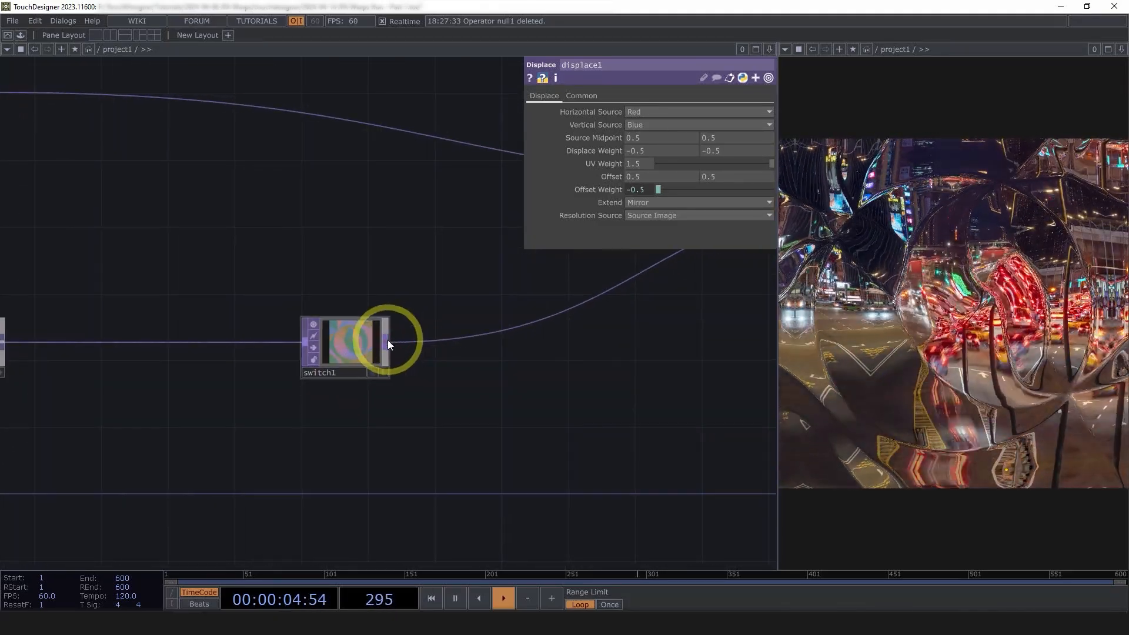
# Add a Null TOP after switch1 and rename it endFeedback
pyautogui.rightClick(387, 340)
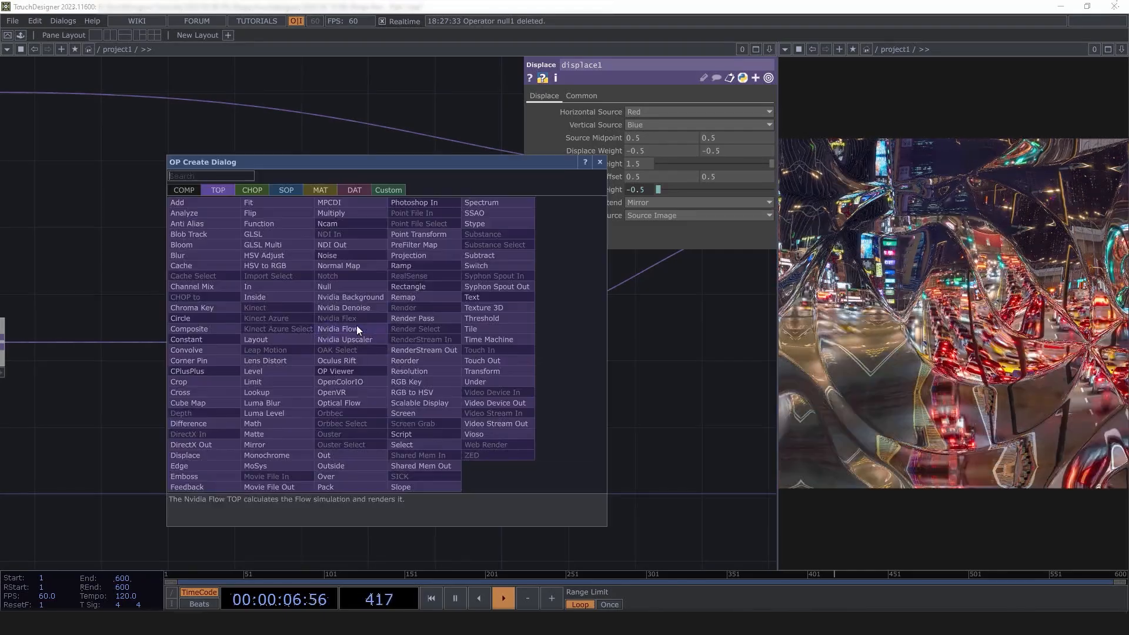
pyautogui.click(356, 326)
pyautogui.click(451, 377)
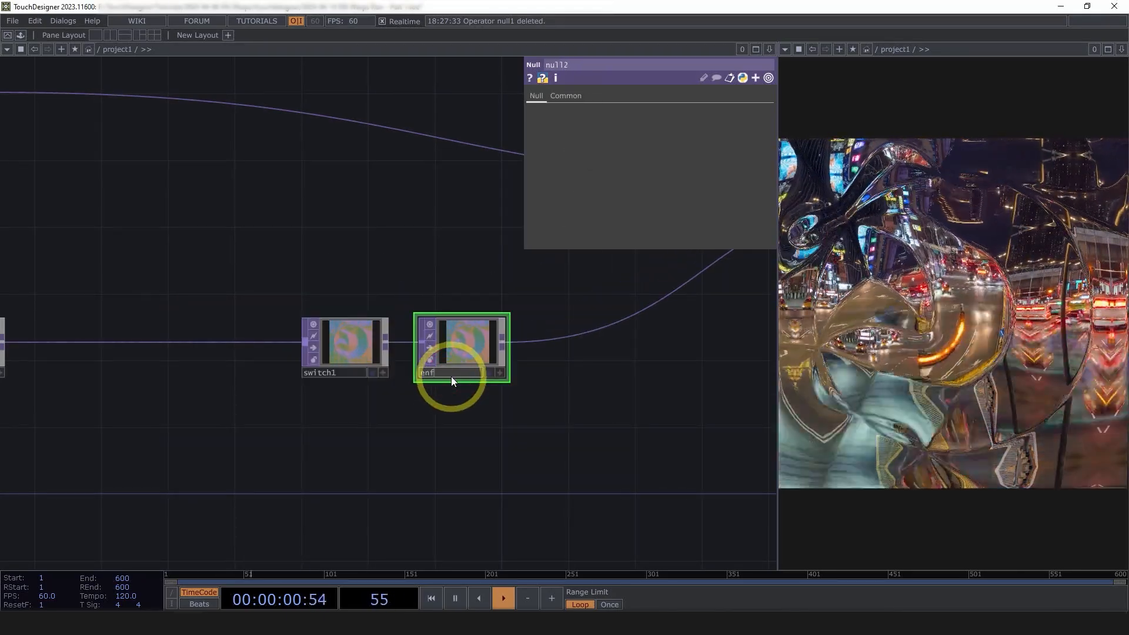
pyautogui.write('endFeedback')
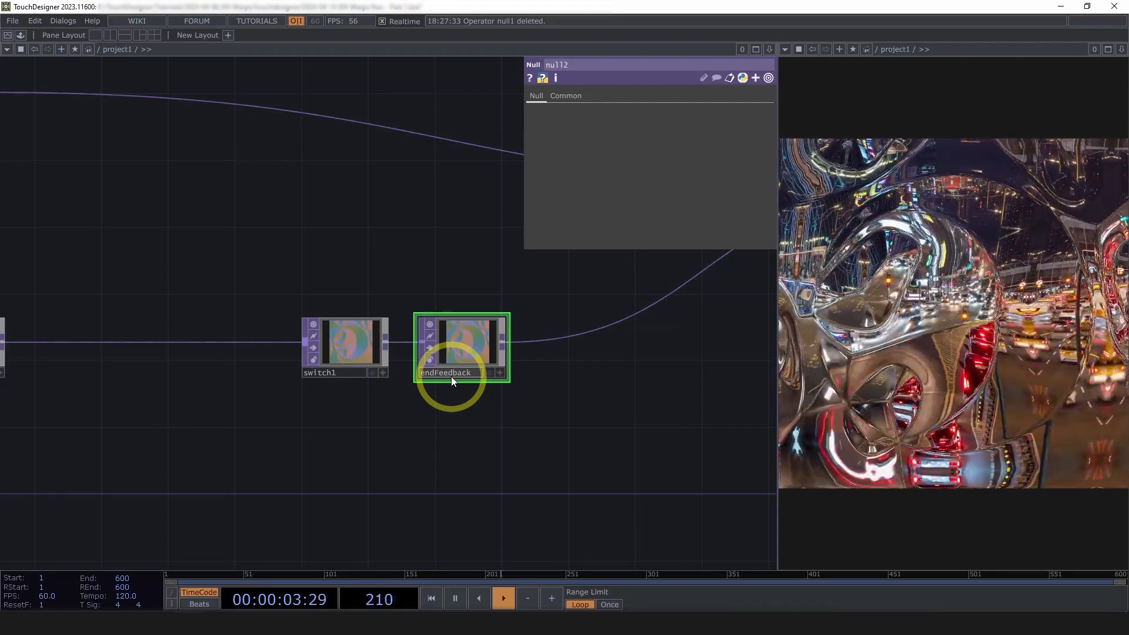
pyautogui.press('Return')
pyautogui.moveTo(462, 445); pyautogui.dragTo(601, 439)
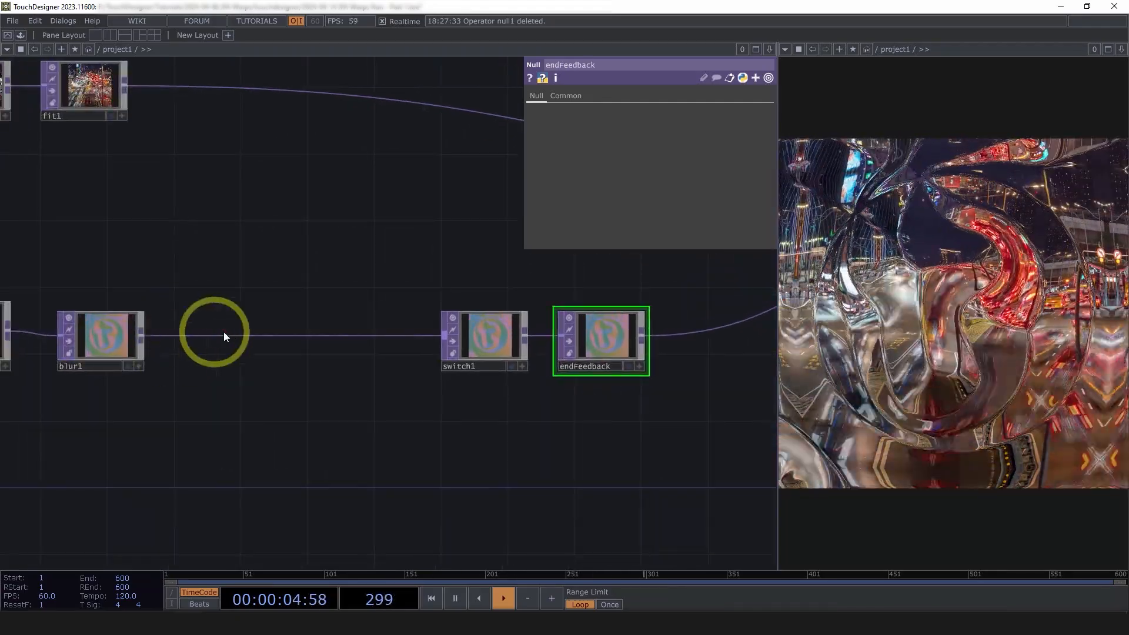
# Add feedback1 from blur1's output and wire it into switch1's second input
pyautogui.rightClick(142, 333)
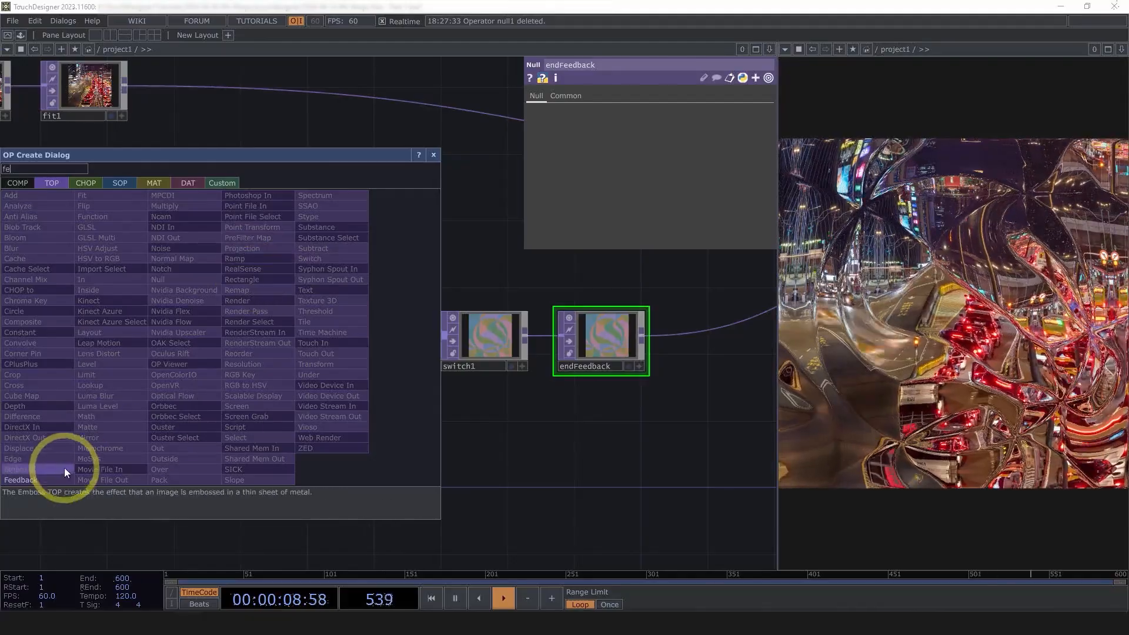
pyautogui.click(56, 479)
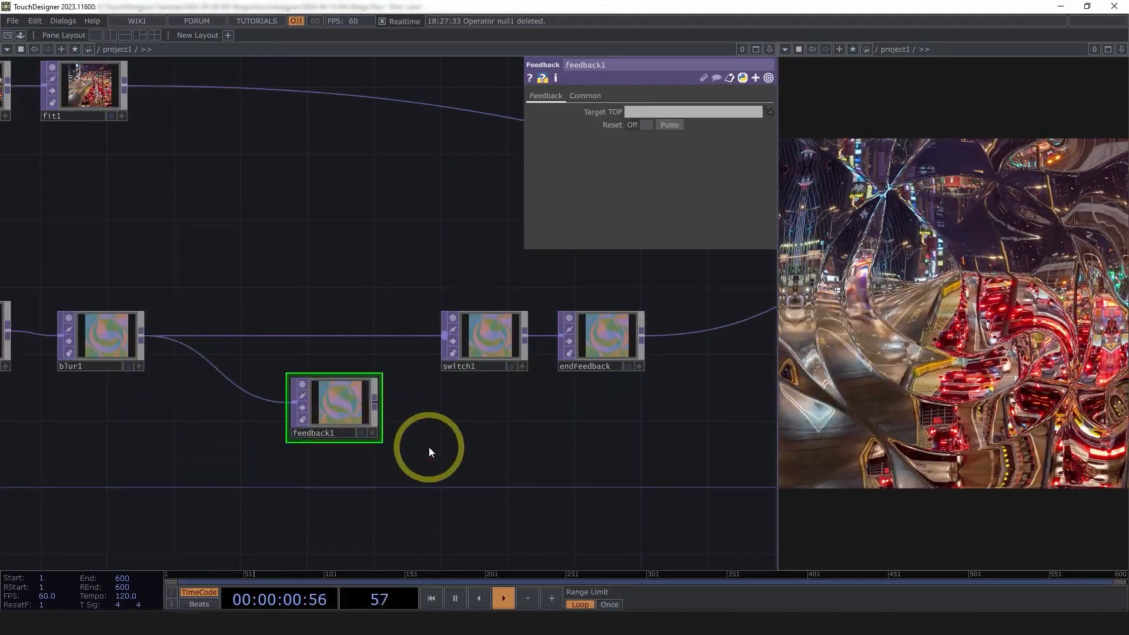
pyautogui.moveTo(375, 401); pyautogui.dragTo(438, 359)
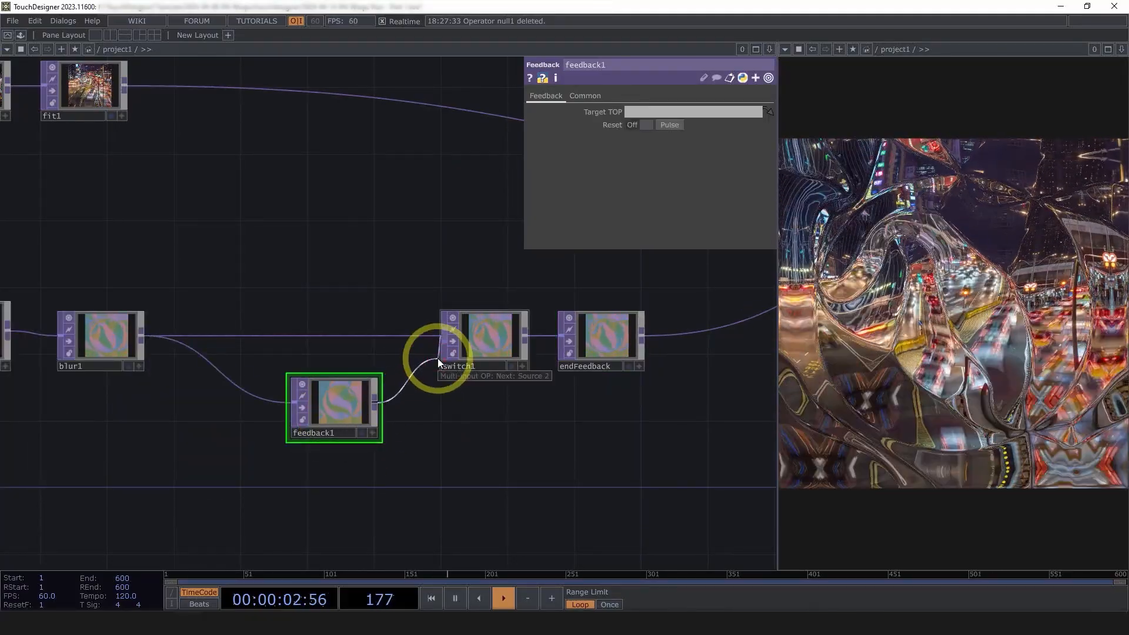
pyautogui.scroll(3, 487, 345)
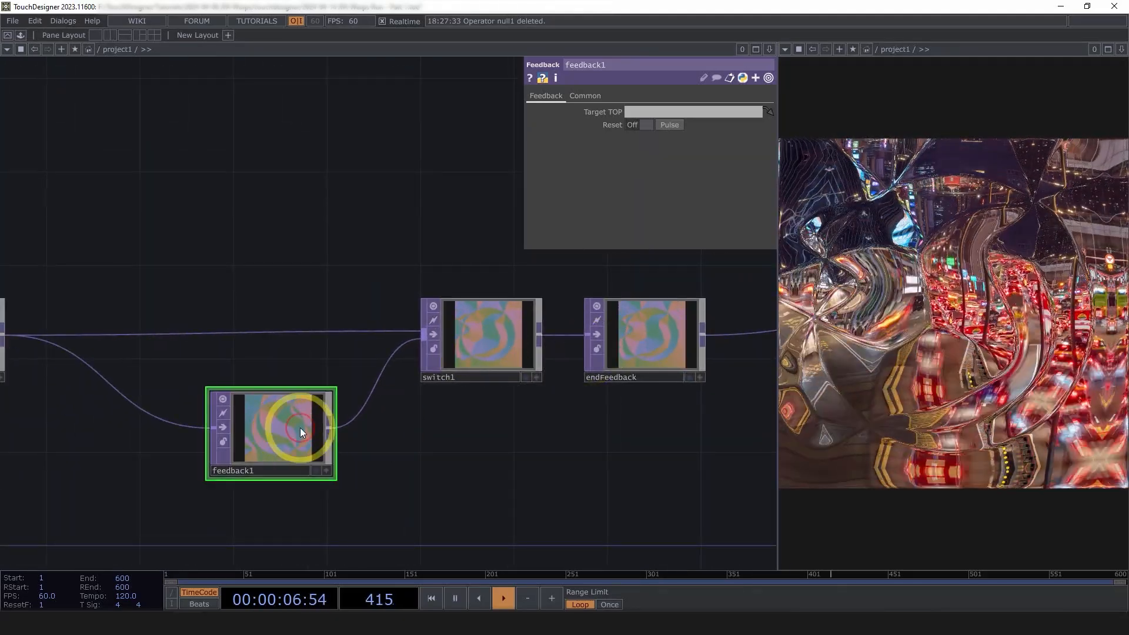
# Set feedback1's Target TOP to endFeedback by dragging the node onto the parameter
pyautogui.click(649, 343)
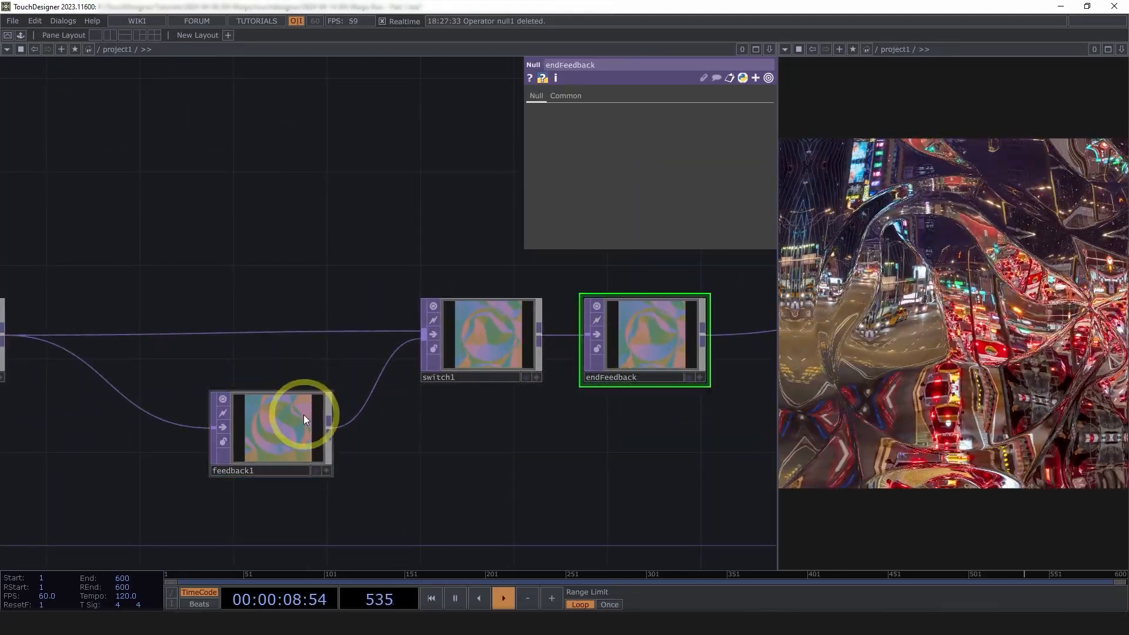
pyautogui.moveTo(670, 312); pyautogui.dragTo(664, 114)
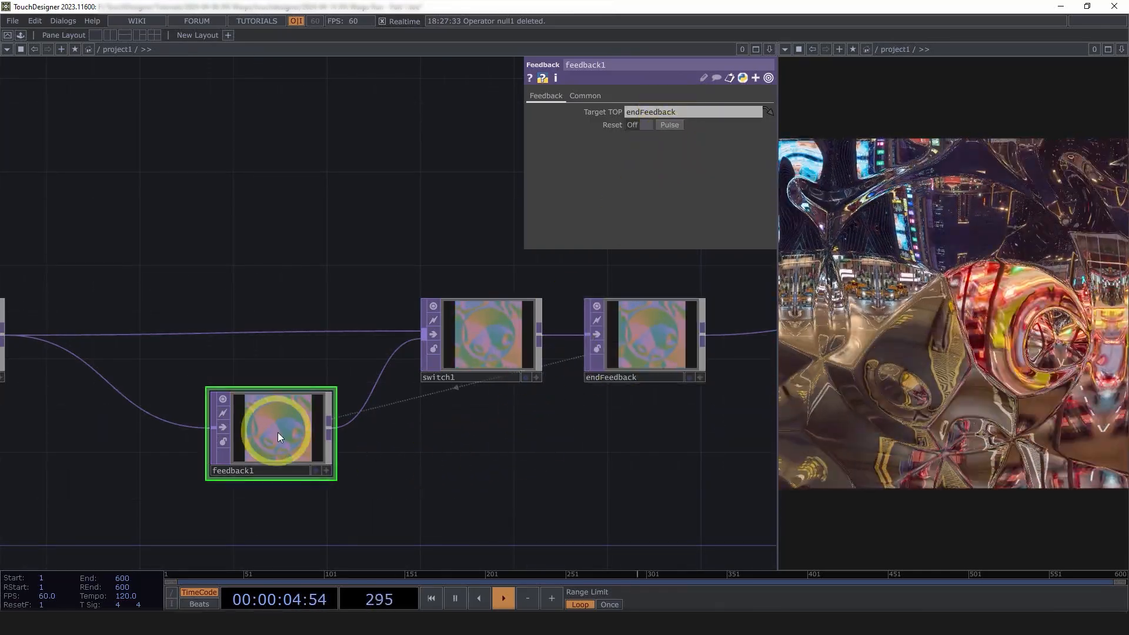
pyautogui.moveTo(433, 477); pyautogui.dragTo(492, 447)
pyautogui.scroll(-3, 490, 447)
pyautogui.scroll(3, 489, 447)
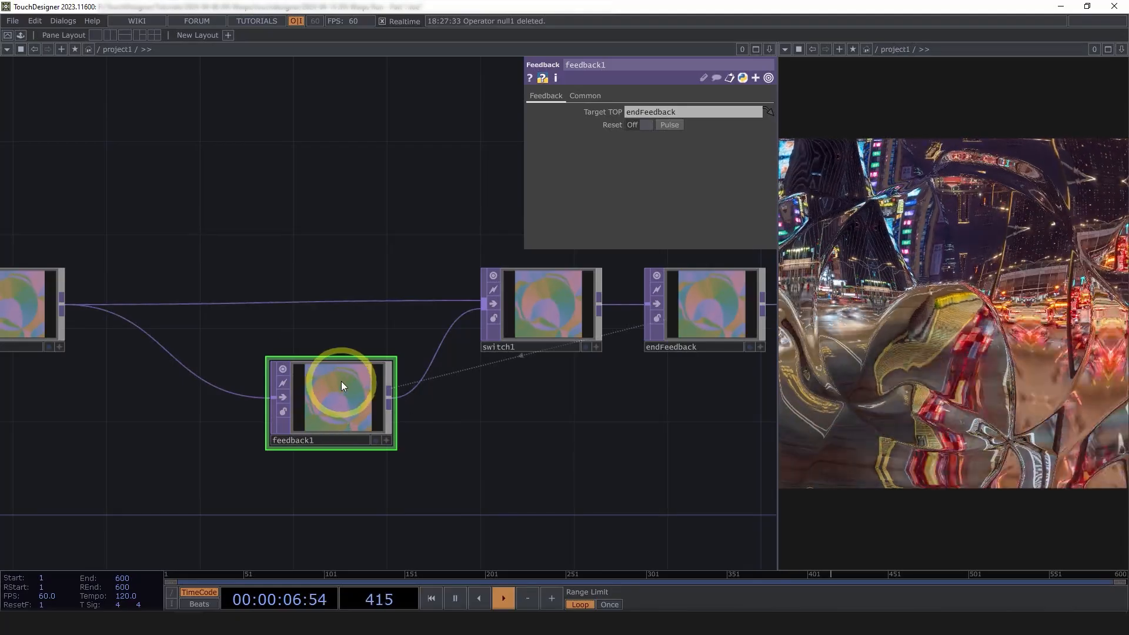
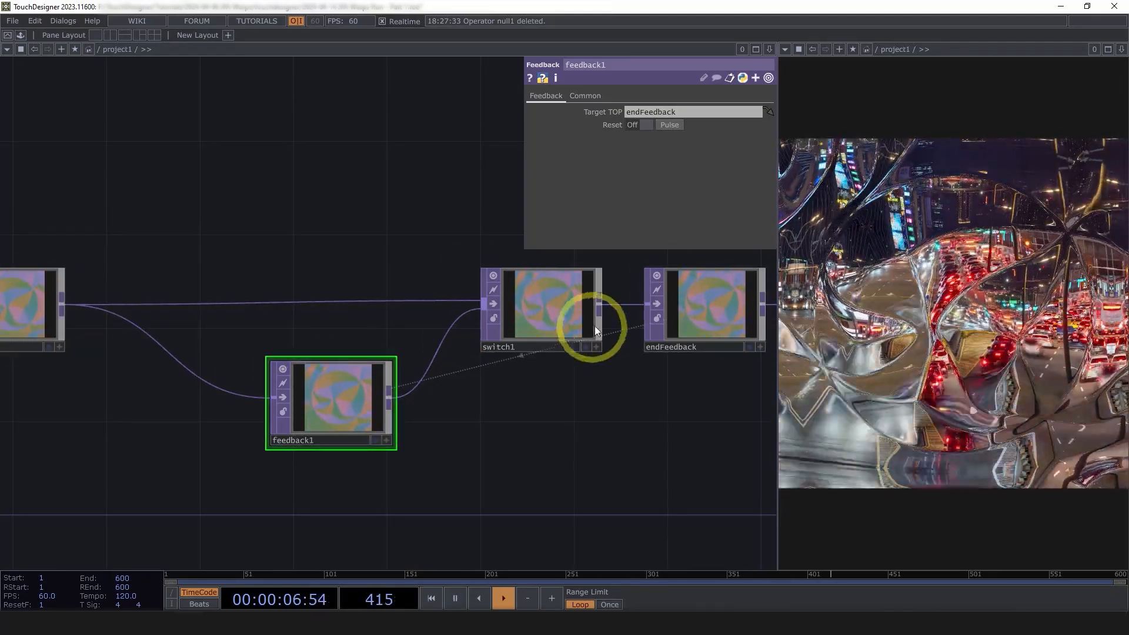
# Select switch1 to show its parameters and centre the network view on it
pyautogui.click(559, 320)
pyautogui.scroll(3, 560, 319)
pyautogui.moveTo(551, 442); pyautogui.dragTo(434, 423)
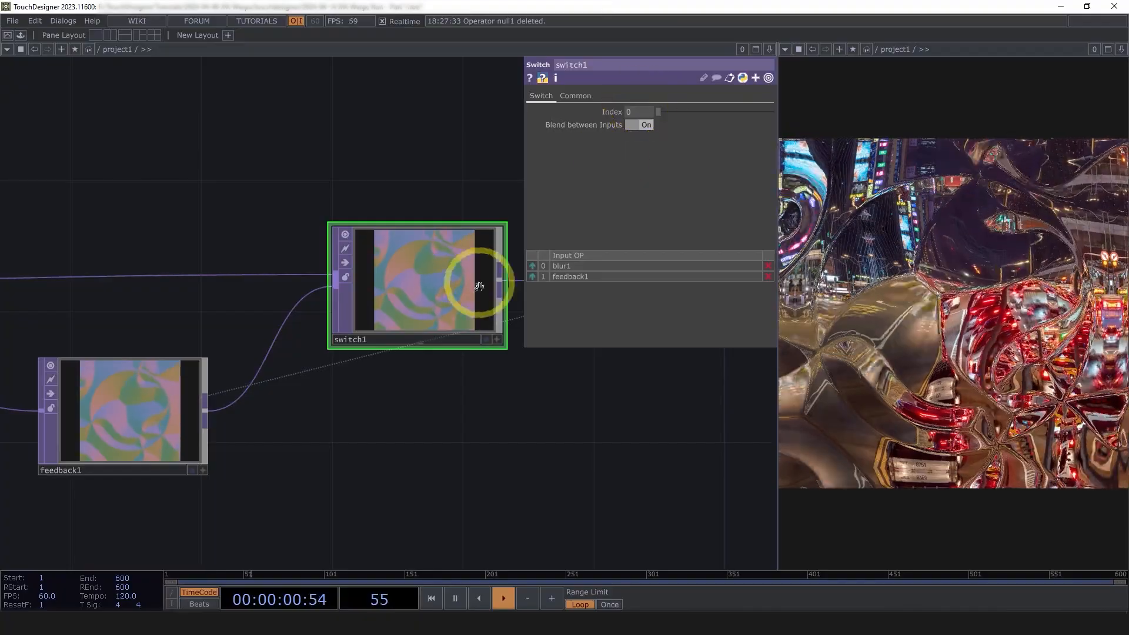
# With feedback1 and switch1 in view, set switch1's Index to .85
pyautogui.moveTo(316, 388); pyautogui.dragTo(629, 438)
pyautogui.scroll(-3, 171, 370)
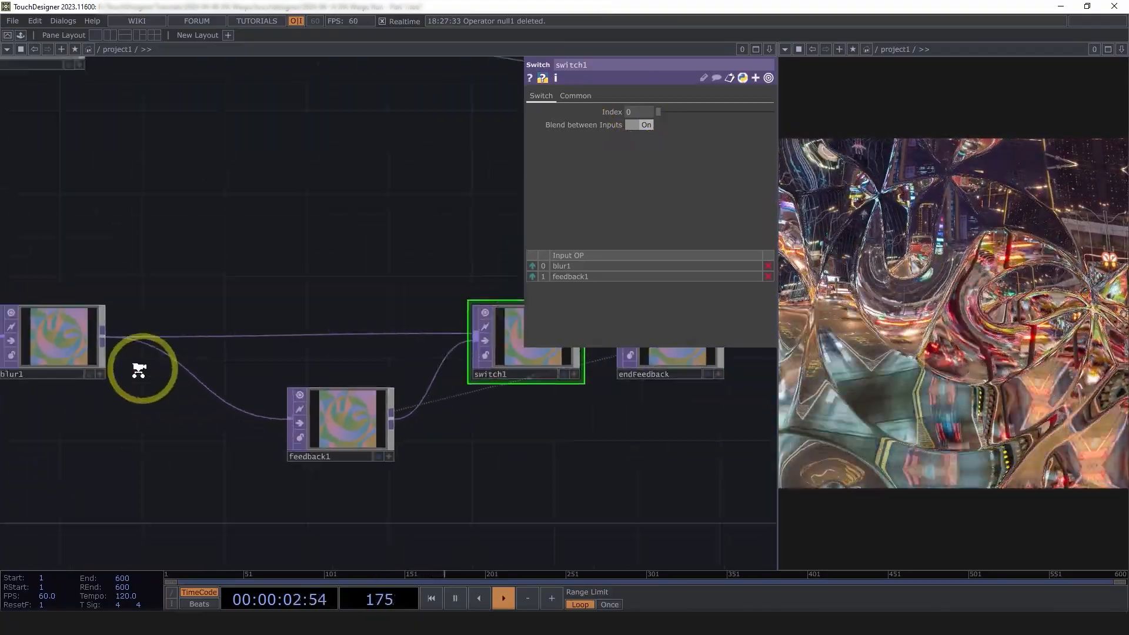
pyautogui.scroll(4, 54, 332)
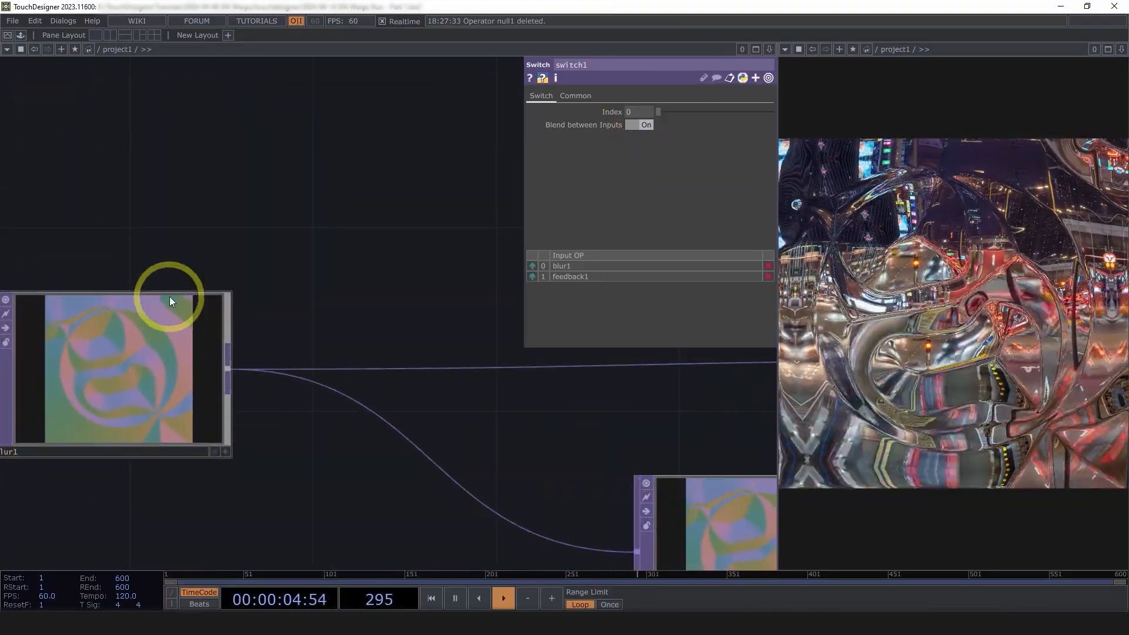
pyautogui.scroll(-3, 390, 325)
pyautogui.moveTo(409, 341); pyautogui.dragTo(179, 321)
pyautogui.scroll(-1, 182, 323)
pyautogui.scroll(4, 477, 332)
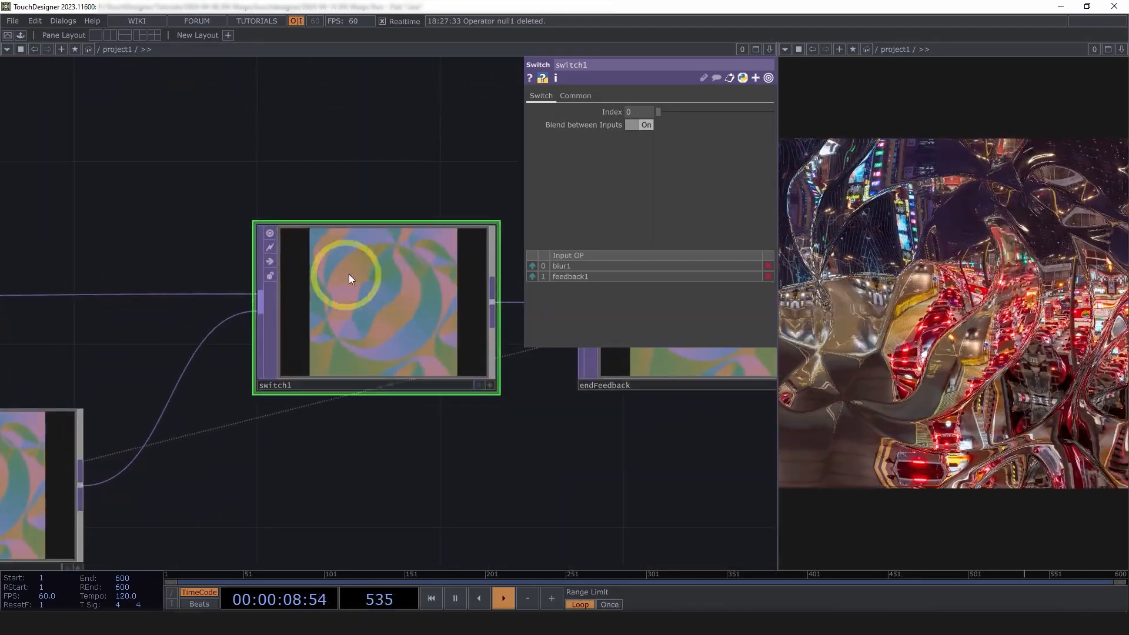
pyautogui.scroll(-2, 394, 453)
pyautogui.moveTo(394, 453); pyautogui.dragTo(457, 386)
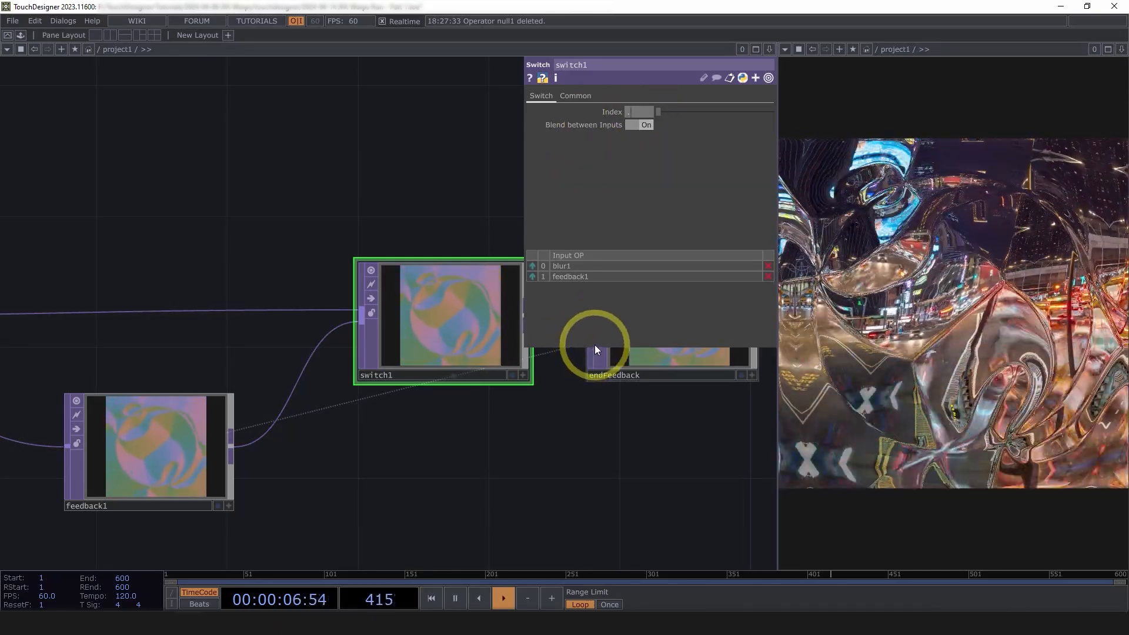
pyautogui.write('85')
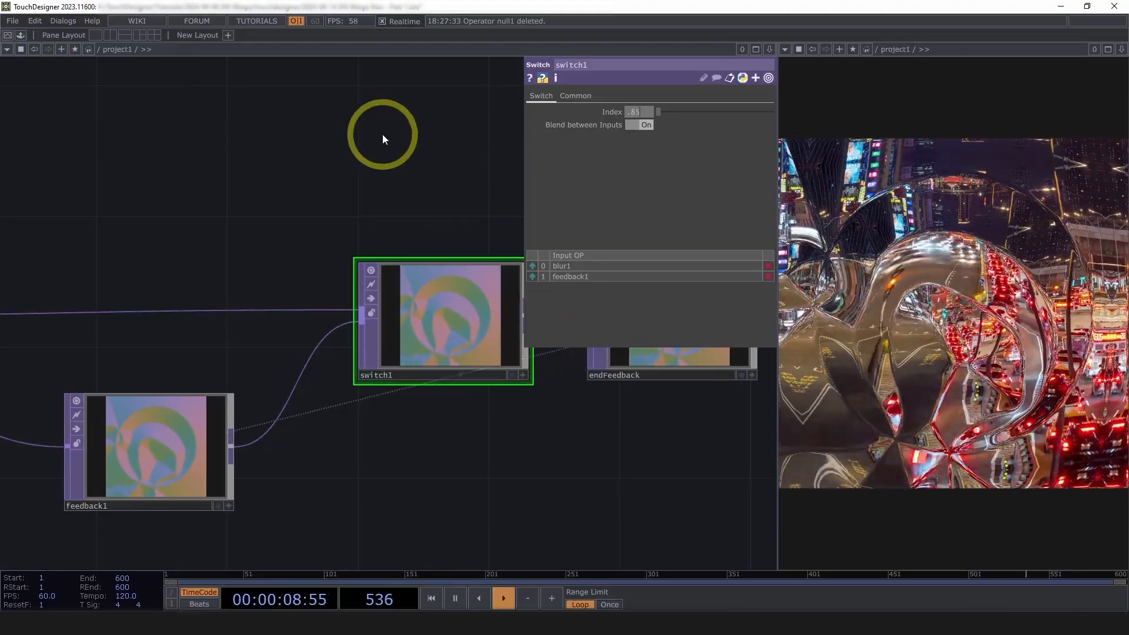
pyautogui.press('Return')
# Recentre on switch1 and ladder-drag its Index down to 0.97
pyautogui.scroll(4, 479, 294)
pyautogui.scroll(2, 485, 330)
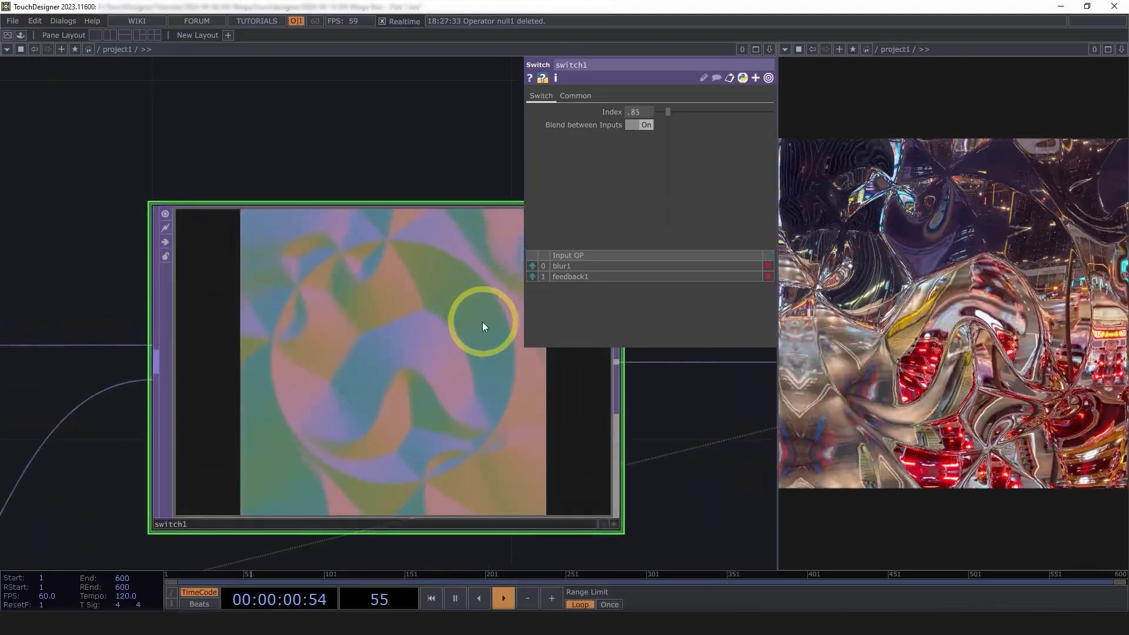
pyautogui.scroll(-2, 455, 414)
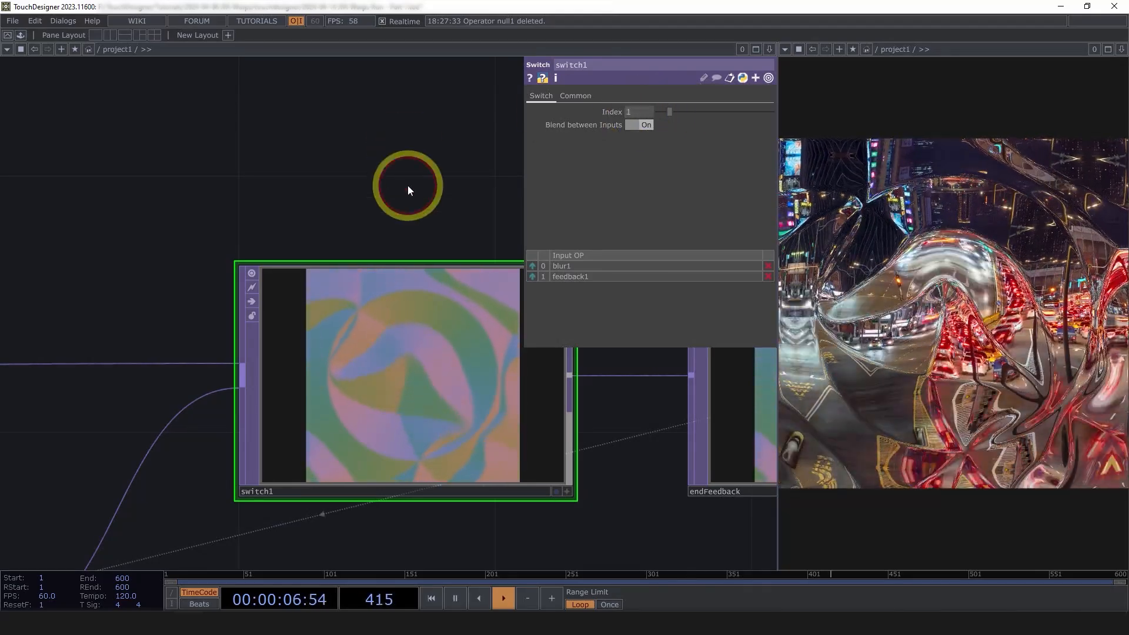
pyautogui.scroll(-3, 428, 282)
pyautogui.scroll(2, 270, 442)
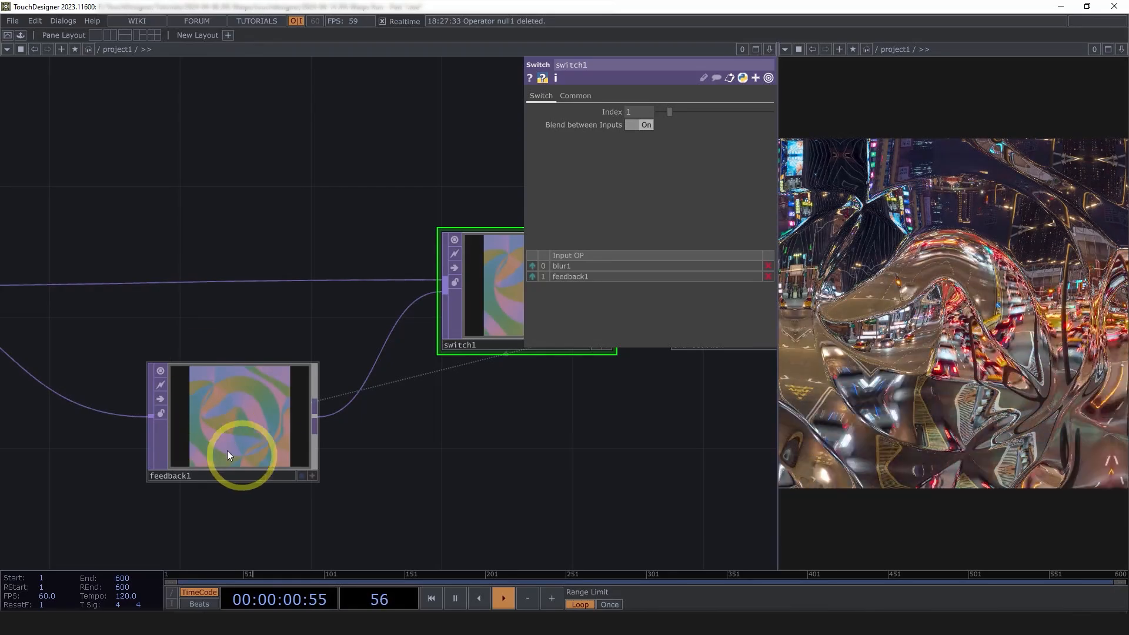
pyautogui.moveTo(599, 388); pyautogui.dragTo(391, 404)
pyautogui.scroll(-3, 390, 404)
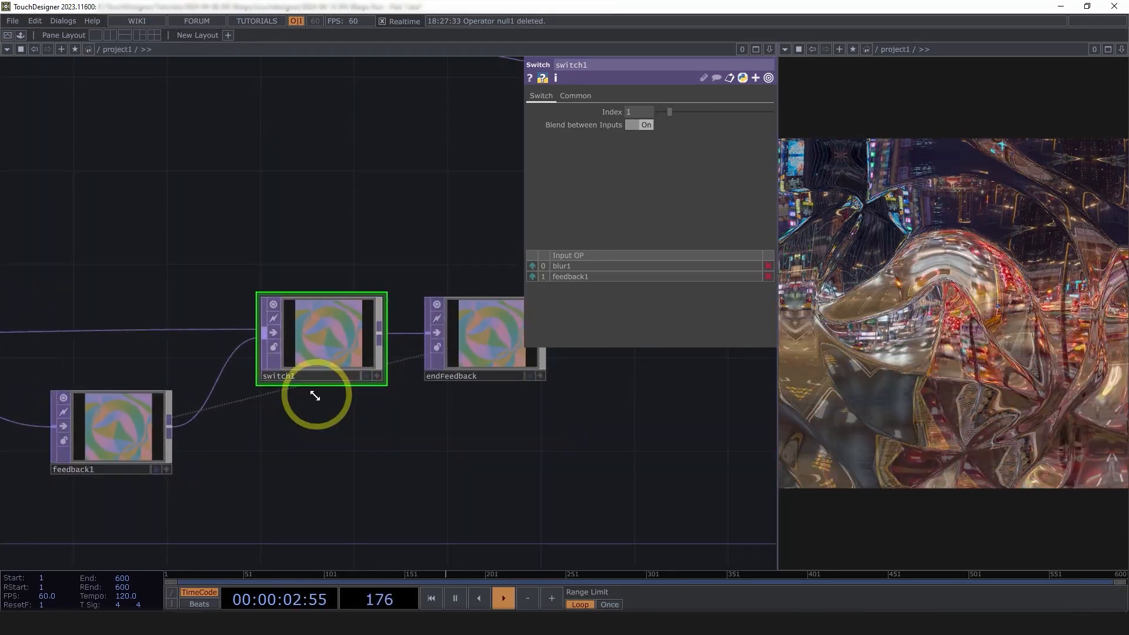
pyautogui.moveTo(530, 442); pyautogui.dragTo(637, 443)
pyautogui.moveTo(318, 426); pyautogui.dragTo(263, 432)
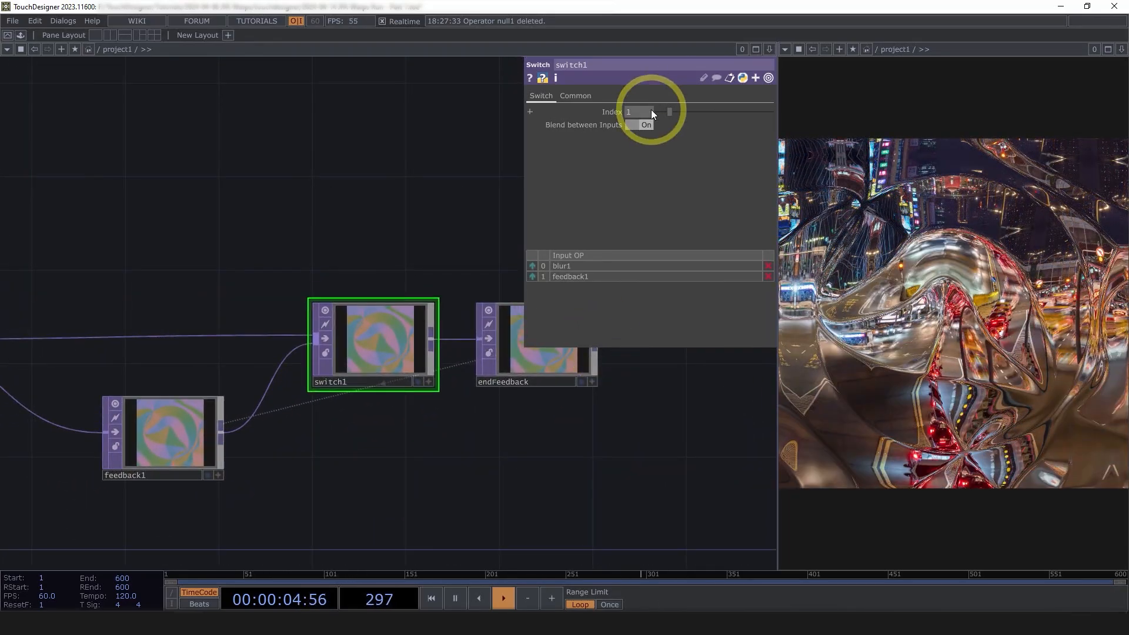
pyautogui.moveTo(651, 111); pyautogui.dragTo(432, 106, button='middle')
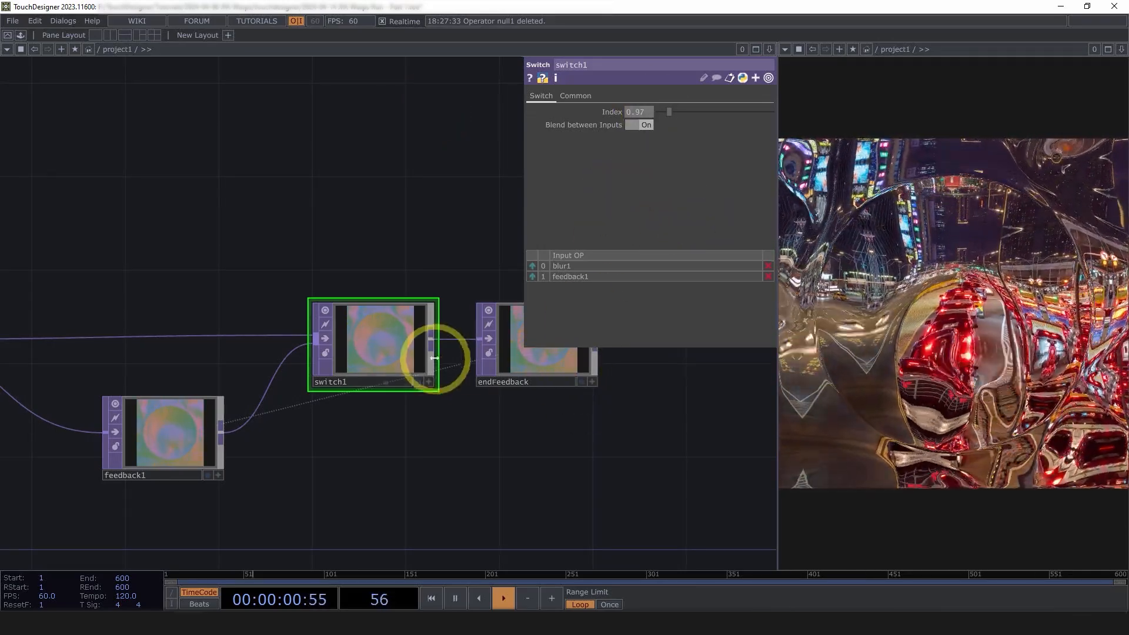
# Enter 0.2 as switch1's Index
pyautogui.scroll(6, 328, 341)
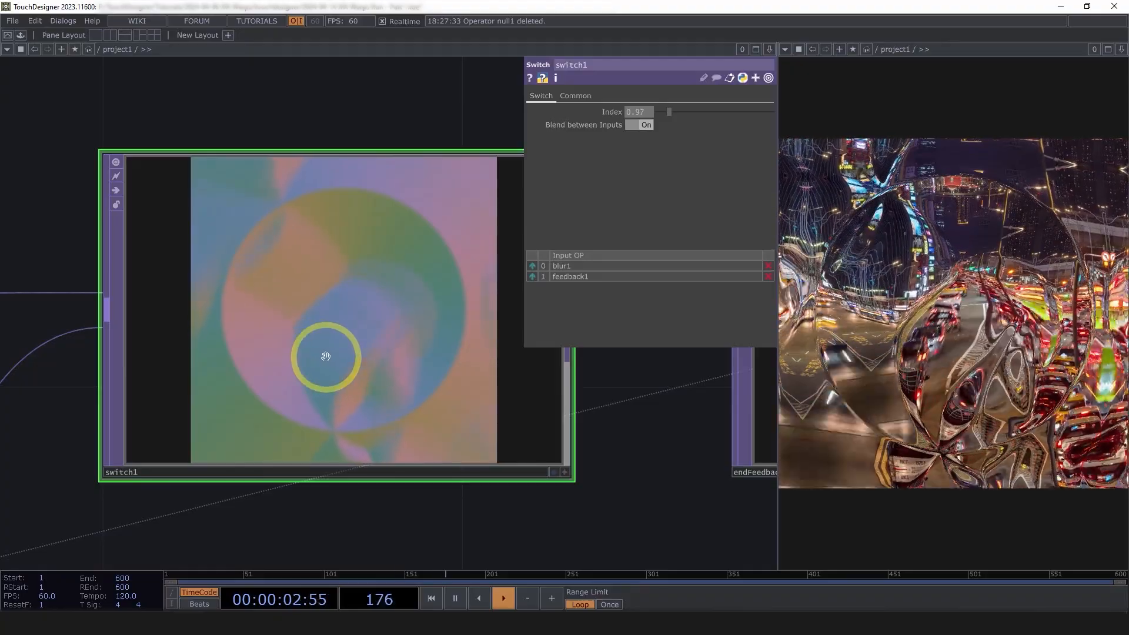
pyautogui.scroll(-2, 335, 357)
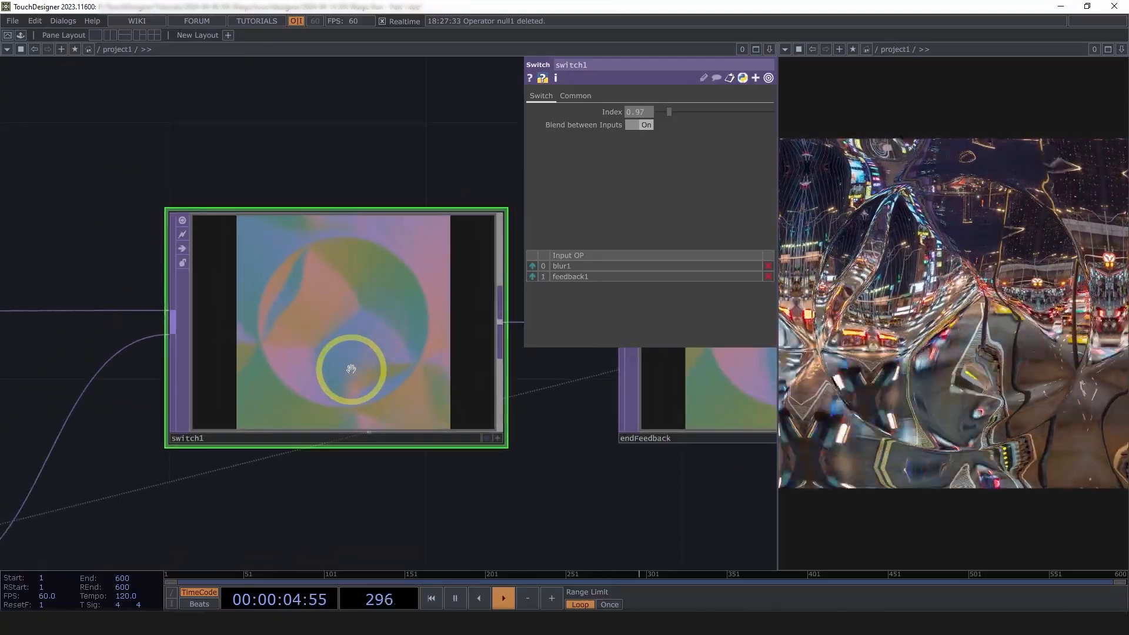
pyautogui.click(634, 112)
pyautogui.write('0.2')
pyautogui.press('Return')
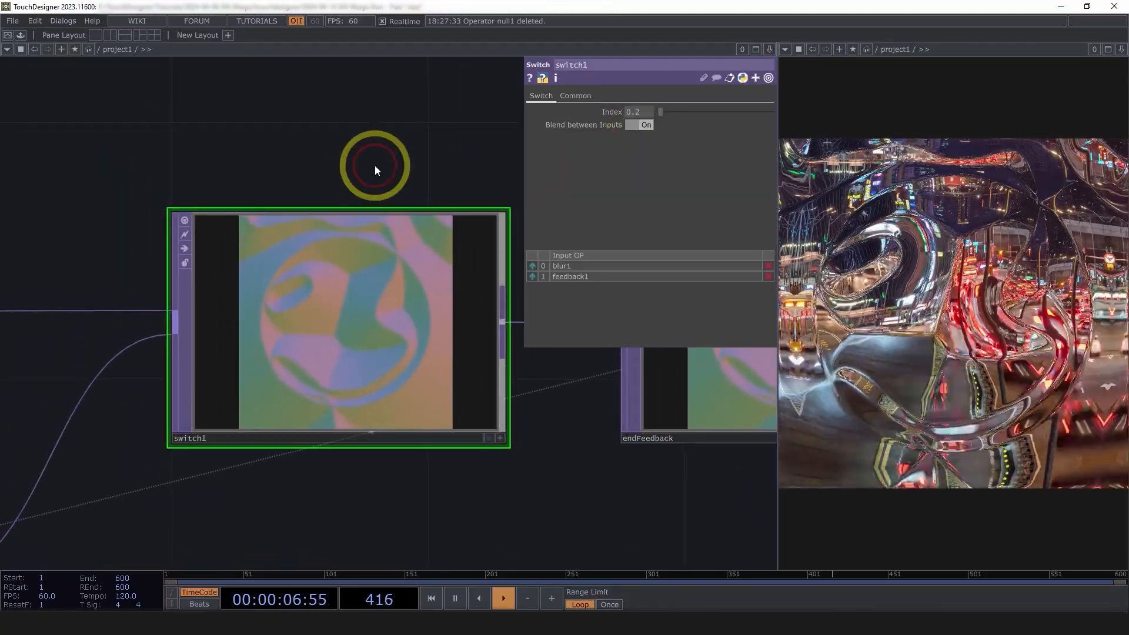
# Drag switch1's Index up to 0.5, then to about 0.85
pyautogui.scroll(2, 371, 294)
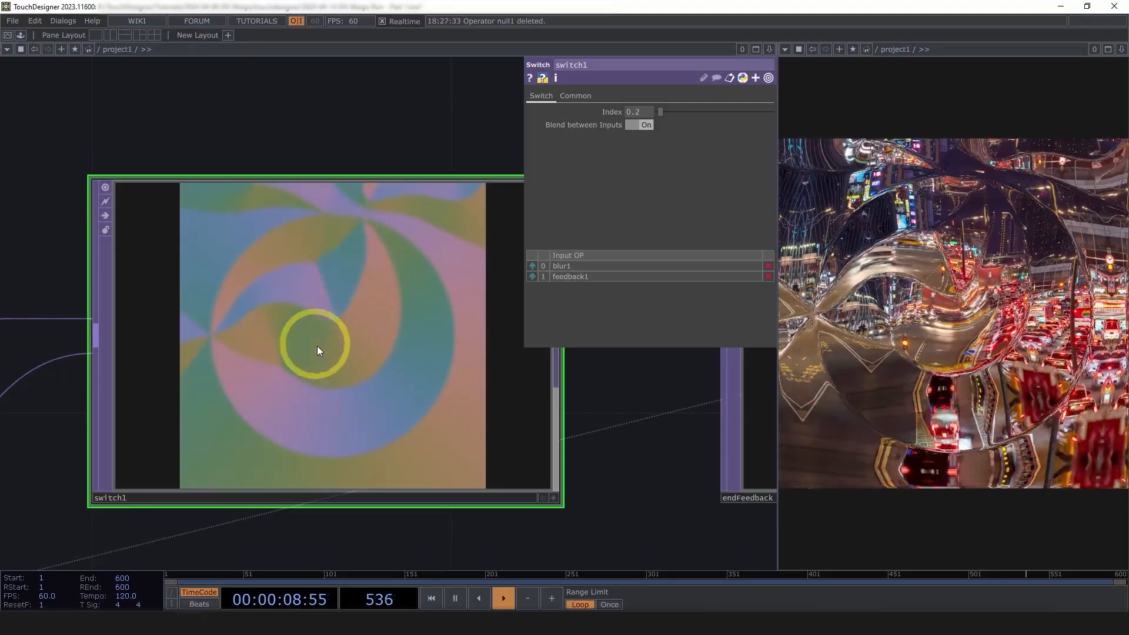
pyautogui.moveTo(638, 111); pyautogui.dragTo(739, 113, button='middle')
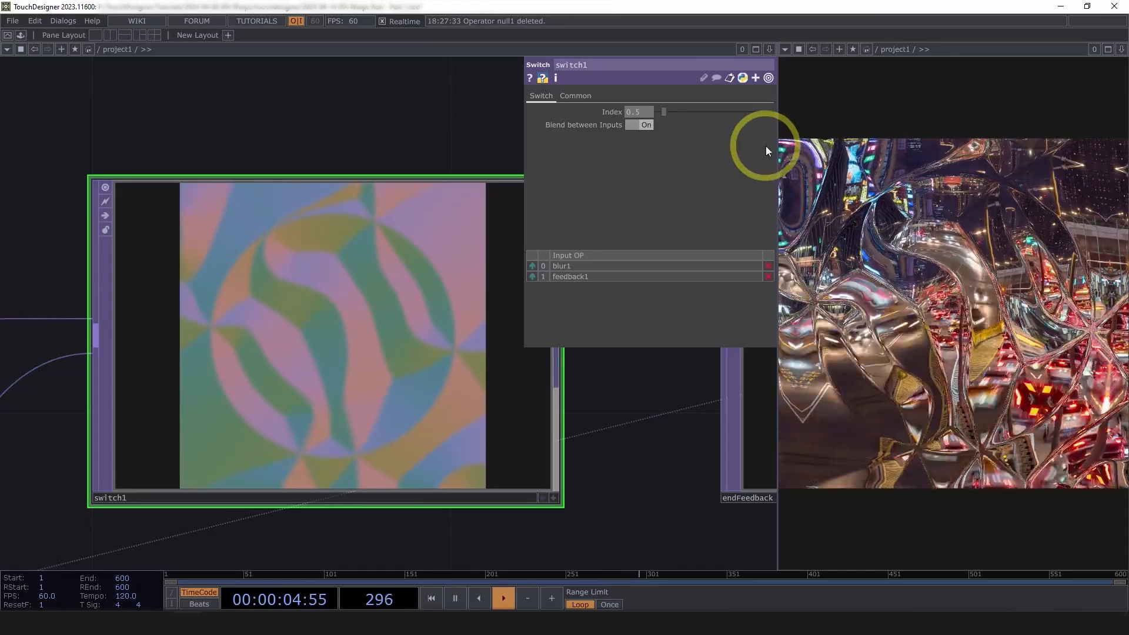
pyautogui.moveTo(640, 113); pyautogui.dragTo(492, 114, button='middle')
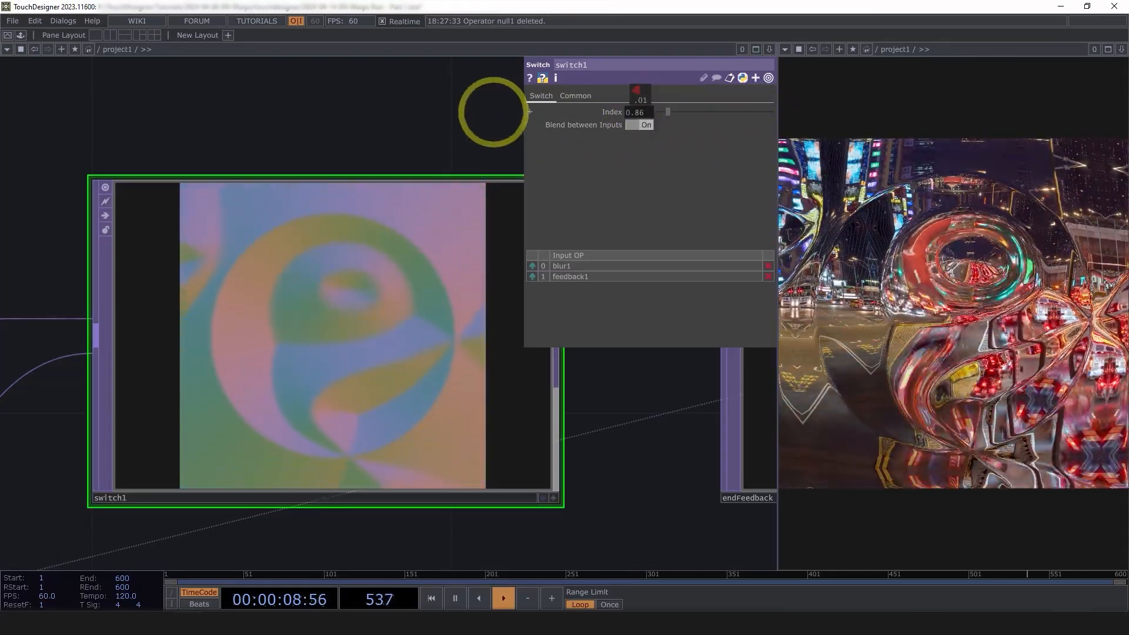
pyautogui.scroll(-8, 353, 294)
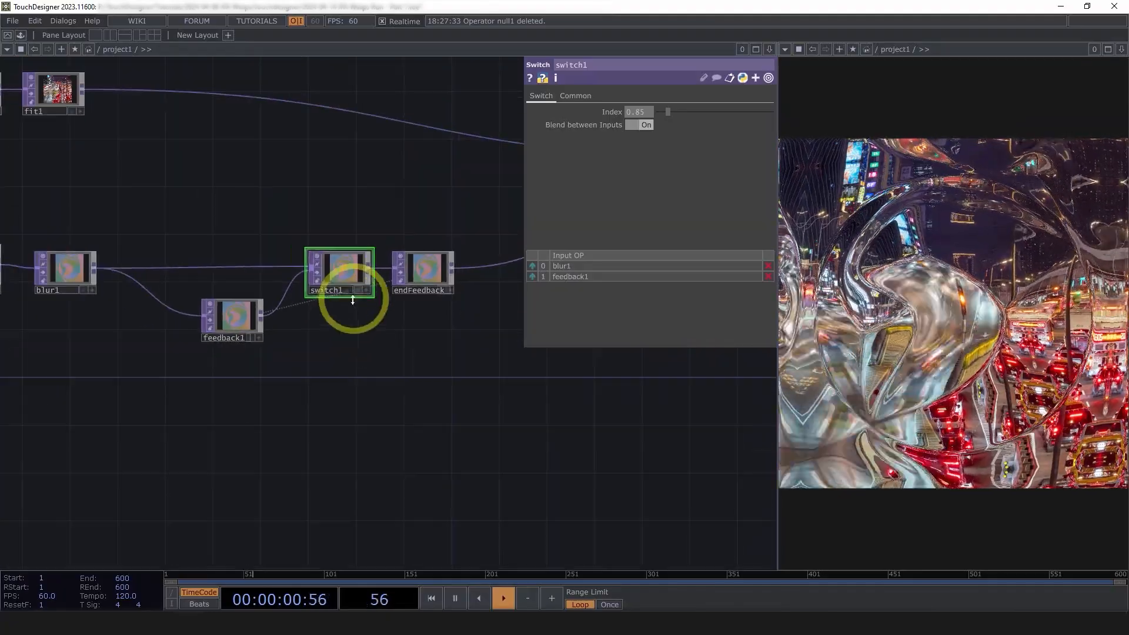
# Zoom out across the whole network, centring displace1 and null1 in view
pyautogui.scroll(3, 335, 335)
pyautogui.scroll(-2, 377, 430)
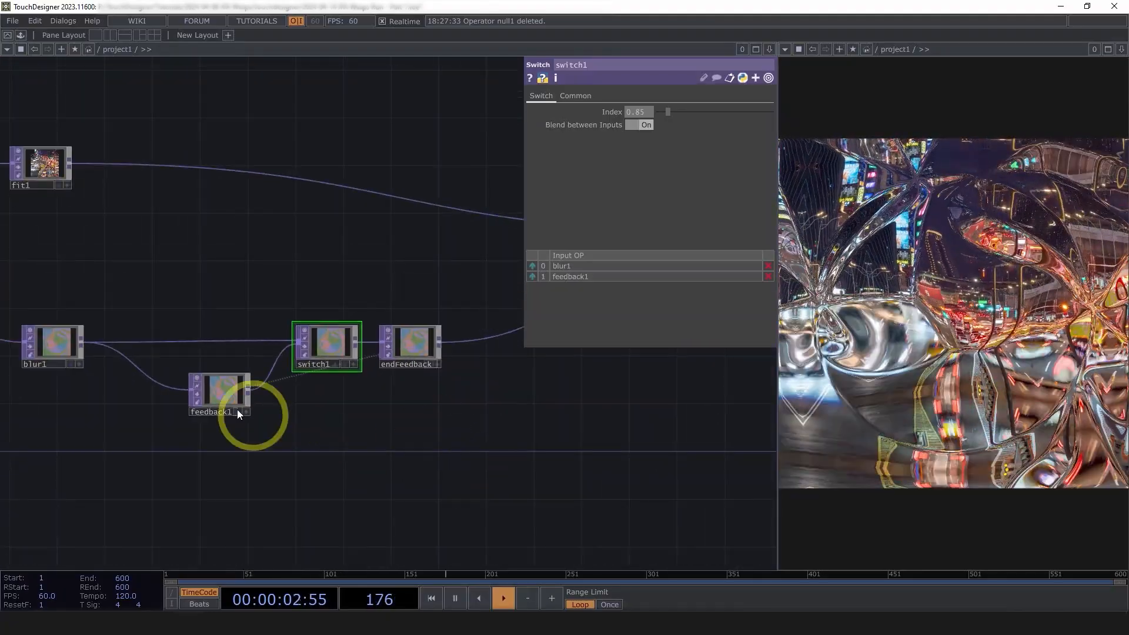
pyautogui.scroll(-3, 471, 462)
pyautogui.moveTo(553, 461); pyautogui.dragTo(376, 463)
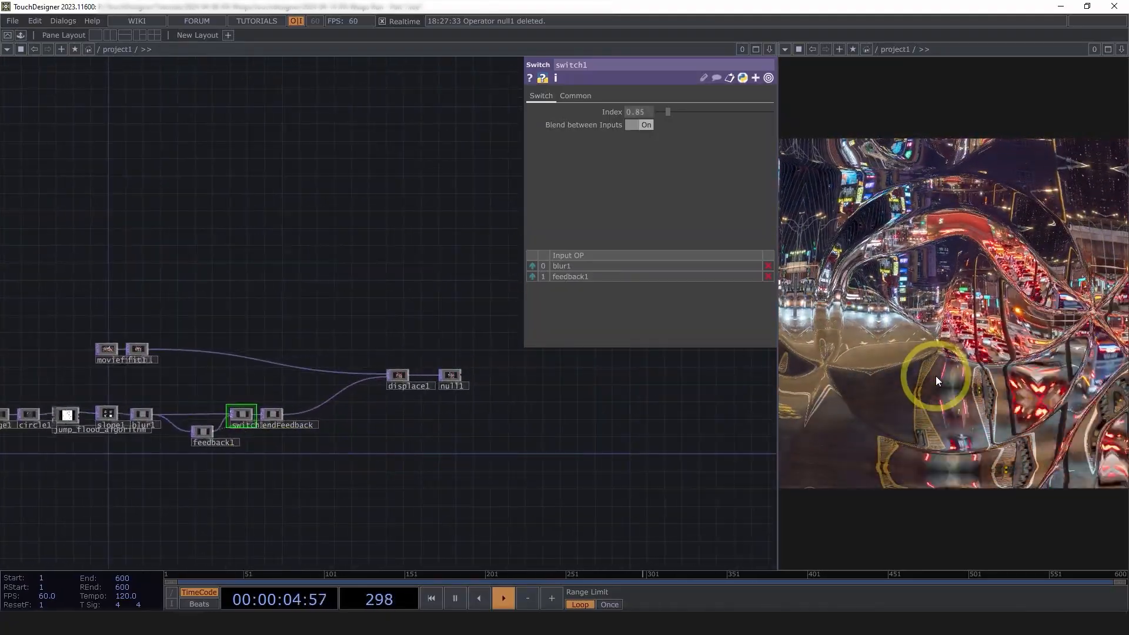
pyautogui.scroll(3, 424, 391)
pyautogui.scroll(2, 468, 398)
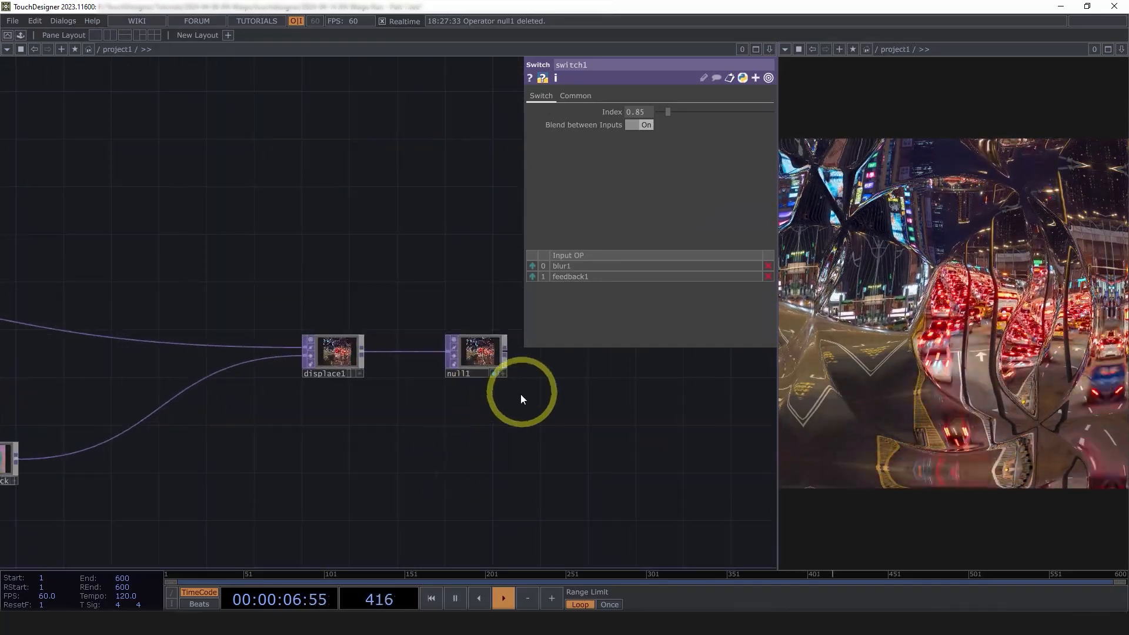
pyautogui.moveTo(393, 441); pyautogui.dragTo(483, 450)
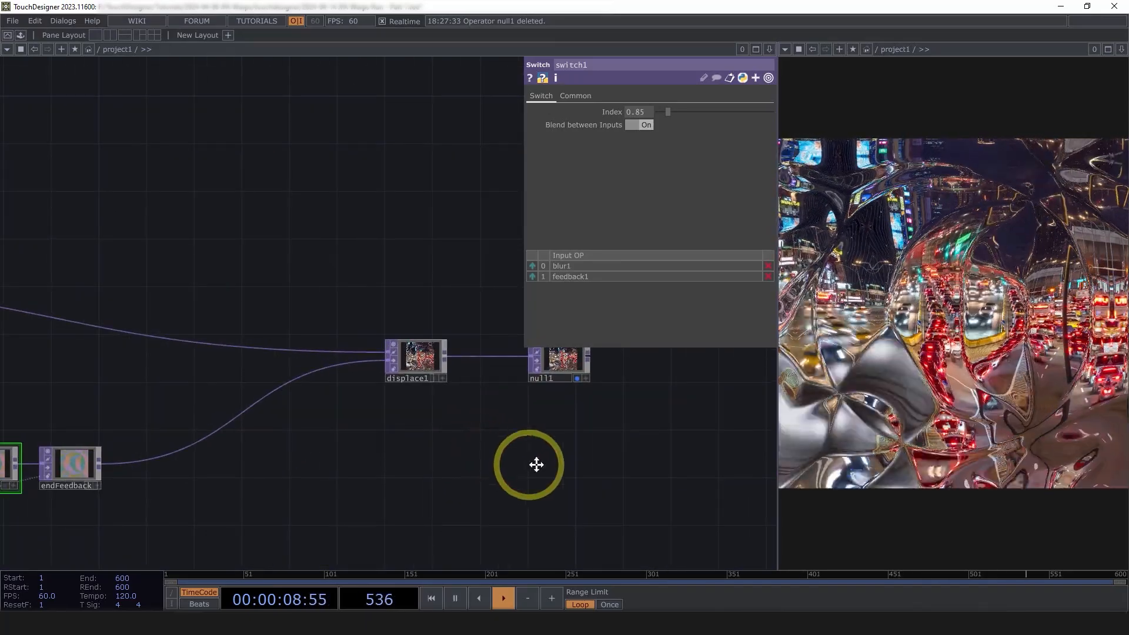
pyautogui.scroll(-3, 588, 450)
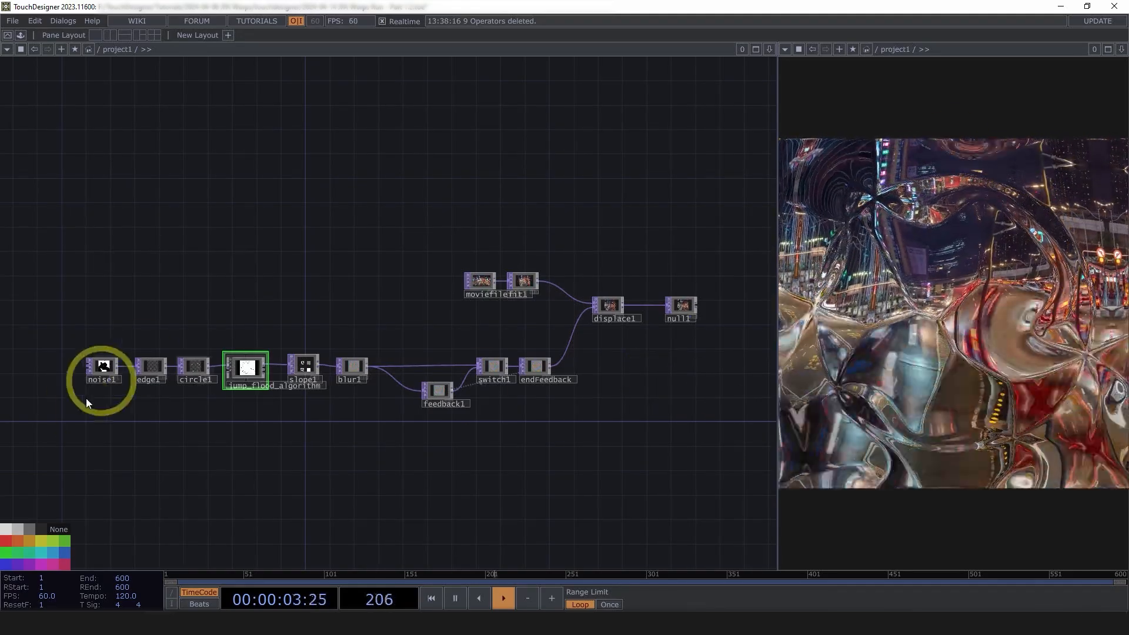
pyautogui.scroll(10, 137, 367)
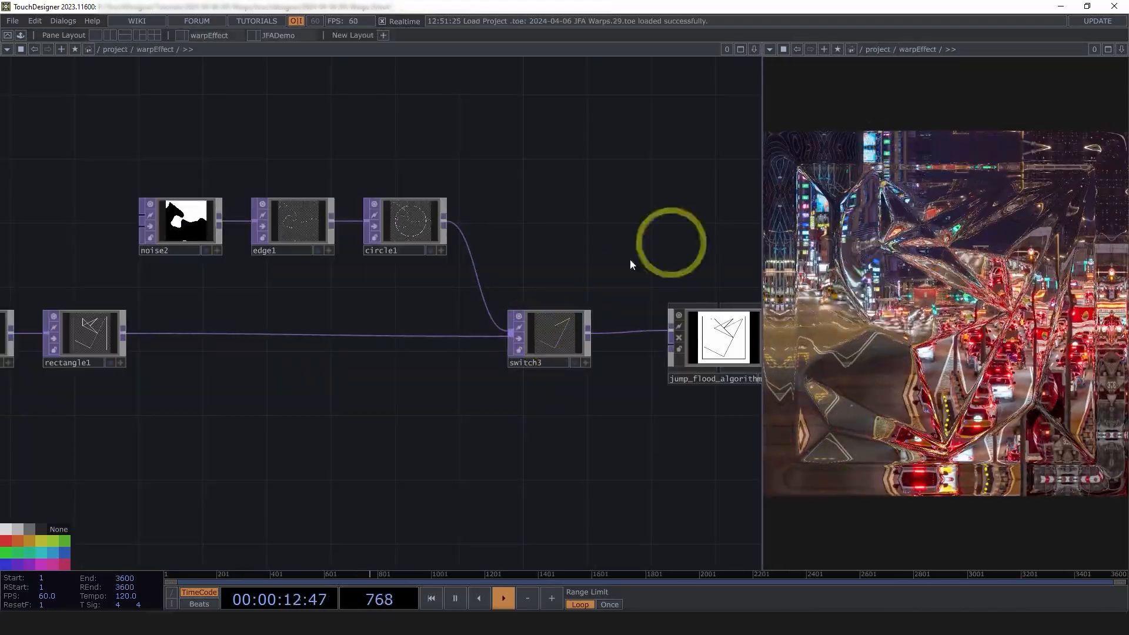
# Pan to render1, reorder1 and cam1, and enlarge render1's preview
pyautogui.moveTo(272, 485); pyautogui.dragTo(461, 479)
pyautogui.moveTo(144, 481); pyautogui.dragTo(217, 459)
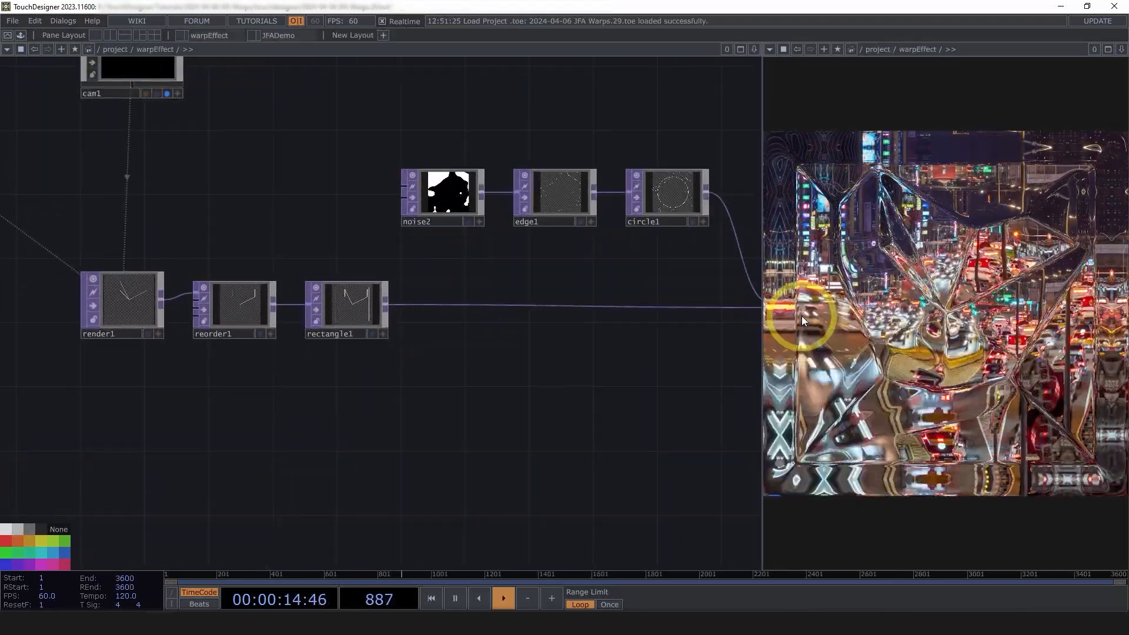
pyautogui.moveTo(399, 374); pyautogui.dragTo(580, 409)
pyautogui.scroll(7, 297, 329)
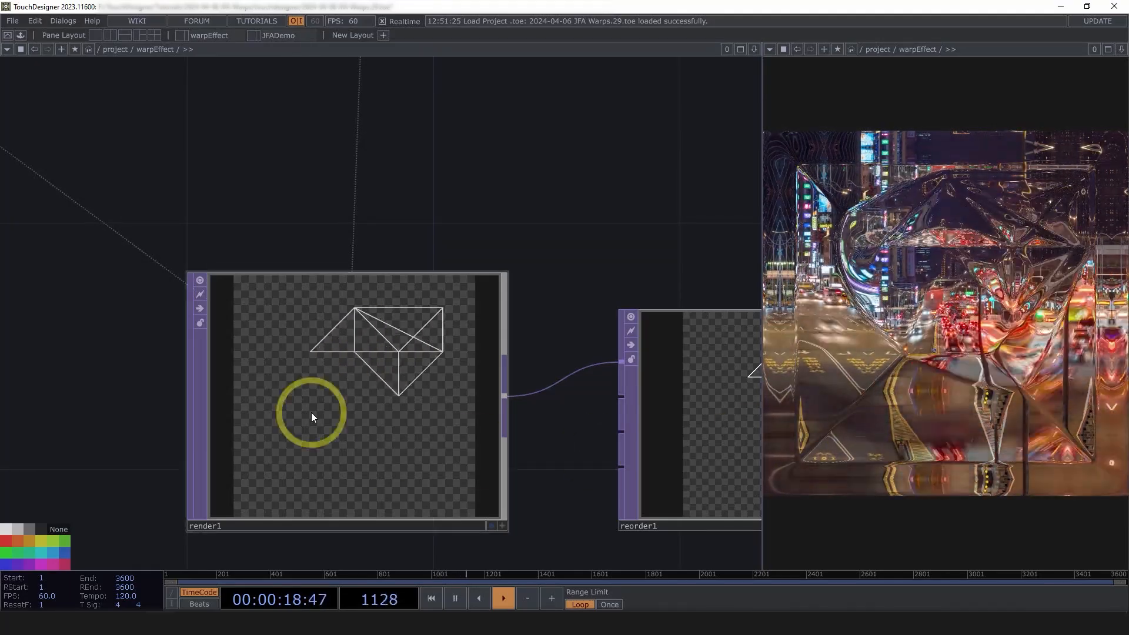
pyautogui.scroll(3, 312, 414)
pyautogui.moveTo(668, 314); pyautogui.dragTo(676, 303)
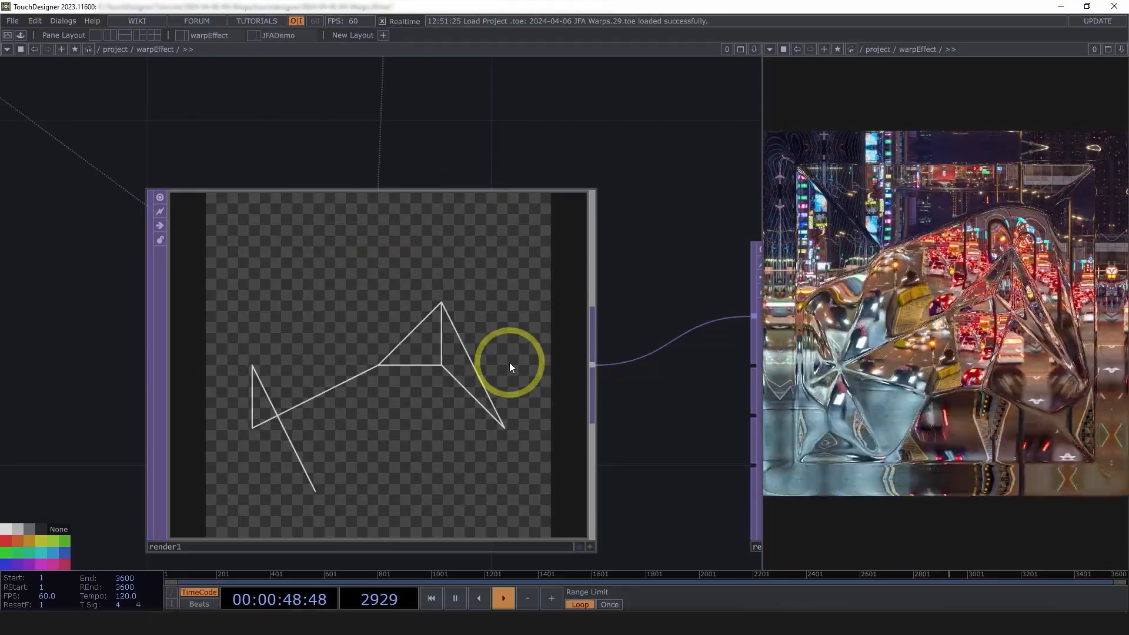
# Zoom back out past rectangle1 and noise2, then frame the whole network with H
pyautogui.scroll(-2, 449, 315)
pyautogui.moveTo(434, 198); pyautogui.dragTo(306, 314)
pyautogui.scroll(-5, 283, 214)
pyautogui.press('h')
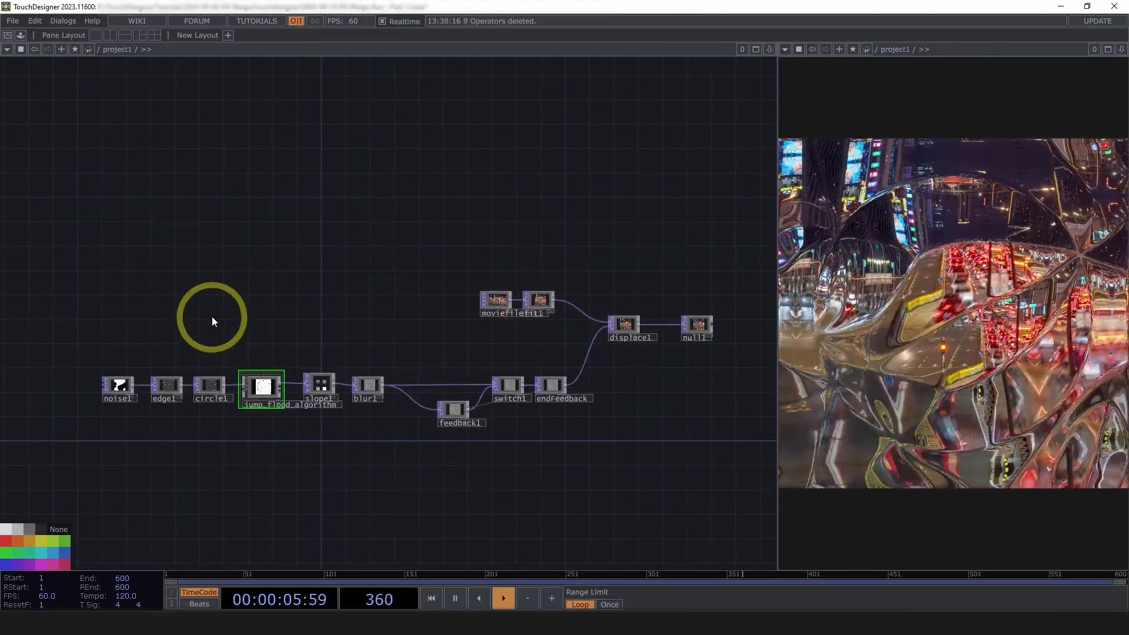
# Add a Noise TOP, noise2, in empty network space and move it up-left
pyautogui.moveTo(194, 312); pyautogui.dragTo(575, 314, button='right')
pyautogui.moveTo(512, 382); pyautogui.dragTo(495, 395)
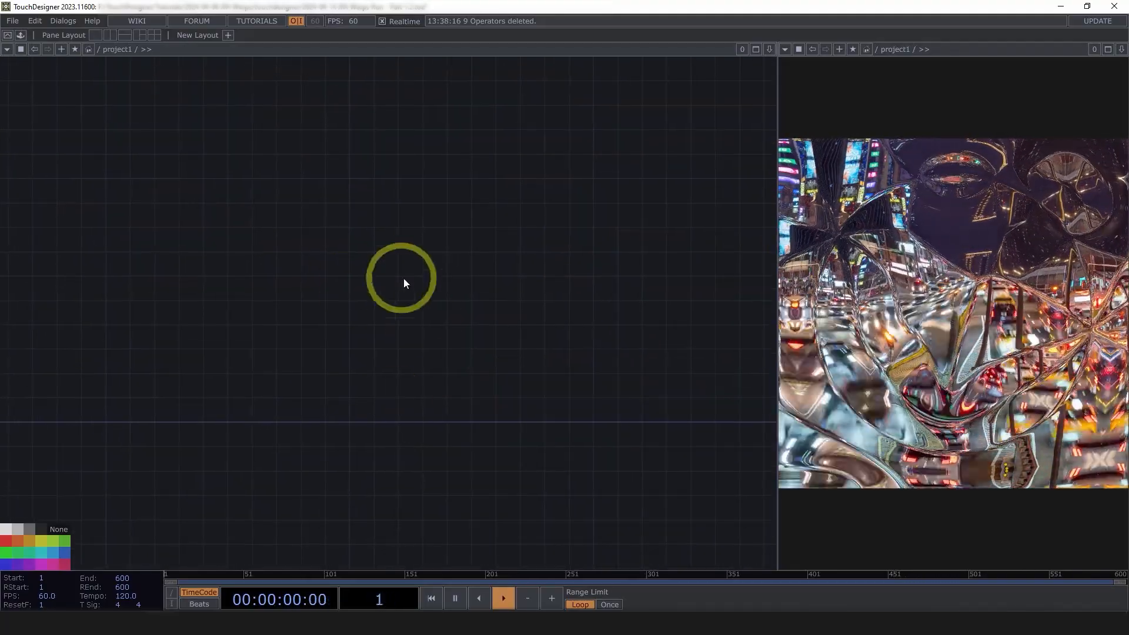
pyautogui.press('Tab')
pyautogui.write('noi')
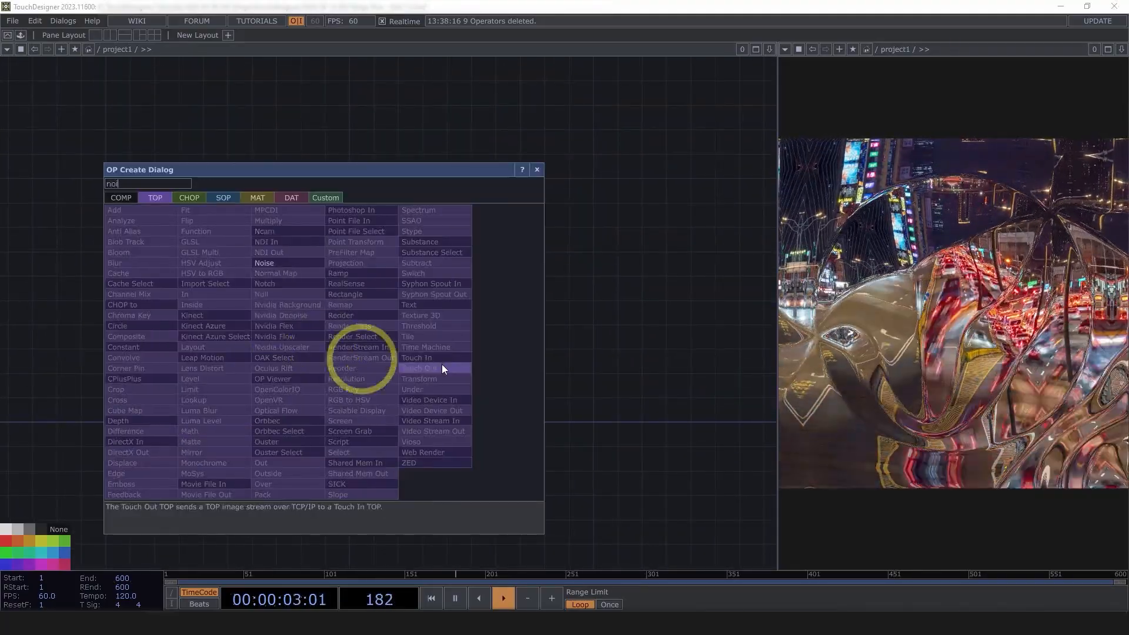
pyautogui.click(316, 263)
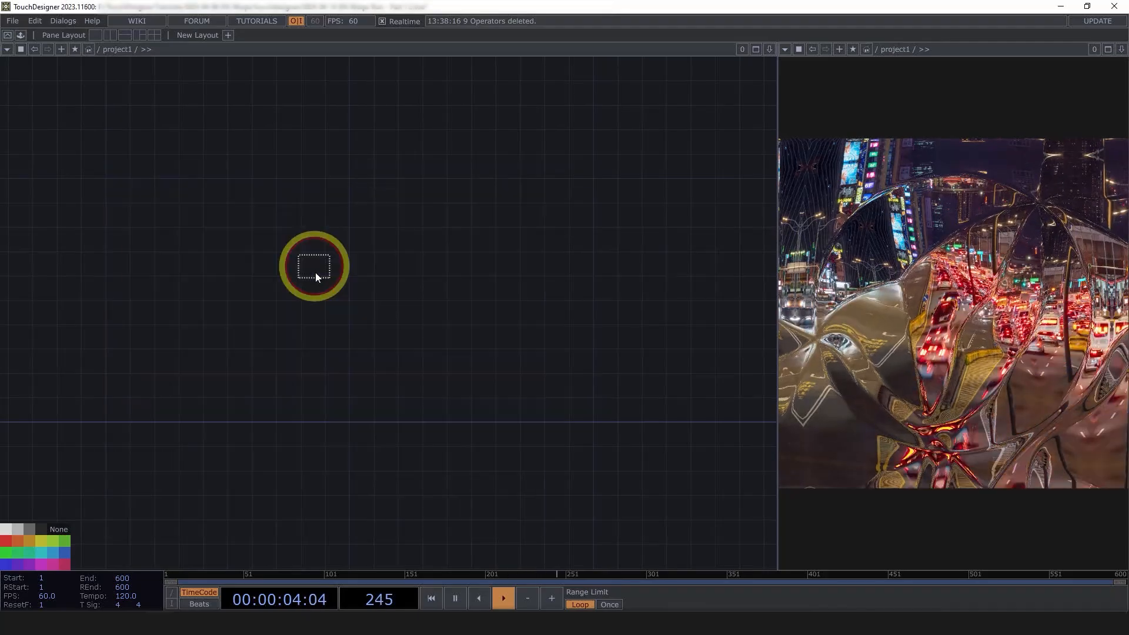
pyautogui.click(292, 417)
pyautogui.scroll(3, 292, 417)
pyautogui.scroll(2, 267, 397)
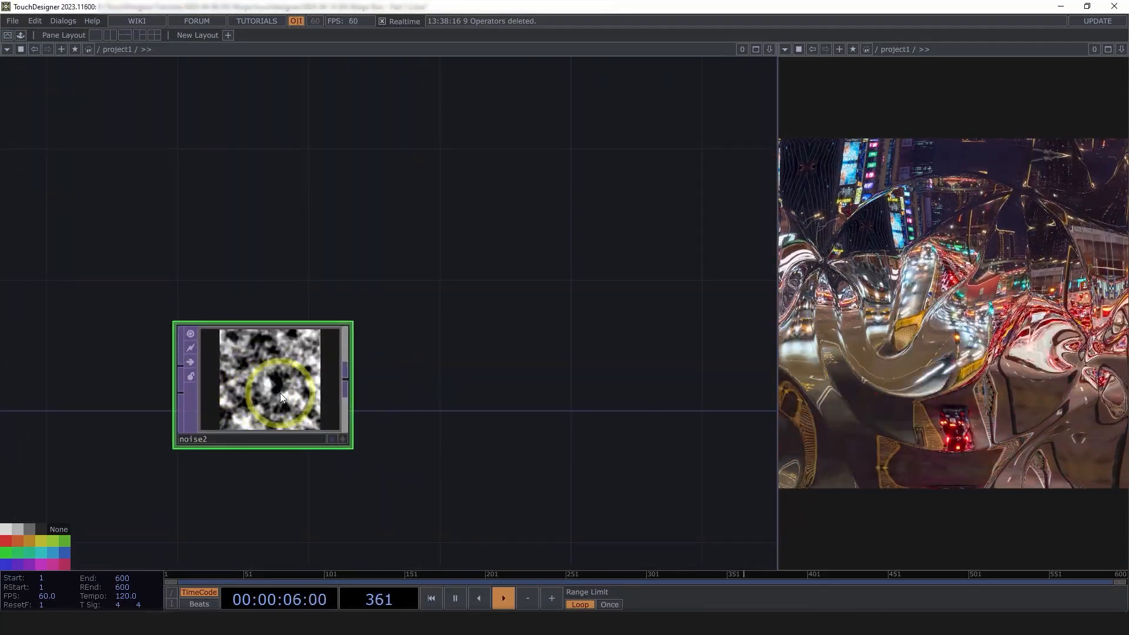
pyautogui.moveTo(280, 393); pyautogui.dragTo(218, 294)
# Set noise2's resolution to 3 by 3 on its Common page
pyautogui.press('p')
pyautogui.click(617, 97)
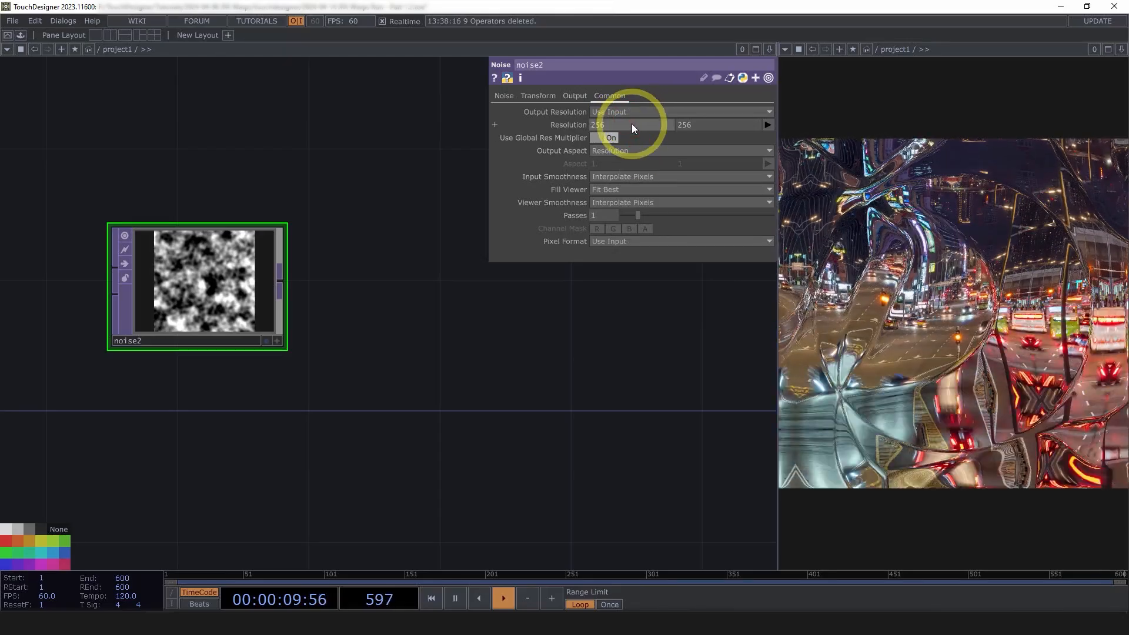
pyautogui.write('3')
pyautogui.press('Tab')
pyautogui.write('3')
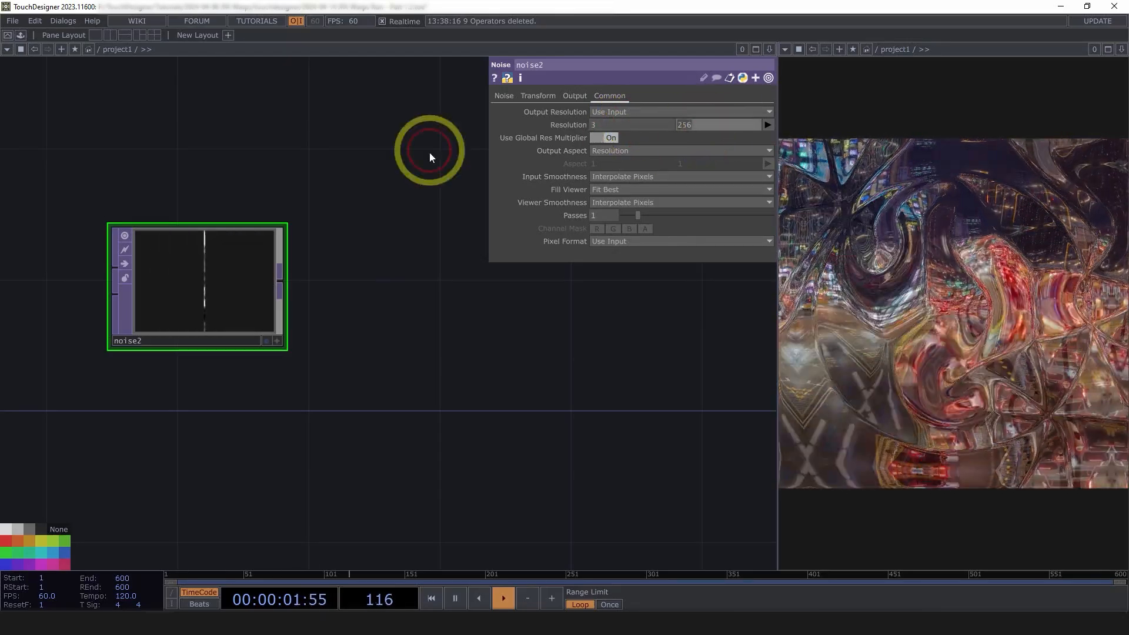
pyautogui.click(395, 194)
# Change noise2's pixel format to 32-bit float (RGBA)
pyautogui.scroll(3, 143, 306)
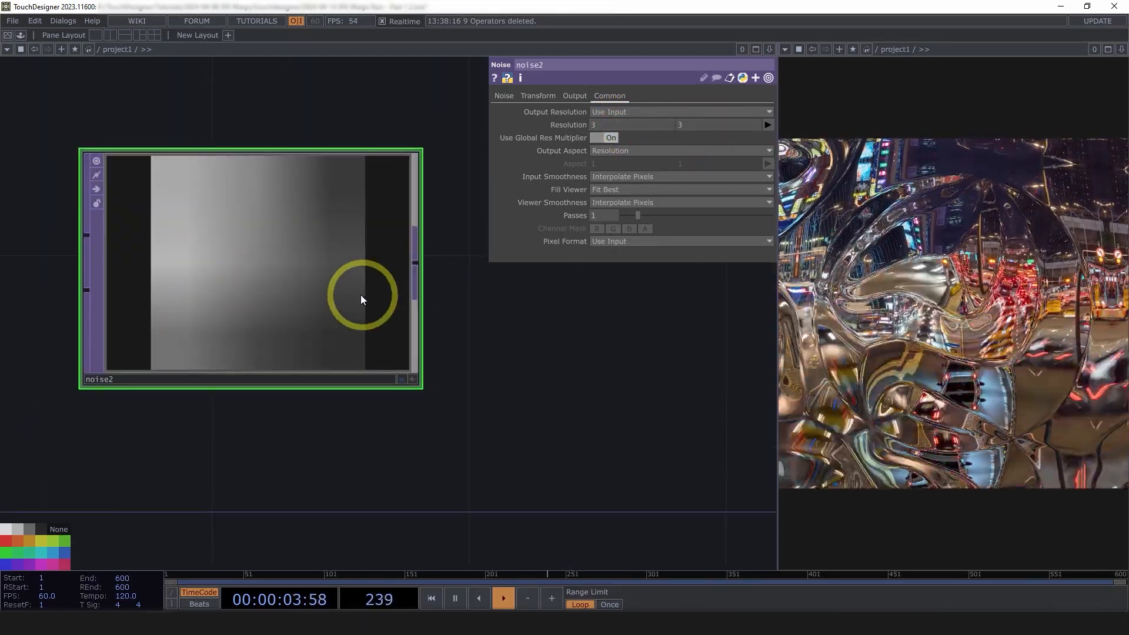
pyautogui.scroll(-2, 353, 297)
pyautogui.moveTo(514, 378); pyautogui.dragTo(414, 424)
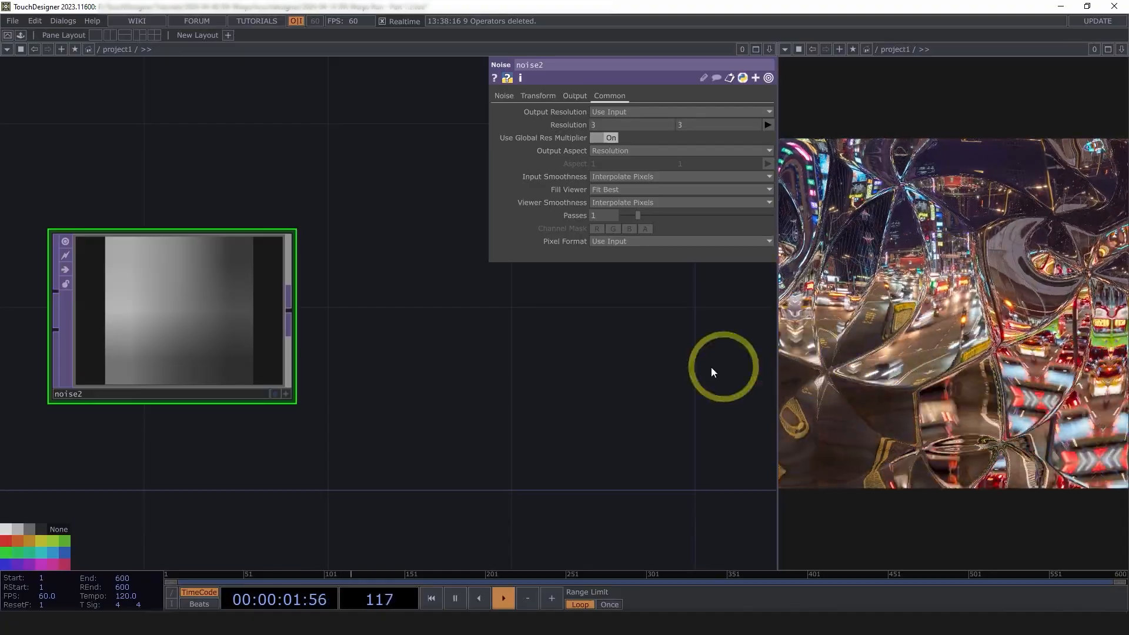
pyautogui.moveTo(641, 377); pyautogui.dragTo(284, 411)
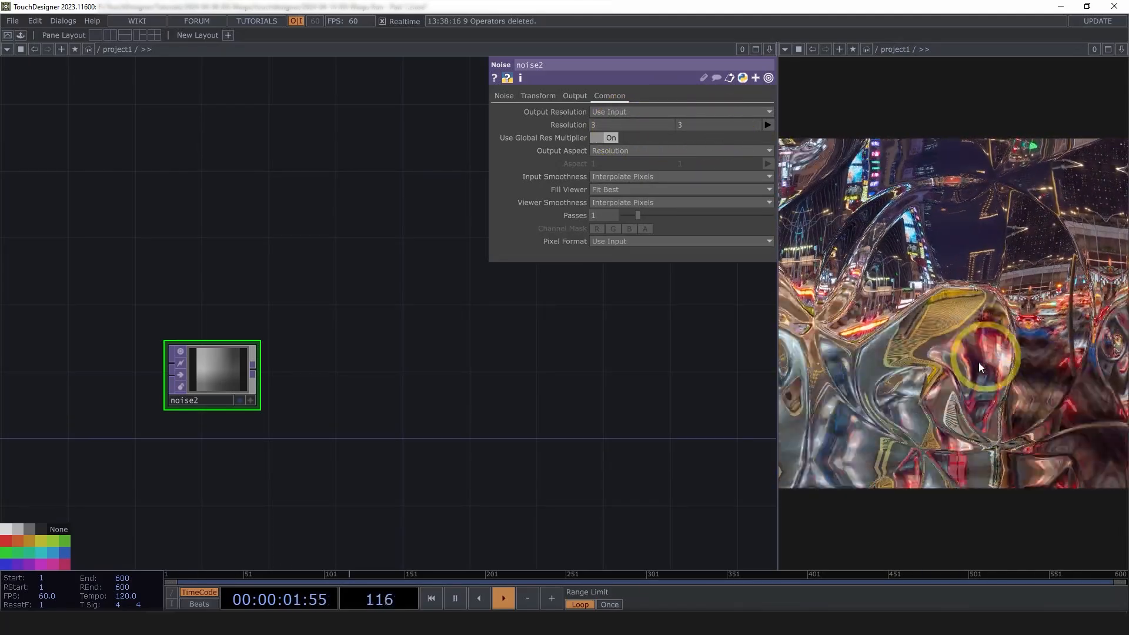
pyautogui.scroll(3, 197, 398)
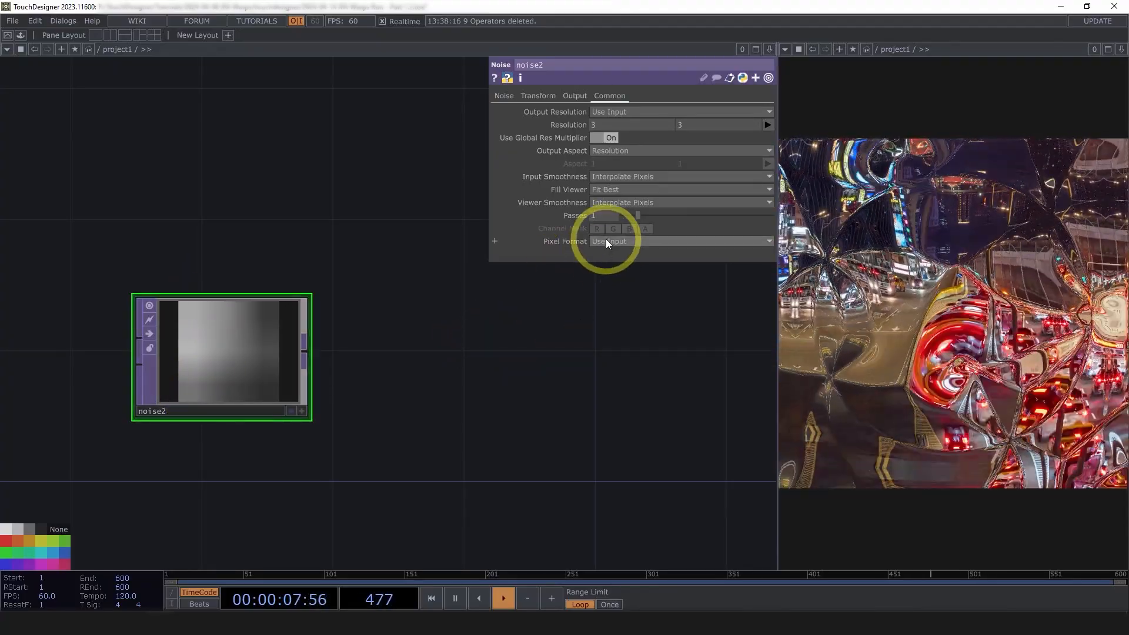
pyautogui.click(606, 241)
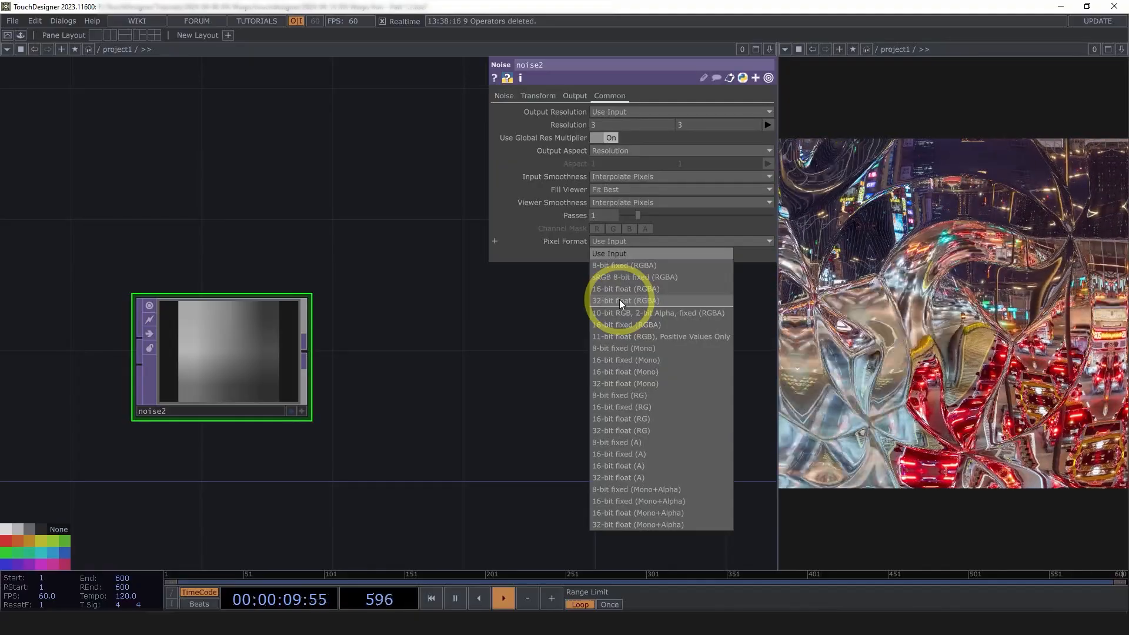
pyautogui.click(619, 300)
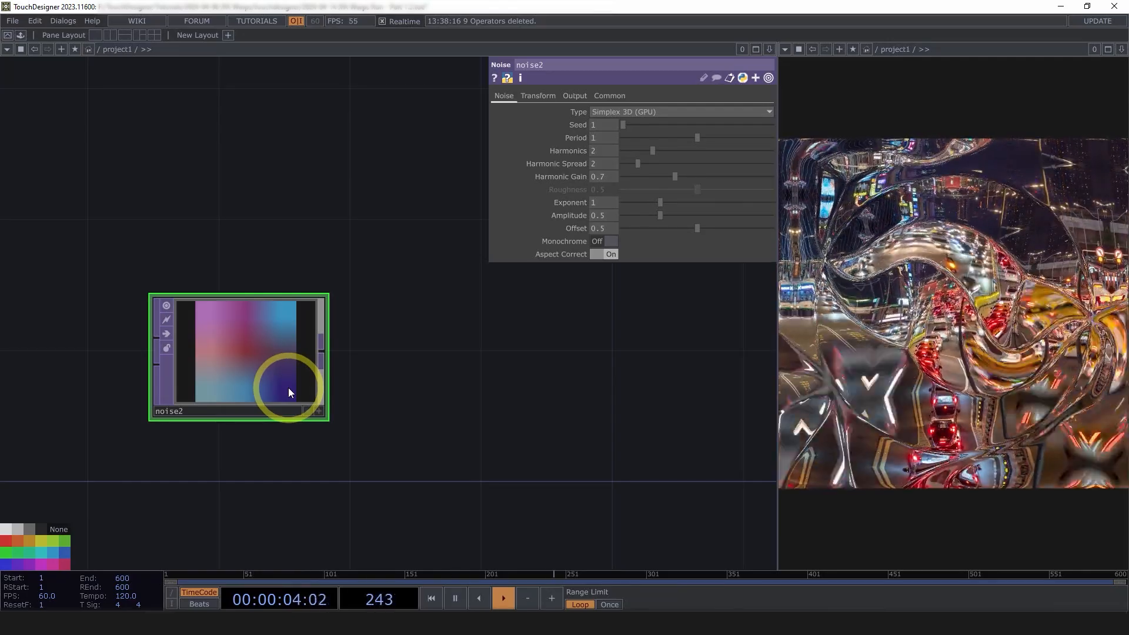
# Set noise2's Period to .02, Amplitude to 1.3 and Offset to 0
pyautogui.moveTo(450, 368); pyautogui.dragTo(438, 345)
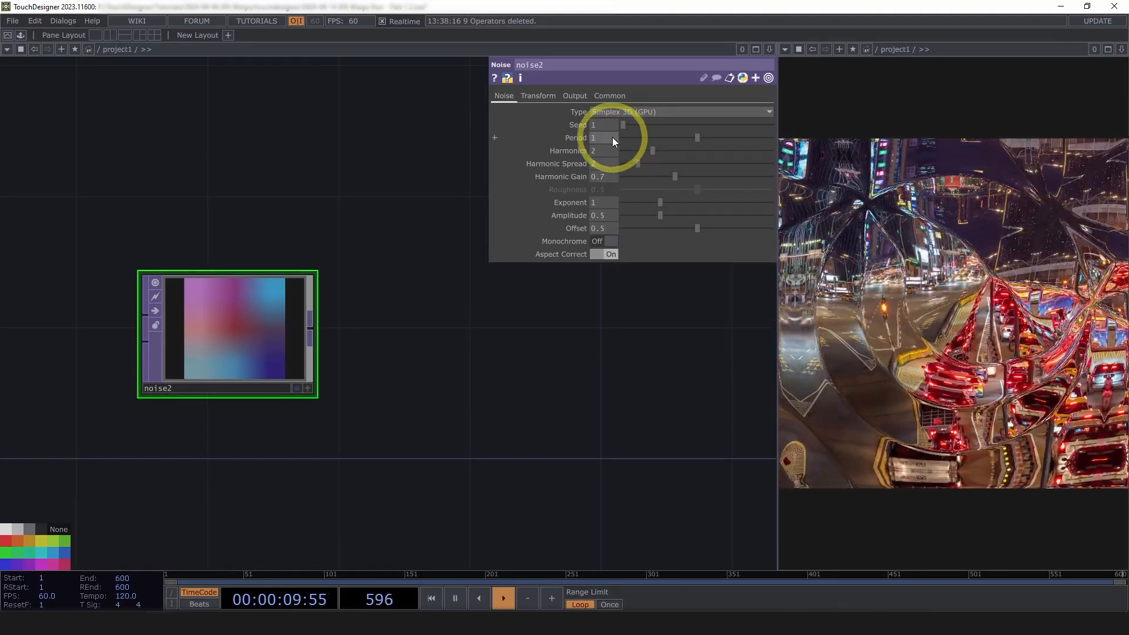
pyautogui.click(609, 138)
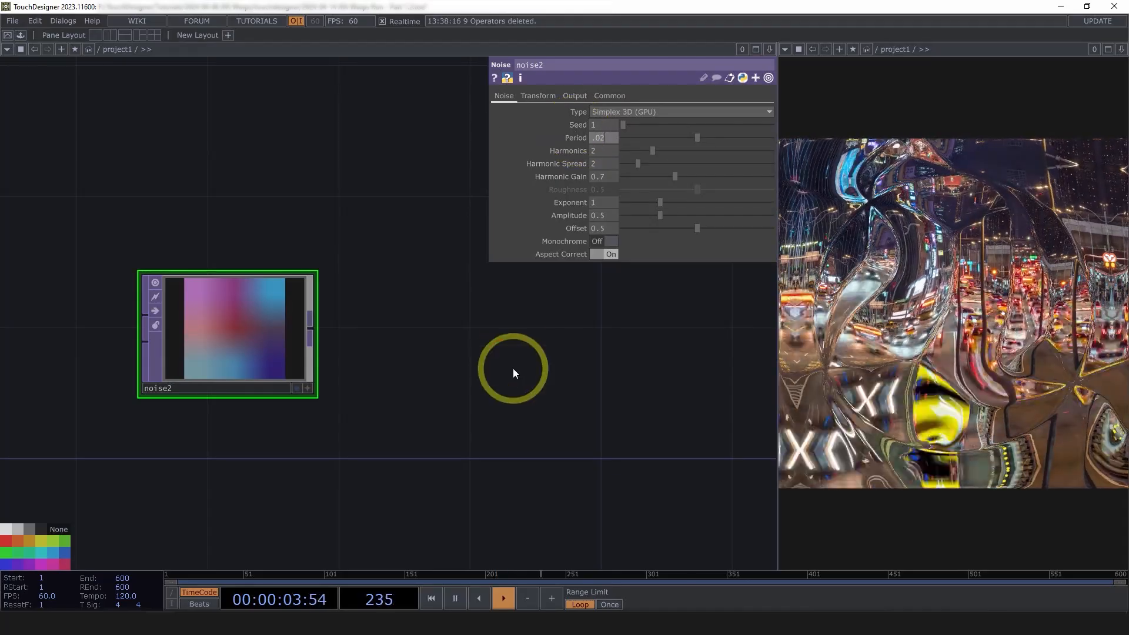
pyautogui.scroll(3, 223, 325)
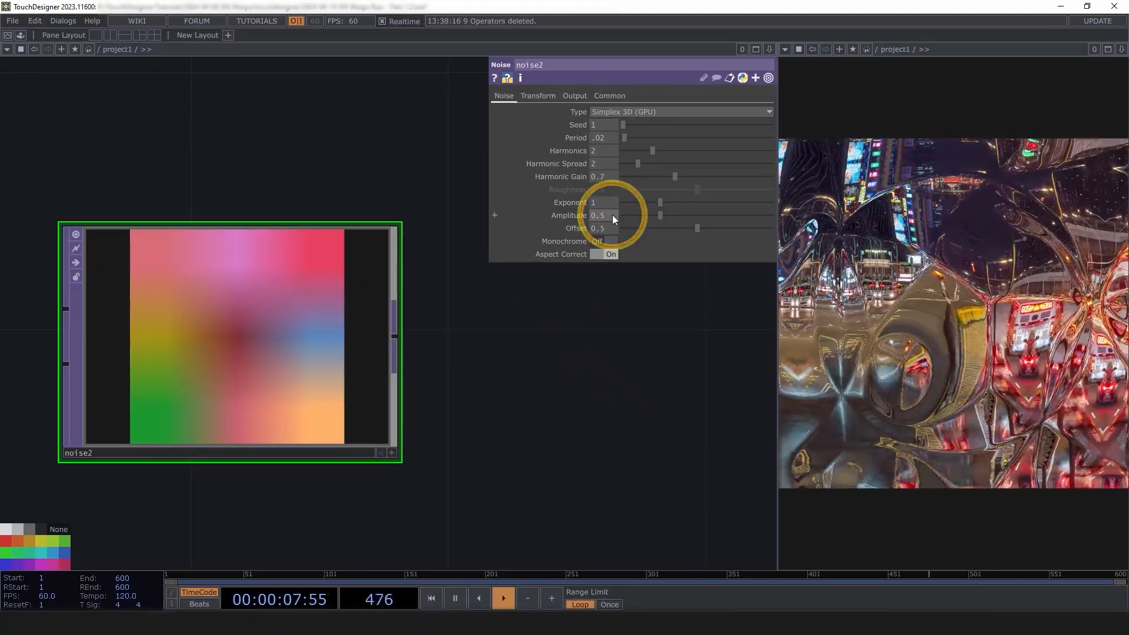
pyautogui.moveTo(613, 215); pyautogui.dragTo(576, 216)
pyautogui.write('1.3')
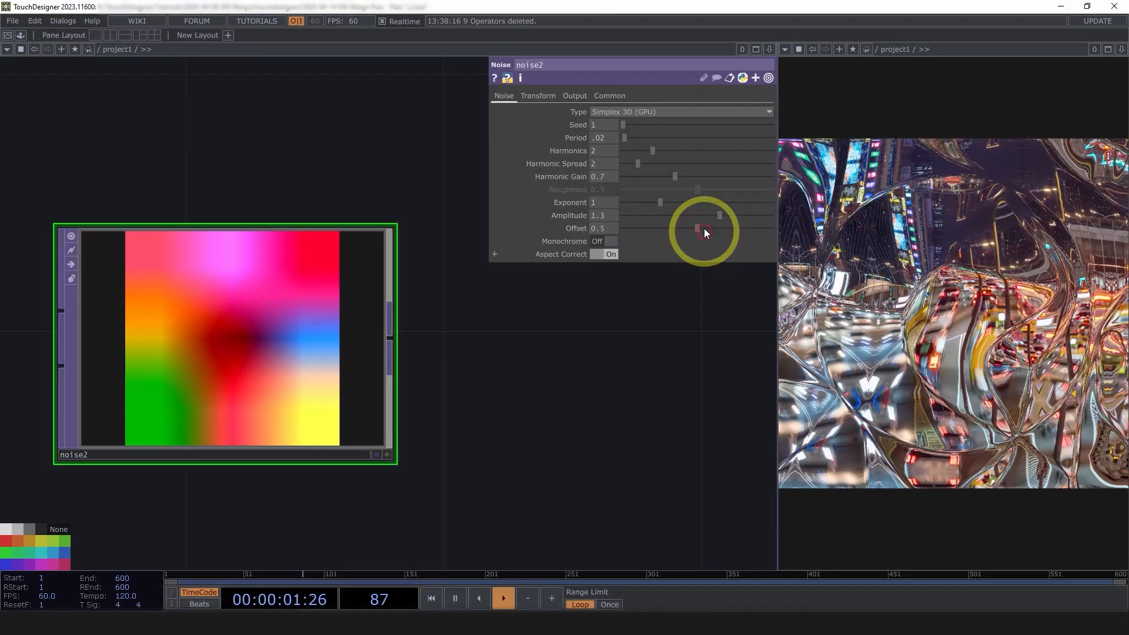
pyautogui.moveTo(704, 228); pyautogui.dragTo(617, 220)
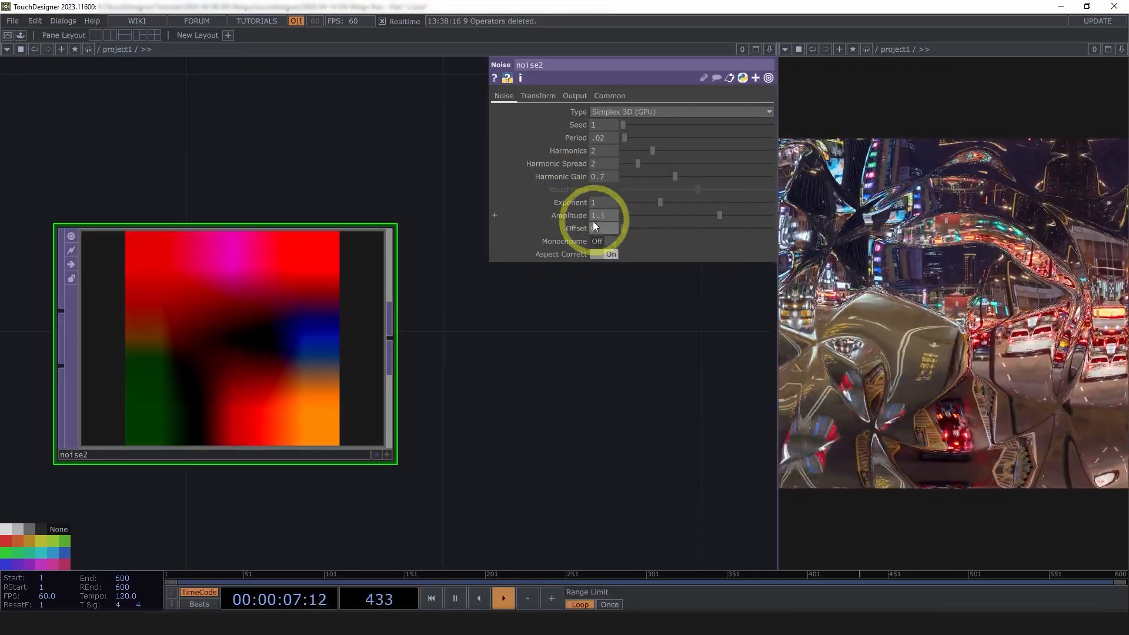
# Display noise2's output as 3D points in its viewer and orbit it
pyautogui.moveTo(573, 370); pyautogui.dragTo(521, 392)
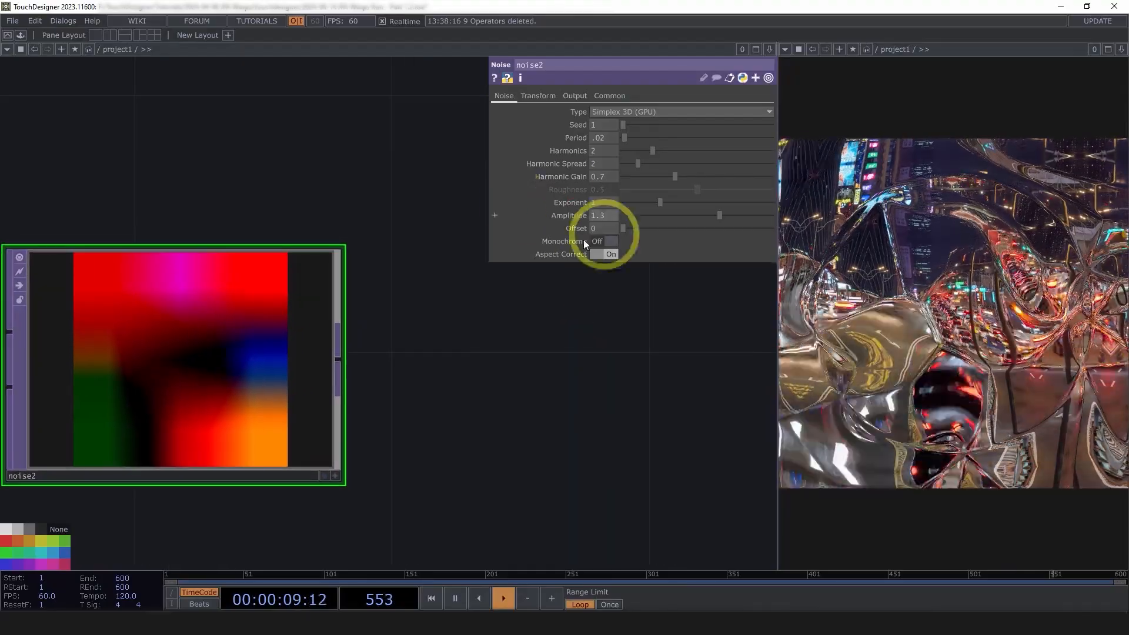
pyautogui.scroll(-5, 406, 378)
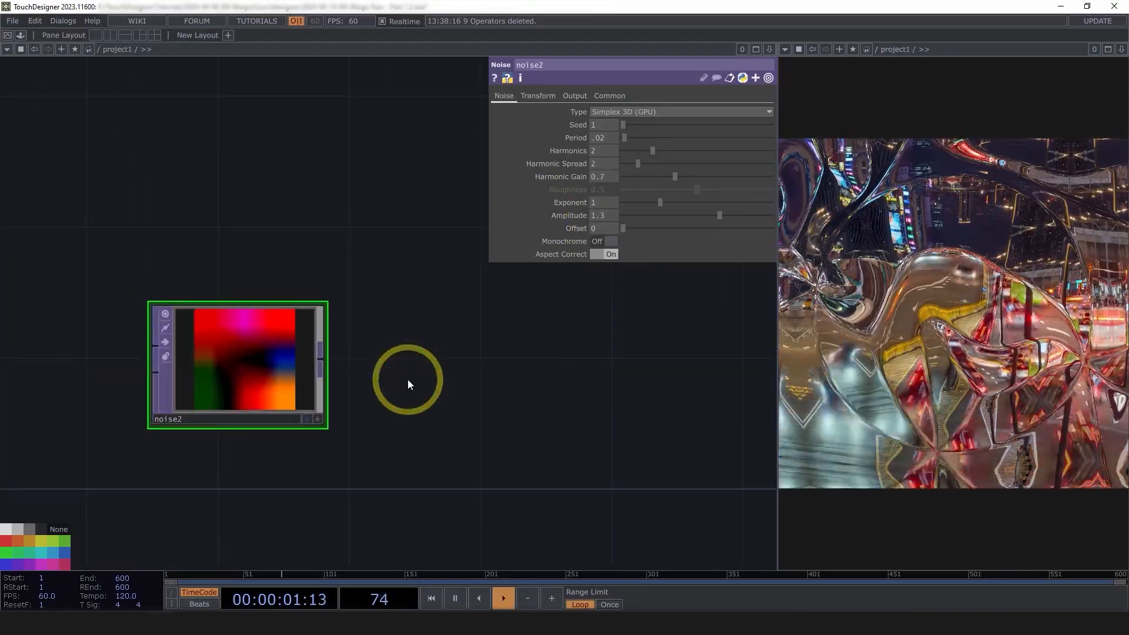
pyautogui.scroll(5, 231, 364)
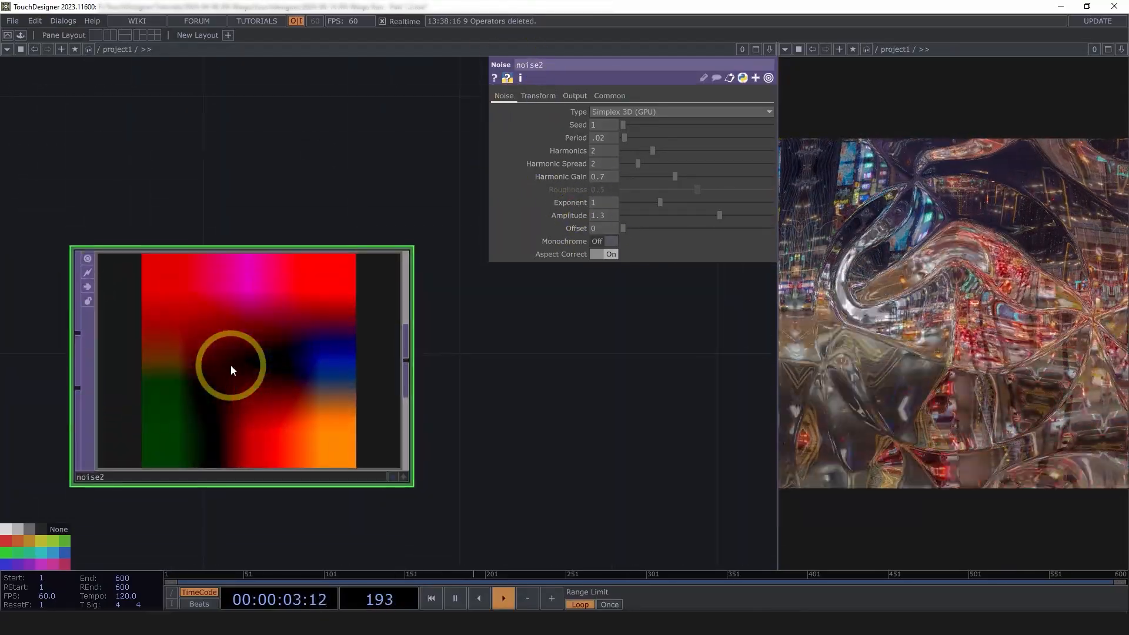
pyautogui.press('a')
pyautogui.press('p')
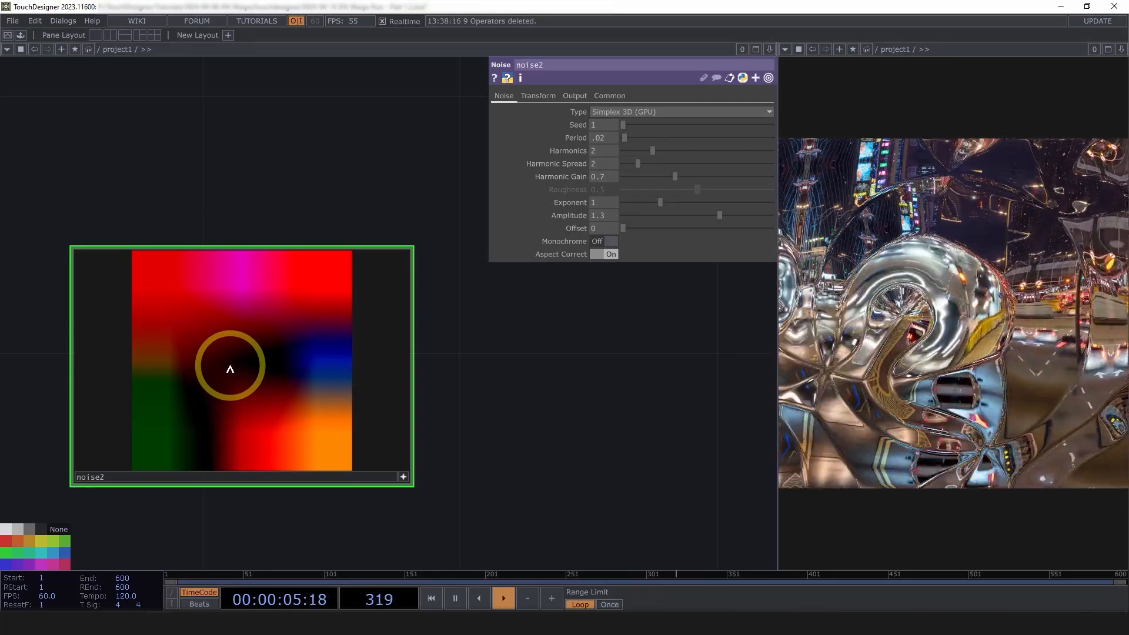
pyautogui.moveTo(230, 365); pyautogui.dragTo(556, 103)
pyautogui.click(551, 96)
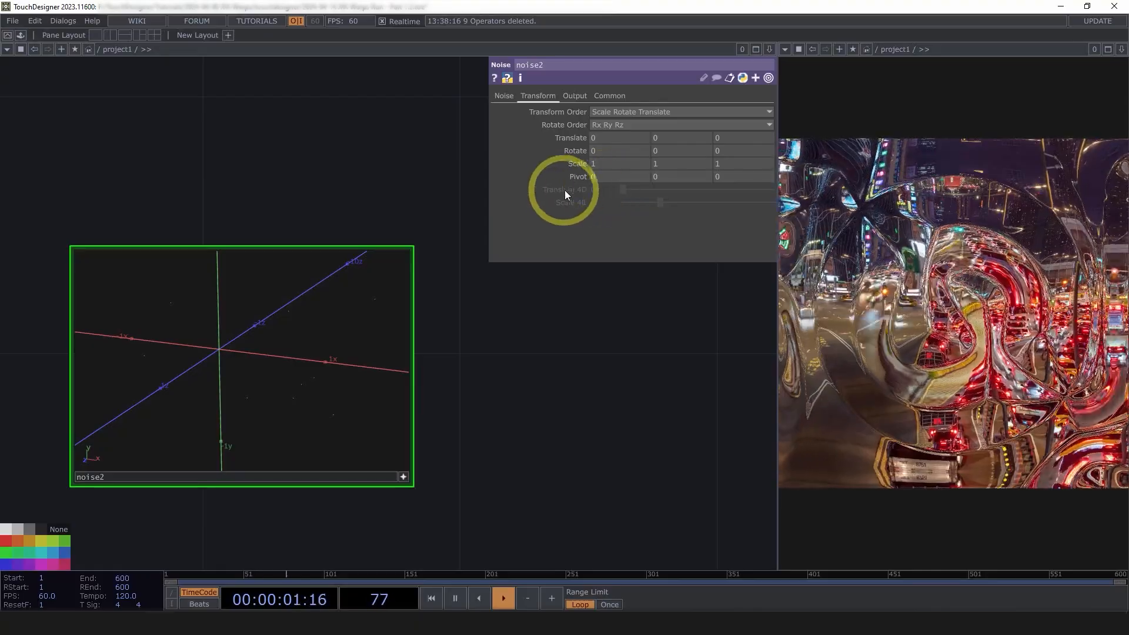
# Switch noise2's noise type to Simplex 4D (GPU)
pyautogui.click(503, 96)
pyautogui.click(529, 97)
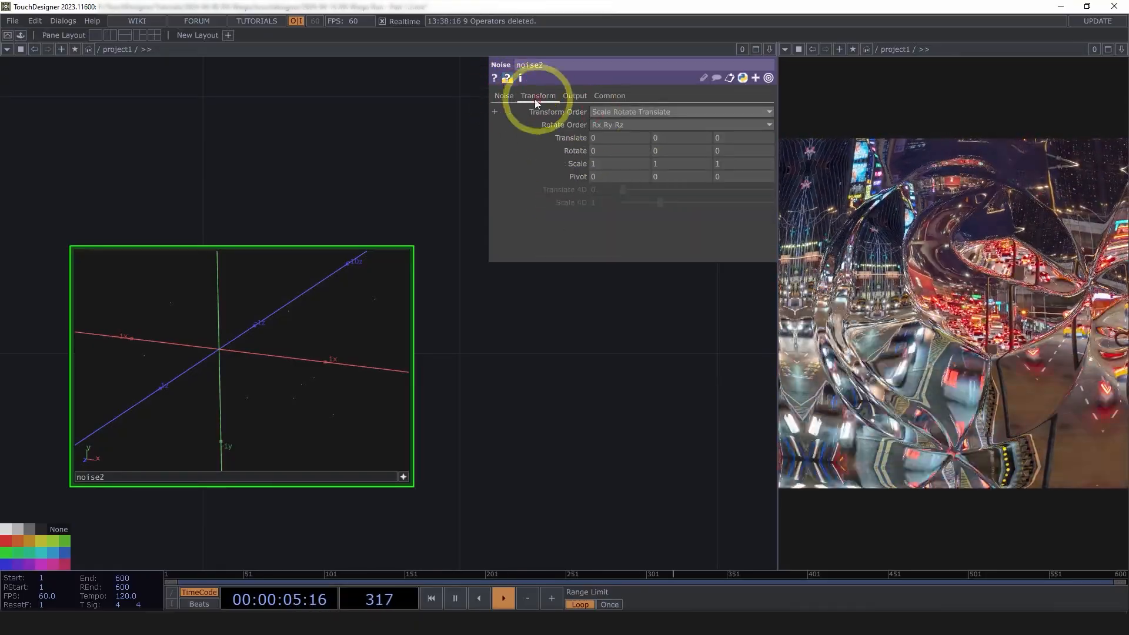
pyautogui.click(506, 97)
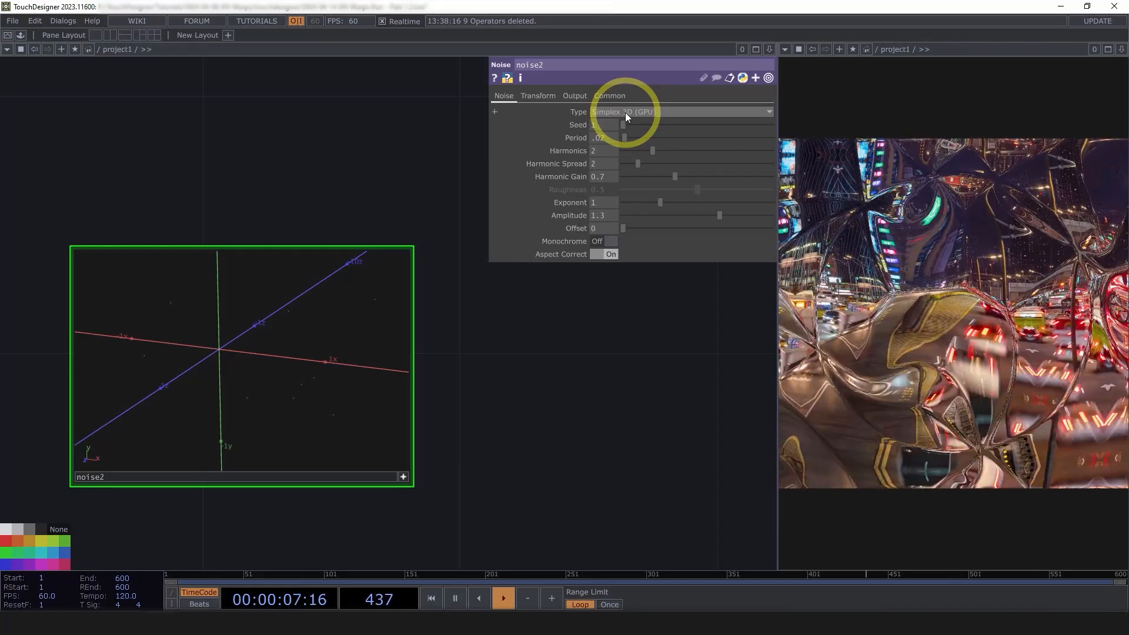
pyautogui.click(625, 112)
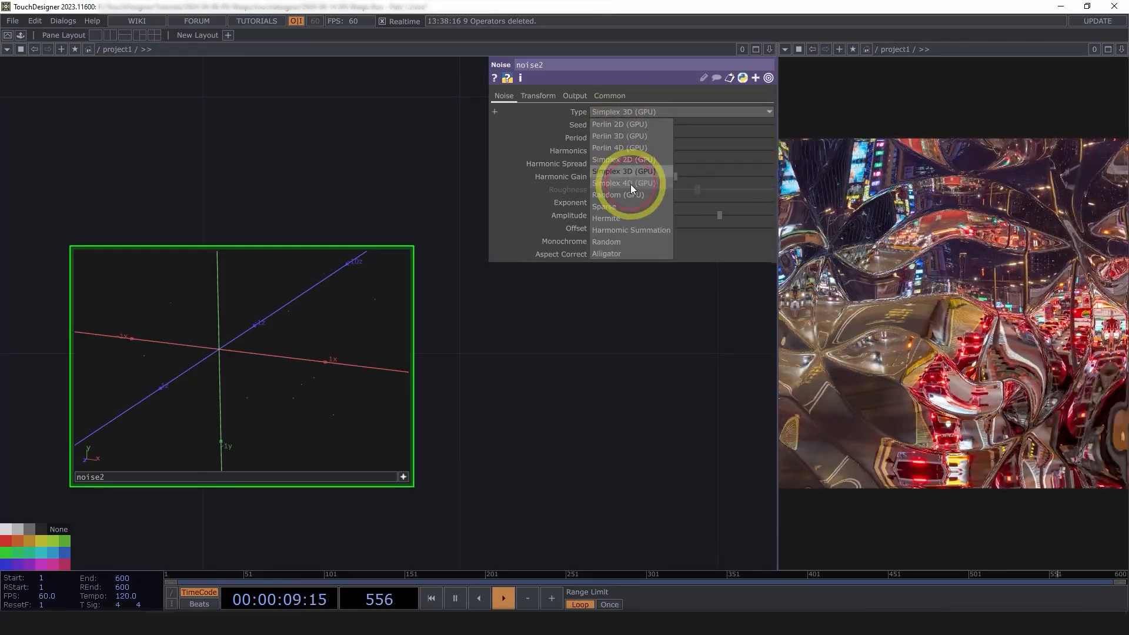
pyautogui.click(631, 185)
# Drive noise2's Translate 4D with absTime.seconds * .0303 and orbit its 3D viewer
pyautogui.click(538, 96)
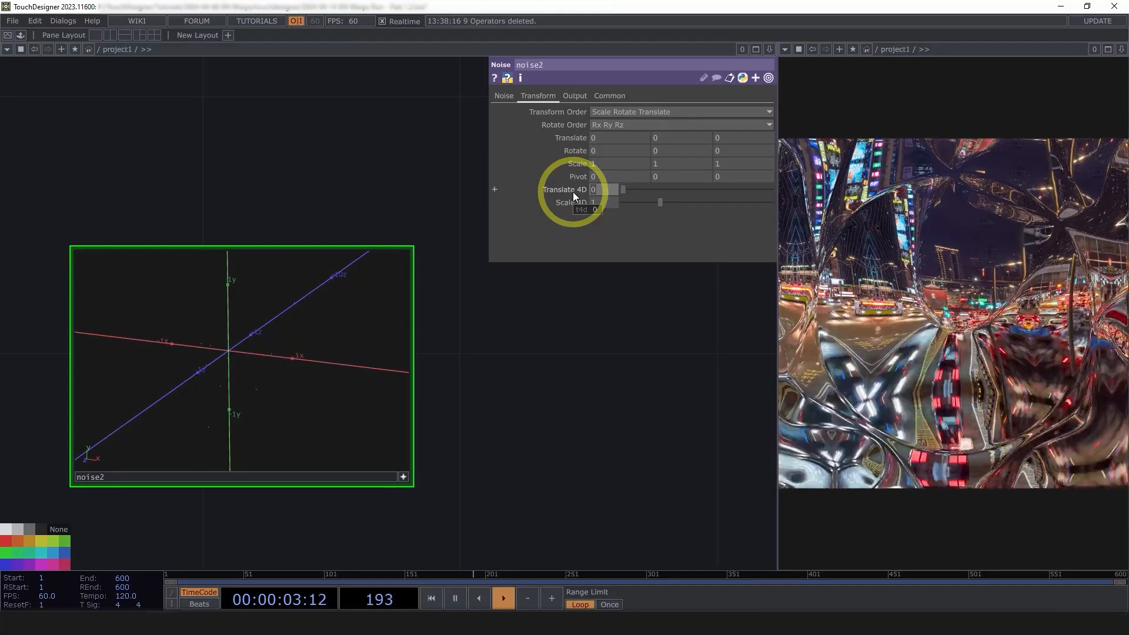
pyautogui.write('absTime.second')
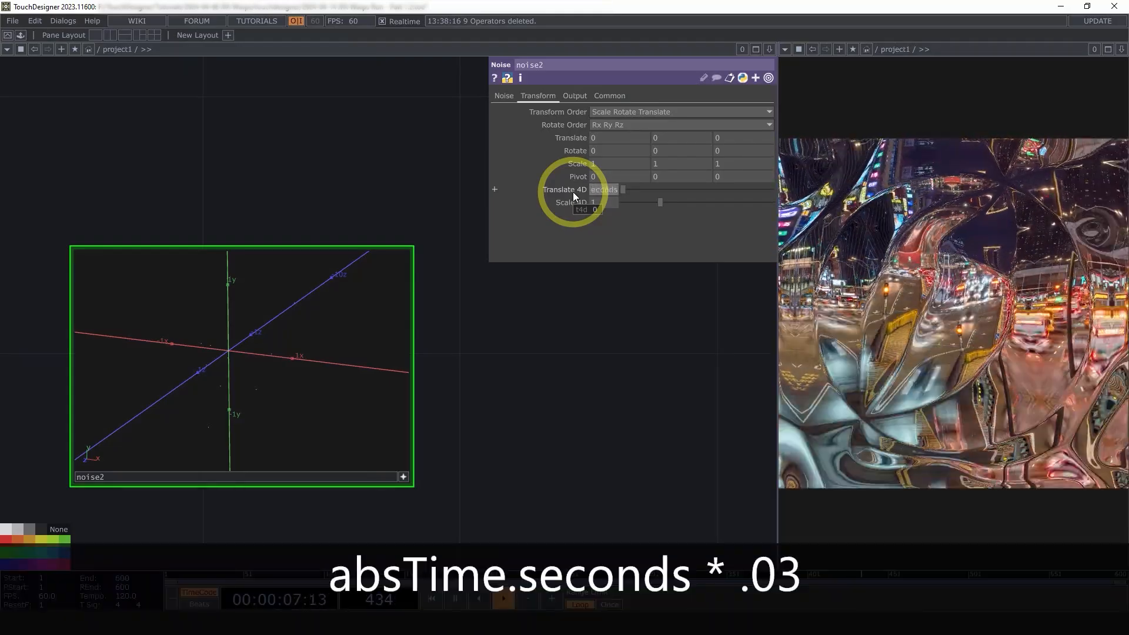
pyautogui.write('s * .03')
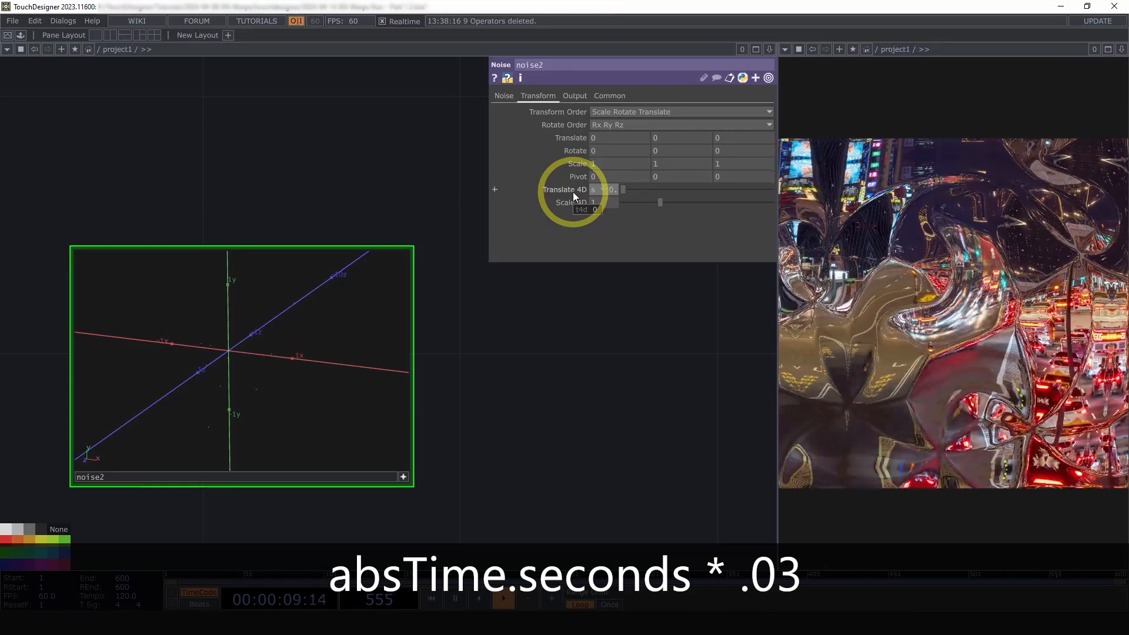
pyautogui.write('03')
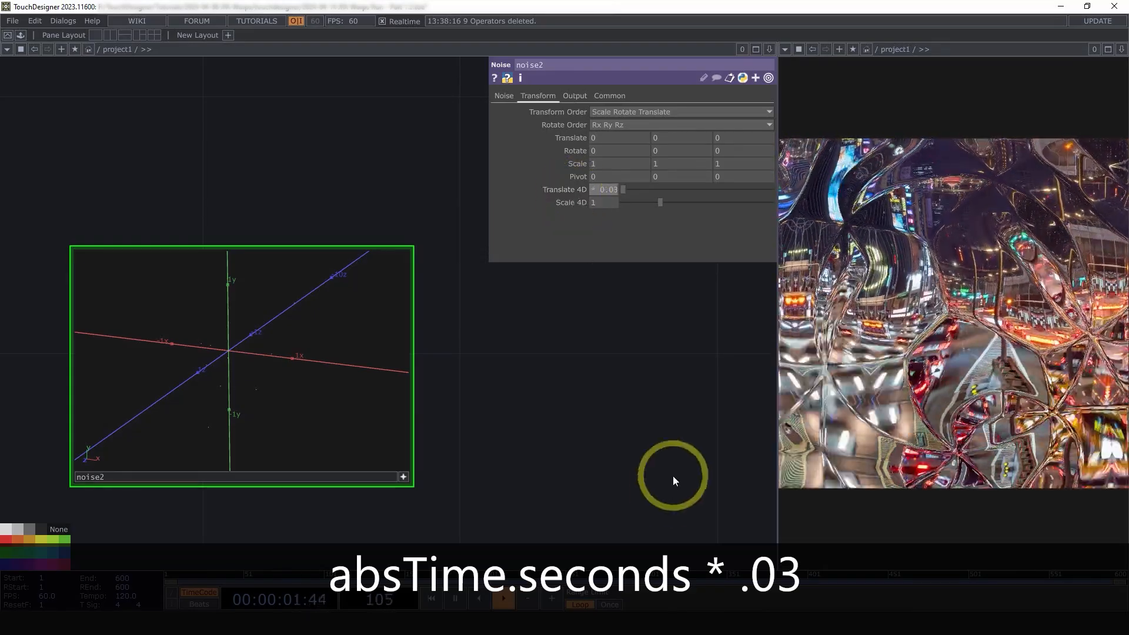
pyautogui.moveTo(669, 466); pyautogui.dragTo(664, 459)
pyautogui.moveTo(291, 389); pyautogui.dragTo(321, 387)
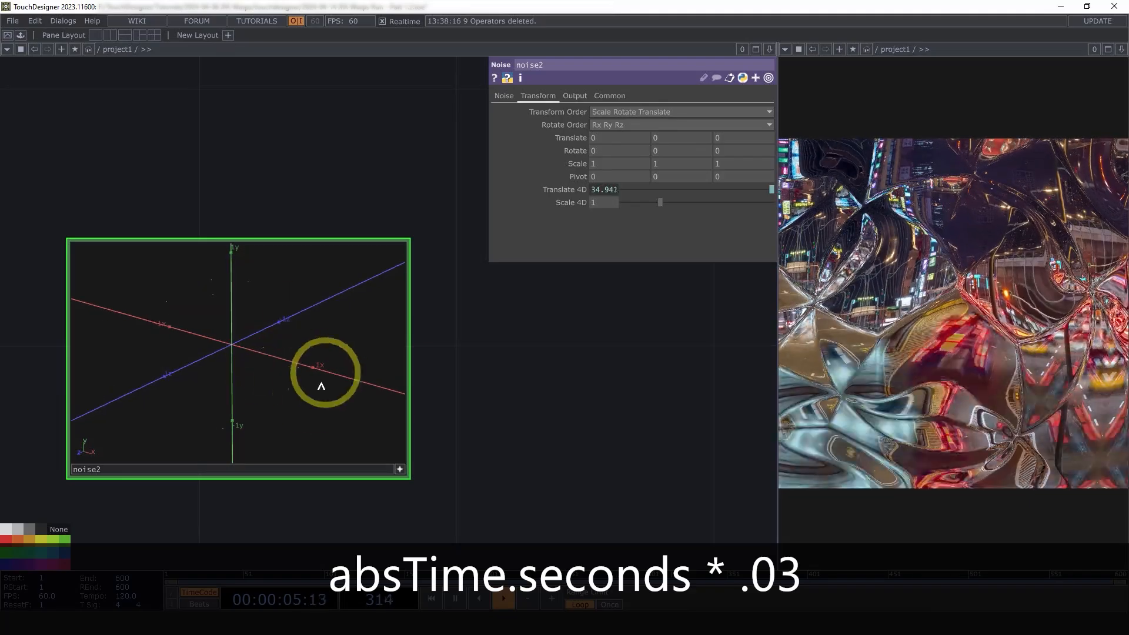
pyautogui.moveTo(255, 404); pyautogui.dragTo(191, 372)
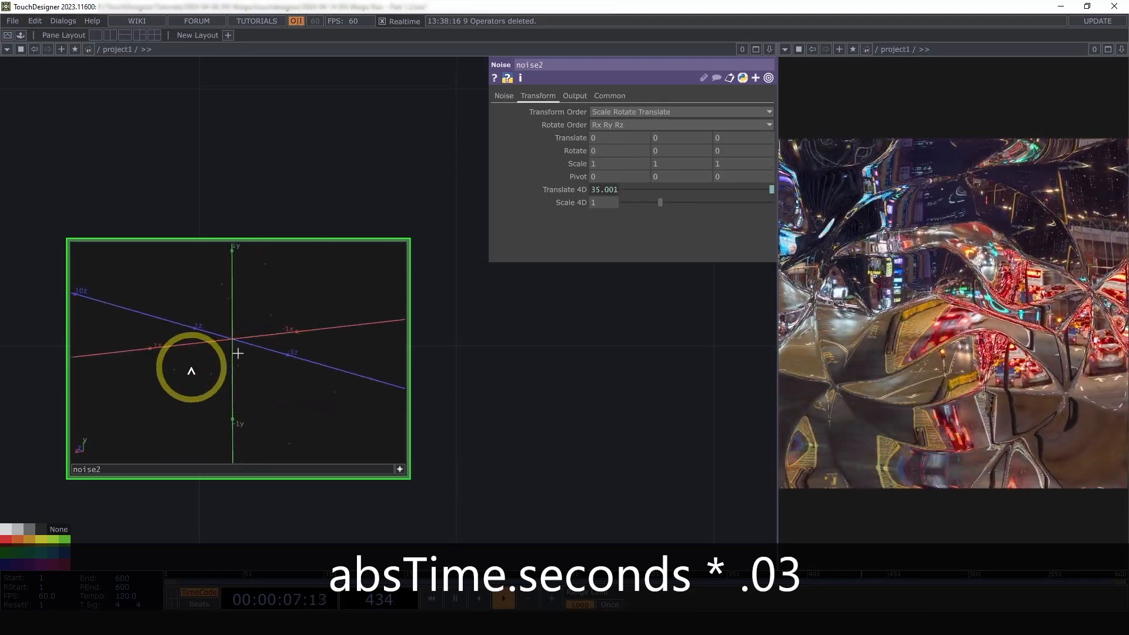
# Deactivate the viewer and open the operator menu from noise2's output
pyautogui.click(401, 471)
pyautogui.moveTo(510, 460); pyautogui.dragTo(358, 368)
pyautogui.scroll(-3, 492, 450)
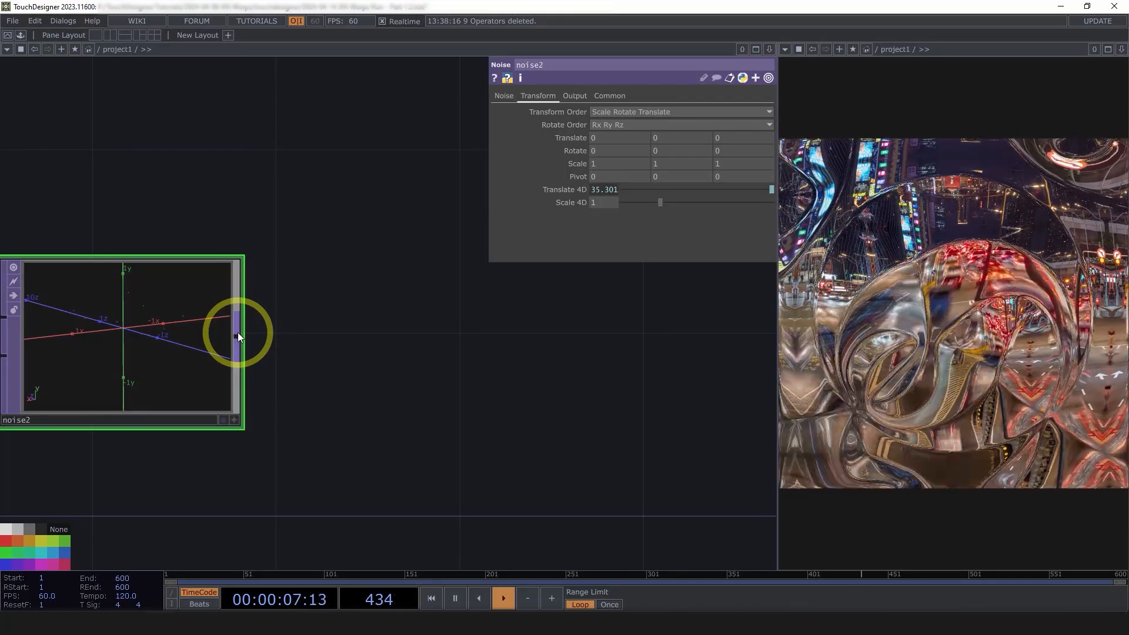
pyautogui.rightClick(238, 333)
# Place a Limit TOP, limit1, after noise2 and show its Quantize page
pyautogui.click(125, 373)
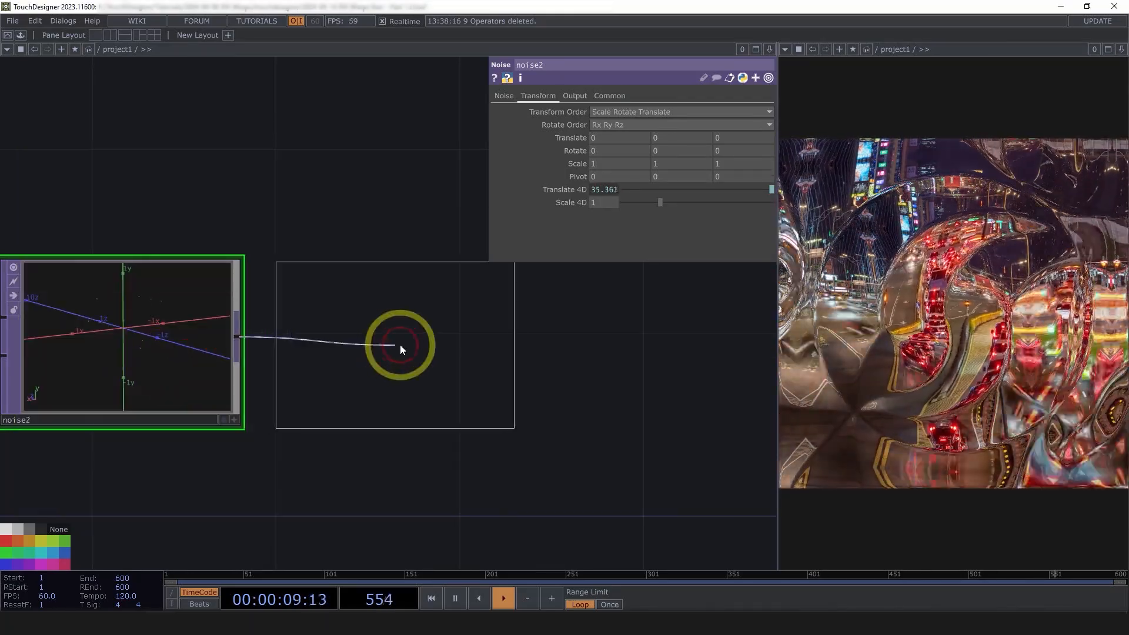
pyautogui.click(400, 345)
pyautogui.scroll(5, 418, 343)
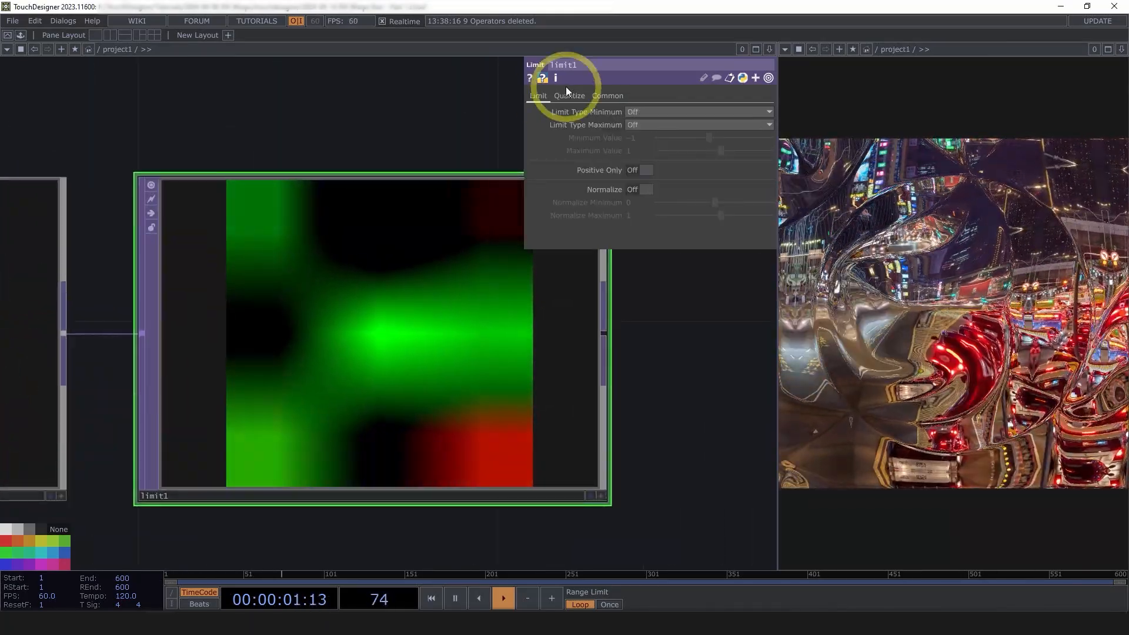
pyautogui.click(568, 94)
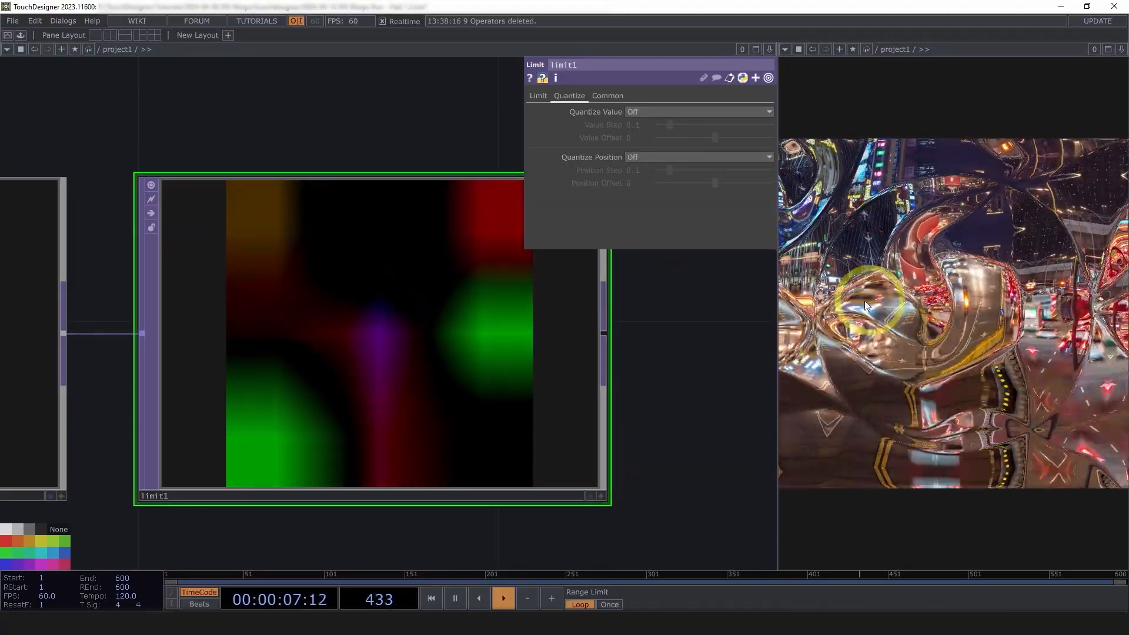
pyautogui.moveTo(621, 312); pyautogui.dragTo(516, 334)
pyautogui.scroll(-3, 517, 335)
pyautogui.moveTo(567, 381); pyautogui.dragTo(344, 436)
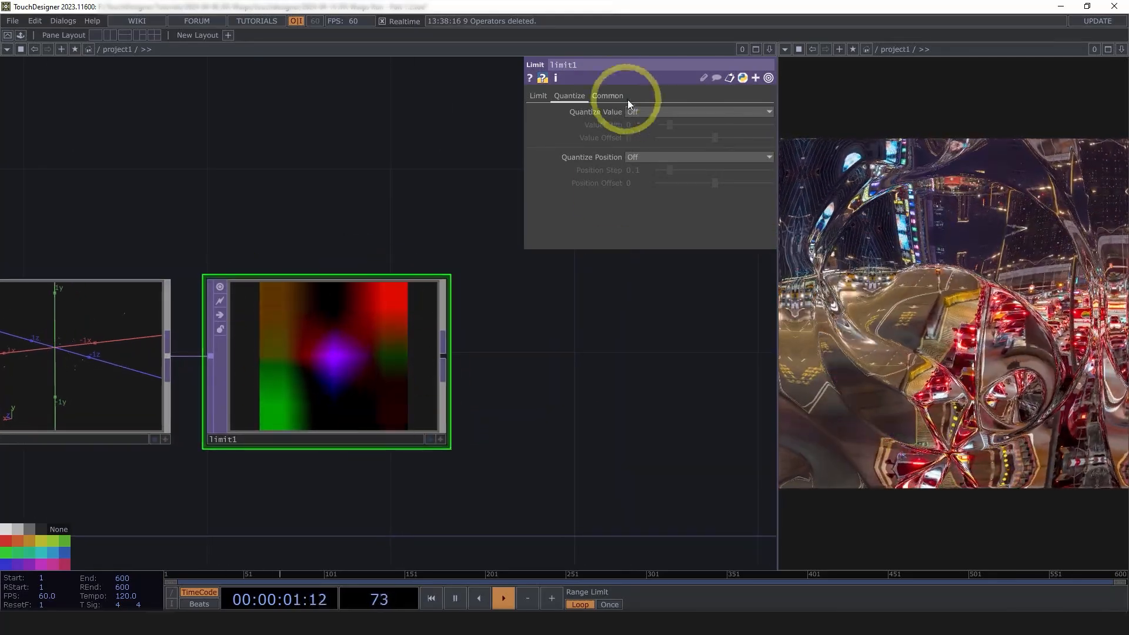
# Set limit1's Quantize Value to Round with a value step of 0.3
pyautogui.click(643, 111)
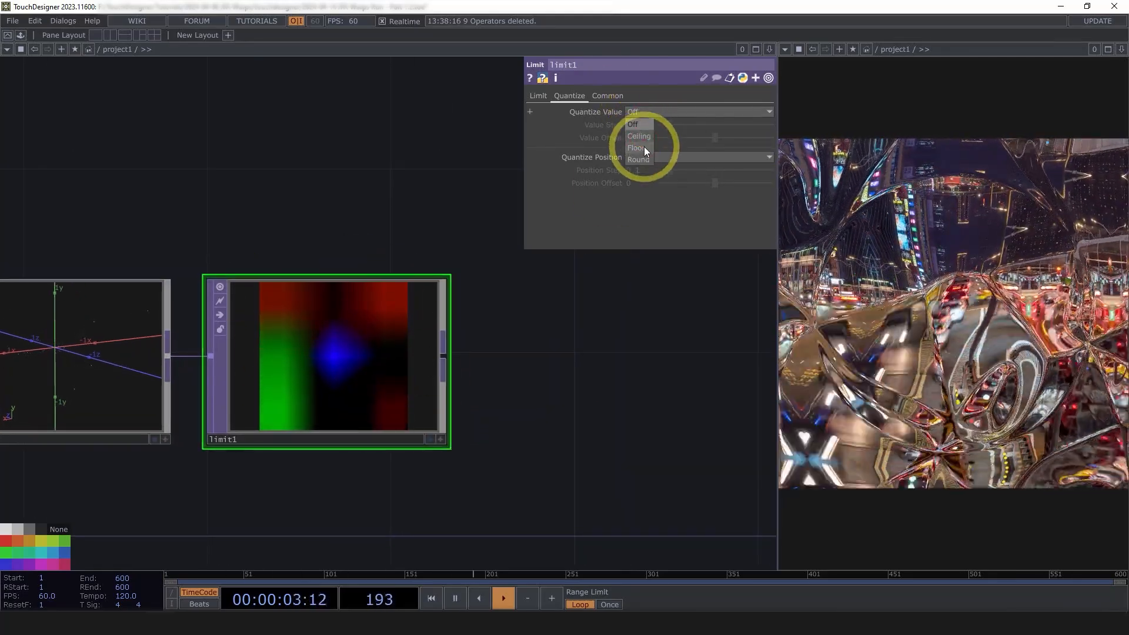
pyautogui.click(643, 160)
pyautogui.click(641, 126)
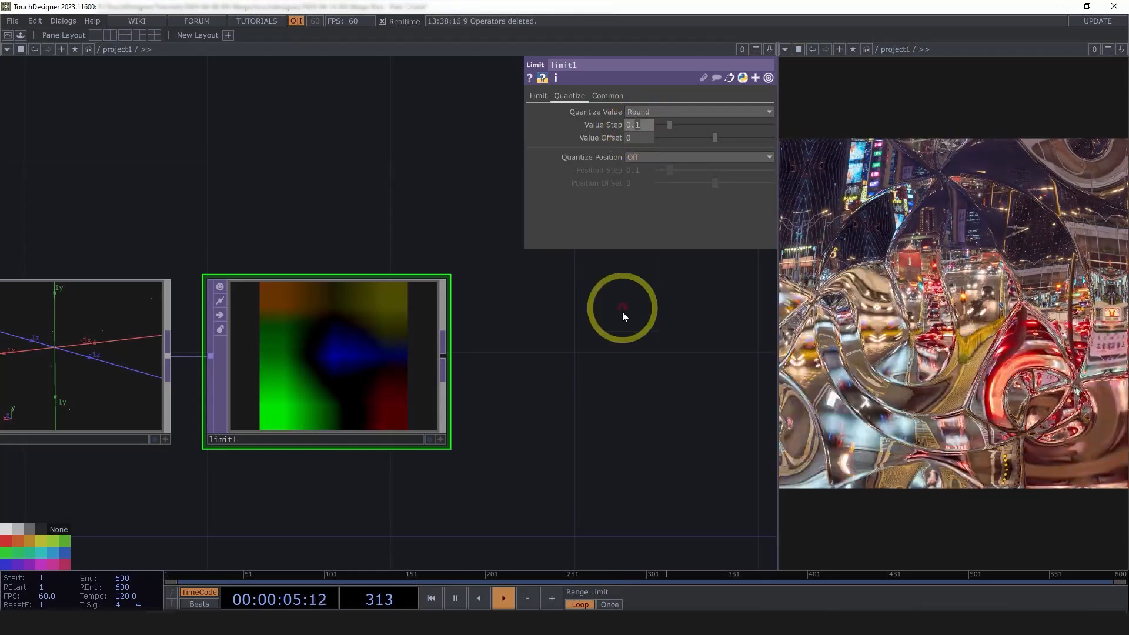
pyautogui.write('0.3')
pyautogui.click(612, 363)
# Inspect limit1 as 3D points, orbiting it, then return to the colour image
pyautogui.click(366, 403)
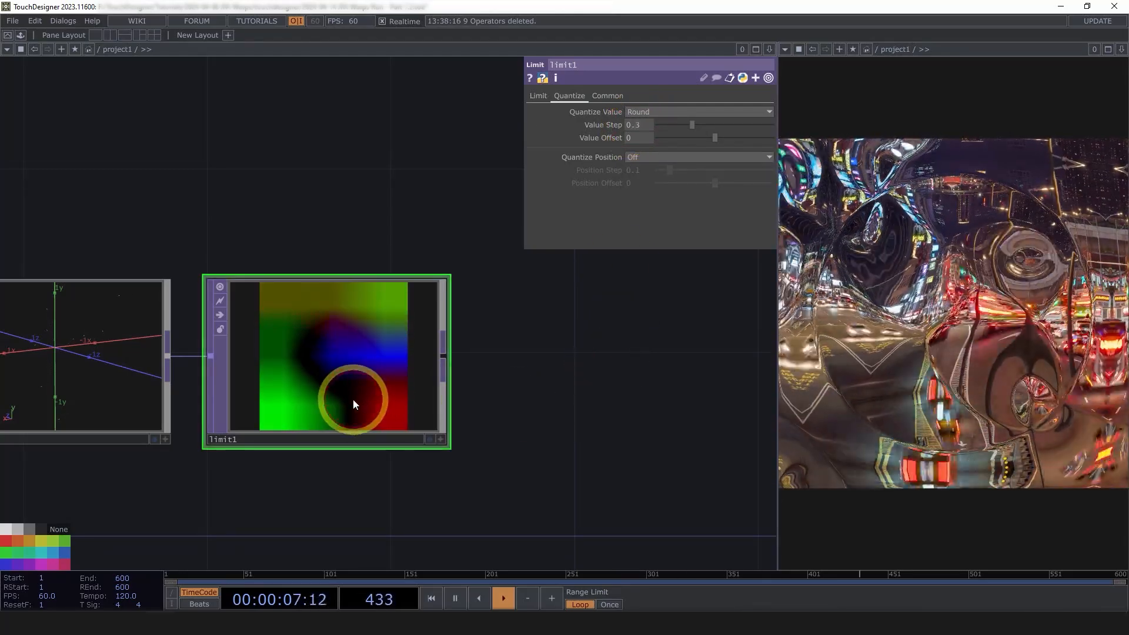
pyautogui.press('a')
pyautogui.press('p')
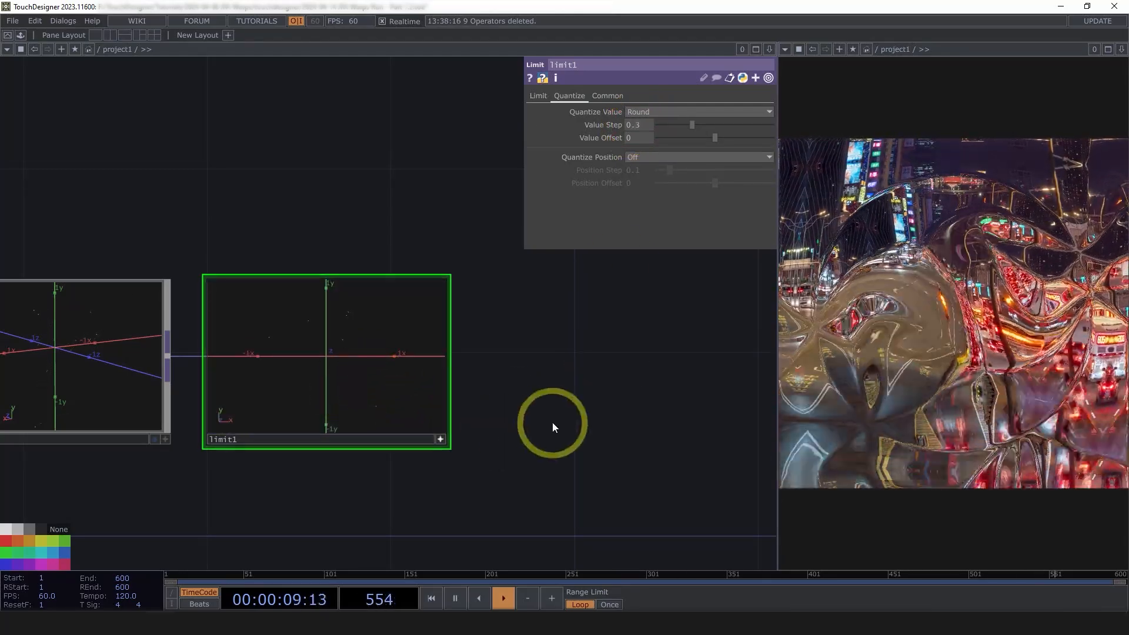
pyautogui.scroll(5, 353, 459)
pyautogui.moveTo(353, 277); pyautogui.dragTo(254, 210)
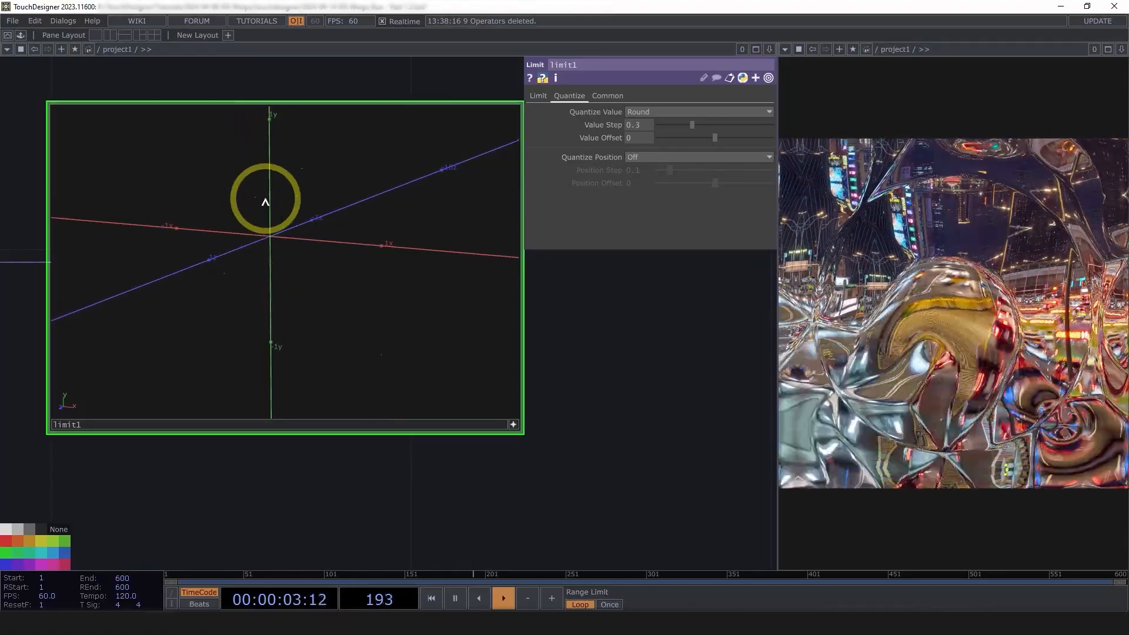
pyautogui.moveTo(332, 220); pyautogui.dragTo(355, 280)
pyautogui.press('p')
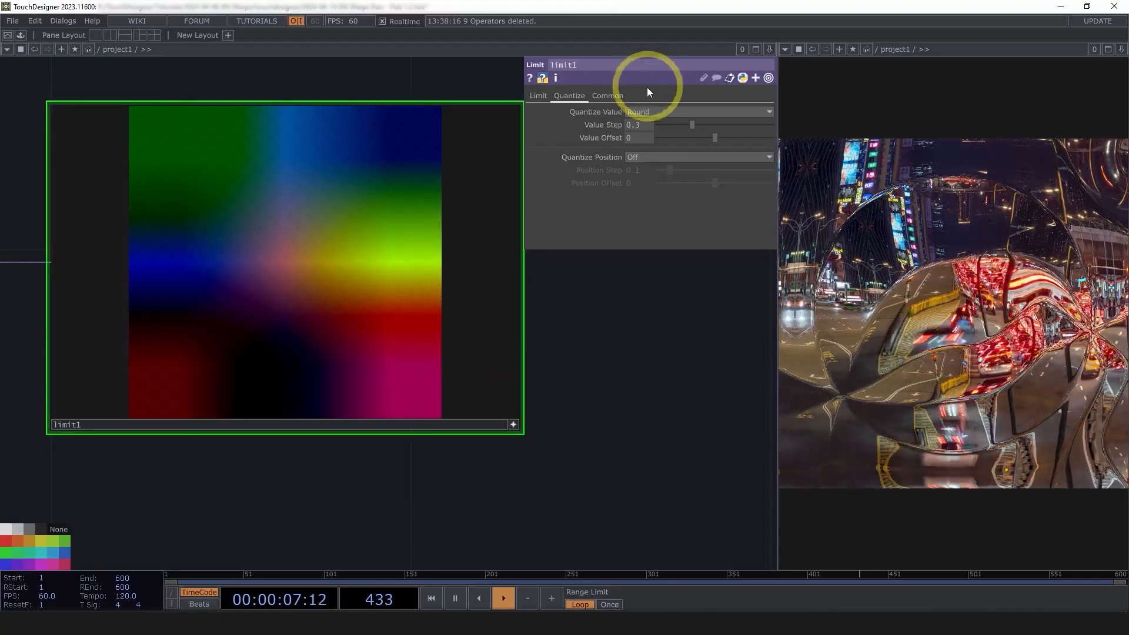
# Set limit1's Viewer Smoothness and Input Smoothness to Nearest Pixel
pyautogui.click(606, 96)
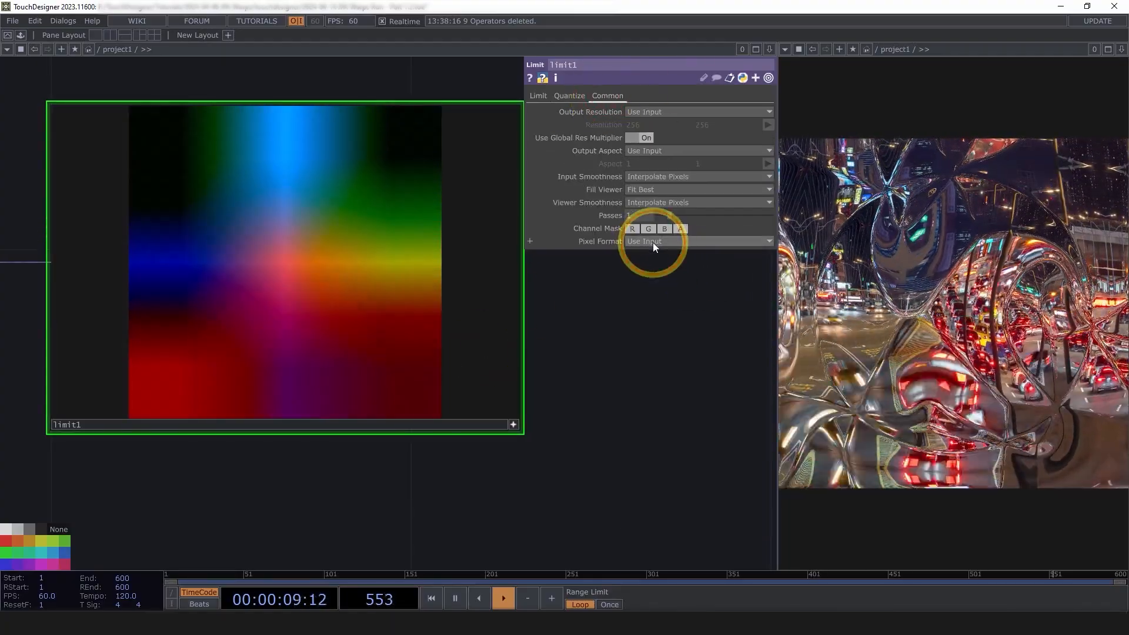
pyautogui.click(655, 242)
pyautogui.click(598, 218)
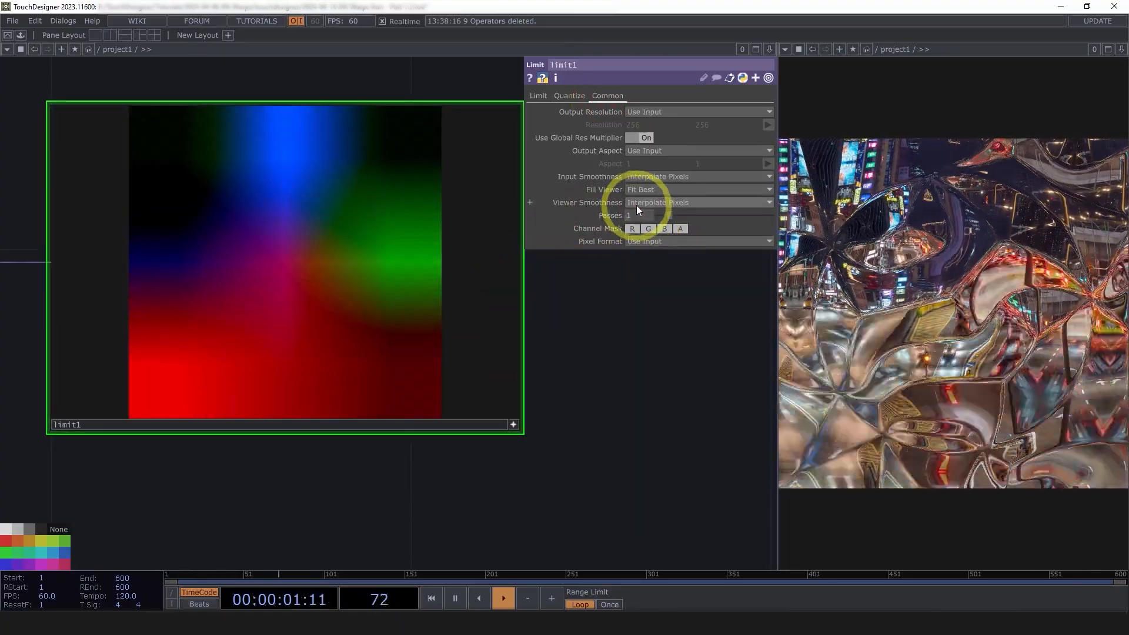
pyautogui.click(640, 203)
pyautogui.click(651, 227)
pyautogui.click(655, 179)
pyautogui.click(651, 194)
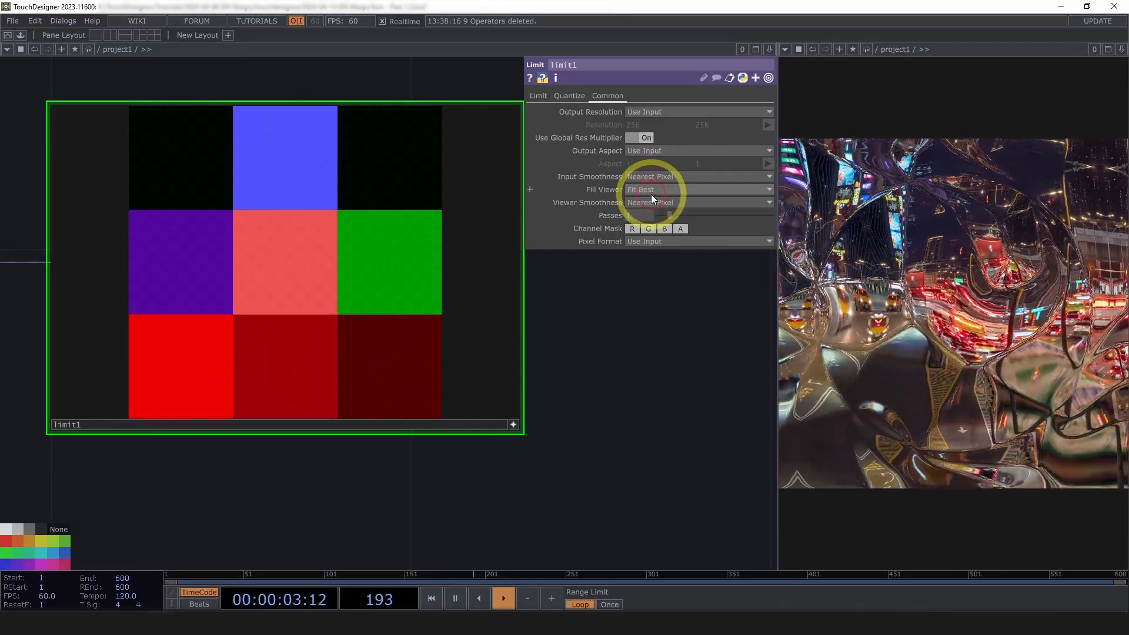
pyautogui.scroll(-5, 669, 368)
# Set noise2's Viewer Smoothness to Nearest Pixel on its Common page
pyautogui.click(446, 351)
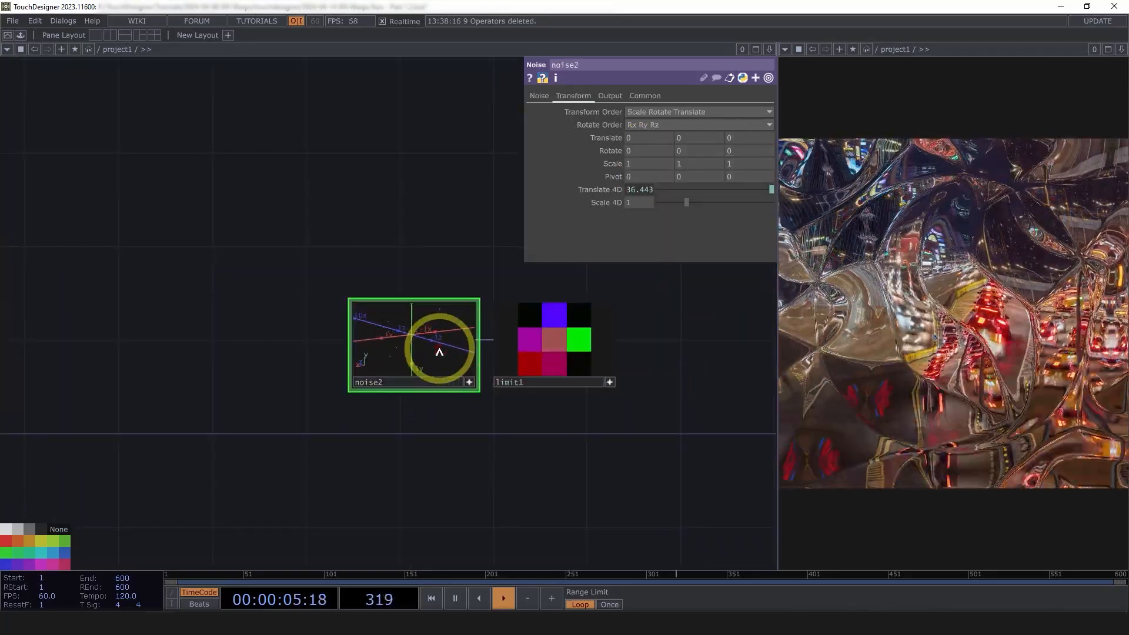
pyautogui.scroll(2, 454, 353)
pyautogui.click(610, 96)
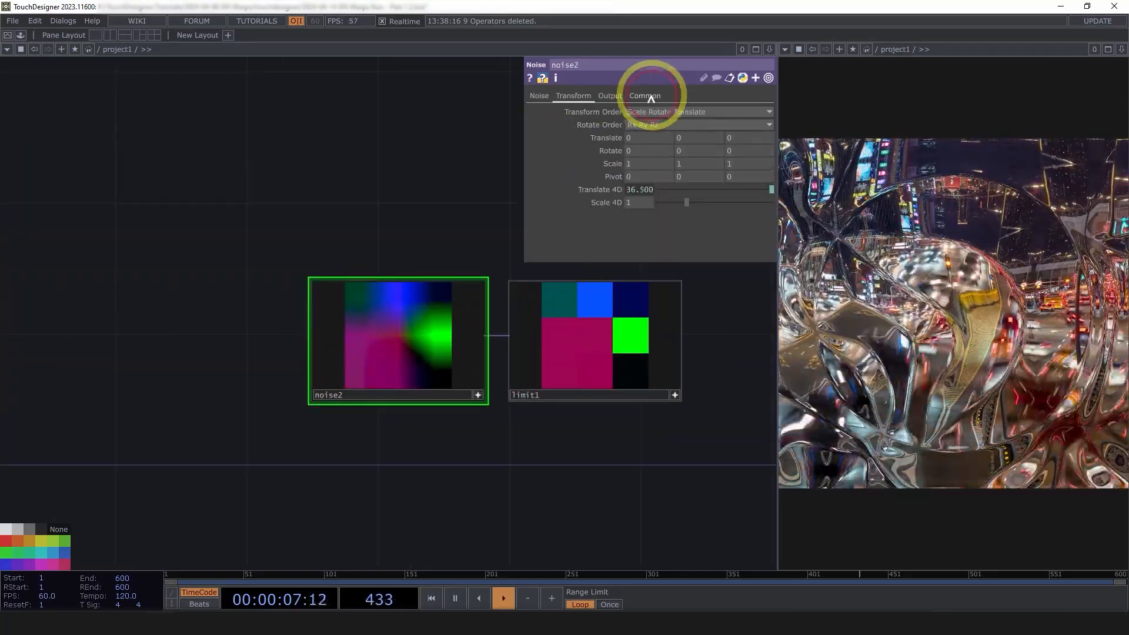
pyautogui.click(645, 95)
pyautogui.click(659, 206)
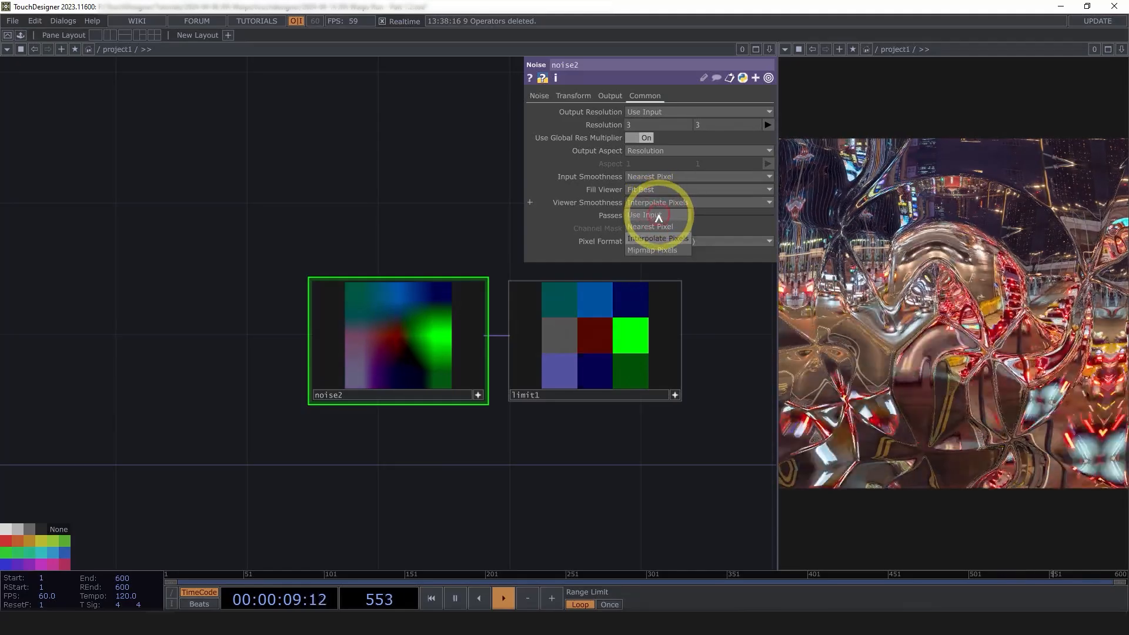
pyautogui.click(655, 222)
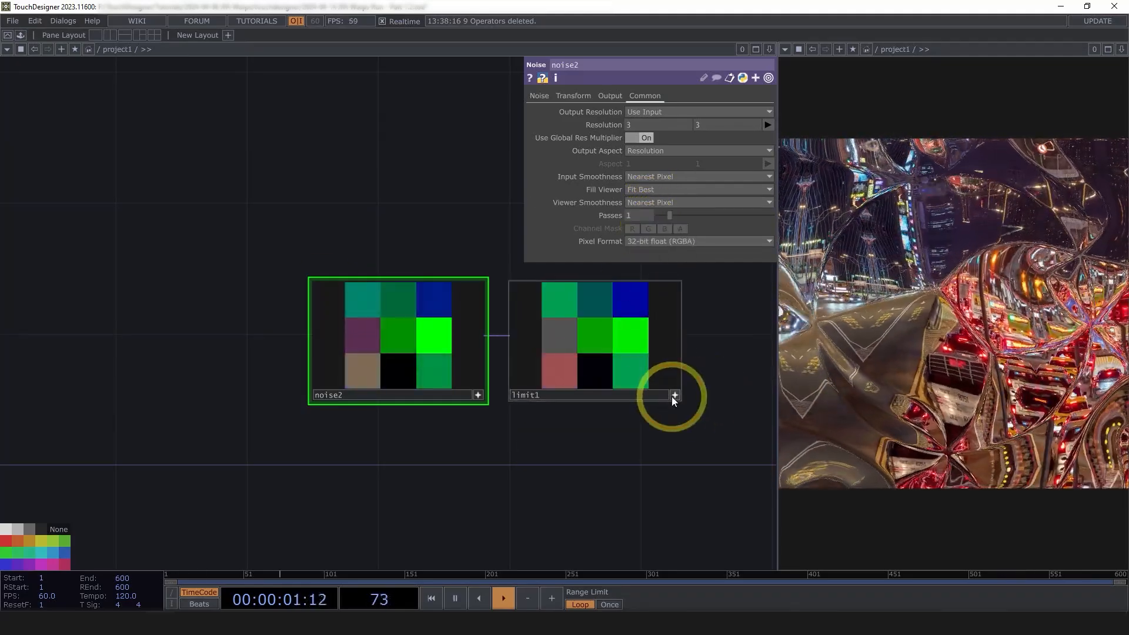
# Deactivate the limit1 and noise2 viewers and pan the network left
pyautogui.click(675, 396)
pyautogui.moveTo(556, 469); pyautogui.dragTo(353, 466)
pyautogui.click(273, 395)
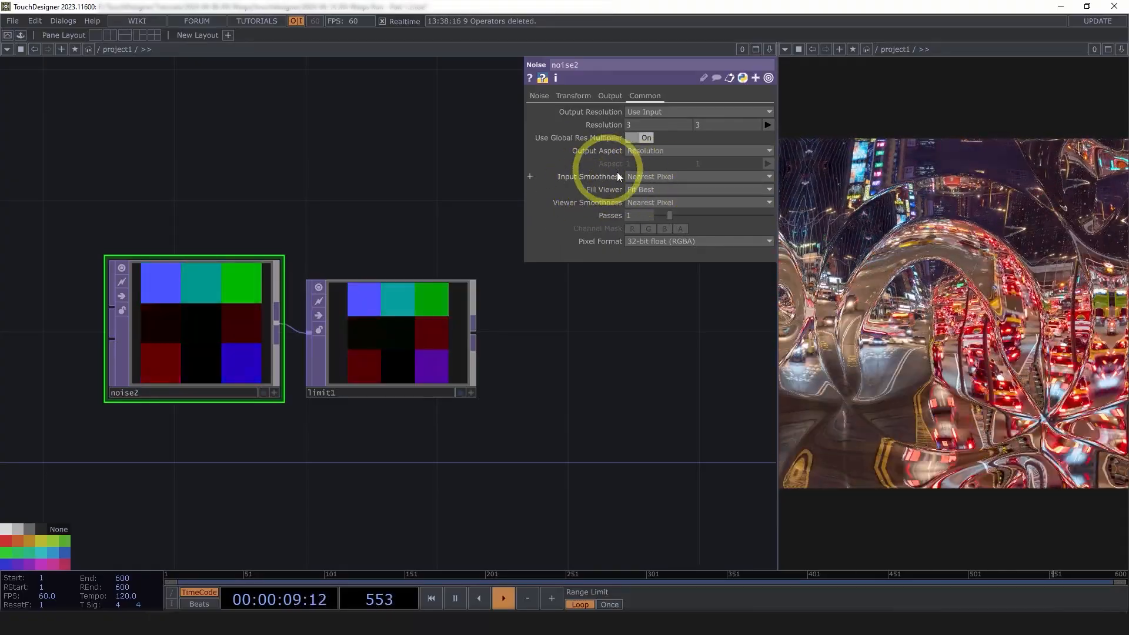
pyautogui.moveTo(525, 360); pyautogui.dragTo(372, 345)
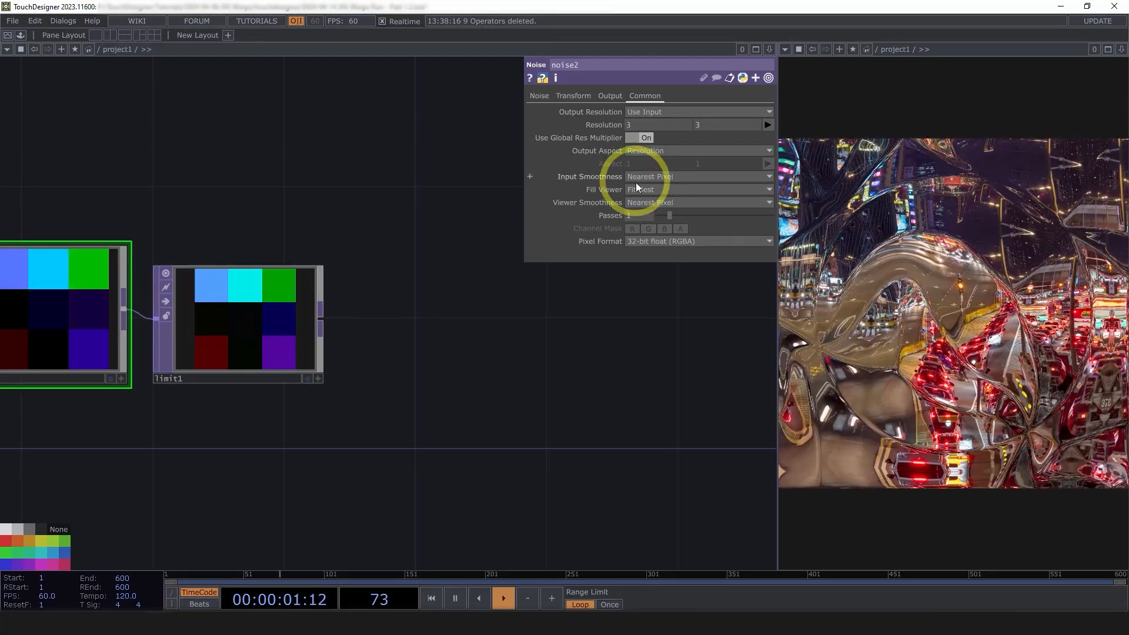
pyautogui.moveTo(580, 380); pyautogui.dragTo(554, 375)
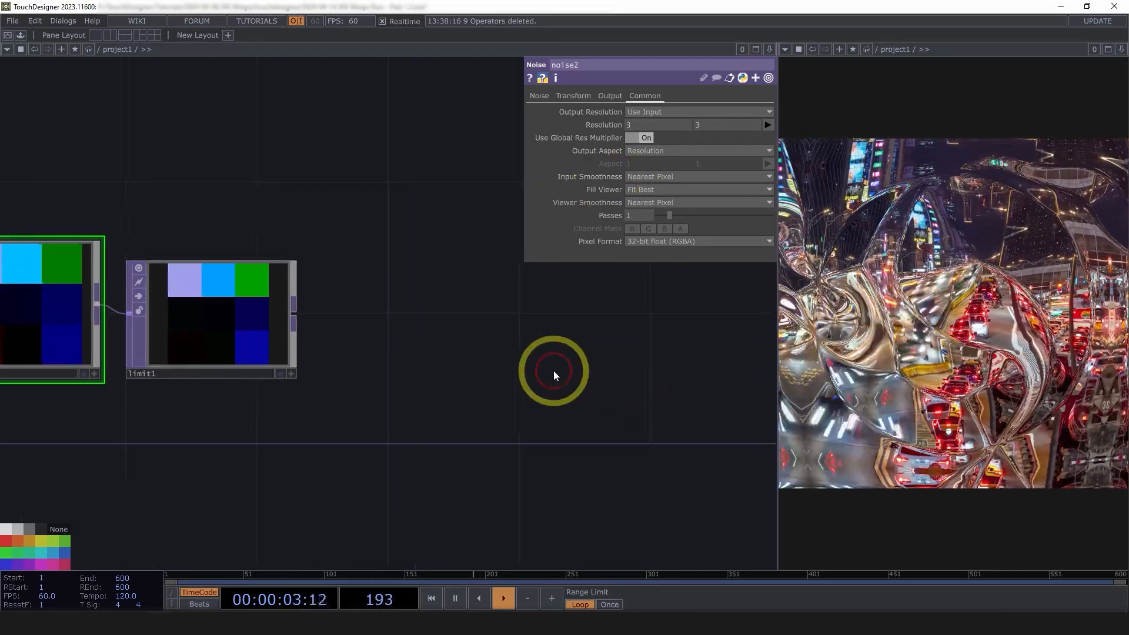
pyautogui.scroll(-3, 529, 362)
pyautogui.scroll(3, 487, 378)
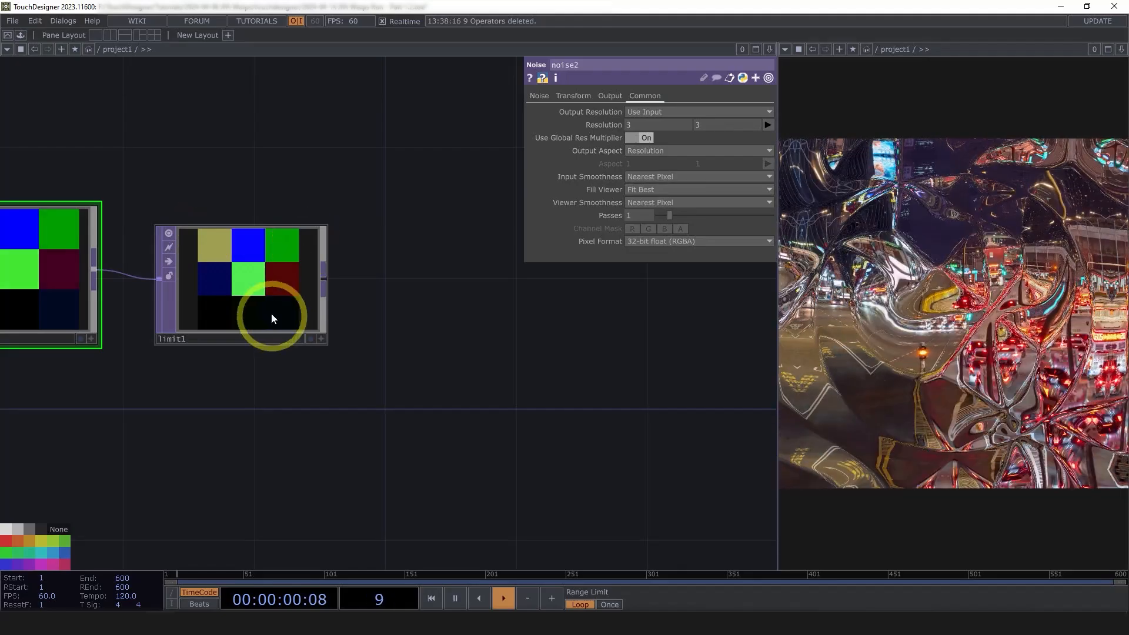
pyautogui.moveTo(503, 299); pyautogui.dragTo(424, 325)
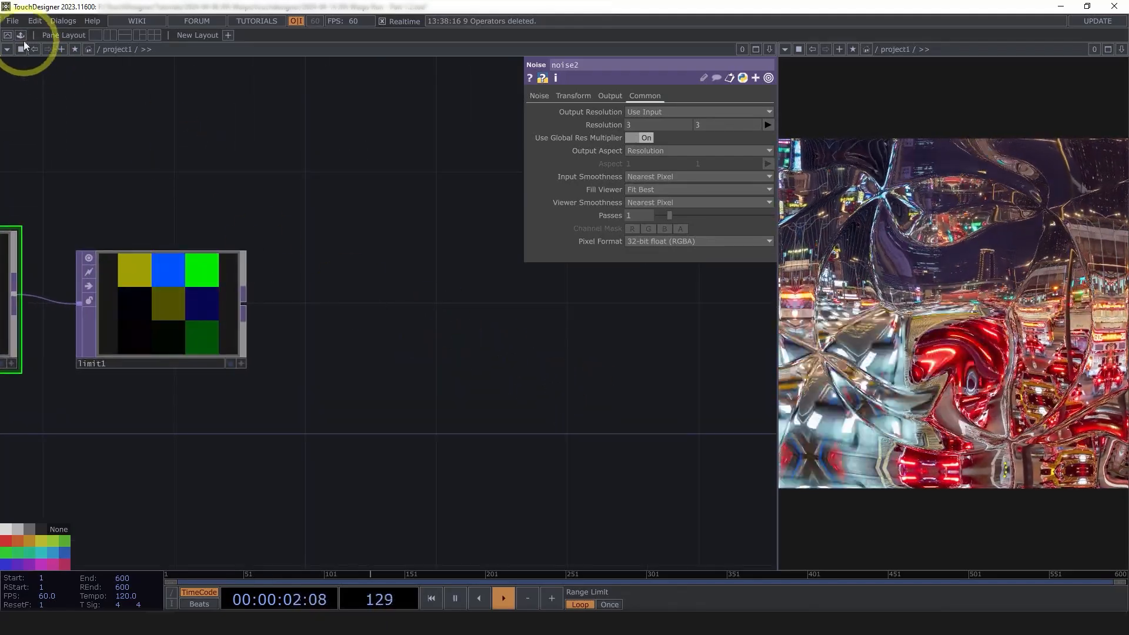
# Add a pointRepack component from the PointClouds palette beside limit1
pyautogui.click(20, 36)
pyautogui.click(54, 121)
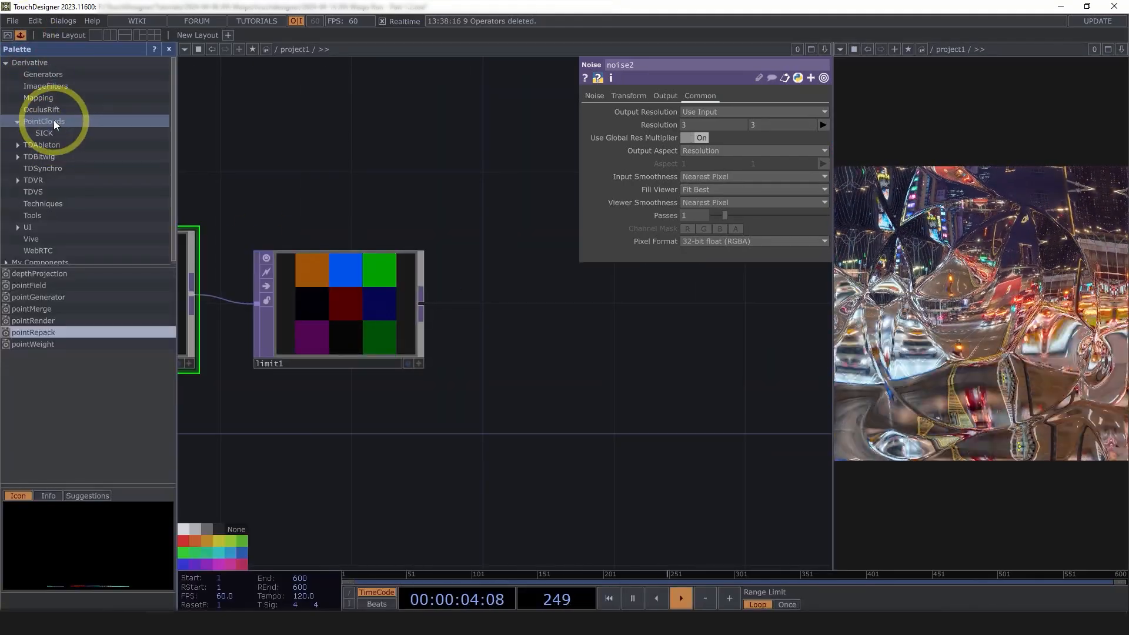
pyautogui.click(44, 333)
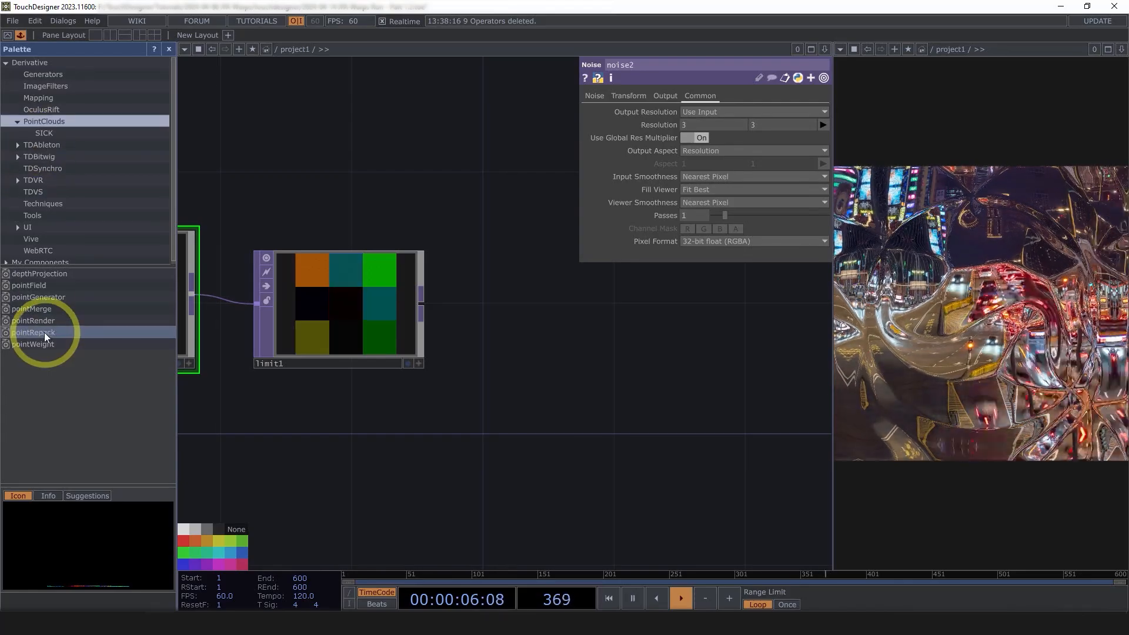
pyautogui.moveTo(38, 333); pyautogui.dragTo(549, 322)
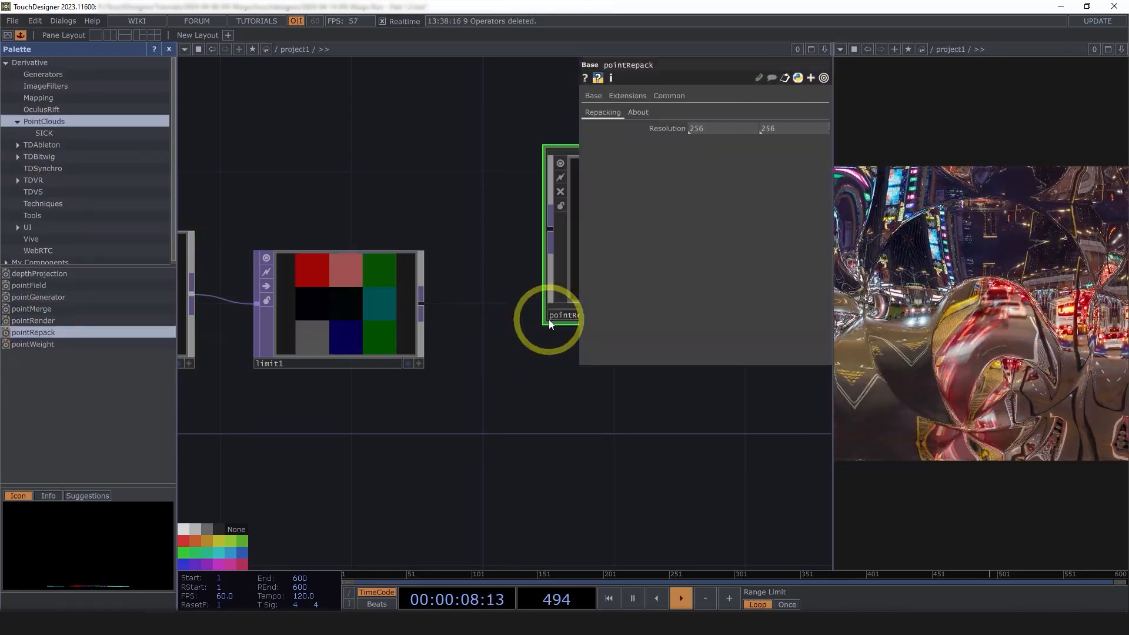
pyautogui.click(174, 51)
pyautogui.moveTo(535, 392); pyautogui.dragTo(333, 390)
pyautogui.moveTo(268, 254); pyautogui.dragTo(335, 336)
pyautogui.moveTo(206, 423); pyautogui.dragTo(309, 397)
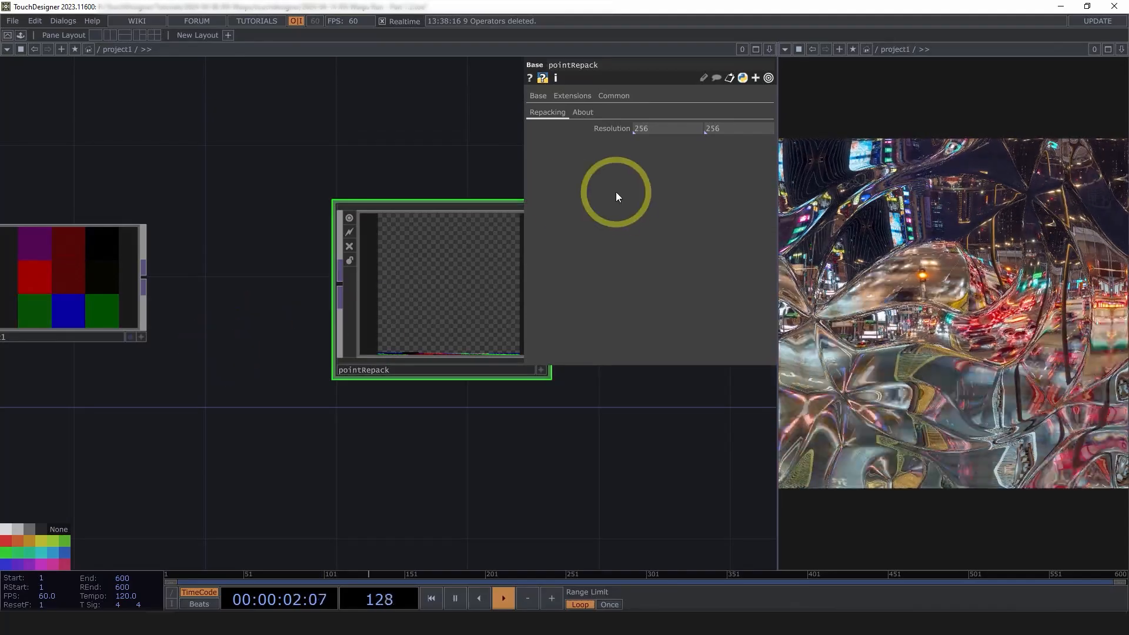
pyautogui.moveTo(255, 353); pyautogui.dragTo(345, 427)
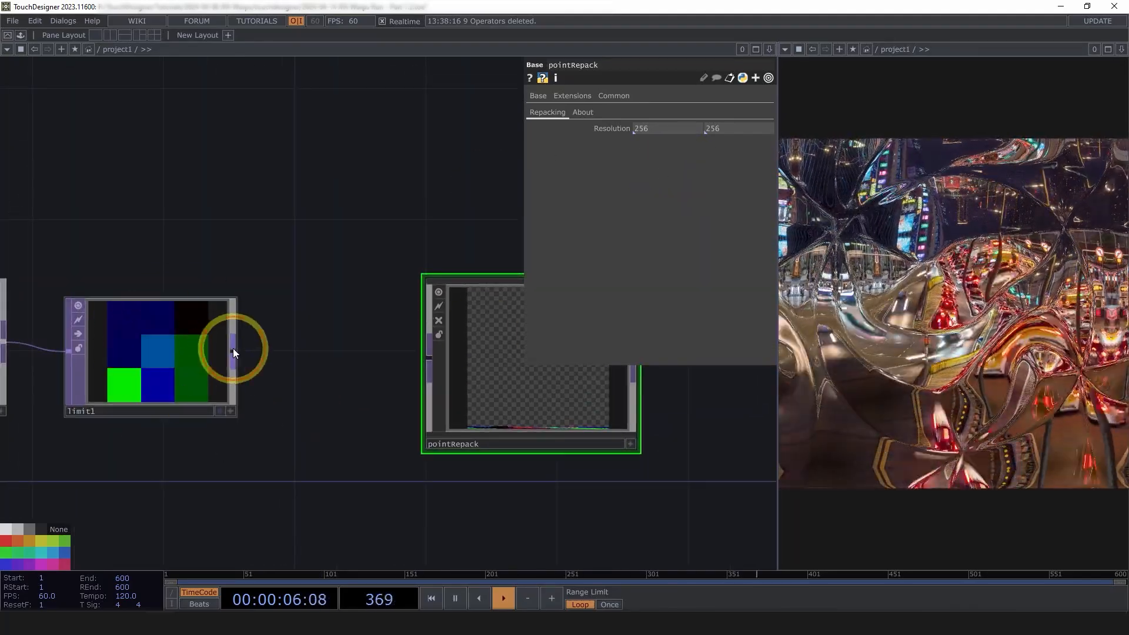
# Wire limit1 into pointRepack and set its resolution to 9 by 1
pyautogui.moveTo(233, 349); pyautogui.dragTo(440, 361)
pyautogui.moveTo(364, 440); pyautogui.dragTo(263, 415)
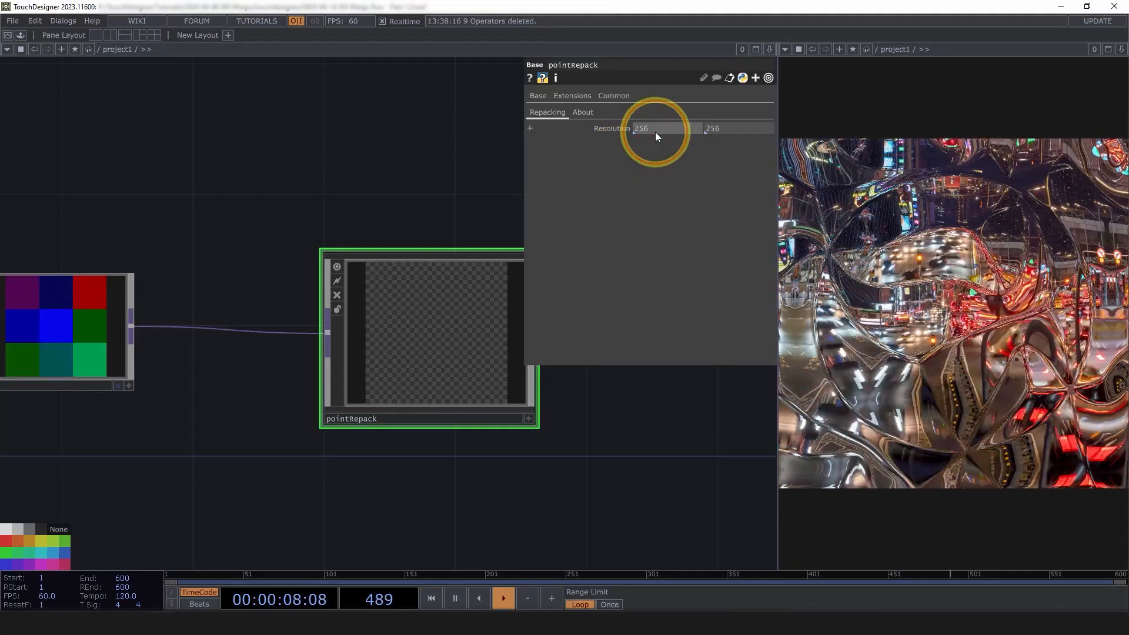
pyautogui.moveTo(656, 132); pyautogui.dragTo(606, 139)
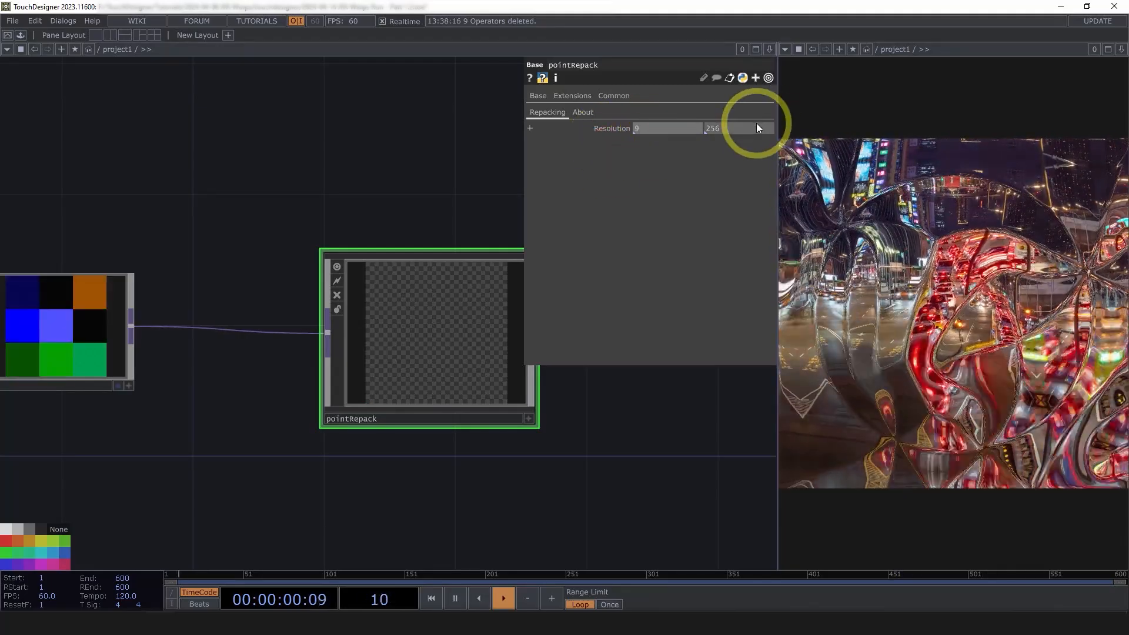
pyautogui.moveTo(757, 128); pyautogui.dragTo(391, 189)
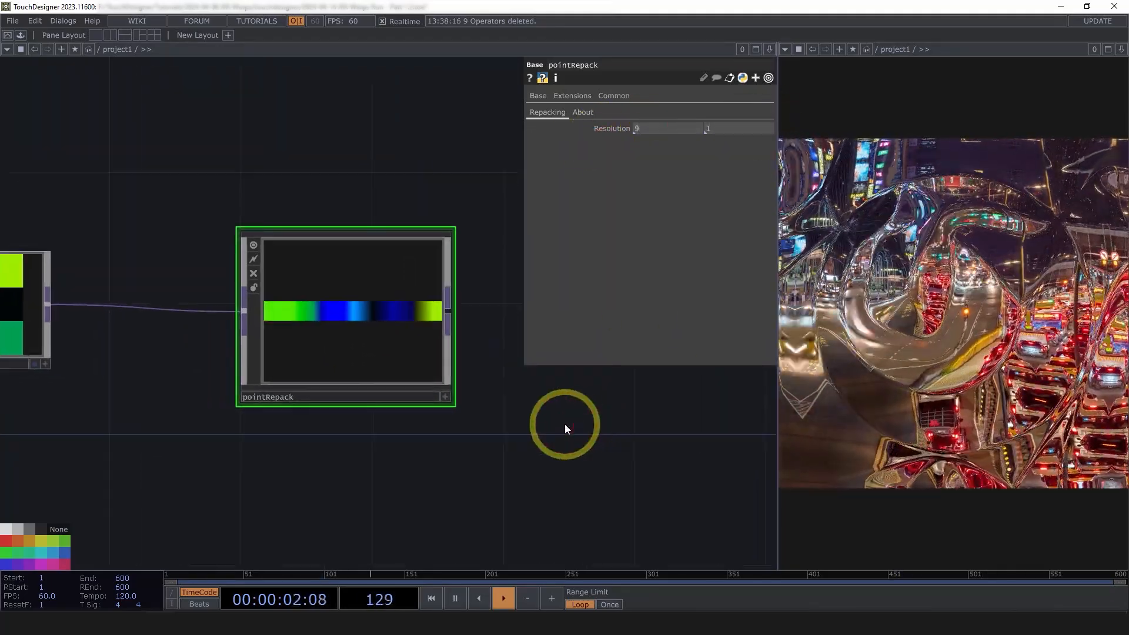
pyautogui.moveTo(526, 386); pyautogui.dragTo(580, 377)
pyautogui.scroll(-3, 580, 377)
pyautogui.moveTo(456, 341); pyautogui.dragTo(411, 342)
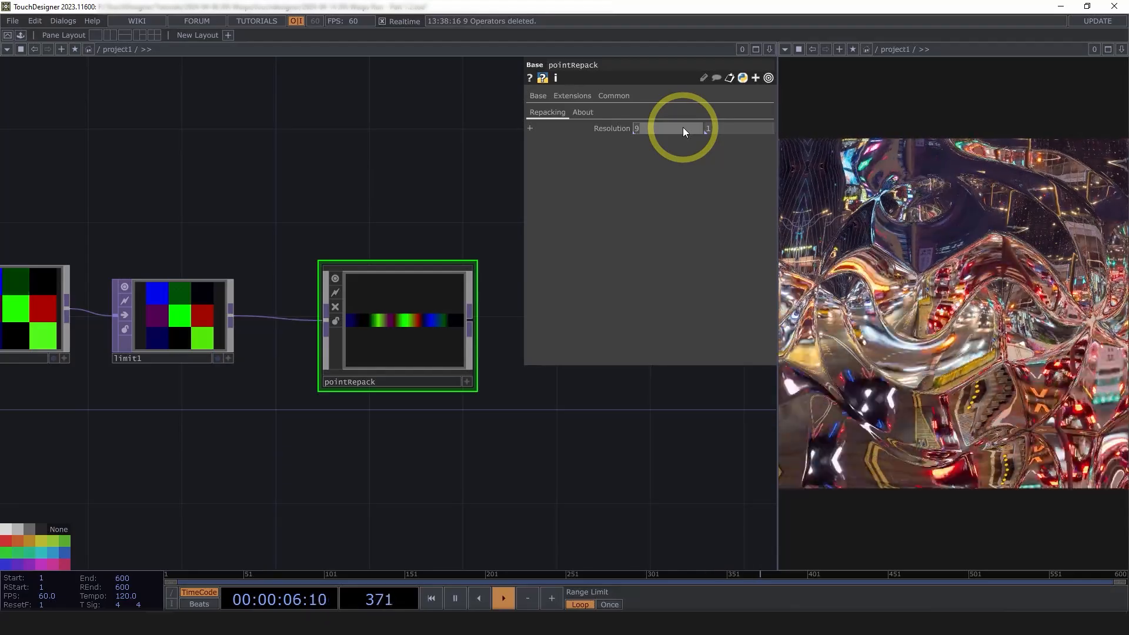
# Enter the expression me.inputs[0].width for pointRepack's resolution
pyautogui.write('me.inputs')
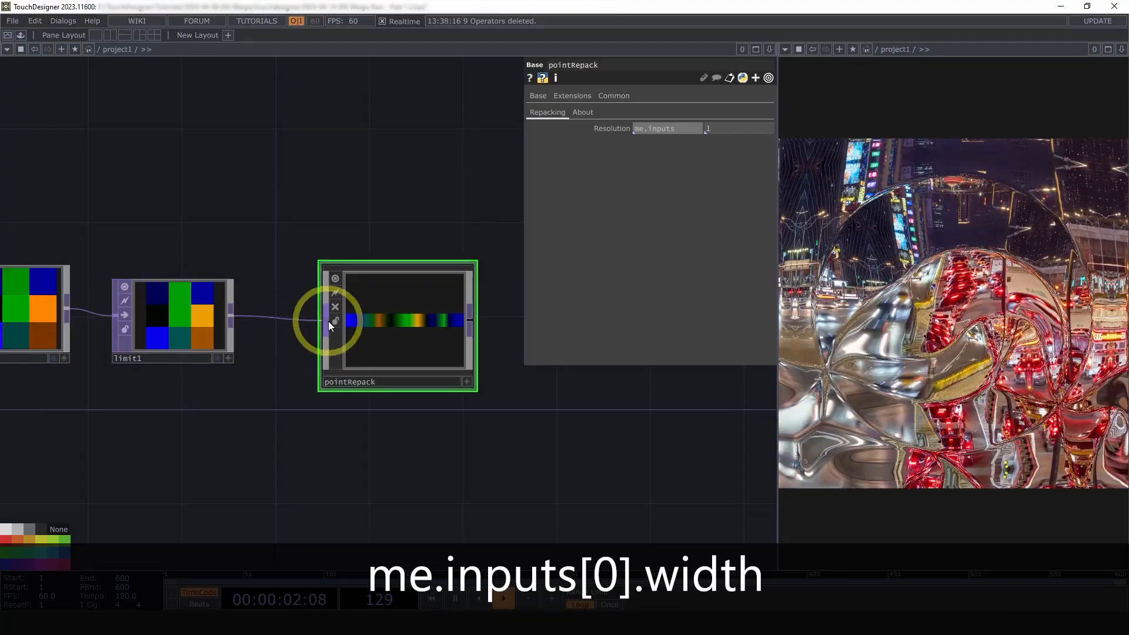
pyautogui.write('[')
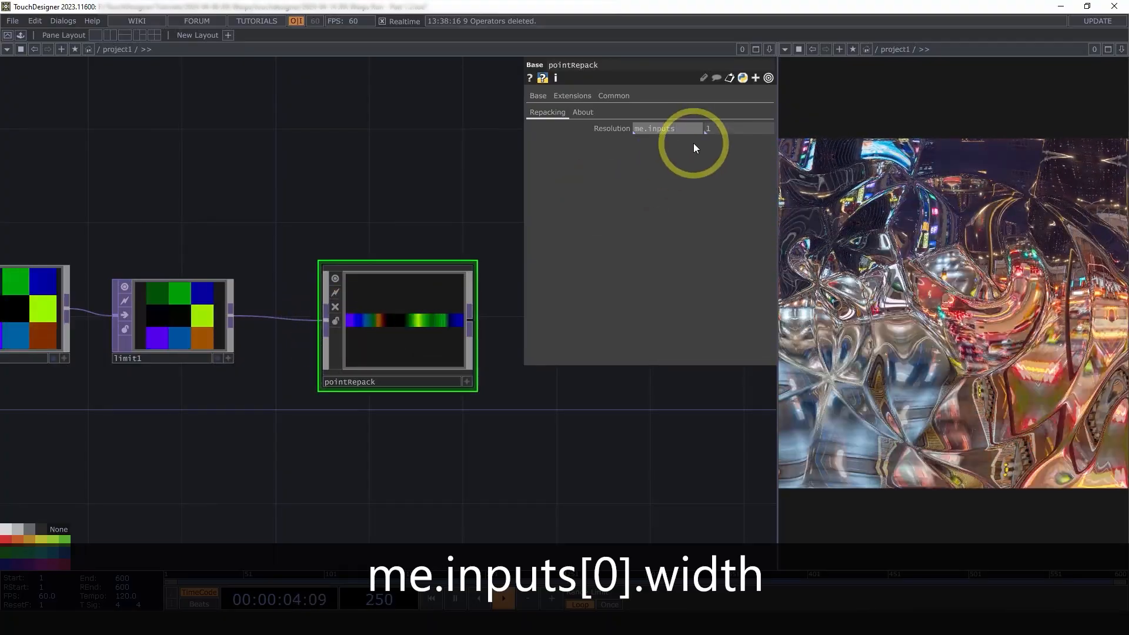
pyautogui.write('0]')
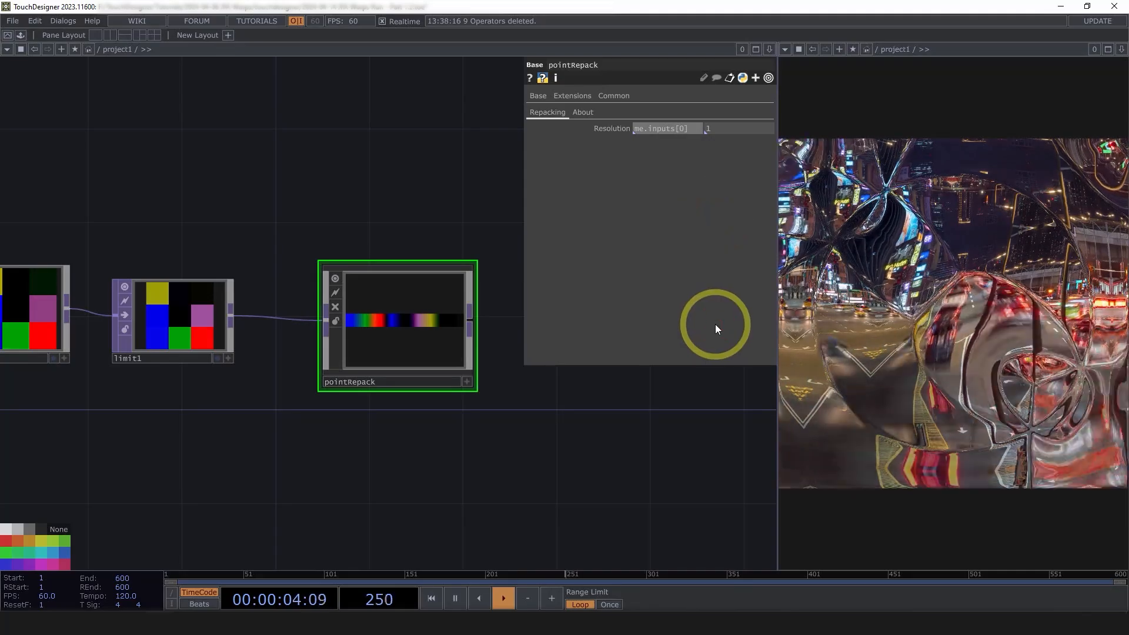
pyautogui.write('.')
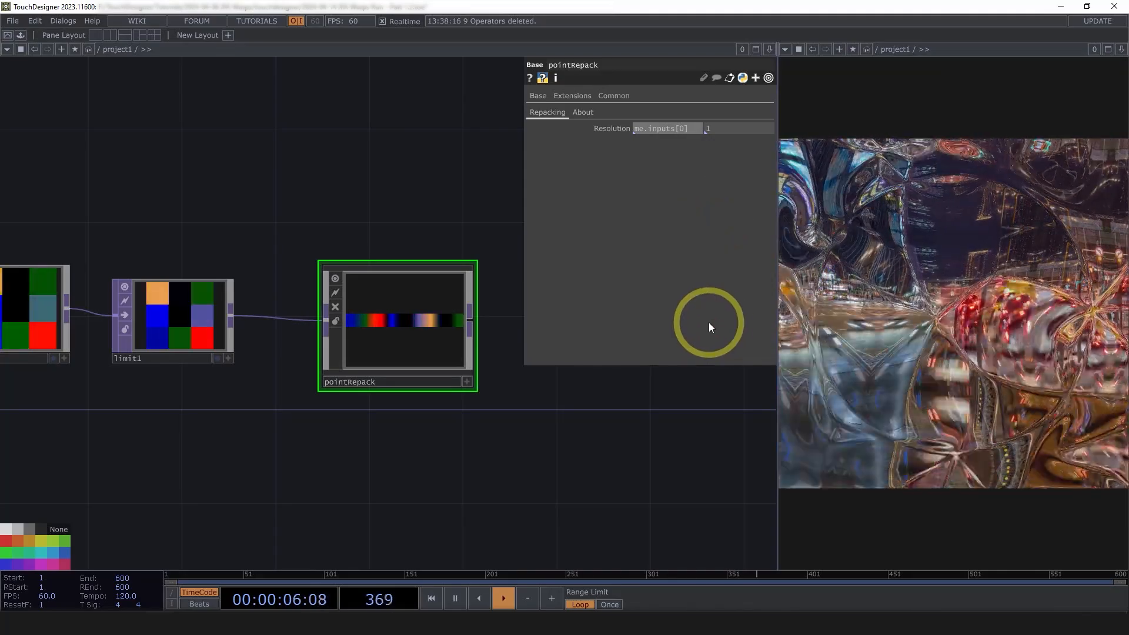
pyautogui.write('width')
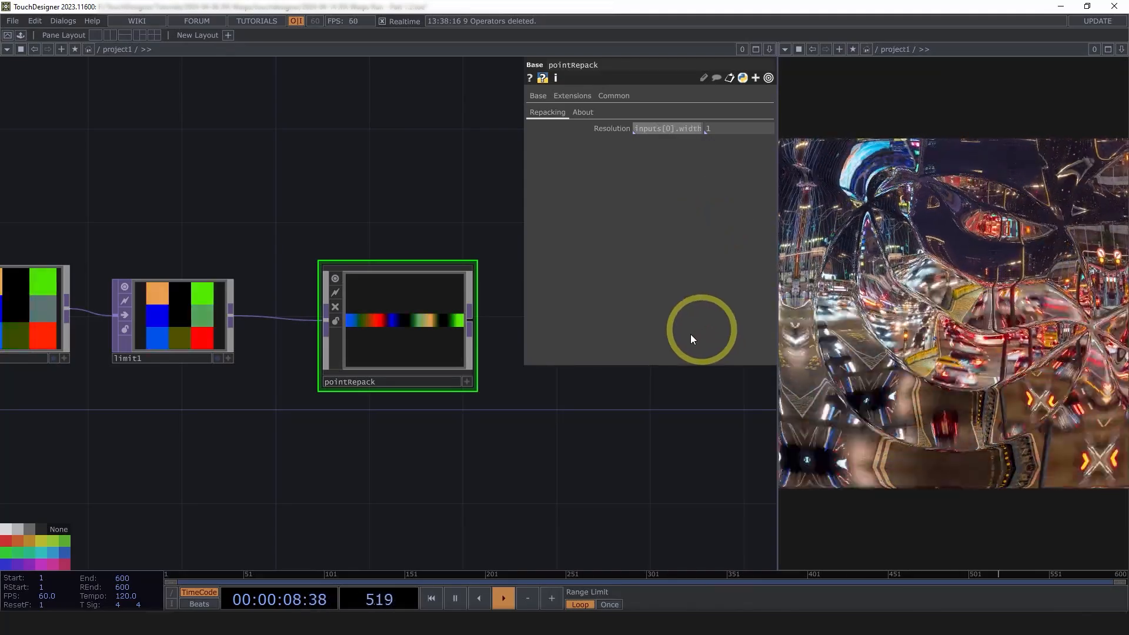
pyautogui.click(389, 235)
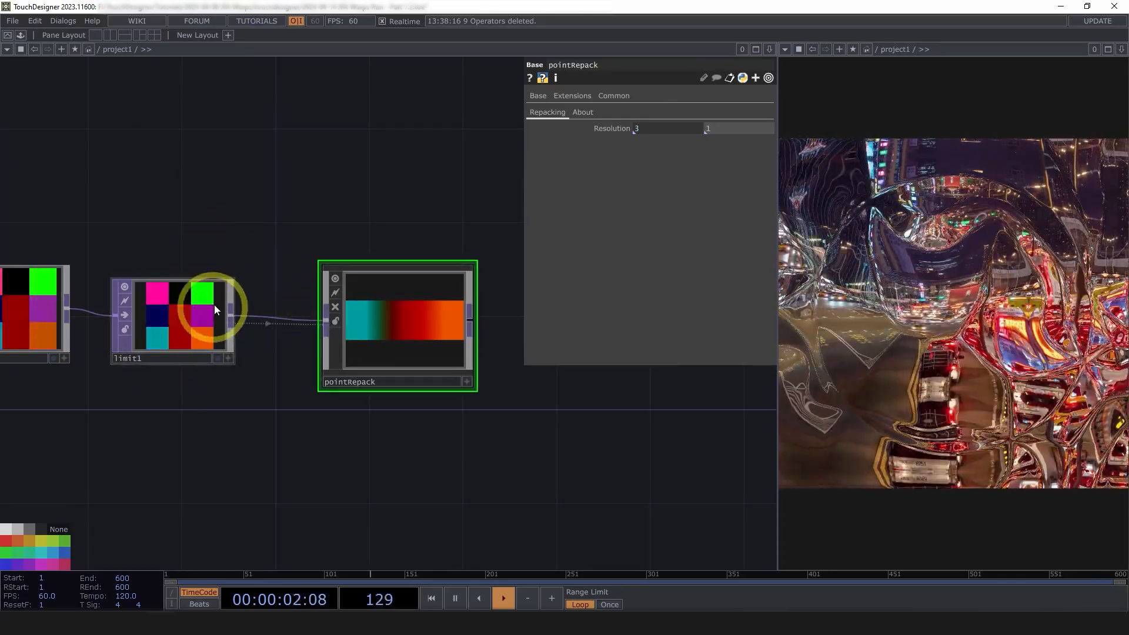
pyautogui.moveTo(467, 455); pyautogui.dragTo(471, 423)
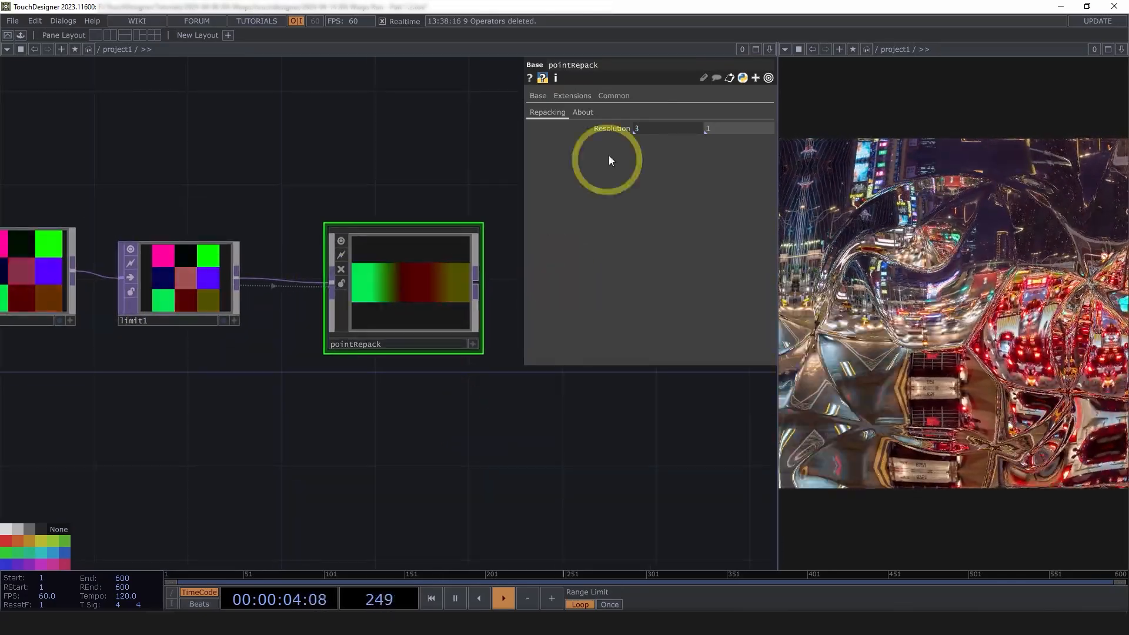
# Make the resolution width expression me.inputs[0].width * me.inputs[0].height
pyautogui.click(615, 128)
pyautogui.click(674, 142)
pyautogui.hotkey('ctrl', 'c')
pyautogui.scroll(2, 159, 290)
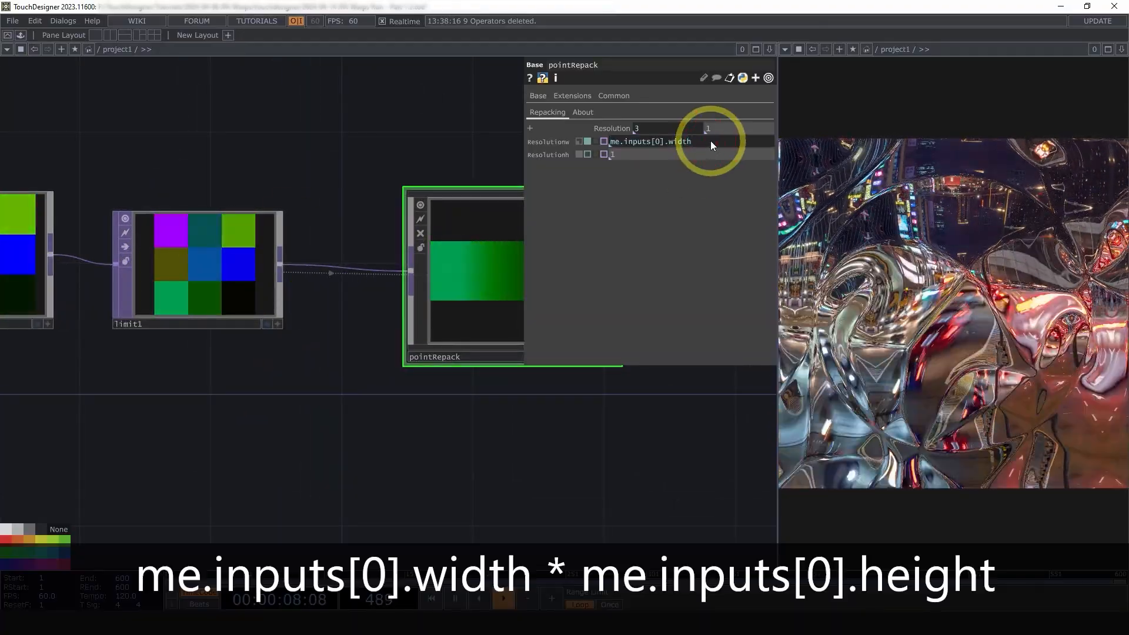
pyautogui.write('* ')
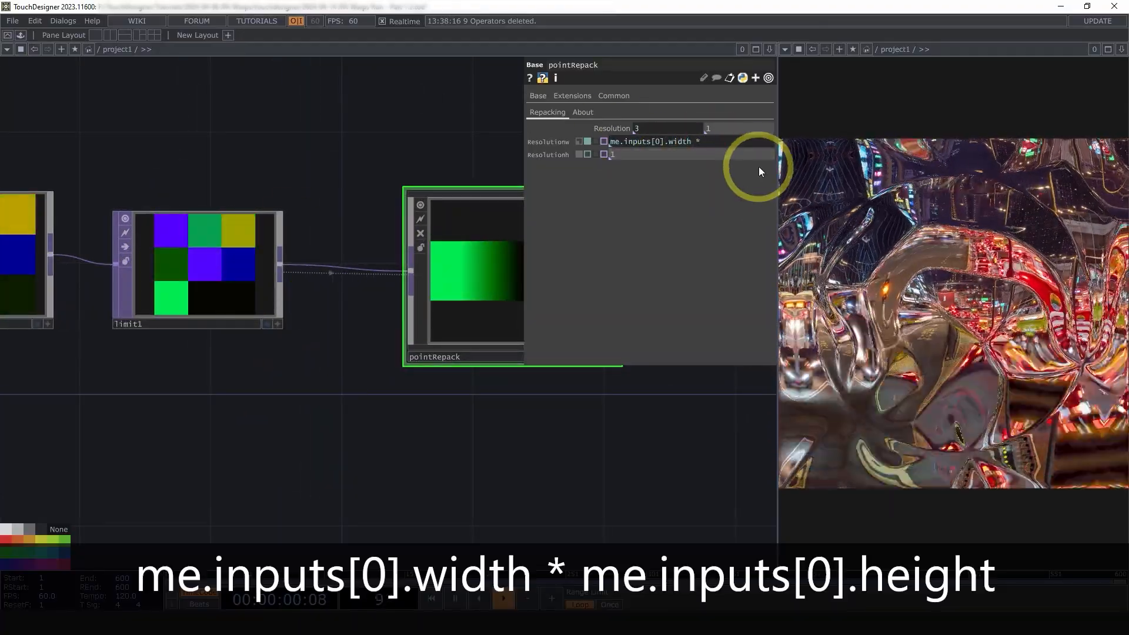
pyautogui.write('me.inputs[0].width')
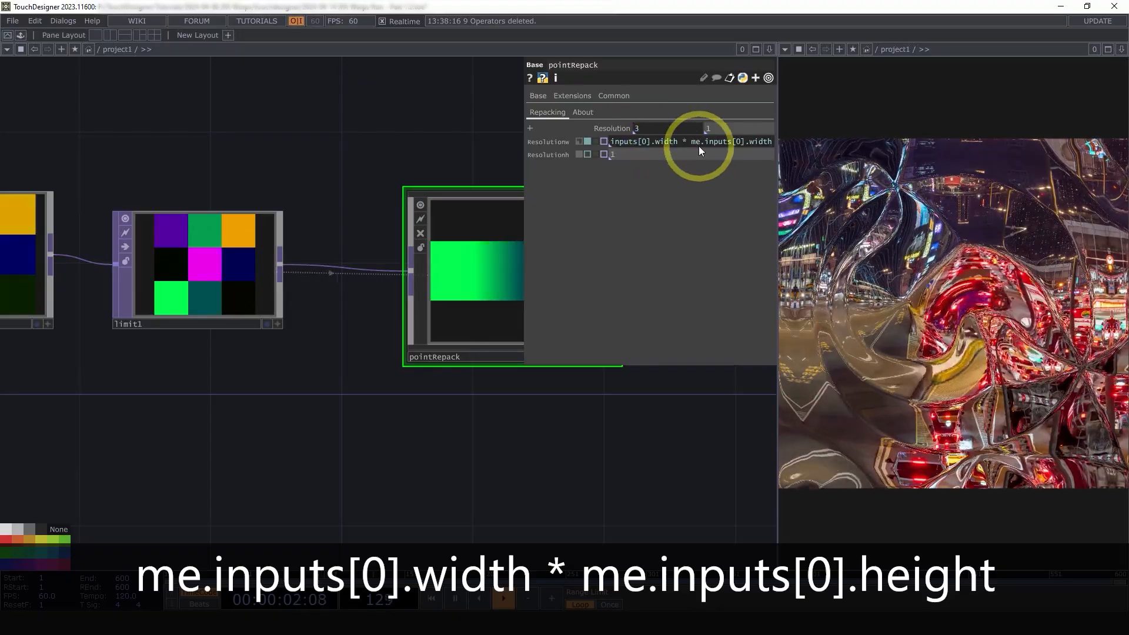
pyautogui.press('BackSpace')
pyautogui.press('BackSpace')
pyautogui.press('BackSpace')
pyautogui.press('BackSpace')
pyautogui.press('BackSpace')
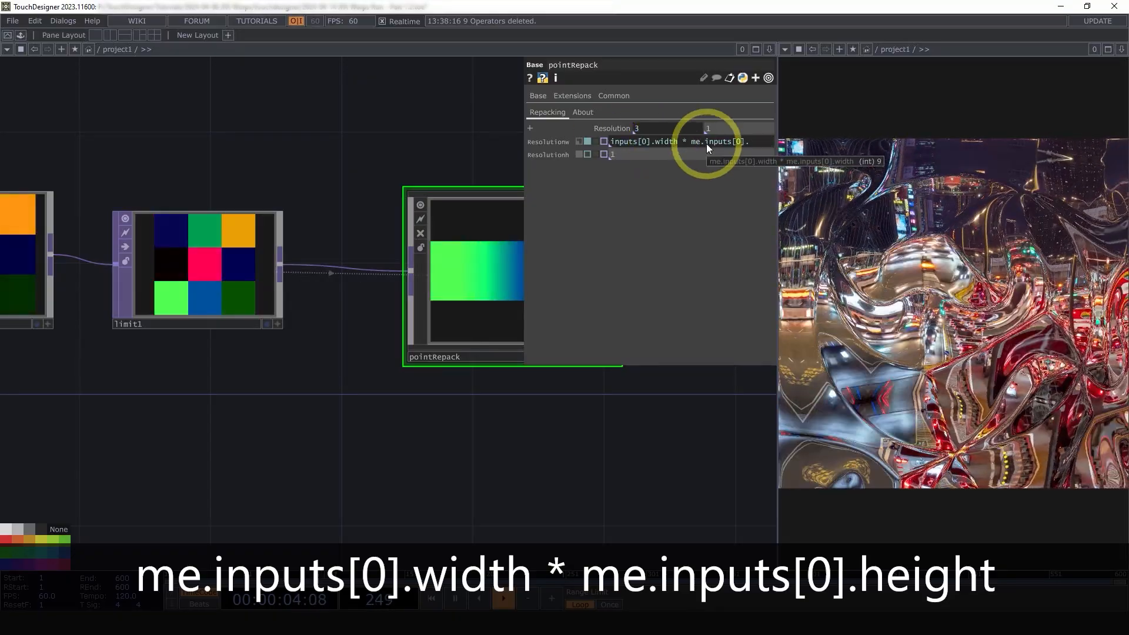
pyautogui.write('height')
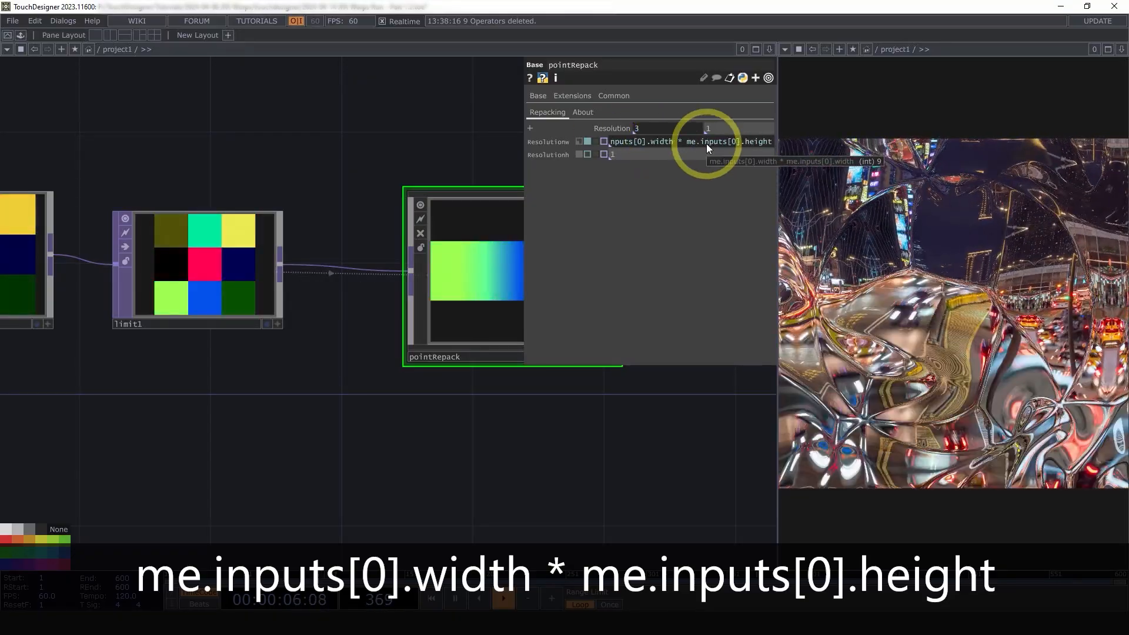
pyautogui.press('Return')
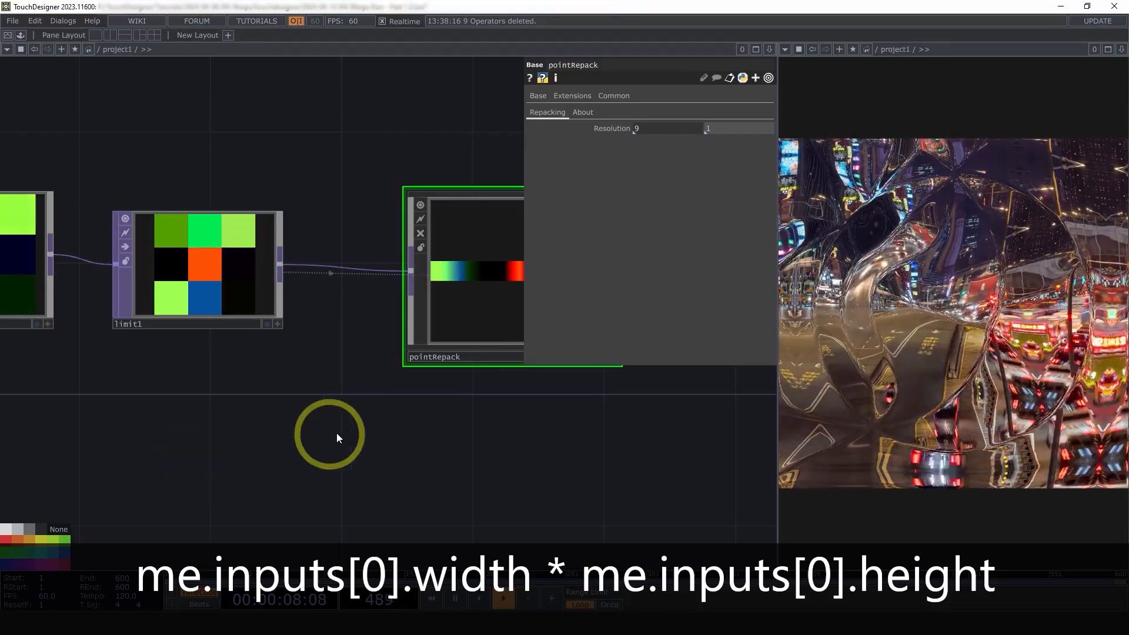
pyautogui.scroll(-3, 336, 433)
# Turn on Use Global Res Multiplier for noise2 and check pointRepack's output info
pyautogui.click(159, 309)
pyautogui.click(643, 137)
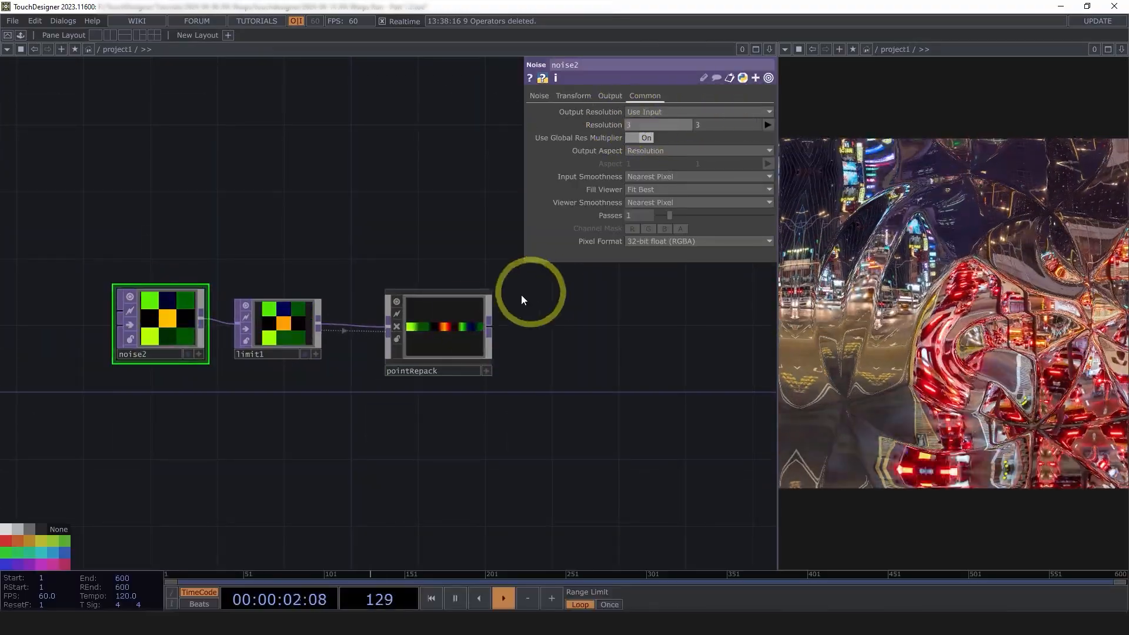
pyautogui.middleClick(454, 323)
pyautogui.click(442, 328)
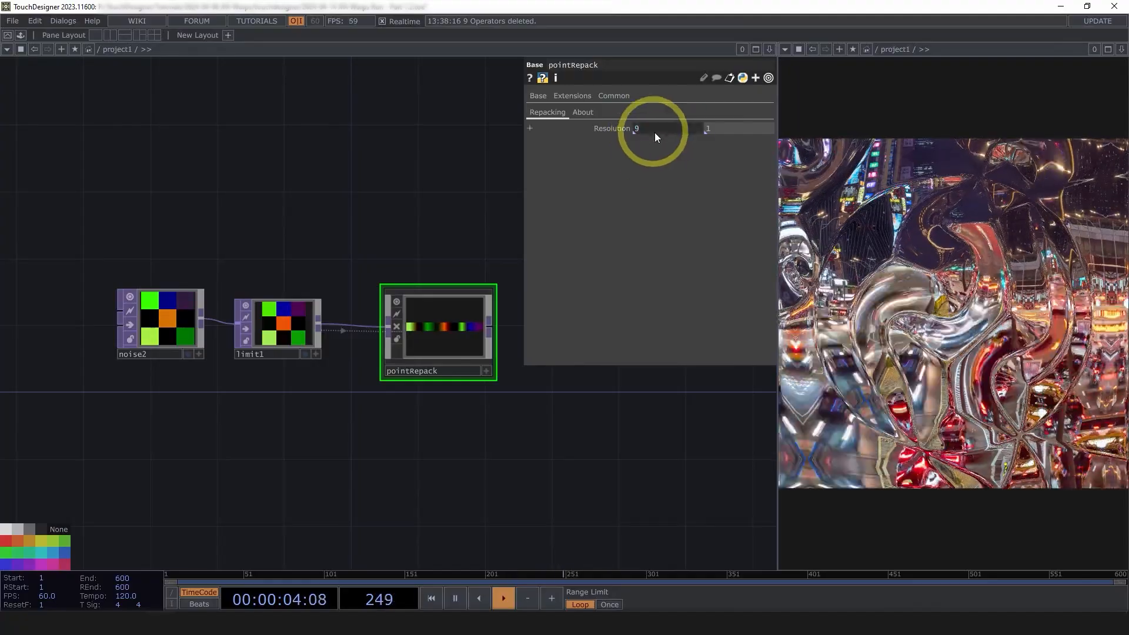
# Compare noise2's and pointRepack's parameters, ending on pointRepack, and pan the network left
pyautogui.moveTo(431, 202); pyautogui.dragTo(356, 202)
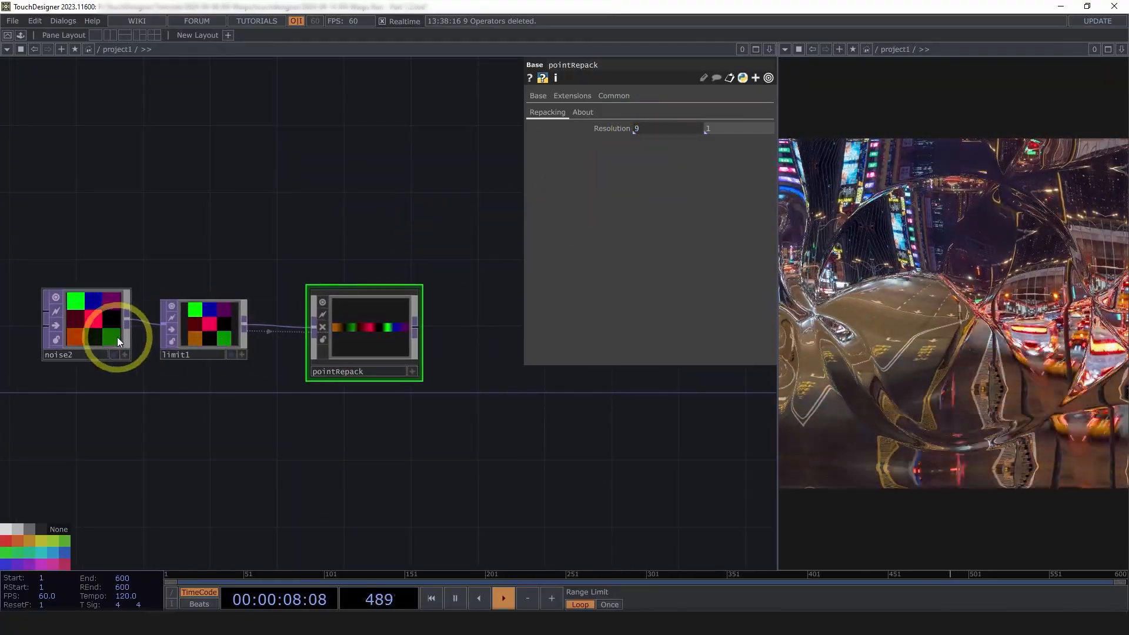
pyautogui.click(91, 319)
pyautogui.click(379, 315)
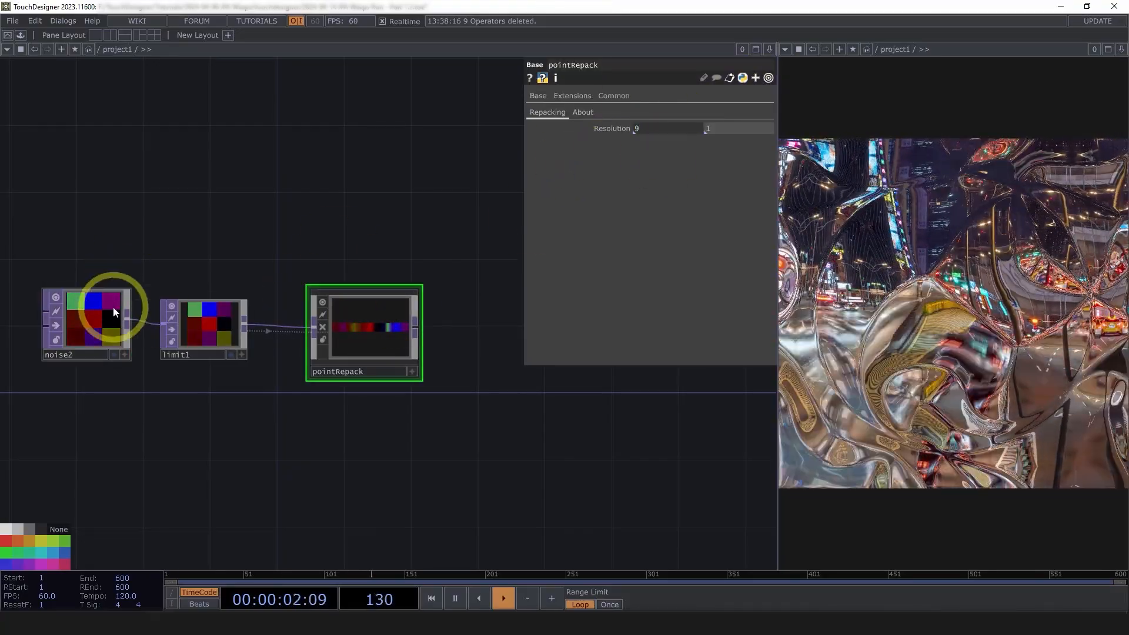
pyautogui.click(114, 312)
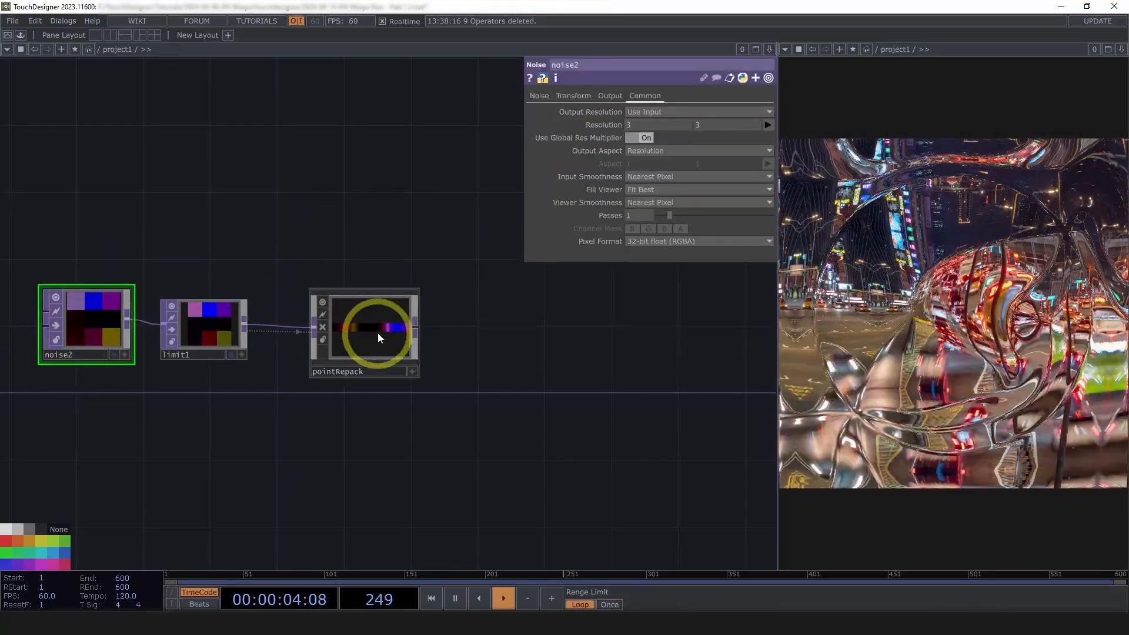
pyautogui.click(378, 334)
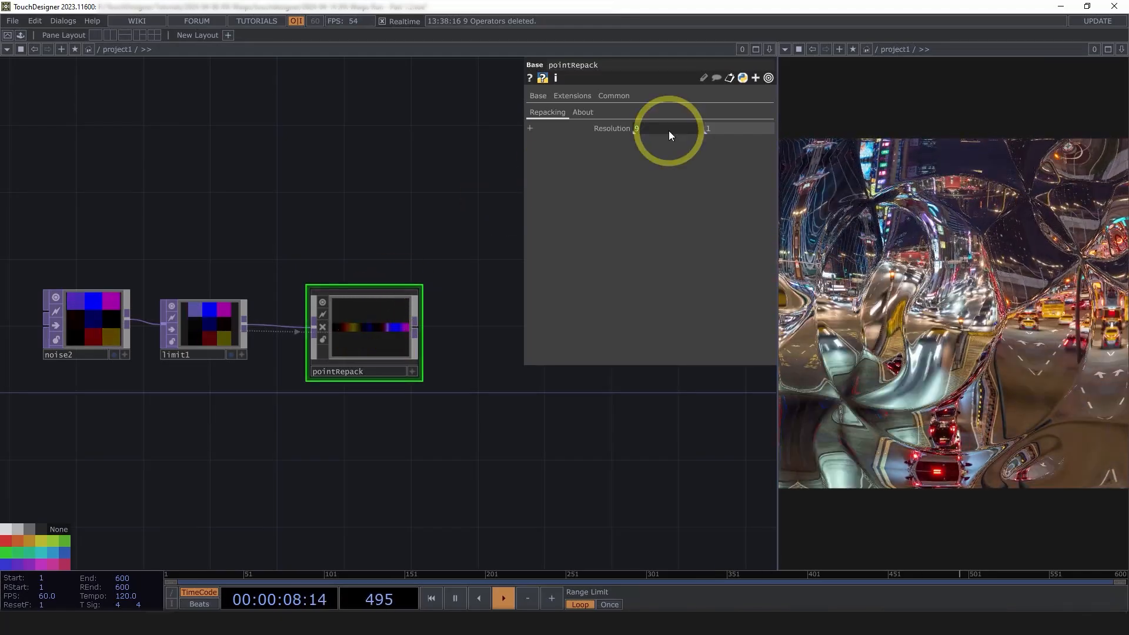
pyautogui.moveTo(457, 417); pyautogui.dragTo(368, 430)
pyautogui.moveTo(458, 428); pyautogui.dragTo(455, 428)
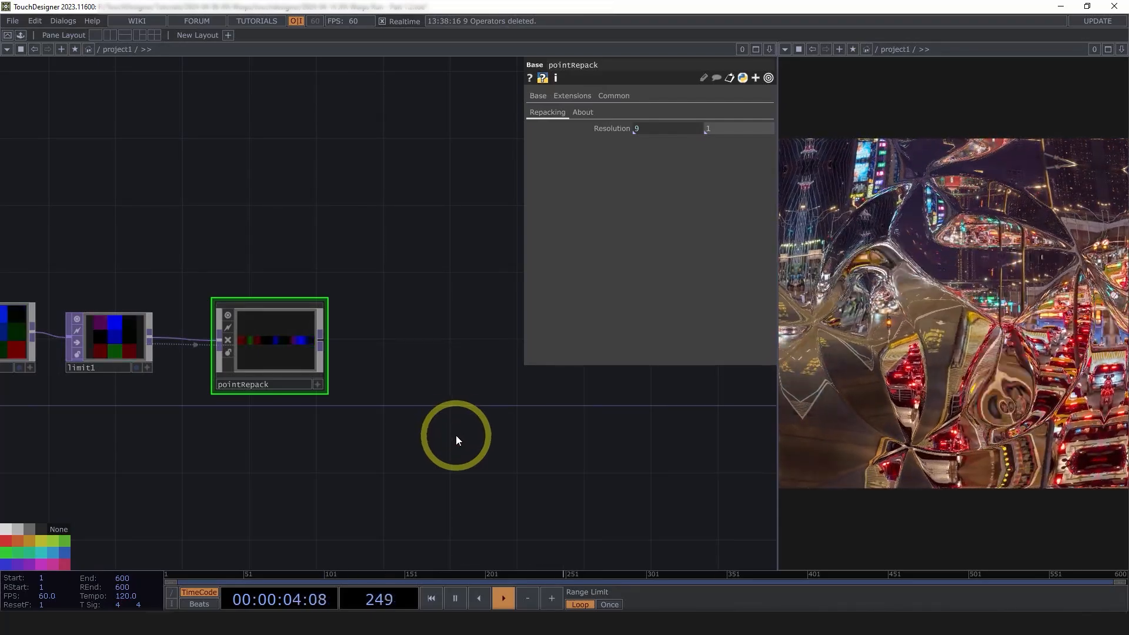
pyautogui.moveTo(457, 436); pyautogui.dragTo(367, 419)
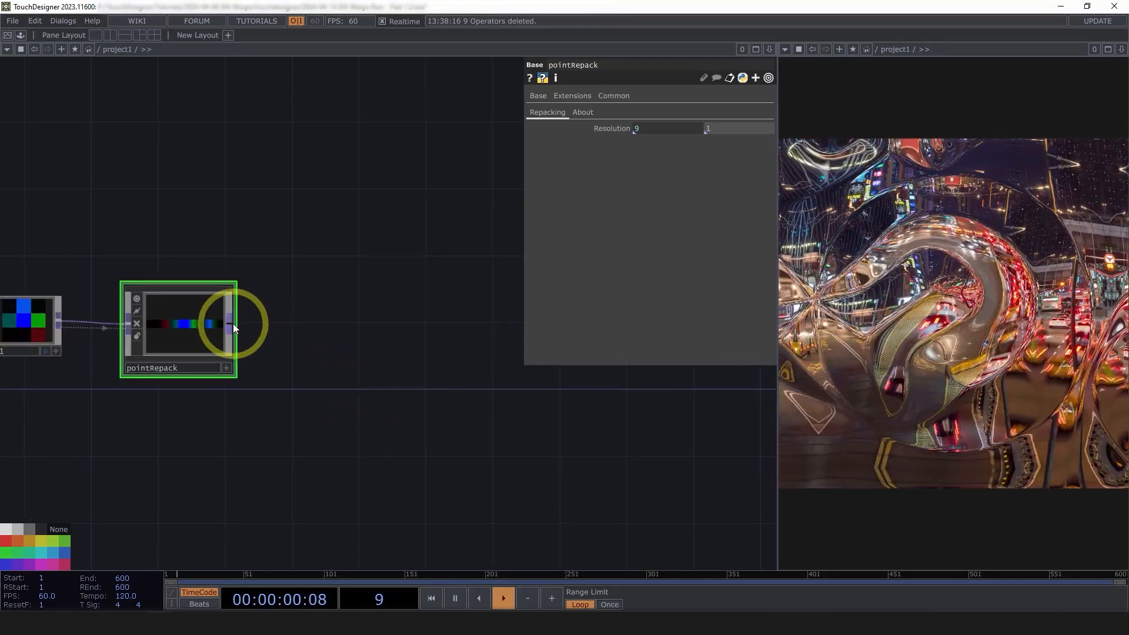
# Add a Fit operator, fit2, after pointRepack
pyautogui.click(233, 324)
pyautogui.write('fit')
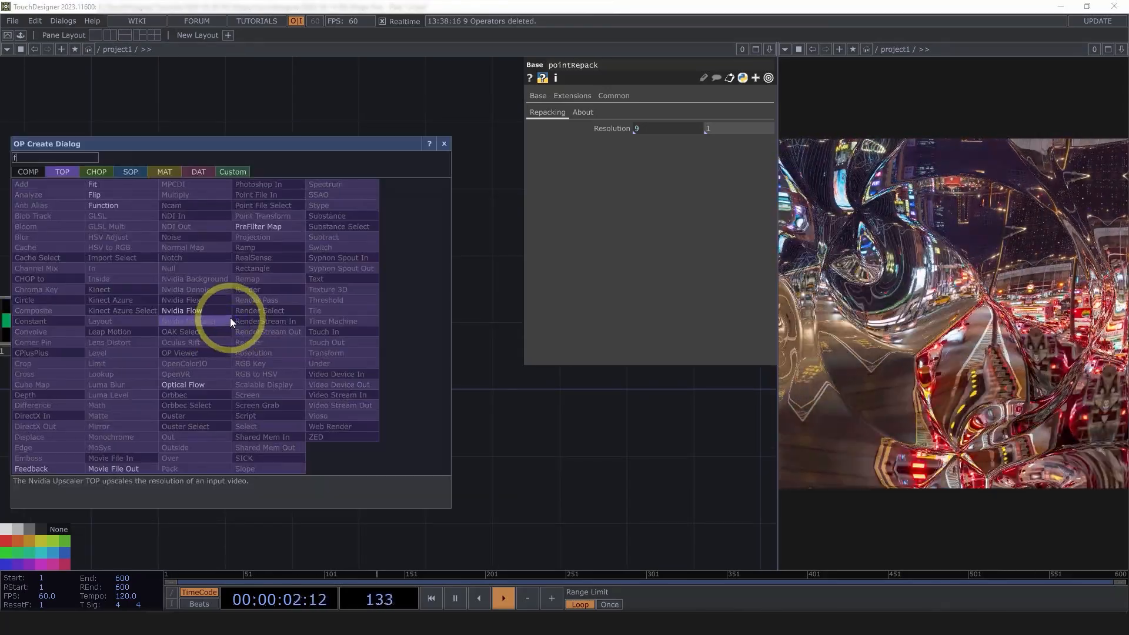
pyautogui.click(111, 183)
pyautogui.click(353, 347)
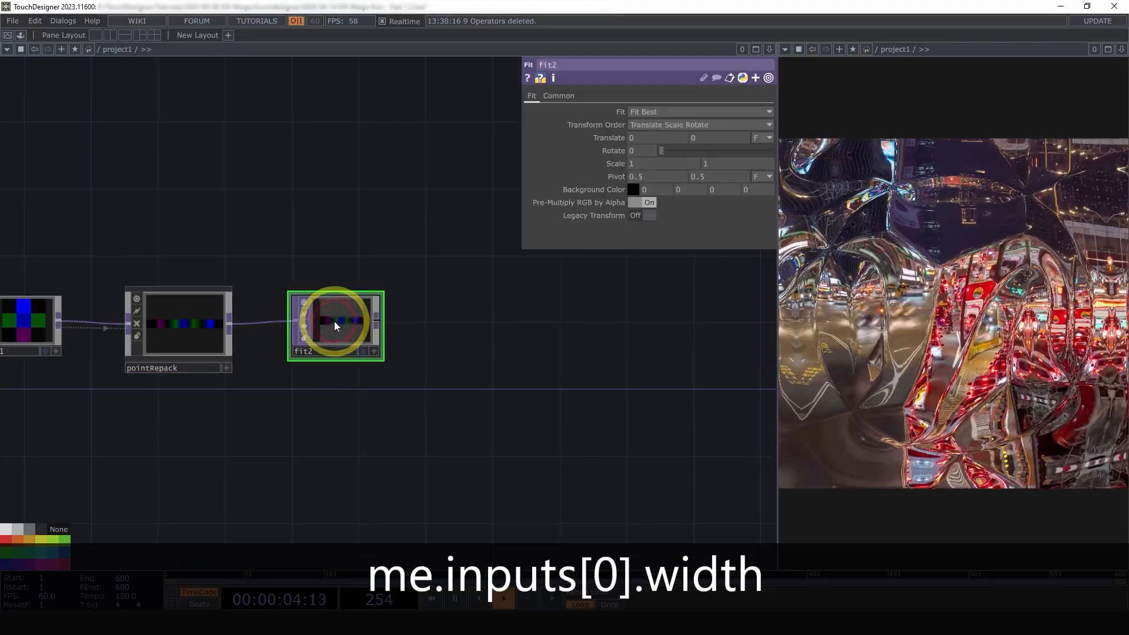
pyautogui.scroll(3, 334, 321)
# Set fit2's resolution width and height to me.inputs[0].width, giving 9x9
pyautogui.click(559, 95)
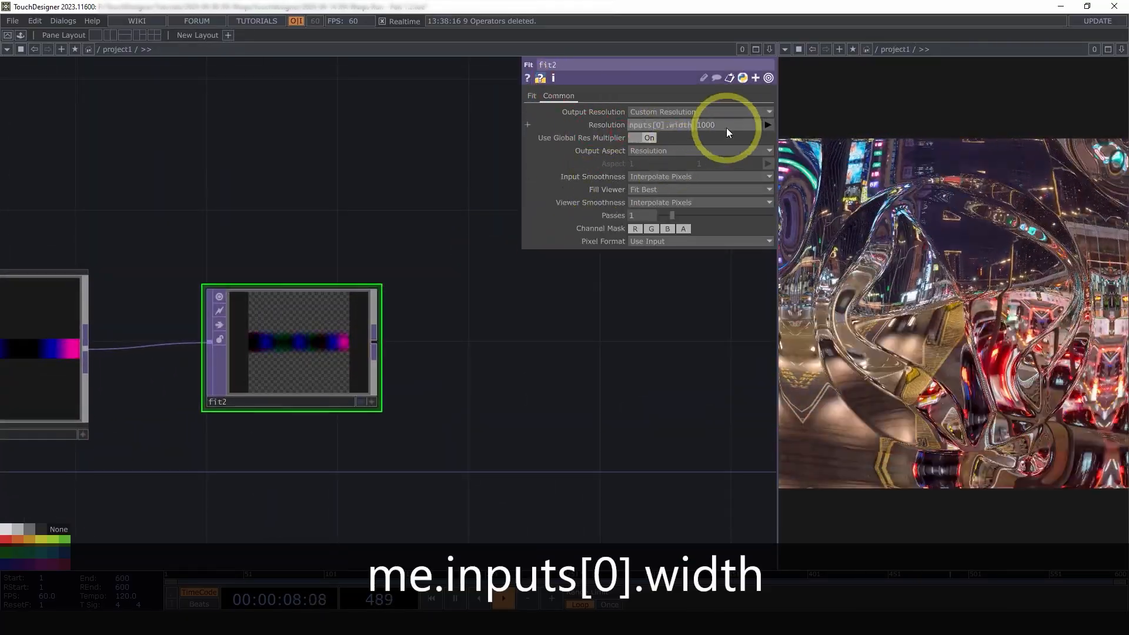
pyautogui.press('Return')
pyautogui.click(671, 129)
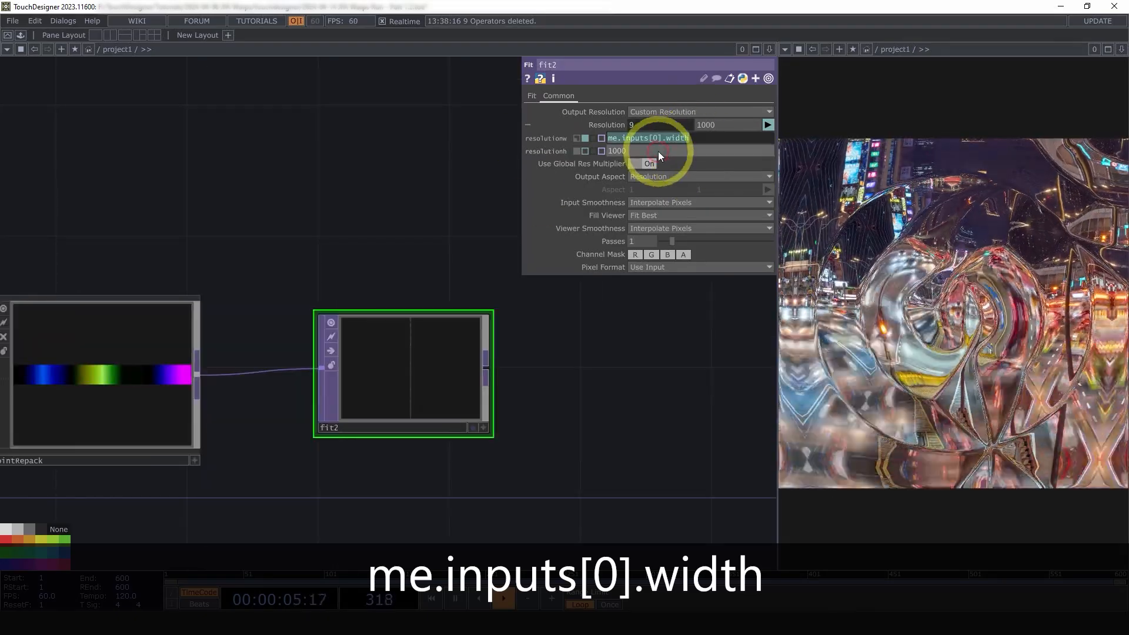
pyautogui.click(562, 152)
pyautogui.moveTo(563, 151); pyautogui.dragTo(429, 157)
pyautogui.hotkey('ctrl', 'v')
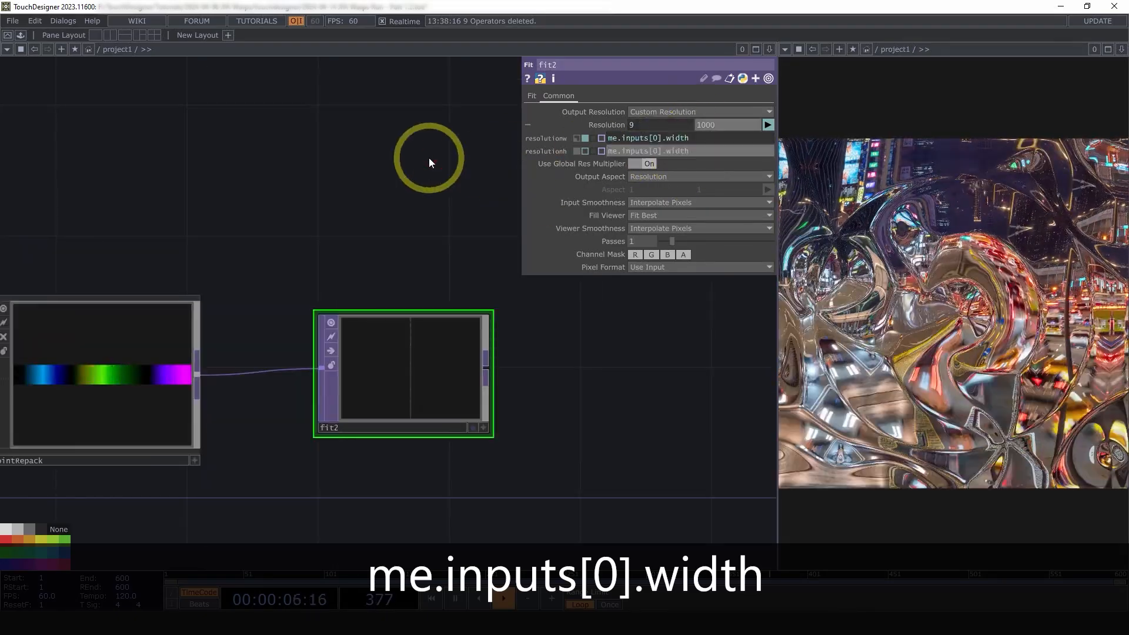
pyautogui.press('Return')
pyautogui.middleClick(419, 381)
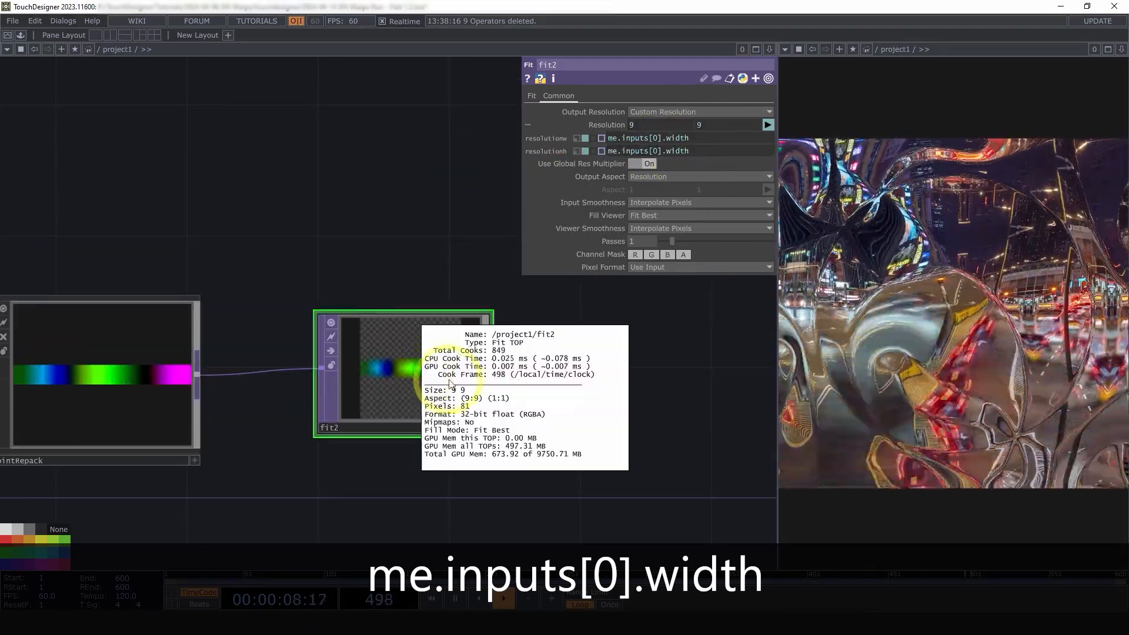
# Set fit2's fit mode to Fill
pyautogui.click(533, 96)
pyautogui.click(651, 118)
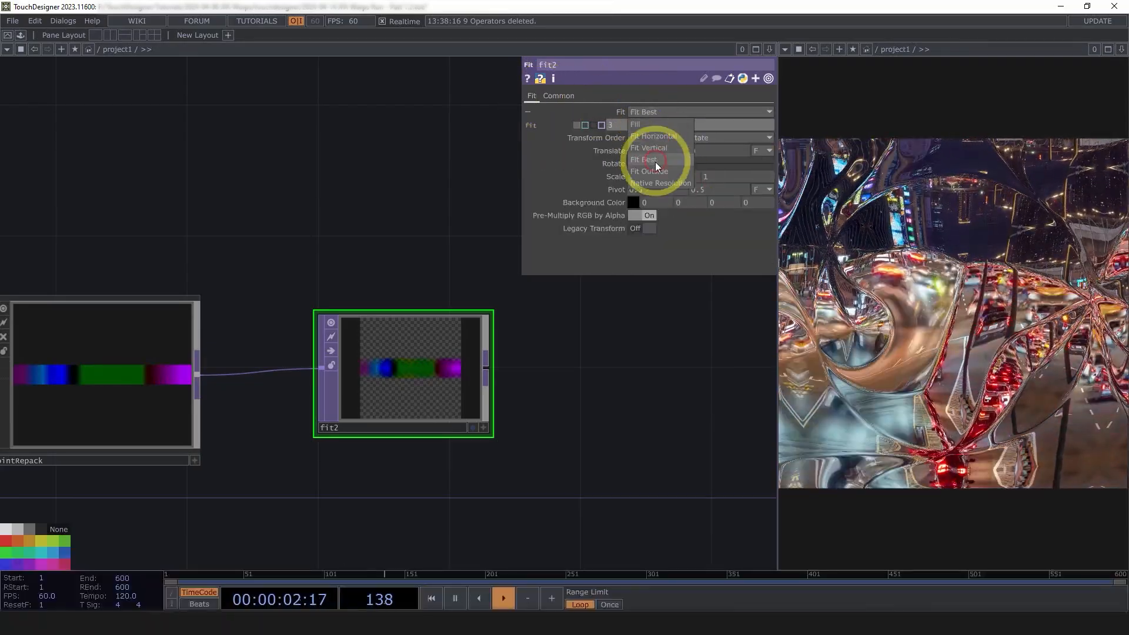
pyautogui.click(657, 124)
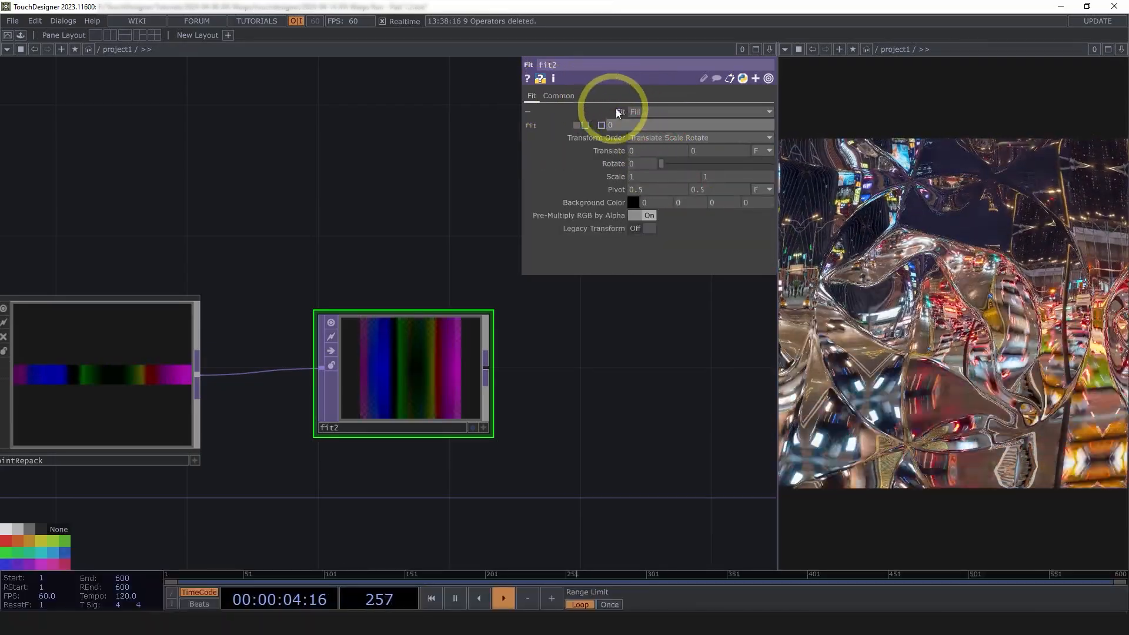
# Set fit2's Input and Viewer Smoothness to Nearest Pixel
pyautogui.click(559, 96)
pyautogui.click(655, 202)
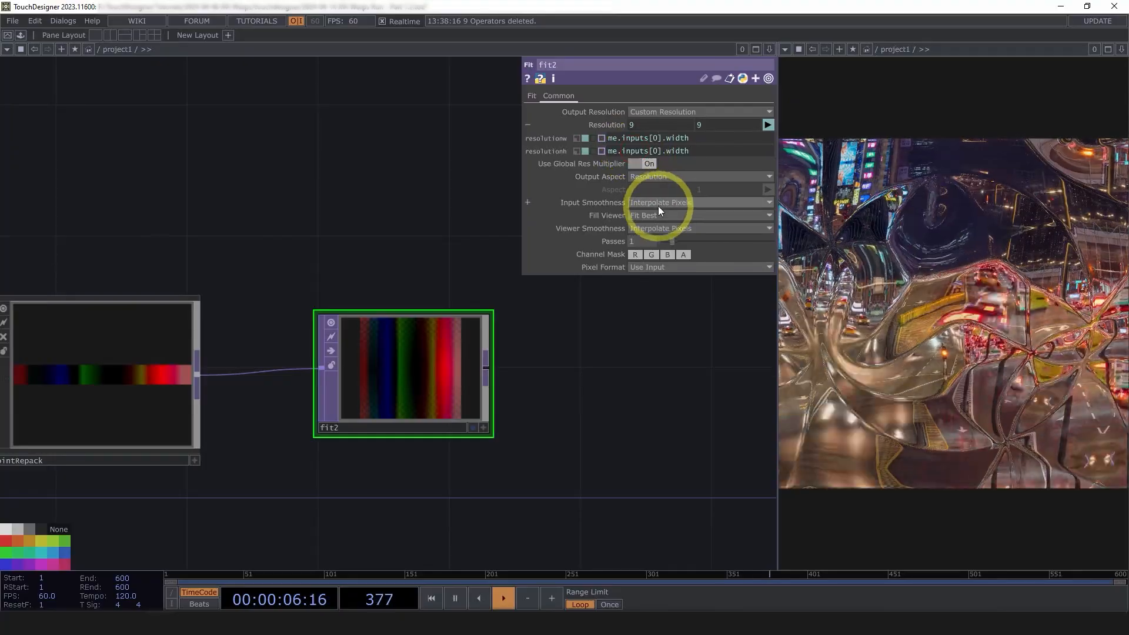
pyautogui.click(658, 206)
pyautogui.click(651, 232)
pyautogui.click(651, 252)
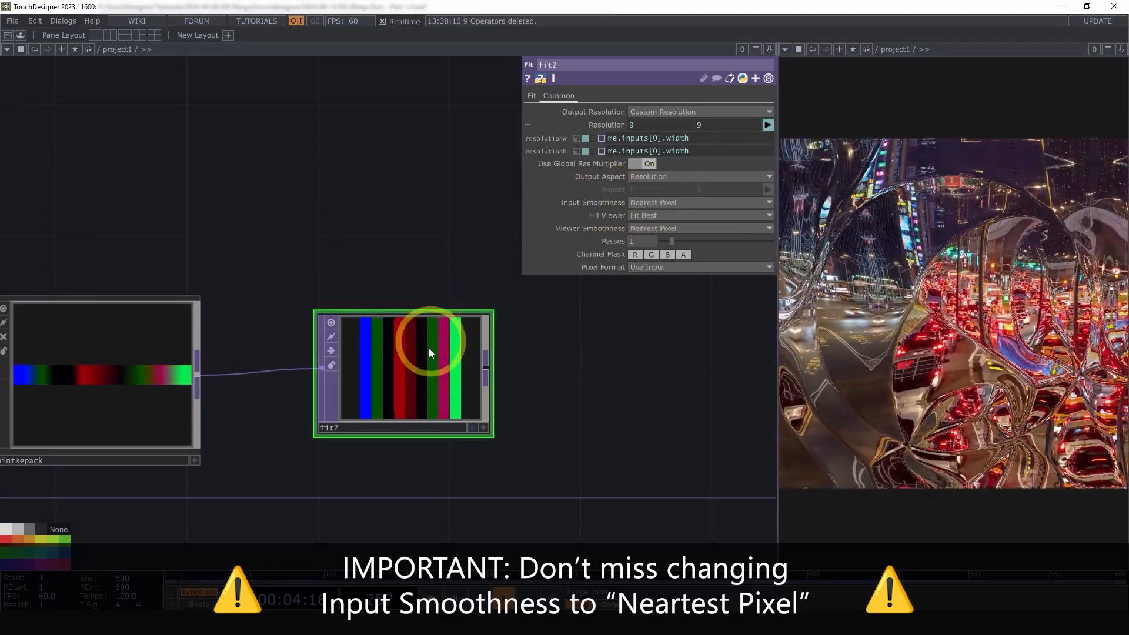
# Reposition fit2 below its source and open the OP Create Dialog from its output
pyautogui.moveTo(547, 383); pyautogui.dragTo(524, 388)
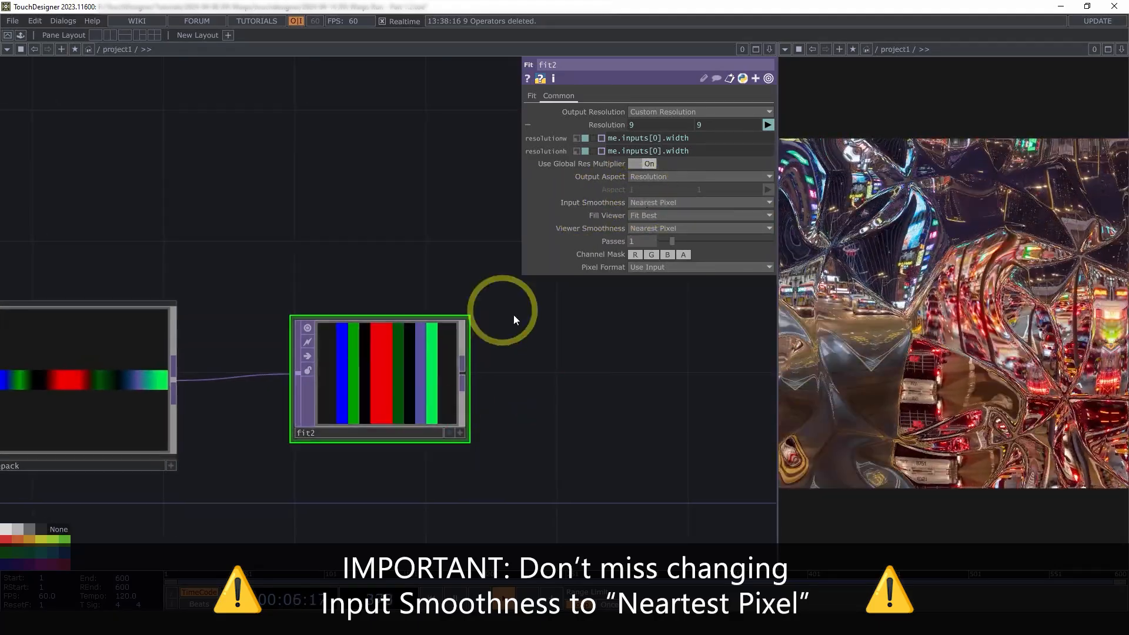
pyautogui.moveTo(601, 410); pyautogui.dragTo(577, 416)
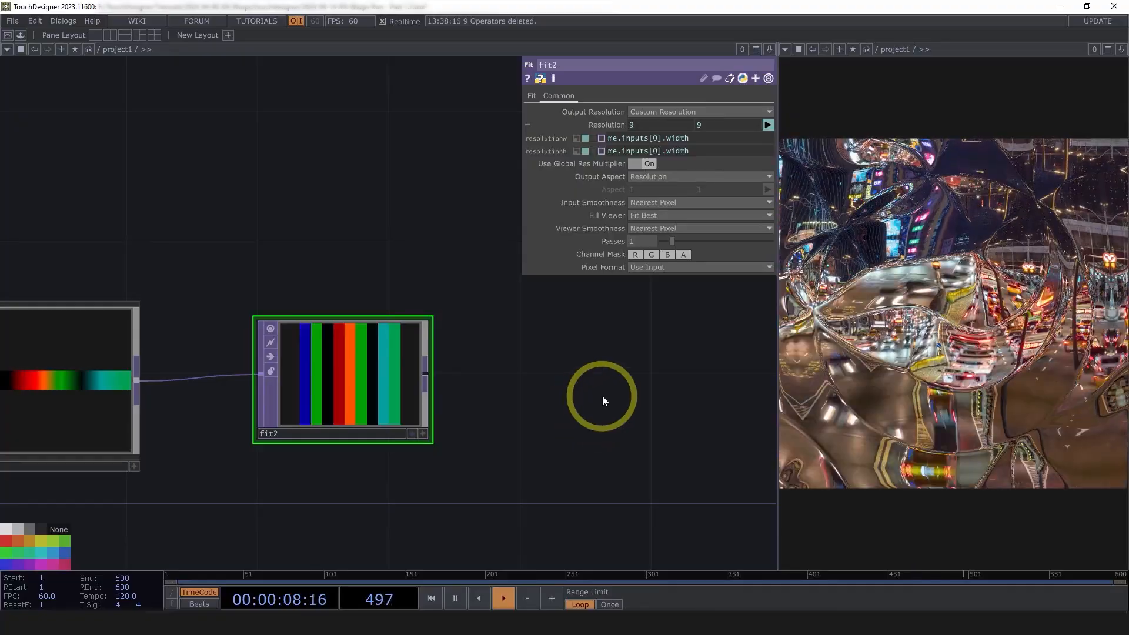
pyautogui.moveTo(500, 395); pyautogui.dragTo(583, 305)
pyautogui.scroll(5, 417, 391)
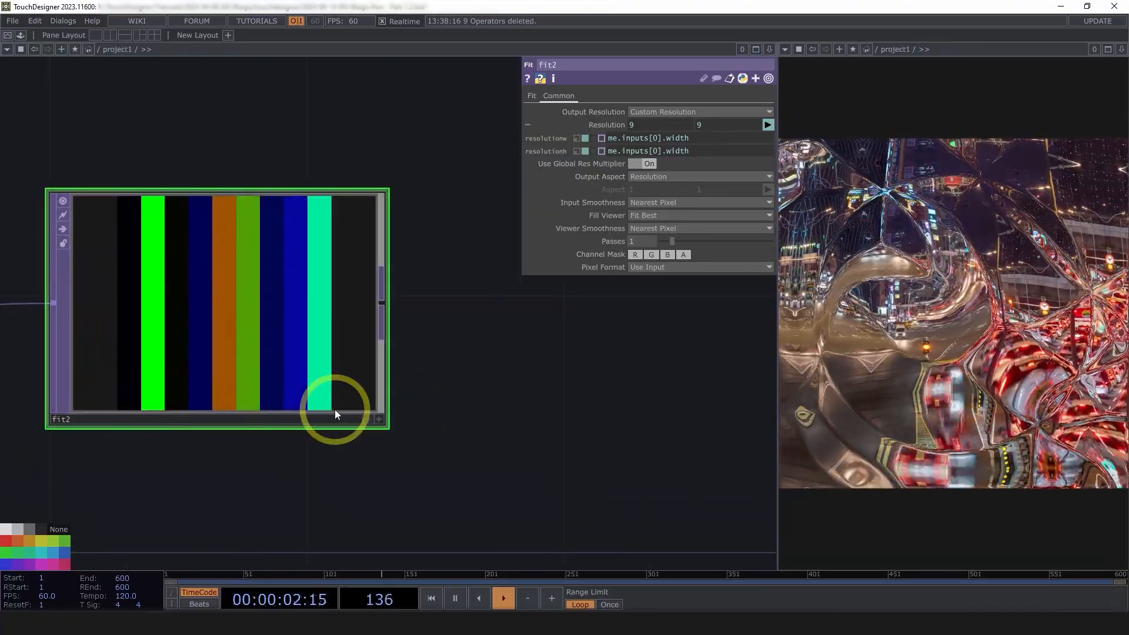
pyautogui.moveTo(435, 469); pyautogui.dragTo(551, 444)
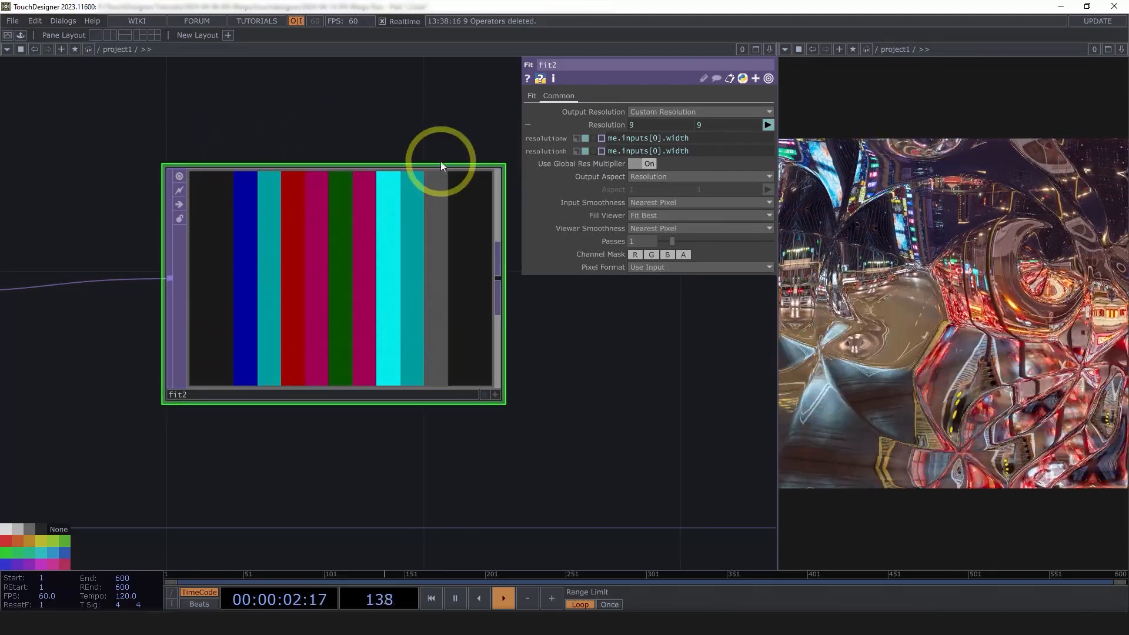
pyautogui.scroll(-3, 457, 391)
pyautogui.moveTo(384, 309); pyautogui.dragTo(390, 340)
pyautogui.moveTo(532, 354); pyautogui.dragTo(467, 387)
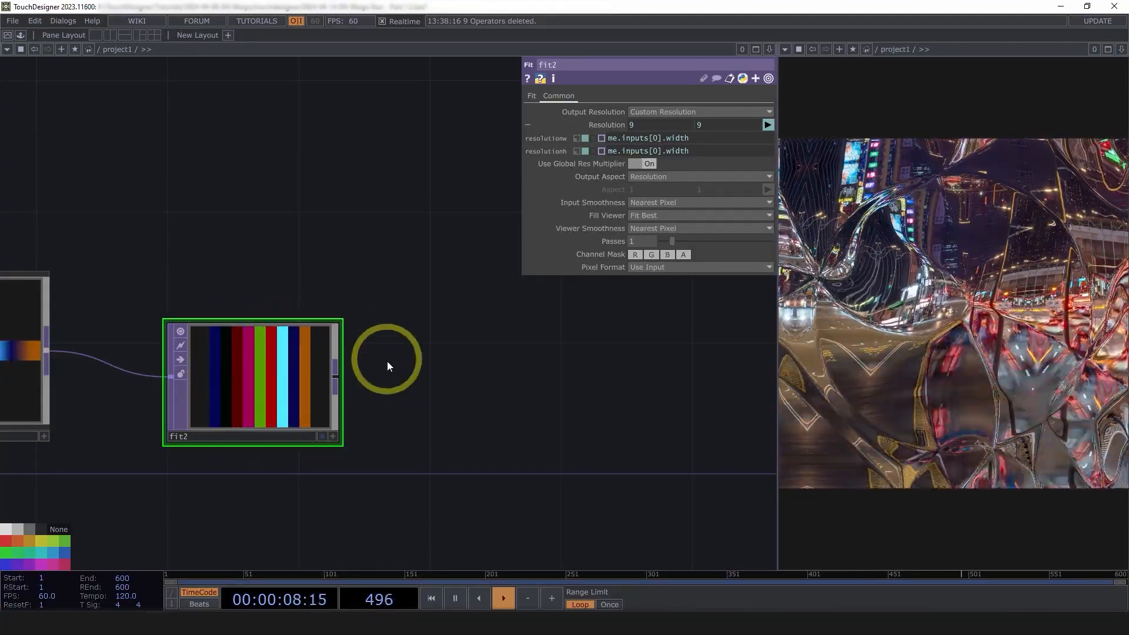
pyautogui.moveTo(347, 369); pyautogui.dragTo(292, 404)
pyautogui.rightClick(284, 406)
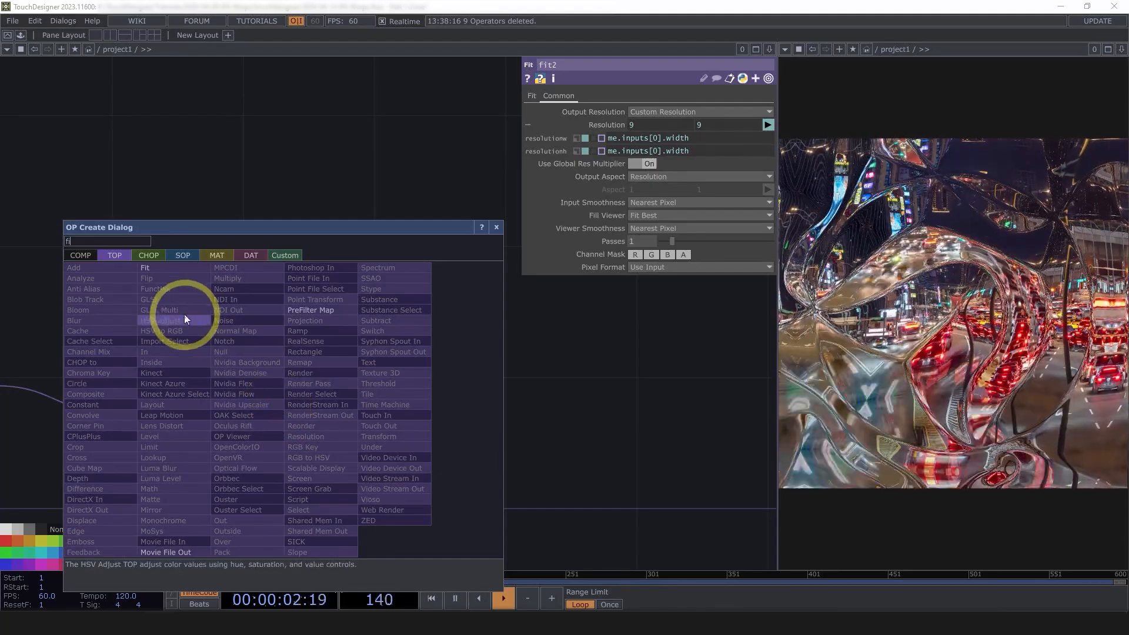
# Add a Flip operator, flip1, after fit2 with Flop set to Bottom Left
pyautogui.write('fli')
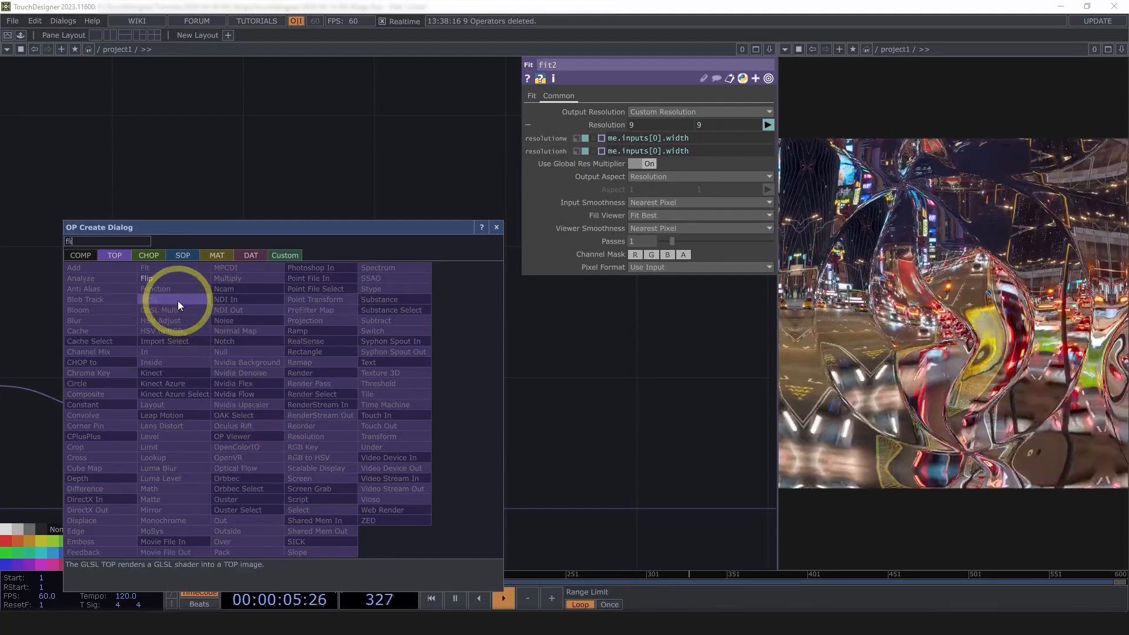
pyautogui.click(154, 279)
pyautogui.click(411, 241)
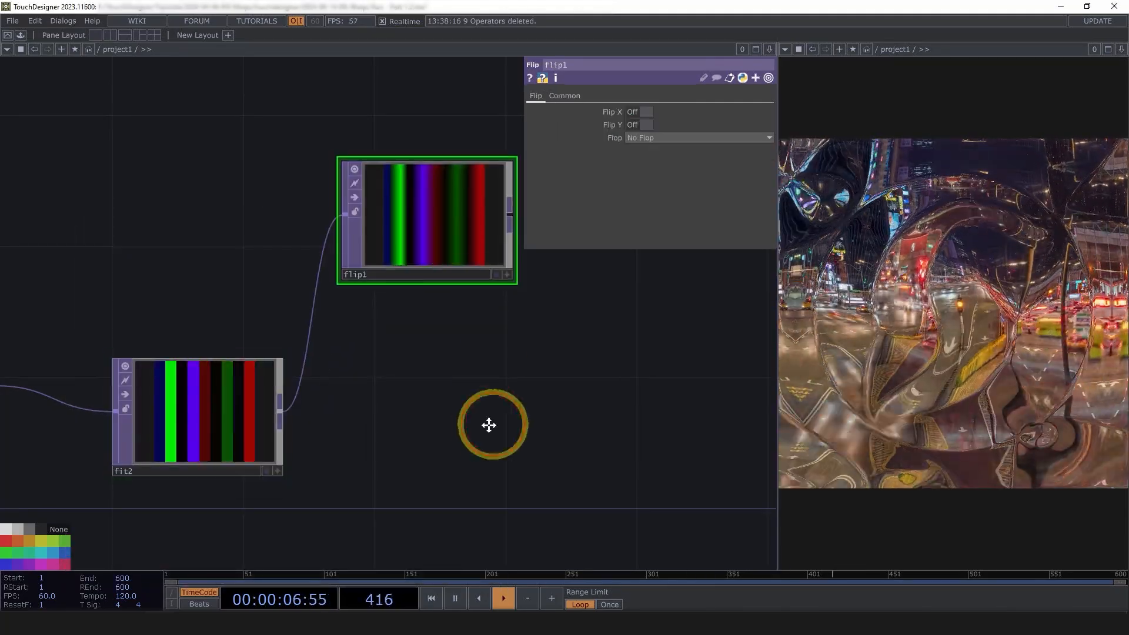
pyautogui.click(668, 136)
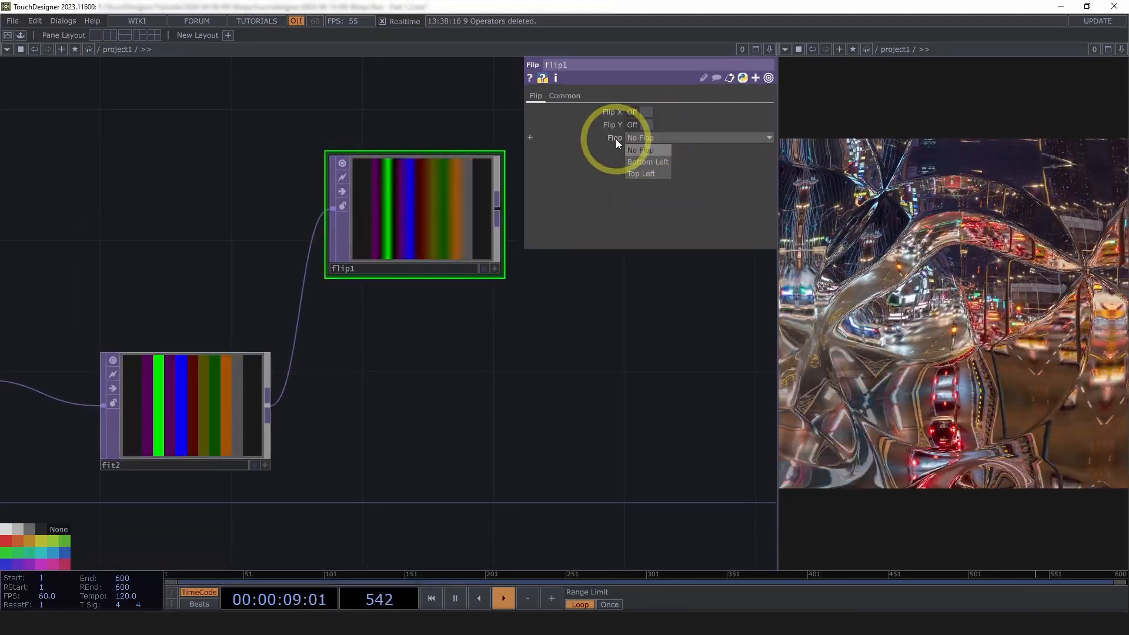
pyautogui.click(647, 162)
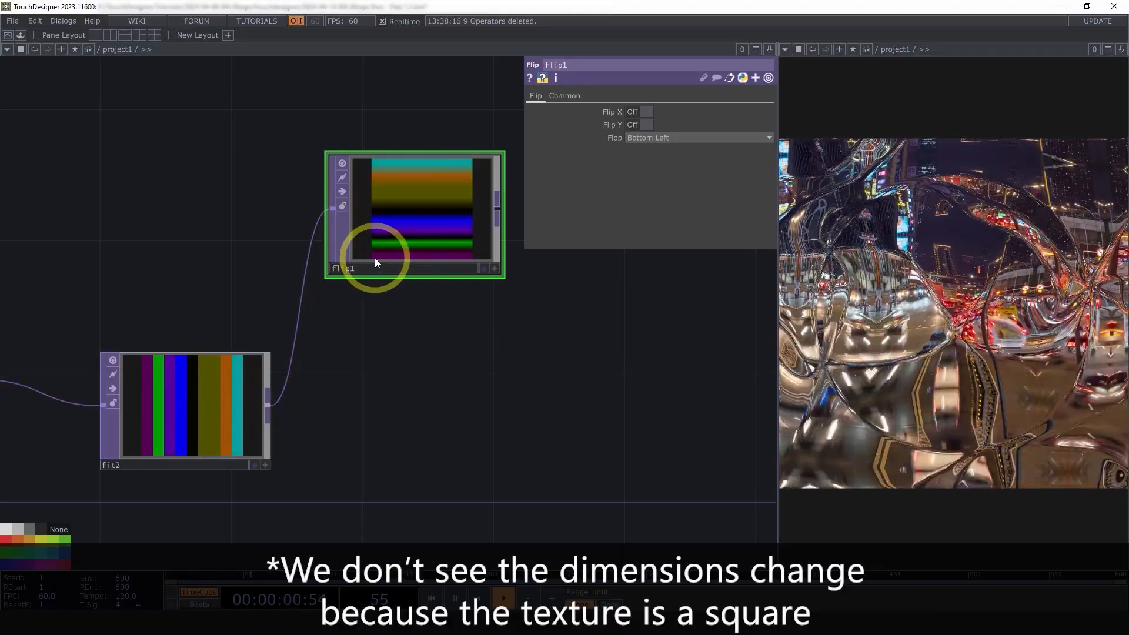
pyautogui.middleClick(459, 177)
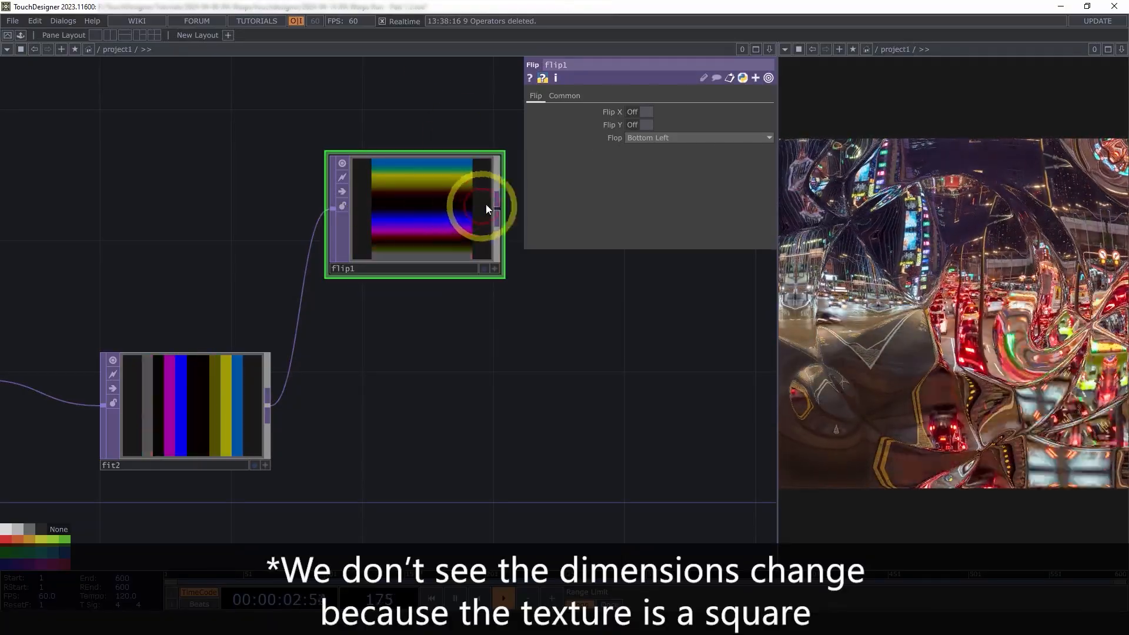
# Set flip1's Input and Viewer Smoothness to Nearest Pixel and raise the node slightly
pyautogui.moveTo(524, 373); pyautogui.dragTo(477, 356)
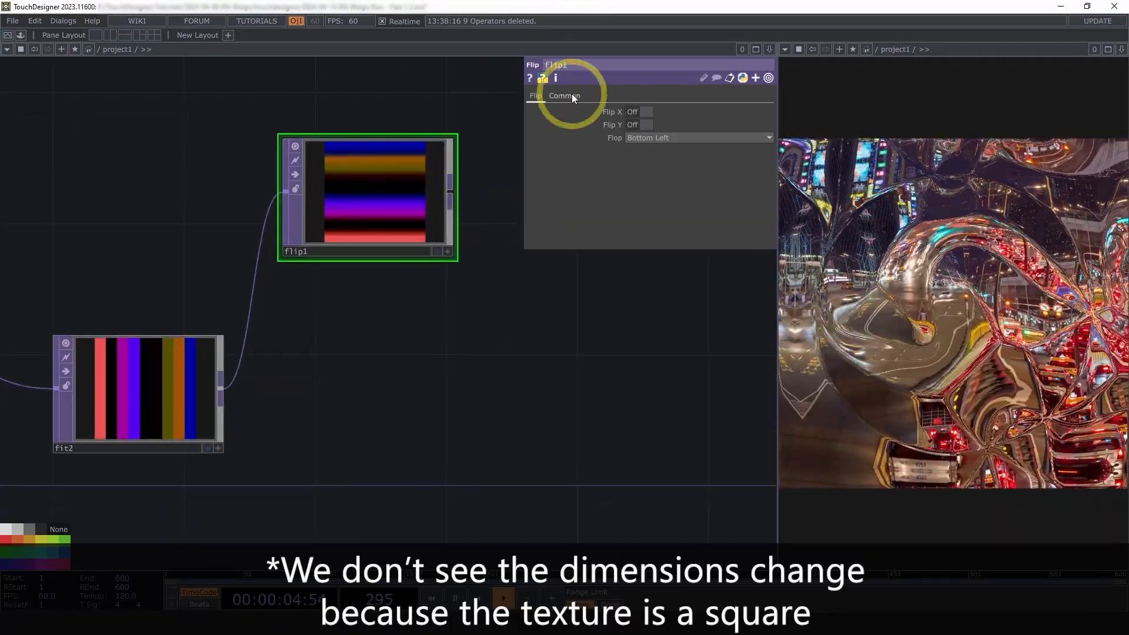
pyautogui.click(564, 95)
pyautogui.click(675, 175)
pyautogui.click(667, 188)
pyautogui.click(665, 201)
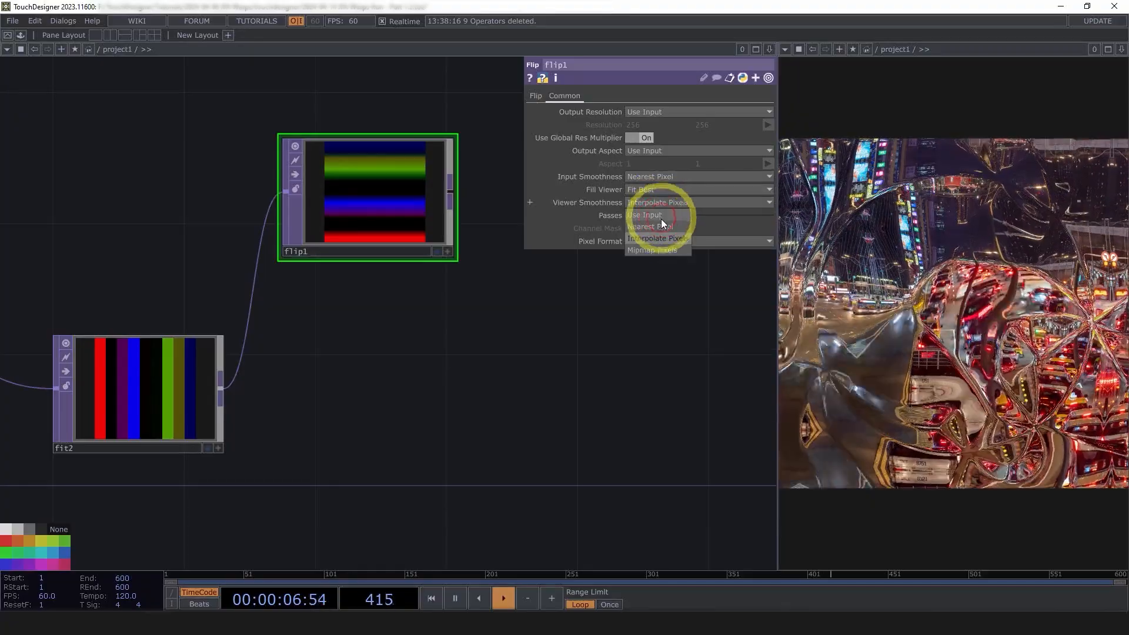
pyautogui.click(662, 218)
pyautogui.moveTo(549, 372); pyautogui.dragTo(600, 390)
pyautogui.moveTo(412, 230); pyautogui.dragTo(412, 198)
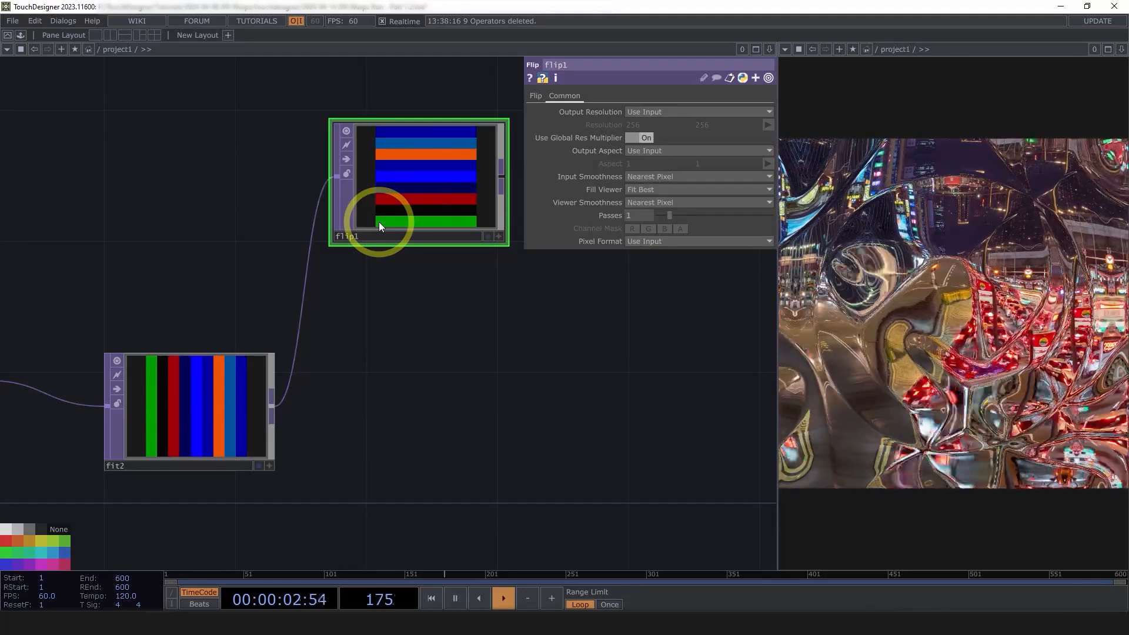
# Bring the upstream nodes into view, review fit2, then reselect flip1
pyautogui.moveTo(432, 398); pyautogui.dragTo(302, 405)
pyautogui.scroll(-3, 447, 275)
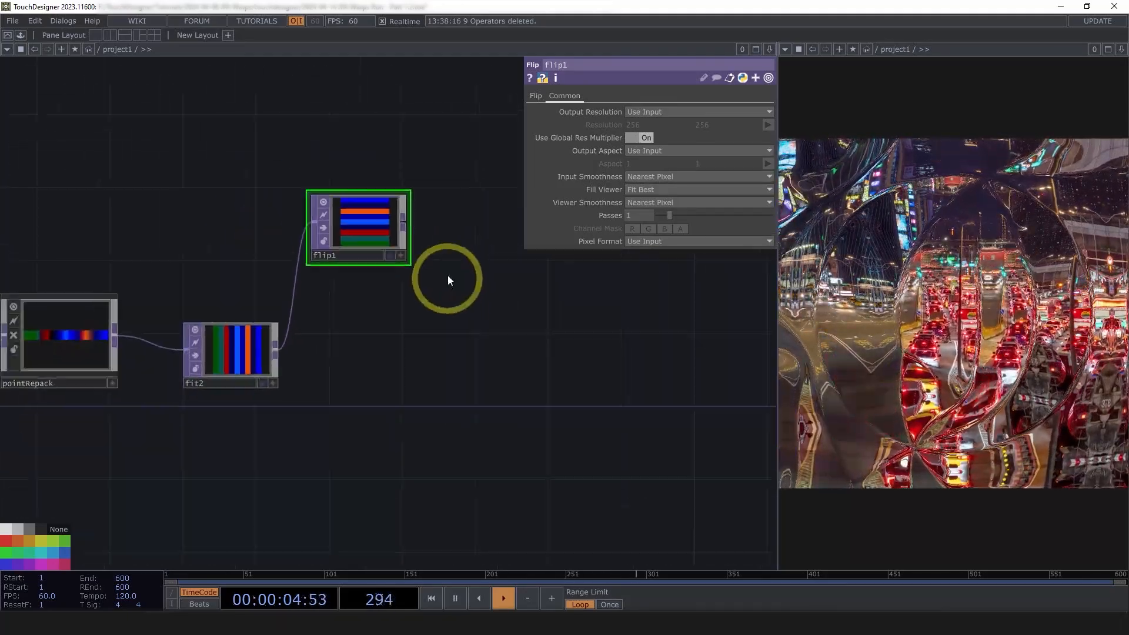
pyautogui.scroll(-1, 448, 280)
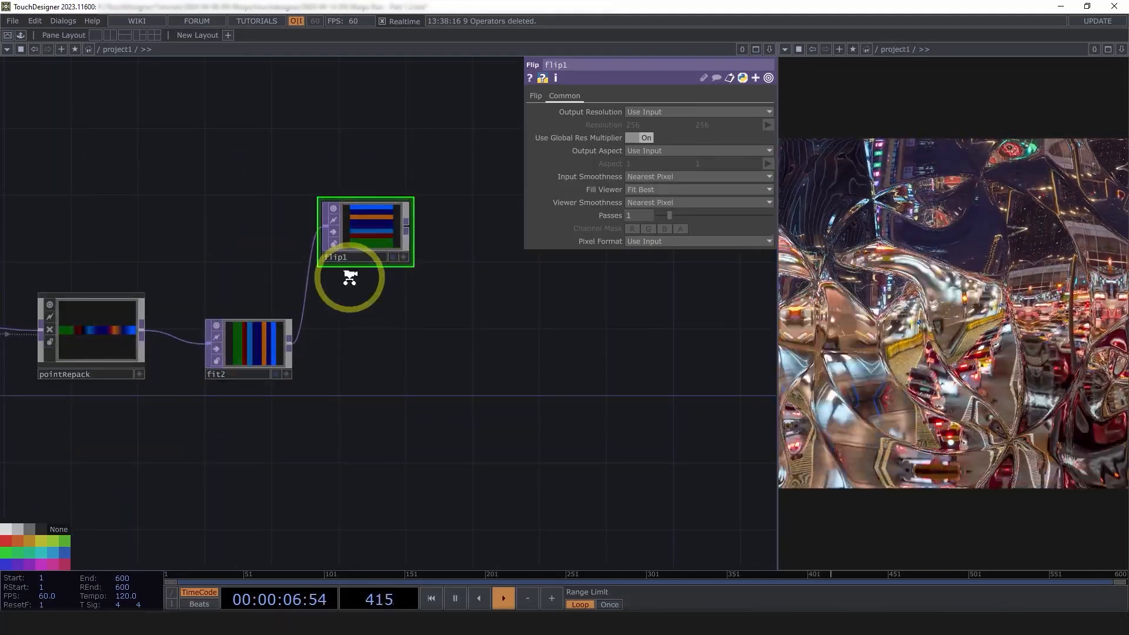
pyautogui.scroll(3, 348, 272)
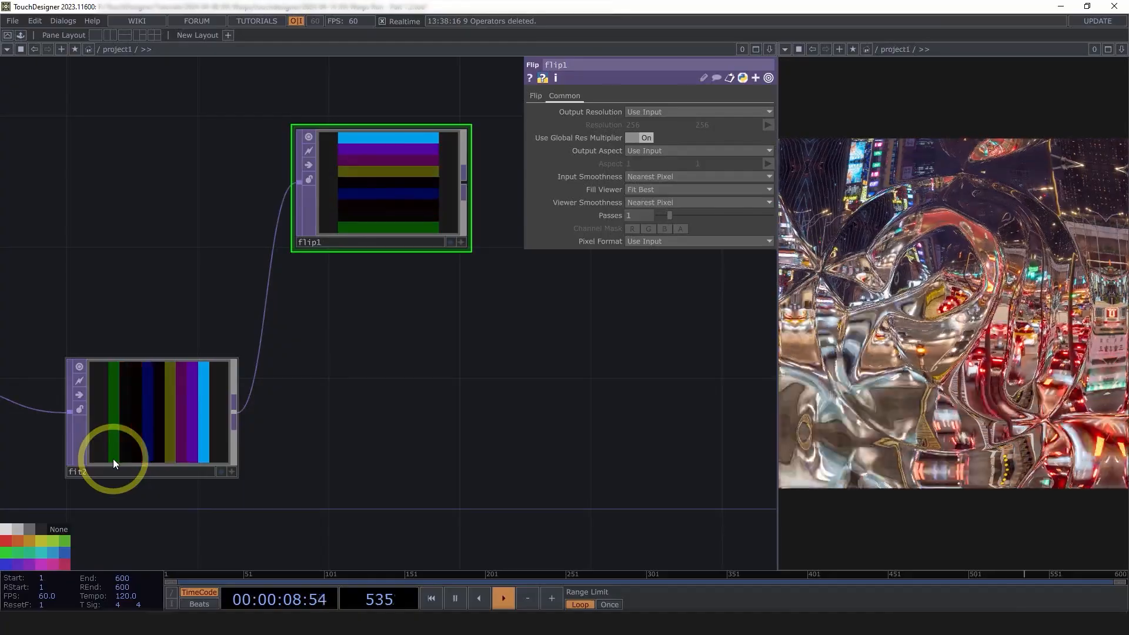
pyautogui.click(131, 414)
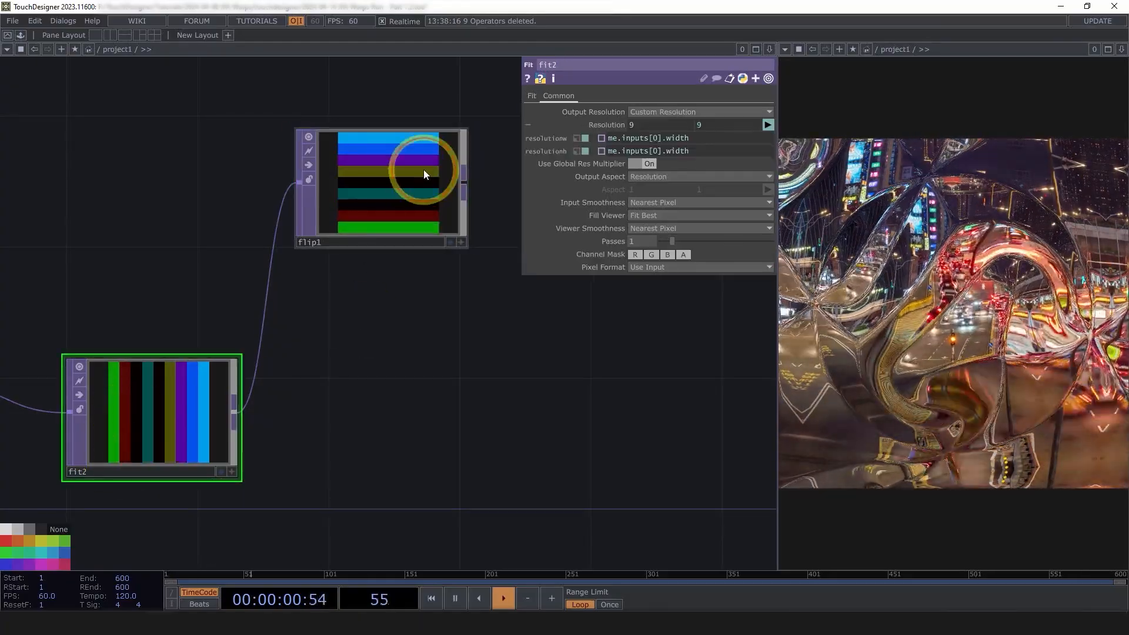
pyautogui.click(424, 170)
pyautogui.moveTo(469, 377); pyautogui.dragTo(457, 378)
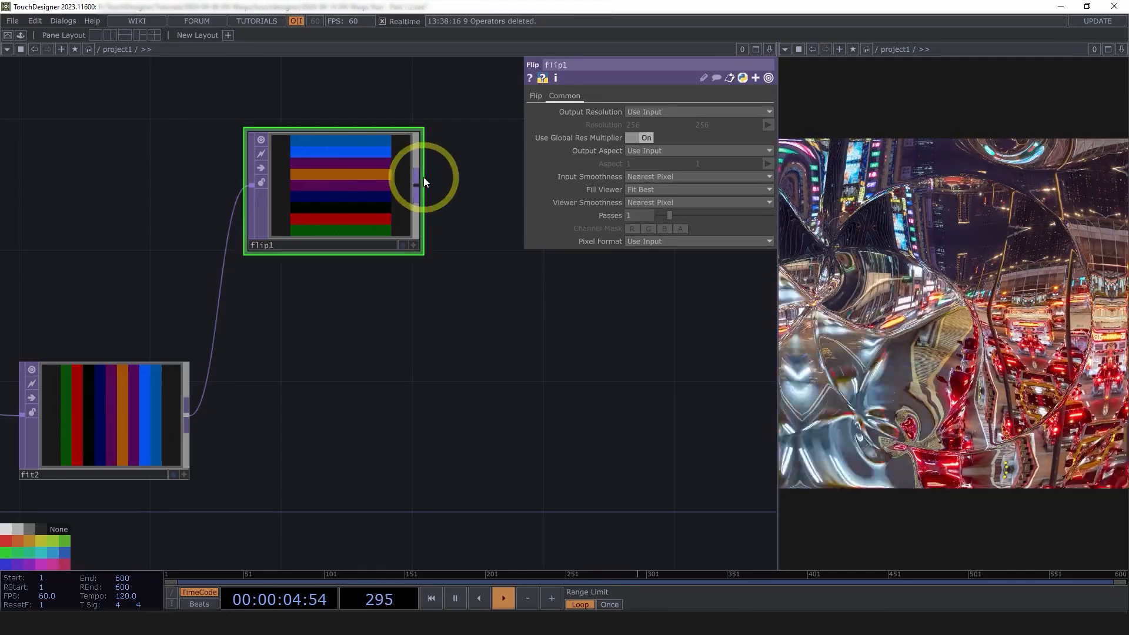
# Add a Subtract operator, sub1, after flip1 with fit2 as its second input
pyautogui.rightClick(418, 178)
pyautogui.write('sub')
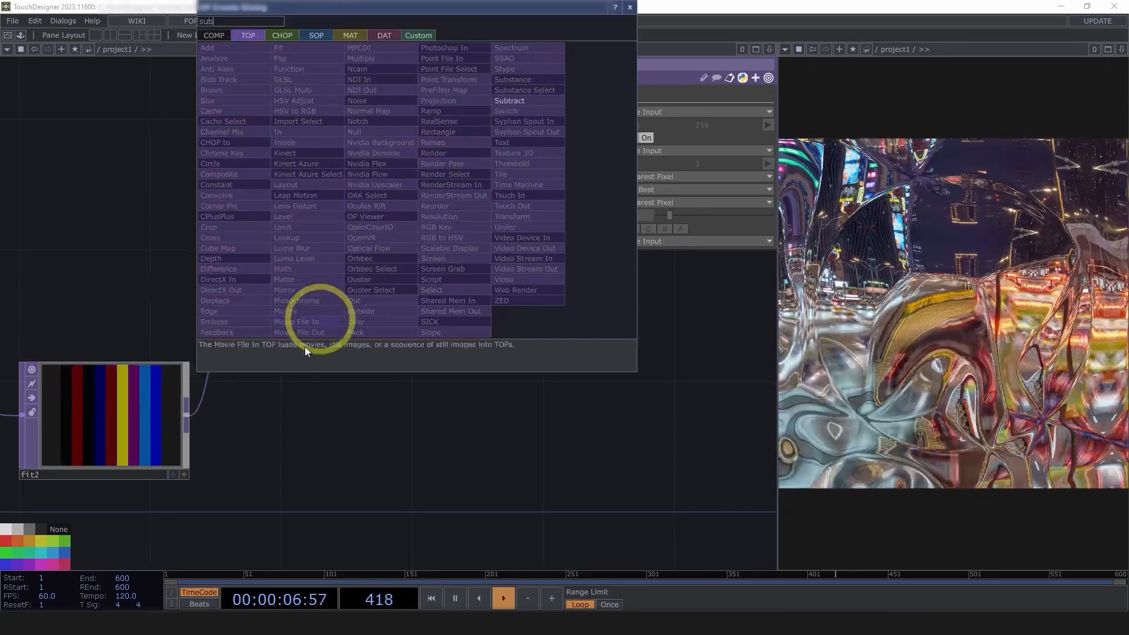
pyautogui.click(531, 101)
pyautogui.click(570, 401)
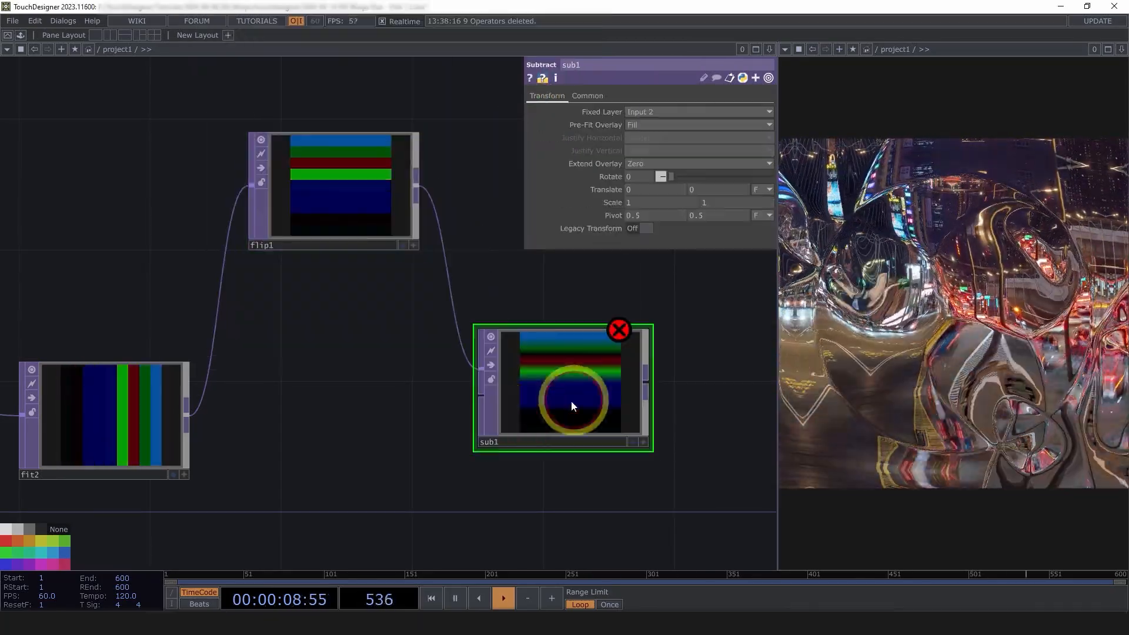
pyautogui.moveTo(193, 422); pyautogui.dragTo(480, 403)
pyautogui.moveTo(542, 370); pyautogui.dragTo(541, 404)
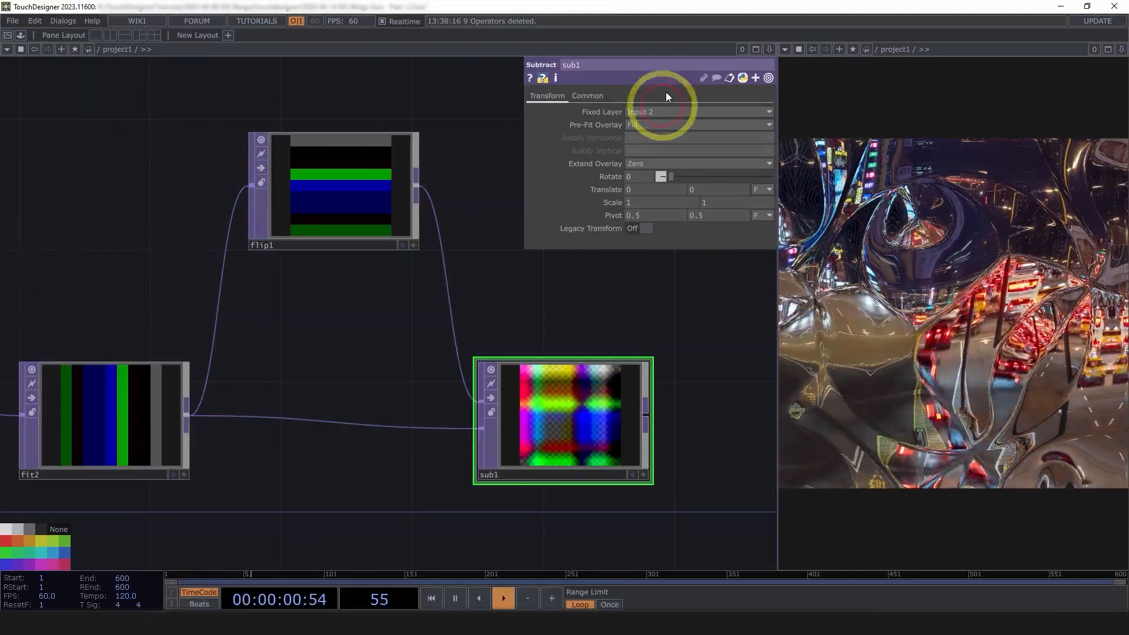
# Set sub1's Input and Viewer Smoothness to Nearest Pixel
pyautogui.click(587, 95)
pyautogui.click(657, 177)
pyautogui.click(657, 191)
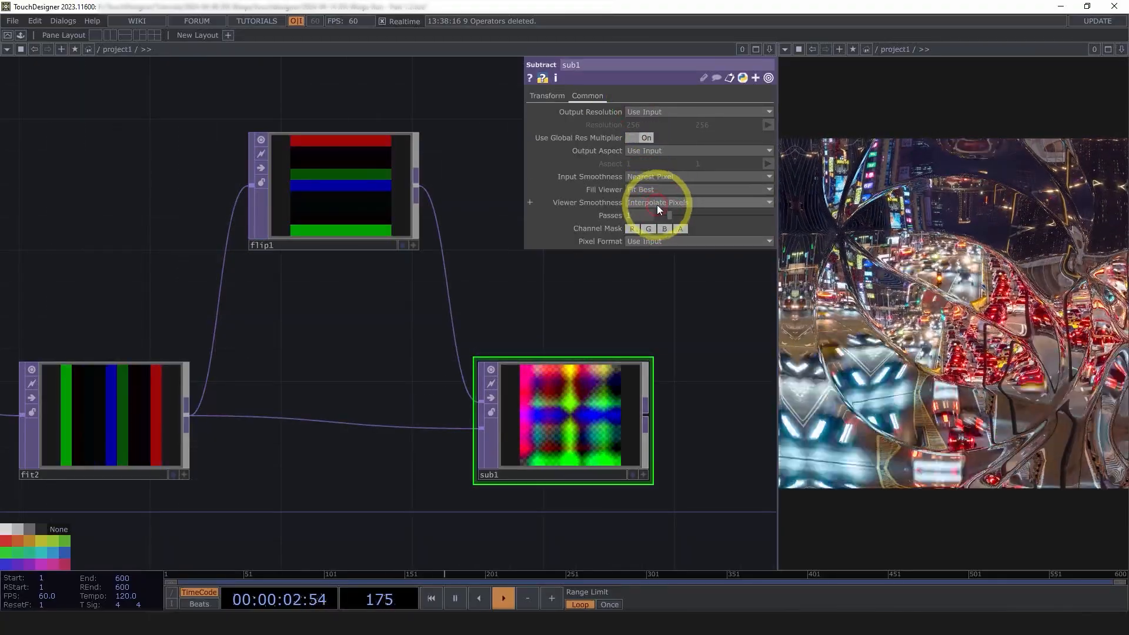
pyautogui.click(657, 204)
pyautogui.click(661, 218)
# Activate sub1's viewer to inspect the 9×9 colour grid and nudge sub1 right
pyautogui.click(698, 420)
pyautogui.moveTo(698, 421); pyautogui.dragTo(629, 344)
pyautogui.scroll(3, 688, 345)
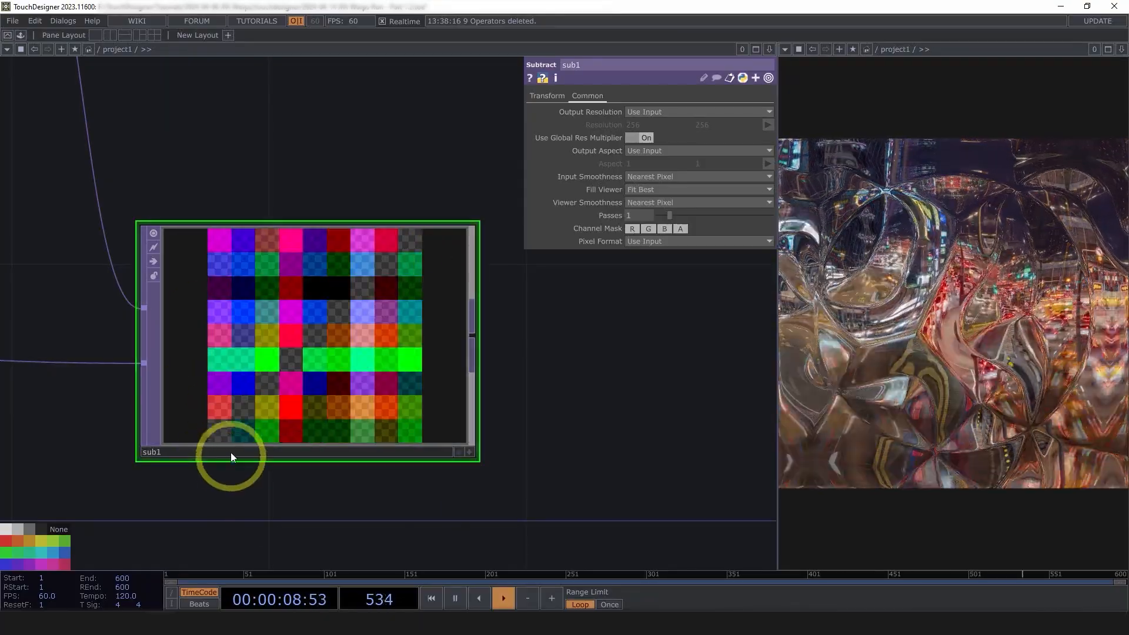
pyautogui.moveTo(308, 478); pyautogui.dragTo(326, 475)
pyautogui.scroll(2, 313, 436)
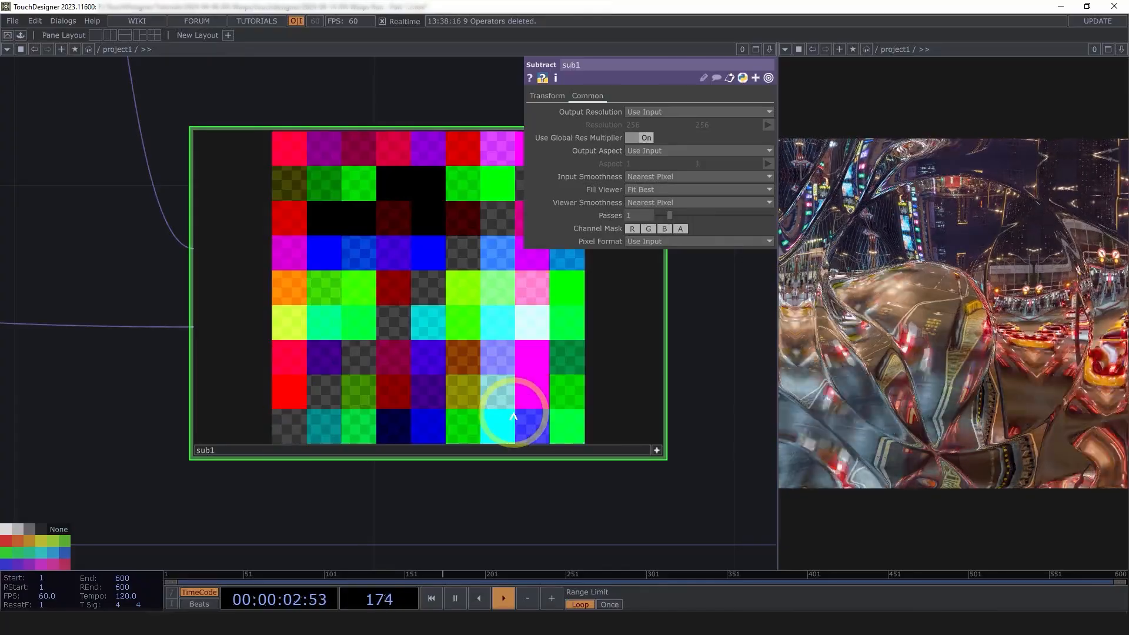
pyautogui.scroll(-3, 353, 497)
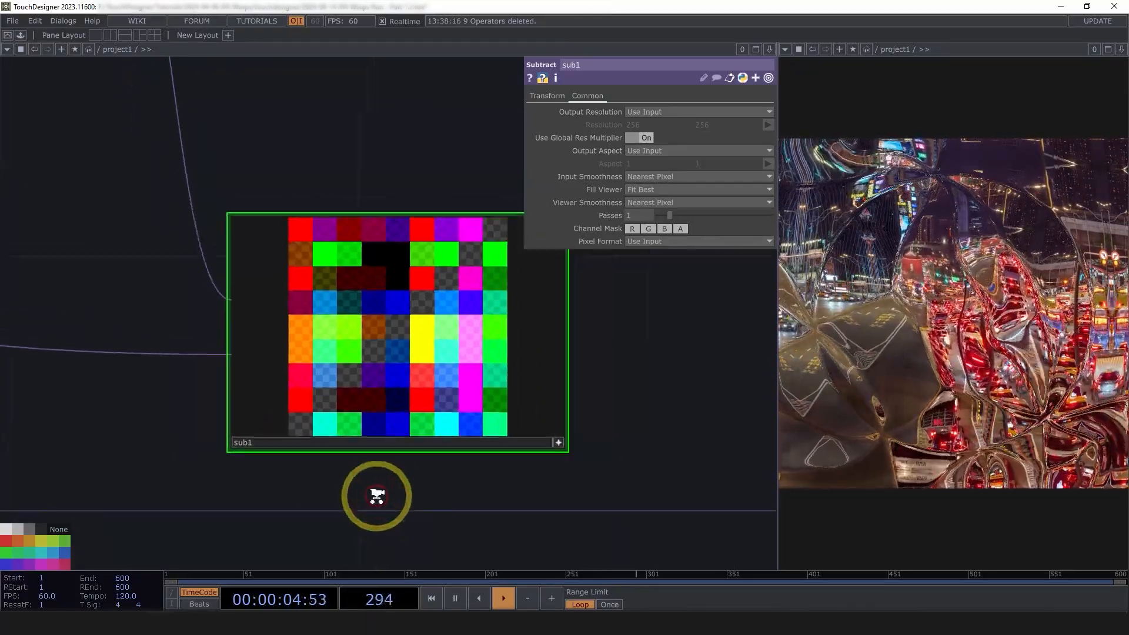
pyautogui.moveTo(373, 494); pyautogui.dragTo(471, 517)
pyautogui.scroll(-3, 471, 517)
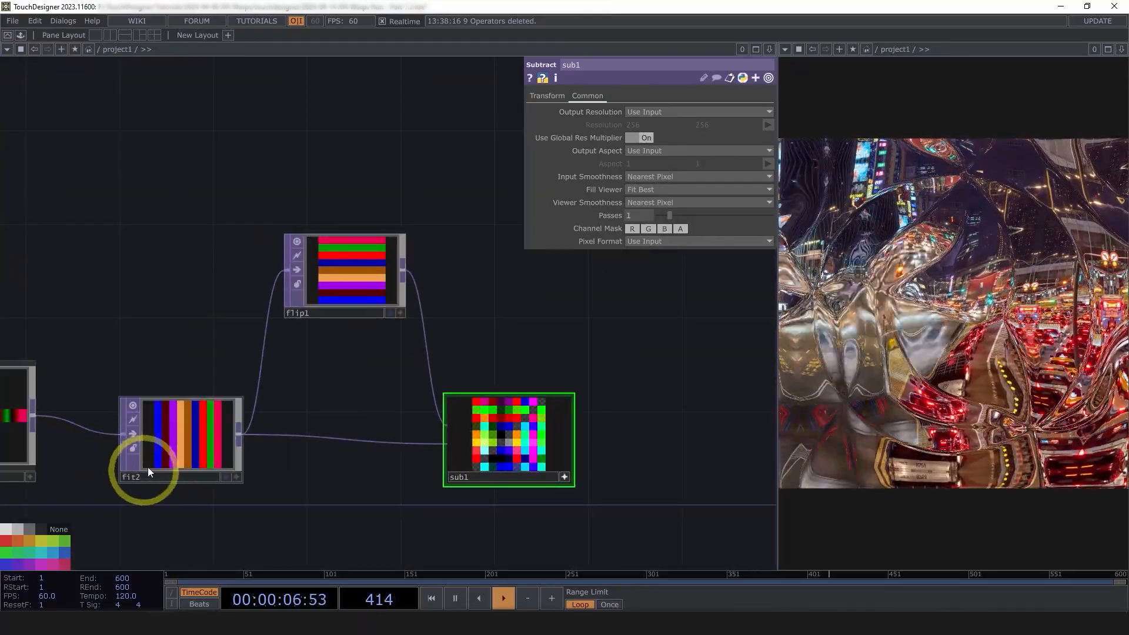
pyautogui.scroll(5, 547, 522)
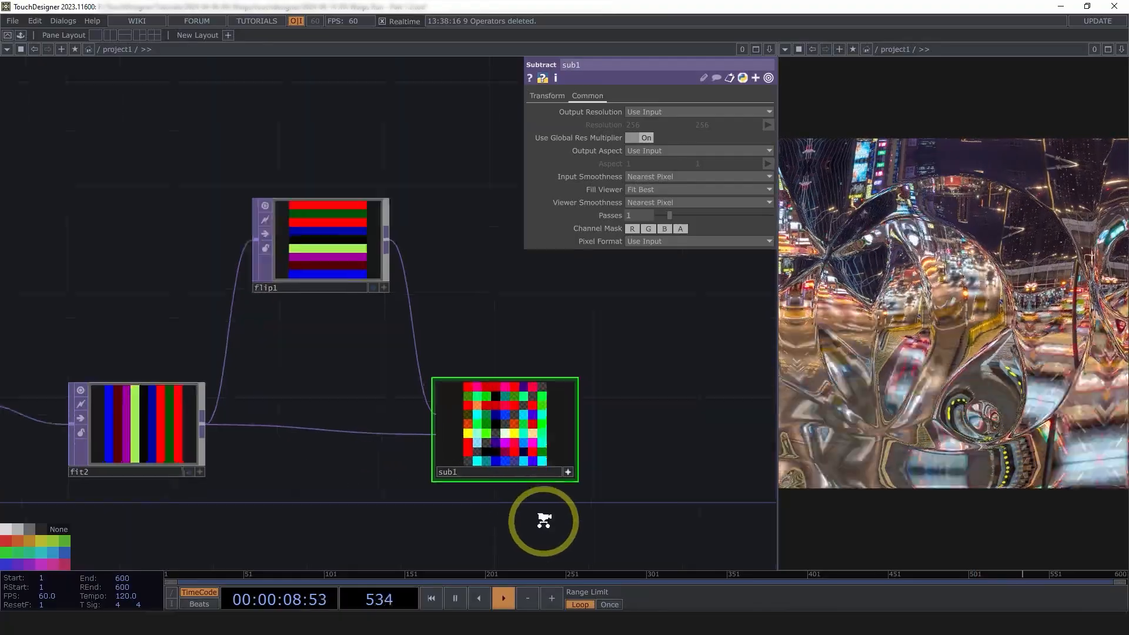
pyautogui.moveTo(471, 519); pyautogui.dragTo(342, 564)
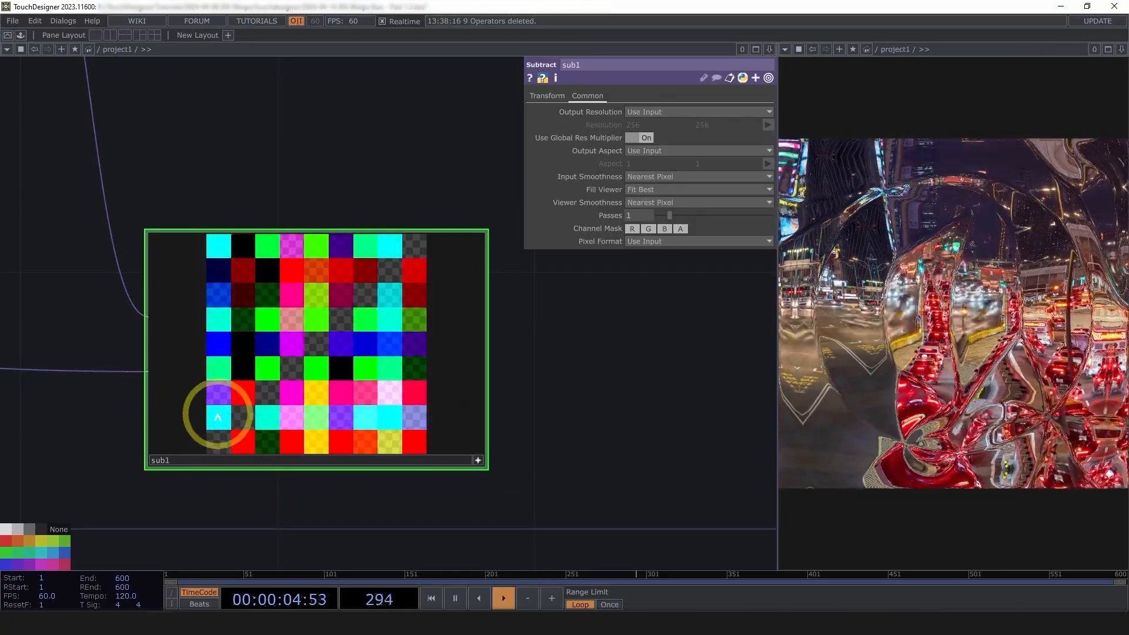
pyautogui.click(477, 460)
pyautogui.scroll(-5, 376, 384)
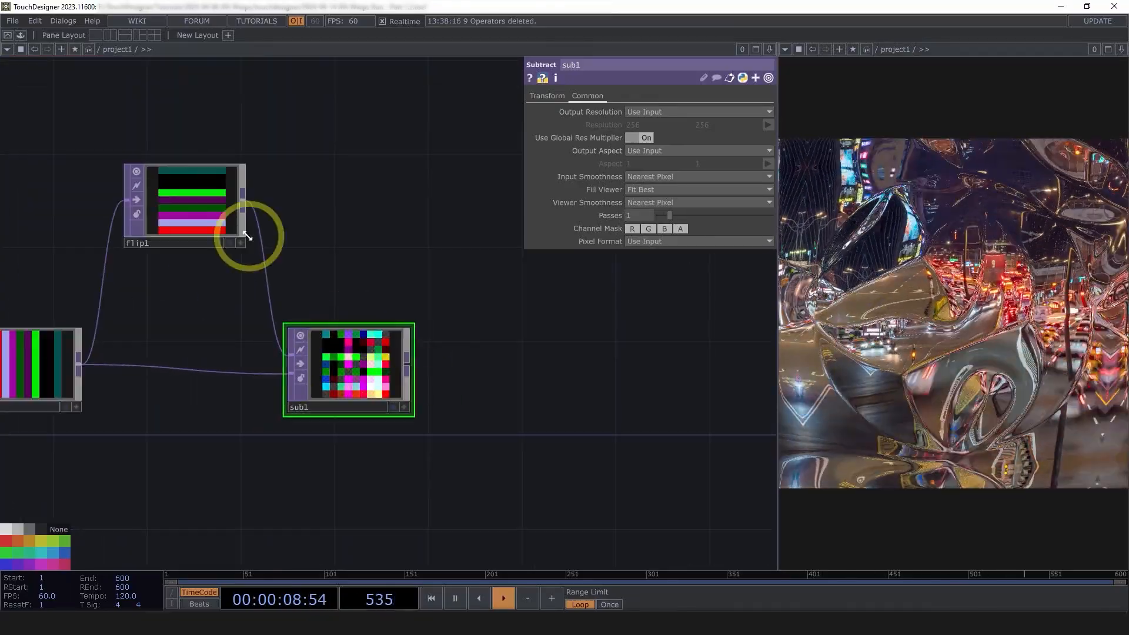
pyautogui.moveTo(347, 370); pyautogui.dragTo(394, 369)
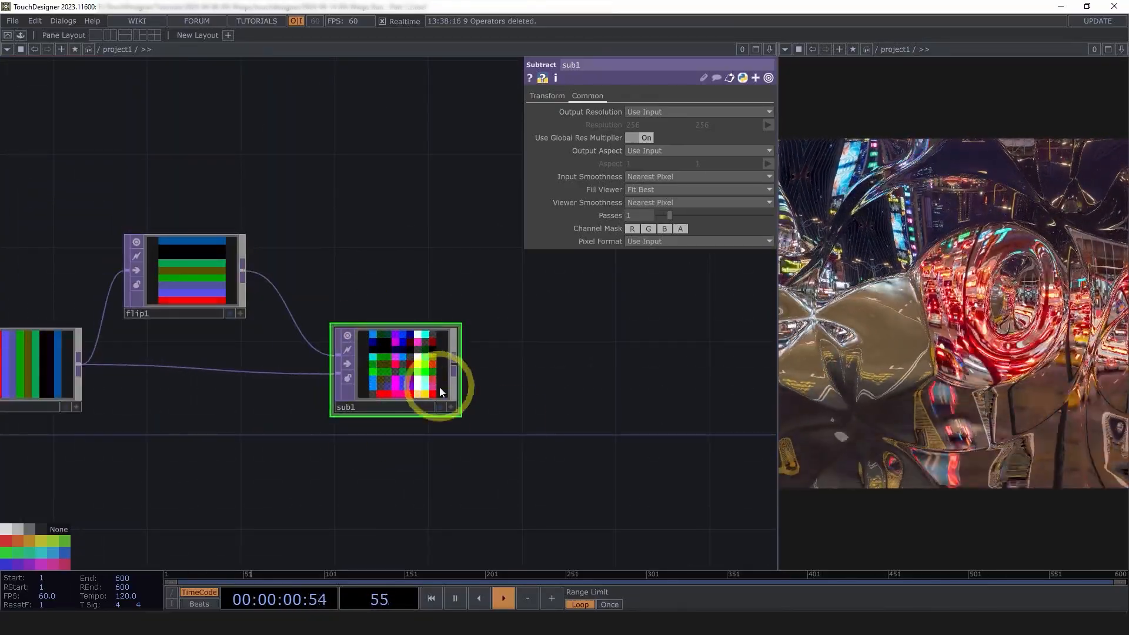
pyautogui.scroll(-5, 525, 407)
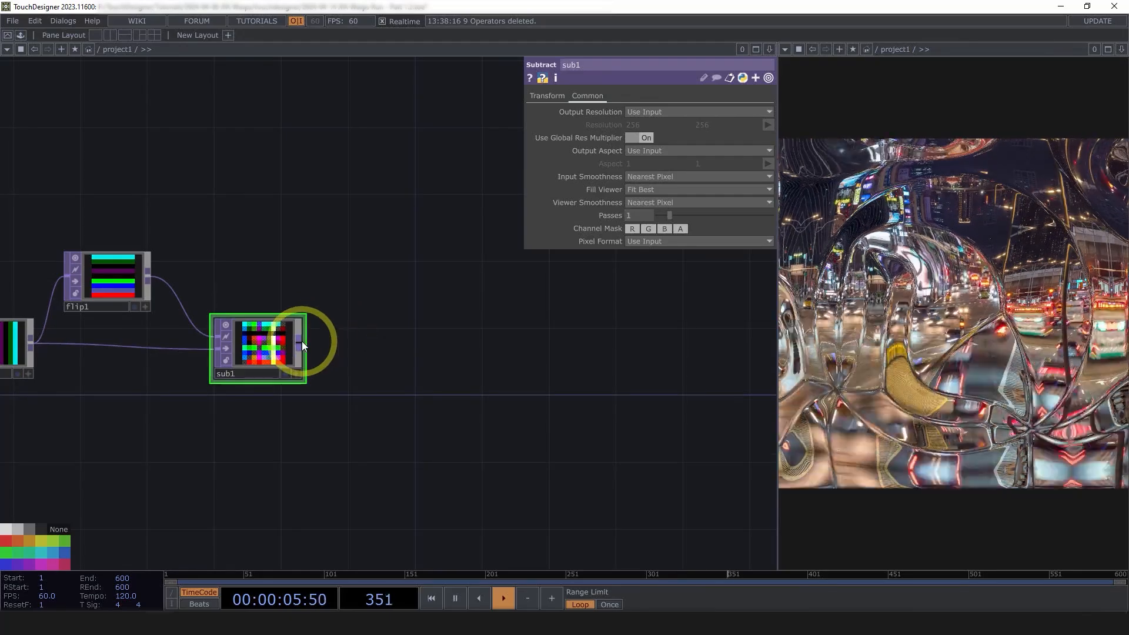
# Append a Null TOP after sub1 and name it dir
pyautogui.rightClick(301, 341)
pyautogui.click(267, 289)
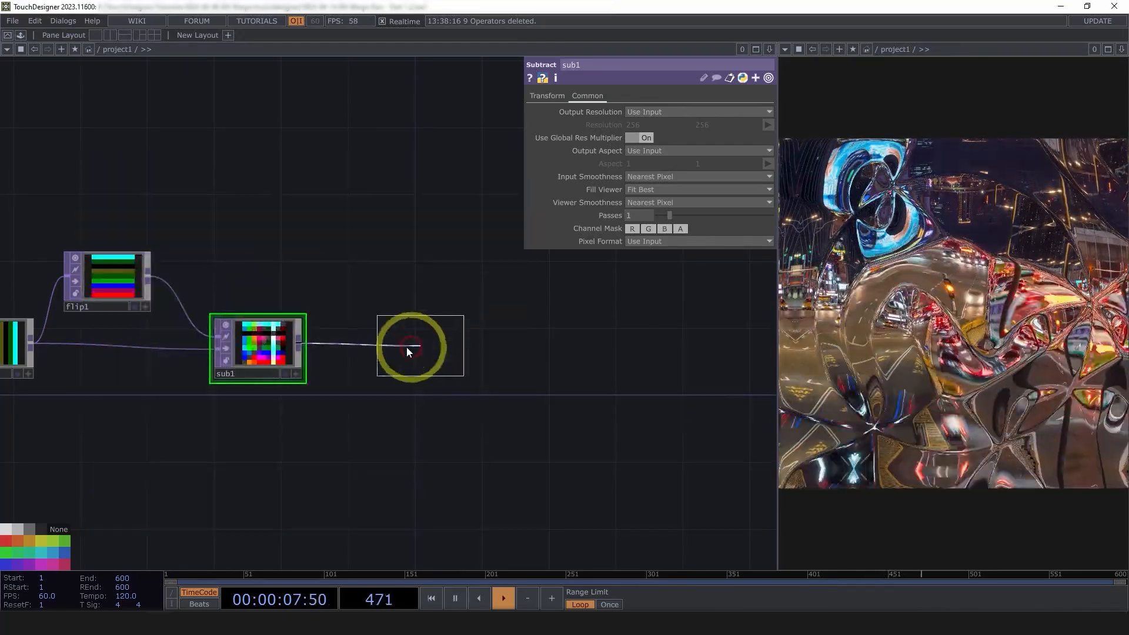
pyautogui.click(393, 348)
pyautogui.click(391, 374)
pyautogui.write('dir')
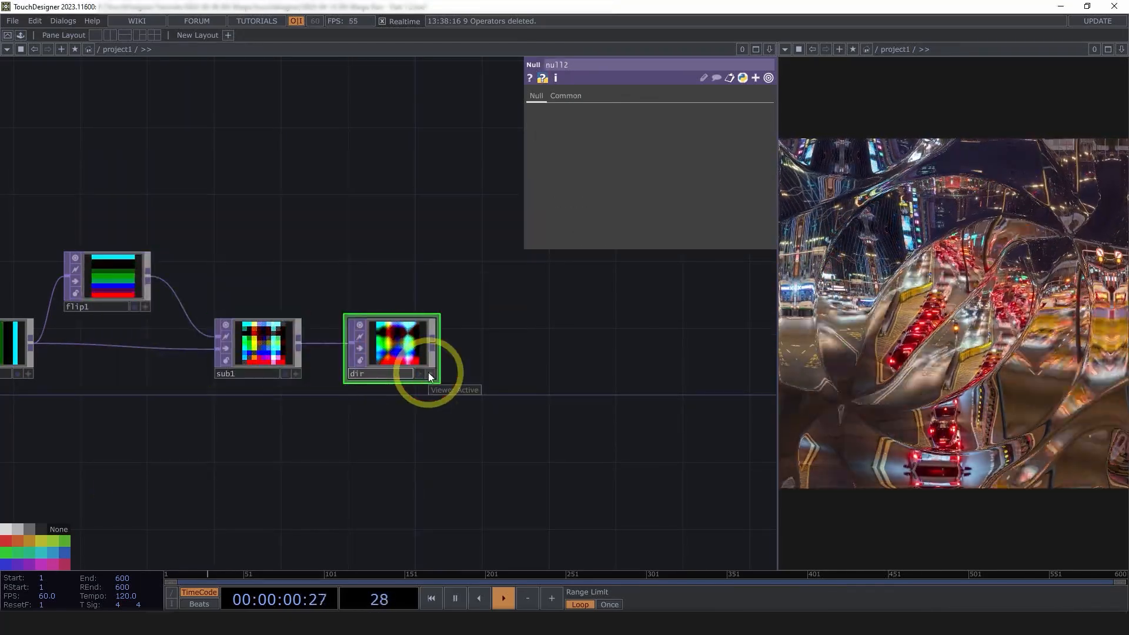
pyautogui.press('Return')
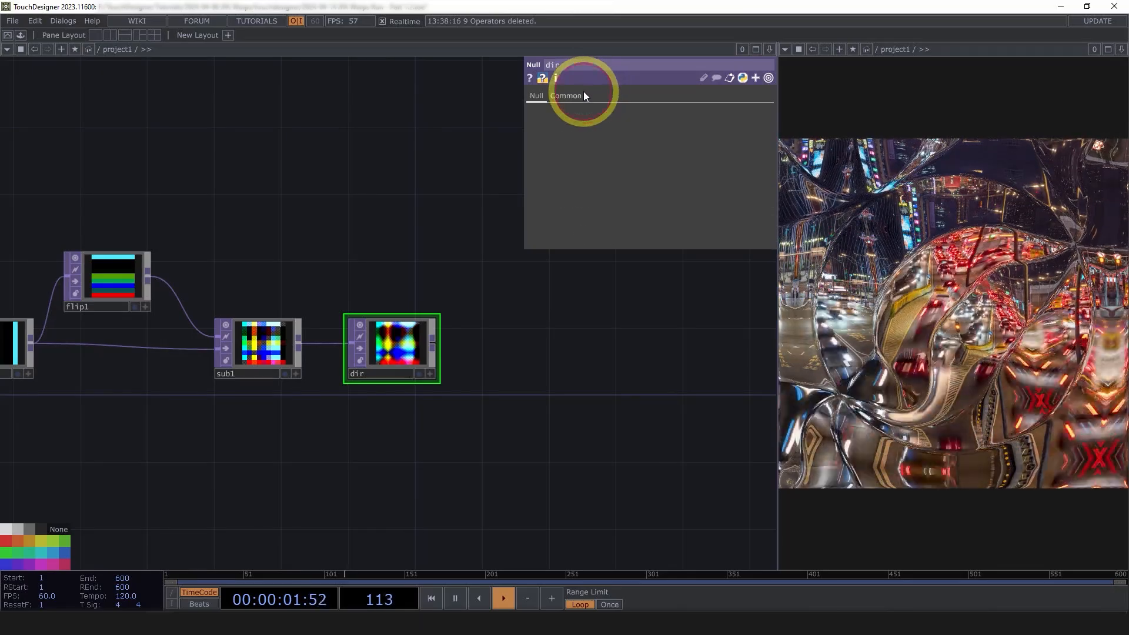
# Set dir's Viewer Smoothness to Nearest Pixel and colour the node red
pyautogui.click(581, 93)
pyautogui.click(637, 187)
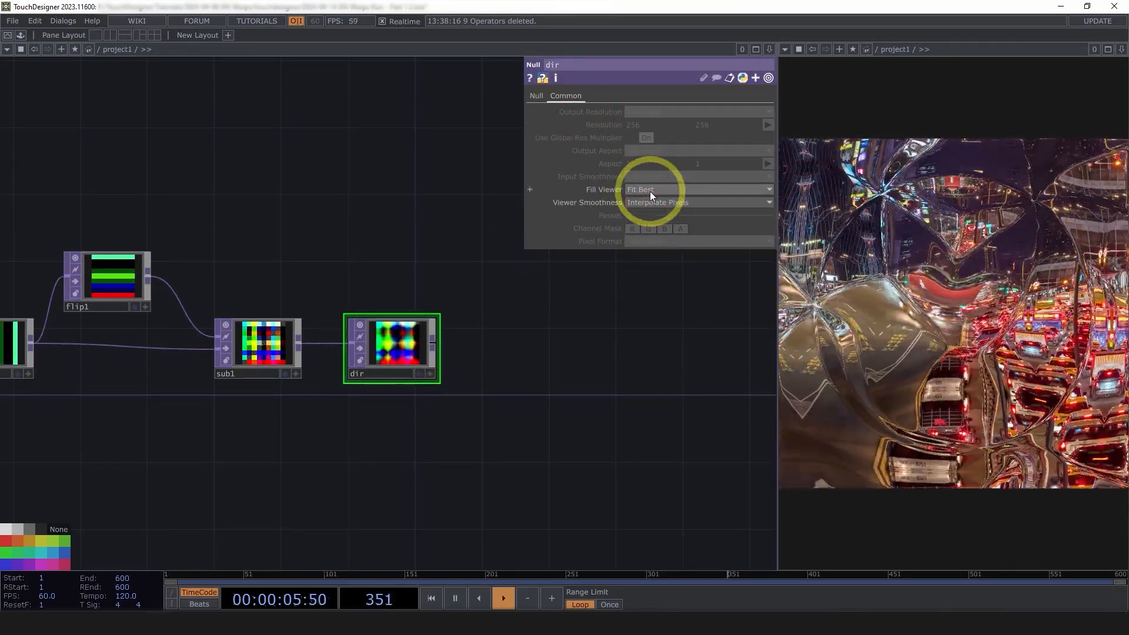
pyautogui.click(650, 204)
pyautogui.click(649, 226)
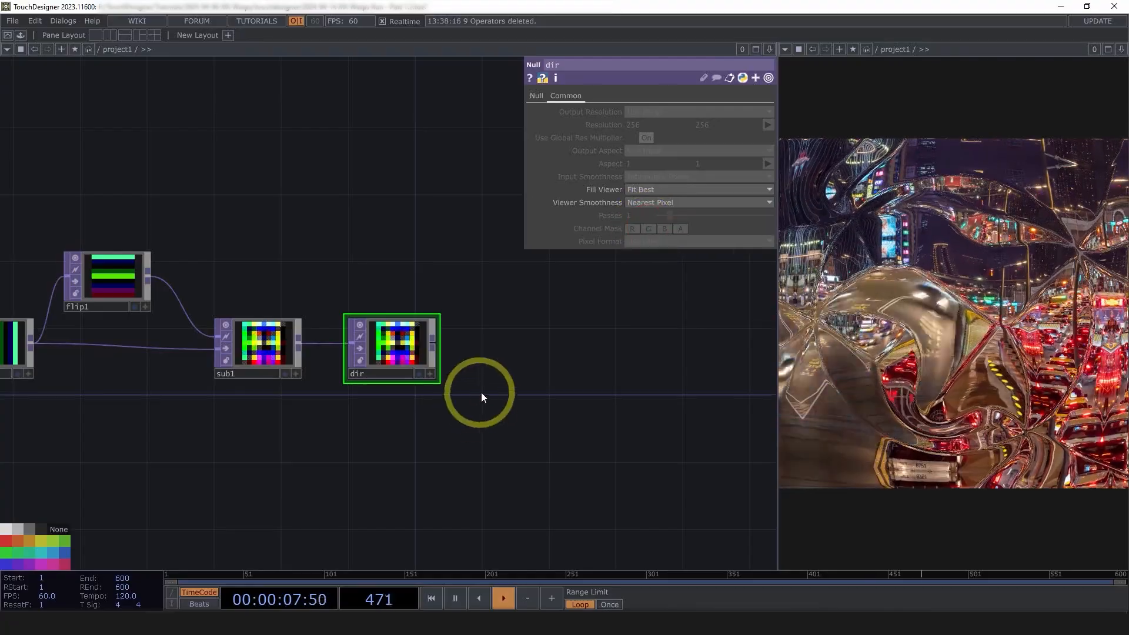
pyautogui.click(9, 541)
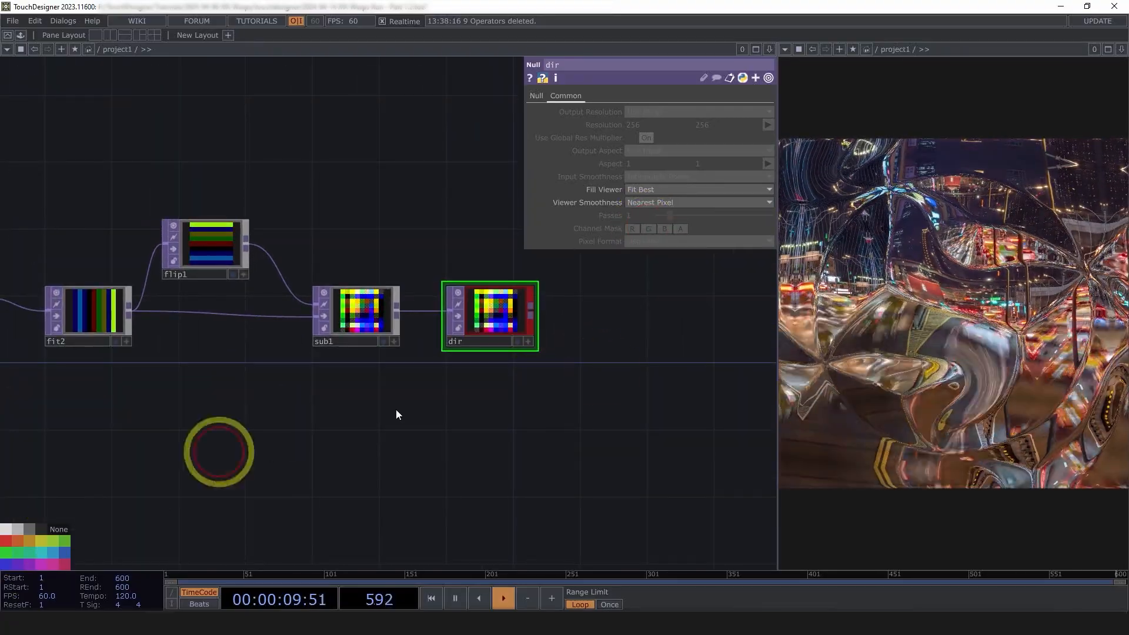
# Shift flip1, sub1 and dir to the right and nudge fit2 slightly left
pyautogui.moveTo(612, 383); pyautogui.dragTo(203, 236, button='right')
pyautogui.moveTo(204, 238); pyautogui.dragTo(321, 239)
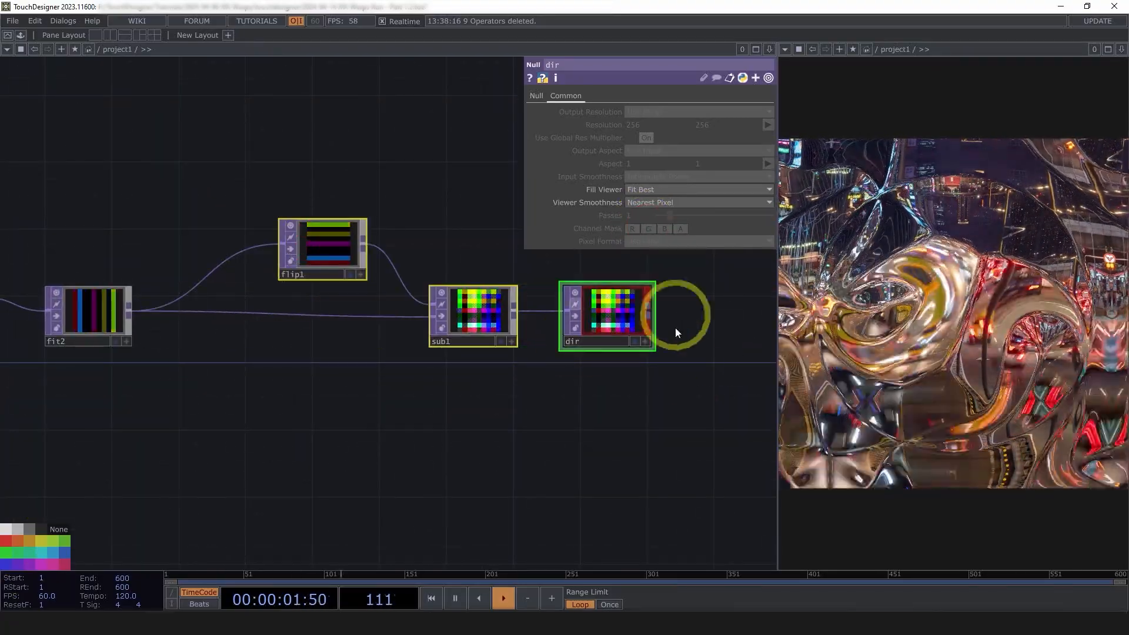
pyautogui.moveTo(83, 312); pyautogui.dragTo(224, 302)
pyautogui.moveTo(268, 310); pyautogui.dragTo(252, 311)
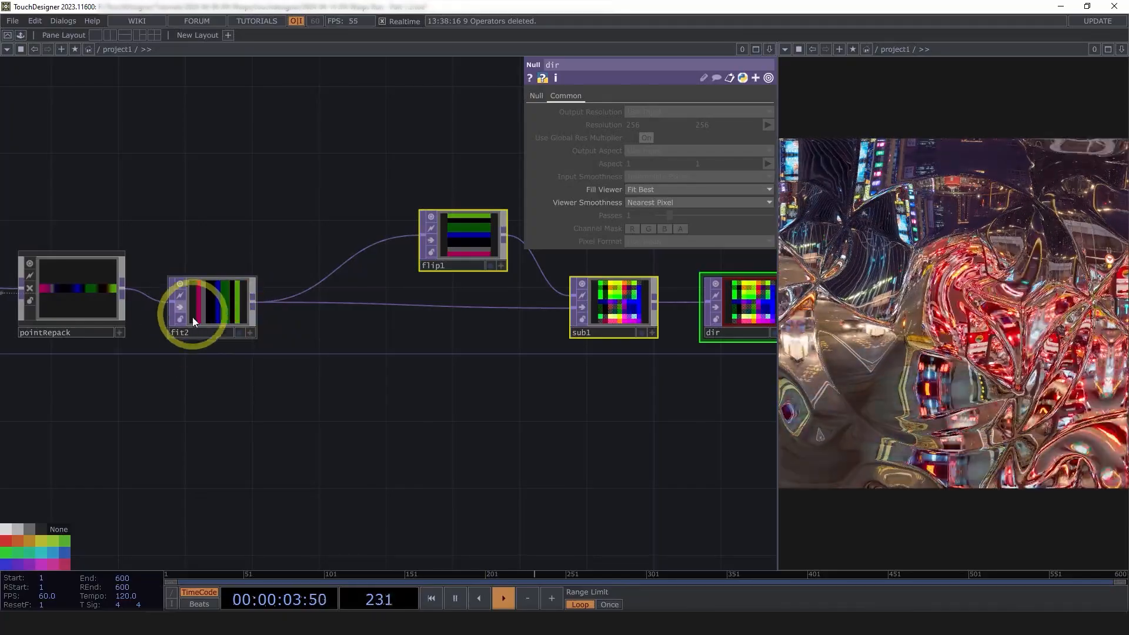
# Insert a Null TOP named pos between fit2 and sub1
pyautogui.rightClick(251, 299)
pyautogui.click(210, 239)
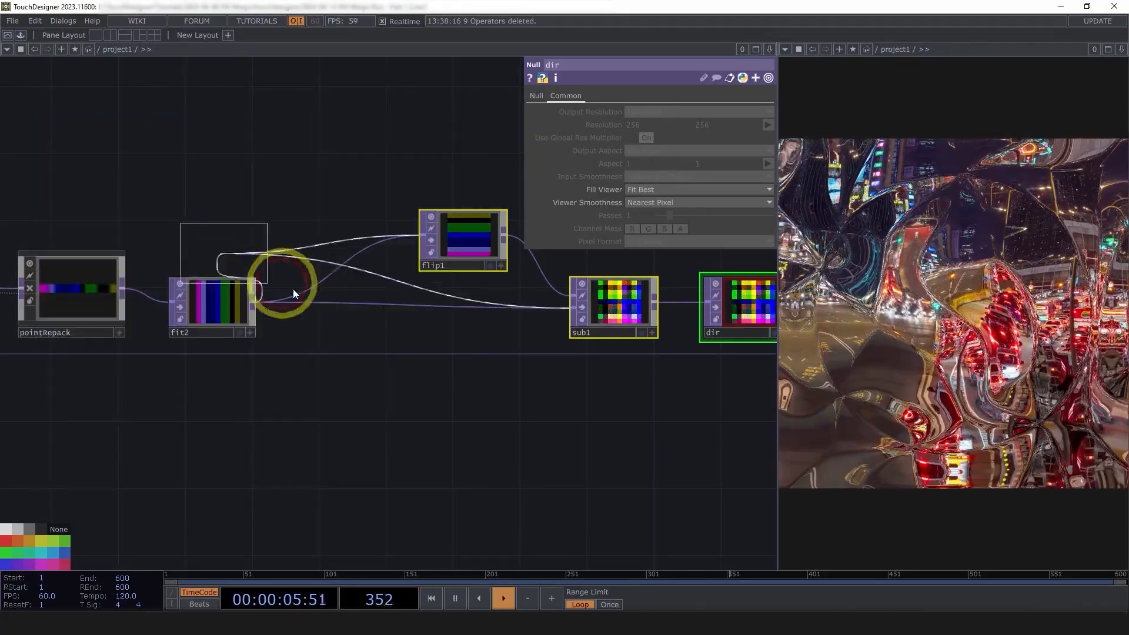
pyautogui.click(324, 310)
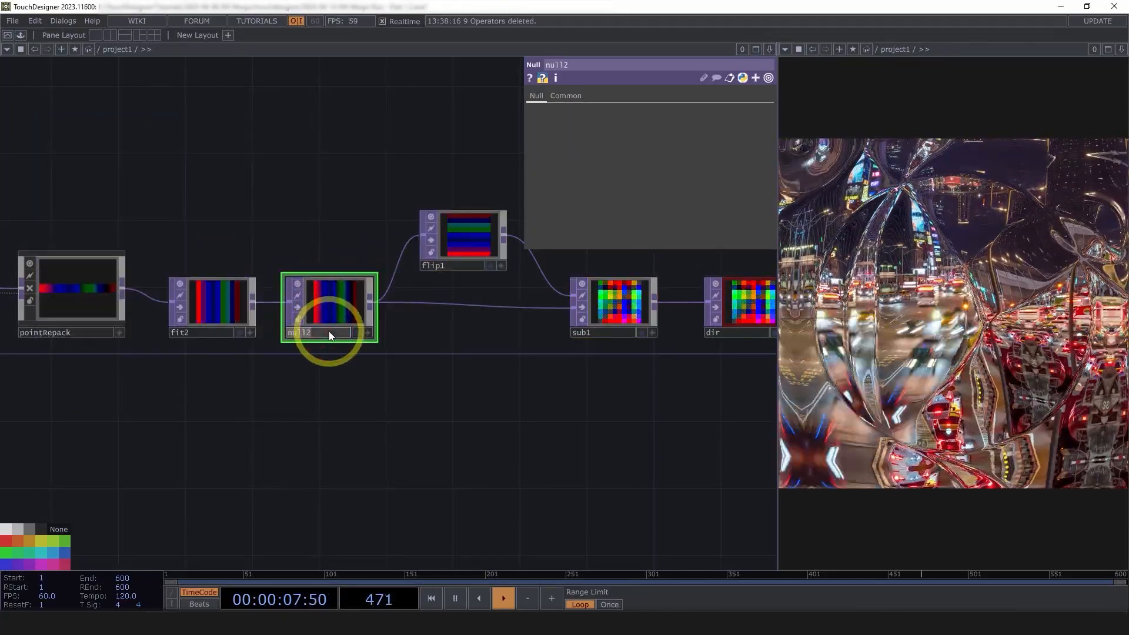
pyautogui.write('pos')
pyautogui.press('Return')
pyautogui.click(303, 305)
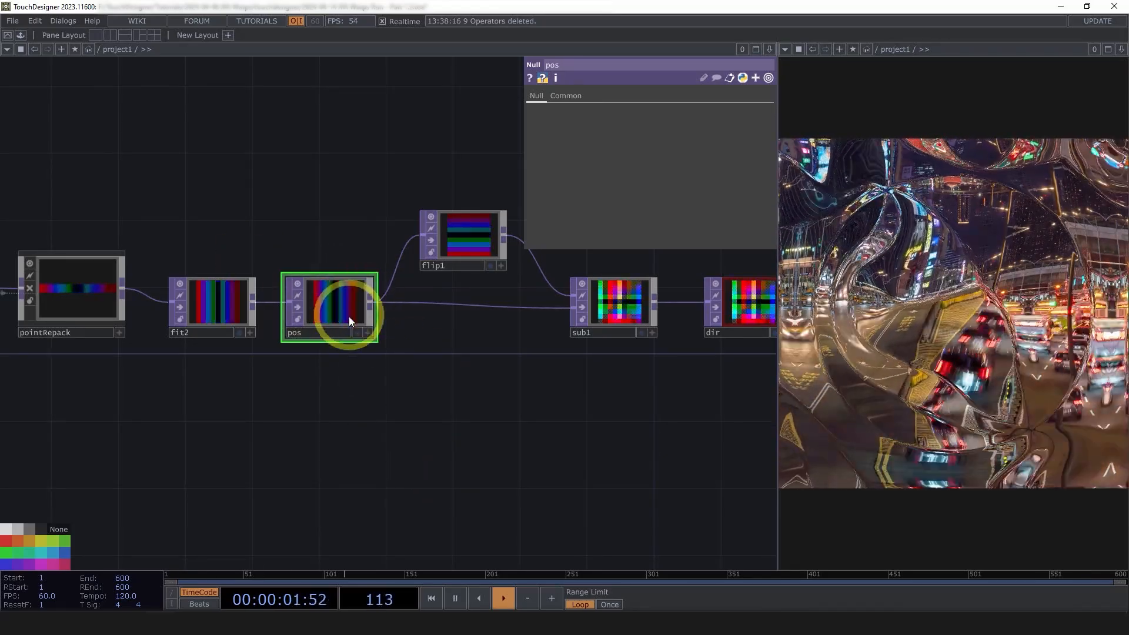
# Set pos's Viewer Smoothness to Nearest Pixel, then recentre the view on dir
pyautogui.click(564, 98)
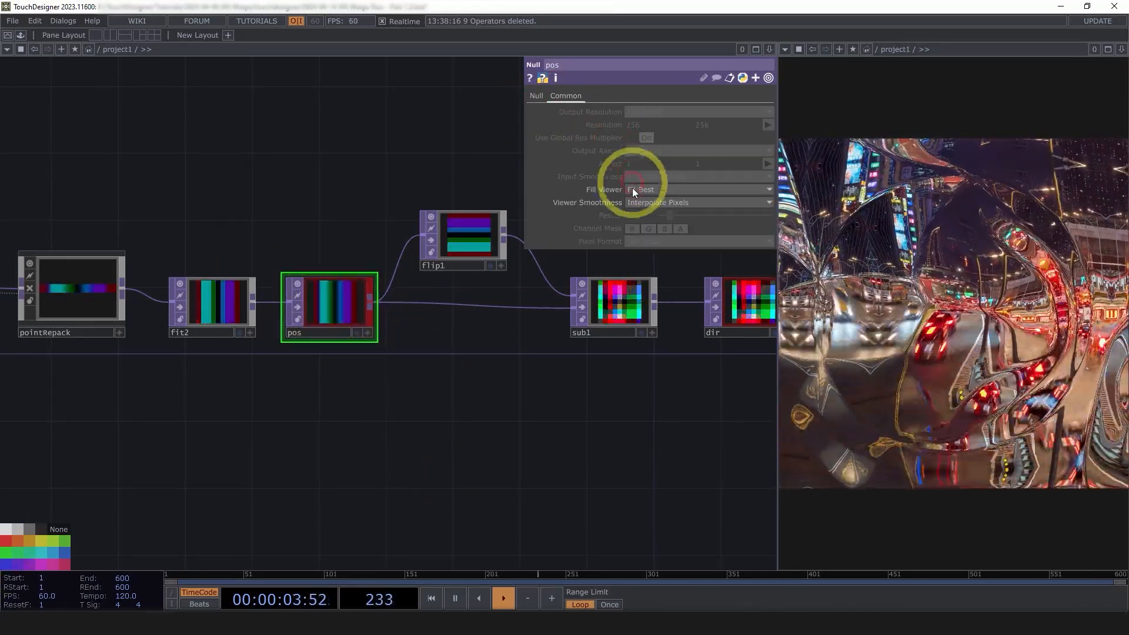
pyautogui.click(643, 226)
pyautogui.moveTo(525, 399); pyautogui.dragTo(204, 428)
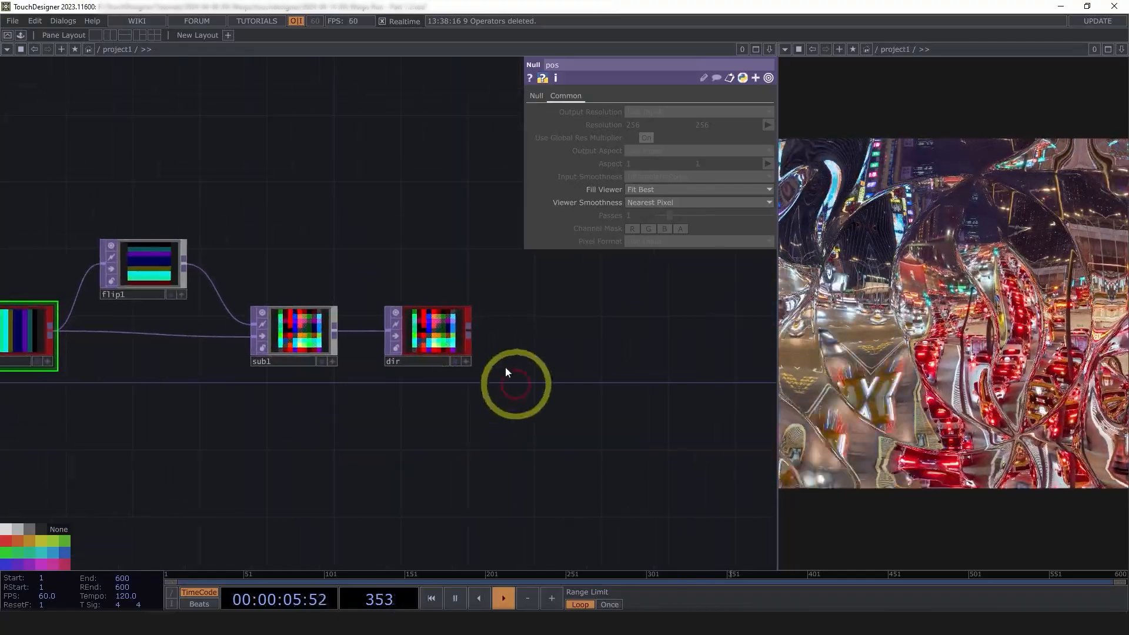
pyautogui.click(426, 341)
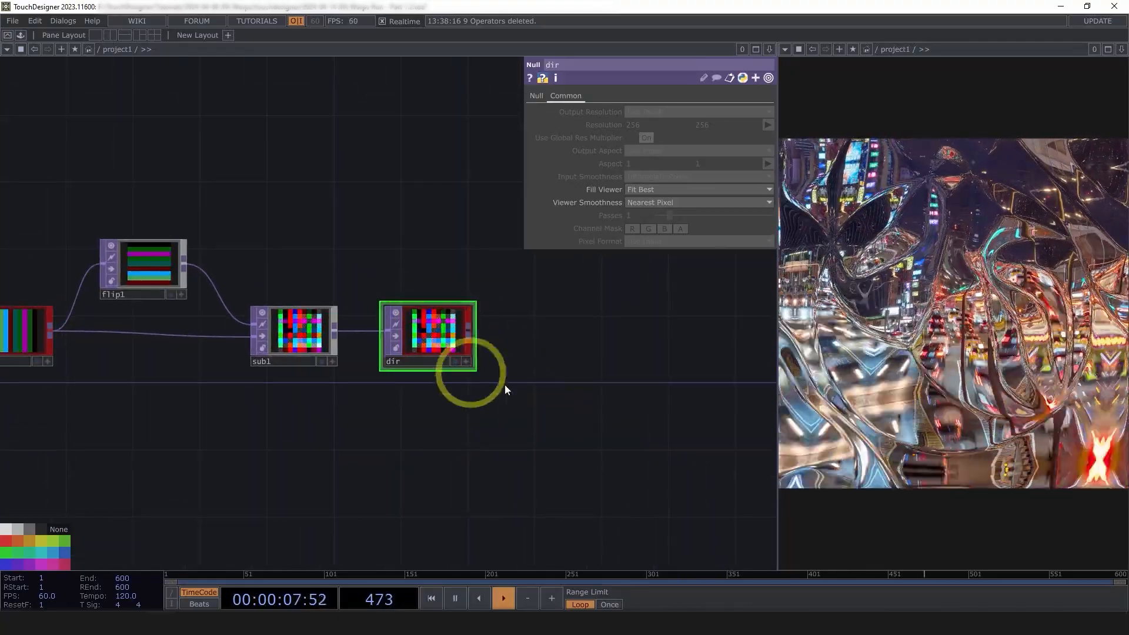
pyautogui.moveTo(505, 386); pyautogui.dragTo(401, 402)
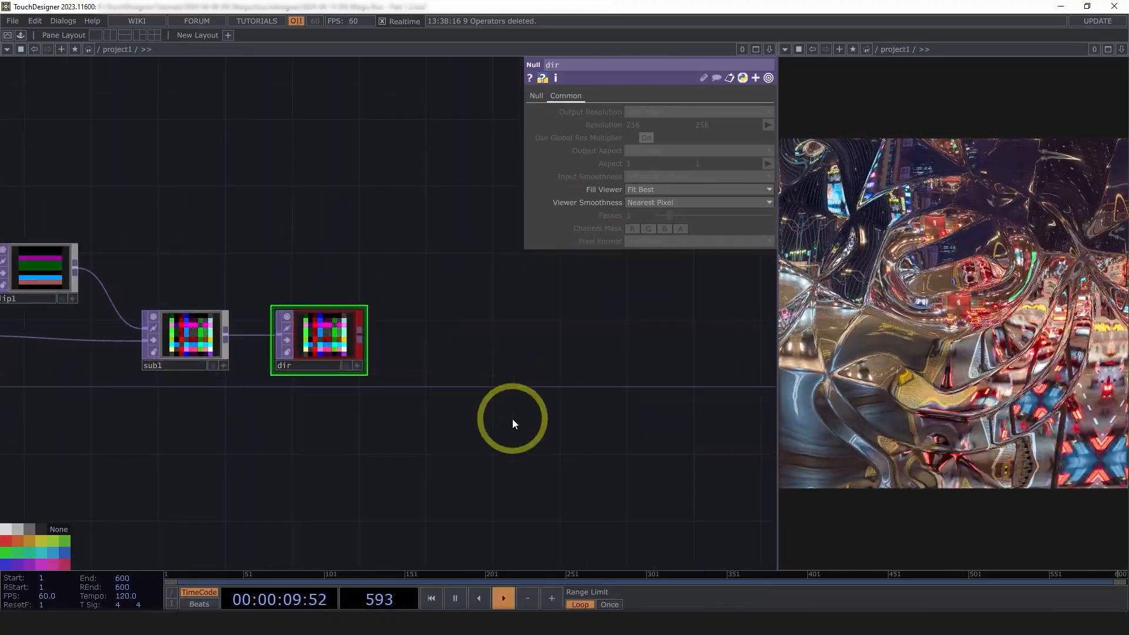
pyautogui.moveTo(513, 423); pyautogui.dragTo(303, 278)
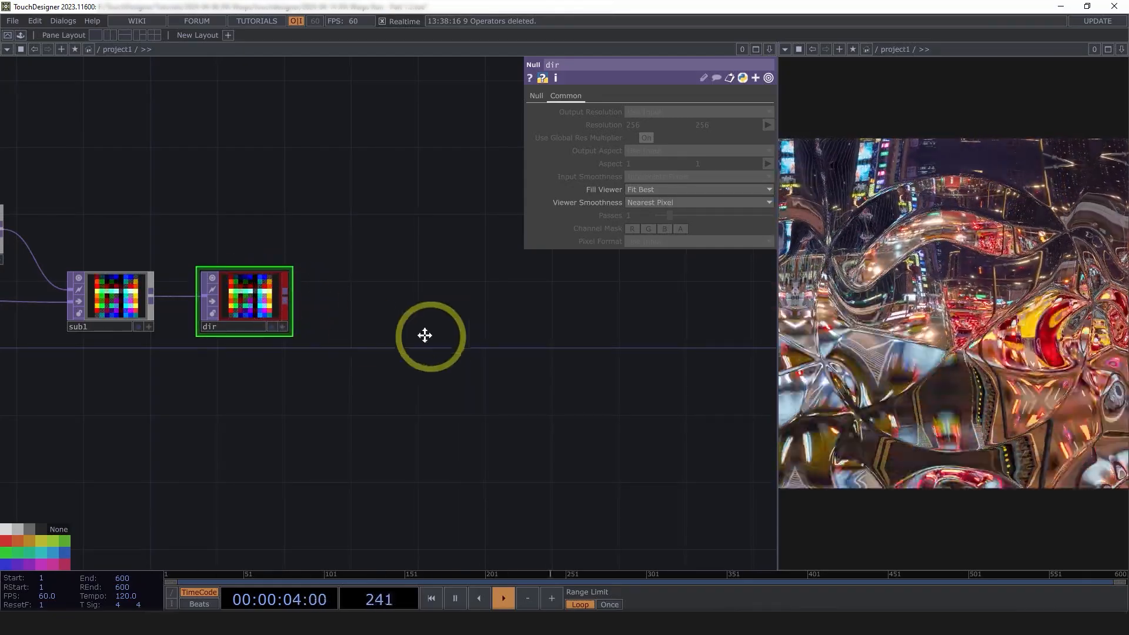
# Move the left node chain further left to make room after dir
pyautogui.moveTo(446, 341); pyautogui.dragTo(367, 333)
pyautogui.scroll(-3, 371, 332)
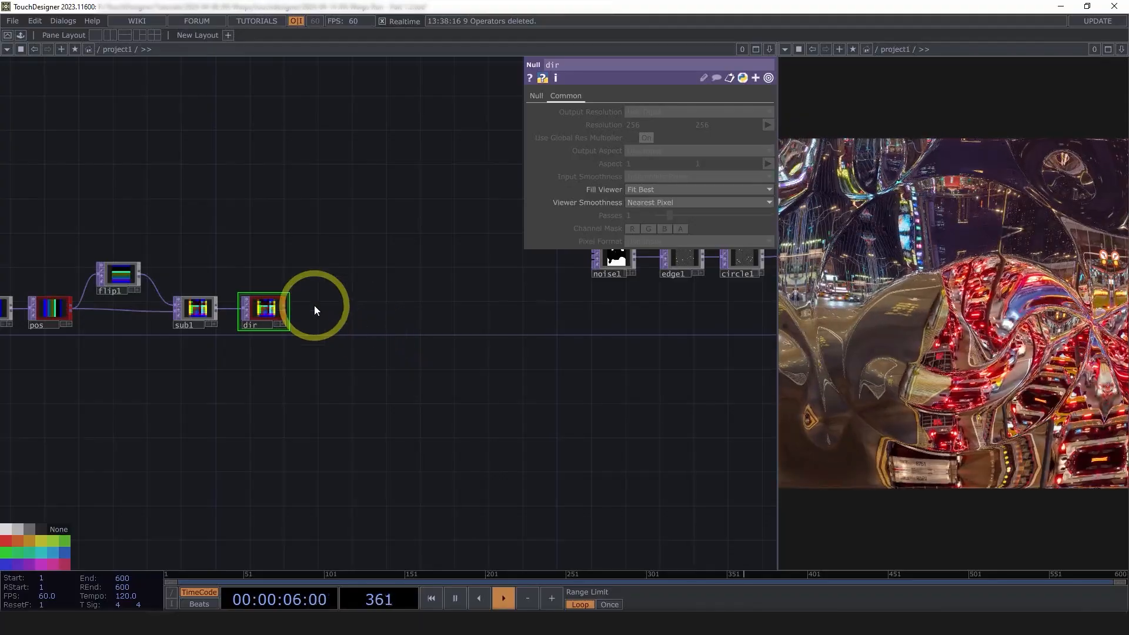
pyautogui.scroll(3, 315, 311)
pyautogui.scroll(-5, 314, 322)
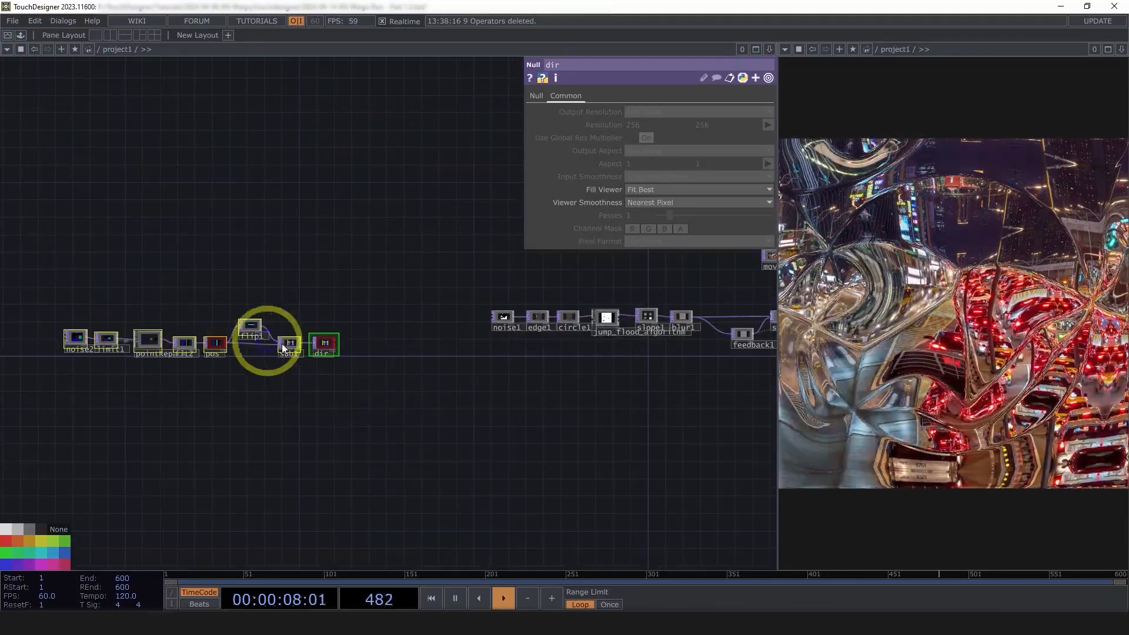
pyautogui.moveTo(317, 345); pyautogui.dragTo(265, 323)
pyautogui.click(373, 360)
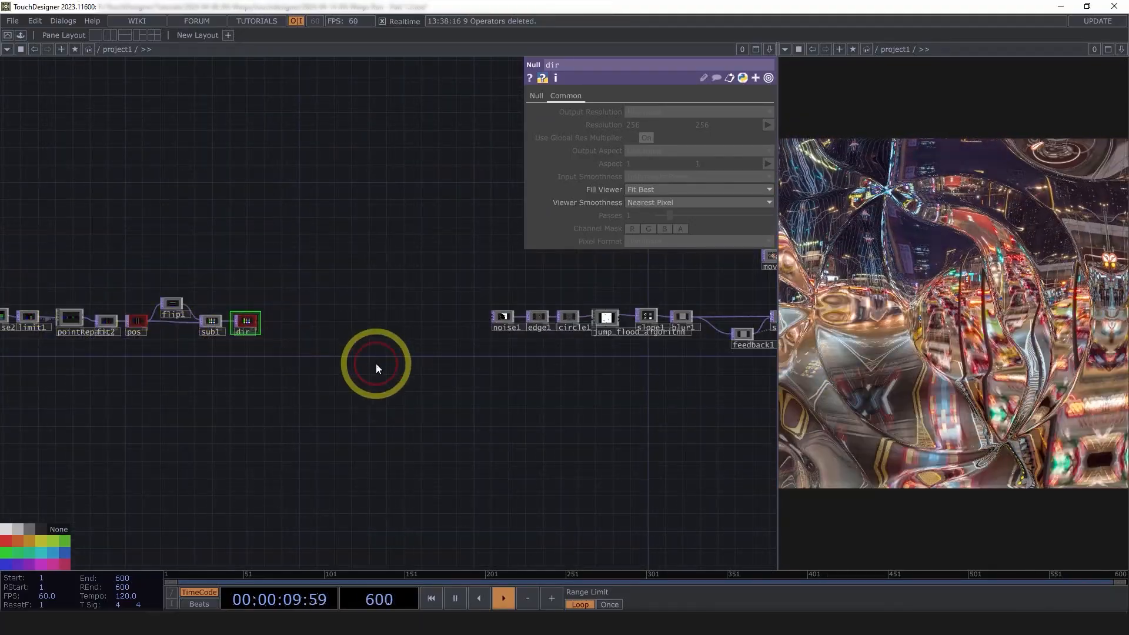
pyautogui.scroll(3, 372, 364)
pyautogui.scroll(2, 288, 332)
# Add a Math TOP after dir with Combine Channels set to Length
pyautogui.click(147, 321)
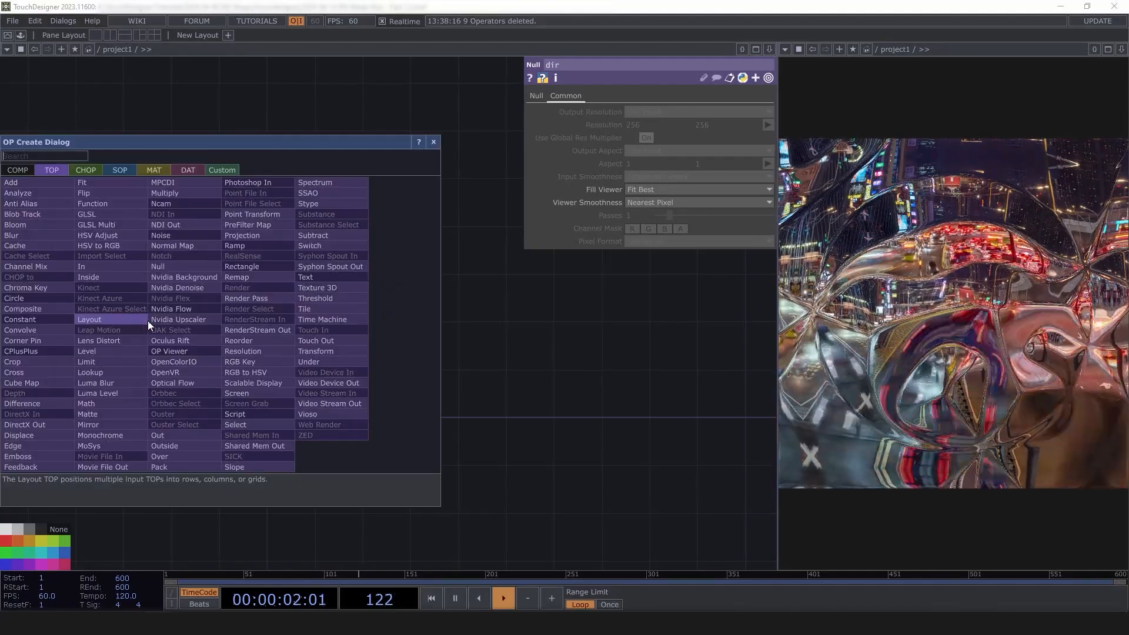
pyautogui.write('mat')
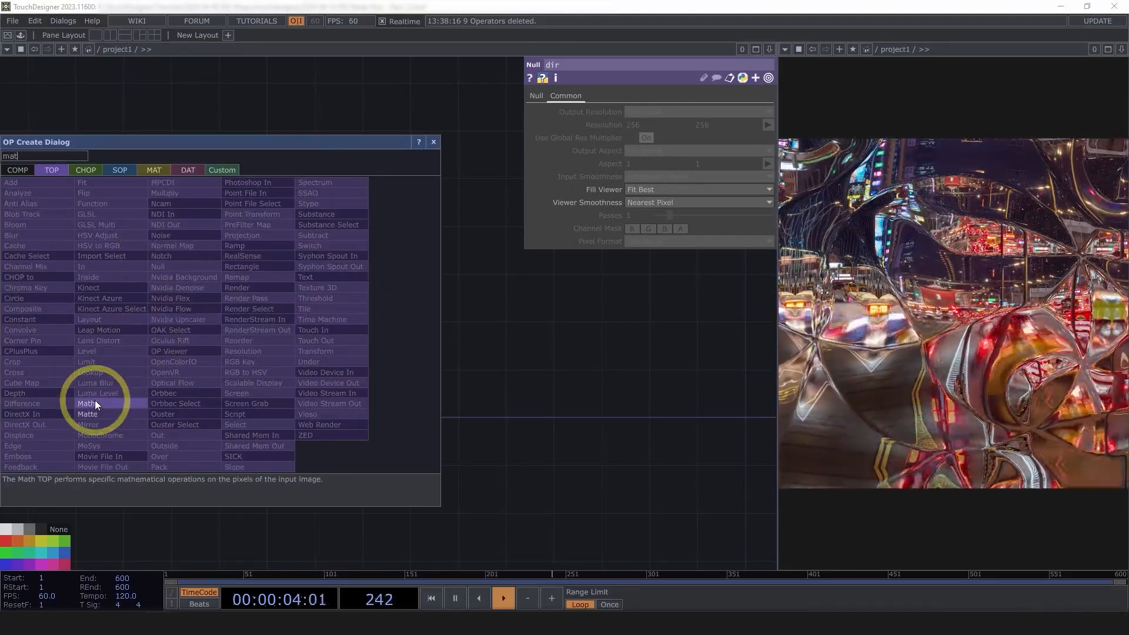
pyautogui.click(88, 404)
pyautogui.click(238, 323)
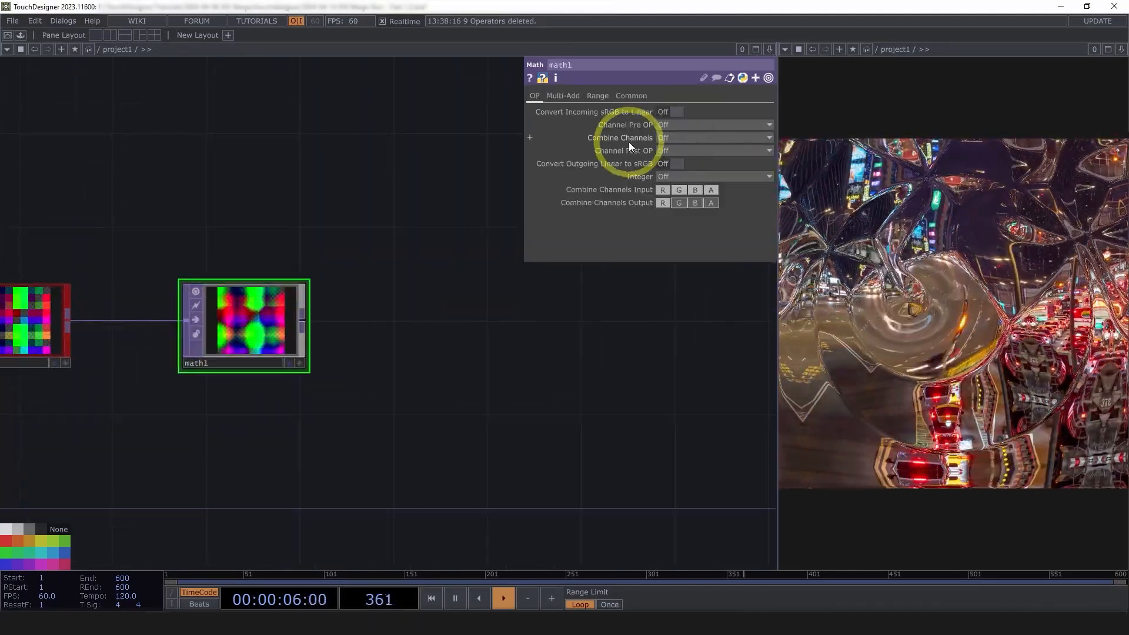
pyautogui.click(620, 137)
pyautogui.click(679, 137)
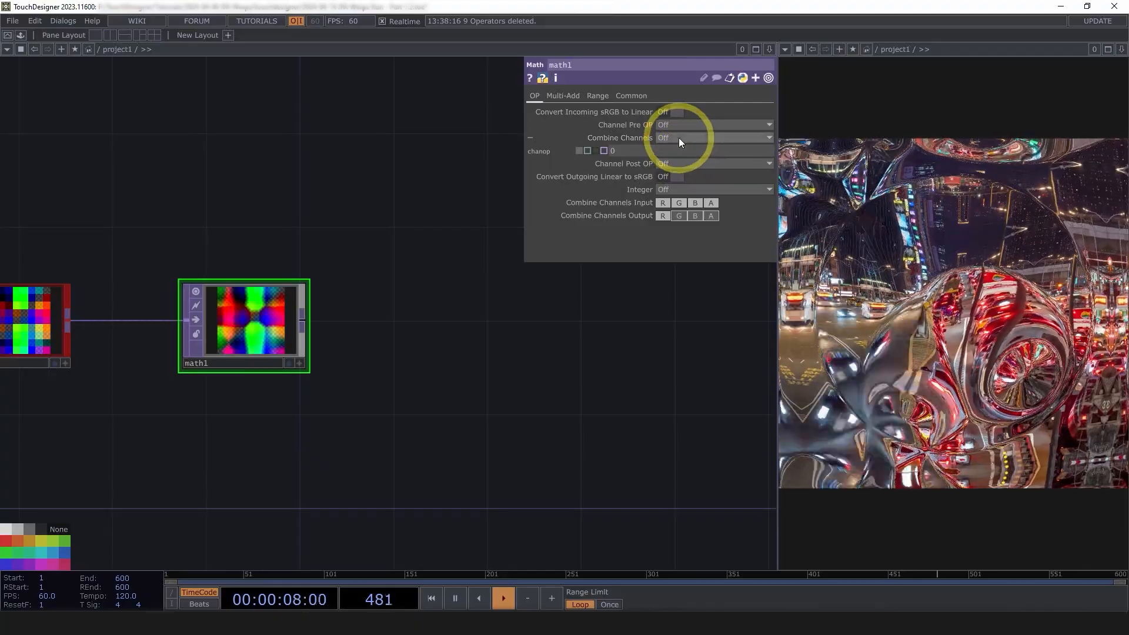
pyautogui.click(677, 245)
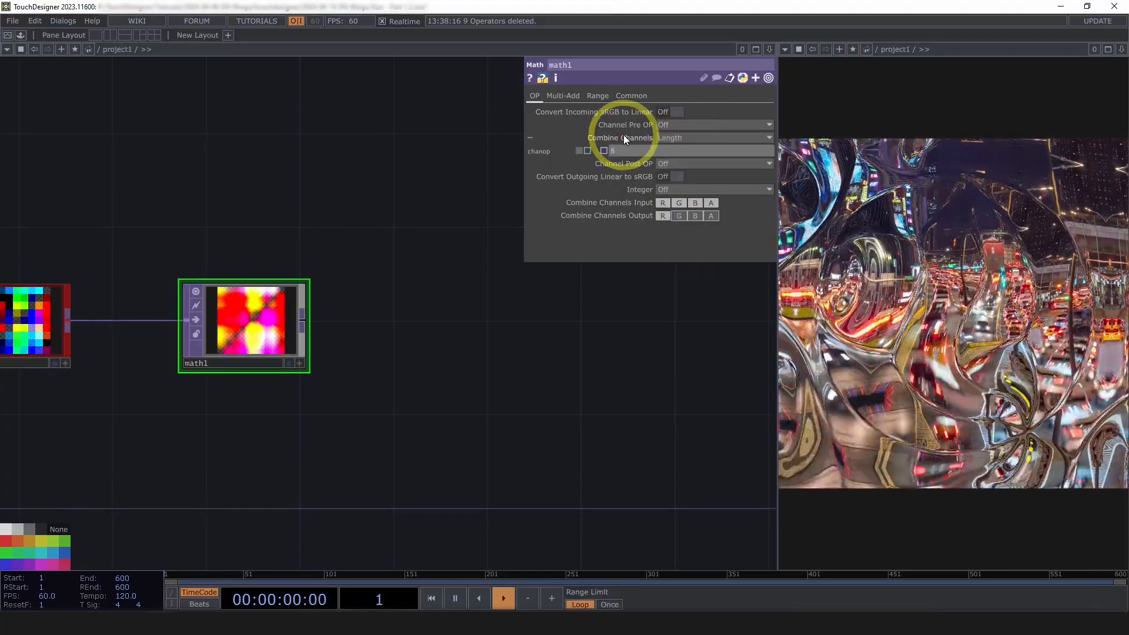
pyautogui.click(621, 136)
# Set math1's Input Smoothness to Nearest Pixel
pyautogui.scroll(5, 244, 334)
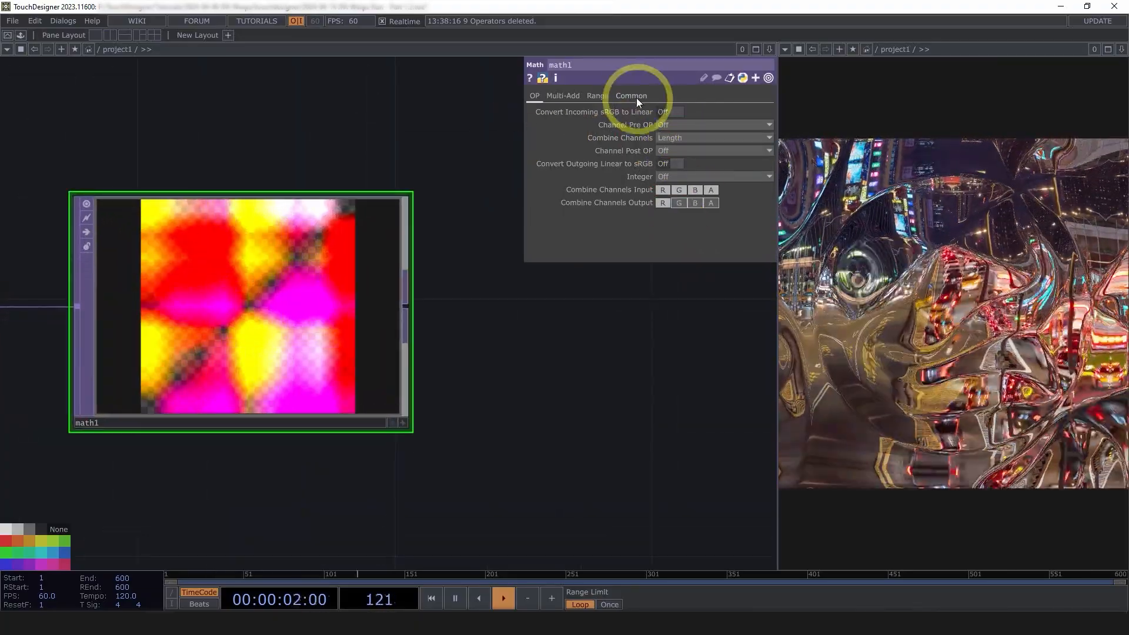
pyautogui.click(631, 95)
pyautogui.click(674, 176)
pyautogui.click(680, 188)
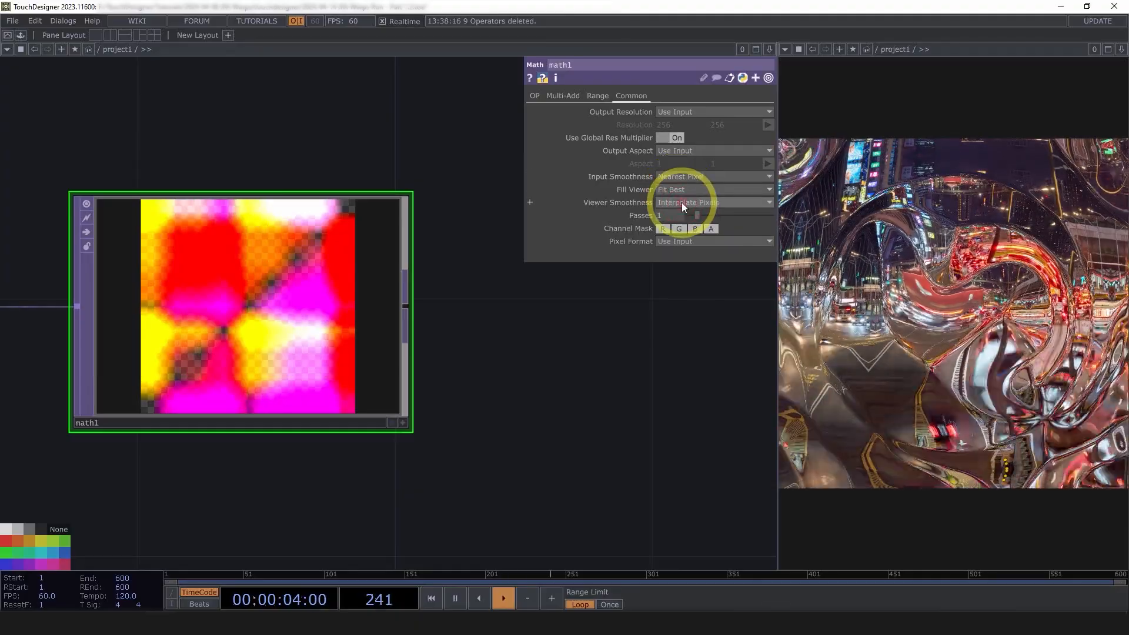
# Inspect math1's preview with channels shown split and normalized
pyautogui.click(190, 323)
pyautogui.press('a')
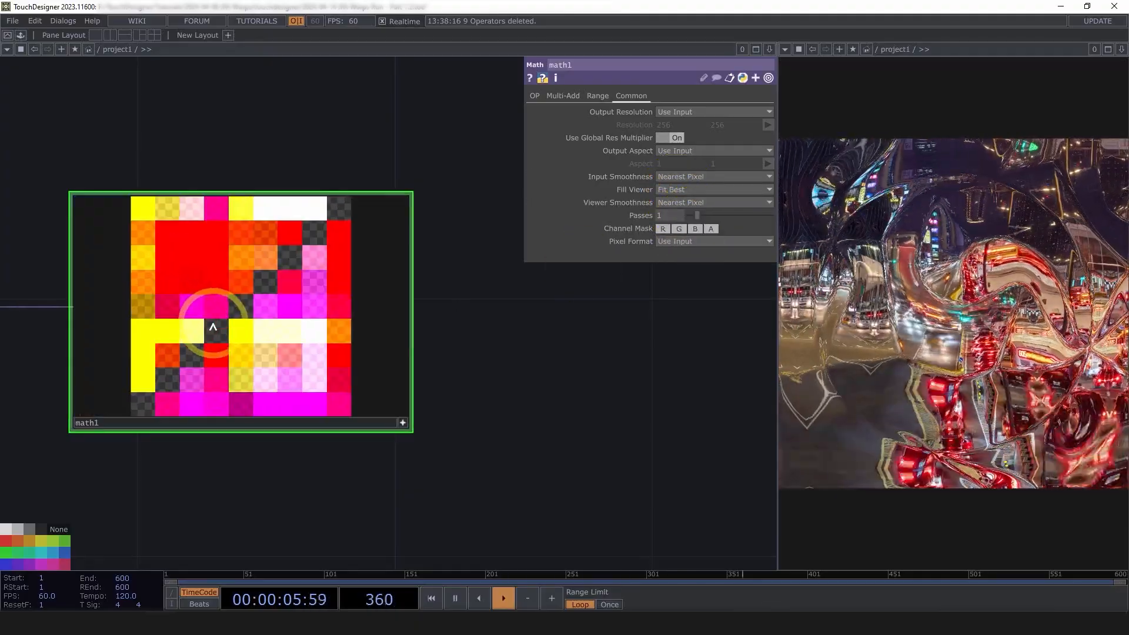
pyautogui.press('n')
pyautogui.moveTo(638, 438); pyautogui.dragTo(723, 447)
pyautogui.scroll(3, 637, 399)
pyautogui.moveTo(636, 399); pyautogui.dragTo(722, 447)
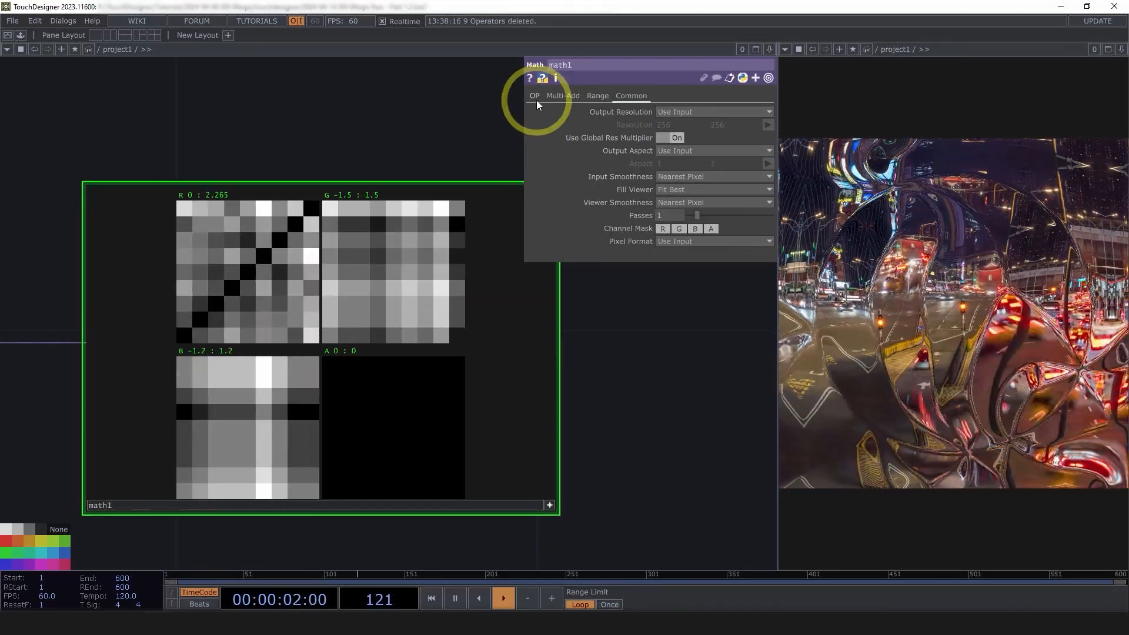
# Include the G, B and A channels in math1's Combine Channels Input
pyautogui.click(535, 95)
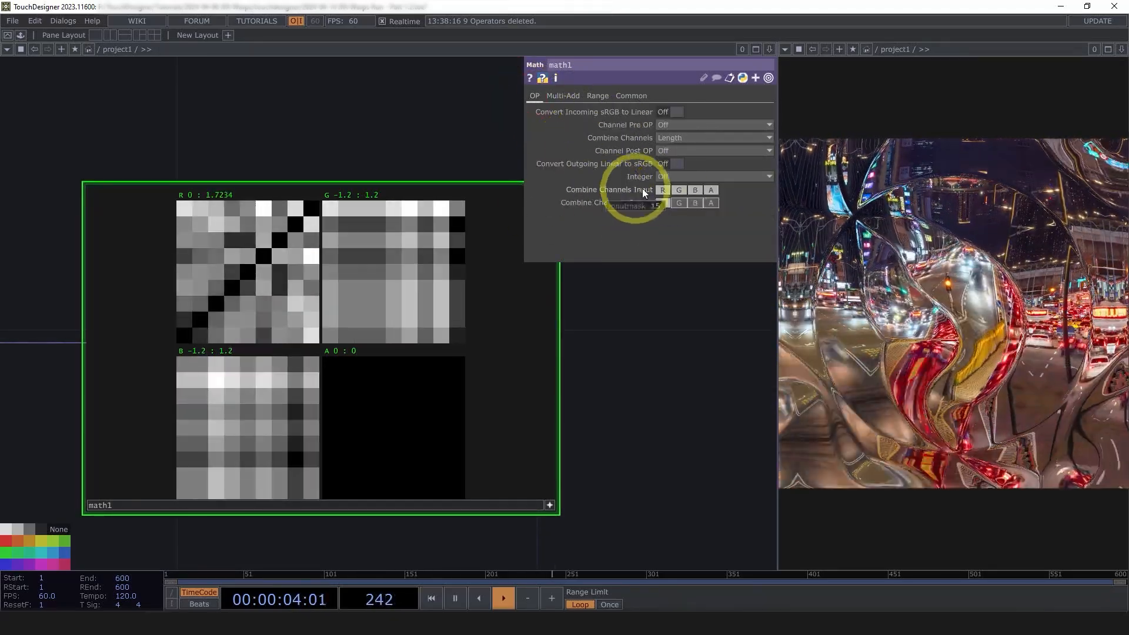
pyautogui.click(695, 190)
pyautogui.click(677, 190)
pyautogui.click(711, 190)
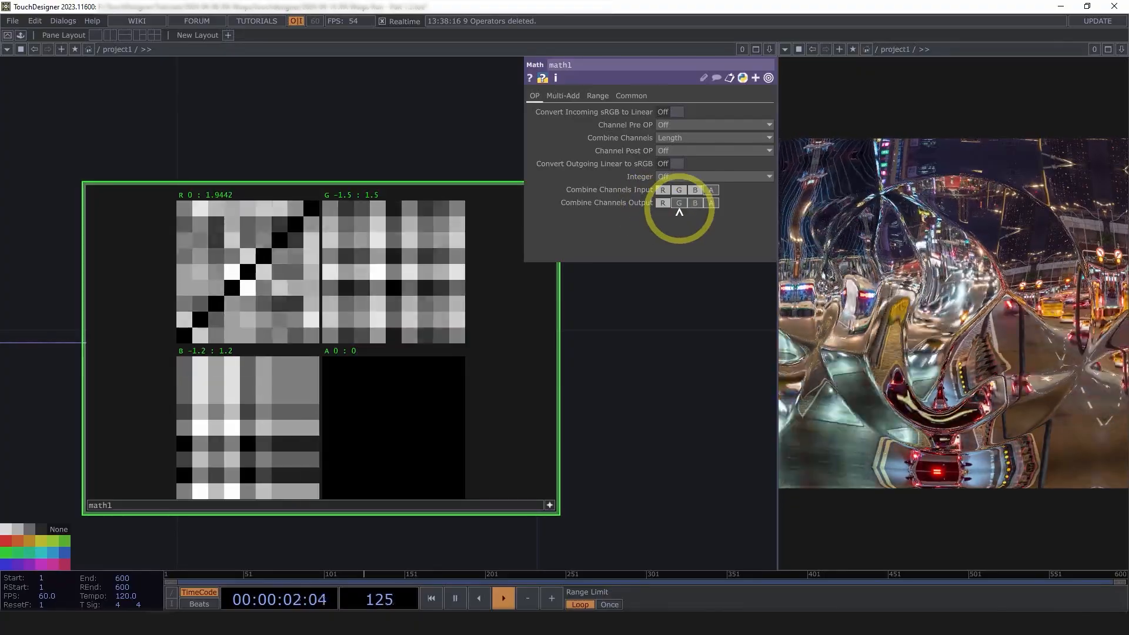
# Enable G, B and A in math1's Combine Channels Output and inspect the matching greyscale grid
pyautogui.click(679, 203)
pyautogui.click(695, 203)
pyautogui.click(711, 203)
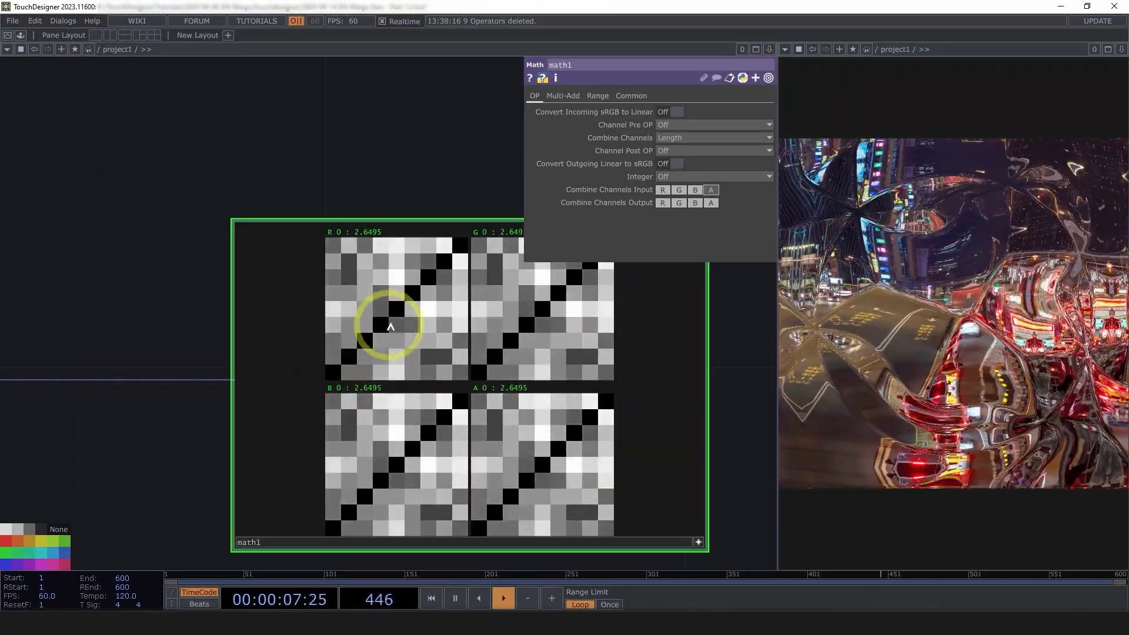
pyautogui.moveTo(387, 191); pyautogui.dragTo(295, 184)
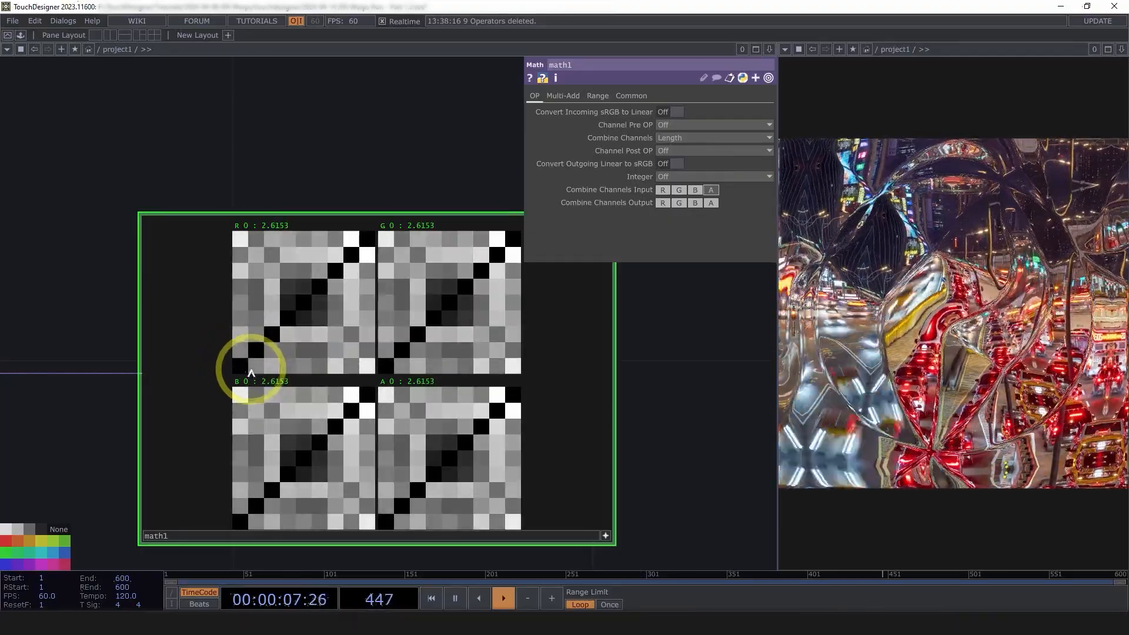
pyautogui.scroll(5, 251, 372)
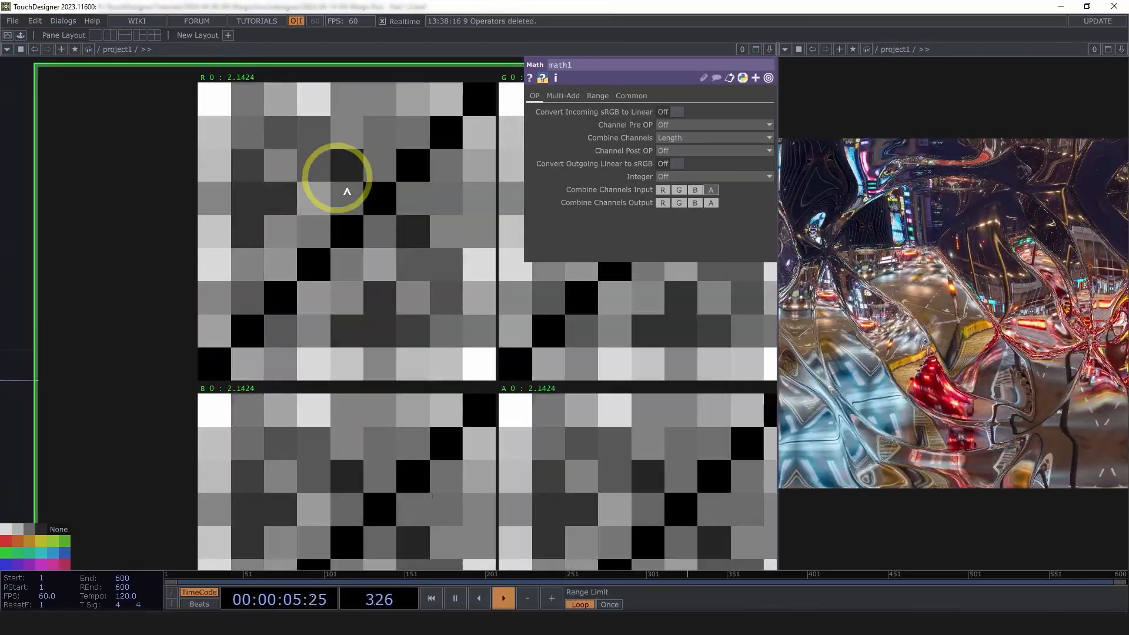
pyautogui.scroll(-5, 347, 194)
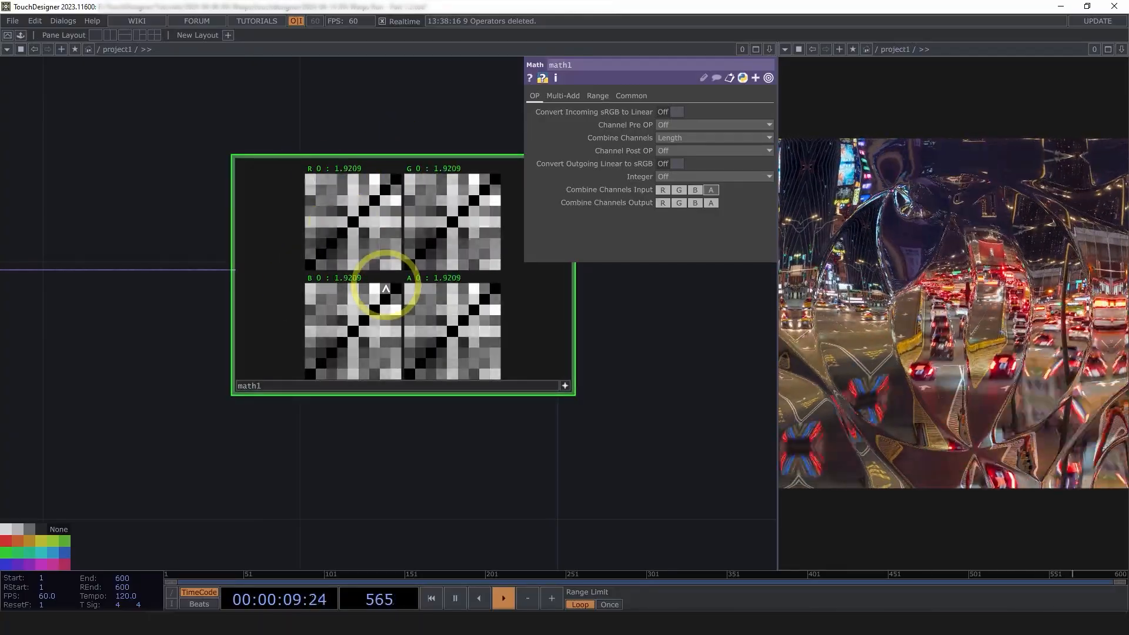
pyautogui.click(565, 385)
pyautogui.moveTo(599, 401); pyautogui.dragTo(394, 384)
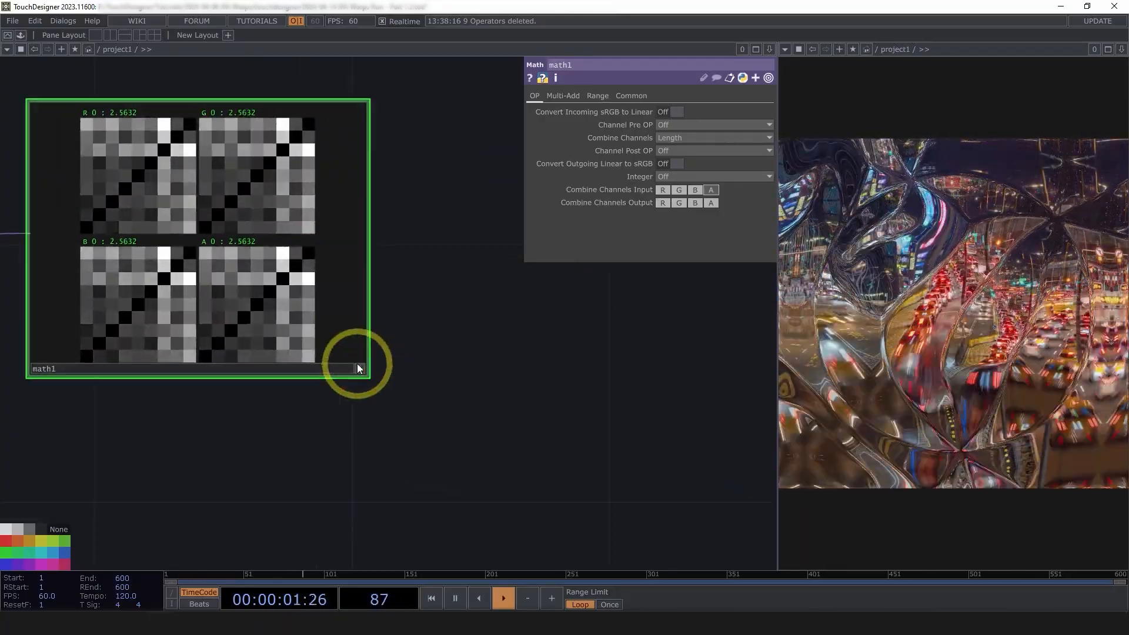
pyautogui.press('n')
pyautogui.press('n')
pyautogui.press('n')
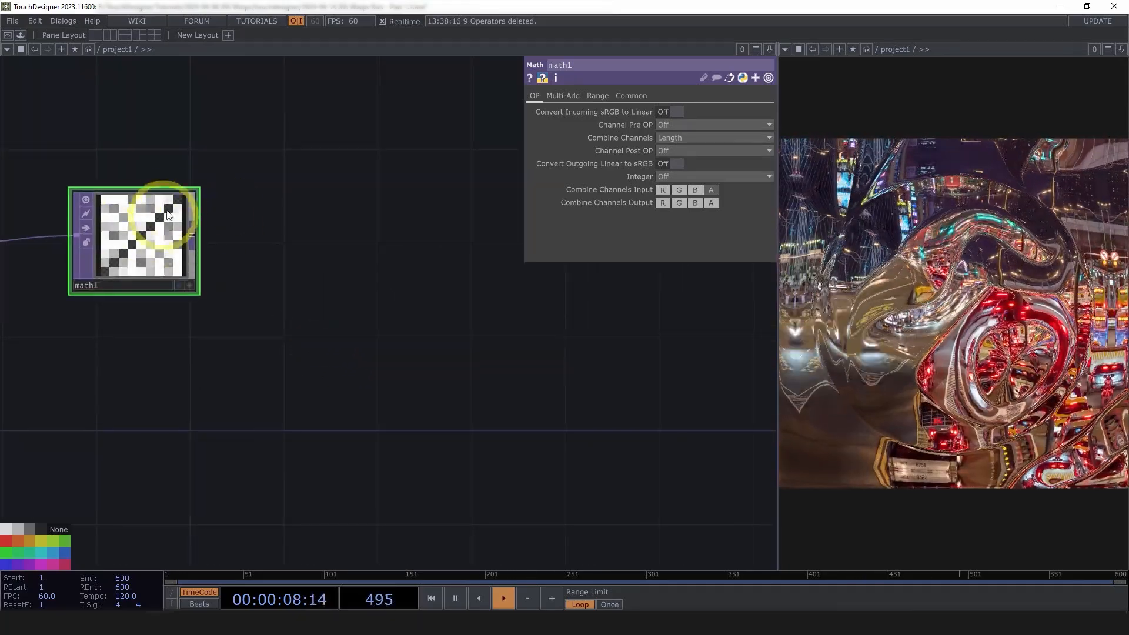
pyautogui.moveTo(309, 240); pyautogui.dragTo(352, 257)
pyautogui.scroll(5, 154, 297)
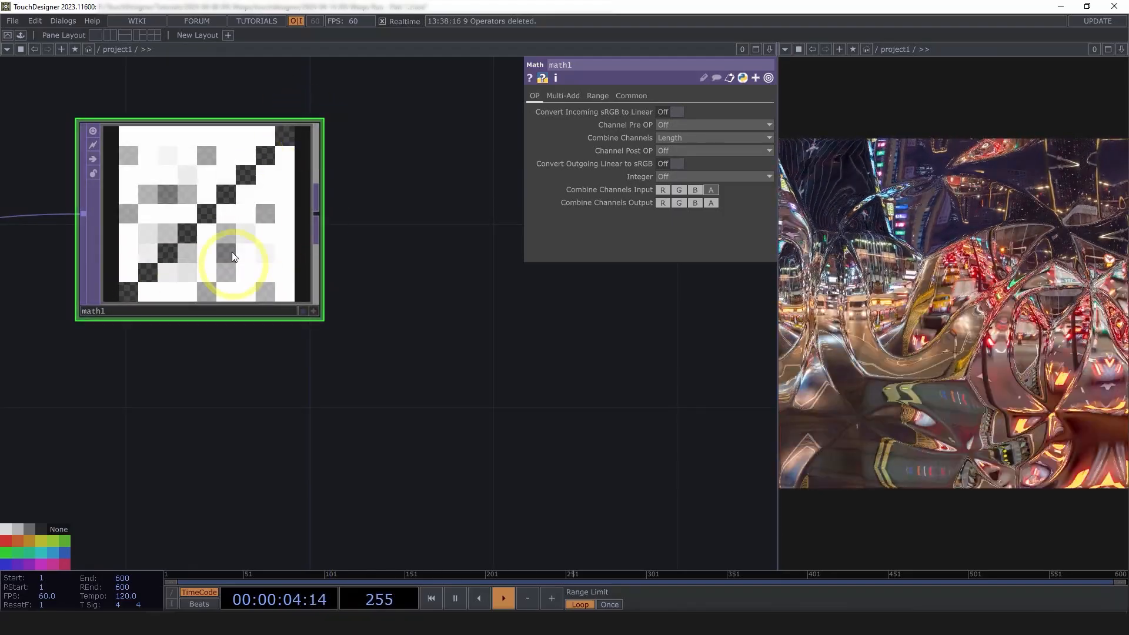
pyautogui.scroll(-2, 411, 303)
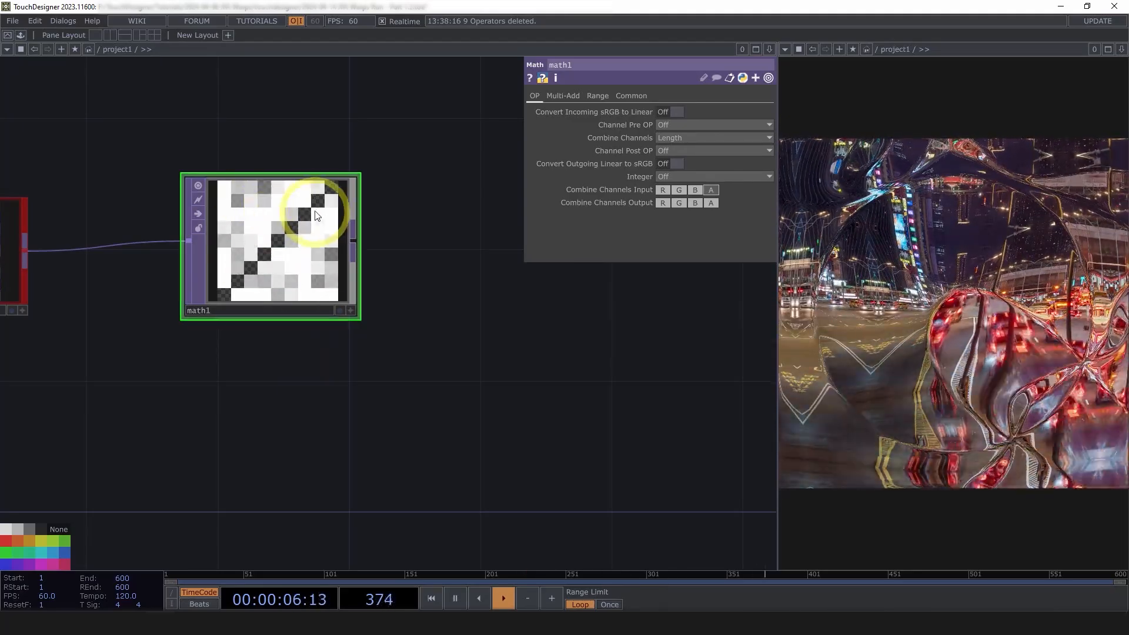
pyautogui.moveTo(450, 270); pyautogui.dragTo(341, 270)
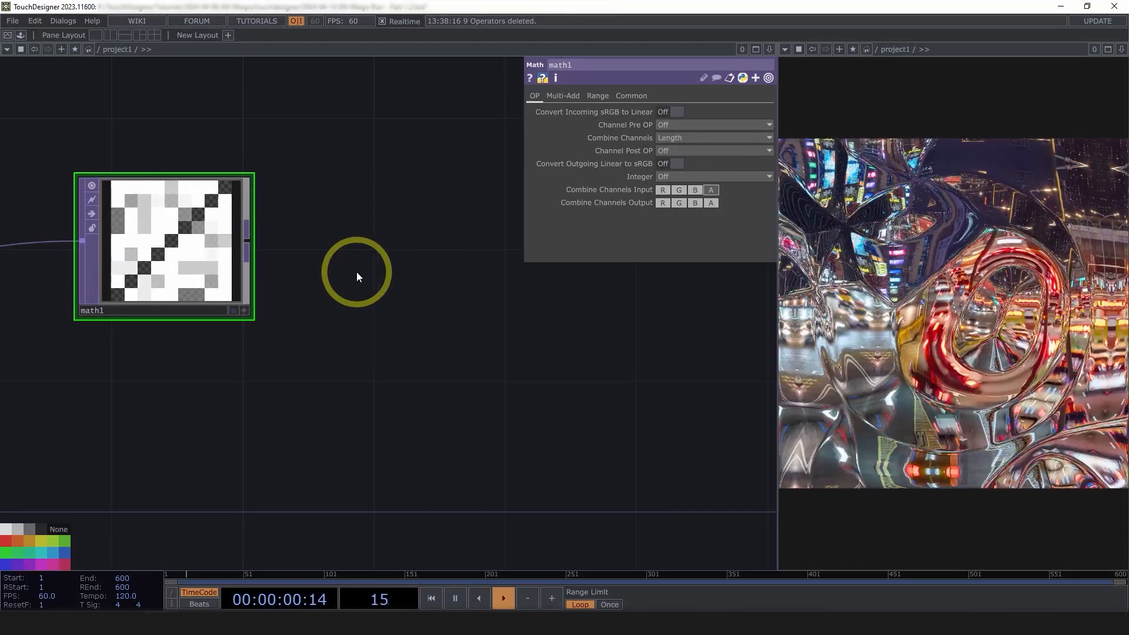
pyautogui.scroll(-3, 358, 280)
pyautogui.moveTo(396, 305); pyautogui.dragTo(338, 308)
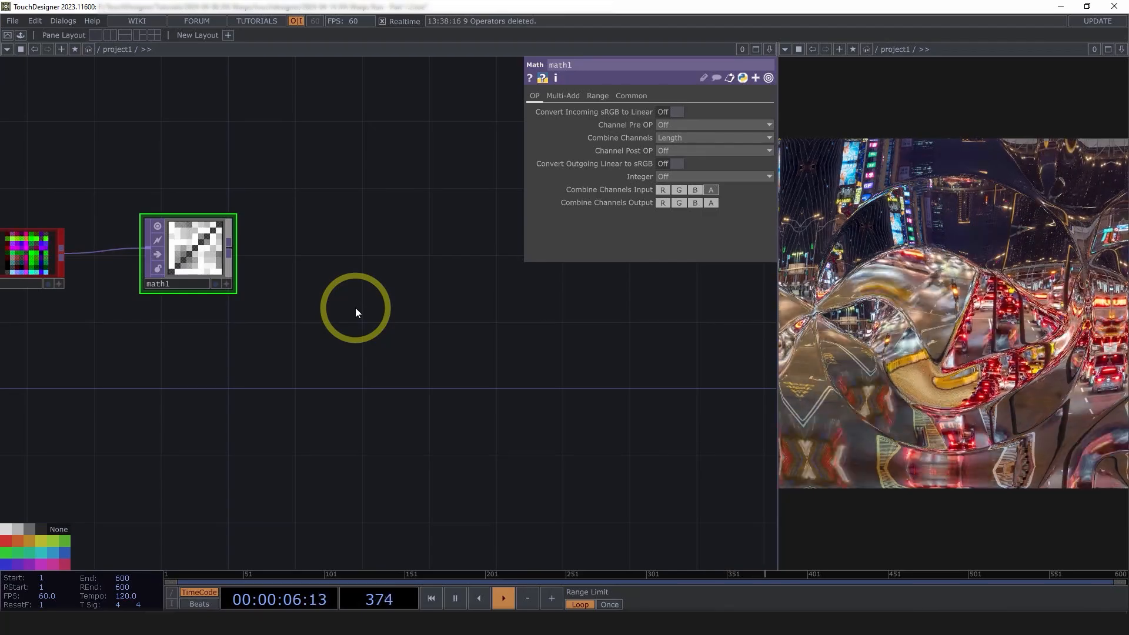
pyautogui.moveTo(329, 302); pyautogui.dragTo(296, 298)
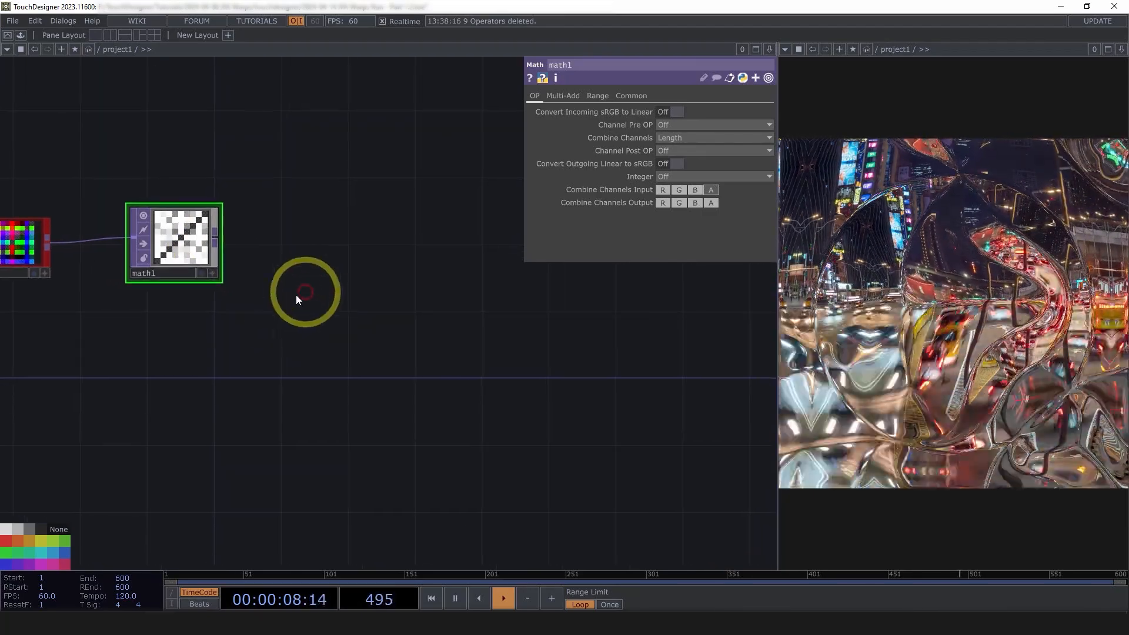
pyautogui.middleClick(171, 254)
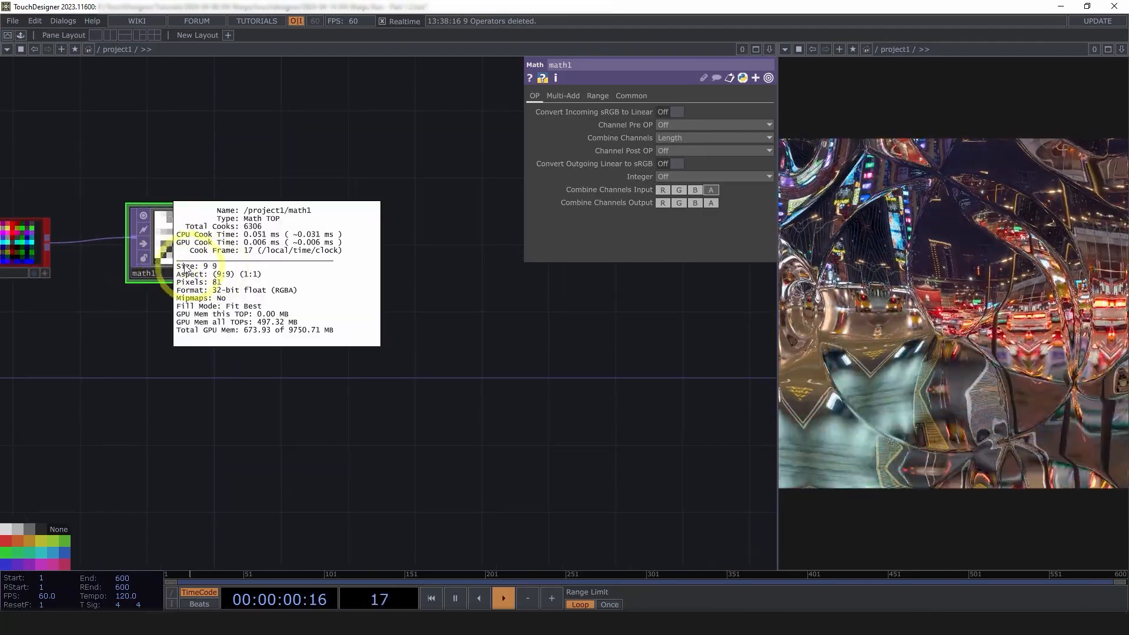
pyautogui.scroll(-4, 200, 371)
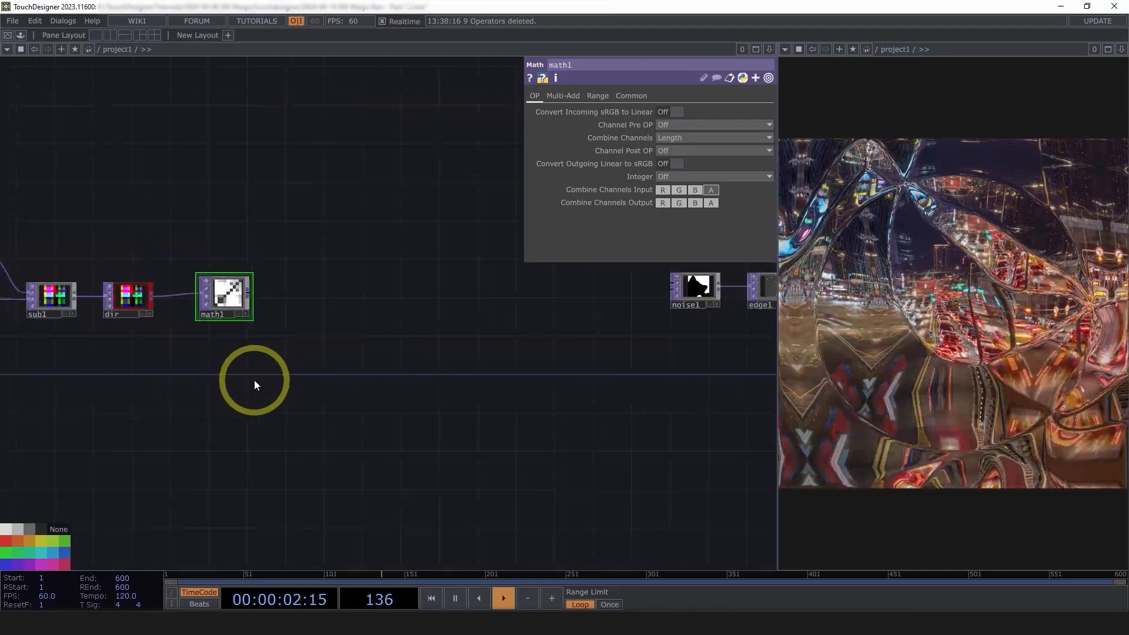
pyautogui.scroll(4, 390, 389)
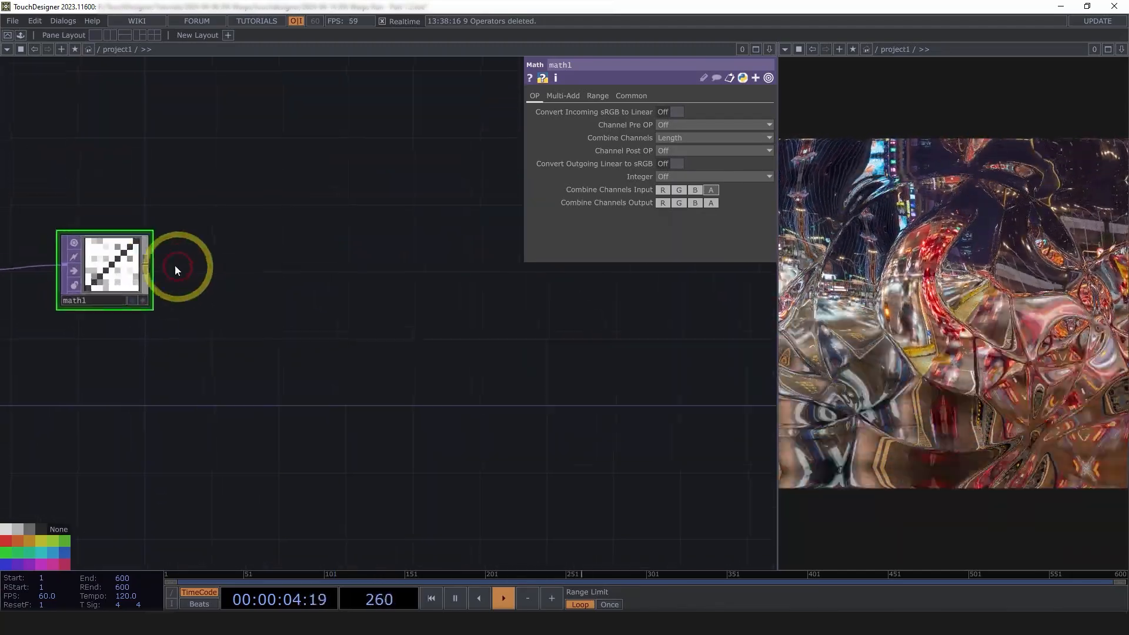
# Add a Threshold TOP after math1 that keeps pixels Greater than the threshold
pyautogui.rightClick(150, 267)
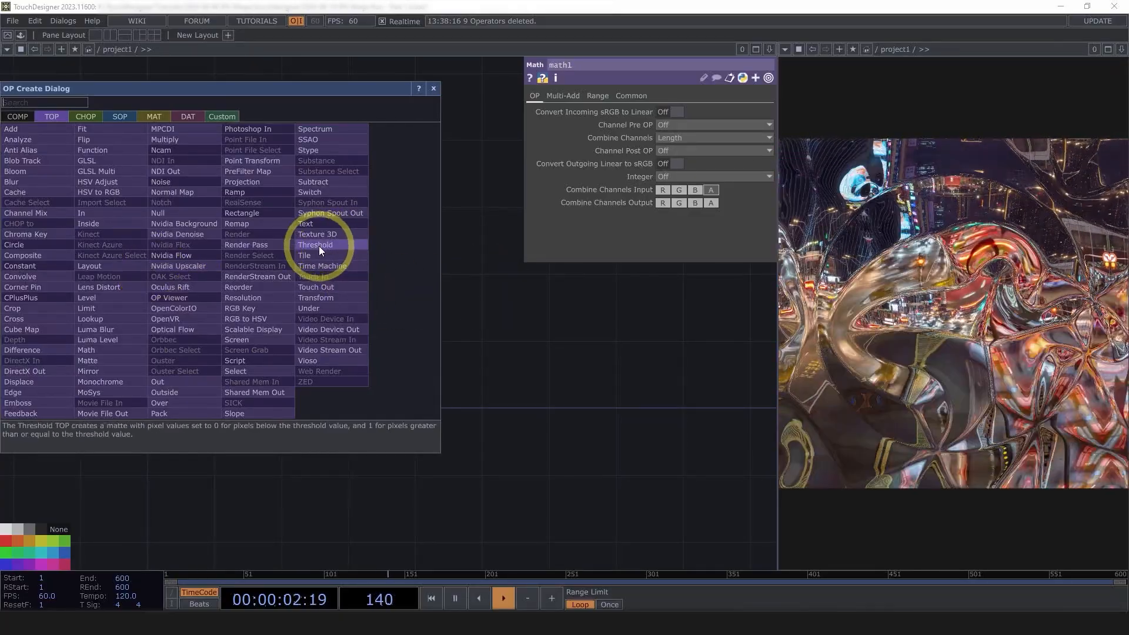
pyautogui.click(318, 245)
pyautogui.click(327, 274)
pyautogui.scroll(5, 321, 268)
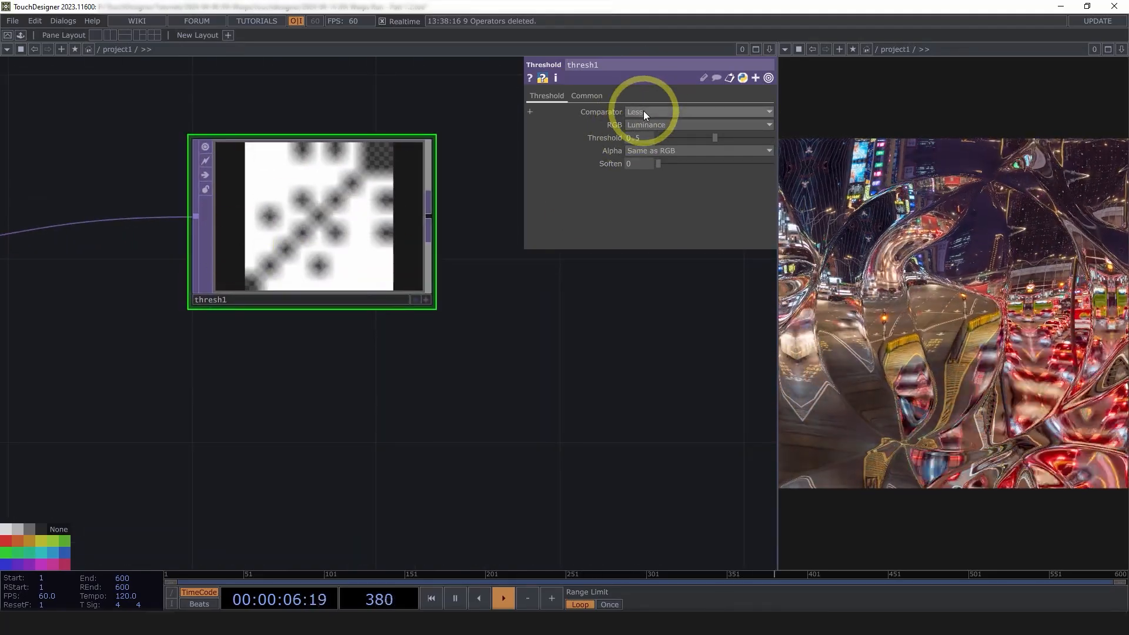
pyautogui.click(643, 111)
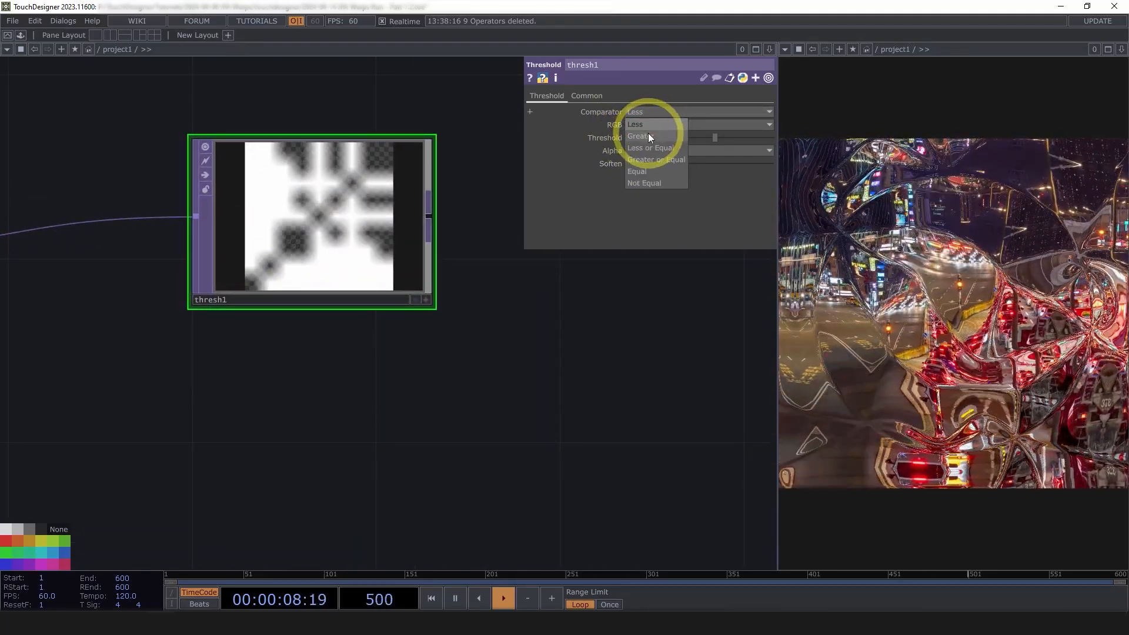
pyautogui.click(648, 135)
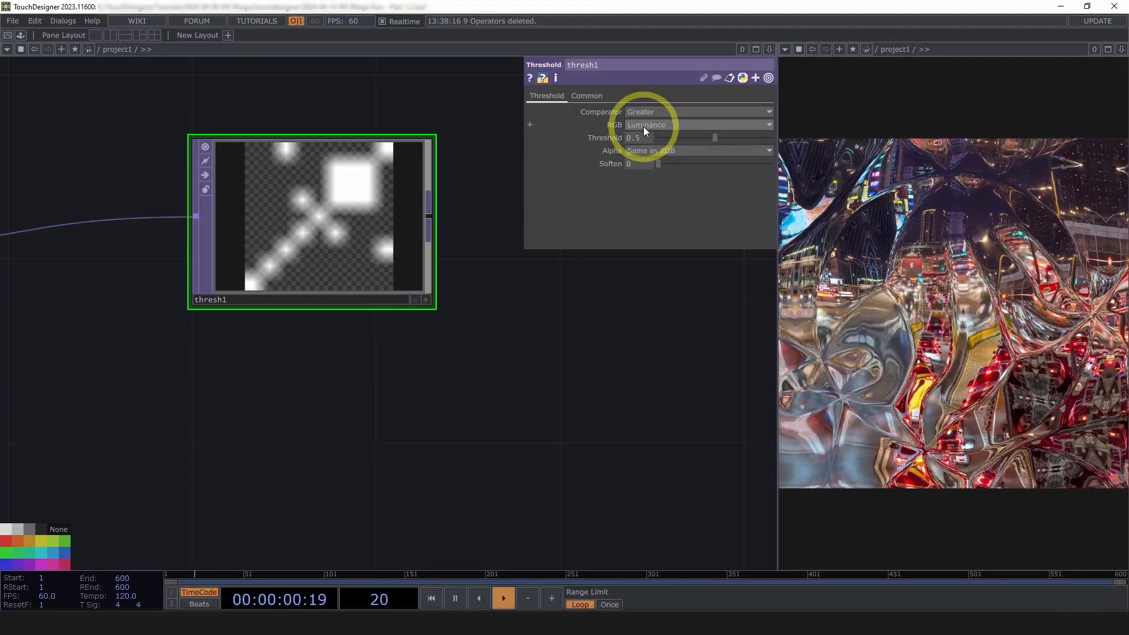
# Adjust the output channels of math1's length combine
pyautogui.moveTo(373, 429); pyautogui.dragTo(607, 434)
pyautogui.scroll(-3, 608, 434)
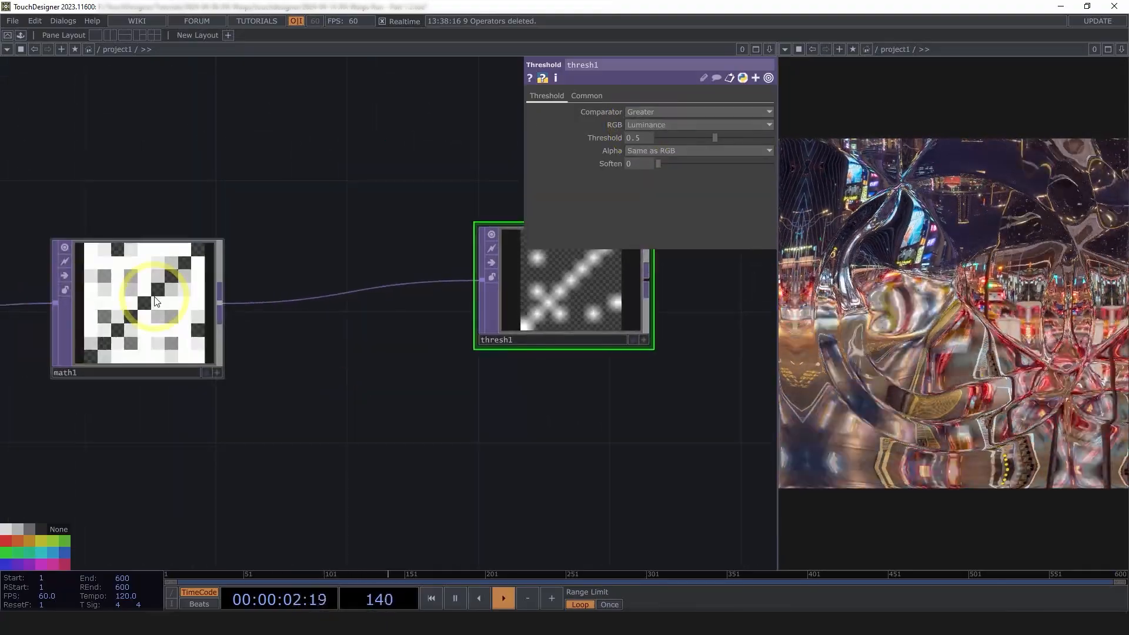
pyautogui.click(151, 311)
pyautogui.click(703, 201)
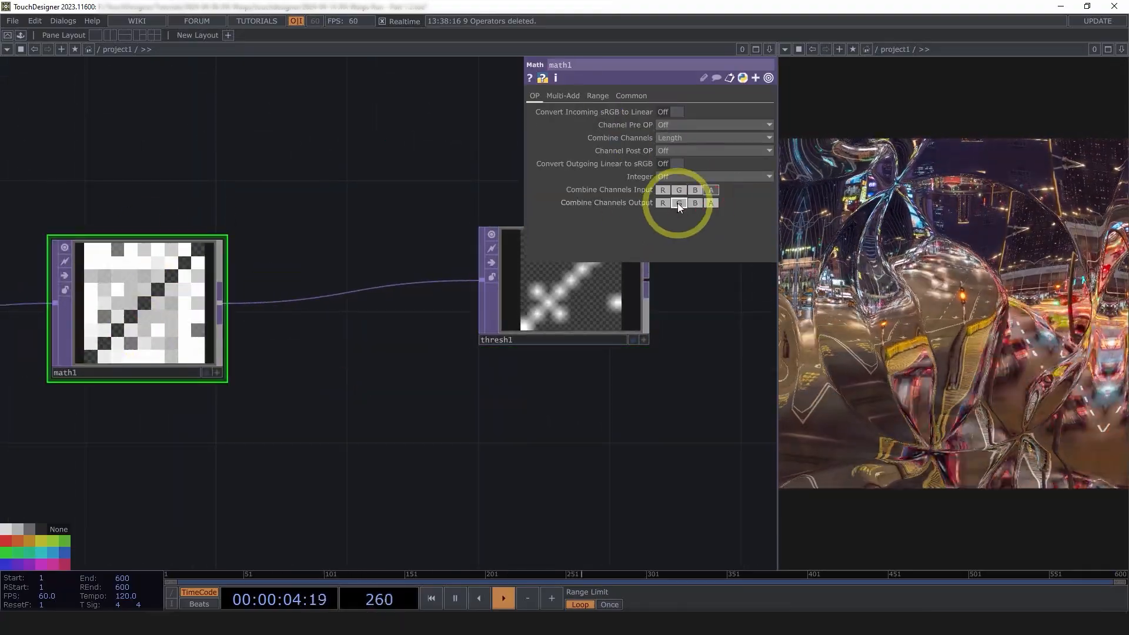
# Set thresh1's threshold to 0.76 and move the node lower in the network
pyautogui.moveTo(665, 340); pyautogui.dragTo(513, 361)
pyautogui.click(482, 323)
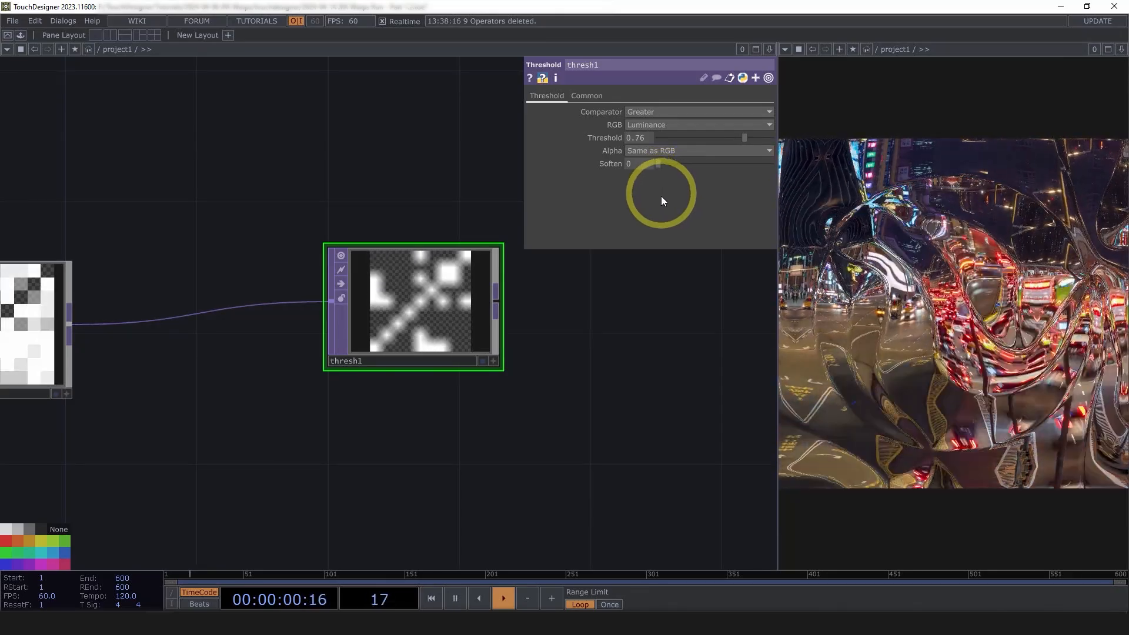
pyautogui.scroll(-4, 588, 337)
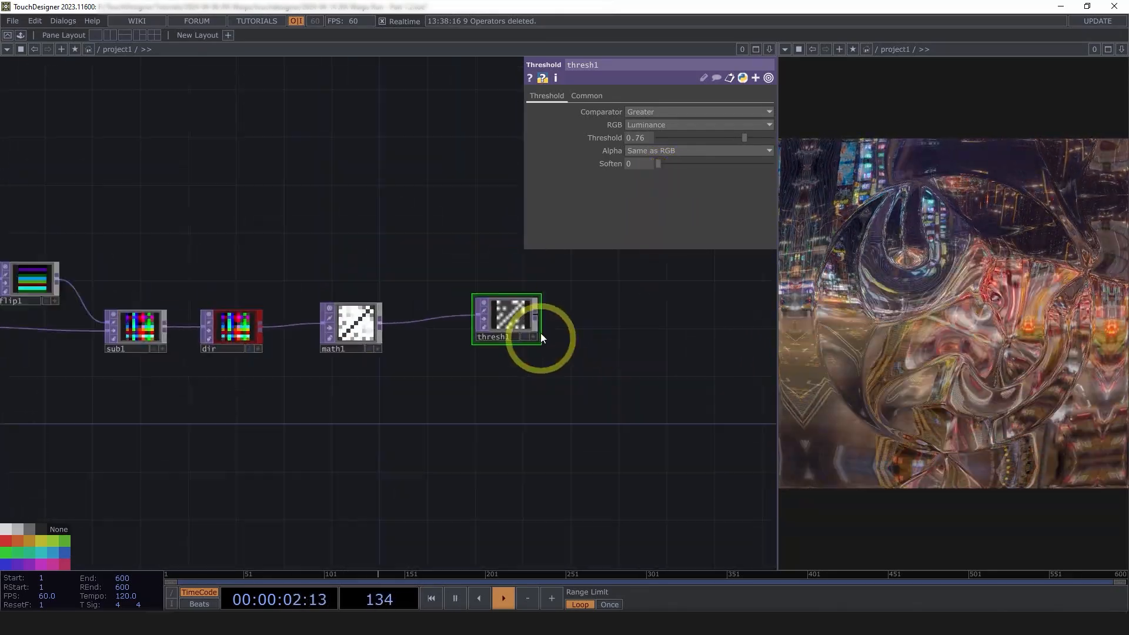
pyautogui.moveTo(510, 355); pyautogui.dragTo(513, 383)
pyautogui.moveTo(675, 374); pyautogui.dragTo(577, 373)
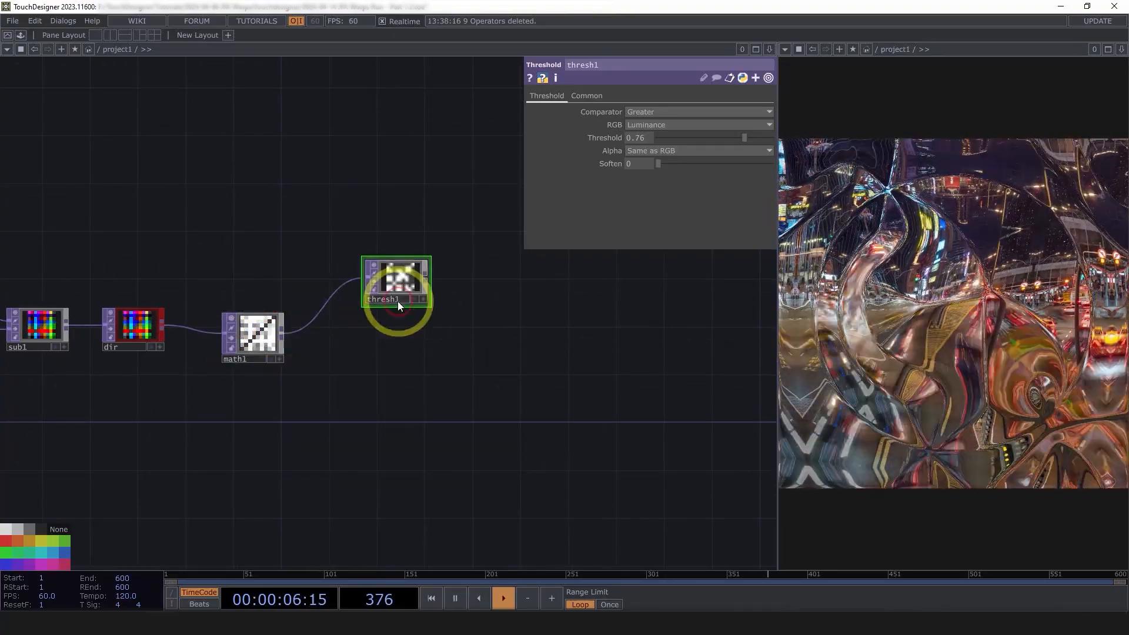
pyautogui.scroll(3, 408, 253)
pyautogui.scroll(3, 410, 263)
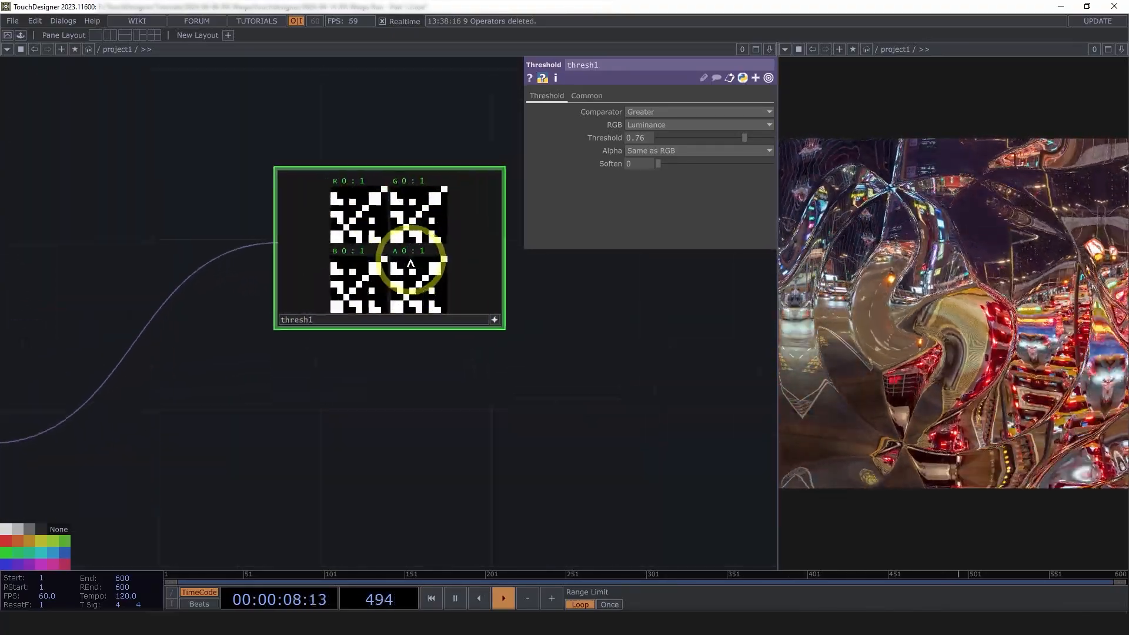
pyautogui.scroll(1, 411, 263)
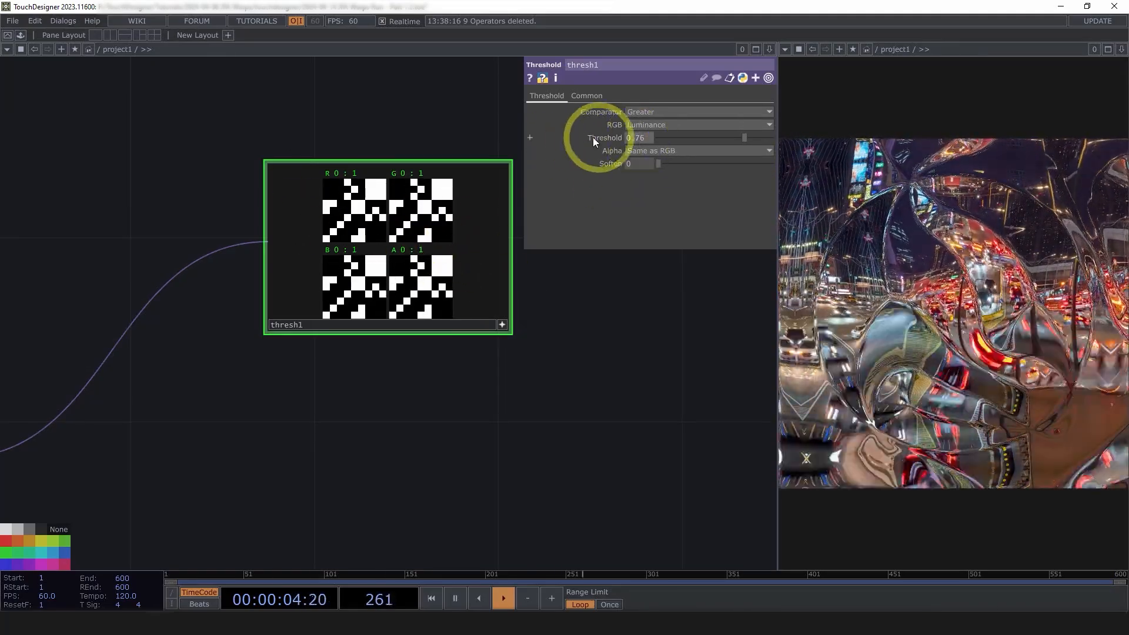
pyautogui.scroll(-3, 459, 379)
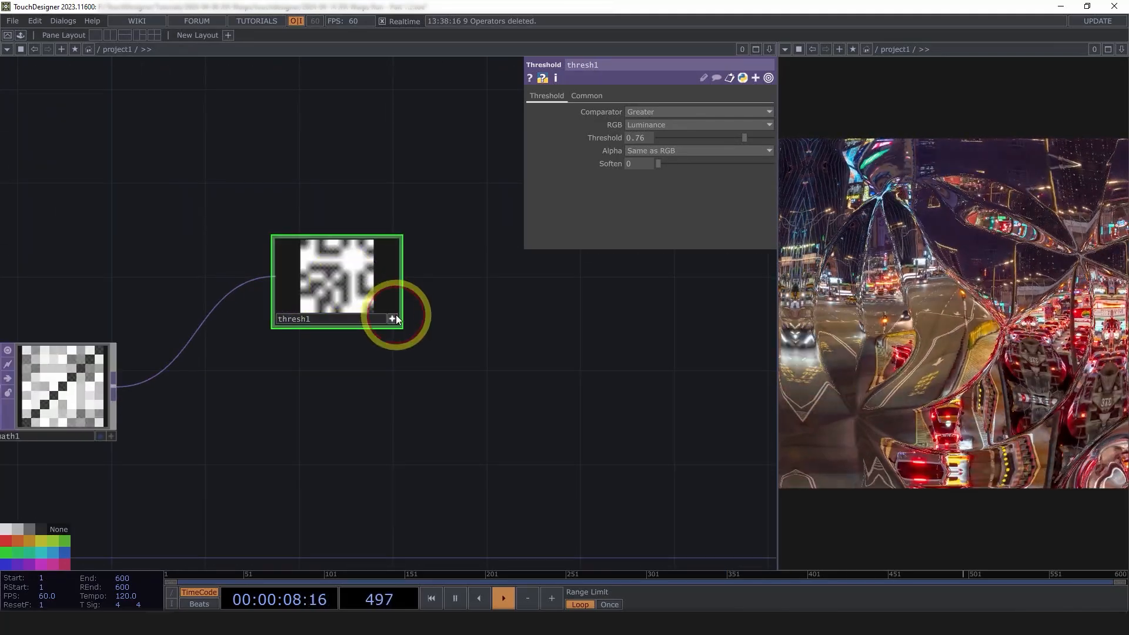
# Give thresh1 Nearest Pixel smoothness for a crisp blocky preview
pyautogui.click(395, 317)
pyautogui.click(595, 98)
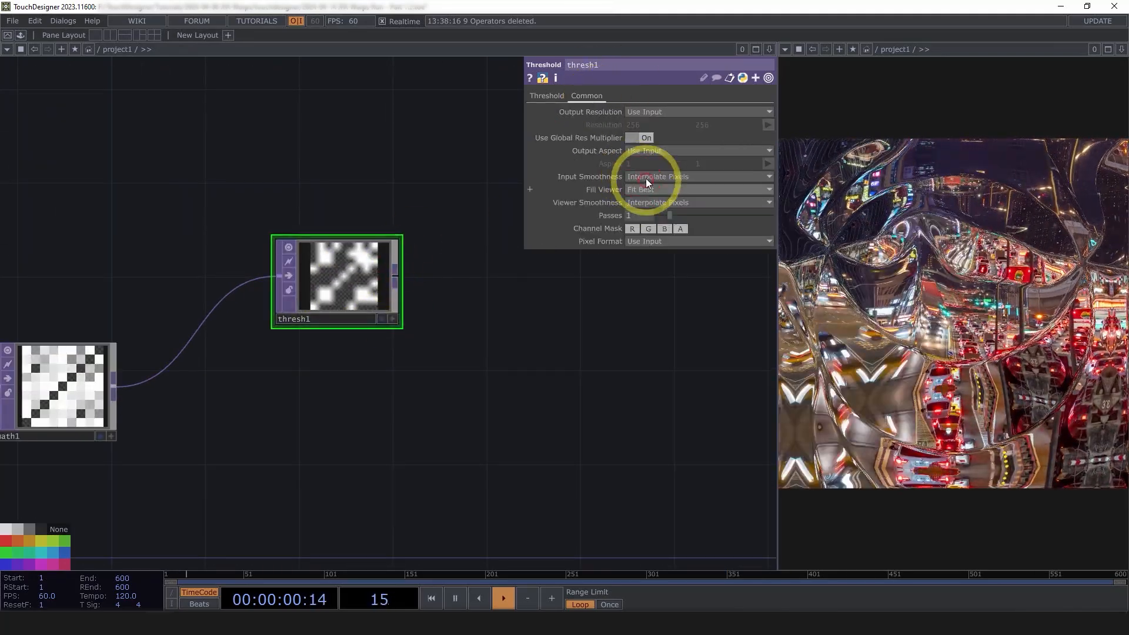
pyautogui.click(654, 202)
pyautogui.click(652, 225)
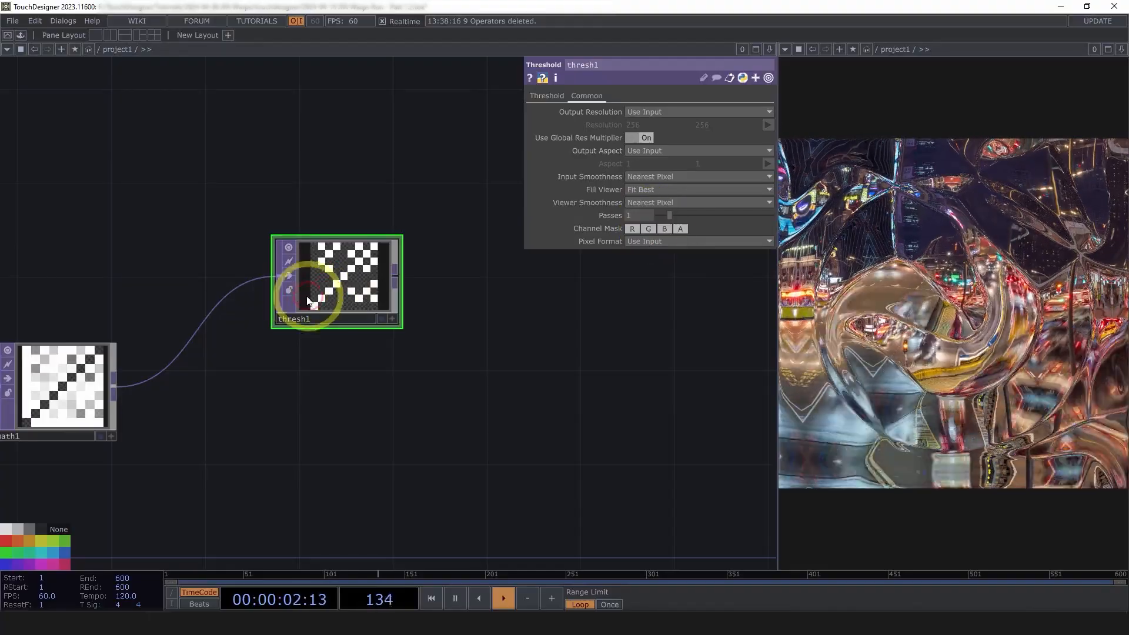
# Add a Composite TOP after thresh1 and wire math1 in as its second input
pyautogui.rightClick(397, 282)
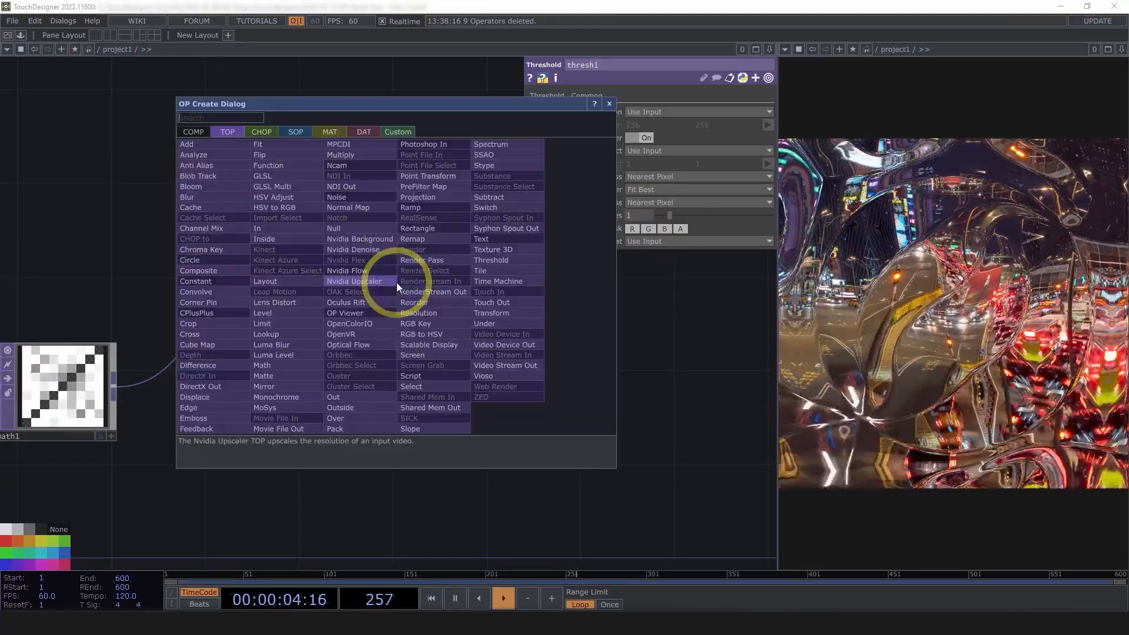
pyautogui.write('c')
pyautogui.click(212, 269)
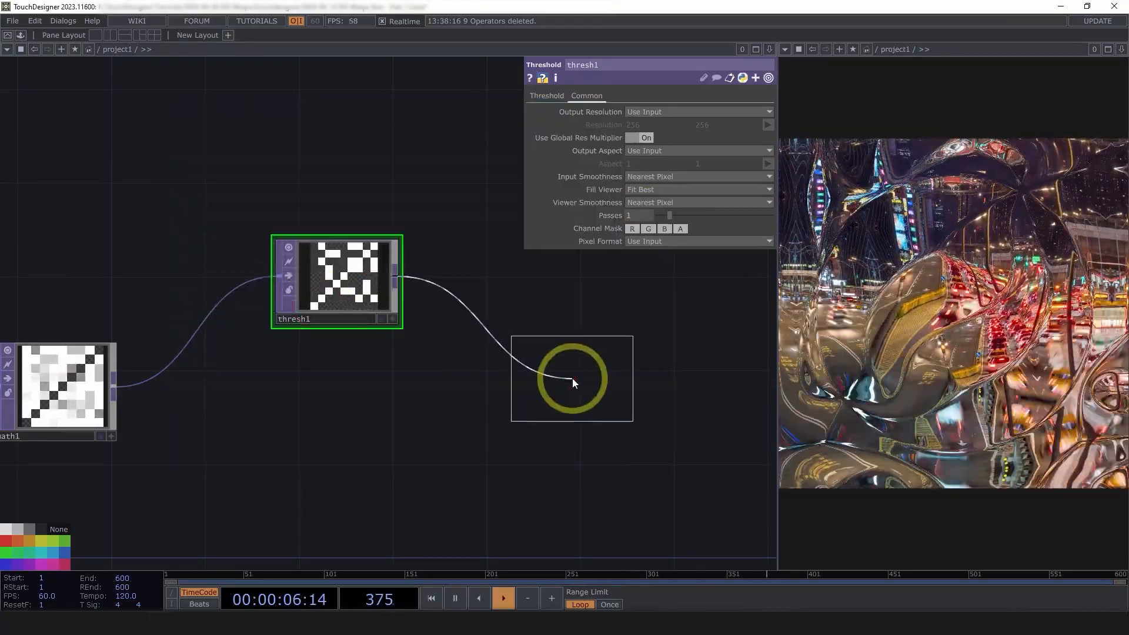
pyautogui.click(573, 378)
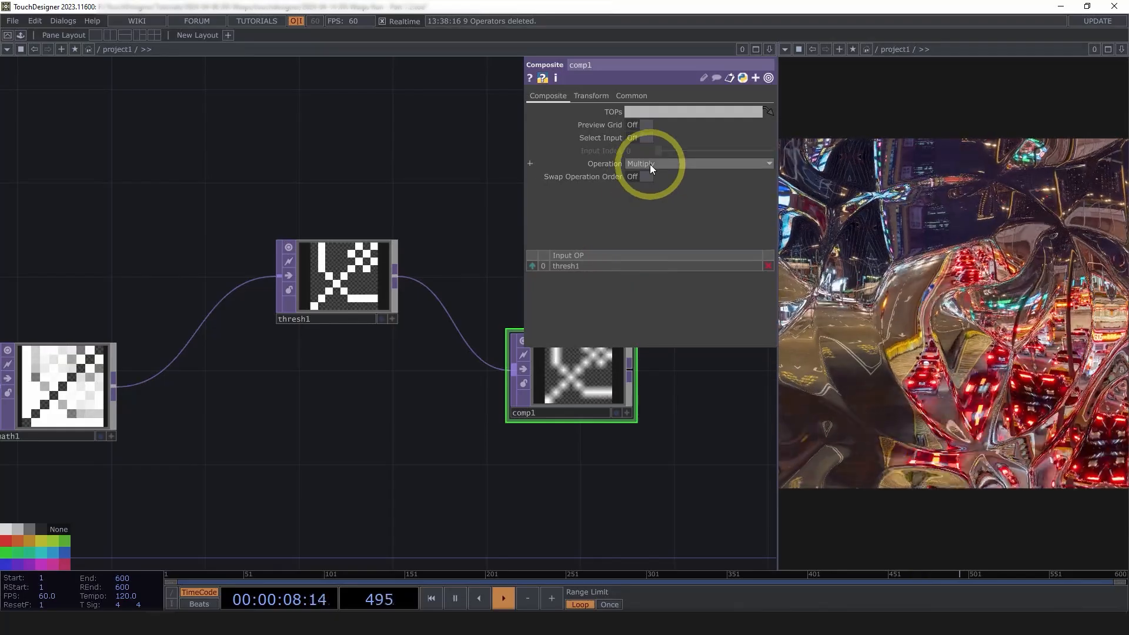
pyautogui.moveTo(124, 390); pyautogui.dragTo(514, 370)
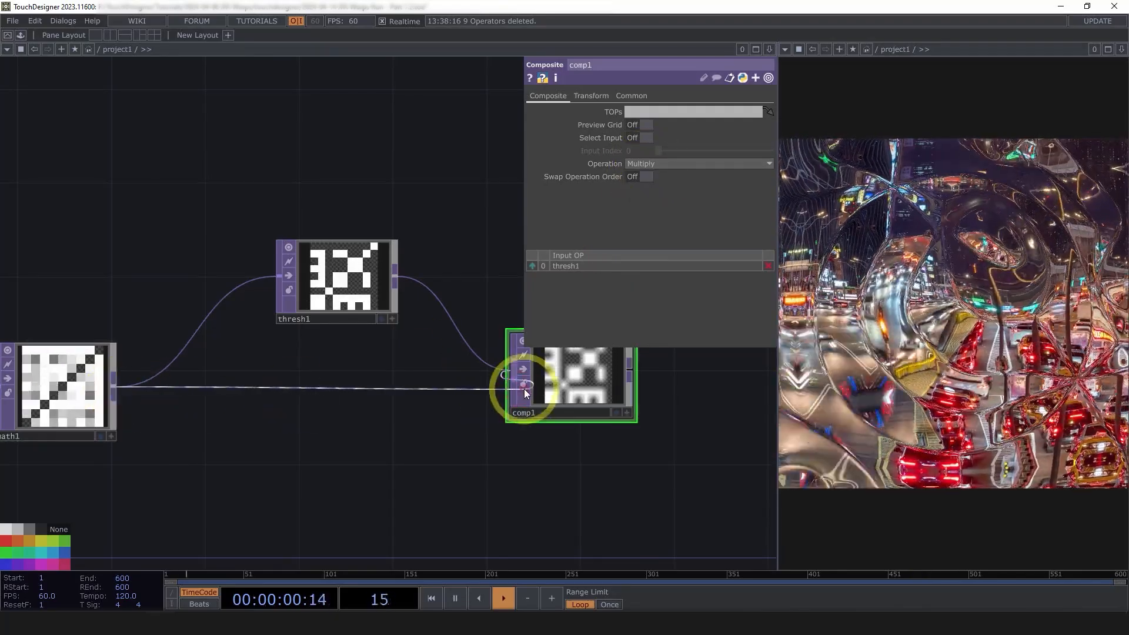
# Set comp1's Input and Viewer Smoothness to Nearest Pixel
pyautogui.click(632, 96)
pyautogui.click(665, 175)
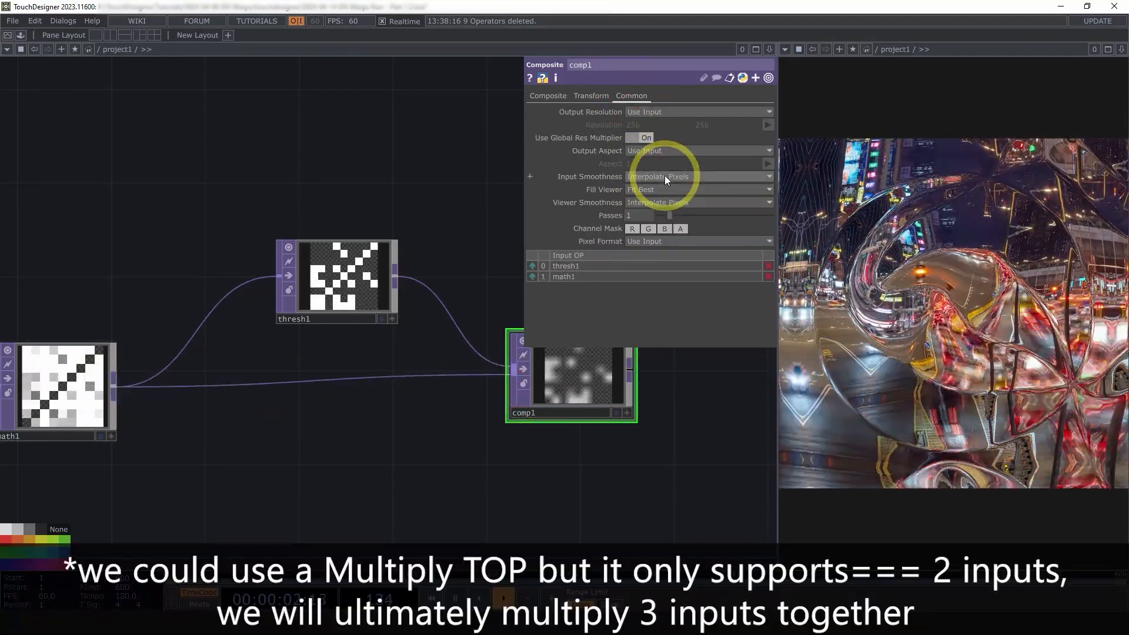
pyautogui.click(659, 185)
pyautogui.click(657, 200)
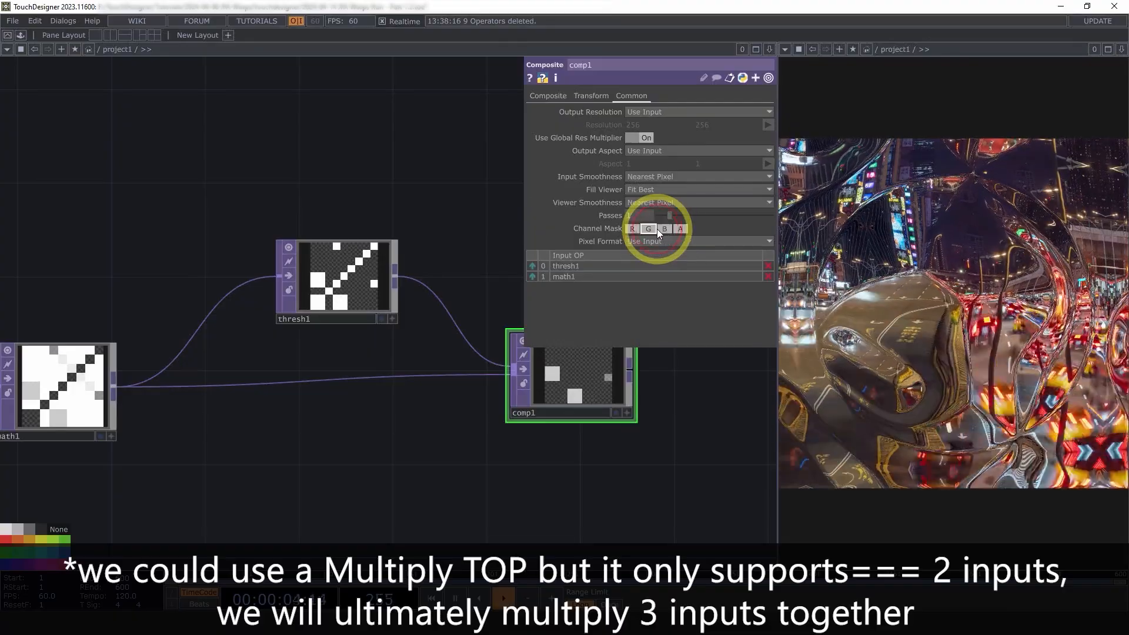
pyautogui.click(657, 228)
# Review the masked 9x9 grid, then bring up the operator menu to add a Ramp
pyautogui.scroll(-3, 573, 453)
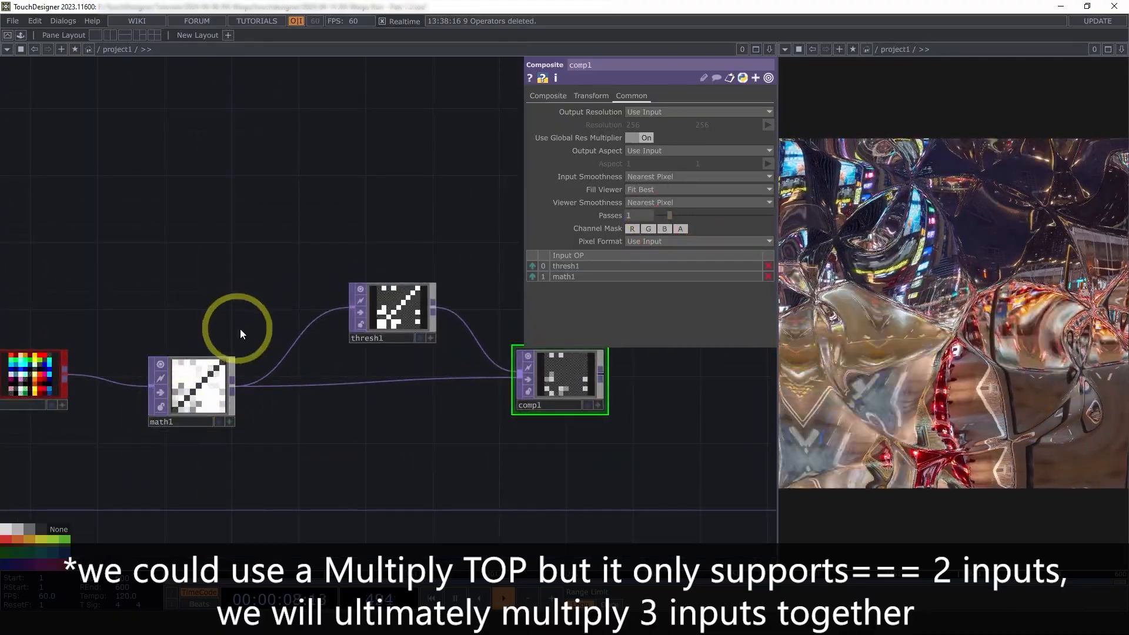
pyautogui.moveTo(638, 493); pyautogui.dragTo(566, 499)
pyautogui.scroll(3, 527, 485)
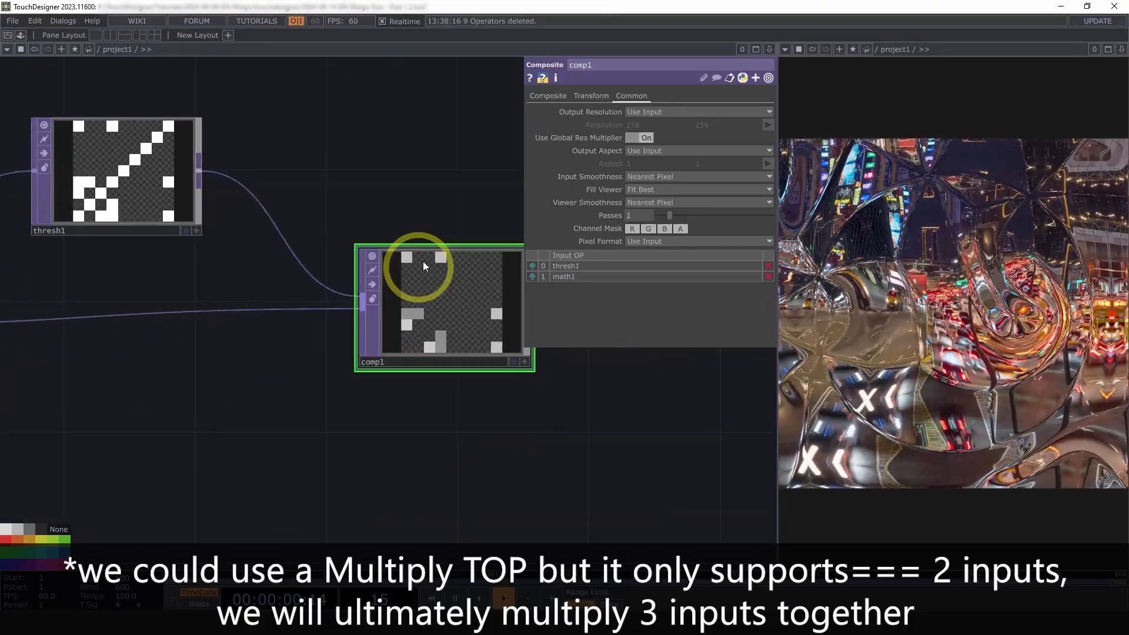
pyautogui.scroll(-4, 377, 436)
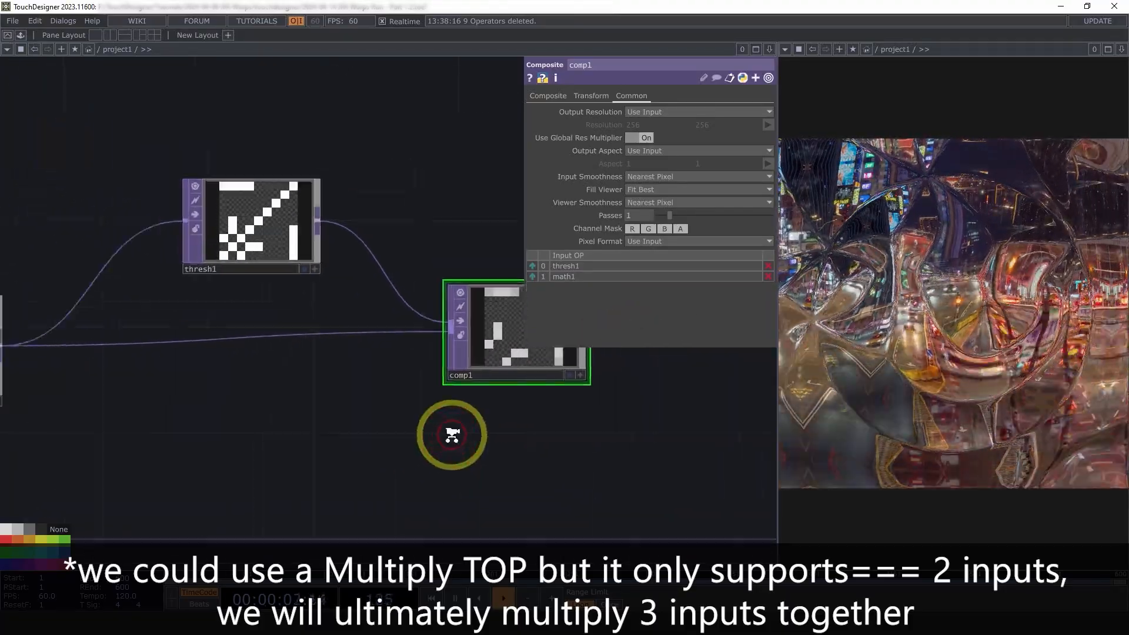
pyautogui.scroll(-3, 298, 351)
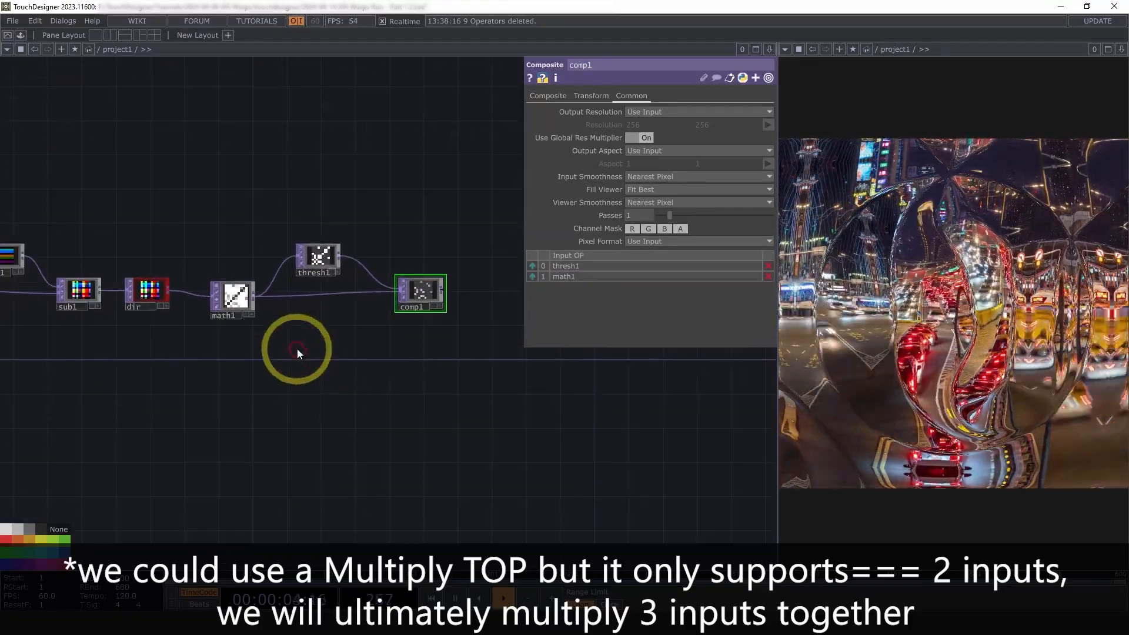
pyautogui.scroll(4, 320, 356)
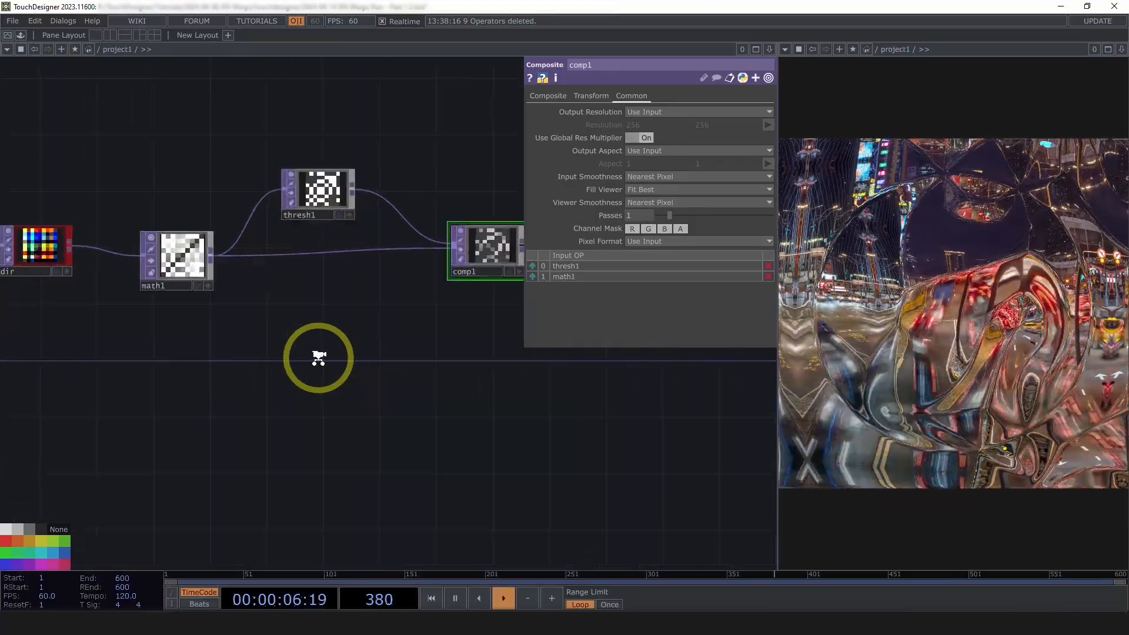
pyautogui.press('Tab')
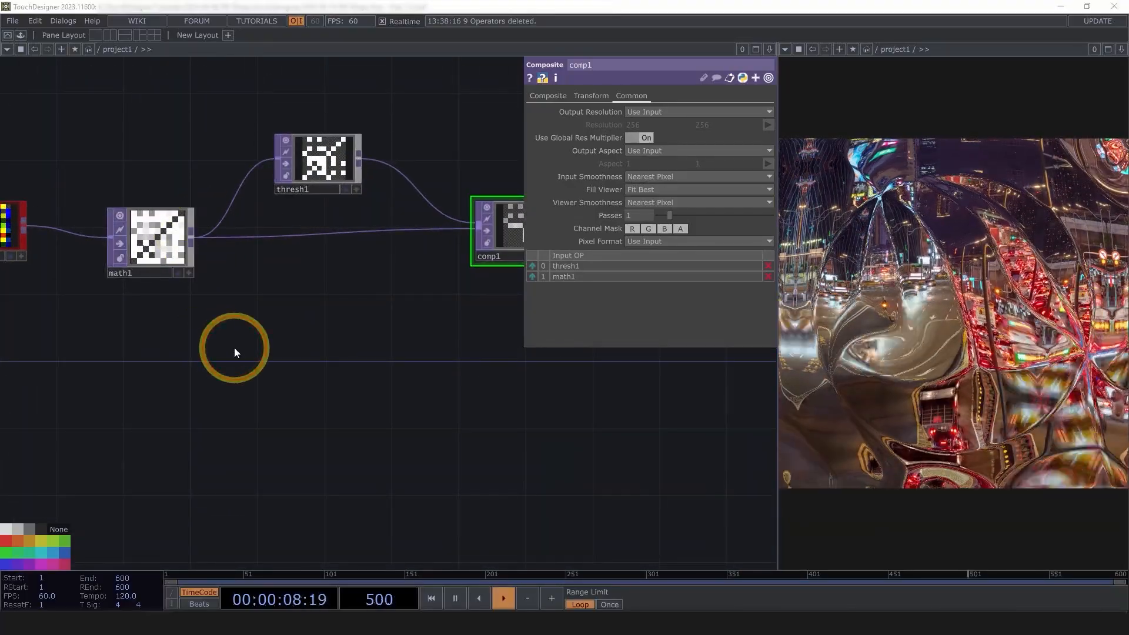
# Place ramp1 below the chain and switch its Type from Horizontal to Radial
pyautogui.write('ra')
pyautogui.click(262, 272)
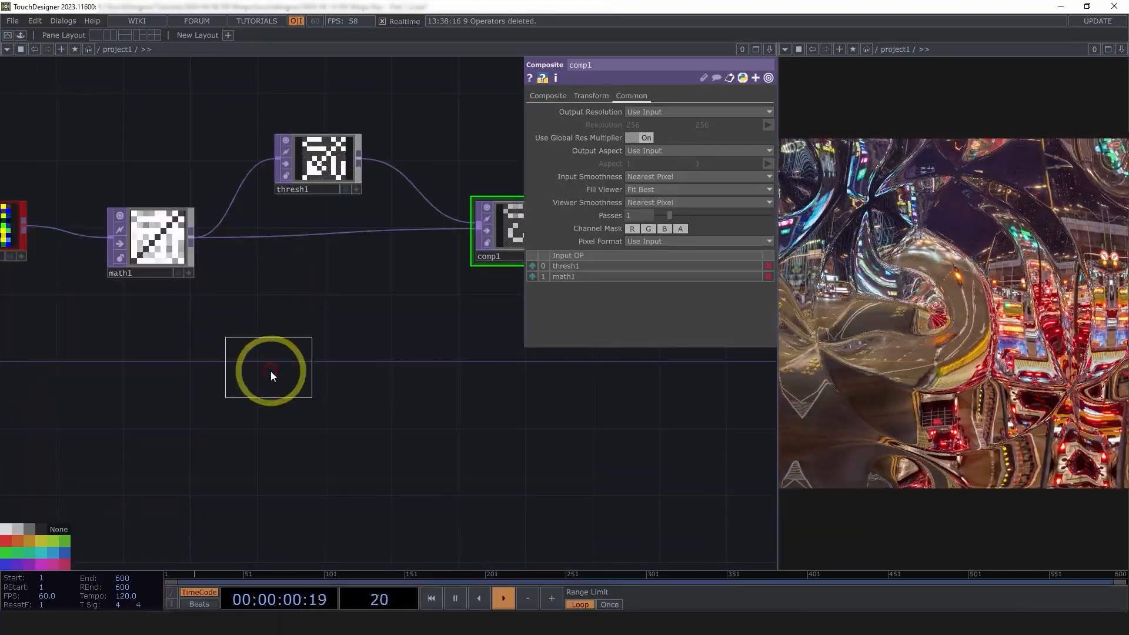
pyautogui.click(270, 372)
pyautogui.scroll(5, 271, 372)
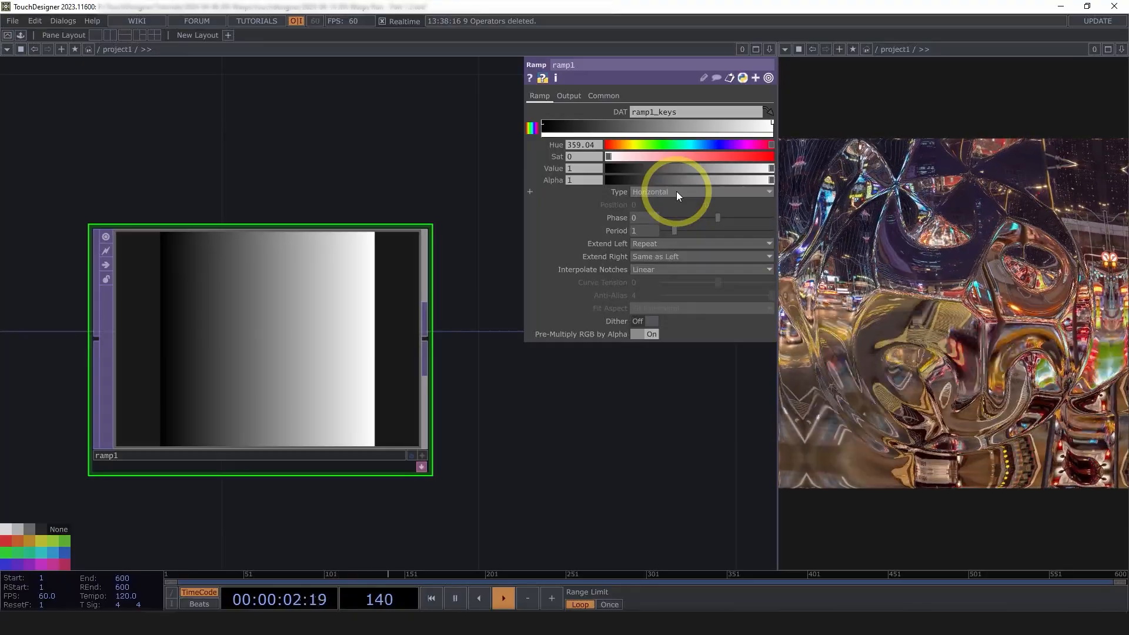
pyautogui.click(676, 192)
pyautogui.click(655, 224)
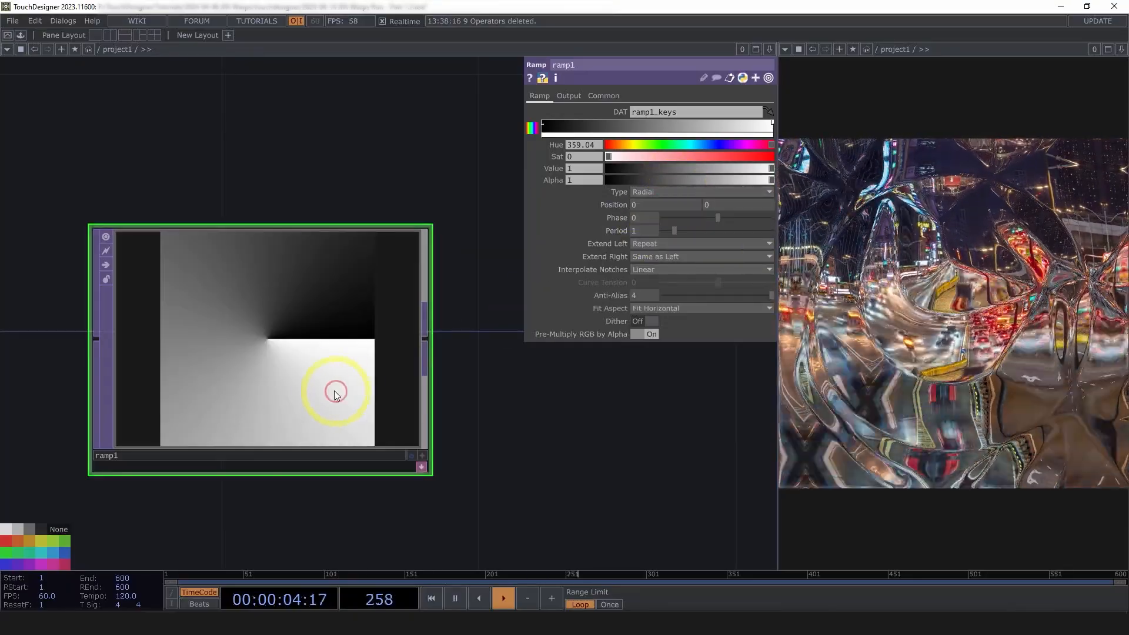
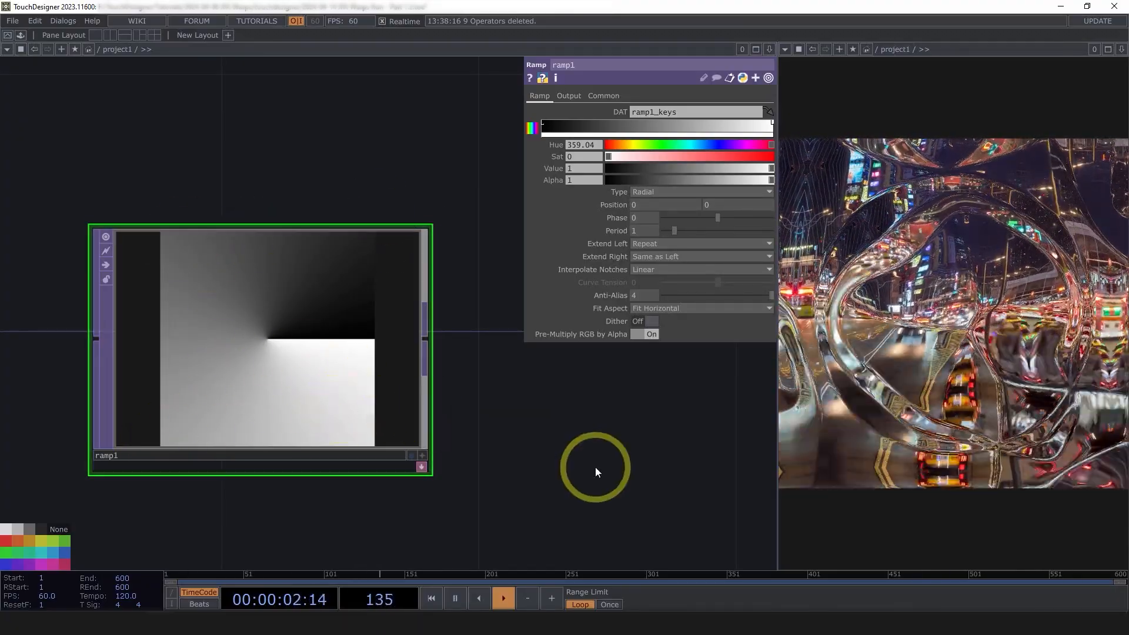
# Set the radial ramp1's Phase to -0.375 so it splits diagonally
pyautogui.moveTo(660, 346); pyautogui.dragTo(643, 304)
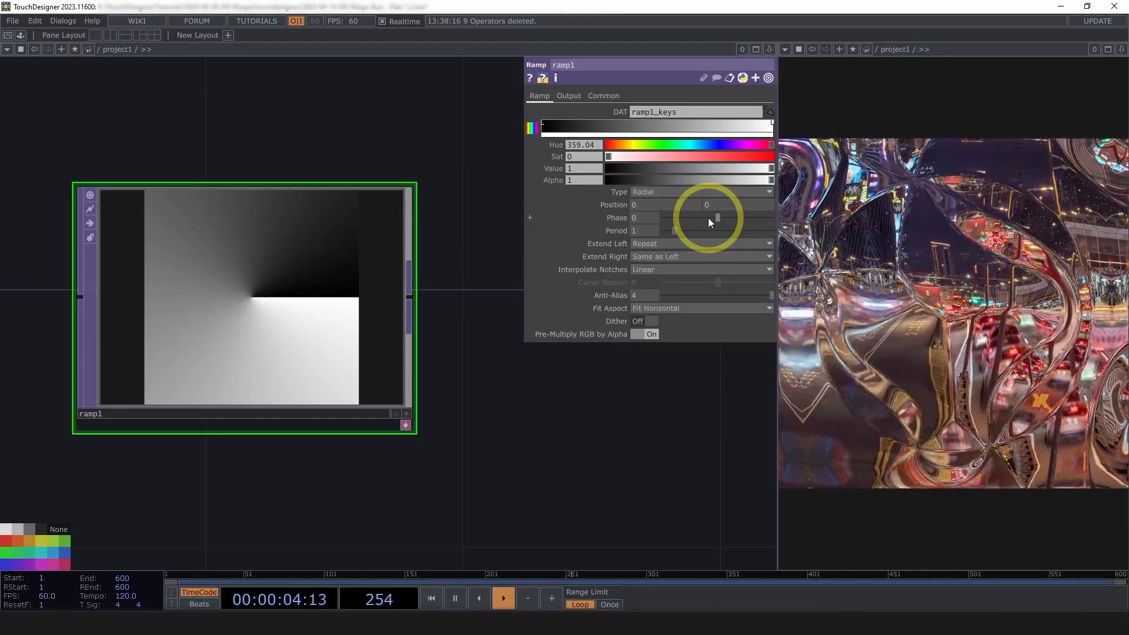
pyautogui.moveTo(714, 217); pyautogui.dragTo(697, 216)
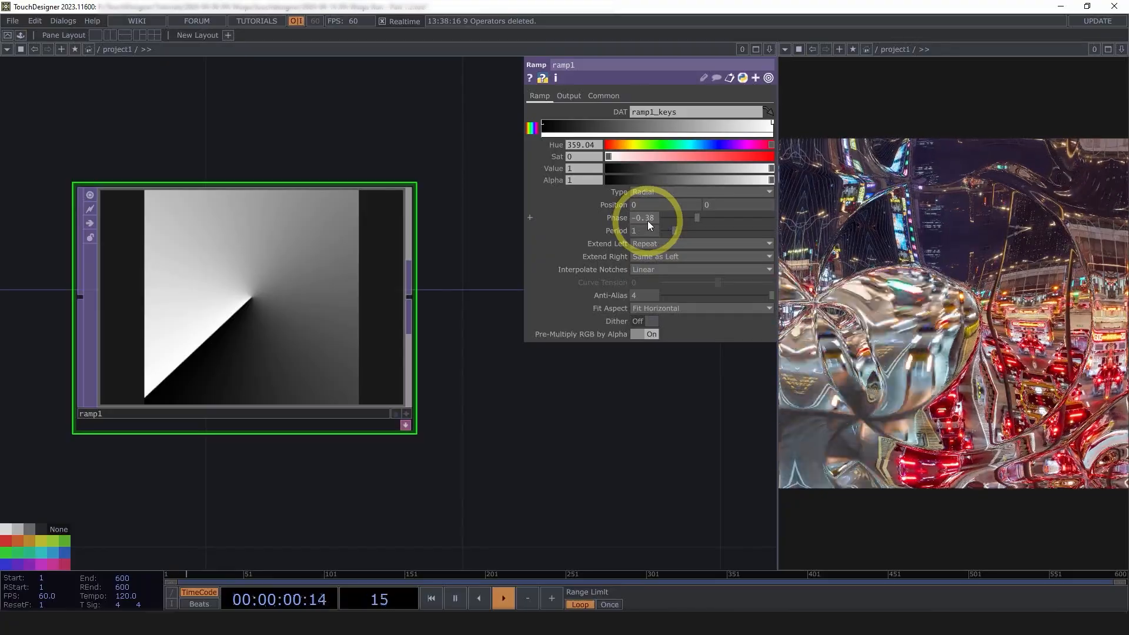
pyautogui.moveTo(697, 216); pyautogui.dragTo(703, 216)
pyautogui.moveTo(648, 267); pyautogui.dragTo(612, 415)
pyautogui.write('-0.25')
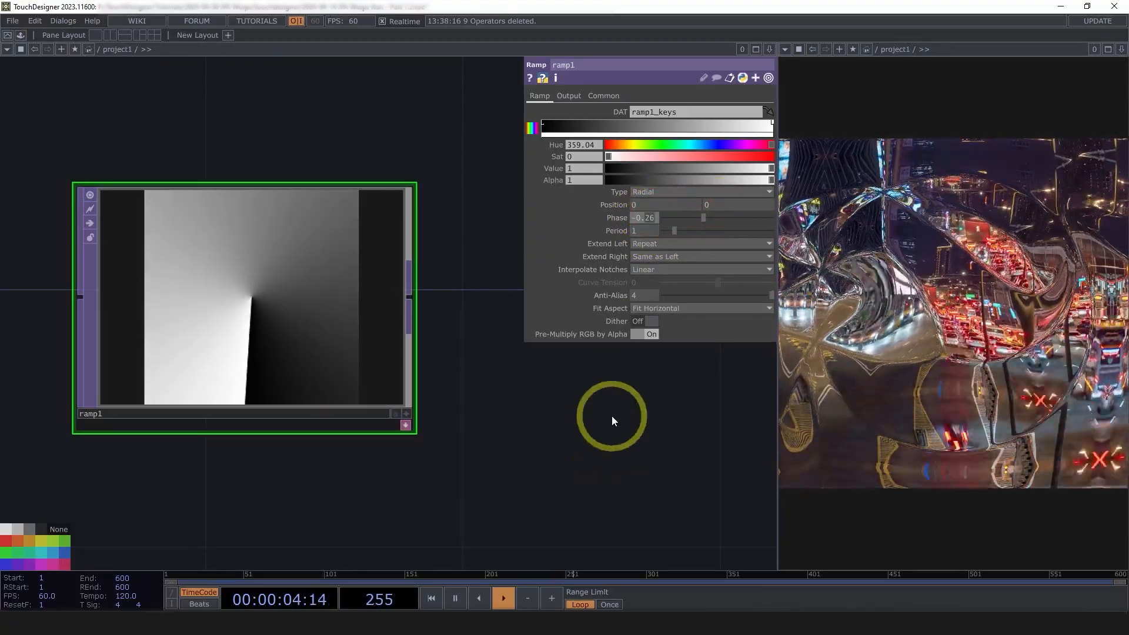
pyautogui.press('Return')
pyautogui.click(638, 231)
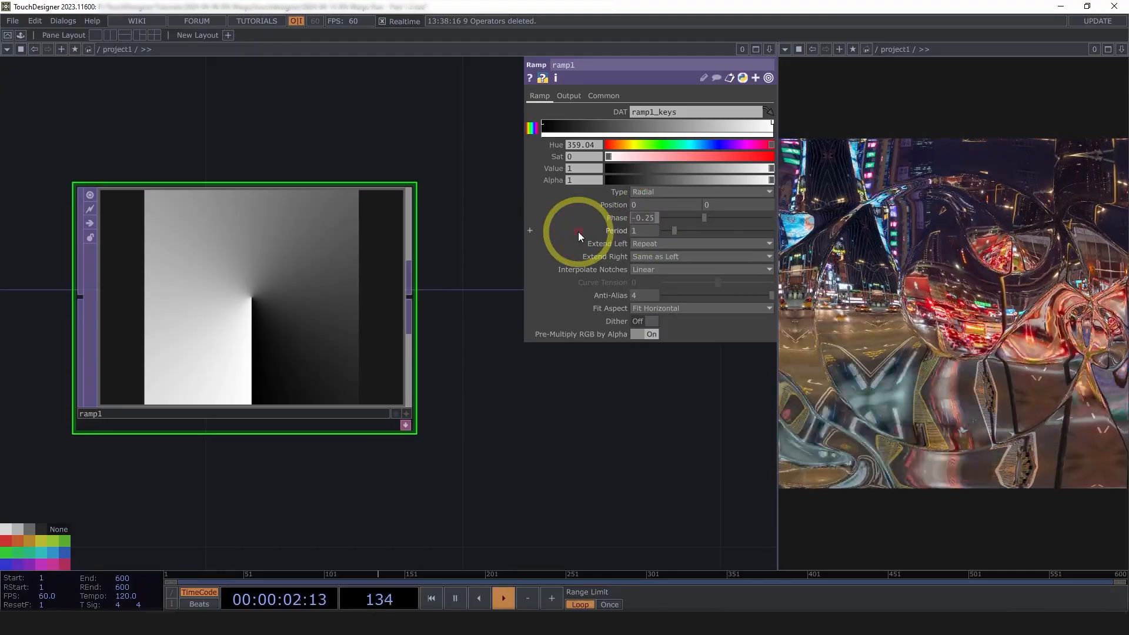
pyautogui.write('-')
pyautogui.write('0.375')
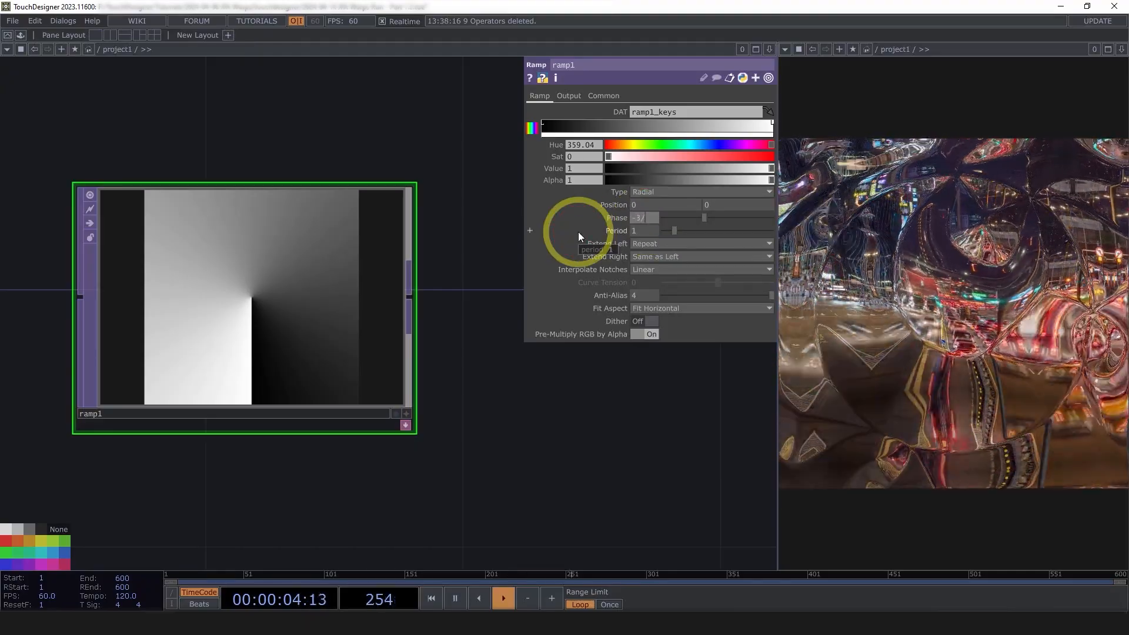
pyautogui.press('Return')
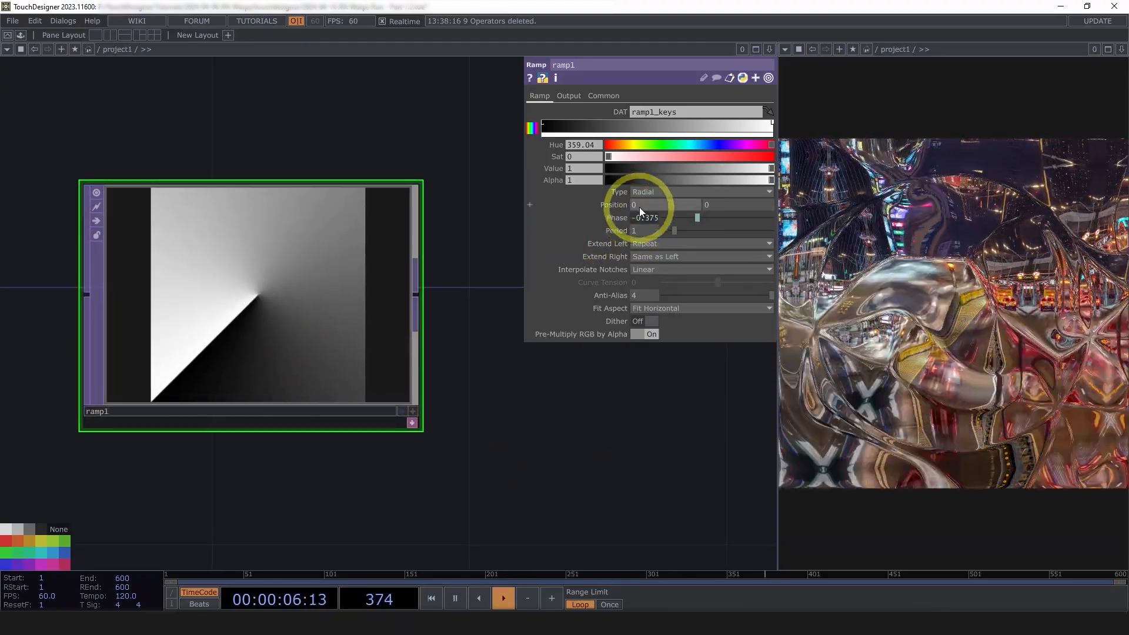
# Centre ramp1 with Position X and Y of .5, .5
pyautogui.write('.5')
pyautogui.press('Tab')
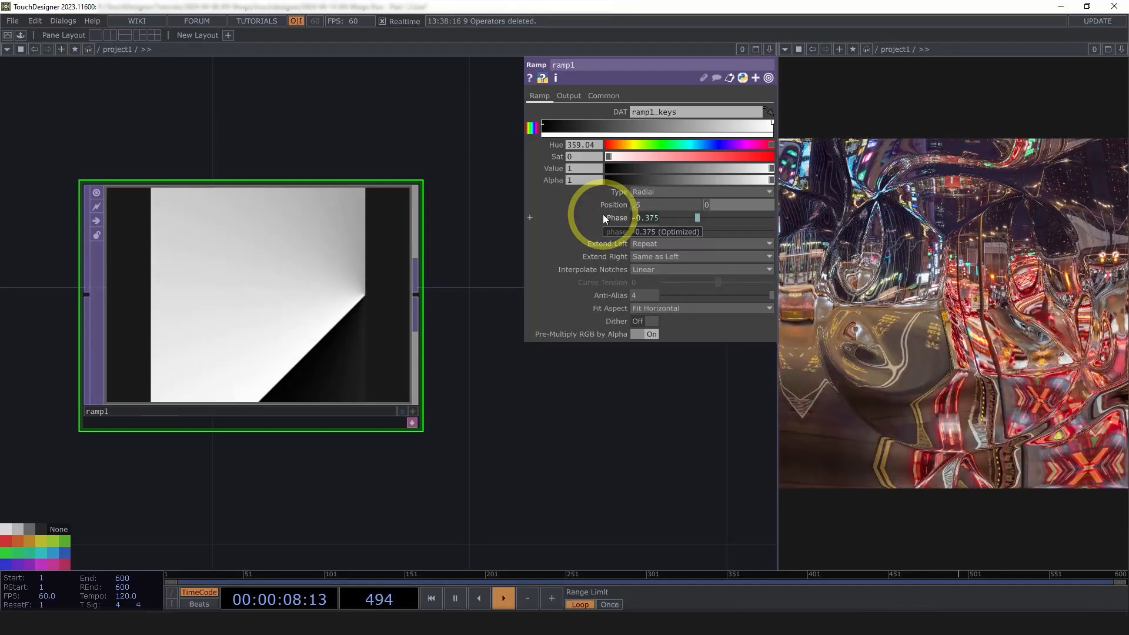
pyautogui.write('.5')
pyautogui.press('Return')
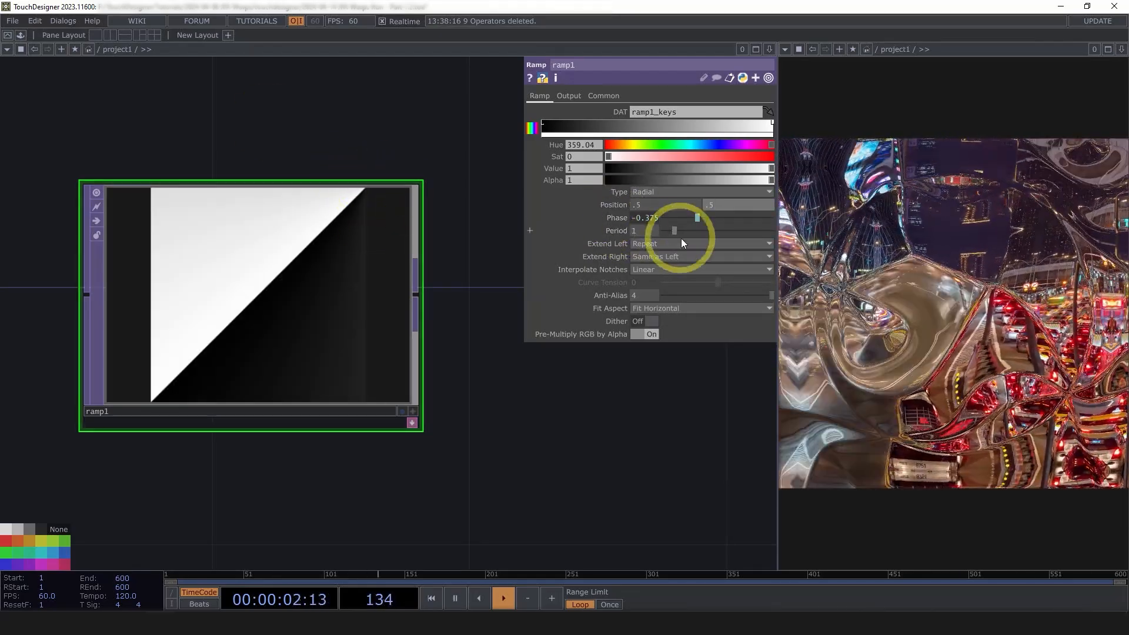
# Switch ramp1's notches to Step interpolation and move the white key to the ramp's middle
pyautogui.click(686, 269)
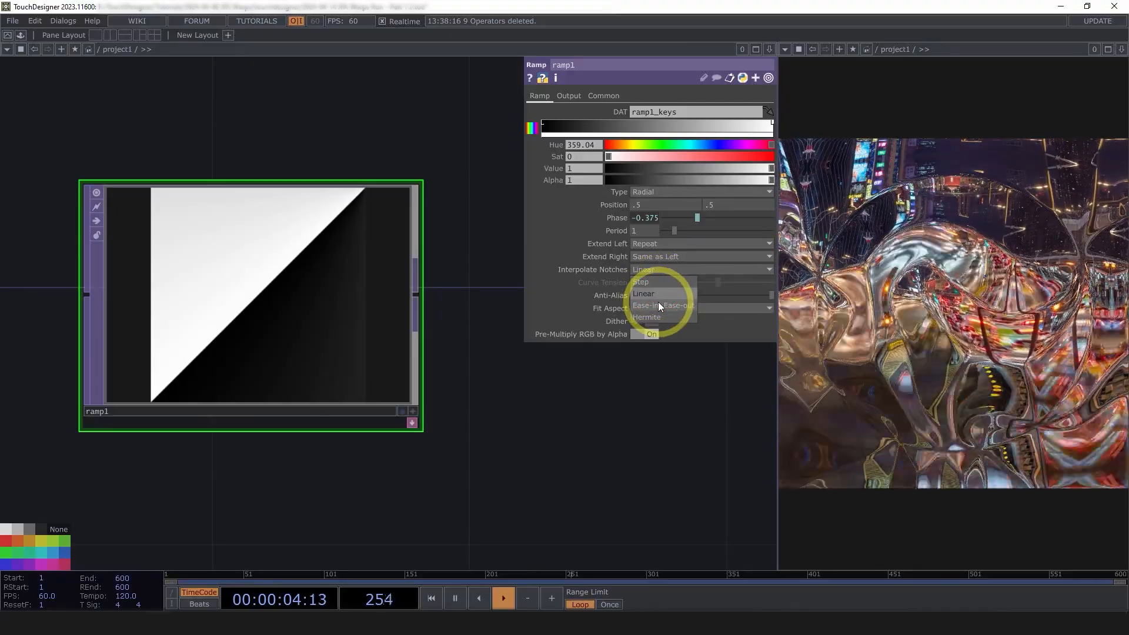
pyautogui.click(647, 283)
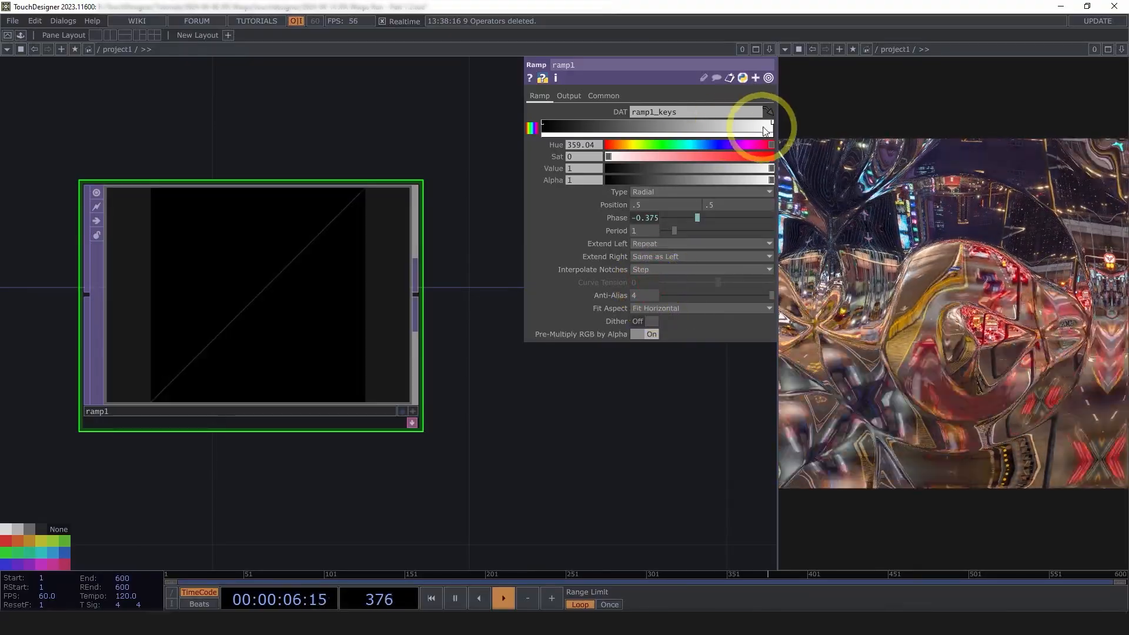
pyautogui.moveTo(770, 128); pyautogui.dragTo(673, 127)
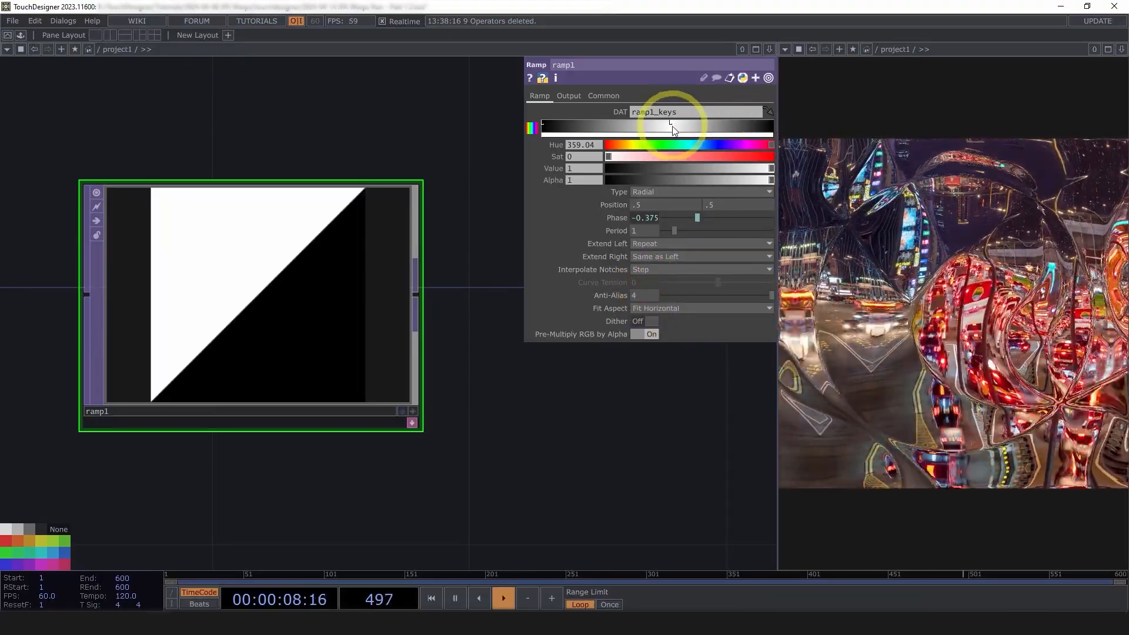
# Zoom into ramp1's viewer to inspect the diagonal edge and its RGBA channels
pyautogui.scroll(5, 110, 379)
pyautogui.scroll(4, 240, 514)
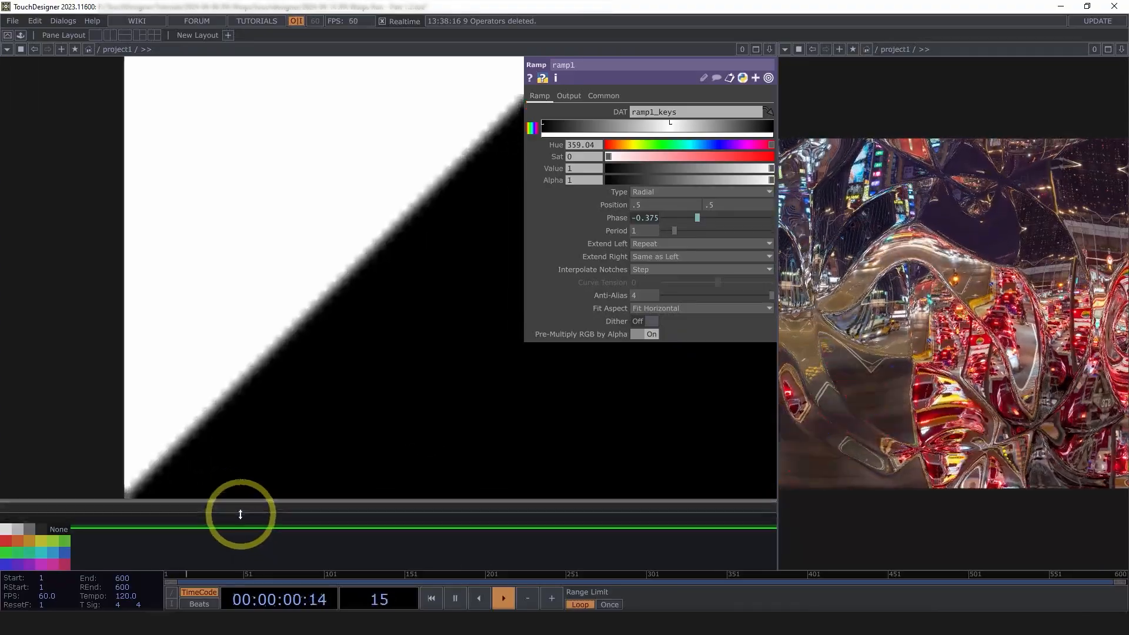
pyautogui.scroll(-5, 45, 497)
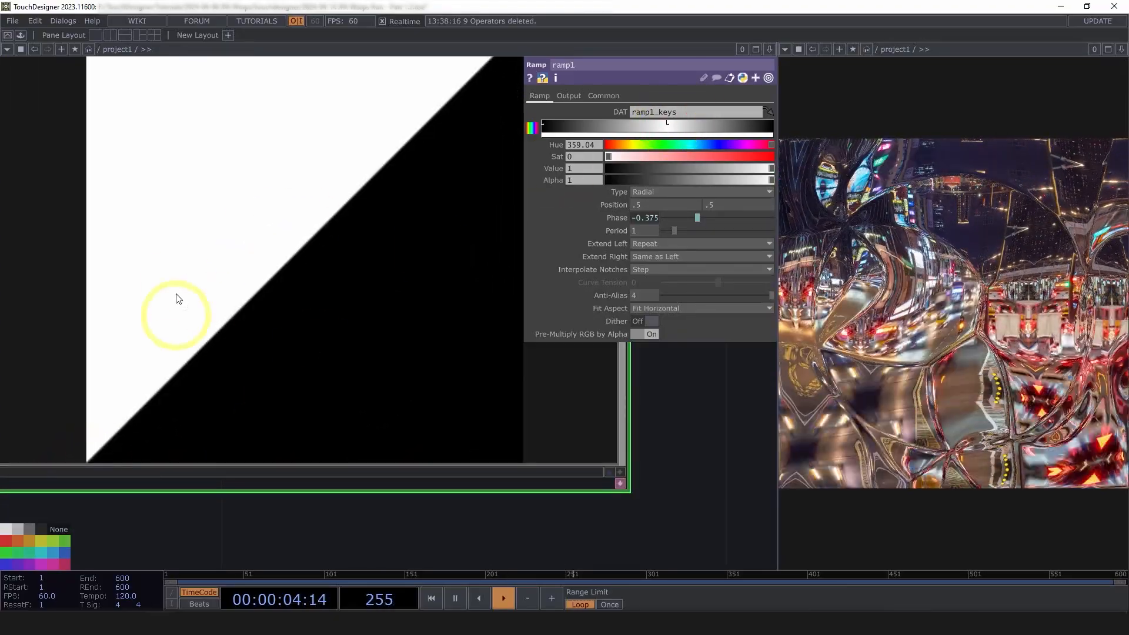
pyautogui.scroll(-5, 283, 282)
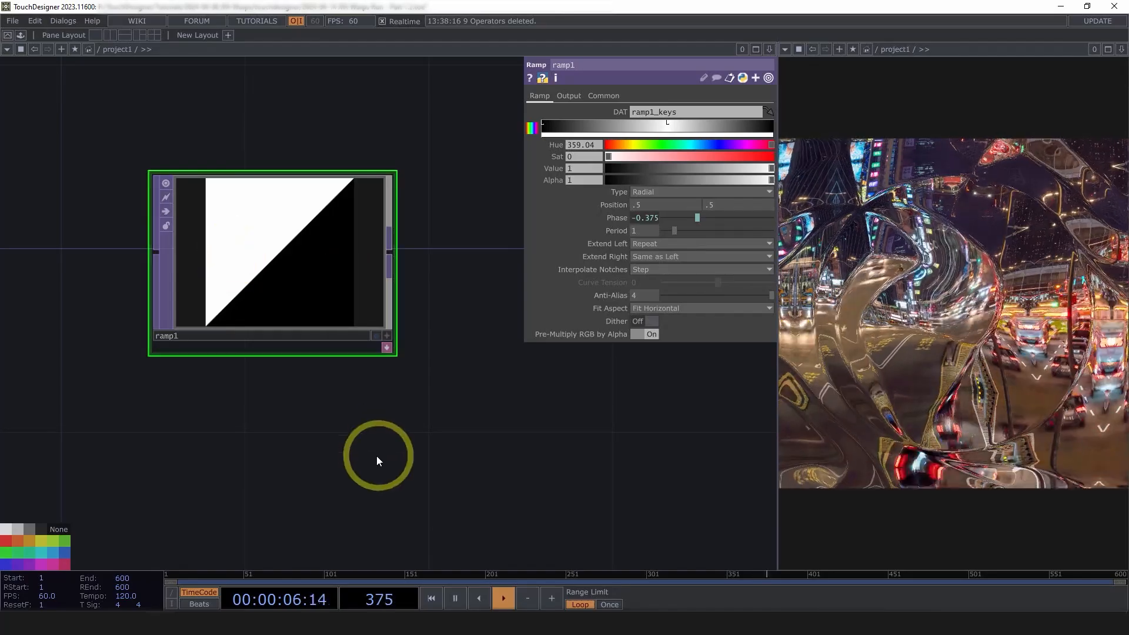
pyautogui.scroll(3, 283, 277)
pyautogui.scroll(-3, 285, 275)
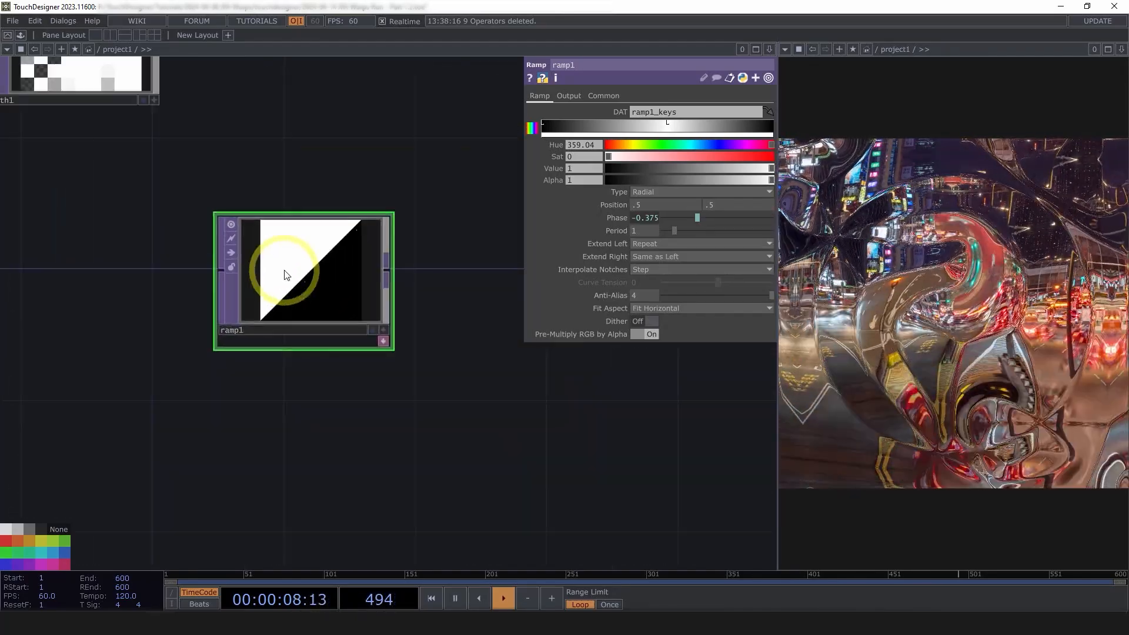
pyautogui.scroll(3, 285, 275)
pyautogui.scroll(3, 360, 312)
pyautogui.scroll(-5, 315, 260)
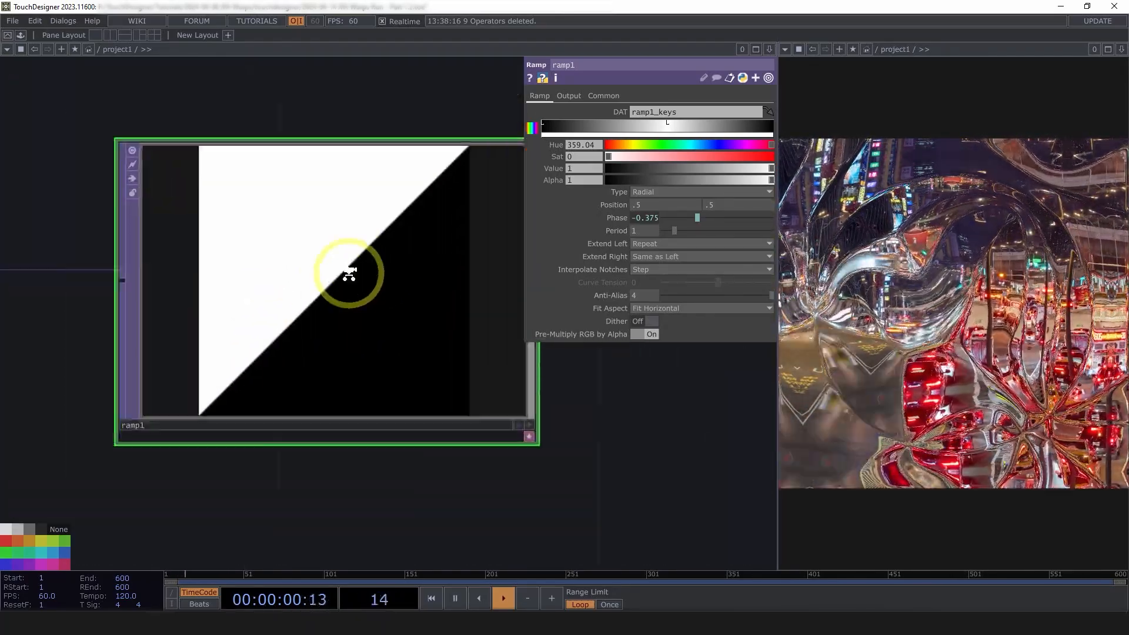
pyautogui.scroll(5, 355, 277)
pyautogui.scroll(5, 315, 301)
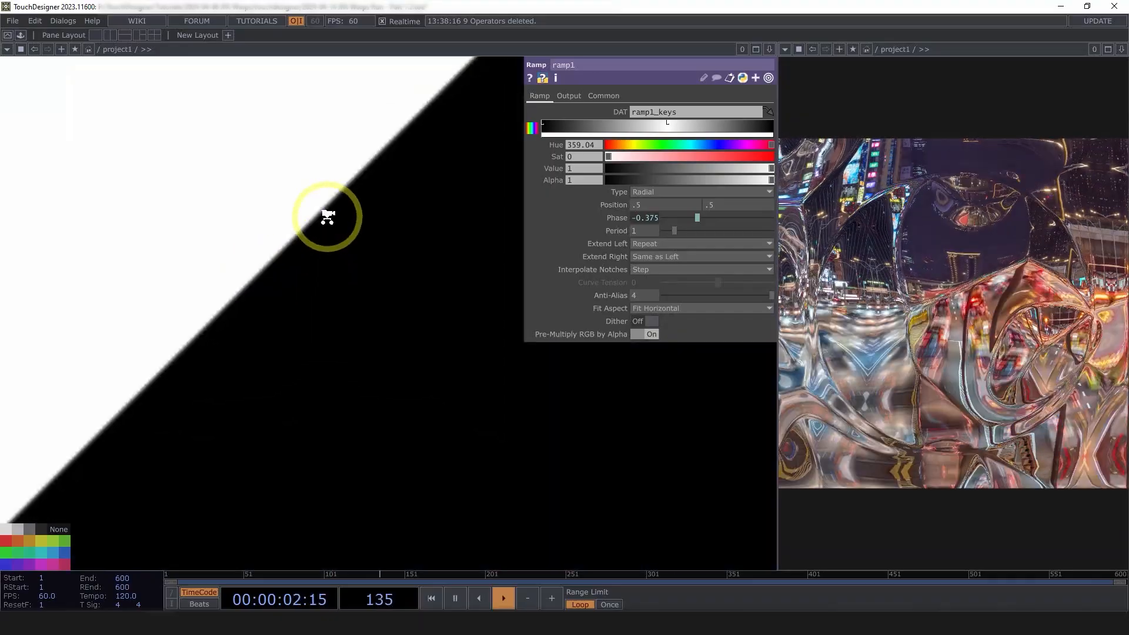
pyautogui.press('a')
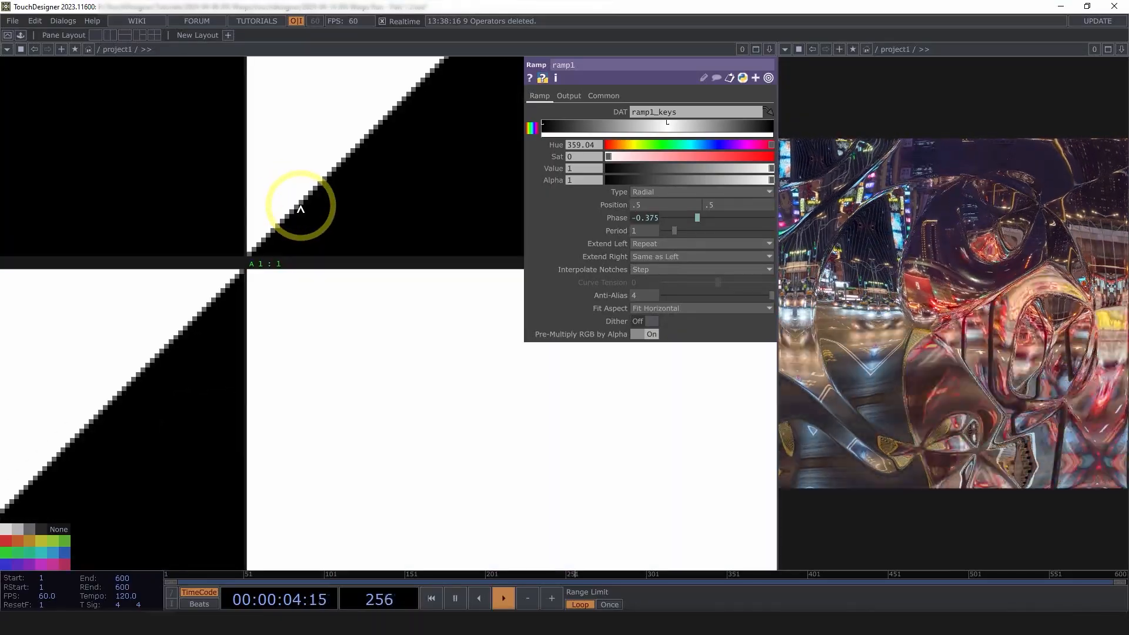
pyautogui.scroll(-5, 319, 308)
pyautogui.scroll(-3, 229, 430)
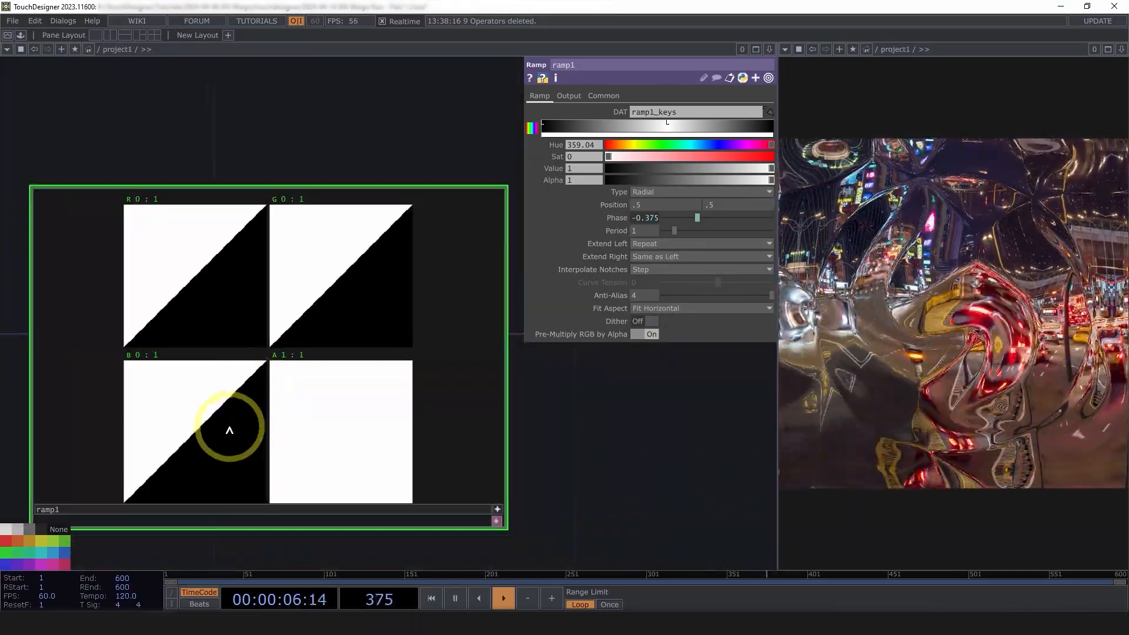
pyautogui.scroll(8, 282, 298)
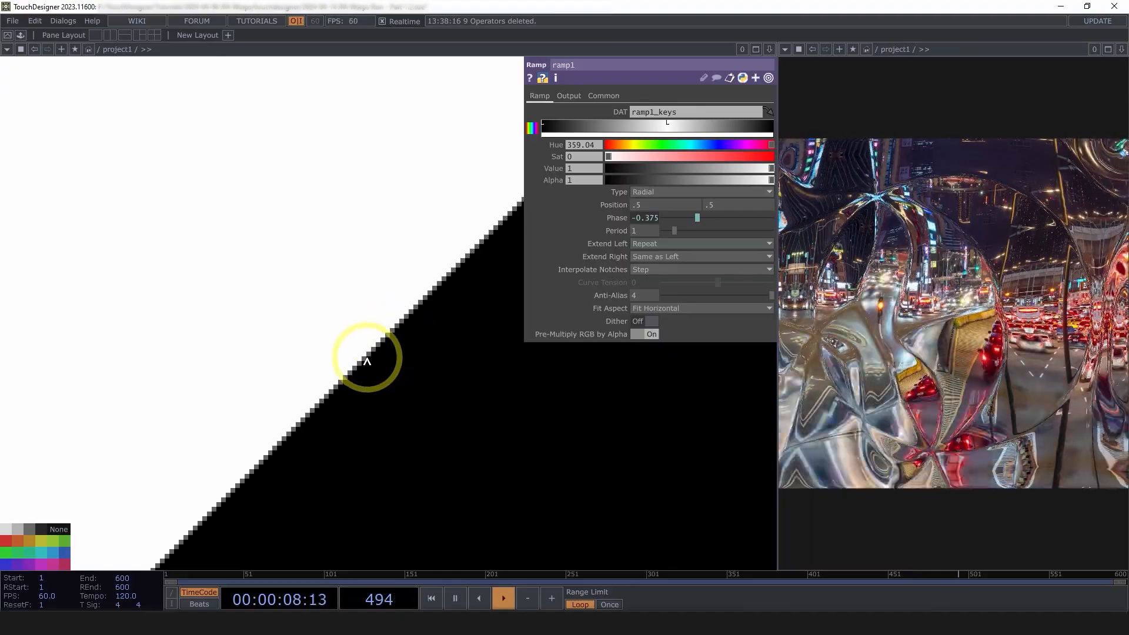
pyautogui.scroll(-8, 297, 323)
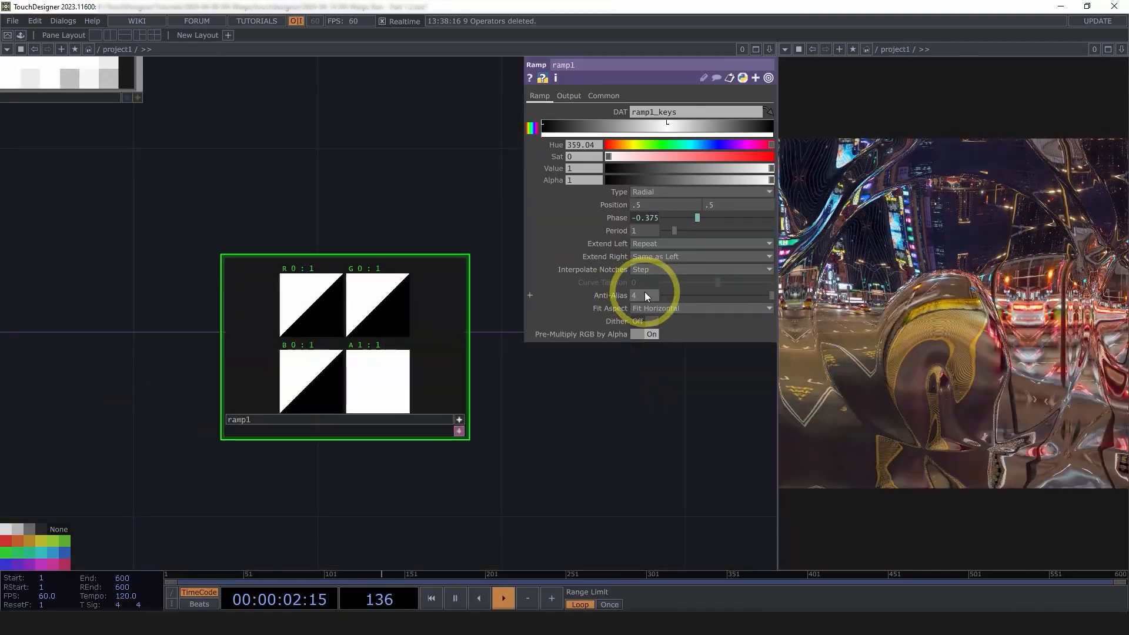
# Set ramp1's Anti-Alias to 1 for a hard, stair-stepped edge
pyautogui.click(644, 294)
pyautogui.write('1')
pyautogui.click(574, 385)
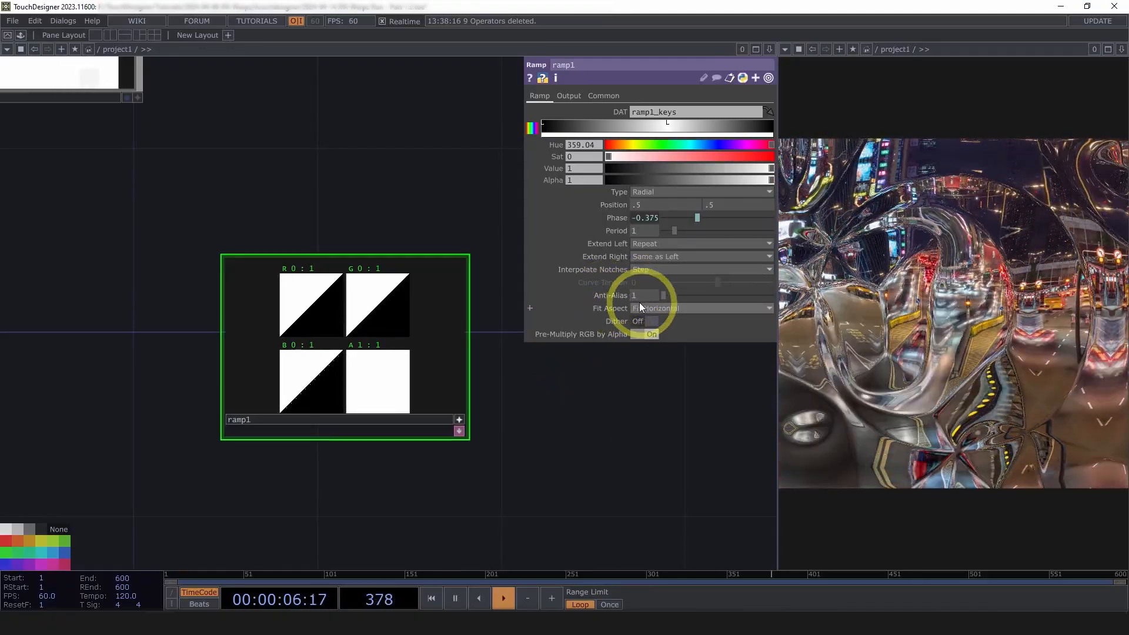
pyautogui.scroll(10, 347, 303)
pyautogui.scroll(5, 468, 366)
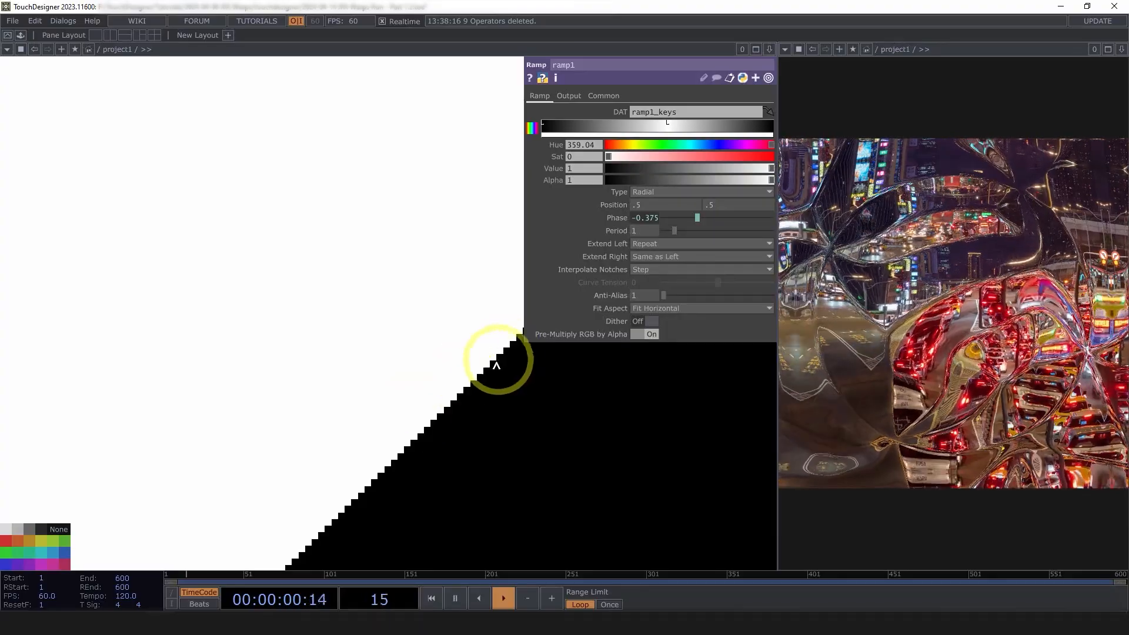
pyautogui.scroll(-10, 459, 378)
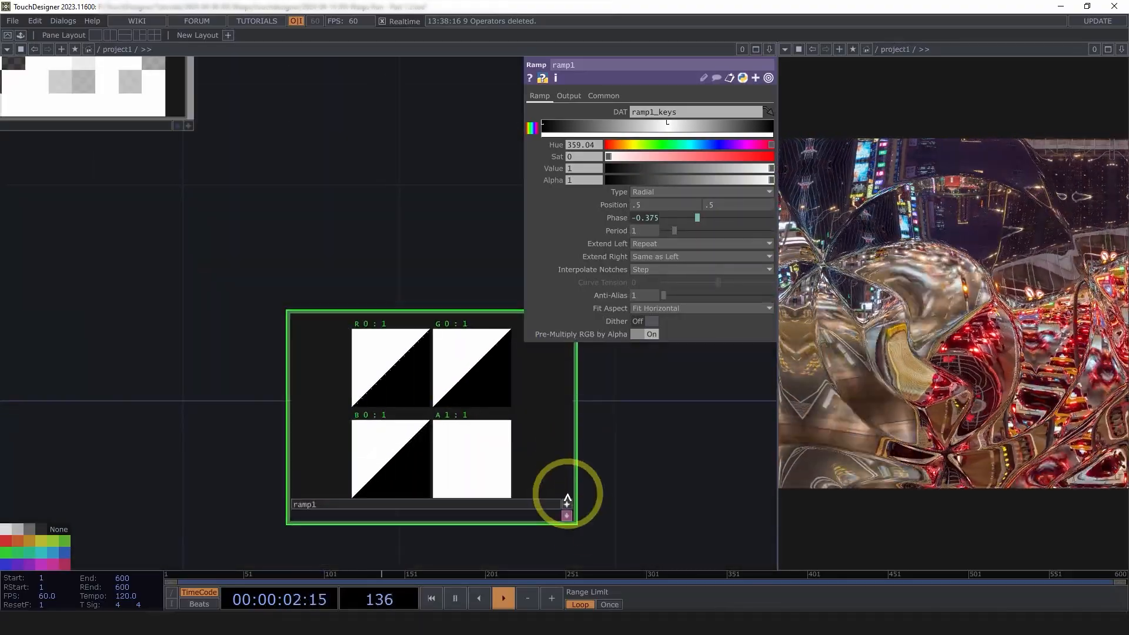
pyautogui.scroll(-6, 588, 485)
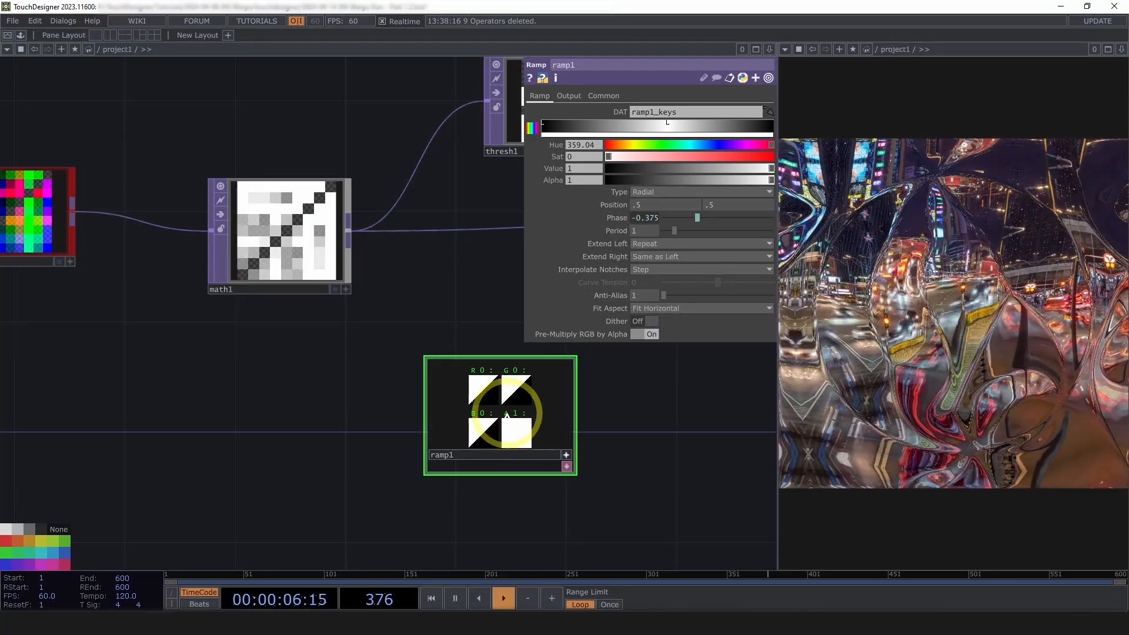
# Wire math1 into ramp1 and set Combine with Input to Set Resolution Only
pyautogui.press('n')
pyautogui.click(567, 455)
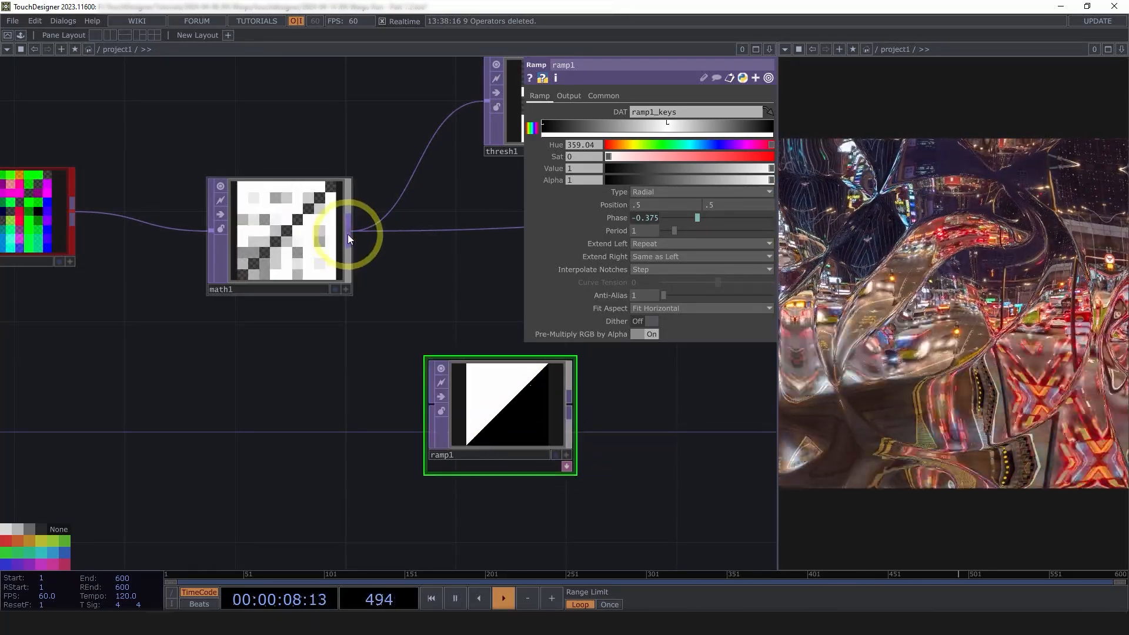
pyautogui.moveTo(347, 234); pyautogui.dragTo(428, 414)
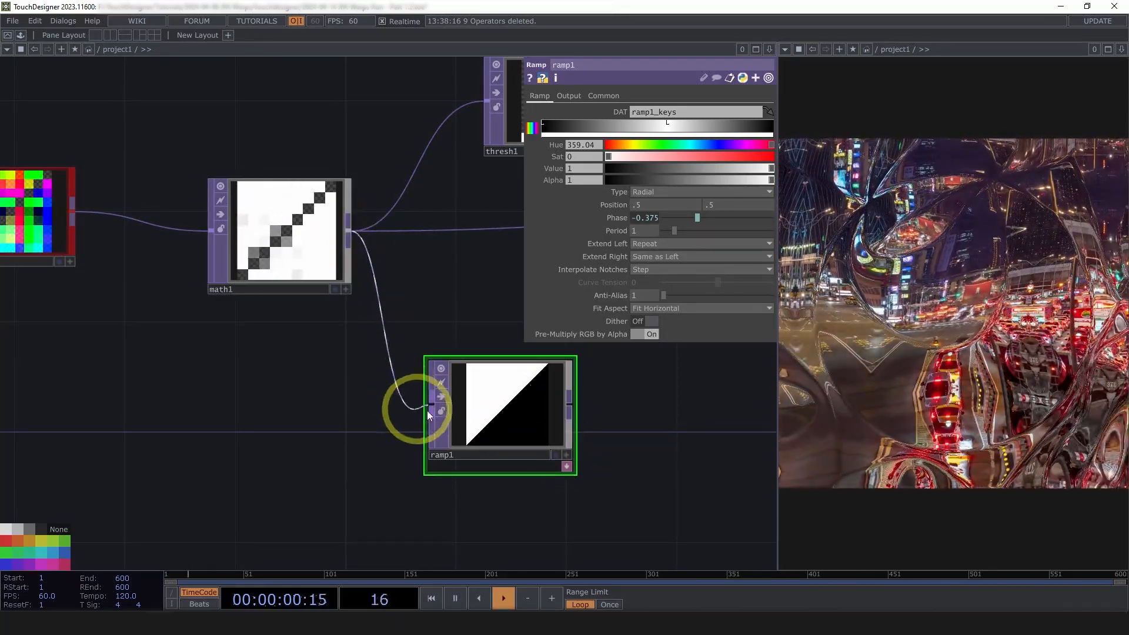
pyautogui.click(568, 96)
pyautogui.click(654, 112)
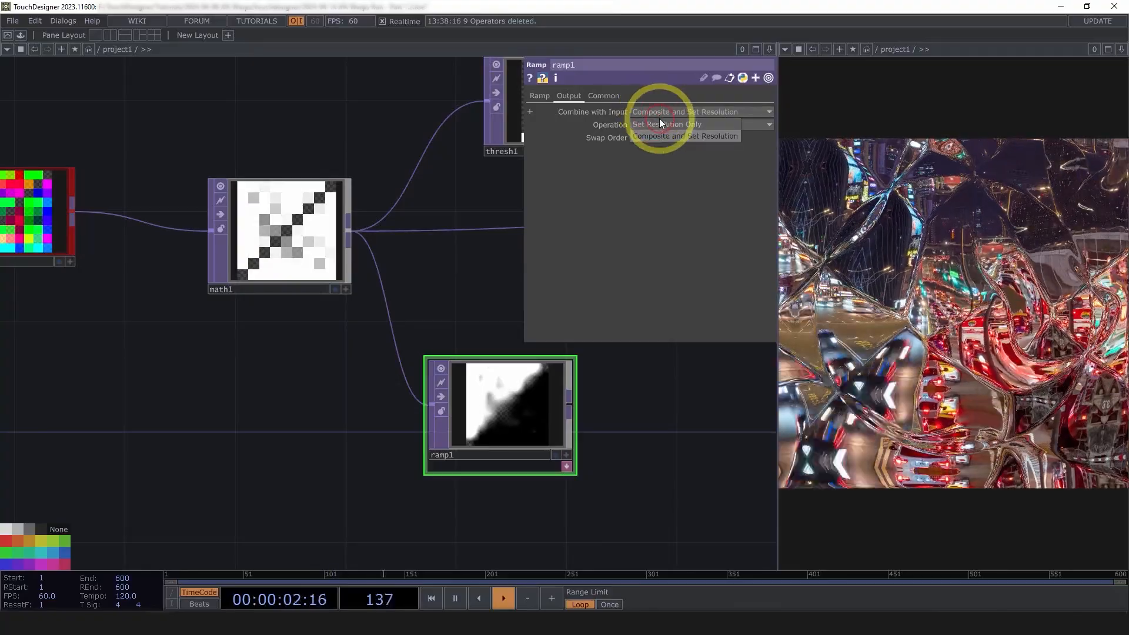
pyautogui.click(663, 124)
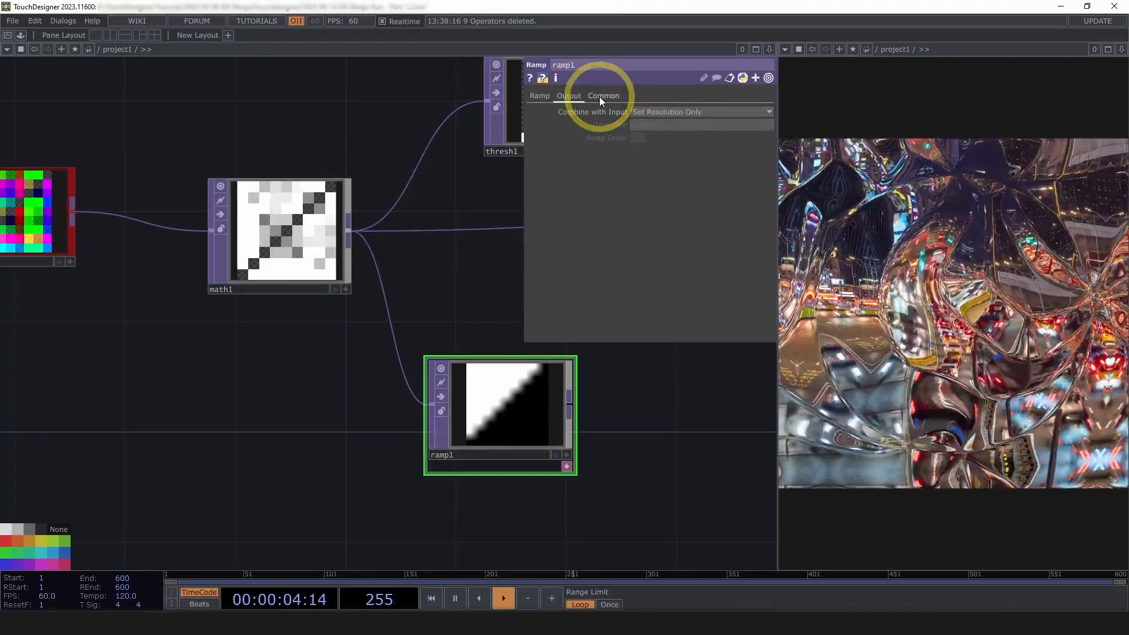
# Set ramp1's Viewer Smoothness to Nearest Pixel
pyautogui.click(603, 97)
pyautogui.click(675, 201)
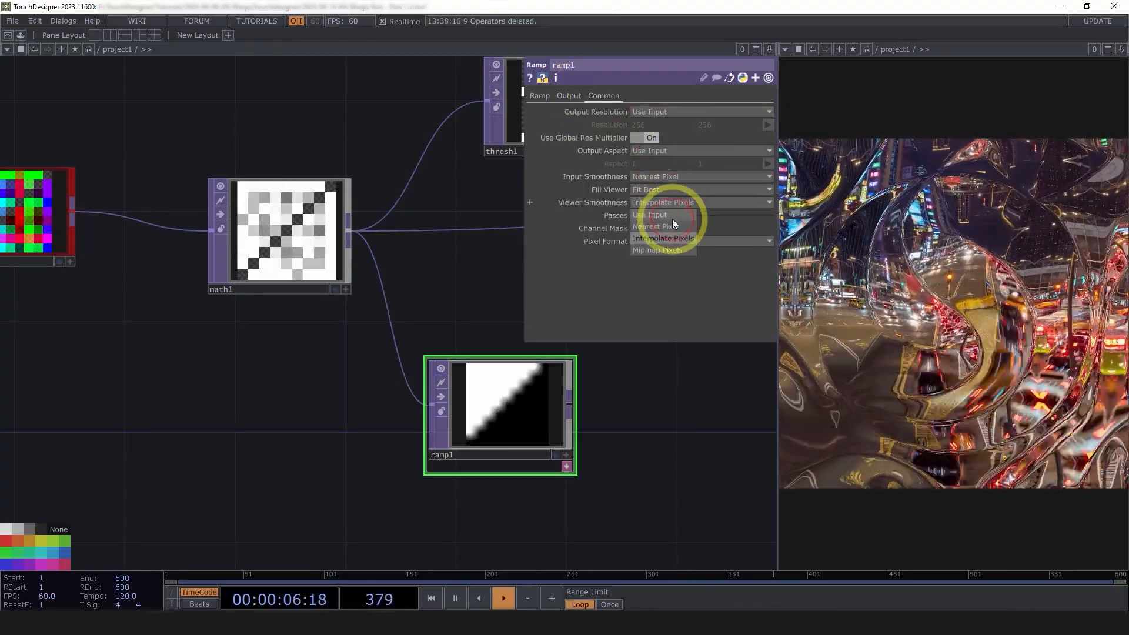
pyautogui.click(672, 226)
pyautogui.scroll(5, 622, 444)
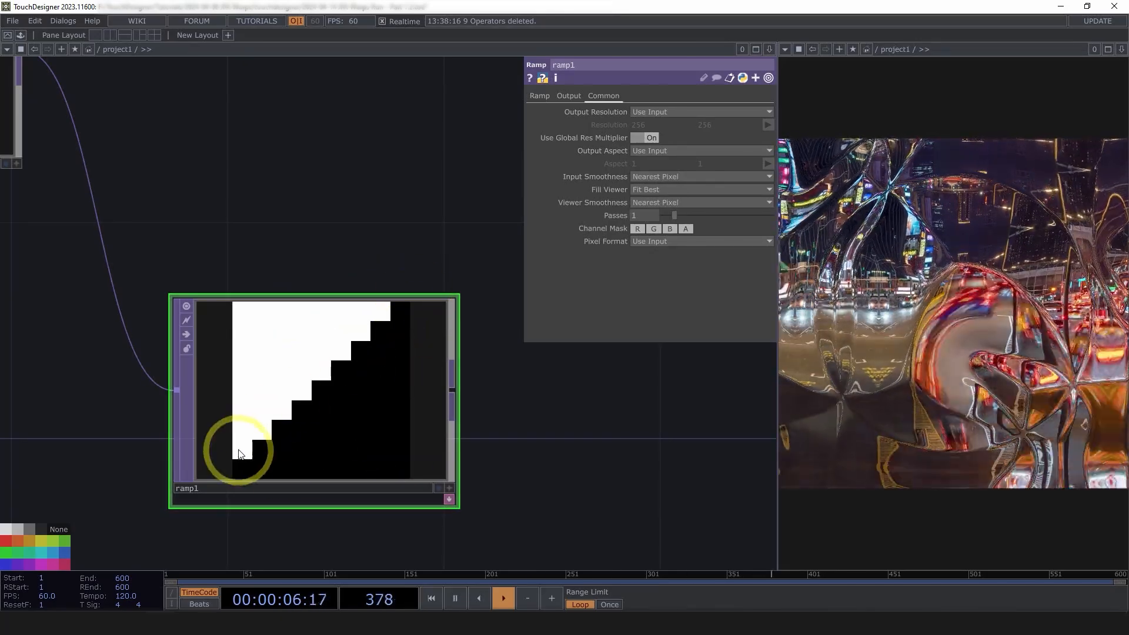
# Connect ramp1's output into comp1
pyautogui.scroll(-5, 525, 481)
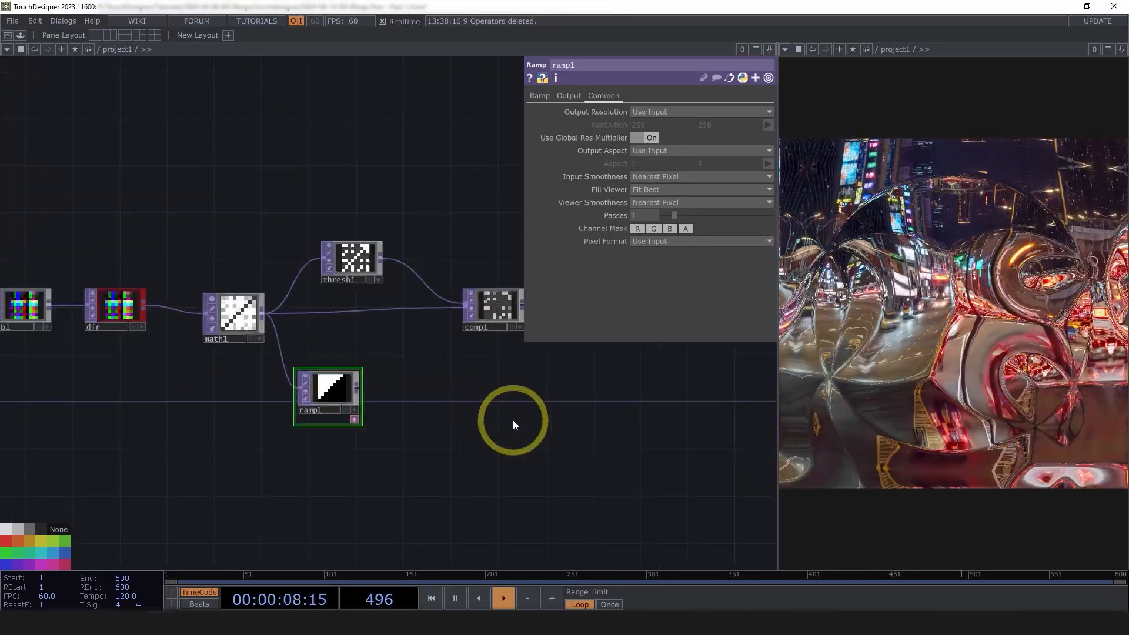
pyautogui.scroll(3, 482, 393)
pyautogui.moveTo(244, 412); pyautogui.dragTo(443, 303)
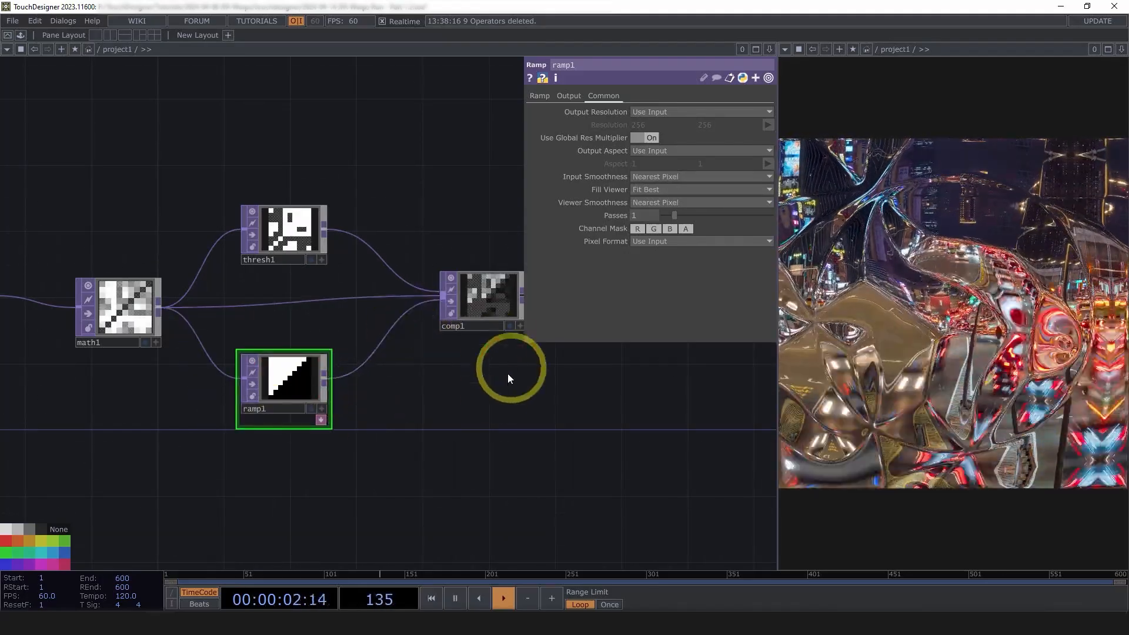
pyautogui.scroll(5, 486, 283)
pyautogui.moveTo(458, 454); pyautogui.dragTo(385, 448)
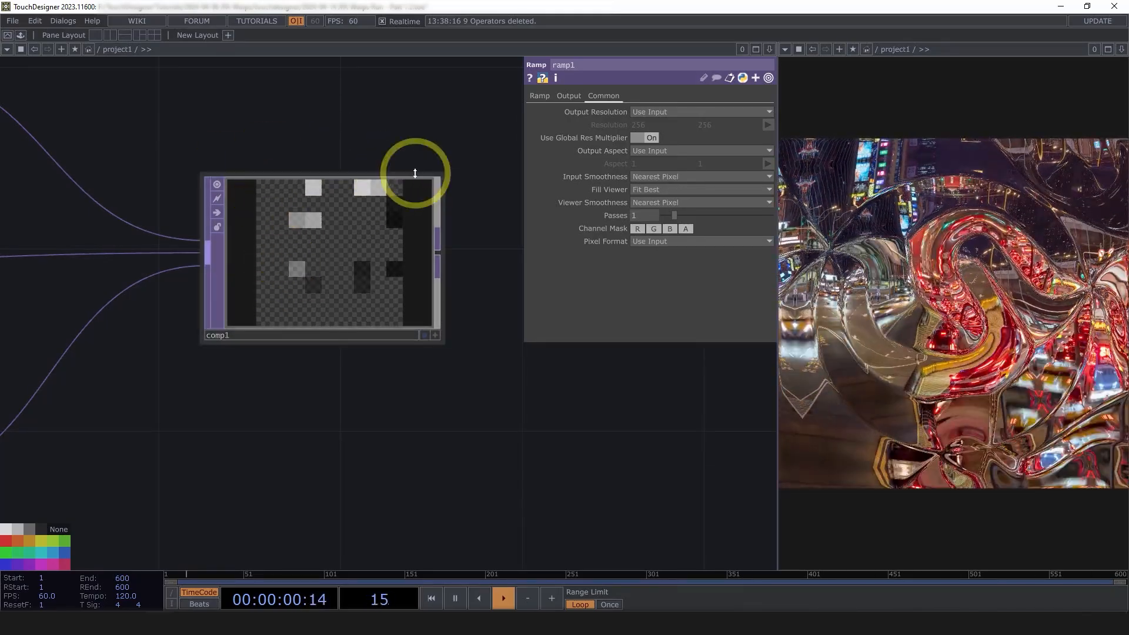
pyautogui.moveTo(435, 412); pyautogui.dragTo(509, 405)
pyautogui.scroll(-4, 509, 405)
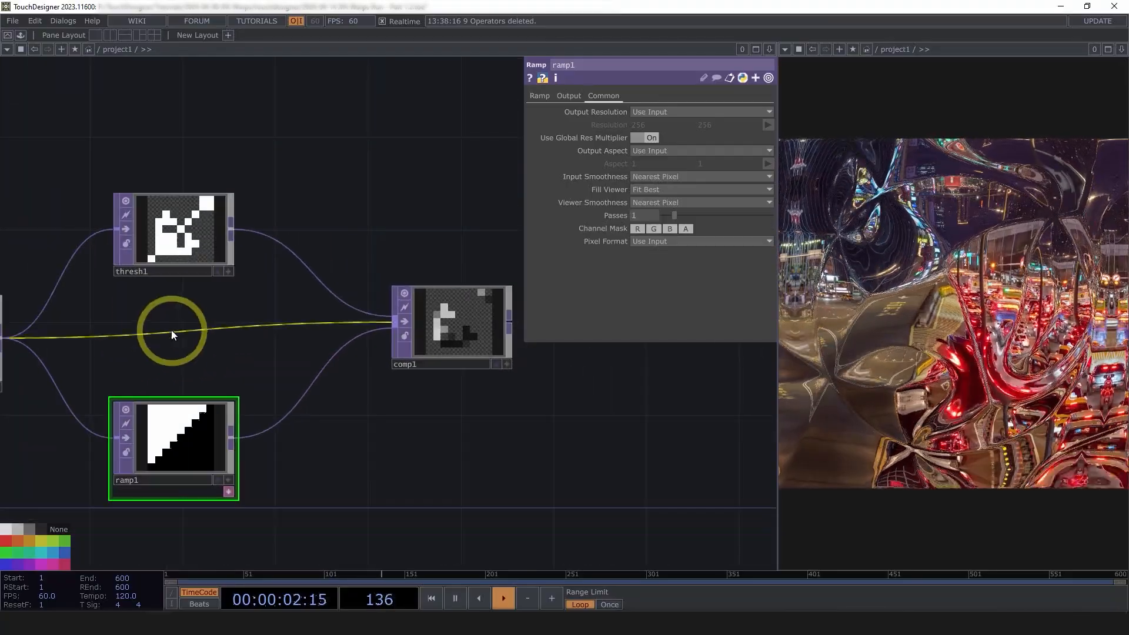
pyautogui.moveTo(177, 306); pyautogui.dragTo(241, 307)
pyautogui.click(243, 239)
pyautogui.moveTo(612, 473); pyautogui.dragTo(365, 466)
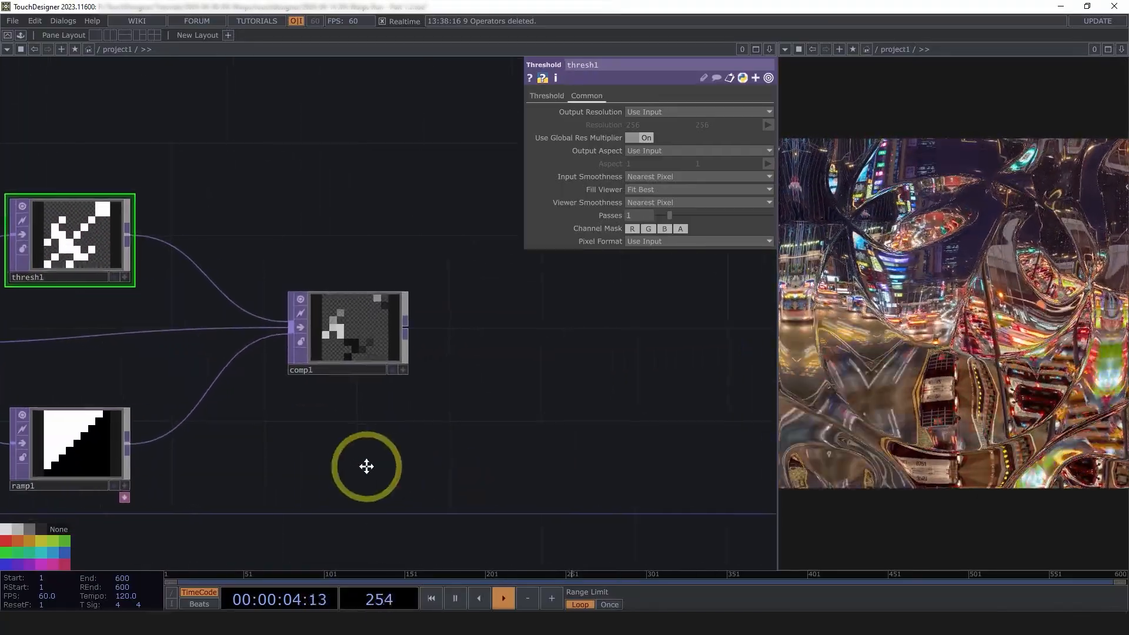
pyautogui.scroll(-3, 375, 451)
# Add a Null after comp1 and rename it length
pyautogui.rightClick(351, 387)
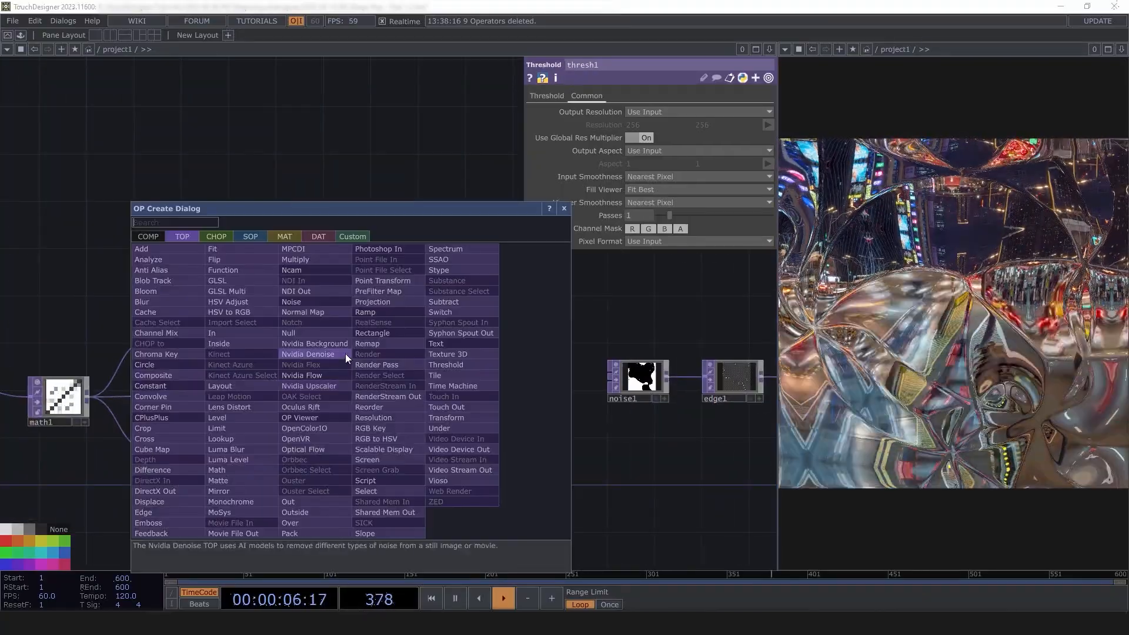
pyautogui.click(345, 354)
pyautogui.click(421, 407)
pyautogui.click(422, 410)
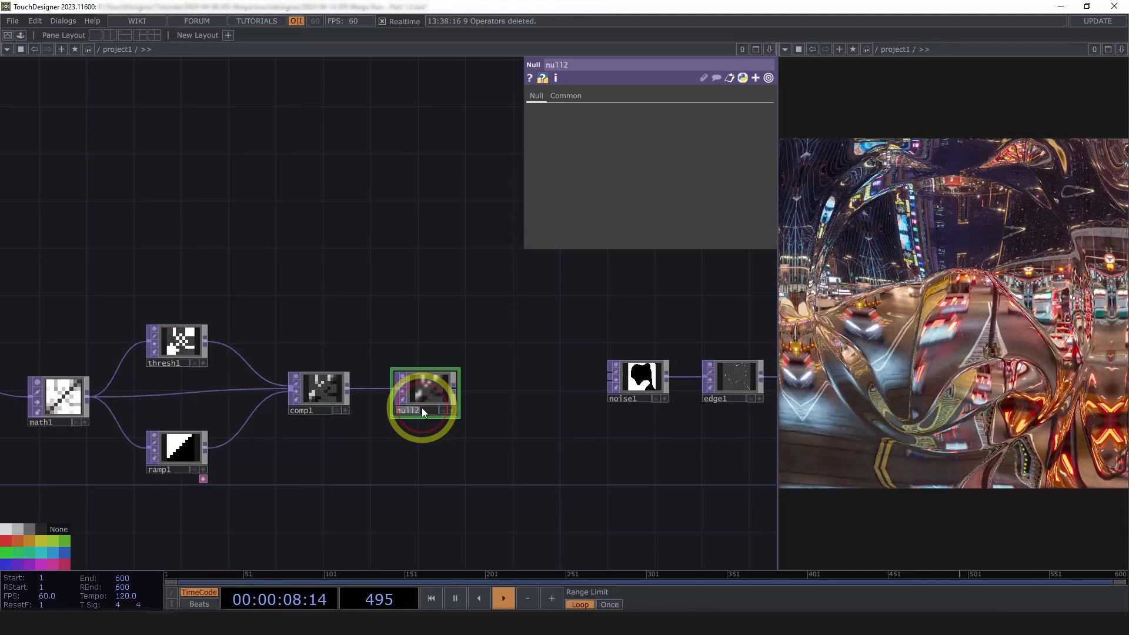
pyautogui.write('leng')
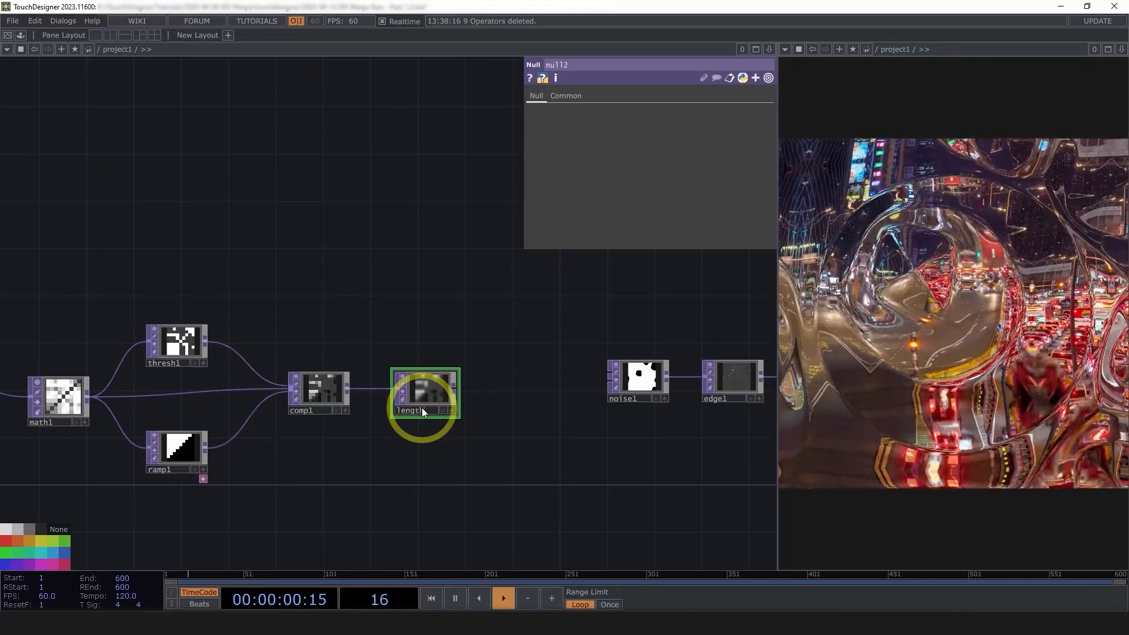
pyautogui.write('th')
pyautogui.press('Return')
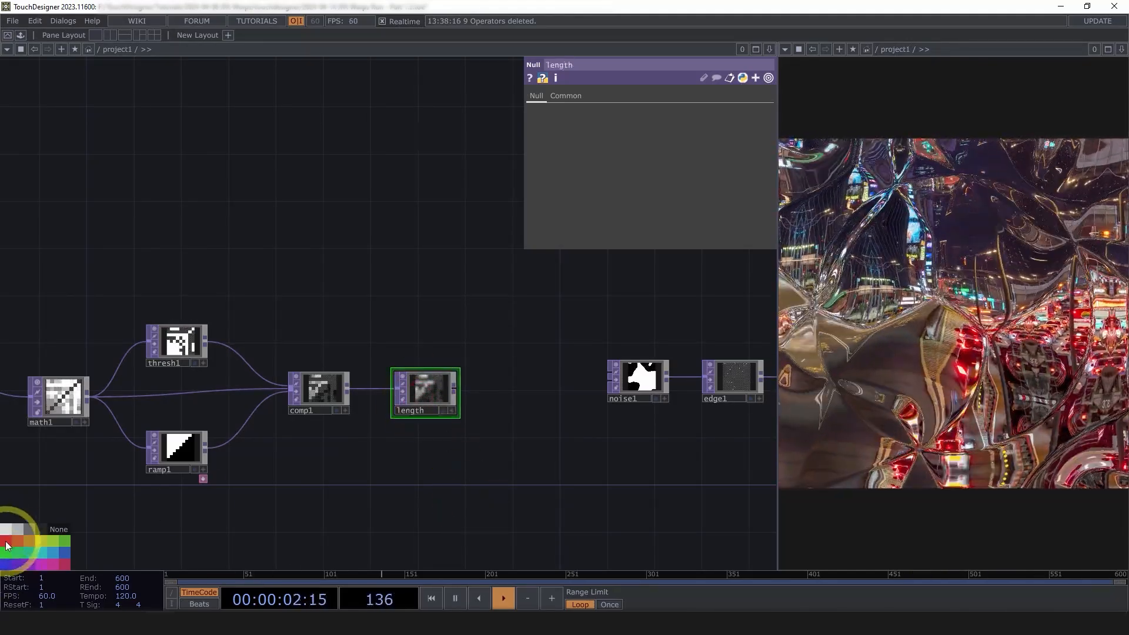
# Move the chain from noise2 through length further left in the network
pyautogui.scroll(-5, 434, 474)
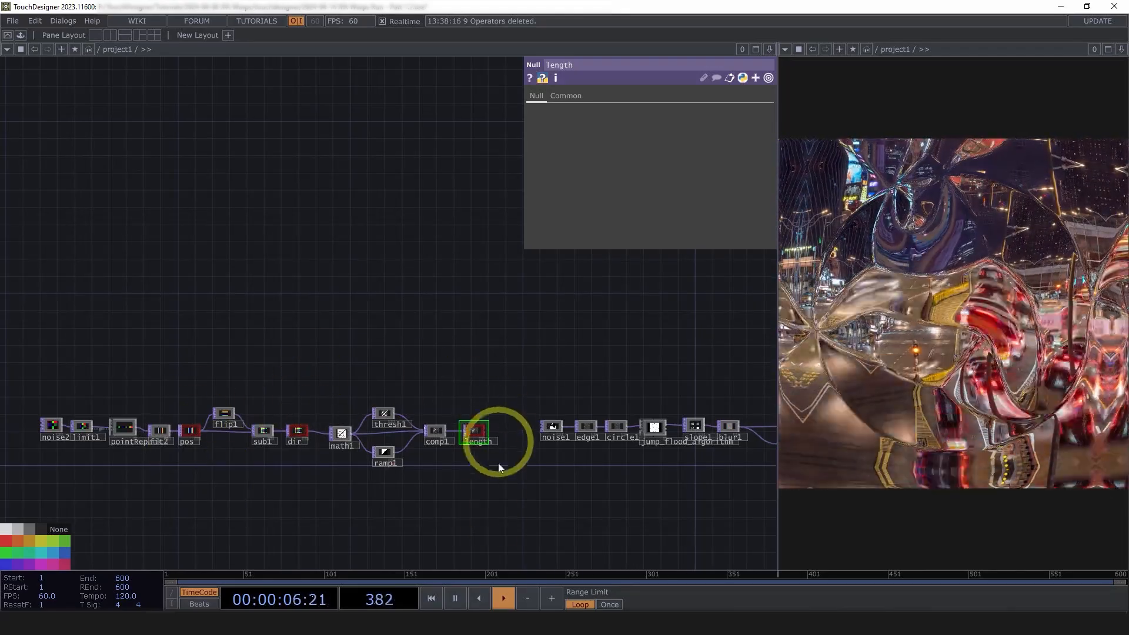
pyautogui.moveTo(477, 509); pyautogui.dragTo(12, 343, button='right')
pyautogui.moveTo(473, 433); pyautogui.dragTo(357, 428)
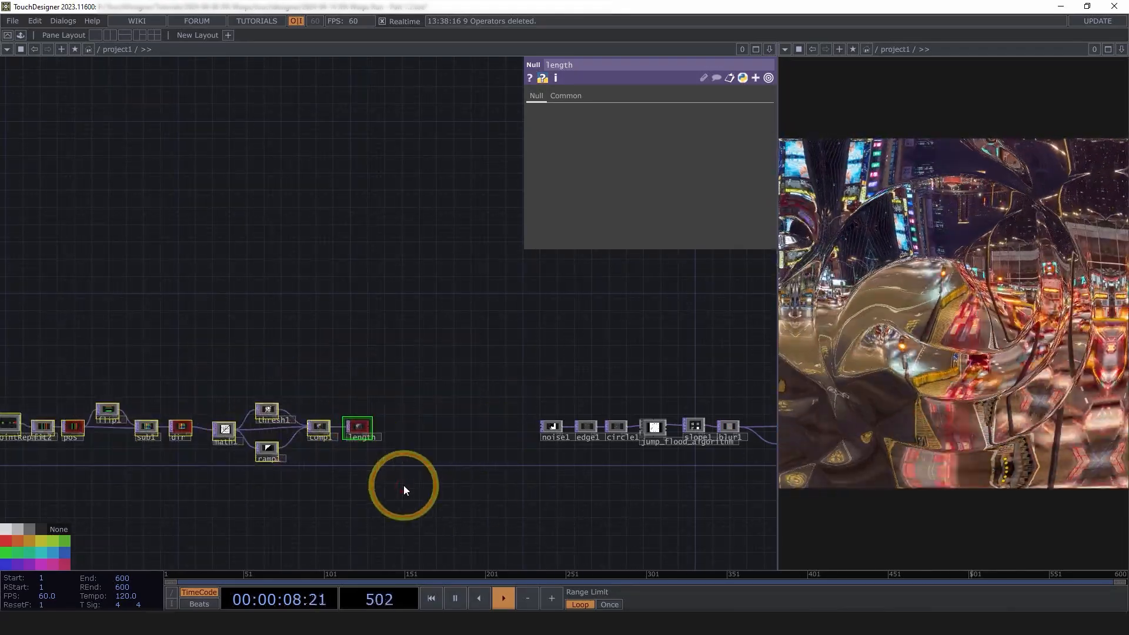
pyautogui.moveTo(403, 490); pyautogui.dragTo(484, 479)
pyautogui.scroll(-3, 575, 441)
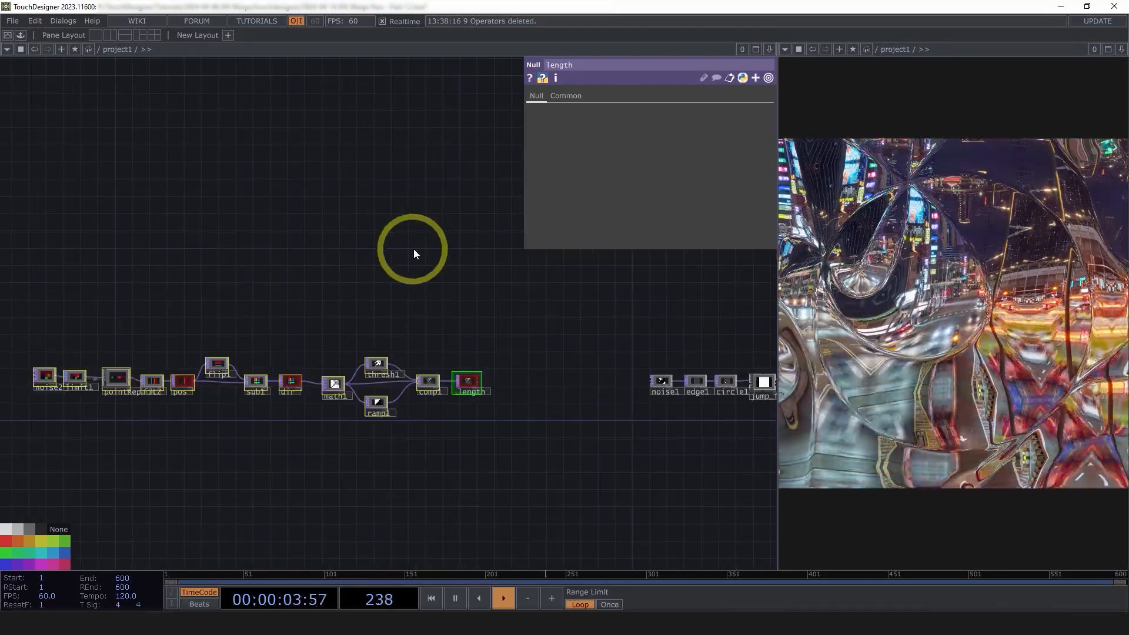
pyautogui.moveTo(469, 333); pyautogui.dragTo(464, 395)
pyautogui.moveTo(500, 505); pyautogui.dragTo(17, 356, button='right')
pyautogui.moveTo(454, 446); pyautogui.dragTo(364, 450)
pyautogui.moveTo(356, 365); pyautogui.dragTo(396, 355)
pyautogui.scroll(3, 396, 355)
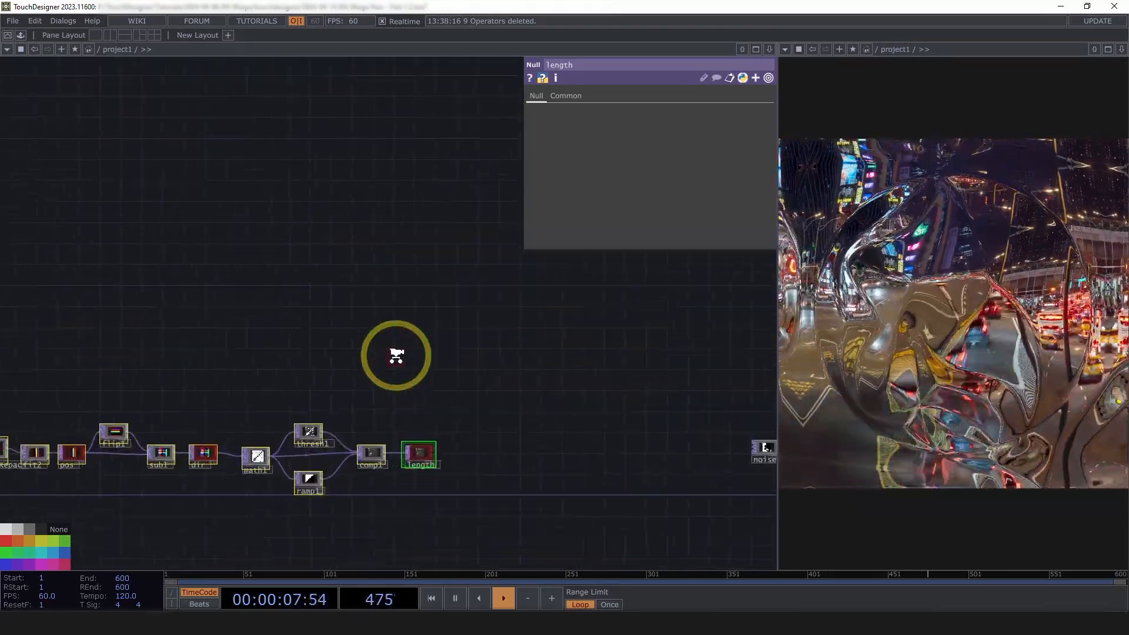
pyautogui.press('Tab')
# Add a Line SOP, line1, above the chain and inspect it in its viewer
pyautogui.click(219, 93)
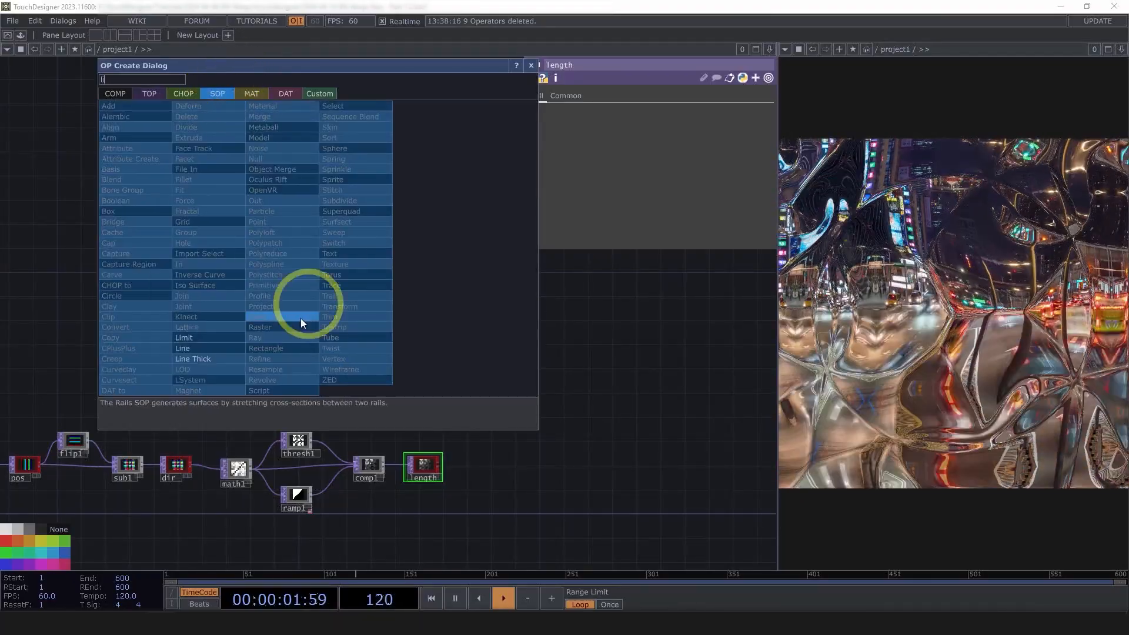
pyautogui.click(225, 344)
pyautogui.click(273, 340)
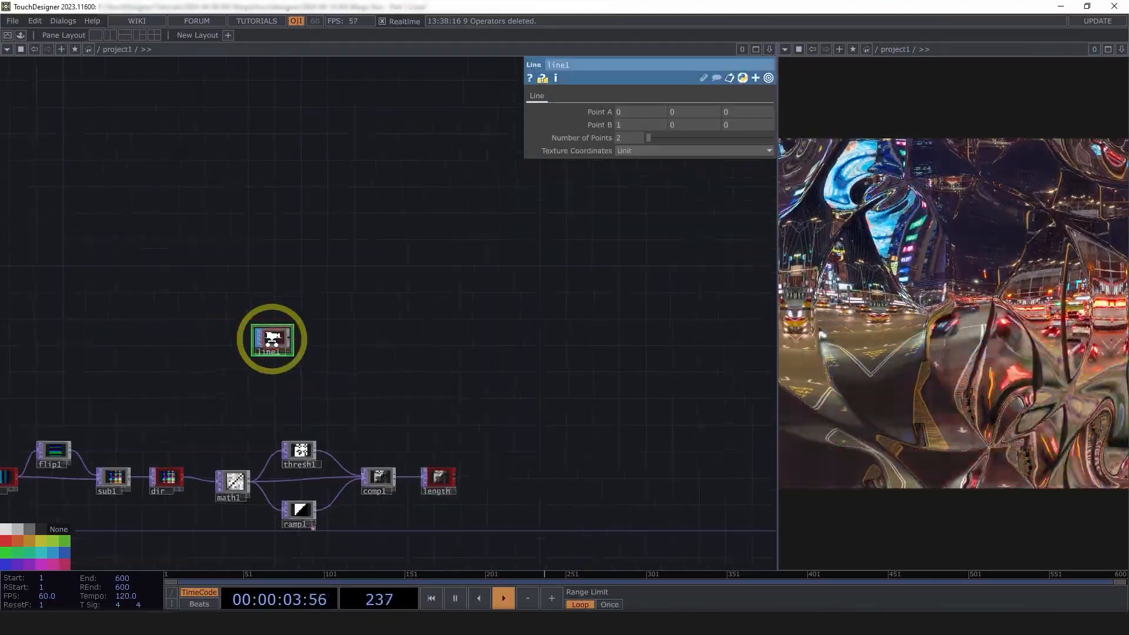
pyautogui.scroll(3, 272, 340)
pyautogui.scroll(5, 253, 359)
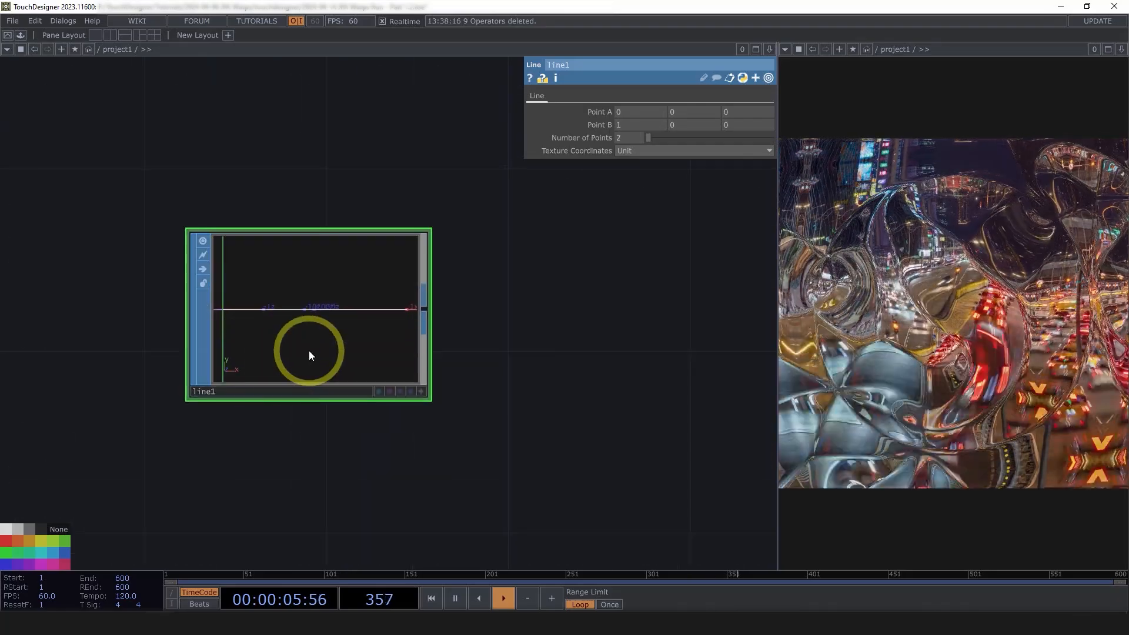
pyautogui.press('a')
pyautogui.moveTo(309, 350); pyautogui.dragTo(360, 349)
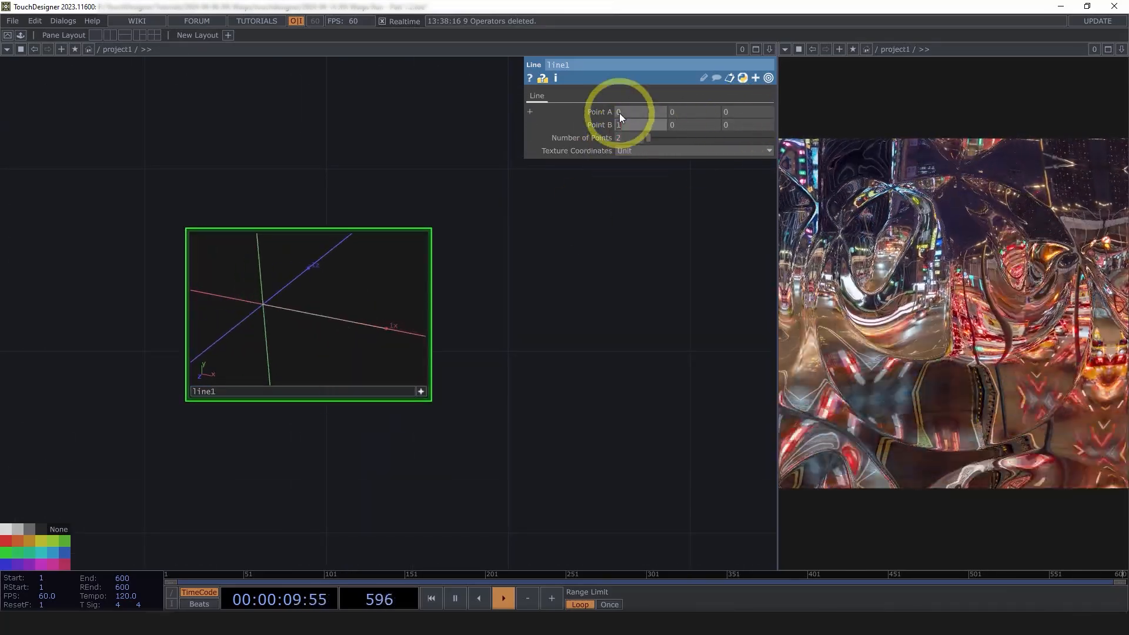
# Set line1's Point B to 0, 0, 1 so the line runs along the z-axis
pyautogui.click(629, 126)
pyautogui.write('0')
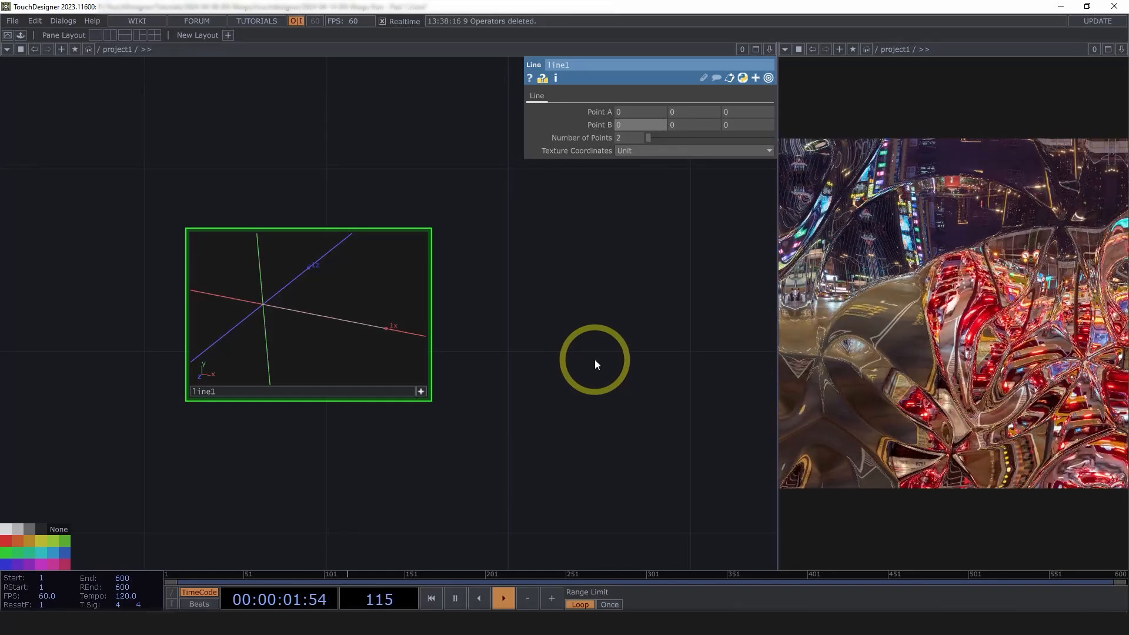
pyautogui.click(724, 112)
pyautogui.write('1')
pyautogui.press('Return')
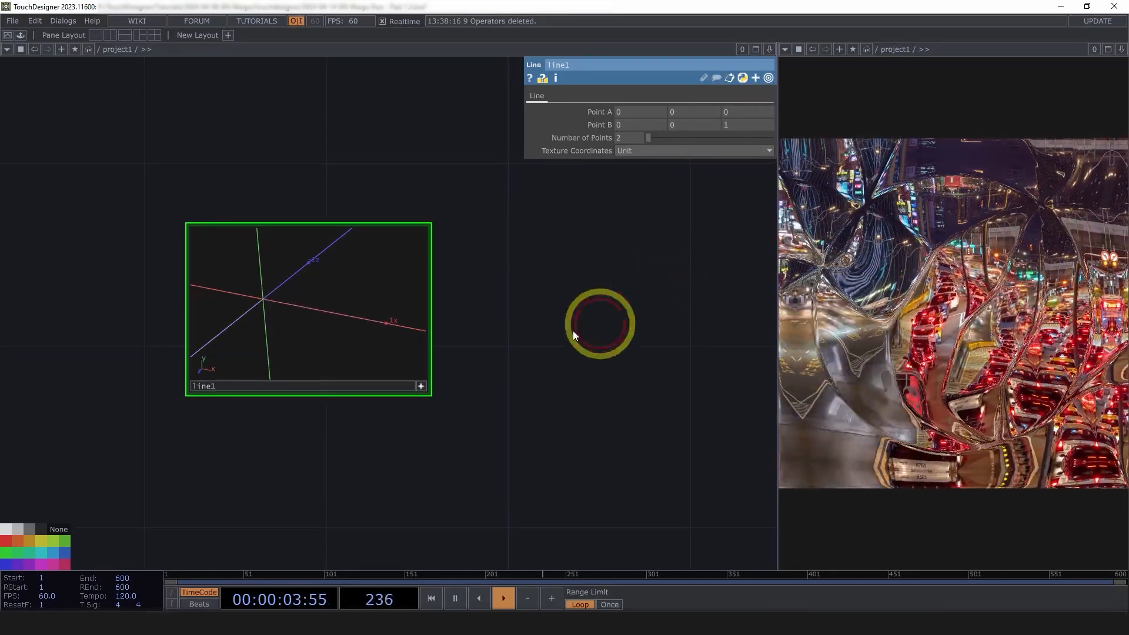
pyautogui.press('a')
pyautogui.moveTo(281, 315); pyautogui.dragTo(412, 380)
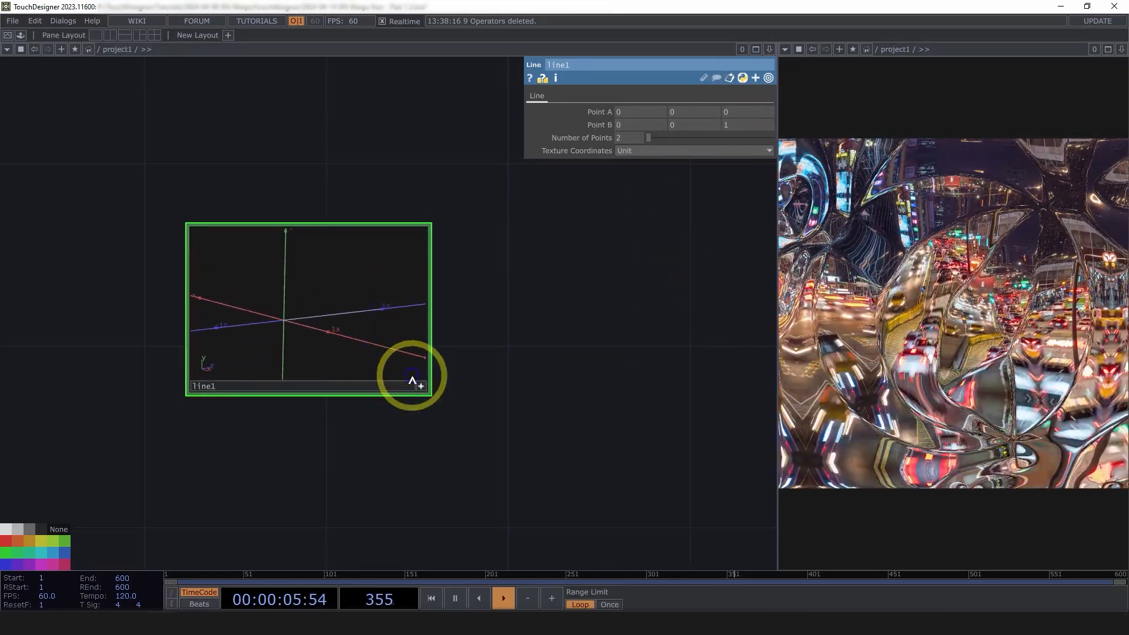
pyautogui.moveTo(467, 406); pyautogui.dragTo(424, 389)
pyautogui.scroll(-5, 425, 389)
pyautogui.click(397, 381)
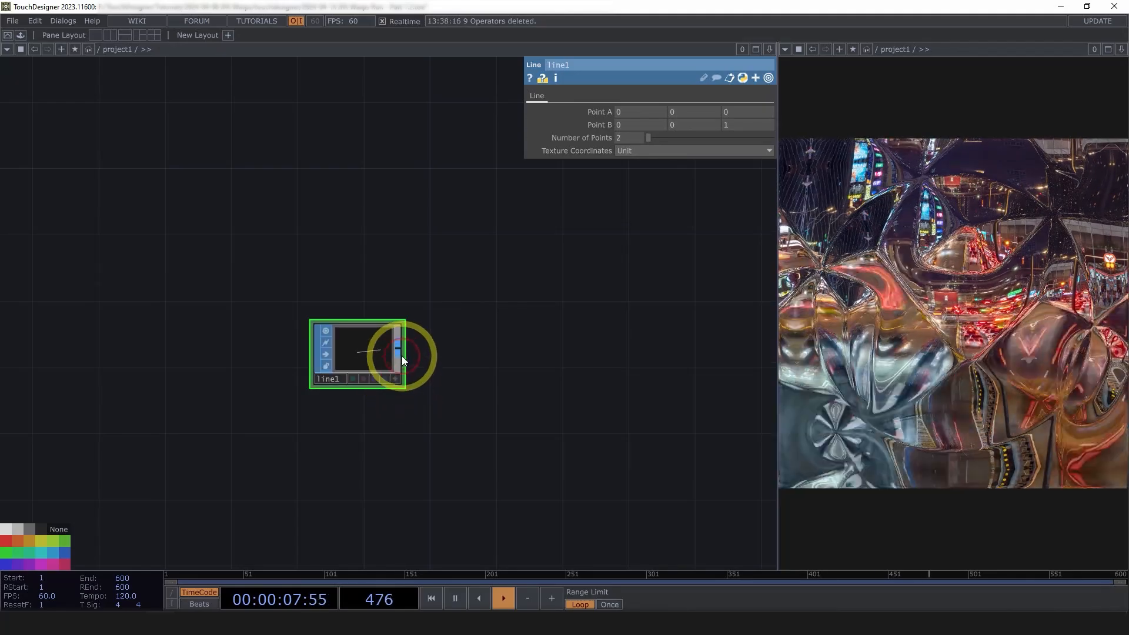
pyautogui.click(400, 354)
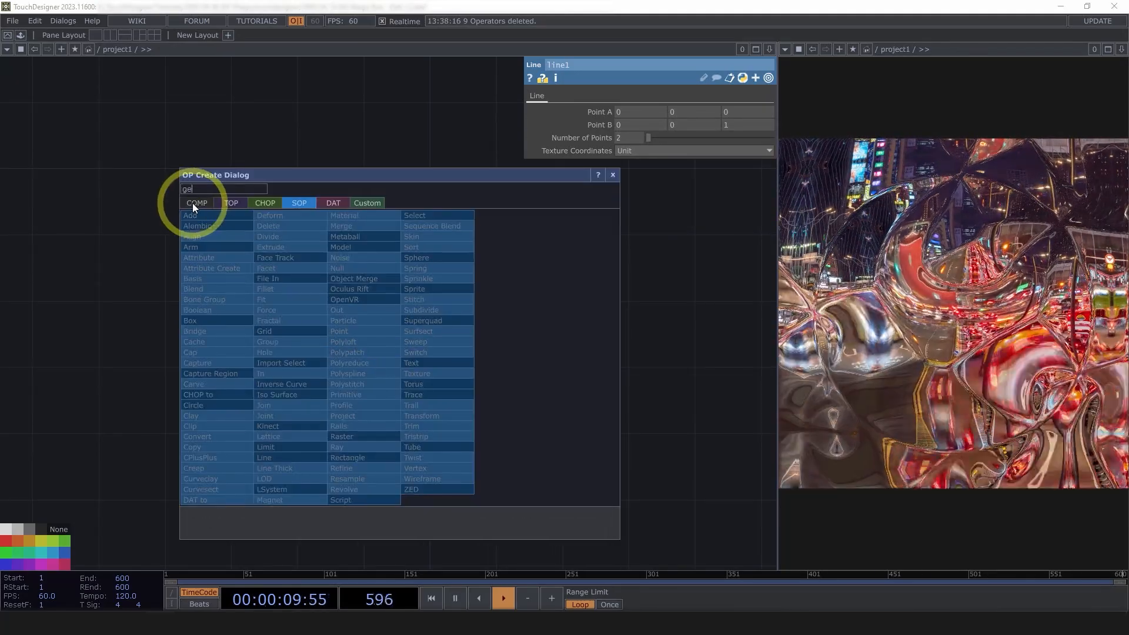
# Add a Geometry COMP, geo1, connected after line1
pyautogui.click(191, 203)
pyautogui.write('ge')
pyautogui.click(221, 302)
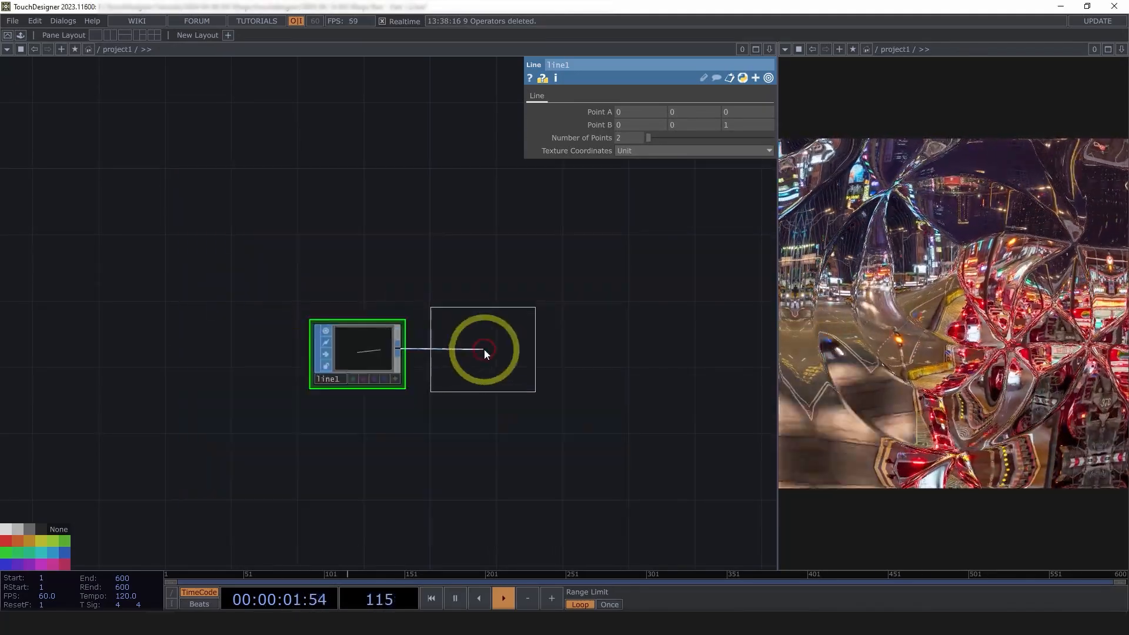
pyautogui.click(485, 349)
pyautogui.moveTo(458, 412); pyautogui.dragTo(310, 398)
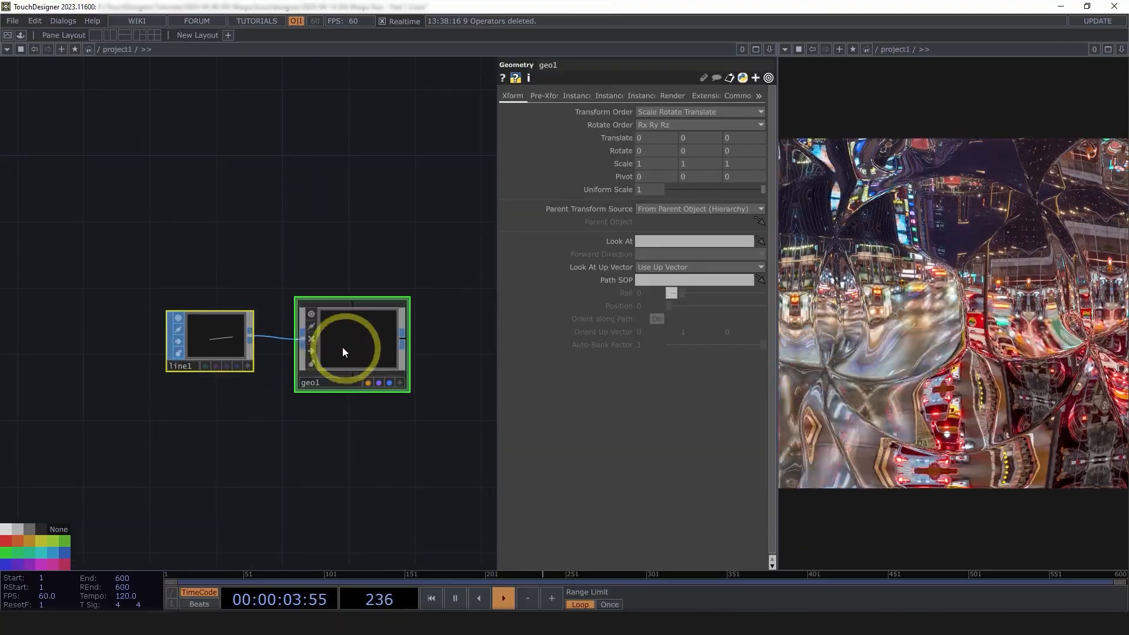
pyautogui.click(318, 316)
pyautogui.scroll(-5, 368, 333)
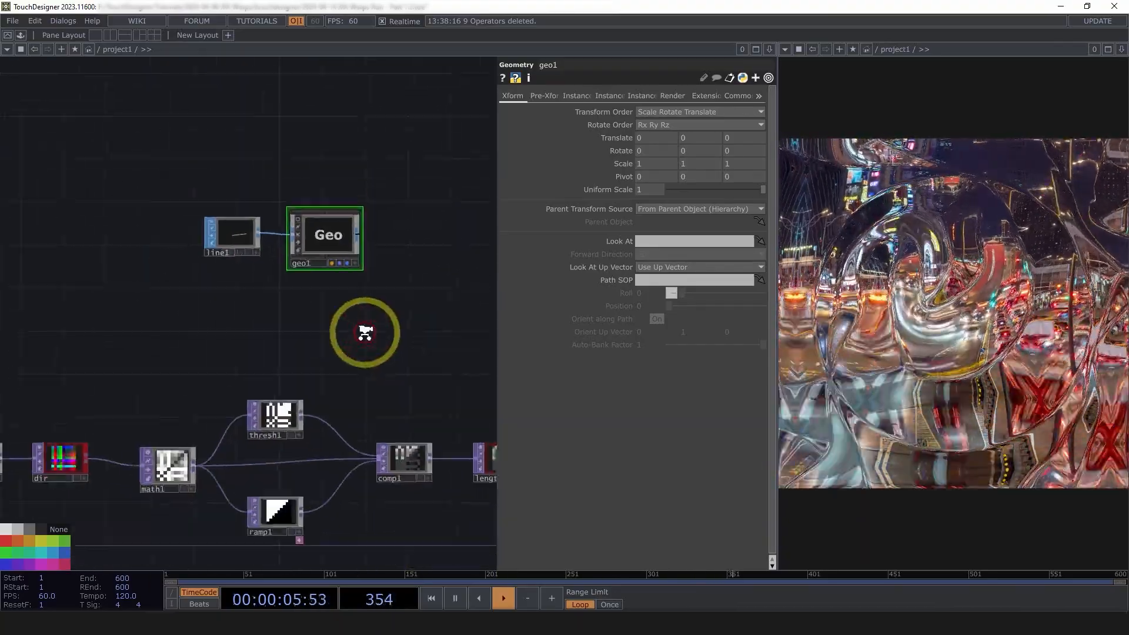
# Turn on geo1 instancing with Translate OP pos and Translate X/Y/Z set to r, g, b
pyautogui.click(580, 96)
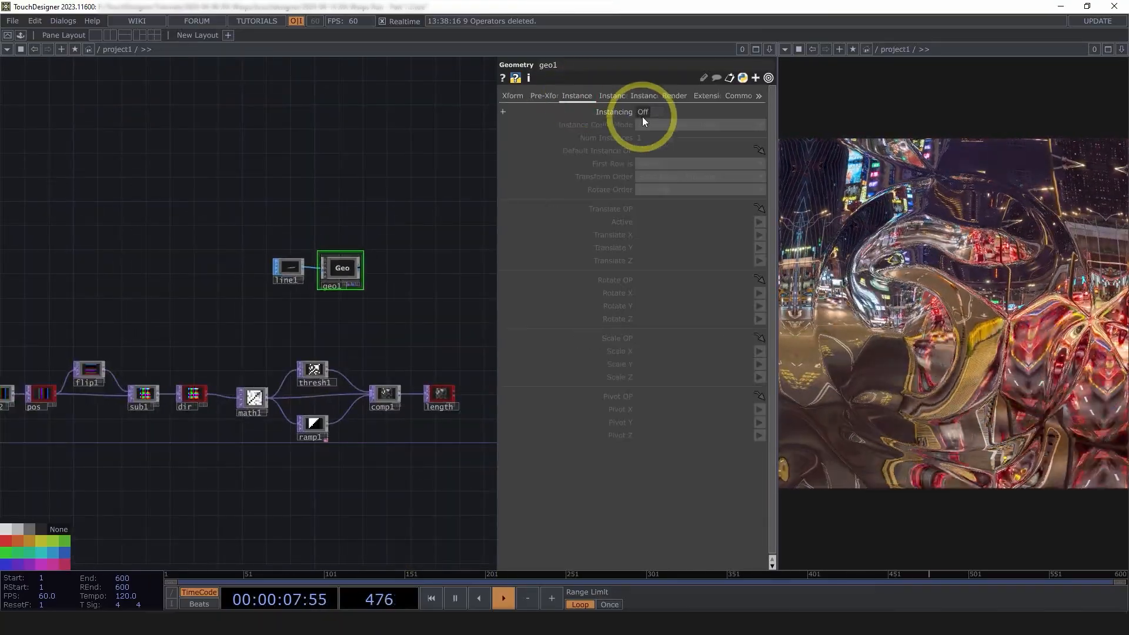
pyautogui.click(648, 111)
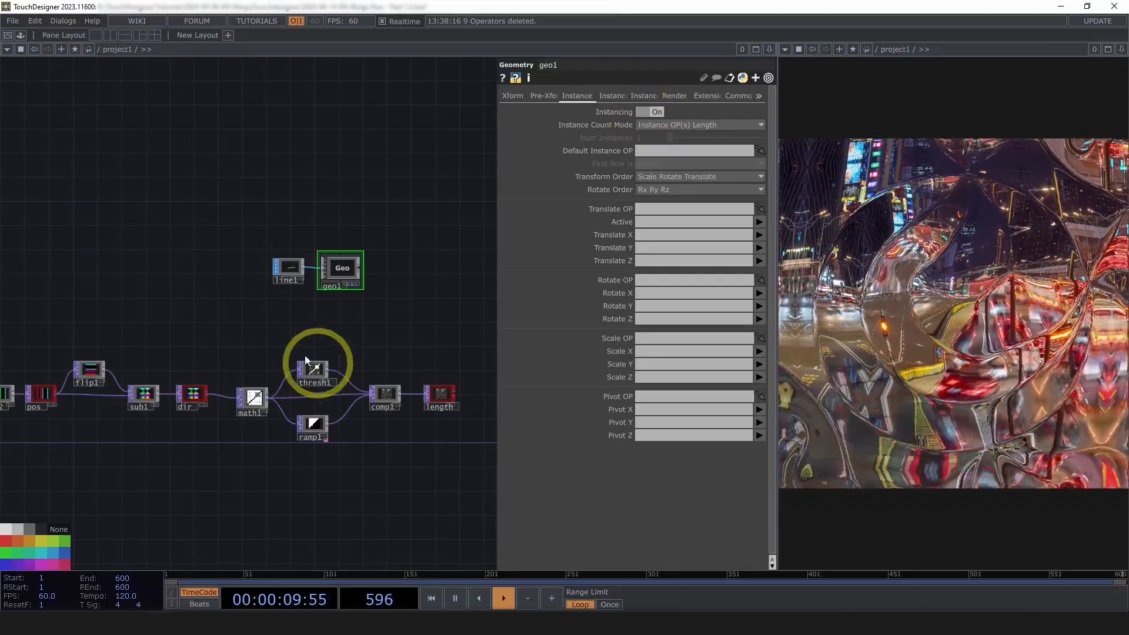
pyautogui.moveTo(44, 402); pyautogui.dragTo(653, 206)
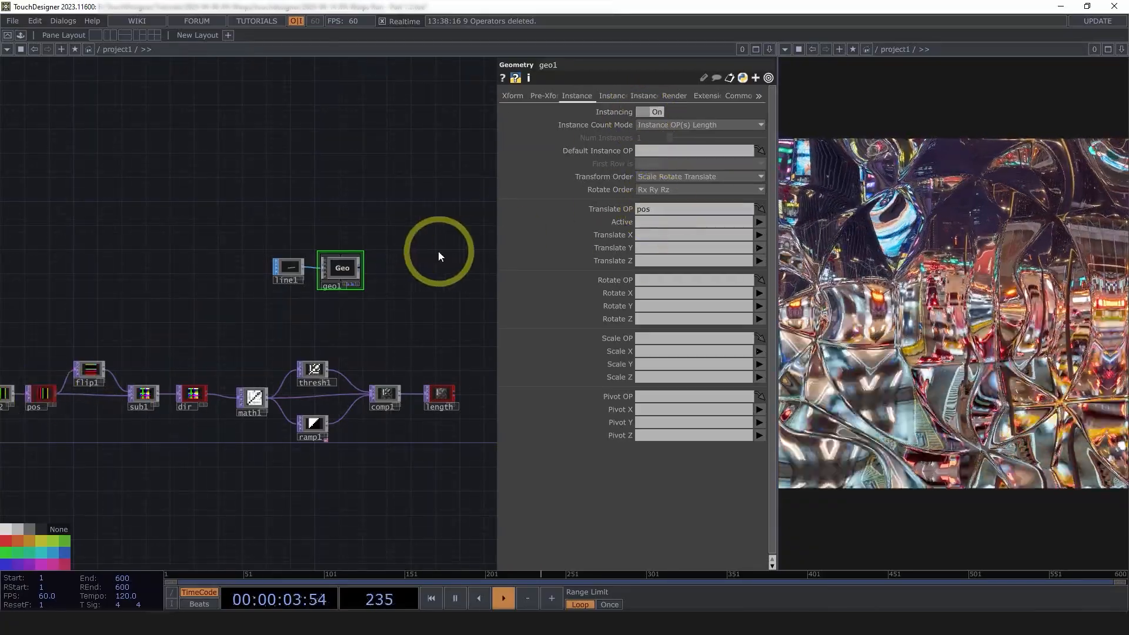
pyautogui.scroll(2, 439, 256)
pyautogui.click(653, 248)
pyautogui.write('g')
pyautogui.click(651, 261)
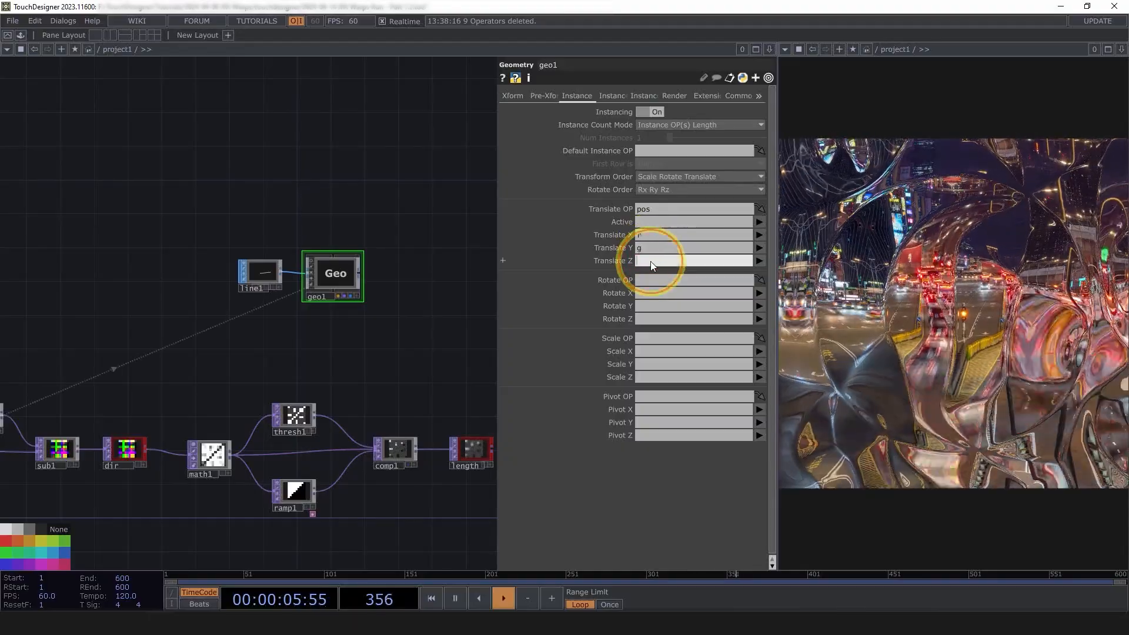
# Orbit geo1's viewer to inspect the instanced lines, then select the length node
pyautogui.scroll(4, 307, 264)
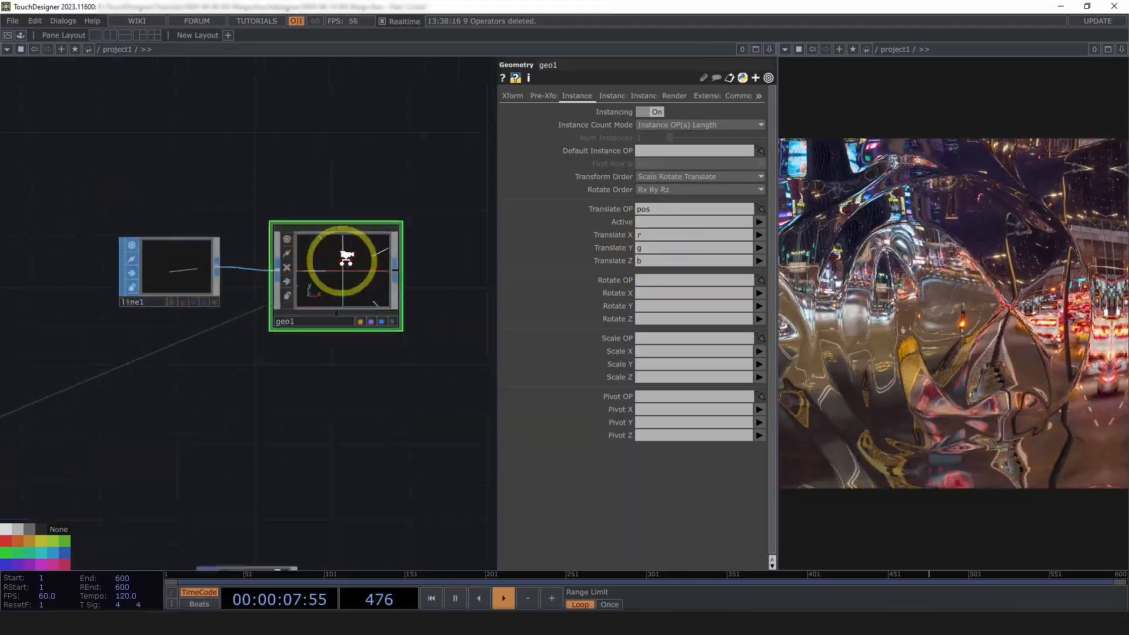
pyautogui.press('a')
pyautogui.moveTo(376, 260); pyautogui.dragTo(377, 309)
pyautogui.moveTo(388, 411); pyautogui.dragTo(388, 374)
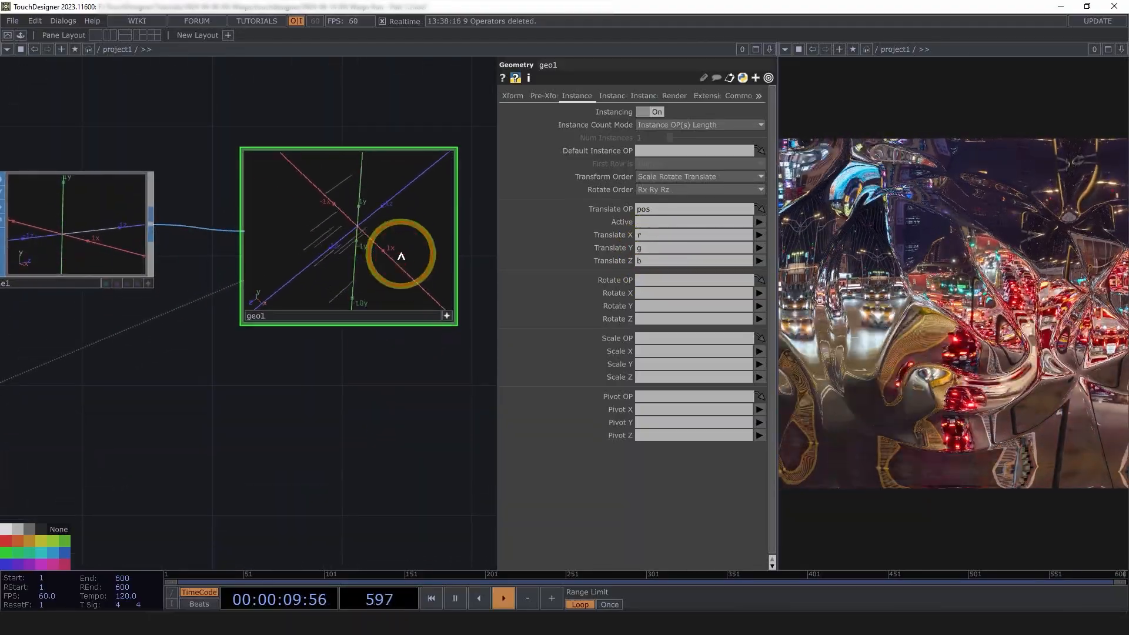
pyautogui.moveTo(400, 255); pyautogui.dragTo(420, 377)
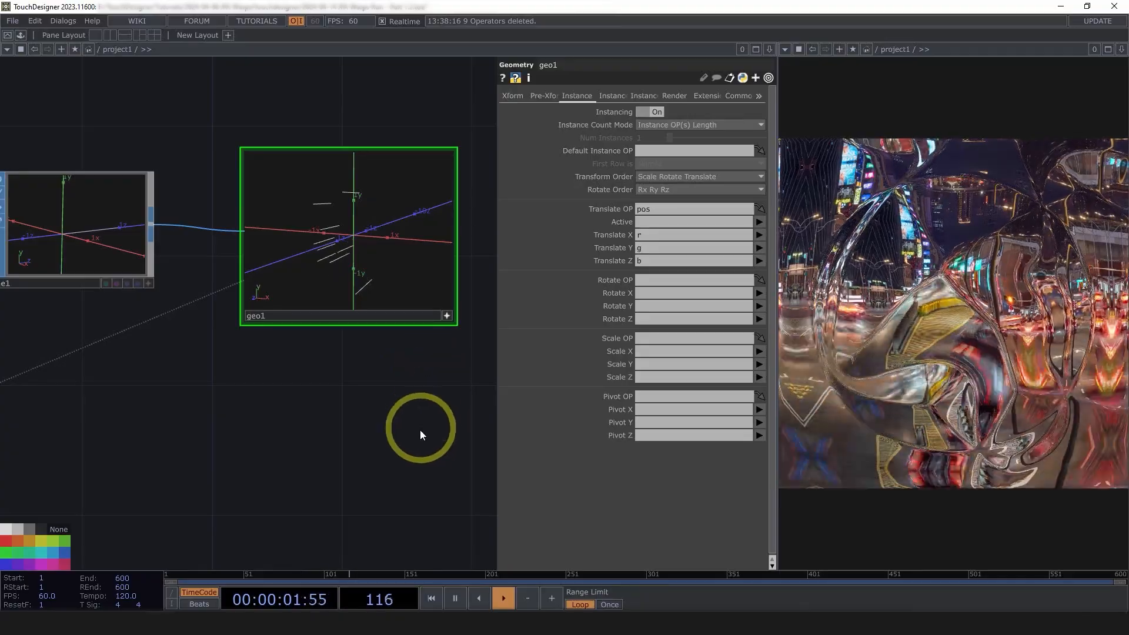
pyautogui.moveTo(405, 455); pyautogui.dragTo(351, 412)
pyautogui.scroll(-7, 351, 396)
pyautogui.moveTo(372, 360); pyautogui.dragTo(369, 291)
pyautogui.scroll(1, 411, 444)
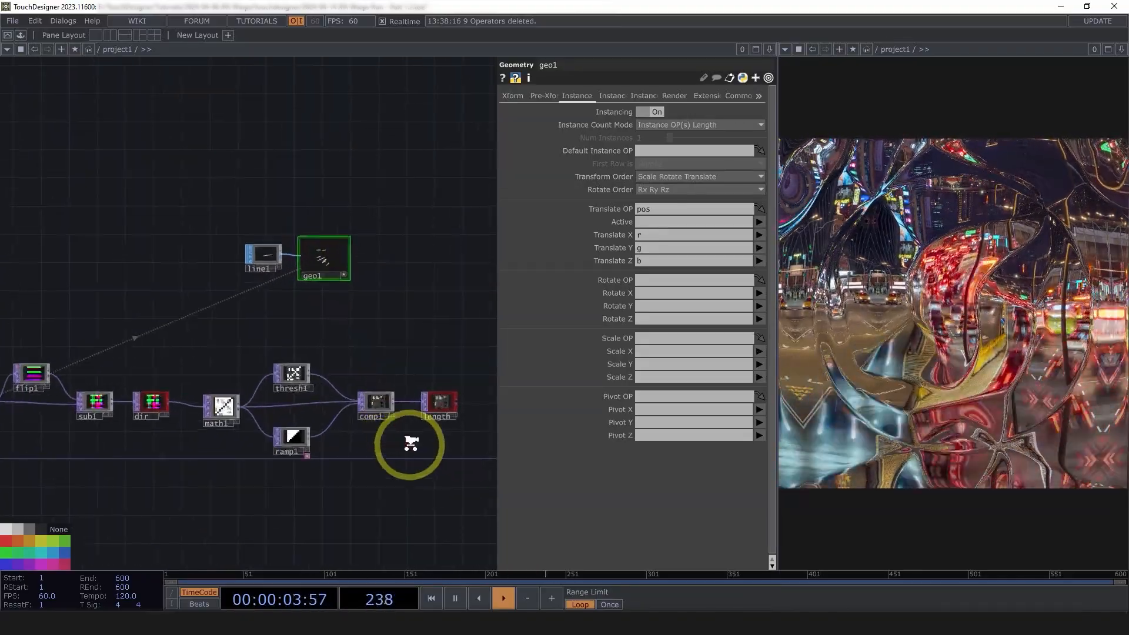
pyautogui.scroll(3, 411, 443)
pyautogui.moveTo(411, 443); pyautogui.dragTo(235, 479)
pyautogui.scroll(2, 235, 479)
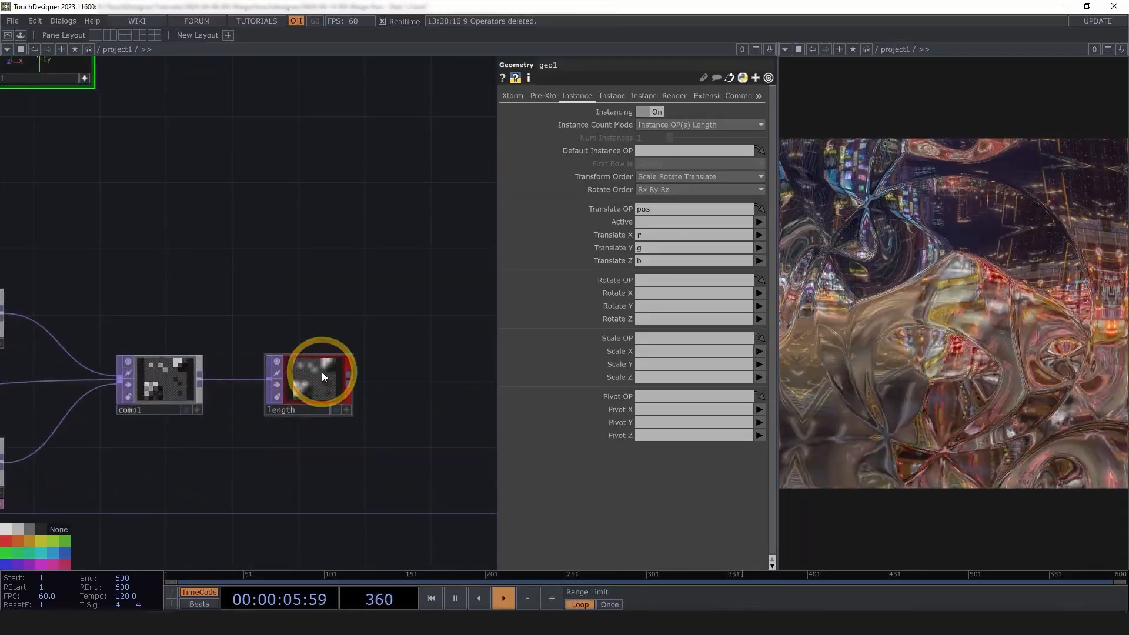
pyautogui.click(322, 372)
# Reselect geo1 and frame it alongside line1 and the length texture chain
pyautogui.moveTo(142, 70); pyautogui.dragTo(91, 219)
pyautogui.click(91, 220)
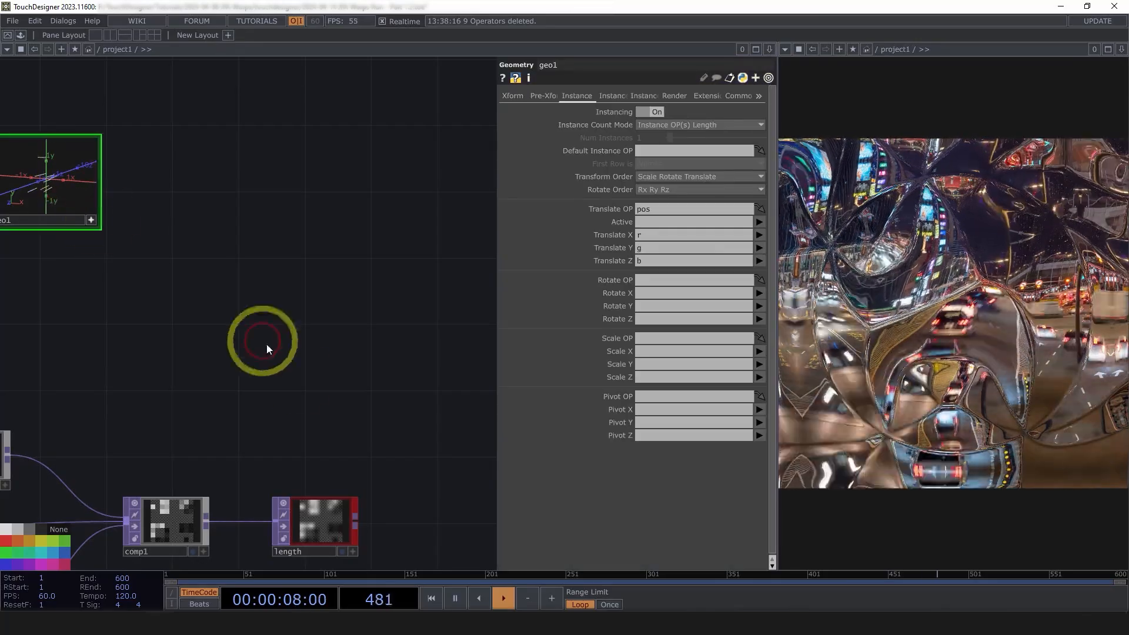
pyautogui.click(91, 221)
pyautogui.moveTo(113, 160); pyautogui.dragTo(242, 199)
pyautogui.scroll(5, 242, 200)
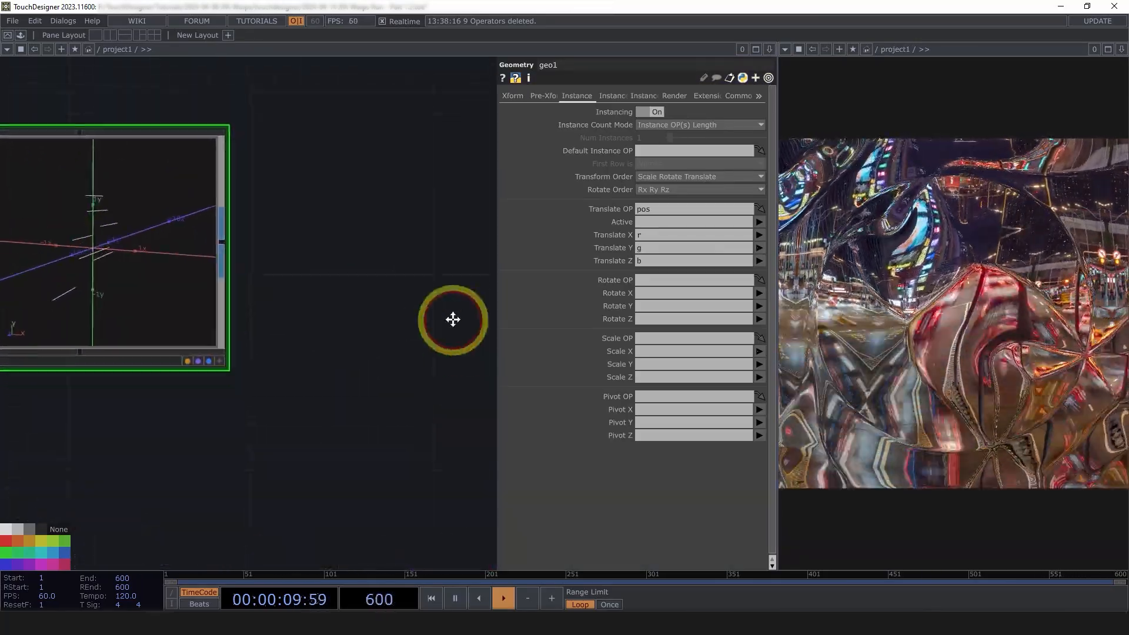
pyautogui.scroll(-5, 453, 294)
pyautogui.moveTo(385, 381); pyautogui.dragTo(326, 273)
pyautogui.scroll(-2, 327, 273)
# Set geo1's instance Scale OP to length, with Scale Z taken from channel r
pyautogui.moveTo(474, 412); pyautogui.dragTo(649, 338)
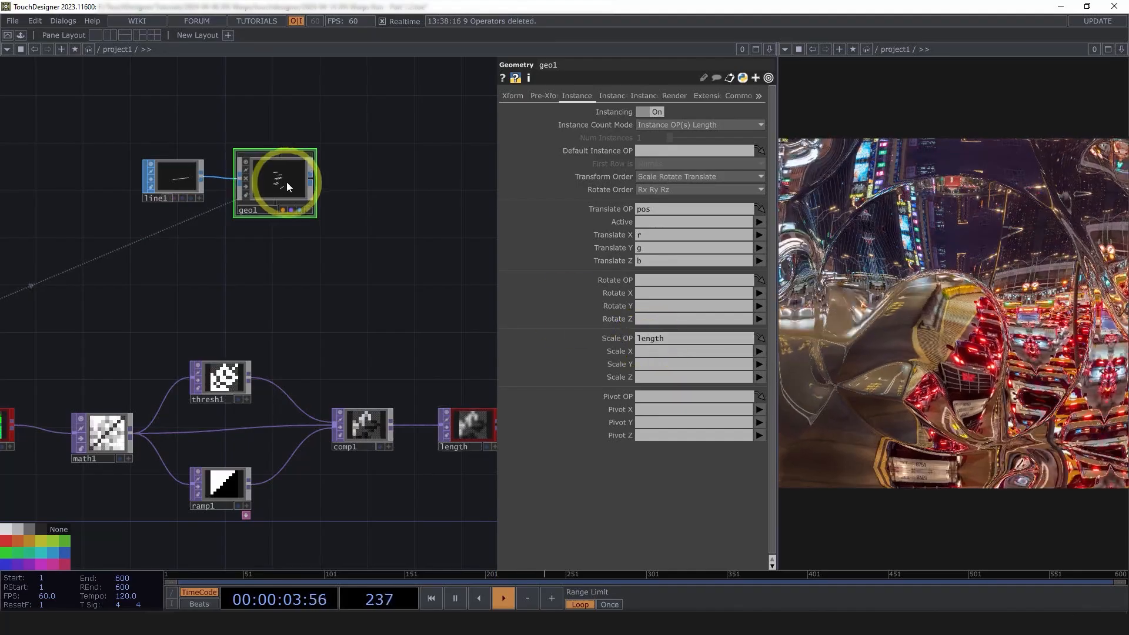
pyautogui.scroll(5, 287, 182)
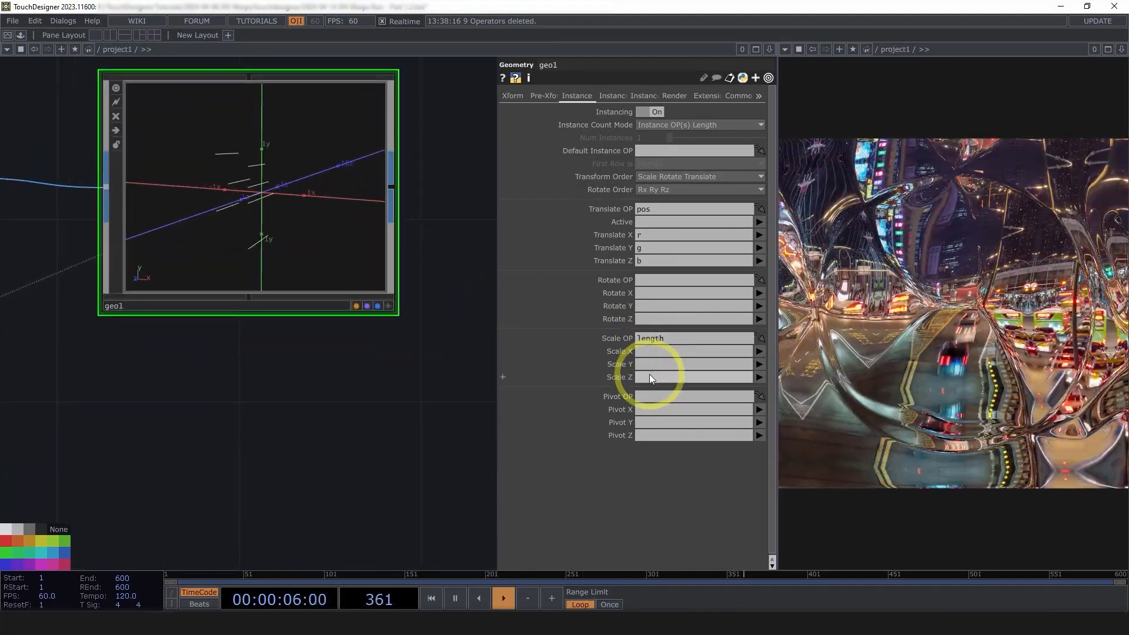
pyautogui.click(649, 377)
pyautogui.write('r')
pyautogui.click(366, 439)
pyautogui.scroll(-3, 366, 439)
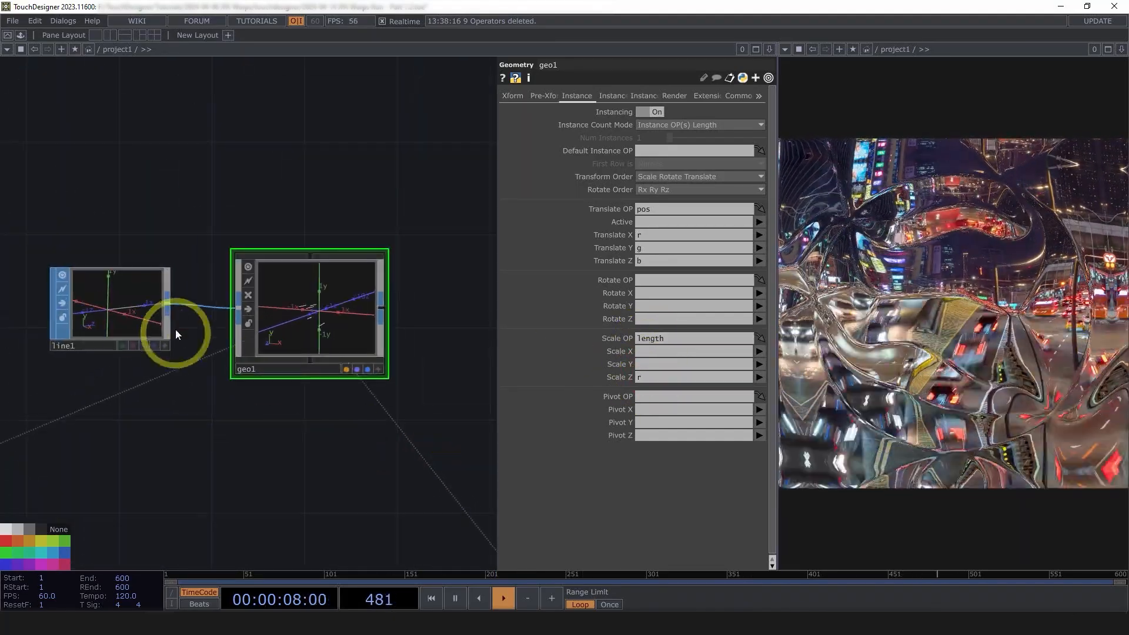
pyautogui.scroll(5, 118, 308)
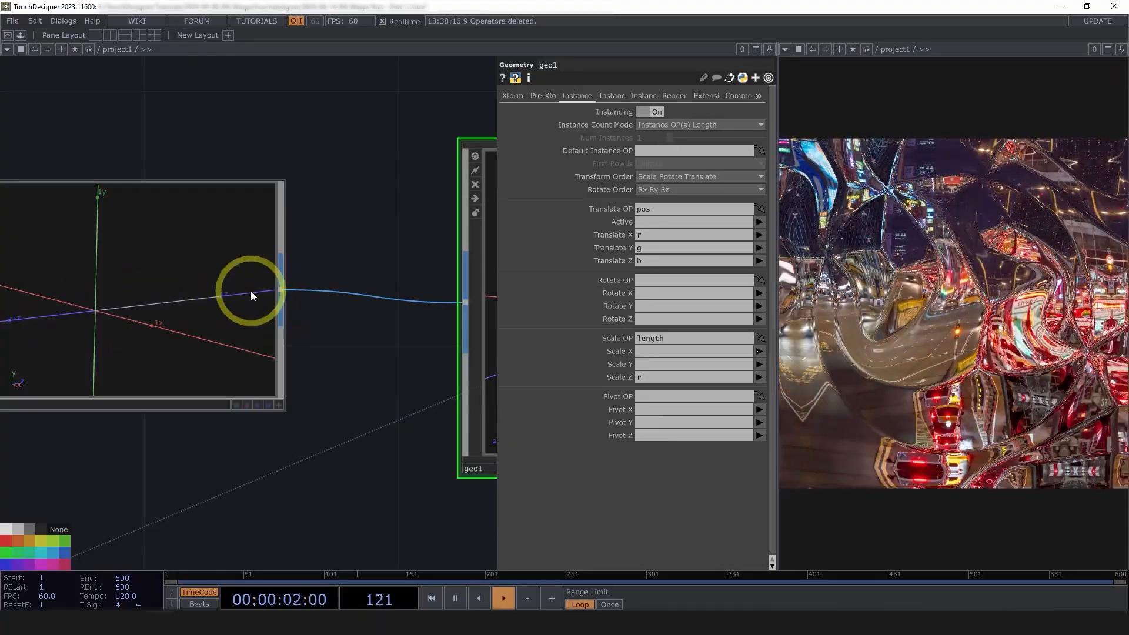
pyautogui.scroll(-6, 251, 291)
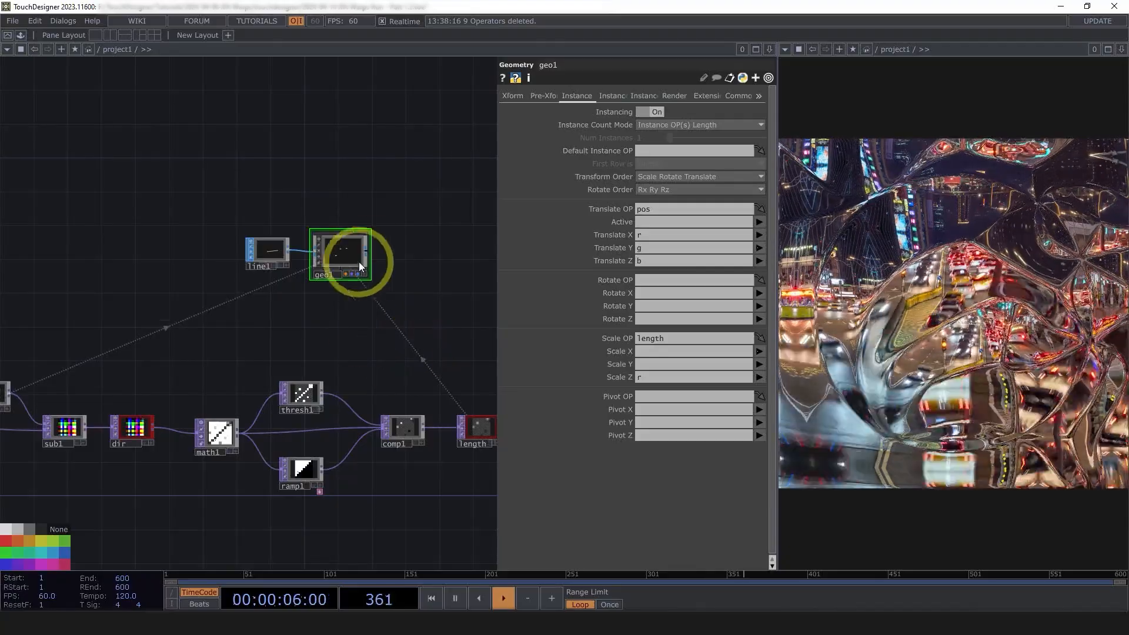
pyautogui.scroll(8, 360, 266)
pyautogui.scroll(-3, 277, 328)
pyautogui.scroll(3, 298, 295)
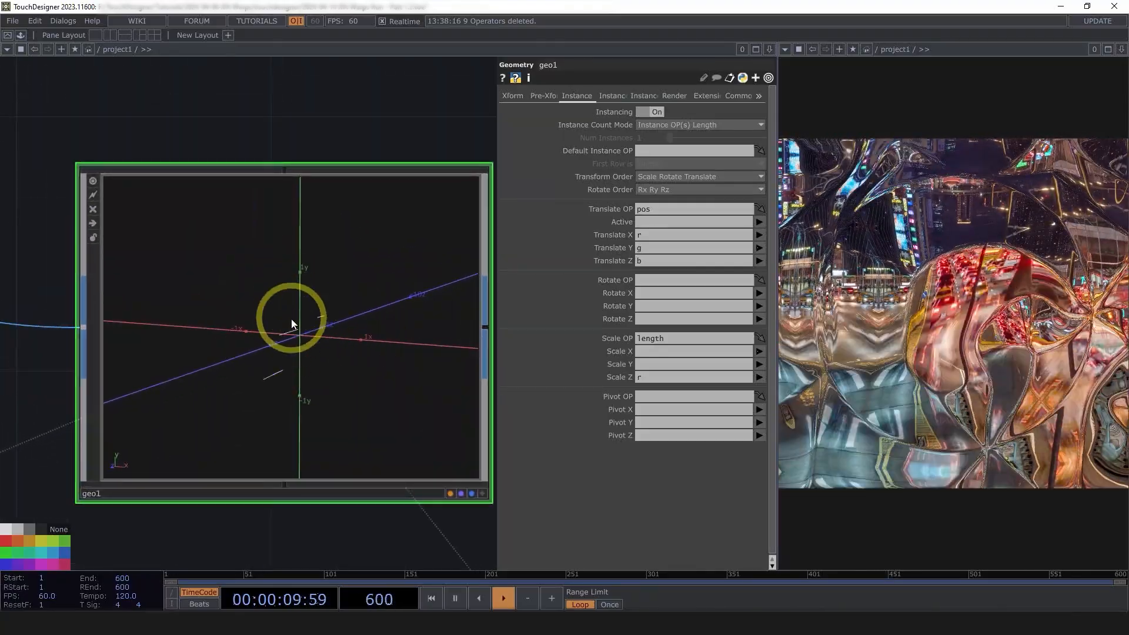
# Orient geo1's instances with the dir texture, entering channels r and b for rotate-to-vector
pyautogui.click(624, 96)
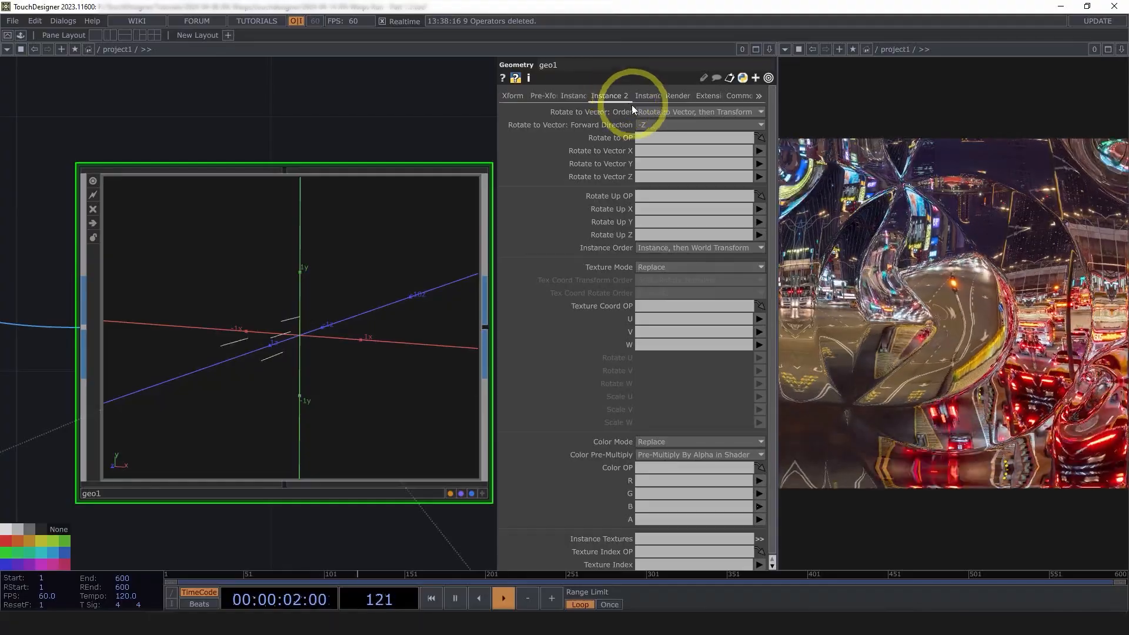
pyautogui.scroll(-4, 340, 267)
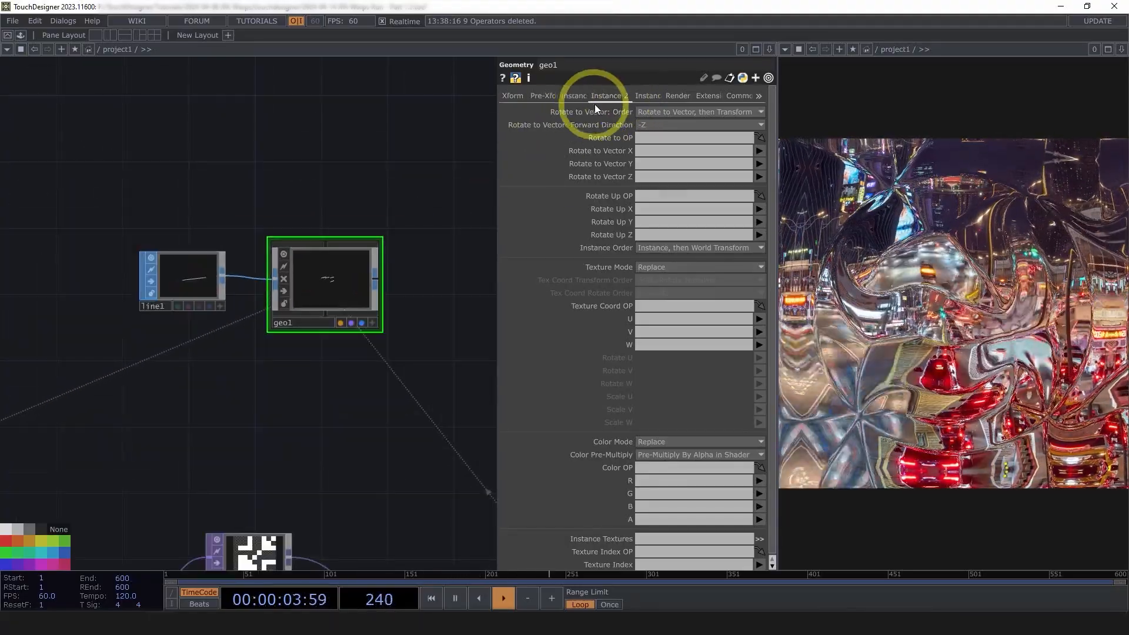
pyautogui.scroll(-2, 382, 410)
pyautogui.moveTo(393, 402); pyautogui.dragTo(443, 321)
pyautogui.scroll(-2, 443, 320)
pyautogui.scroll(2, 339, 400)
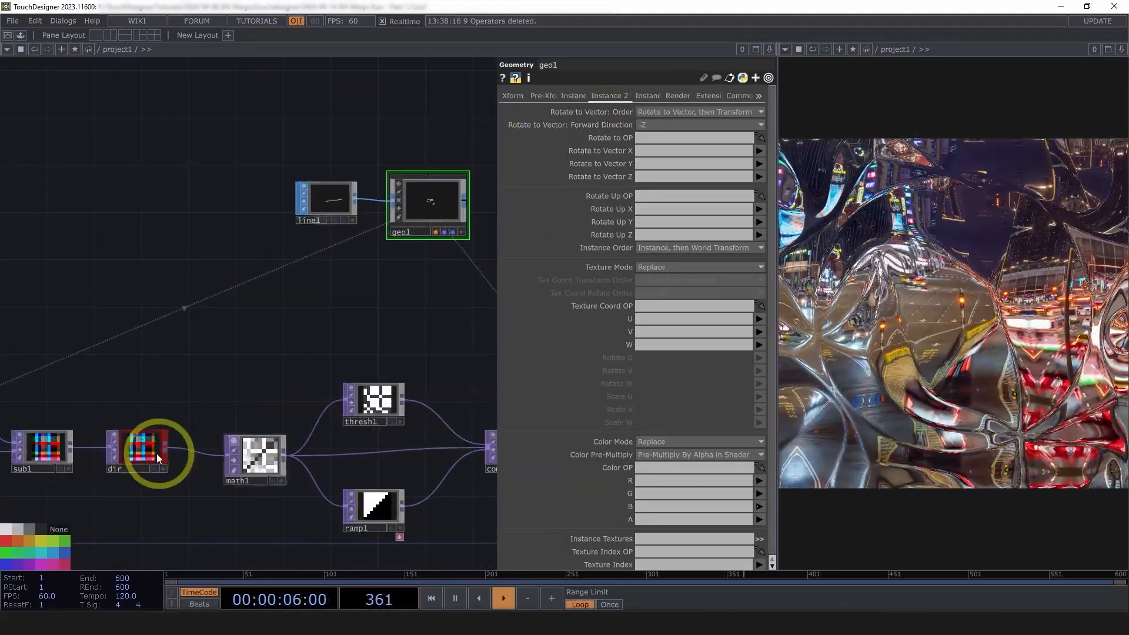
pyautogui.moveTo(136, 457); pyautogui.dragTo(623, 140)
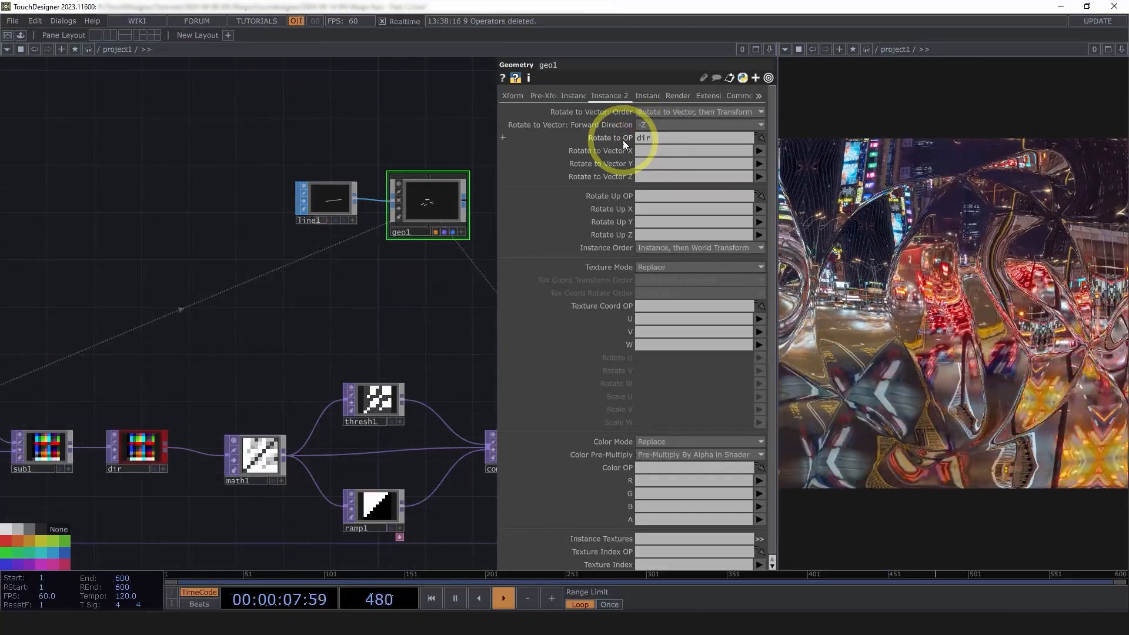
pyautogui.click(662, 151)
pyautogui.write('r')
pyautogui.click(657, 168)
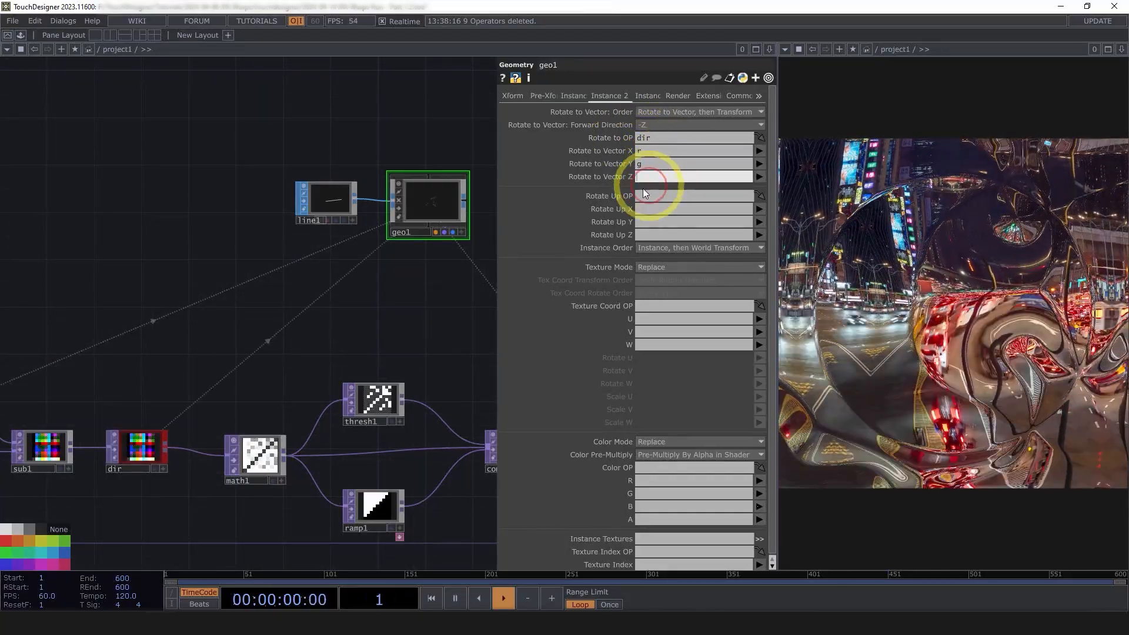
pyautogui.write('b')
pyautogui.press('Return')
pyautogui.scroll(8, 453, 273)
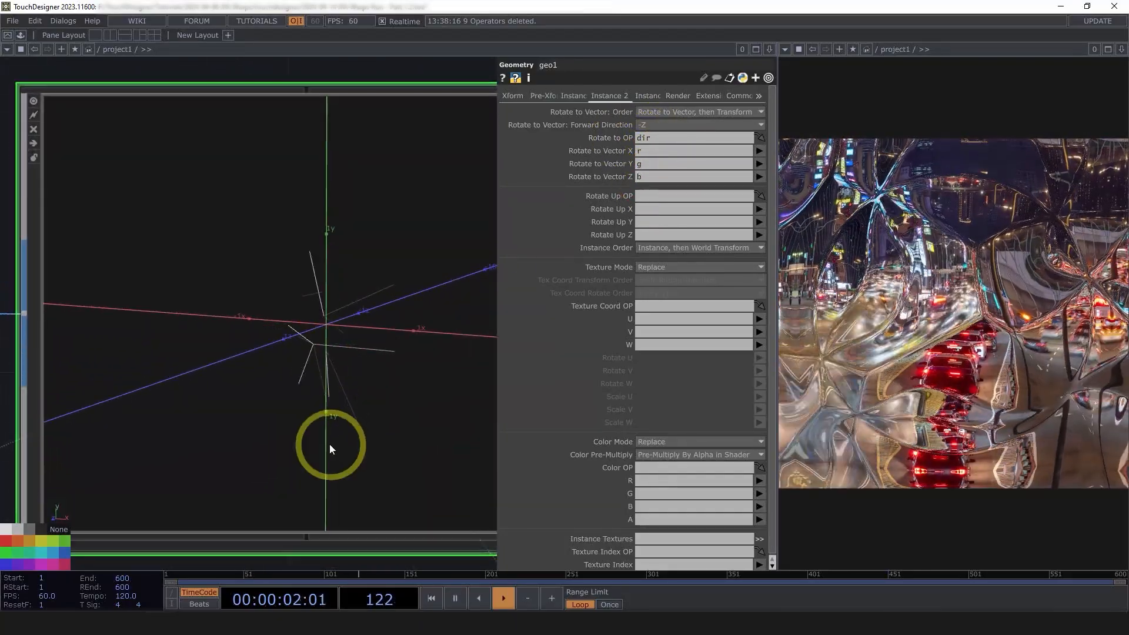
pyautogui.scroll(-3, 345, 409)
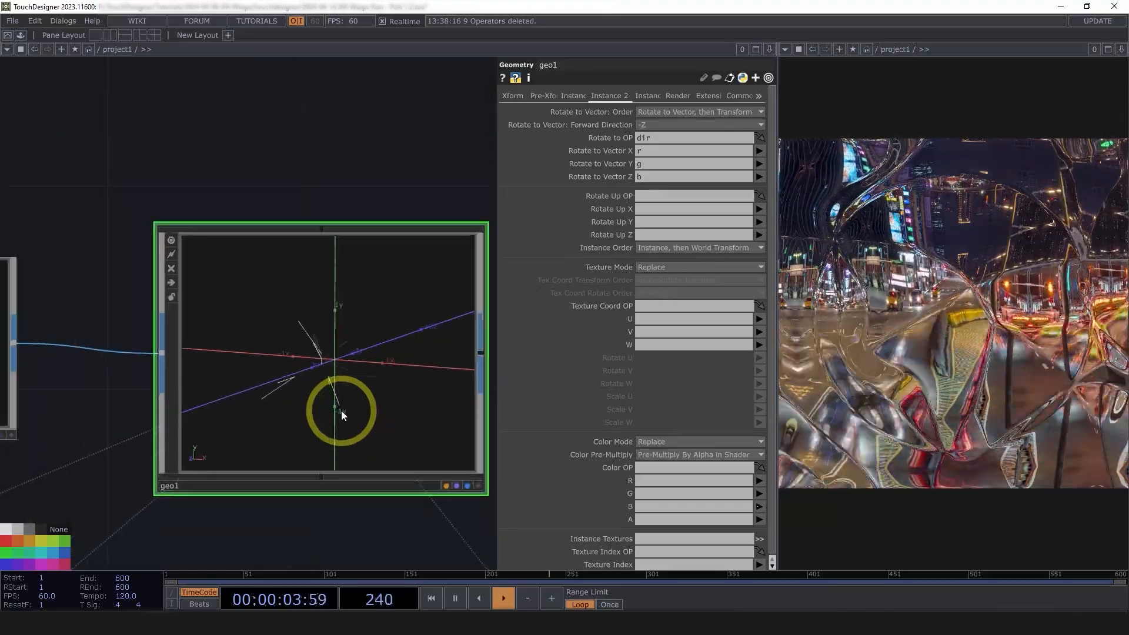
pyautogui.scroll(3, 342, 410)
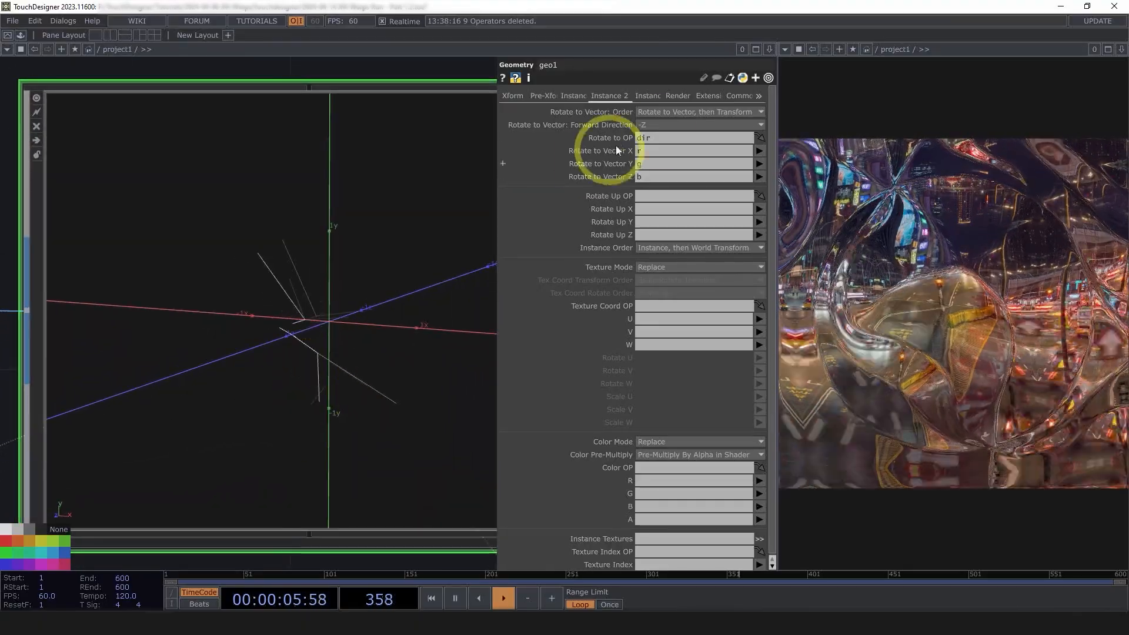
pyautogui.scroll(-3, 428, 222)
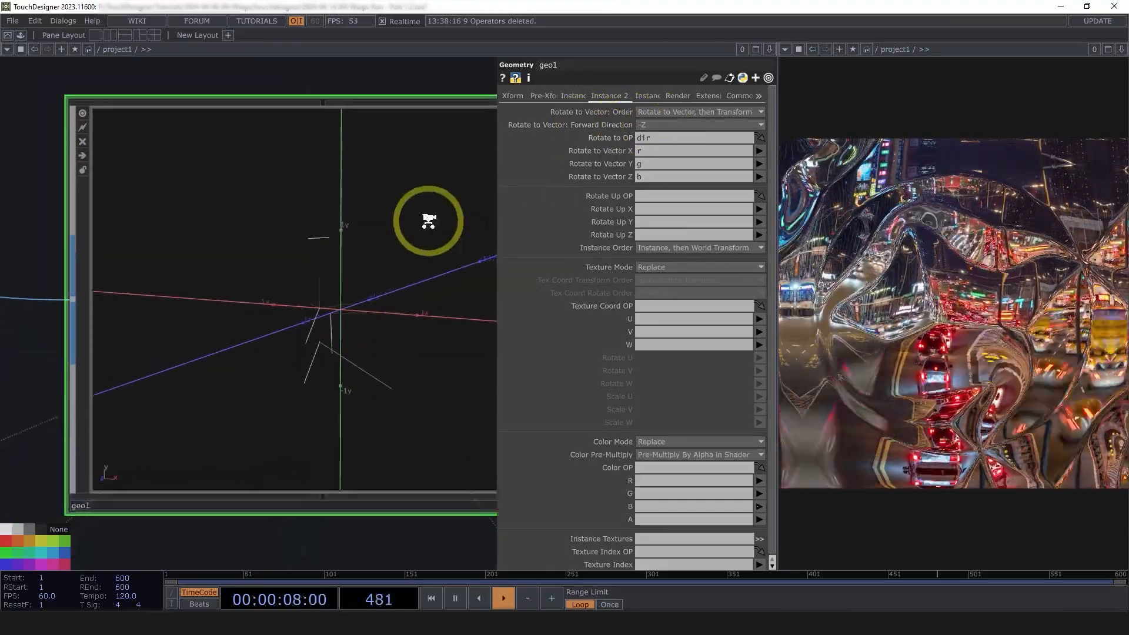
# Set the rotate-to-vector forward direction to +Z
pyautogui.moveTo(255, 476); pyautogui.dragTo(323, 469)
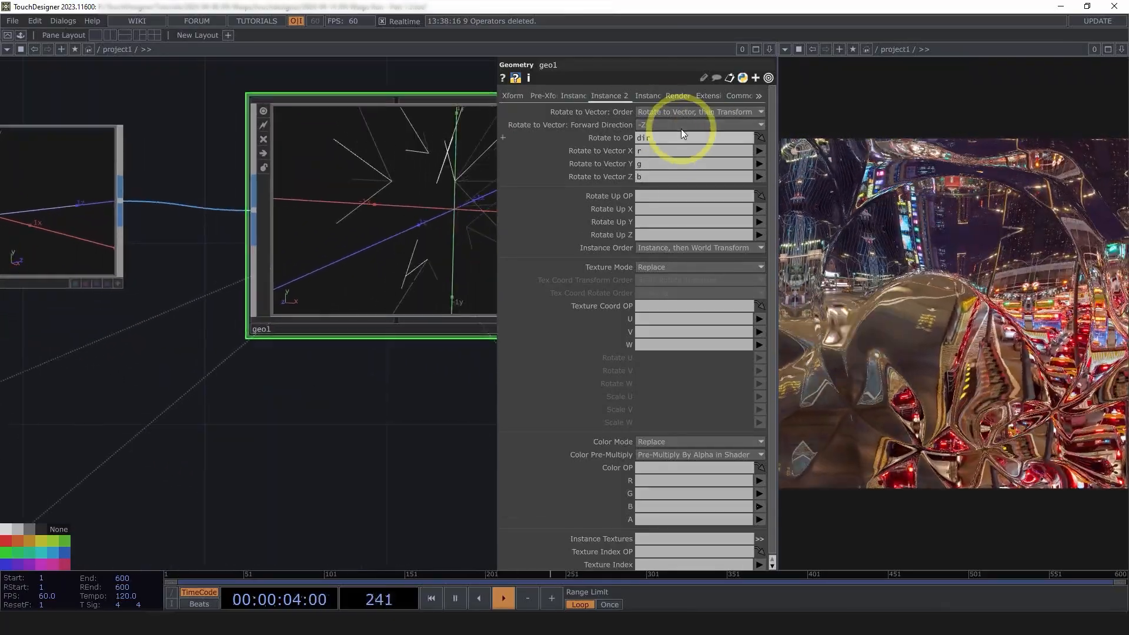
pyautogui.click(676, 126)
pyautogui.click(645, 184)
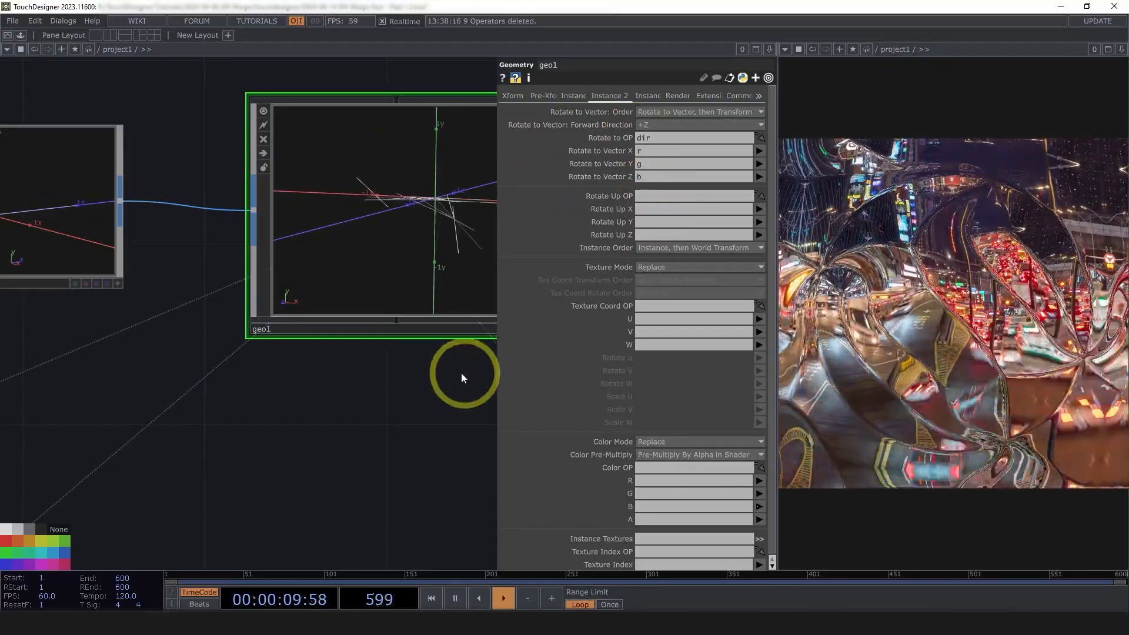
pyautogui.scroll(5, 340, 257)
pyautogui.moveTo(383, 265); pyautogui.dragTo(389, 330)
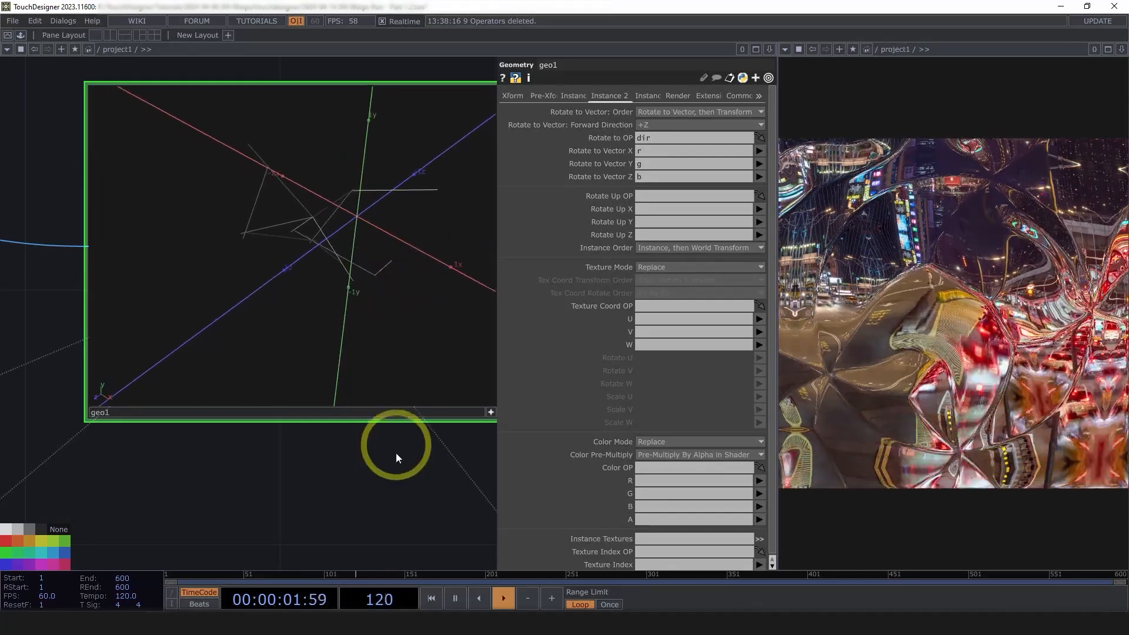
pyautogui.moveTo(366, 472); pyautogui.dragTo(309, 467)
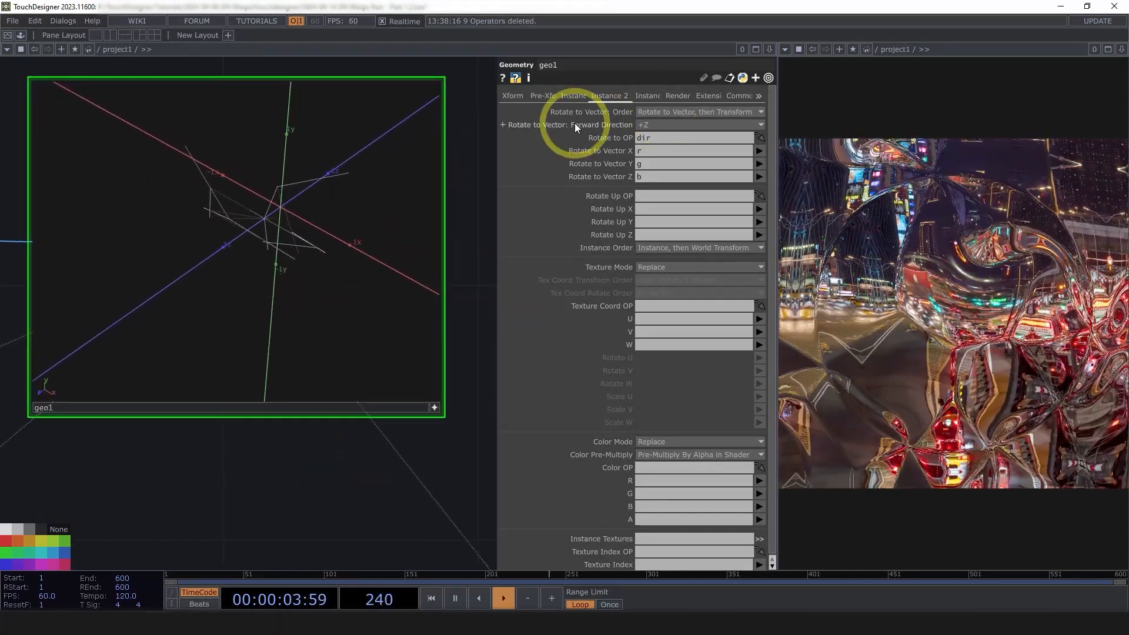
# Set the rotate-to-vector order to 'Rotate, then Rotate to Vector'
pyautogui.click(659, 112)
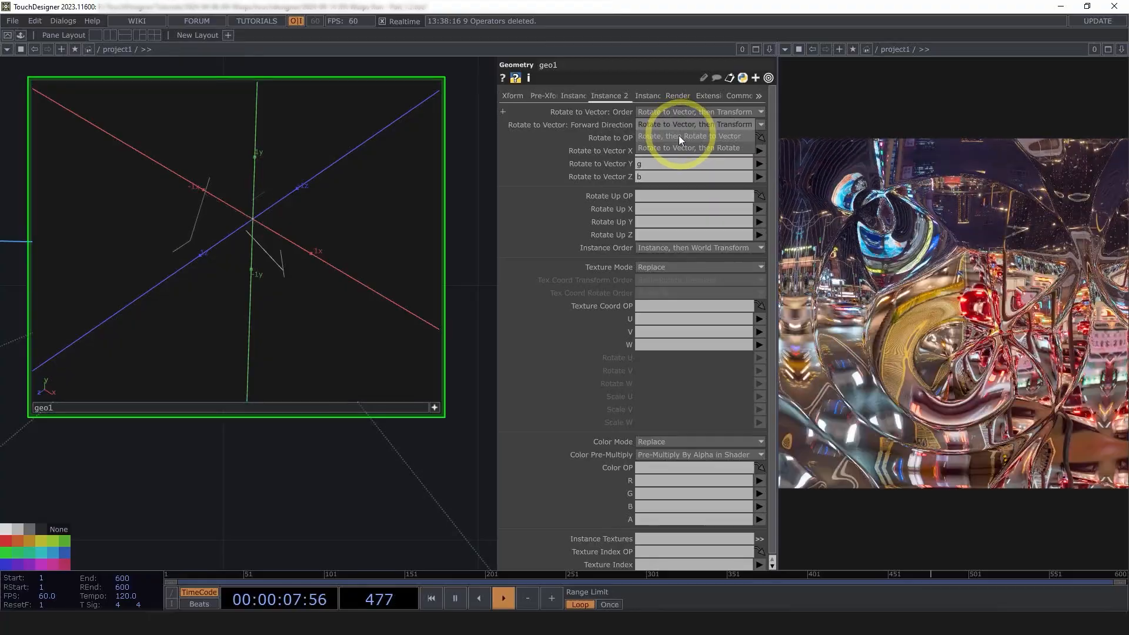
pyautogui.click(661, 137)
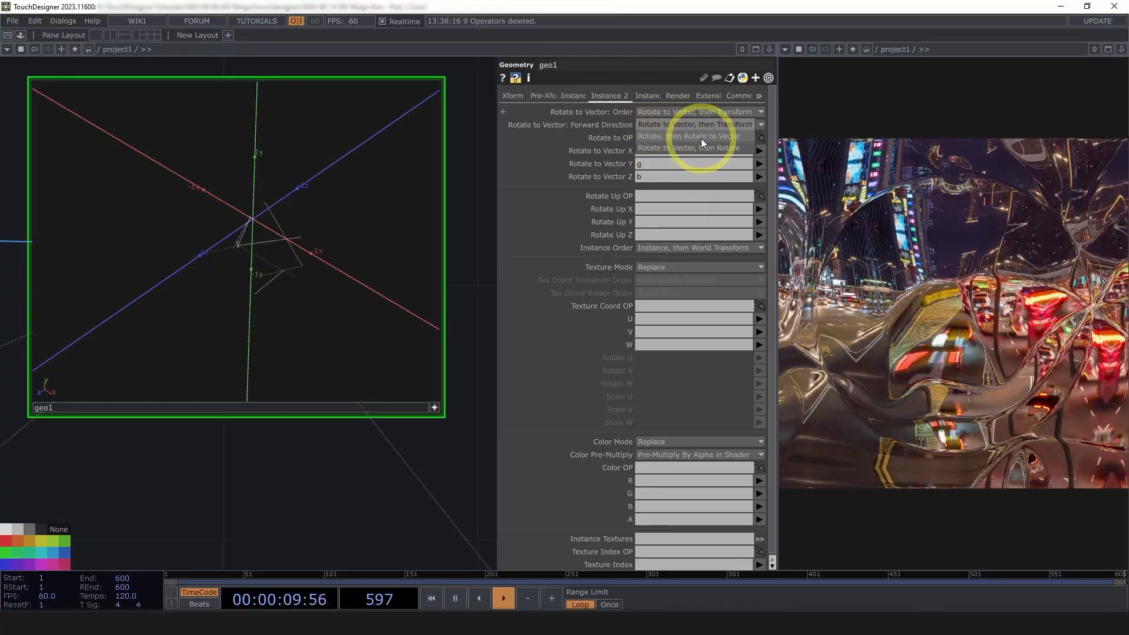
pyautogui.click(674, 113)
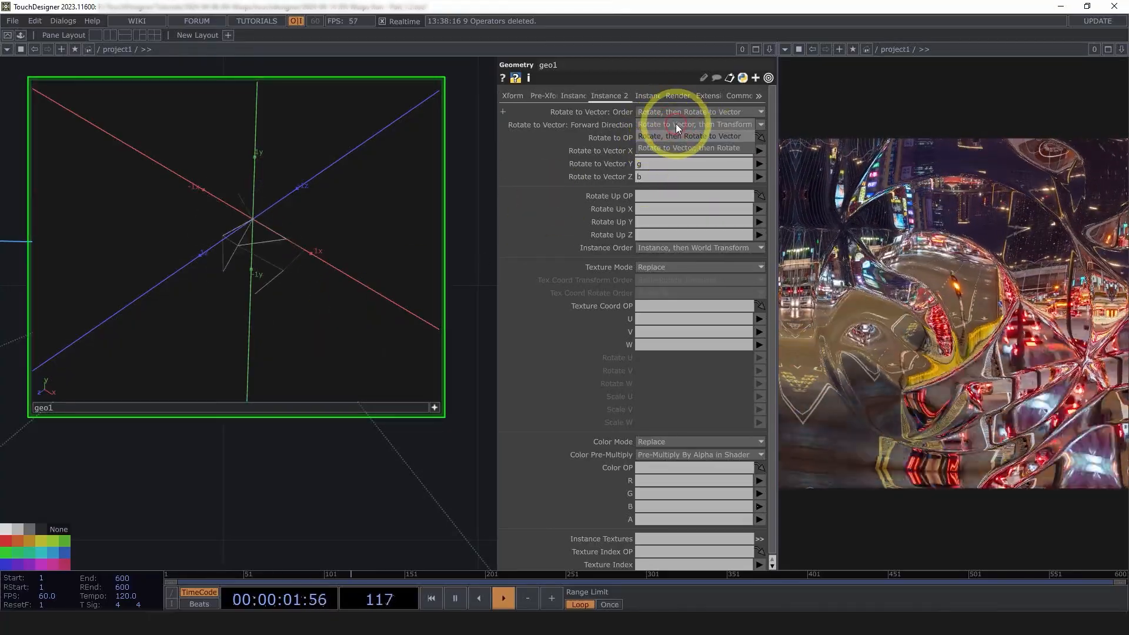
pyautogui.click(693, 134)
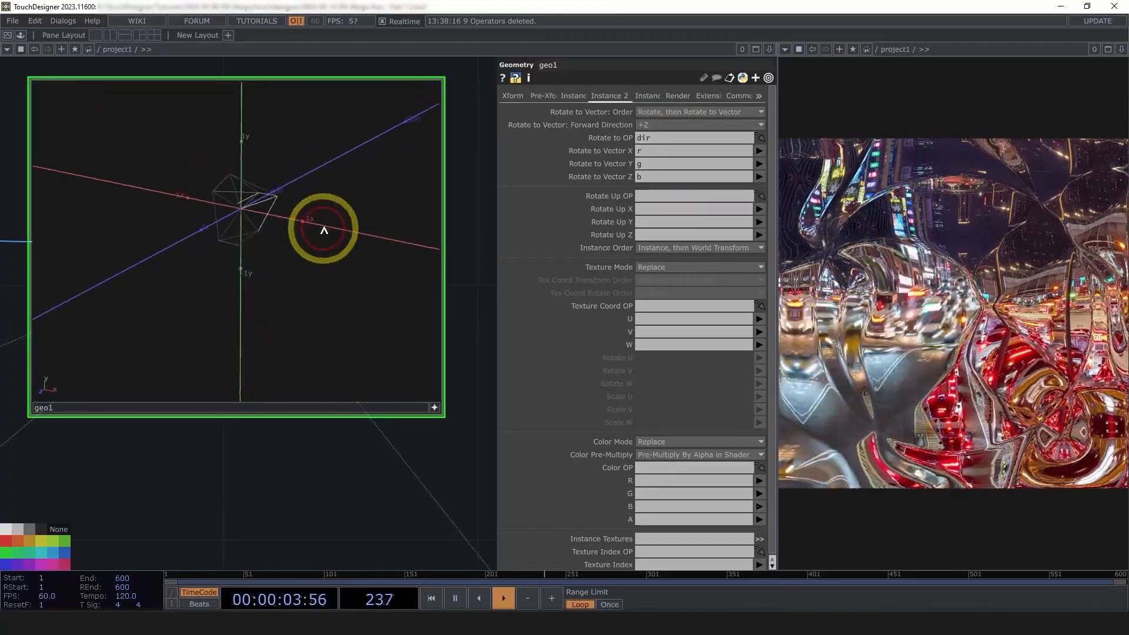
pyautogui.moveTo(323, 232); pyautogui.dragTo(434, 411)
# Turn off geo1's viewer and move line1 and geo1 together up and right
pyautogui.click(434, 409)
pyautogui.moveTo(458, 475); pyautogui.dragTo(338, 430)
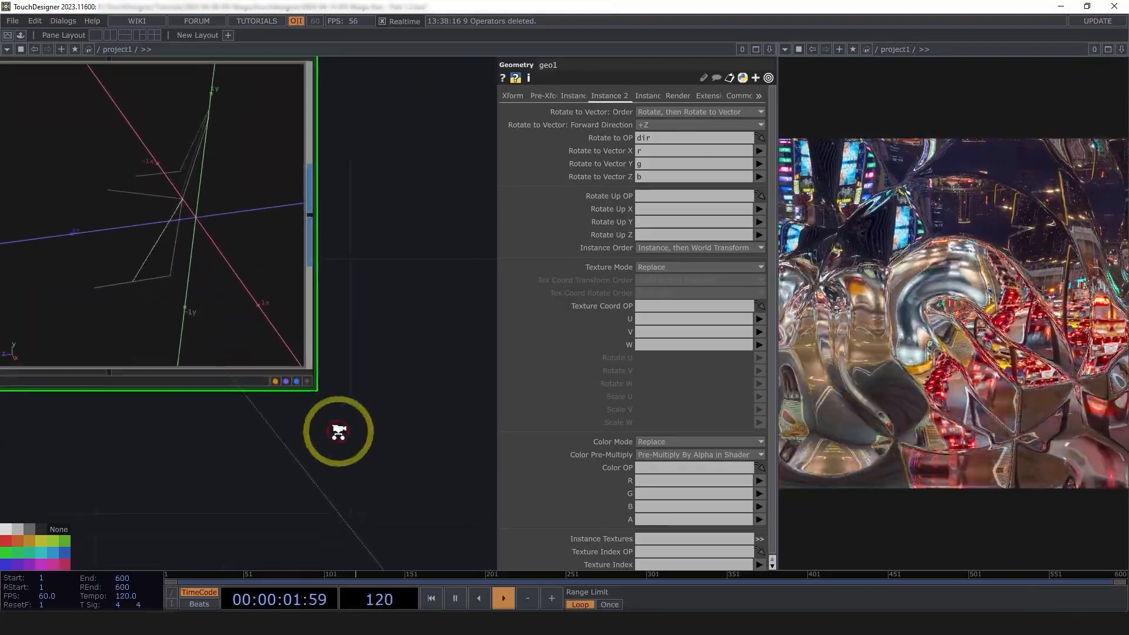
pyautogui.scroll(-10, 353, 431)
pyautogui.moveTo(391, 459); pyautogui.dragTo(346, 375)
pyautogui.moveTo(344, 374); pyautogui.dragTo(196, 295, button='right')
pyautogui.moveTo(286, 312); pyautogui.dragTo(383, 281)
pyautogui.moveTo(402, 356); pyautogui.dragTo(141, 245)
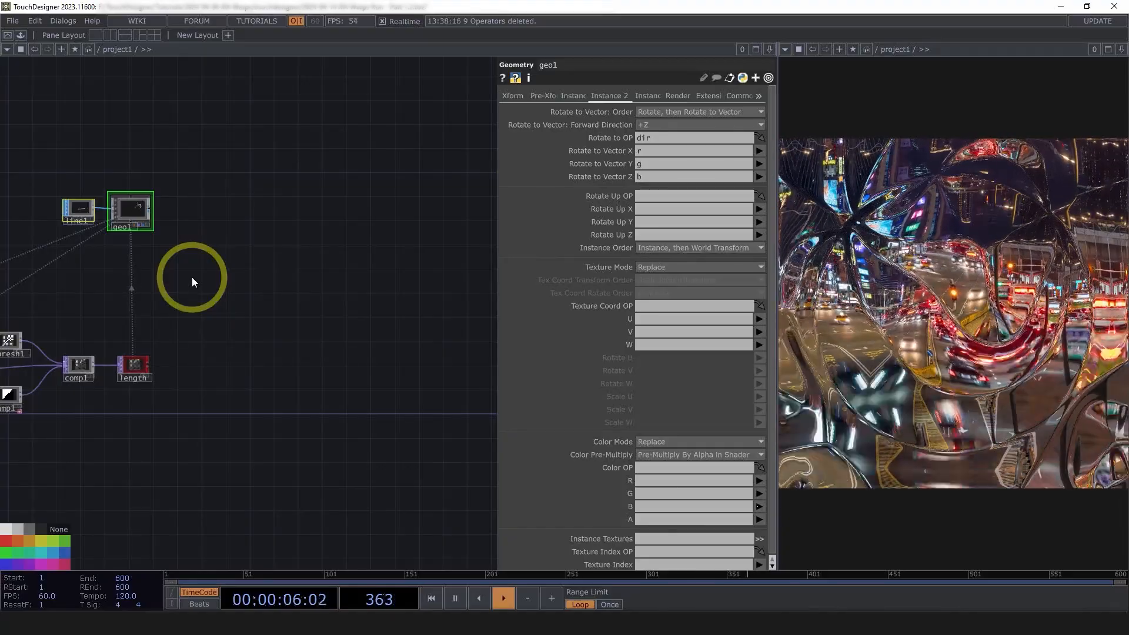
pyautogui.moveTo(139, 205); pyautogui.dragTo(139, 222)
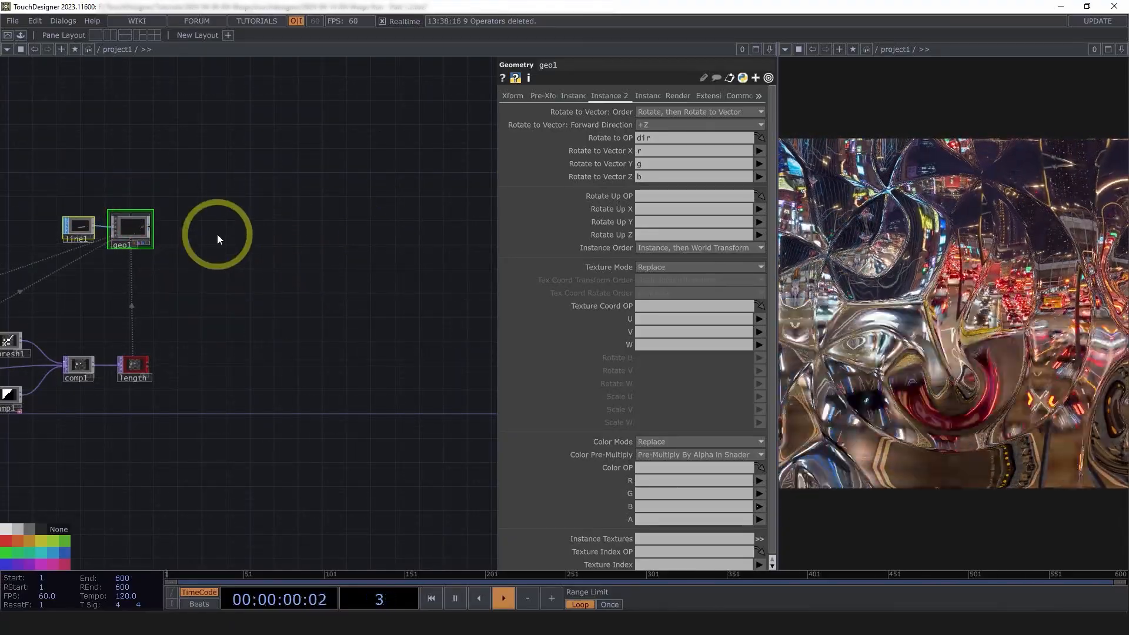
# Create a Line MAT, line2, in the network
pyautogui.doubleClick(211, 225)
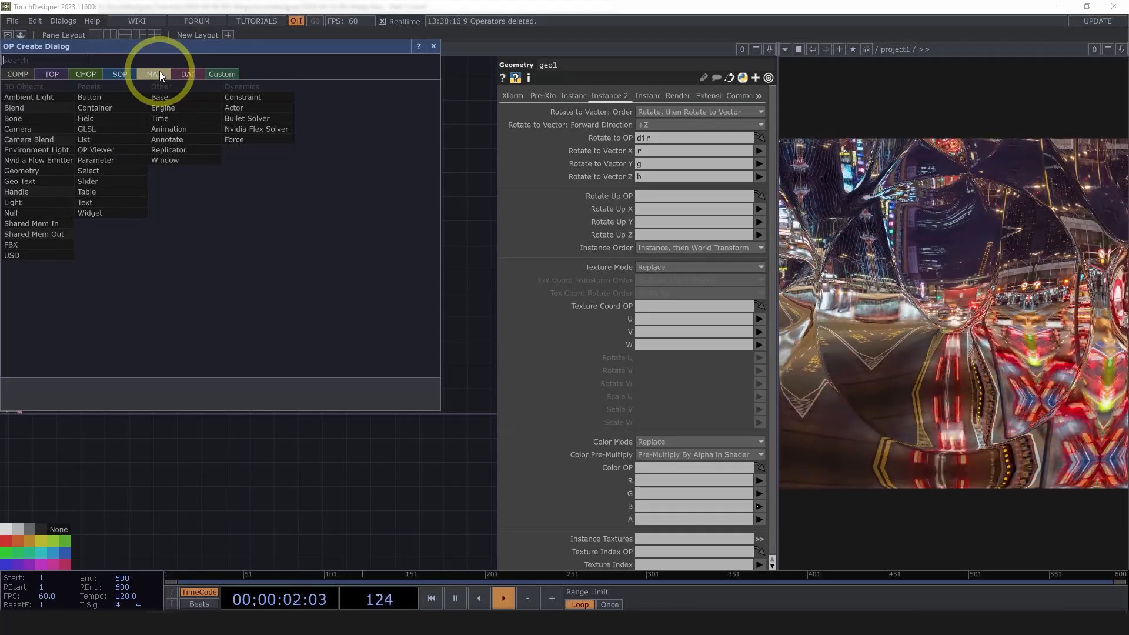
pyautogui.click(160, 71)
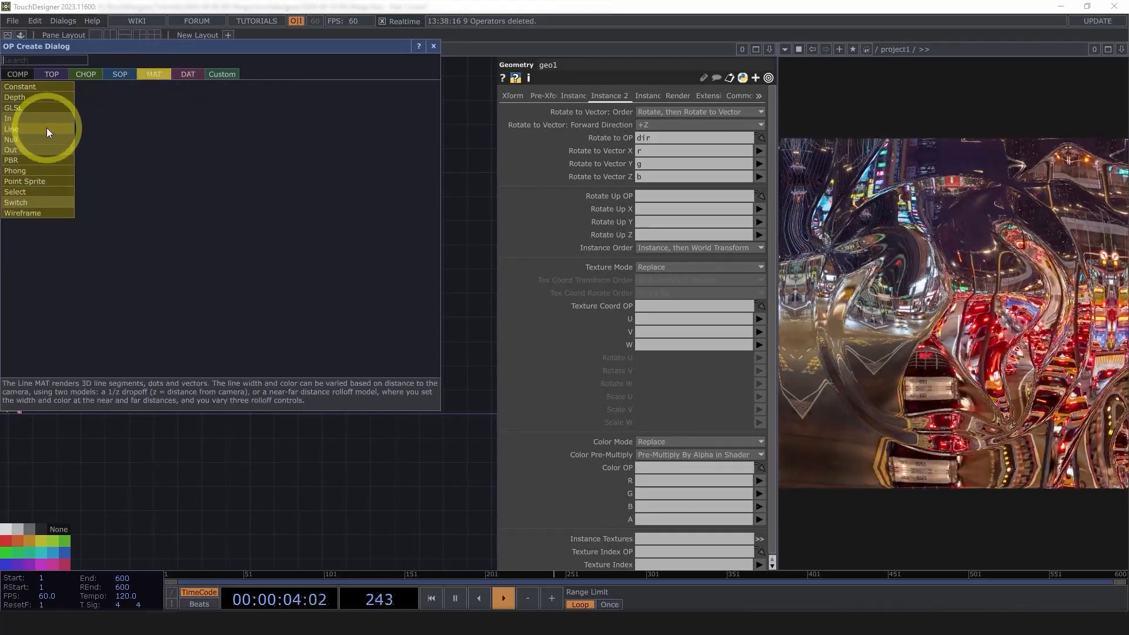
pyautogui.click(47, 128)
pyautogui.click(192, 243)
pyautogui.scroll(3, 153, 262)
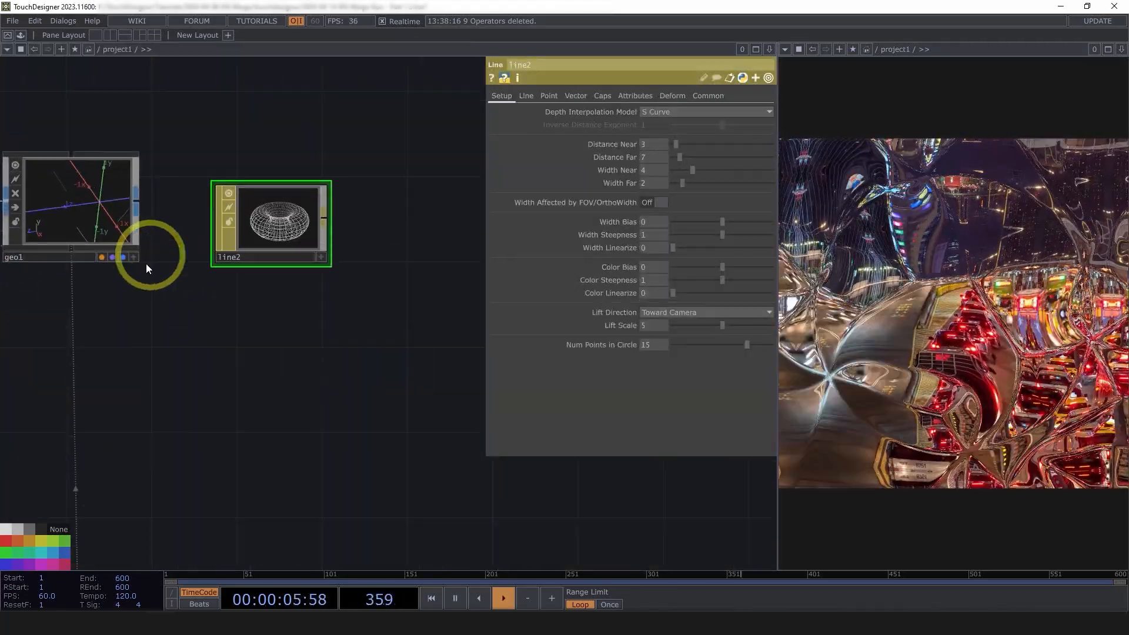
pyautogui.moveTo(250, 279); pyautogui.dragTo(324, 291)
# Assign line2 as geo1's material
pyautogui.moveTo(350, 232); pyautogui.dragTo(159, 203)
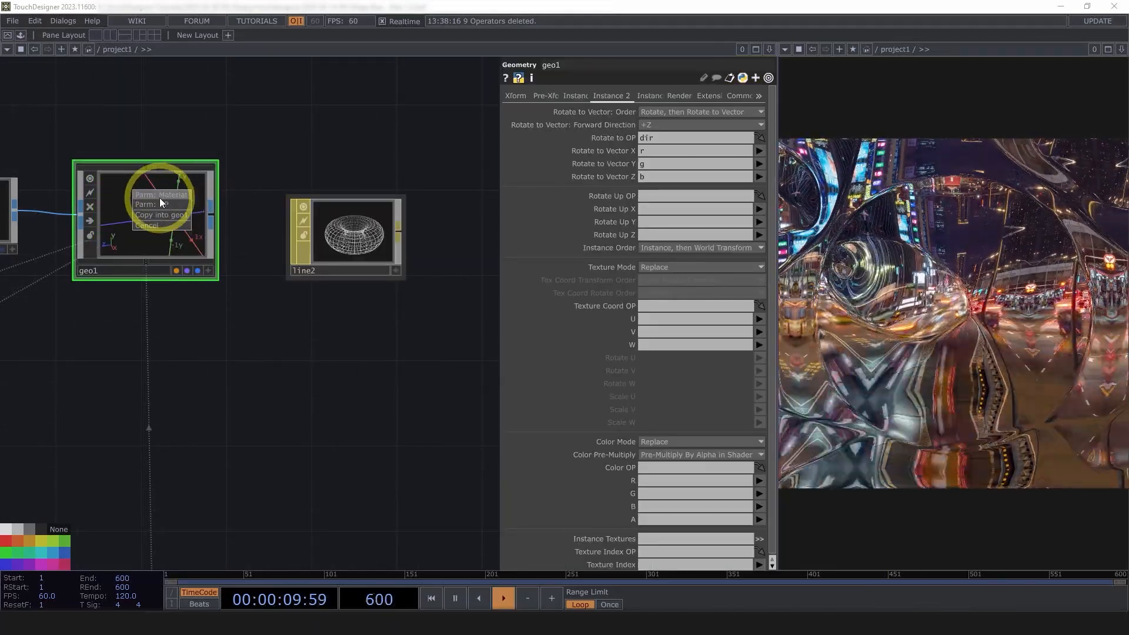
pyautogui.click(164, 194)
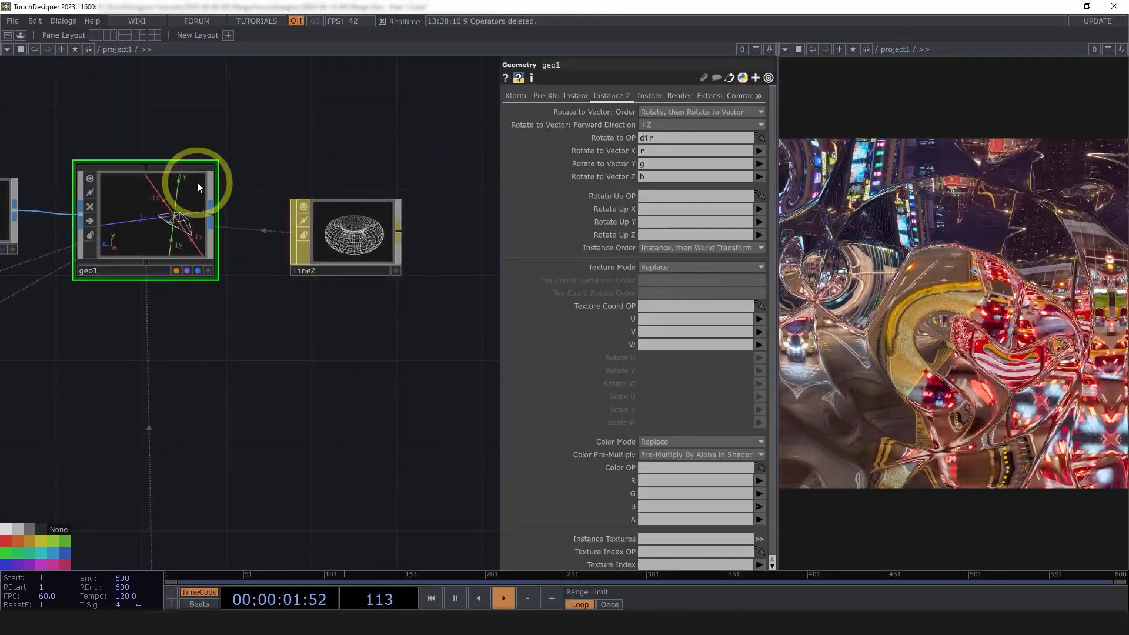
pyautogui.click(677, 96)
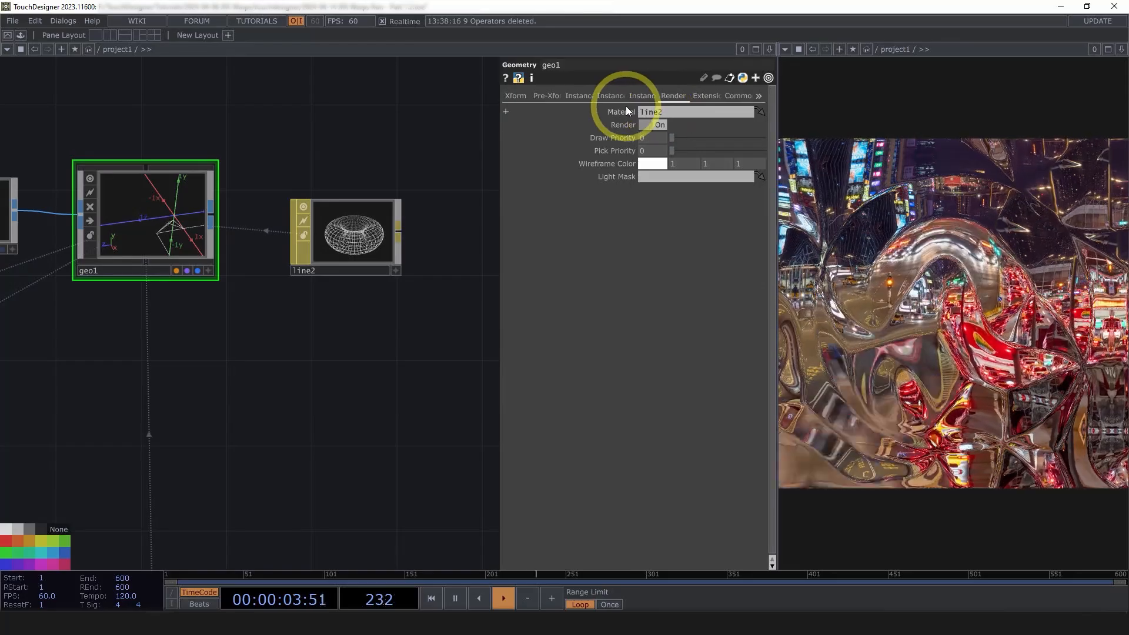
# Set line2's Width Far to 4
pyautogui.click(396, 242)
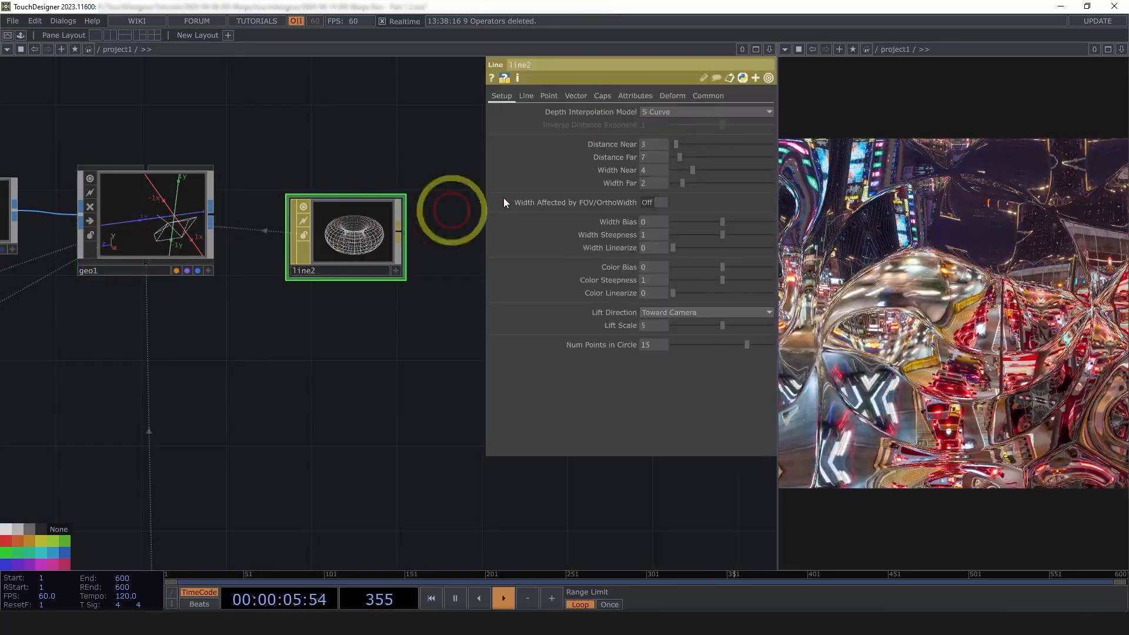
pyautogui.click(651, 183)
pyautogui.write('4')
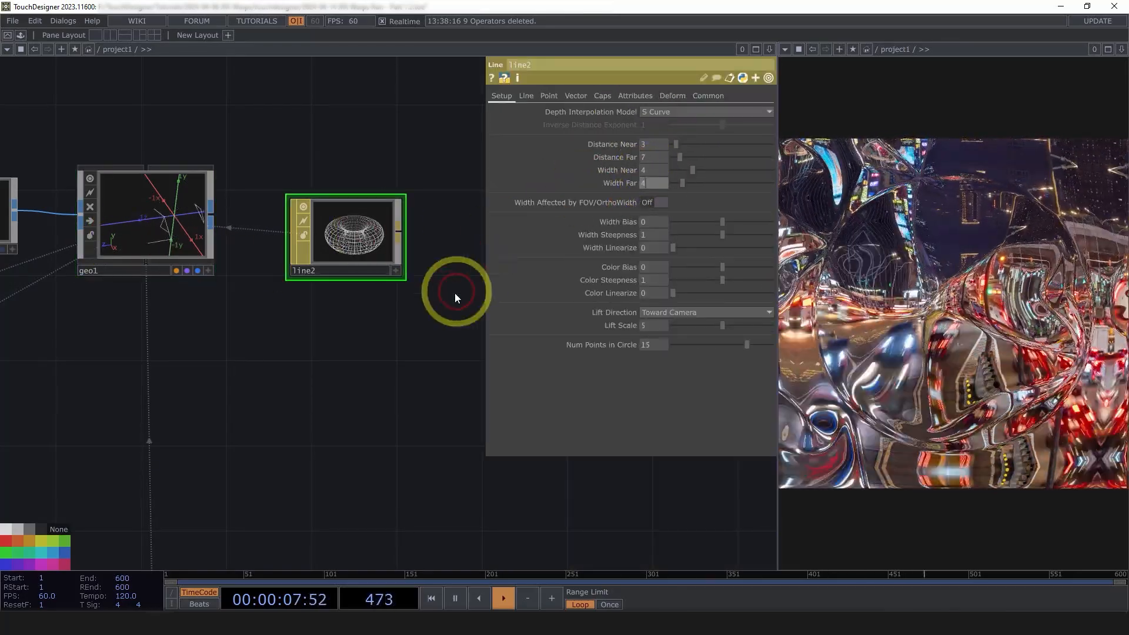
pyautogui.click(456, 294)
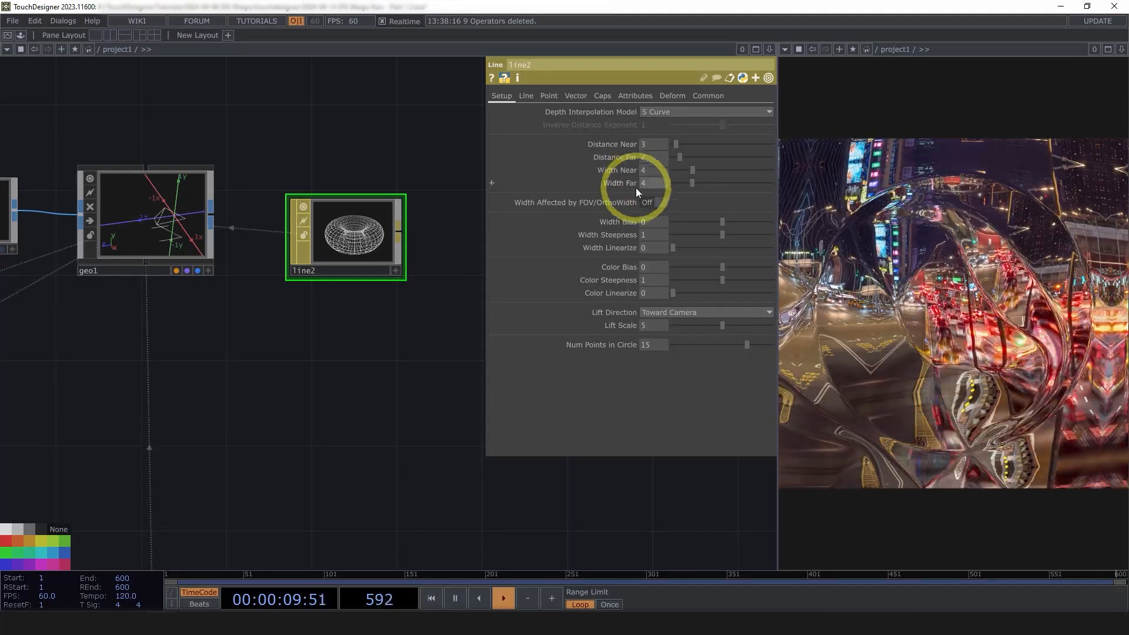
# Make line2's near colour white (1, 1, 1) and turn off Specify Line Far Color
pyautogui.click(529, 98)
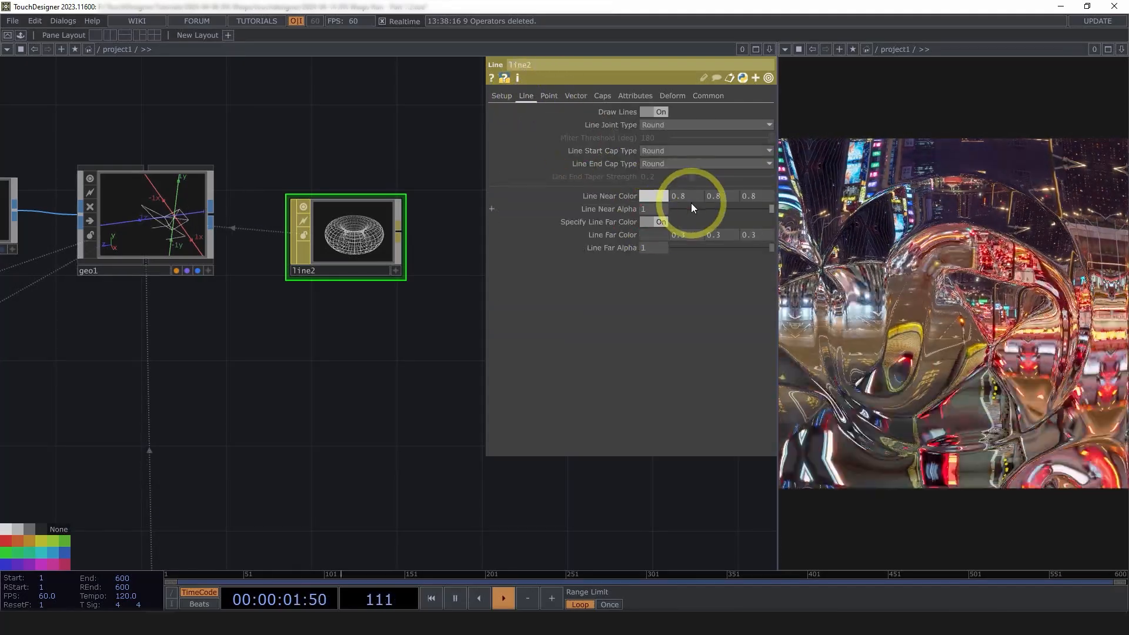
pyautogui.moveTo(687, 196); pyautogui.dragTo(707, 194)
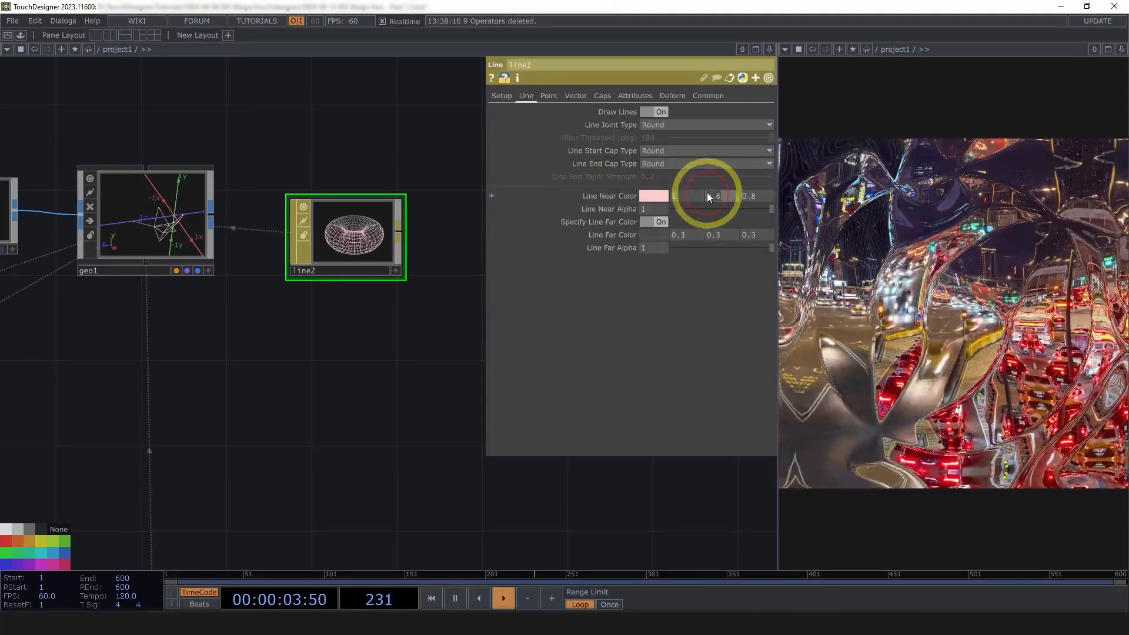
pyautogui.write('1')
pyautogui.click(751, 196)
pyautogui.write('1')
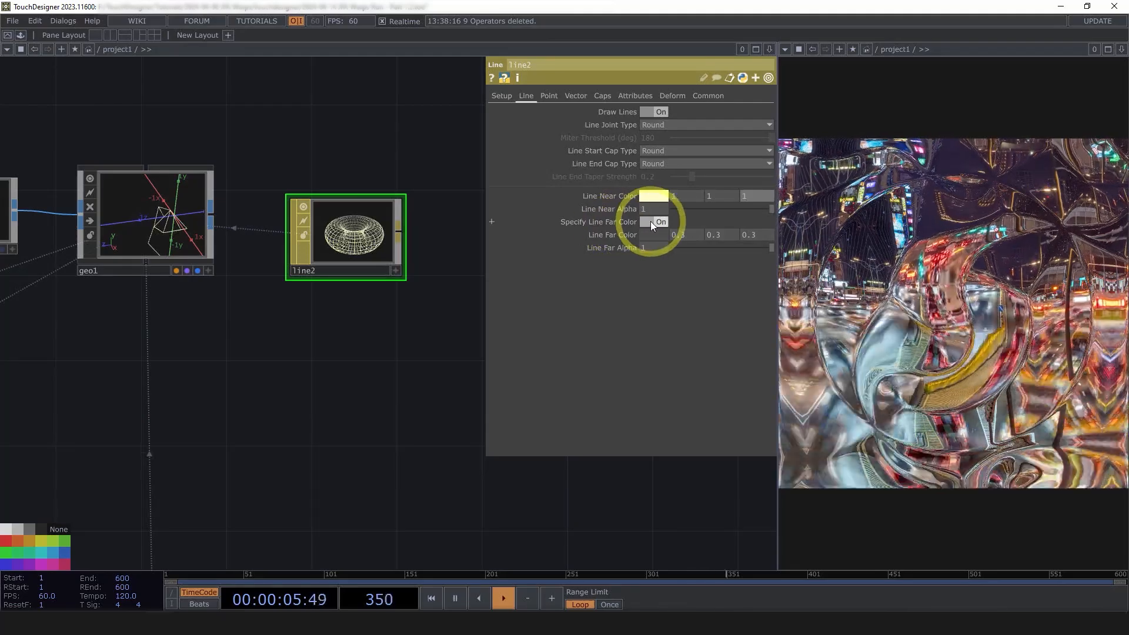
pyautogui.click(650, 222)
pyautogui.moveTo(453, 363); pyautogui.dragTo(374, 345)
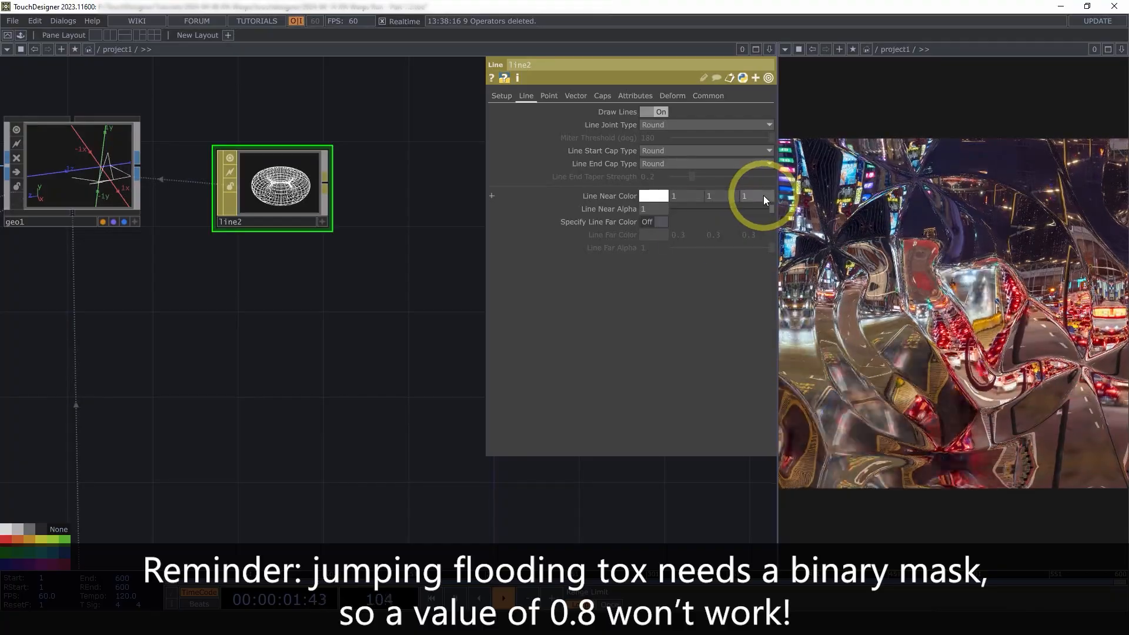
pyautogui.scroll(-5, 328, 282)
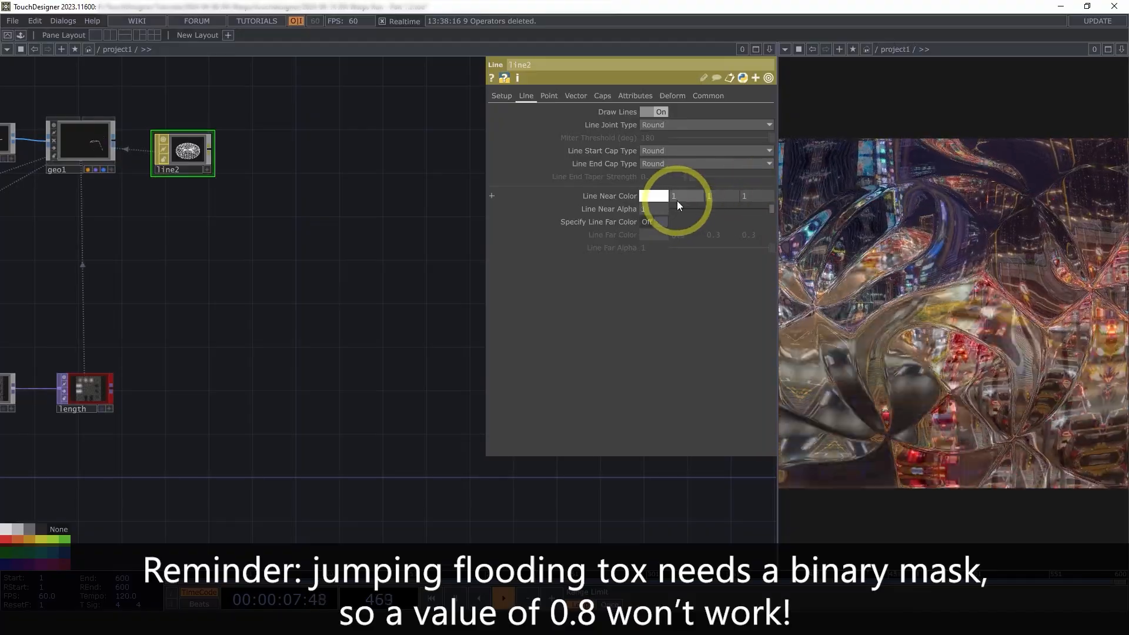
pyautogui.scroll(-4, 343, 249)
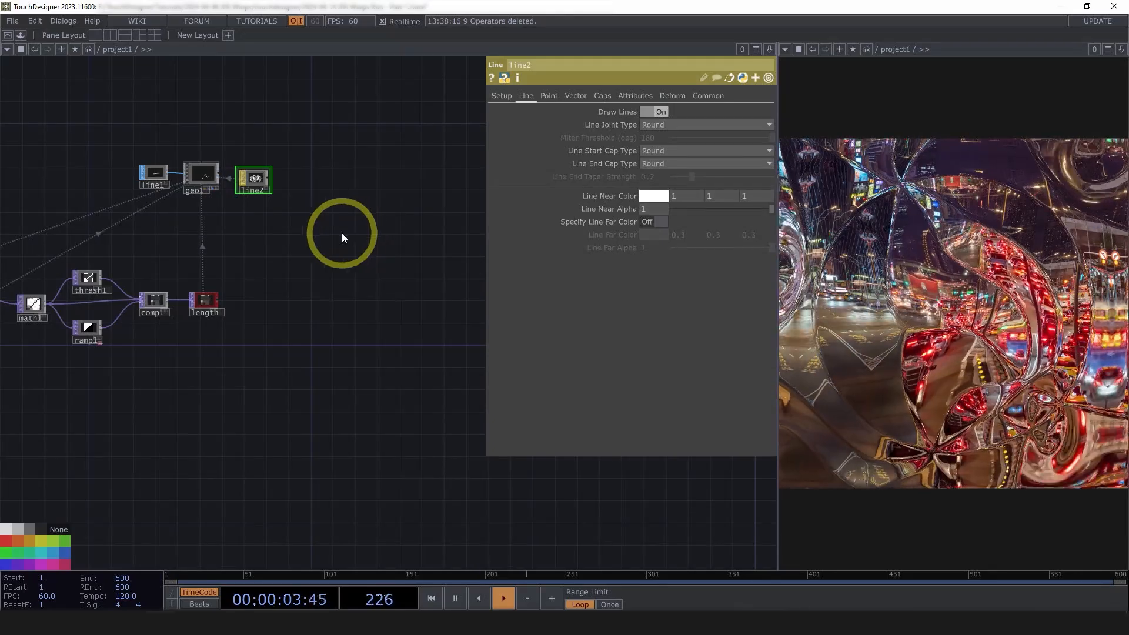
# Add a Camera component, cam1, to the network
pyautogui.press('Tab')
pyautogui.click(149, 82)
pyautogui.write('ca')
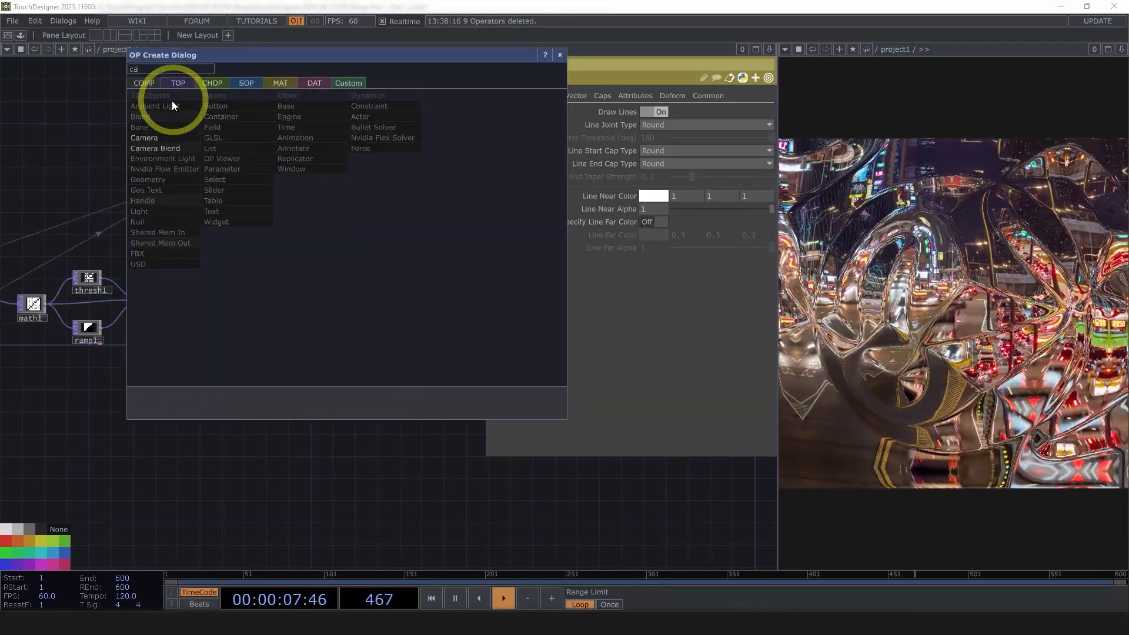
pyautogui.click(150, 137)
pyautogui.click(343, 225)
pyautogui.scroll(2, 327, 282)
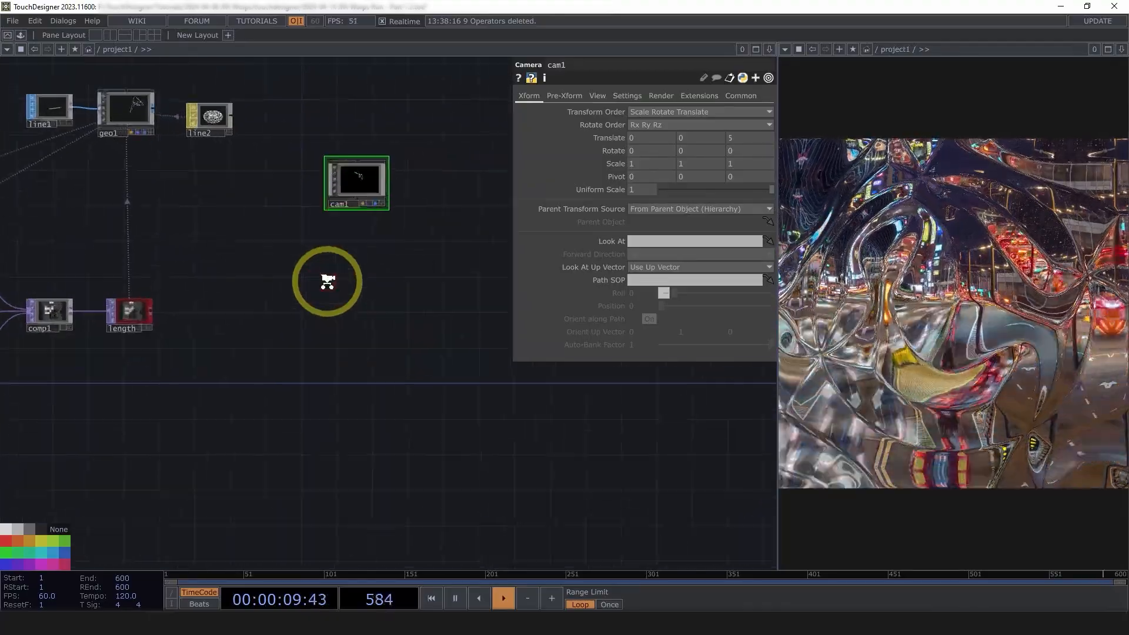
# Add a Render TOP, render1, next to the camera
pyautogui.press('Tab')
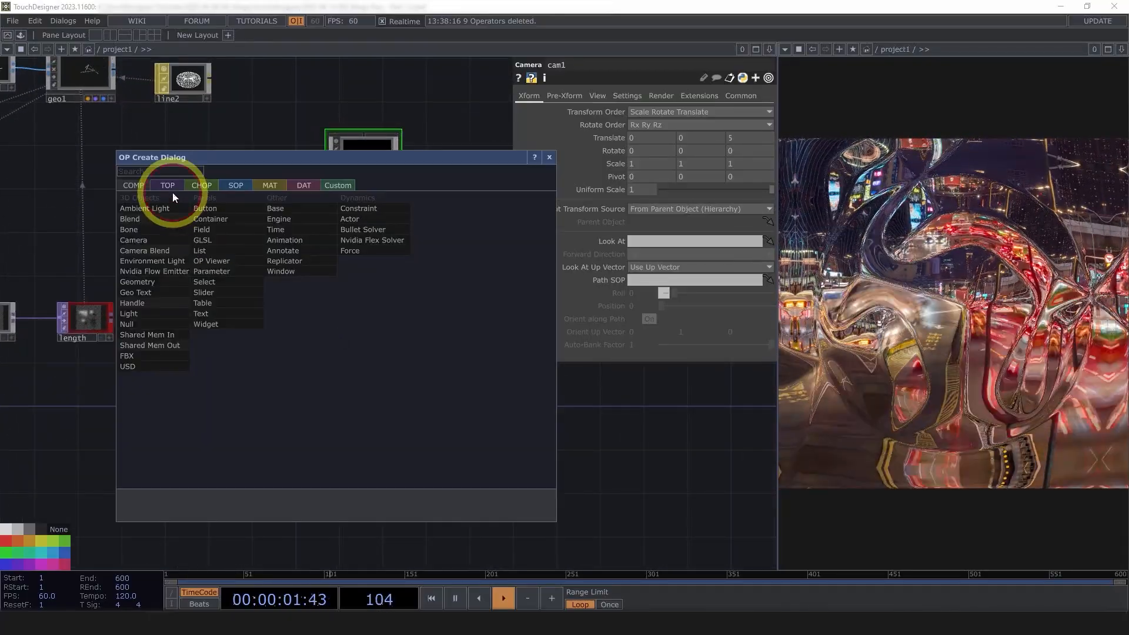
pyautogui.click(170, 185)
pyautogui.write('re')
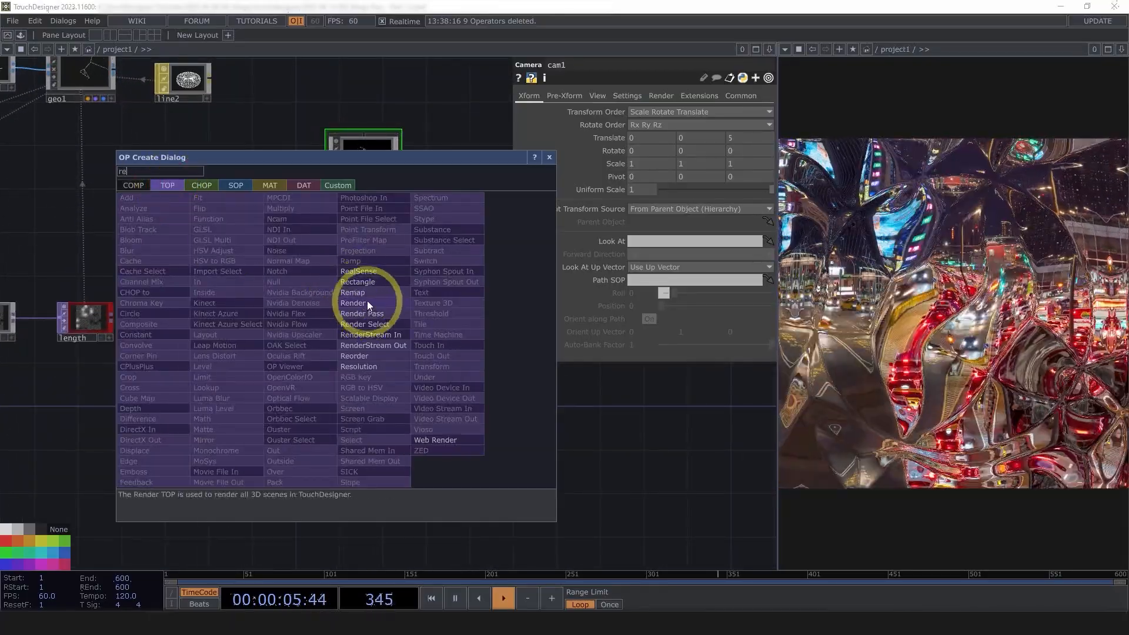
pyautogui.click(367, 301)
pyautogui.click(379, 338)
pyautogui.scroll(4, 360, 318)
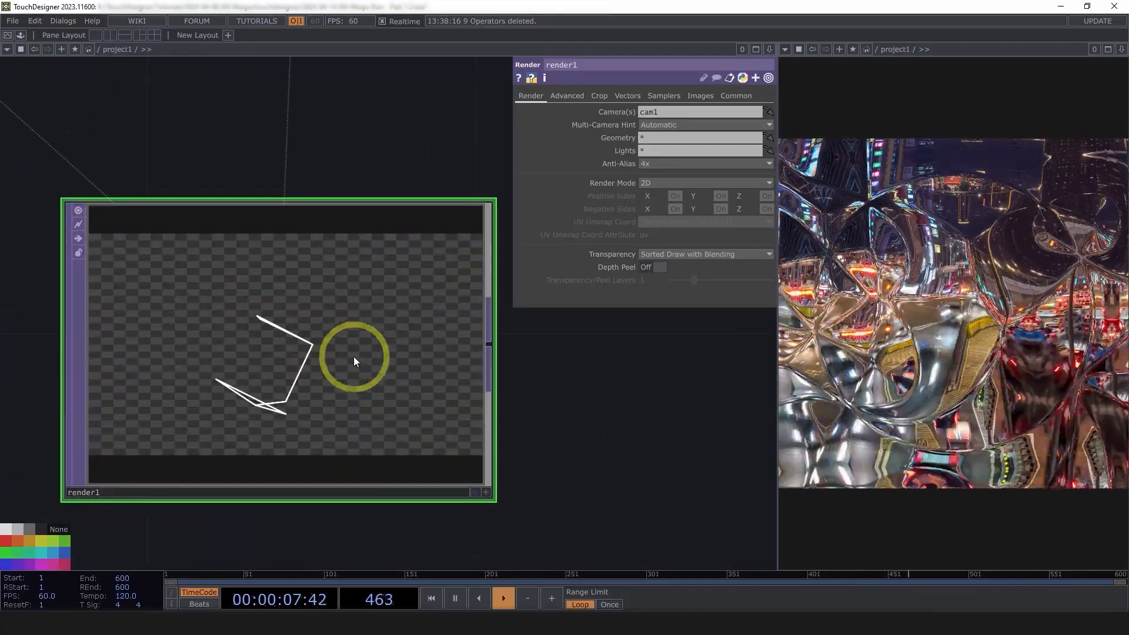
# Set render1's resolution to 1080 x 1080
pyautogui.click(736, 96)
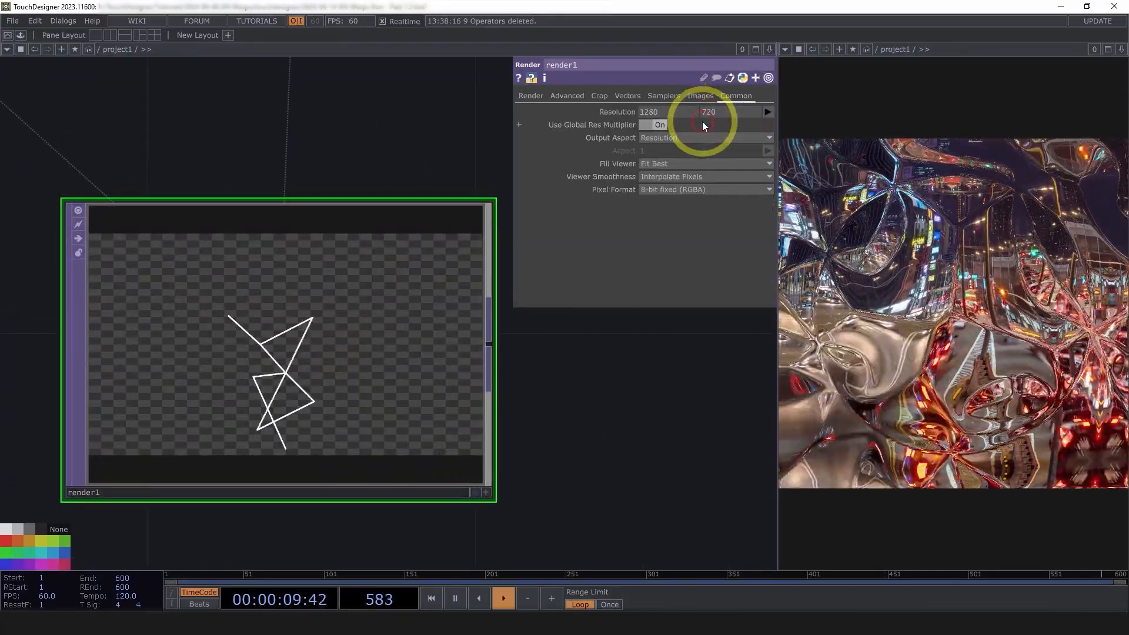
pyautogui.moveTo(665, 114); pyautogui.dragTo(619, 113)
pyautogui.write('10')
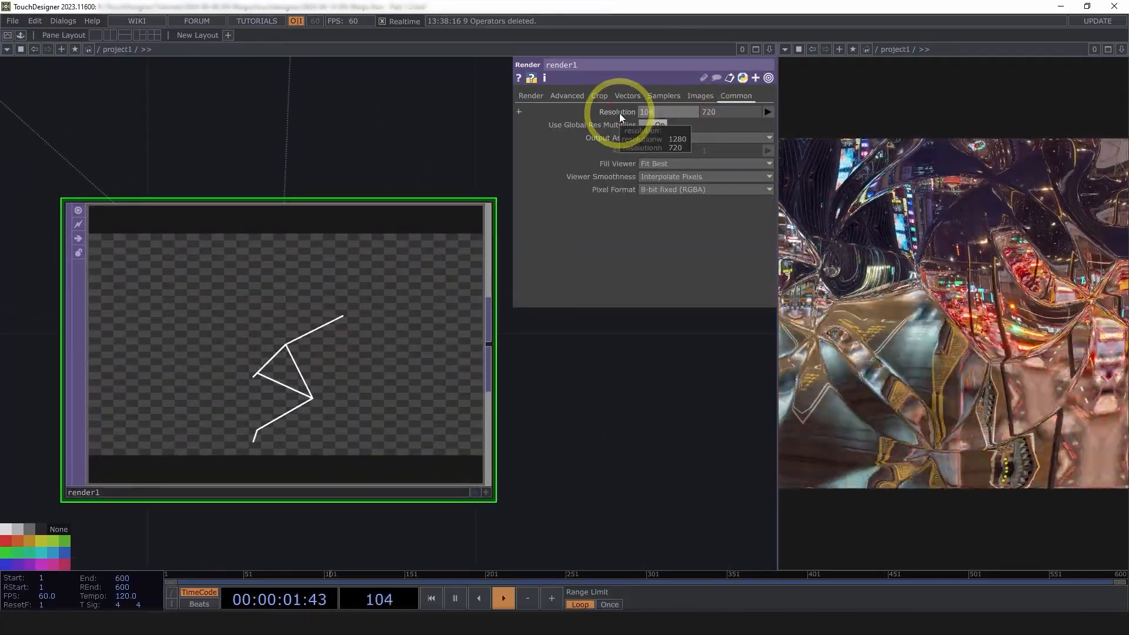
pyautogui.write('80')
pyautogui.press('Tab')
pyautogui.write('1080')
pyautogui.press('Return')
pyautogui.click(444, 369)
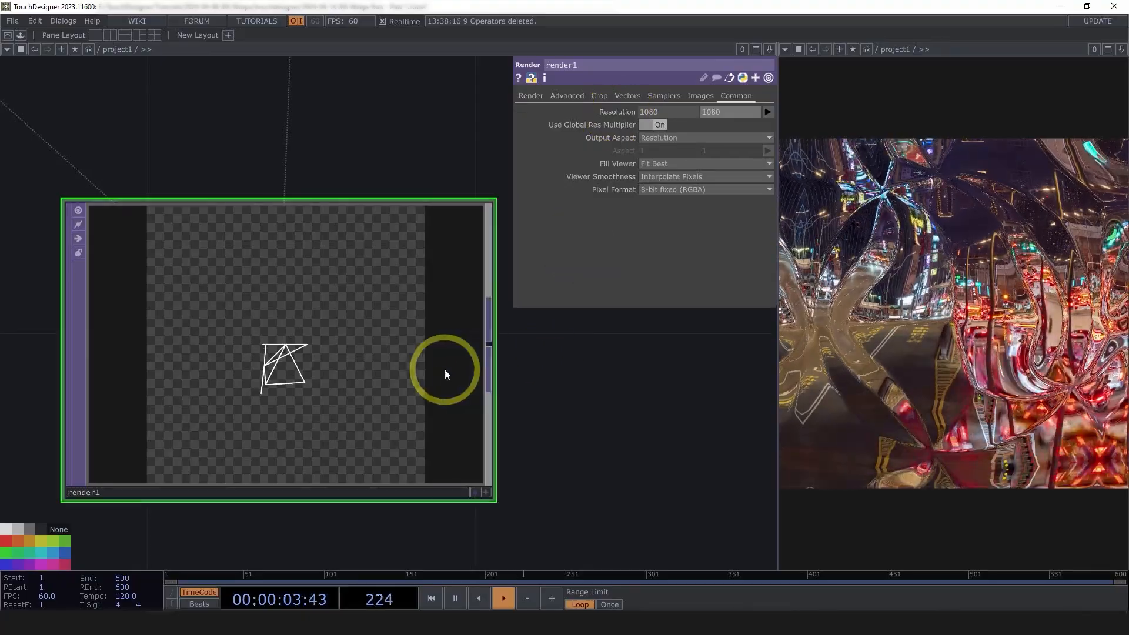
pyautogui.scroll(5, 445, 369)
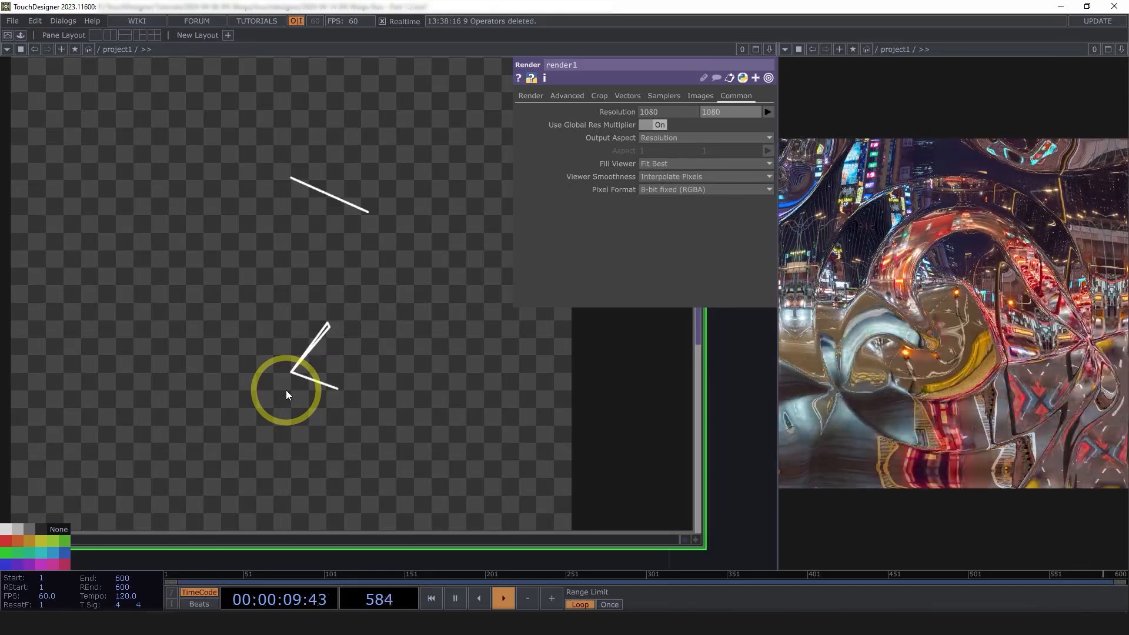
pyautogui.scroll(-6, 263, 365)
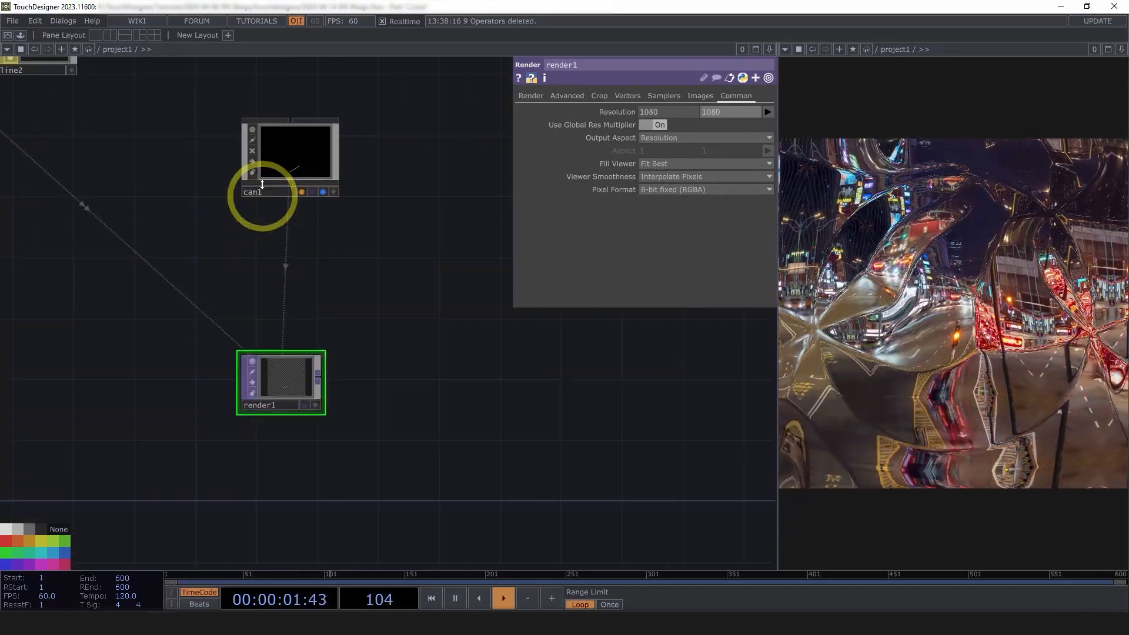
# Switch cam1 to Orthographic projection and reduce Ortho Width to 1.6
pyautogui.click(285, 164)
pyautogui.scroll(6, 295, 386)
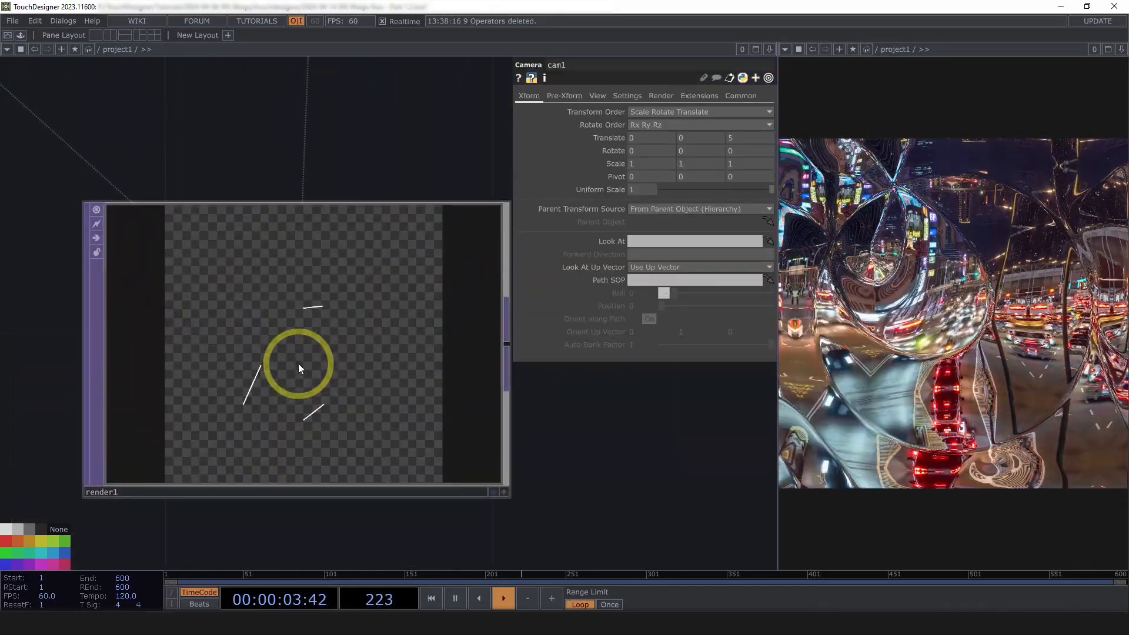
pyautogui.click(597, 95)
pyautogui.click(682, 113)
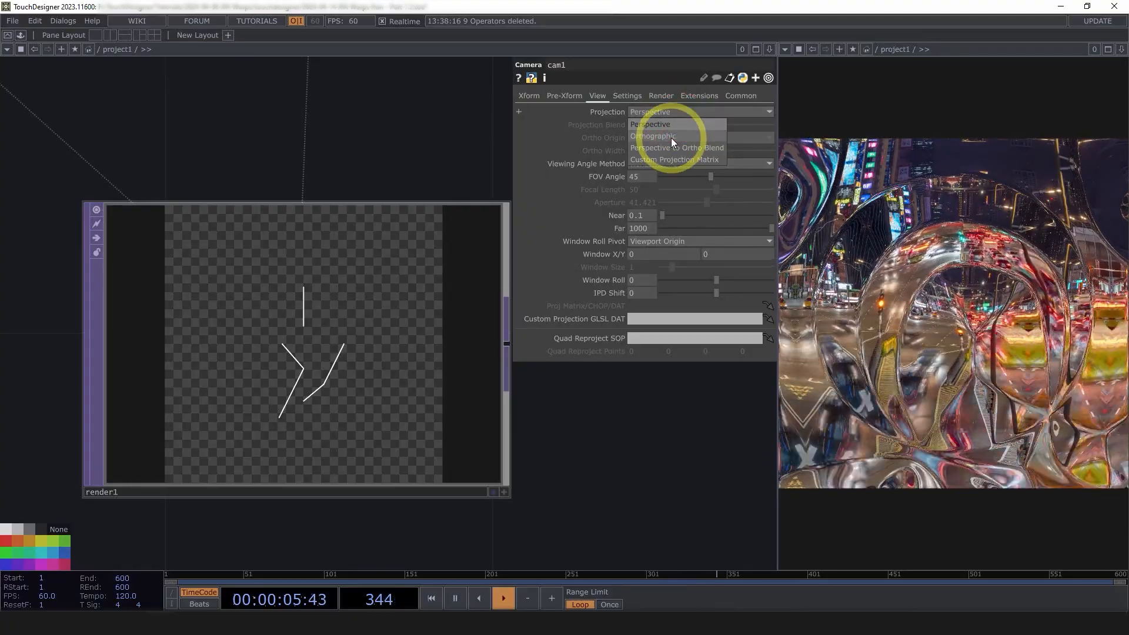
pyautogui.click(672, 136)
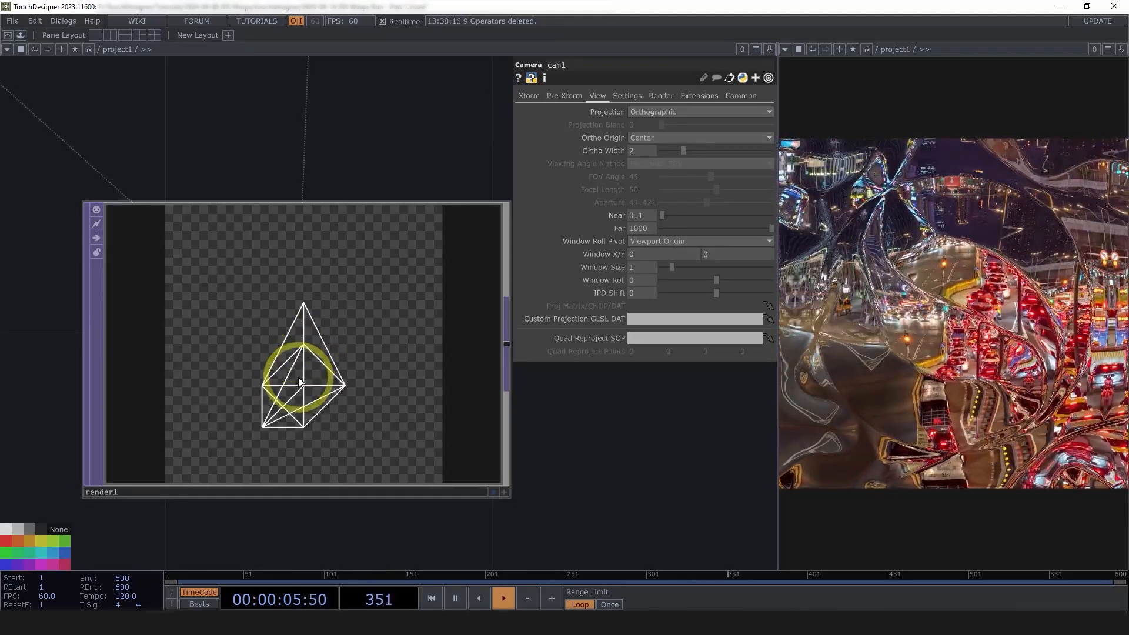
pyautogui.scroll(-3, 298, 379)
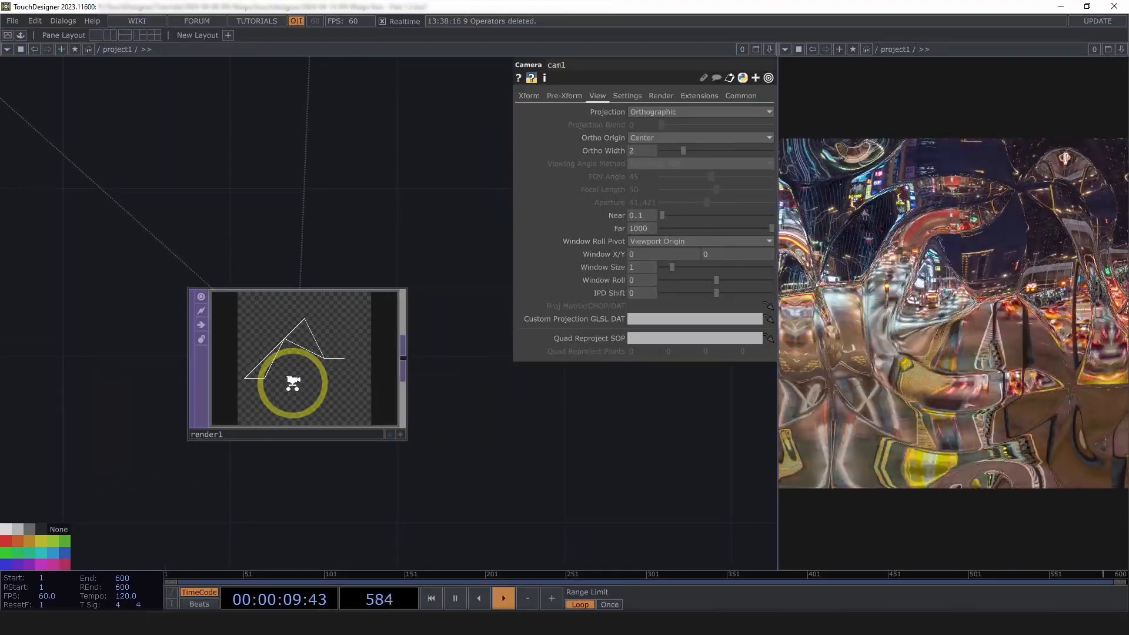
pyautogui.scroll(-3, 292, 383)
pyautogui.scroll(4, 290, 378)
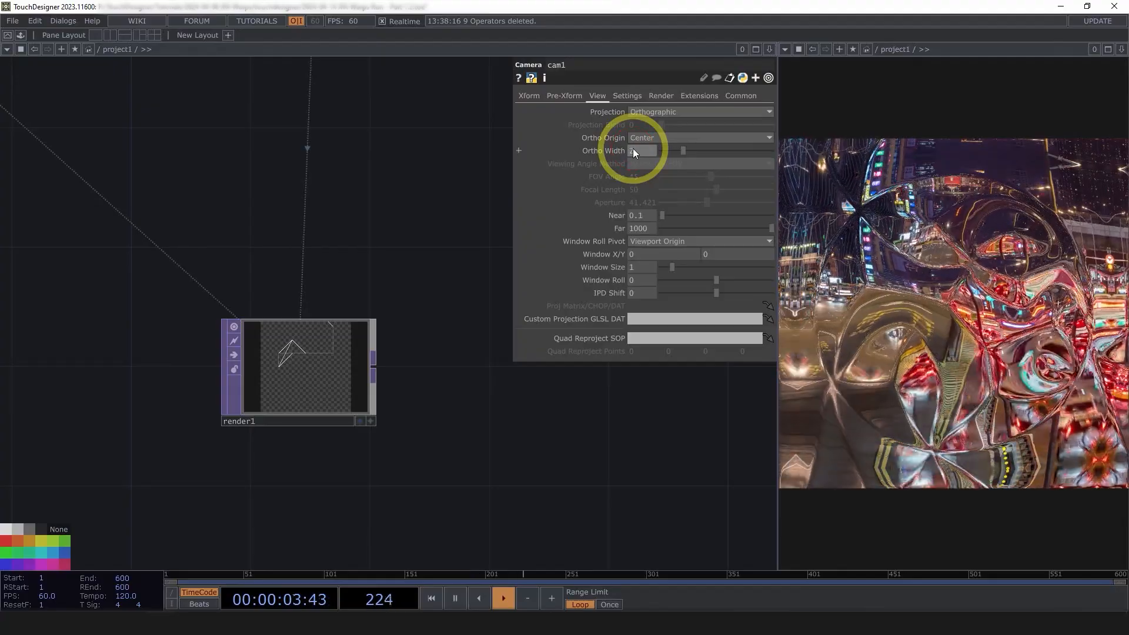
pyautogui.scroll(4, 297, 414)
pyautogui.moveTo(646, 147); pyautogui.dragTo(515, 144, button='middle')
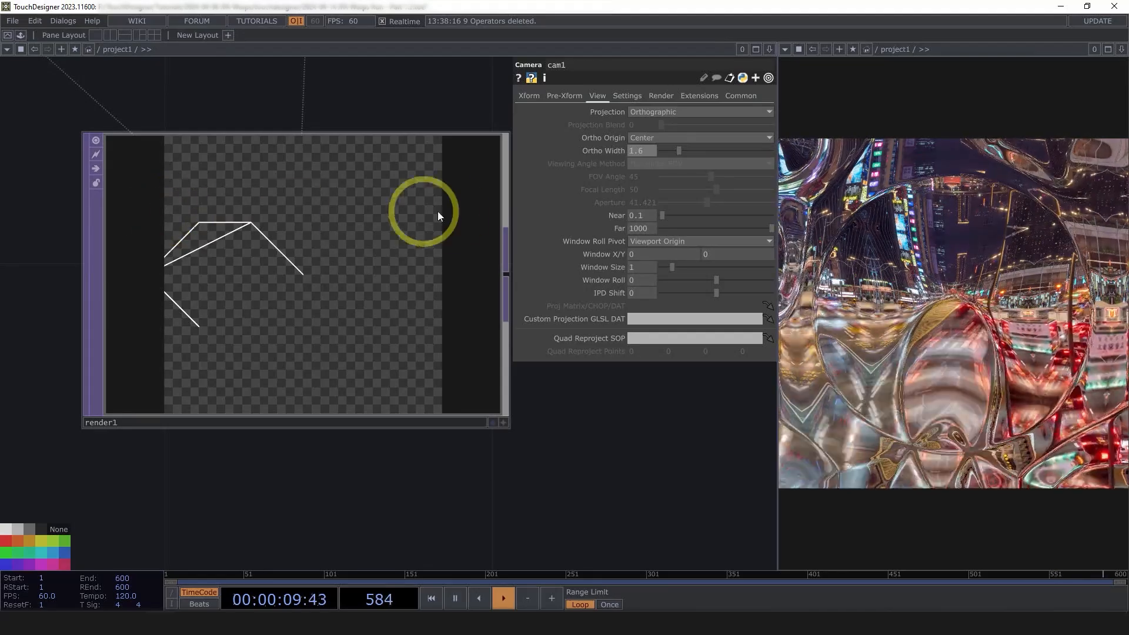
# Check render1's output, then move cam1, render1 and the geometry nodes into a tidier group
pyautogui.click(418, 232)
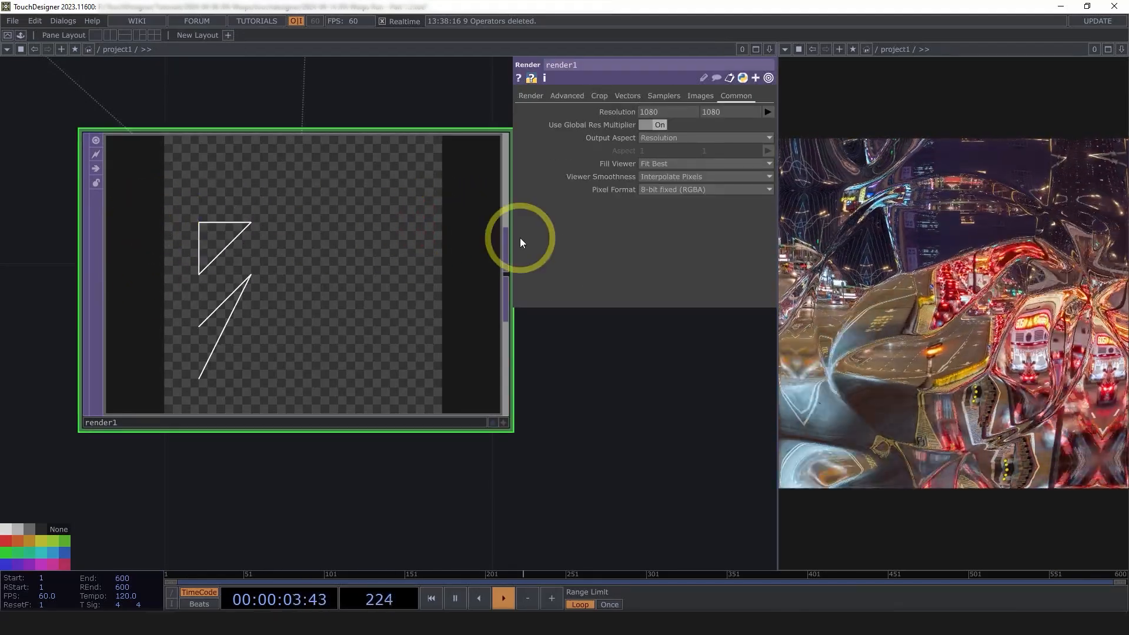
pyautogui.scroll(-5, 404, 408)
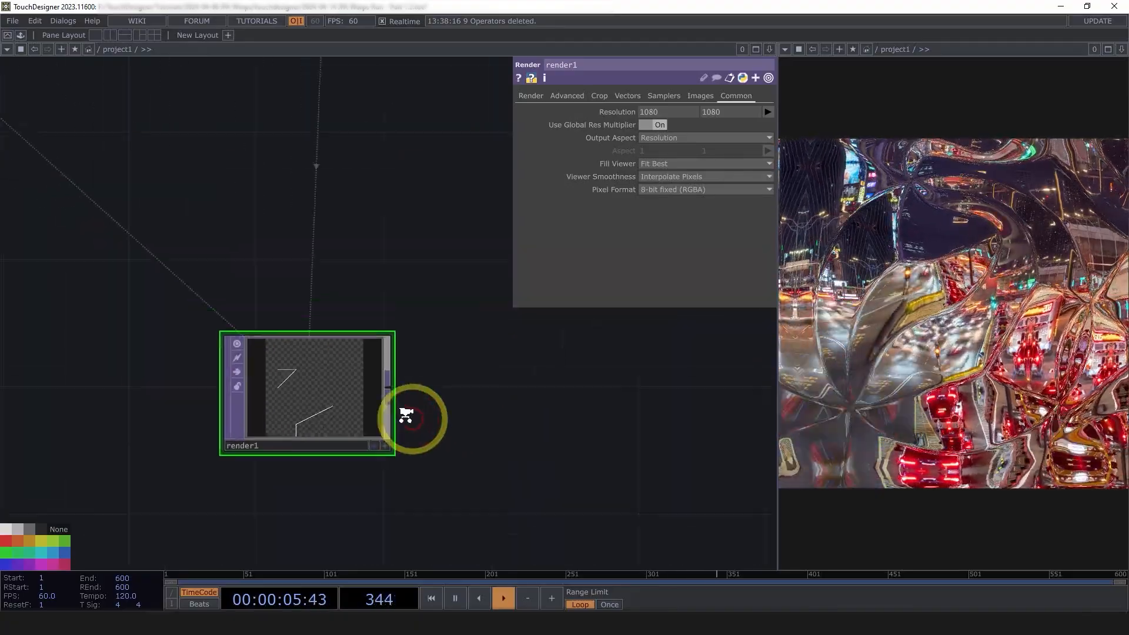
pyautogui.click(379, 114)
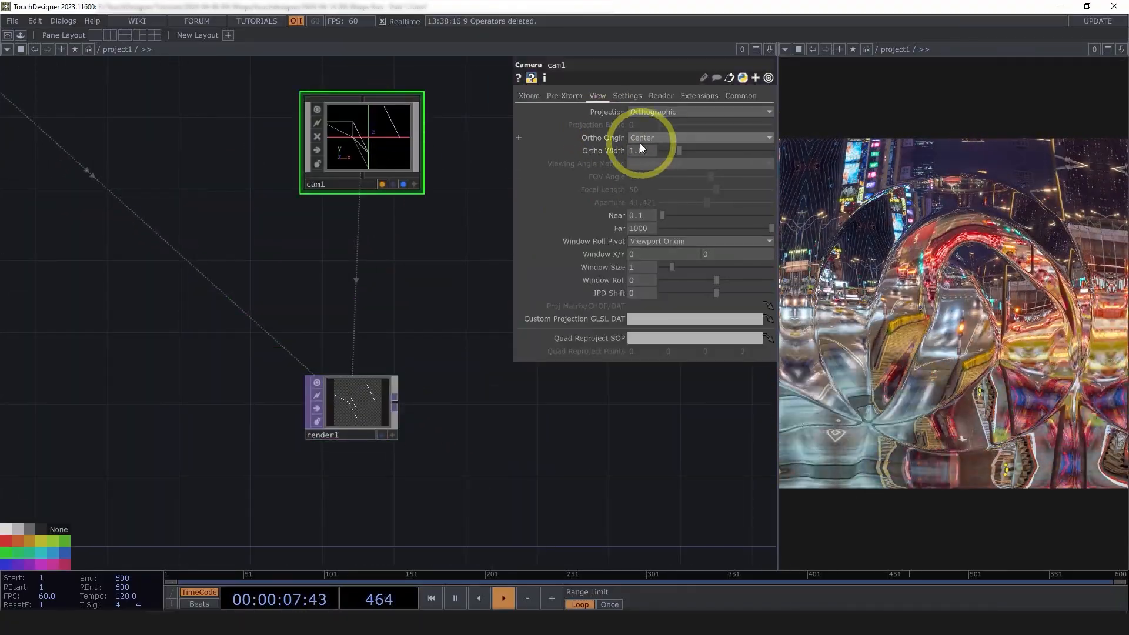
pyautogui.moveTo(523, 488); pyautogui.dragTo(366, 469)
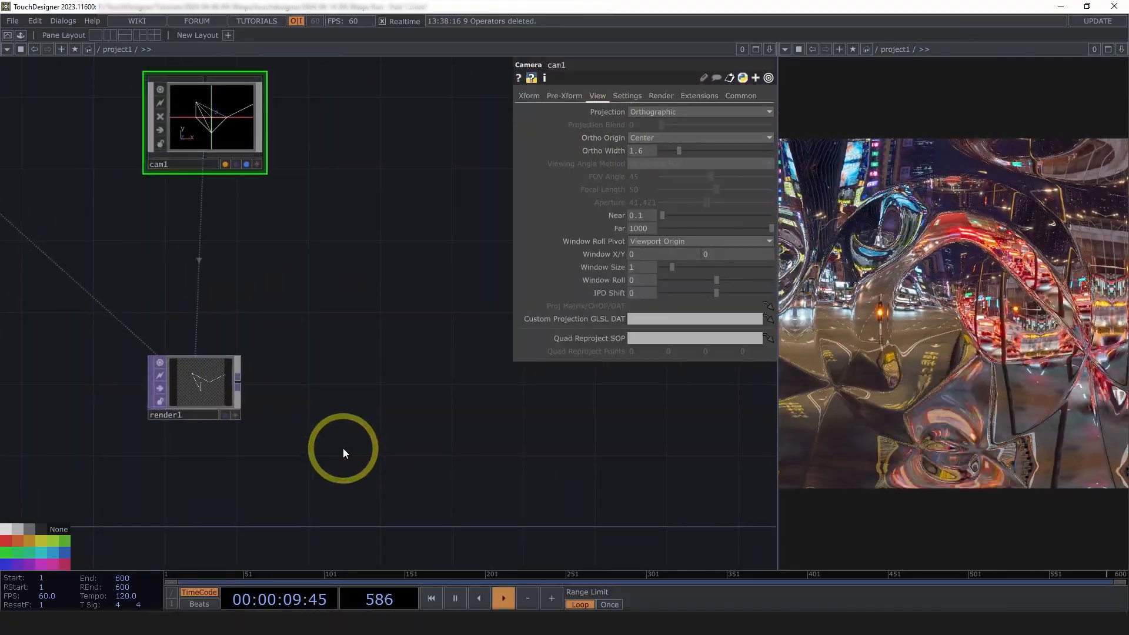
pyautogui.scroll(-6, 407, 450)
pyautogui.scroll(2, 525, 460)
pyautogui.moveTo(526, 462); pyautogui.dragTo(532, 463)
pyautogui.scroll(2, 531, 463)
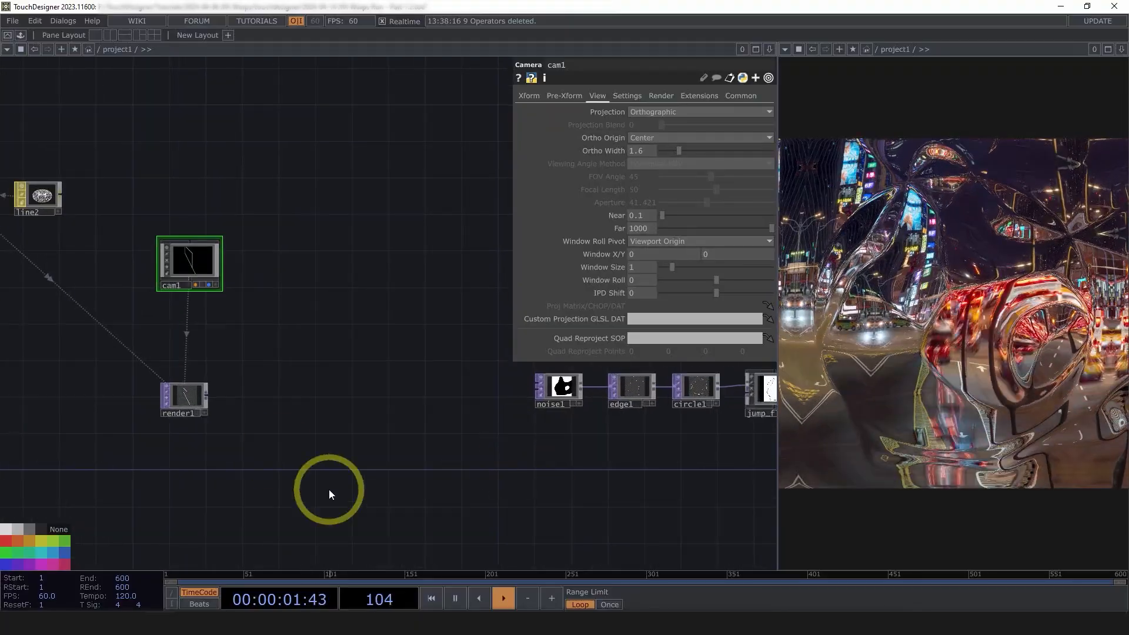
pyautogui.moveTo(178, 246); pyautogui.dragTo(223, 235)
pyautogui.scroll(-5, 417, 389)
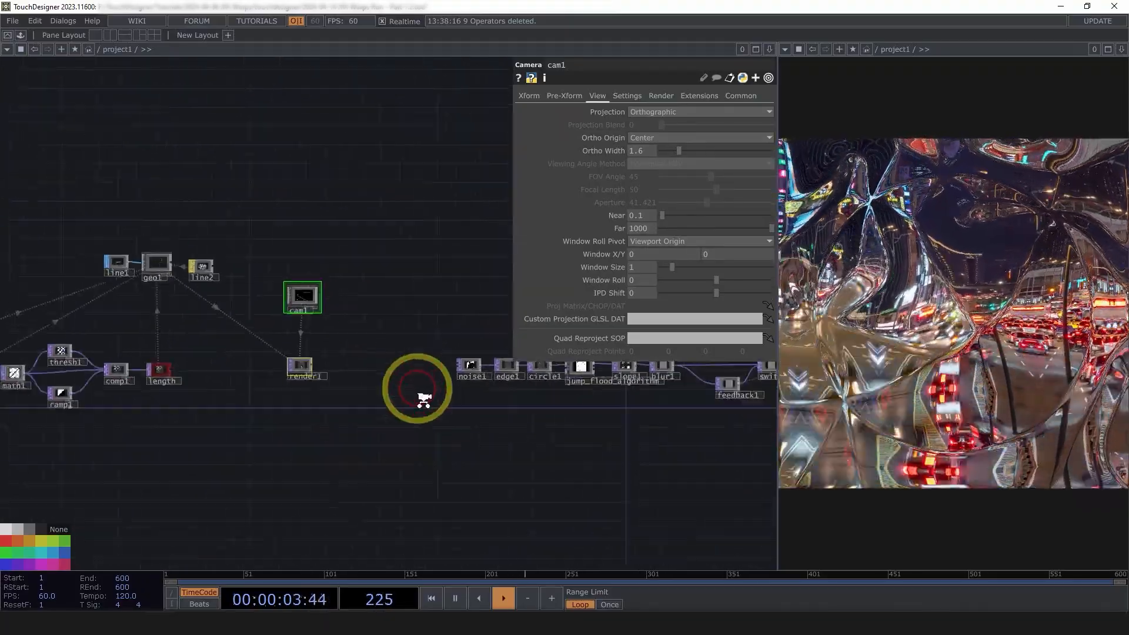
pyautogui.moveTo(388, 455); pyautogui.dragTo(17, 186, button='right')
pyautogui.moveTo(346, 354); pyautogui.dragTo(380, 372)
pyautogui.scroll(5, 468, 386)
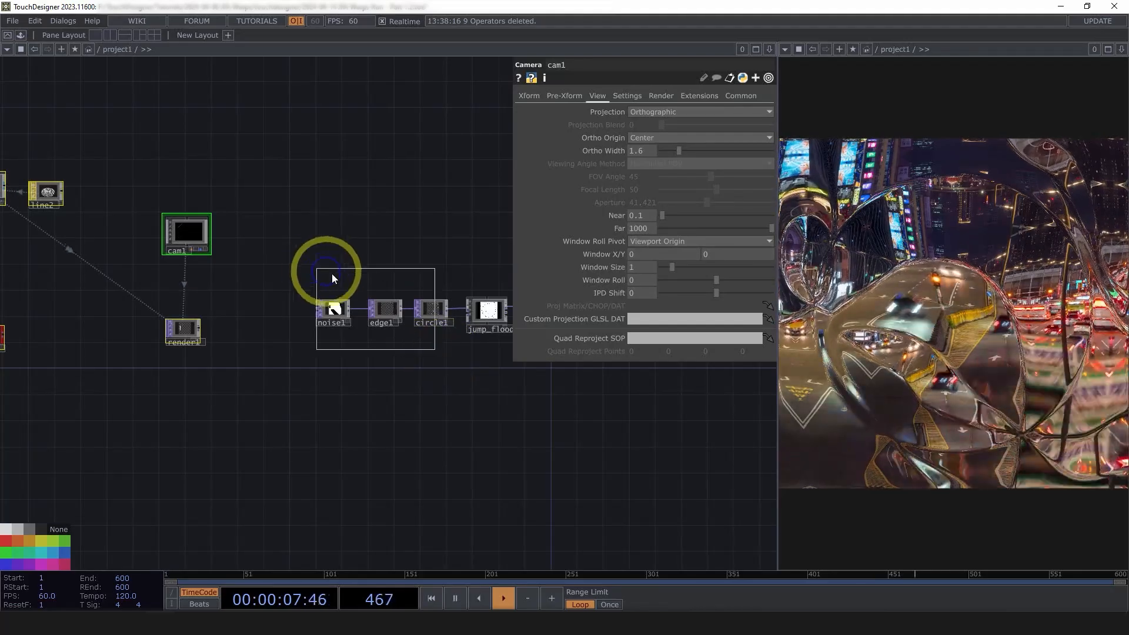
# Move noise1, edge1 and circle1 upward and wire render1 into jump_flood's input
pyautogui.moveTo(331, 274); pyautogui.dragTo(334, 275, button='right')
pyautogui.moveTo(430, 308); pyautogui.dragTo(417, 270)
pyautogui.moveTo(463, 308); pyautogui.dragTo(203, 329)
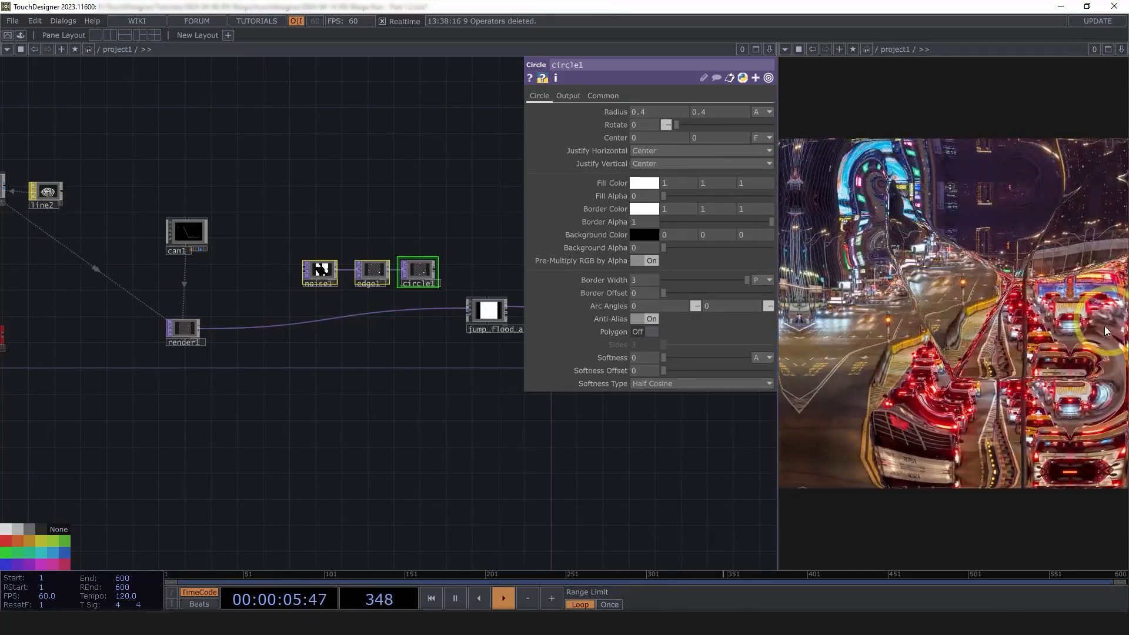
# Pan the network to bring circle1 and then render1 back into view
pyautogui.moveTo(376, 449); pyautogui.dragTo(433, 408)
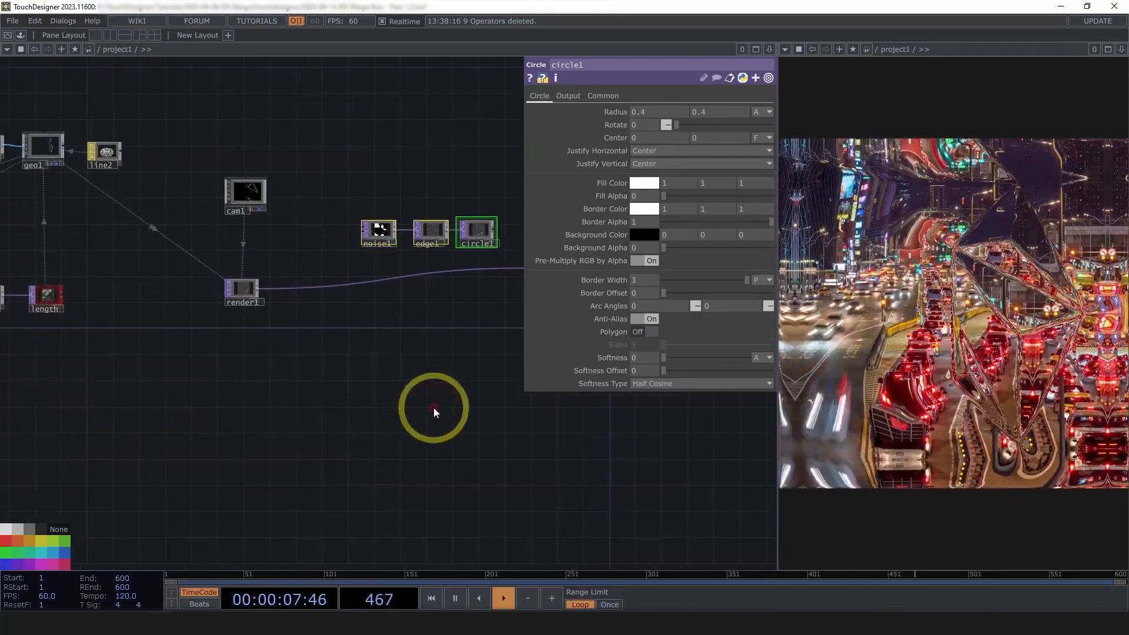
pyautogui.scroll(3, 386, 342)
pyautogui.moveTo(424, 224); pyautogui.dragTo(339, 295)
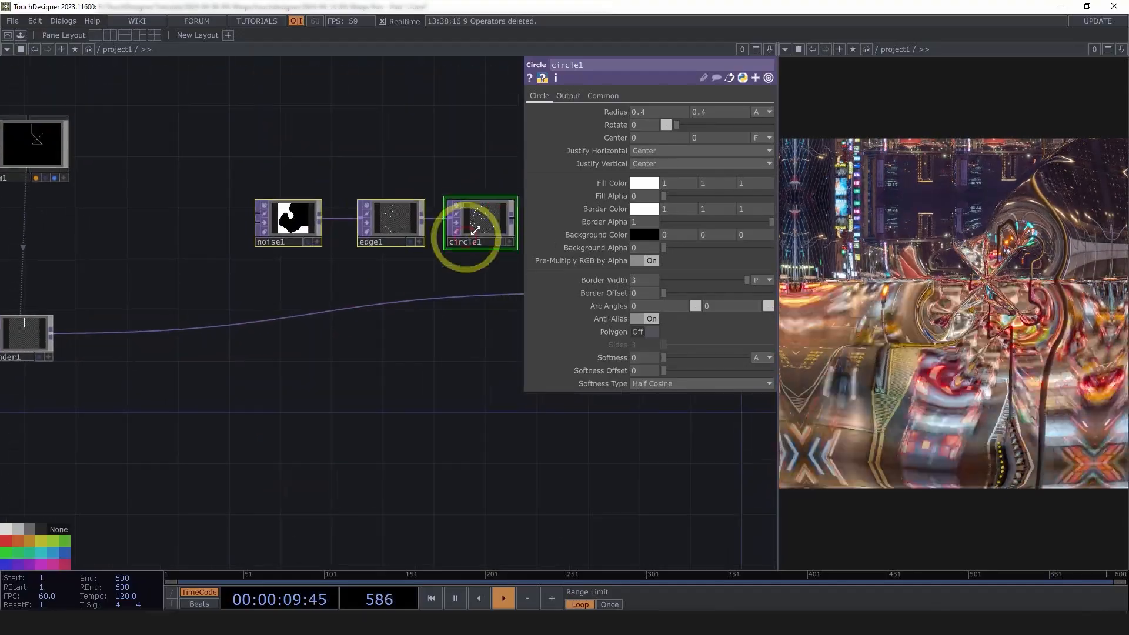
pyautogui.scroll(5, 476, 229)
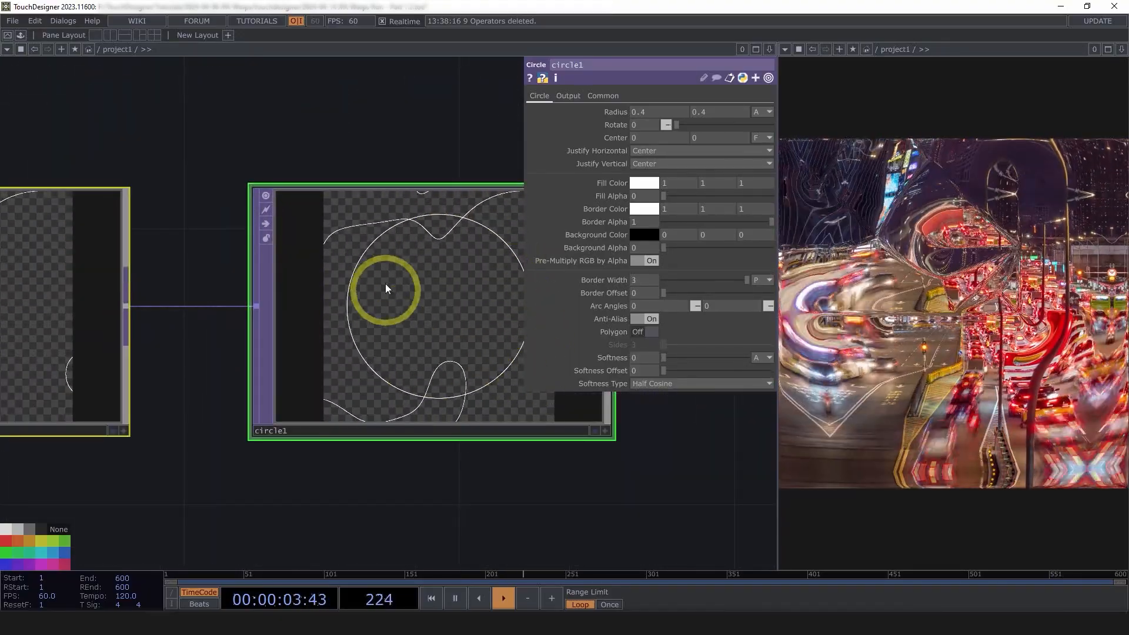
pyautogui.scroll(-3, 448, 370)
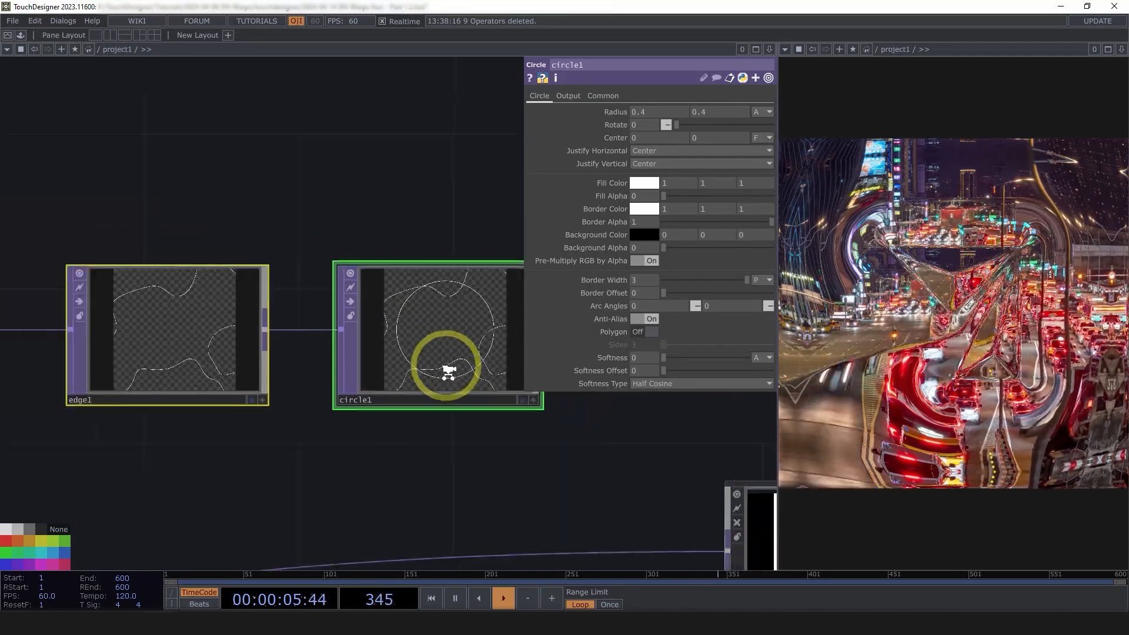
pyautogui.scroll(-4, 448, 370)
pyautogui.moveTo(228, 518); pyautogui.dragTo(469, 446)
pyautogui.scroll(-2, 469, 446)
pyautogui.scroll(4, 182, 424)
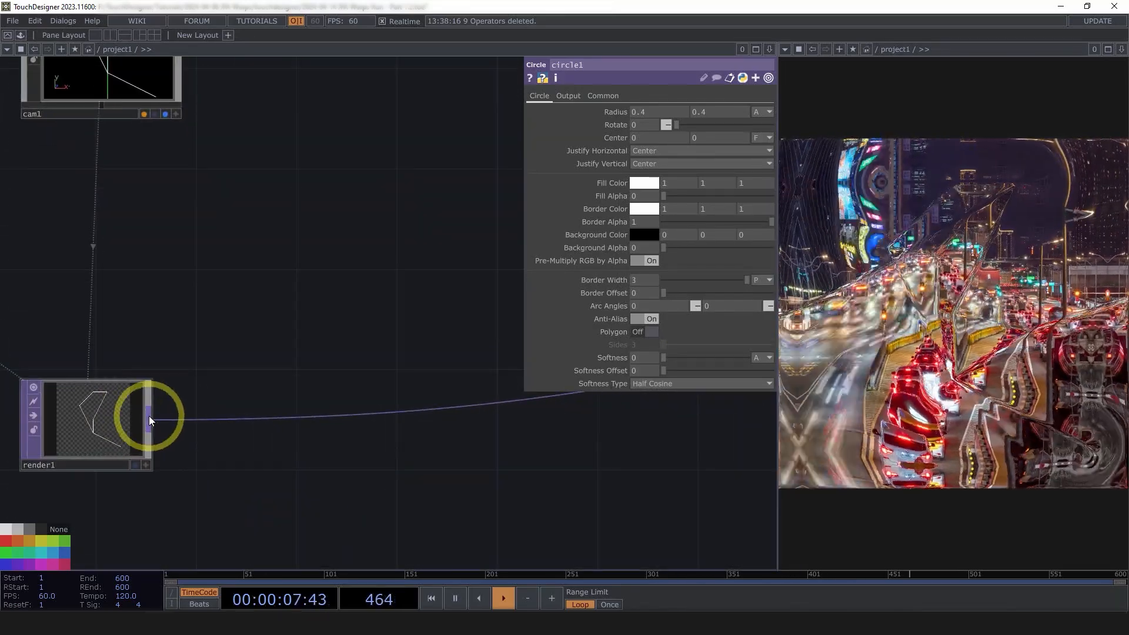
# Append a Rectangle TOP, rectangle1, after render1 and size it to 0.8 by 0.8
pyautogui.rightClick(150, 415)
pyautogui.click(252, 357)
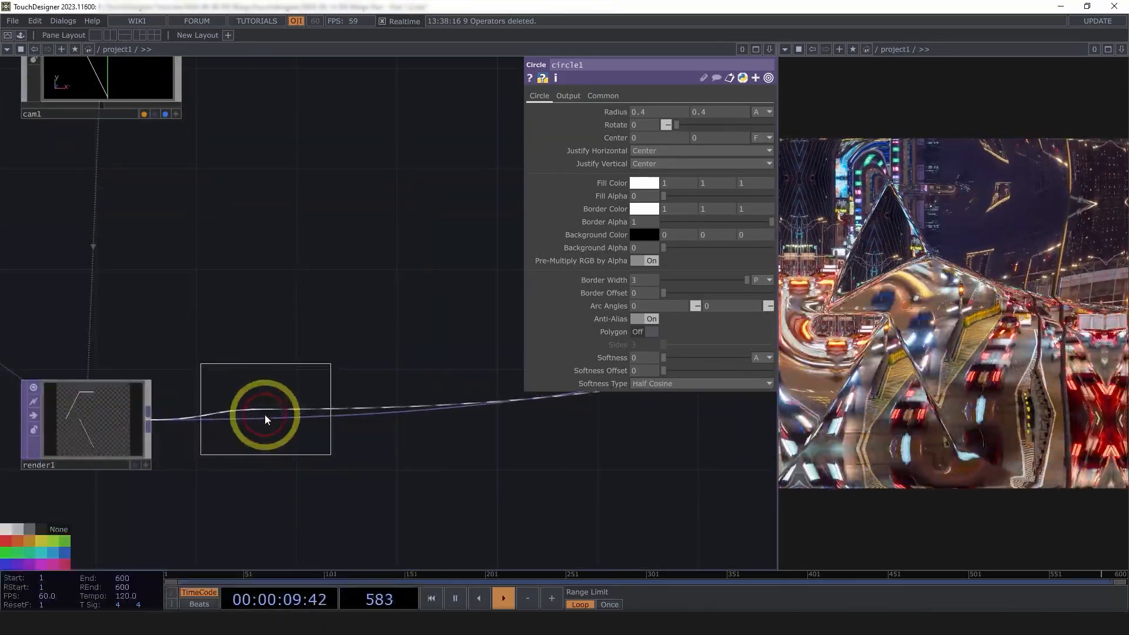
pyautogui.click(265, 415)
pyautogui.scroll(5, 263, 433)
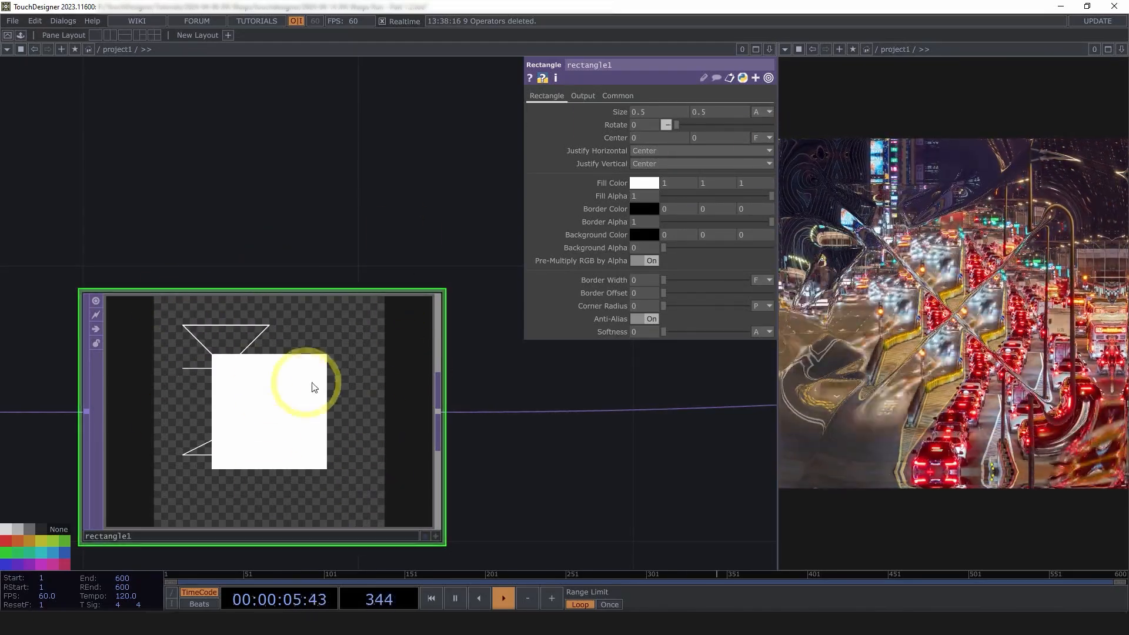
pyautogui.moveTo(606, 114); pyautogui.dragTo(713, 111, button='middle')
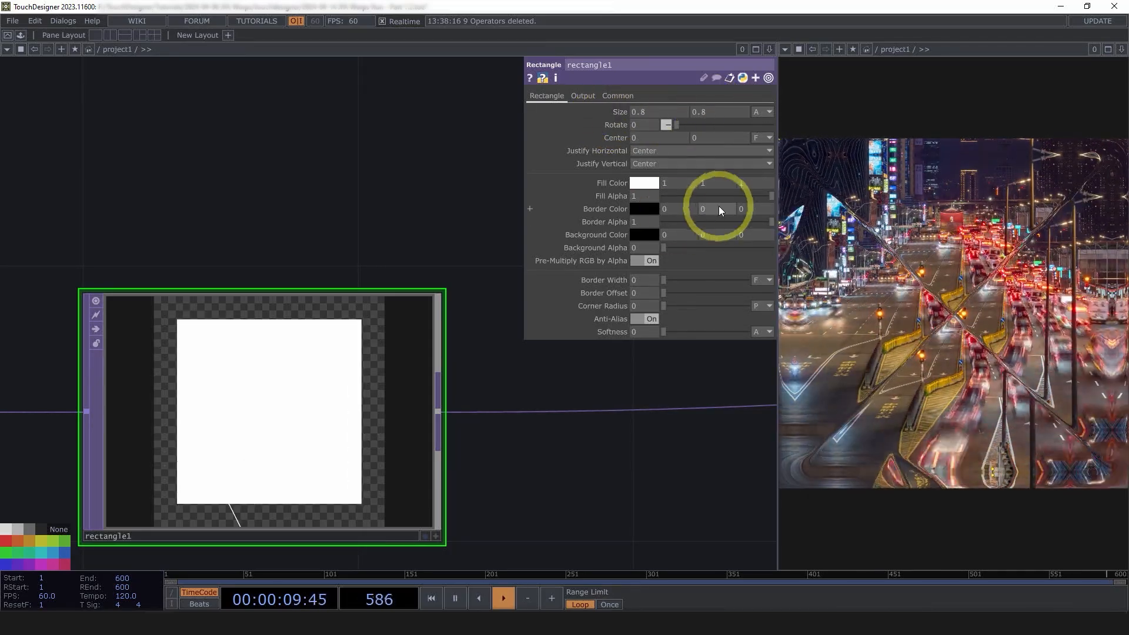
# Set rectangle1's Fill Alpha to 0, Border Color to white and Border Width to 4
pyautogui.moveTo(753, 195); pyautogui.dragTo(619, 195)
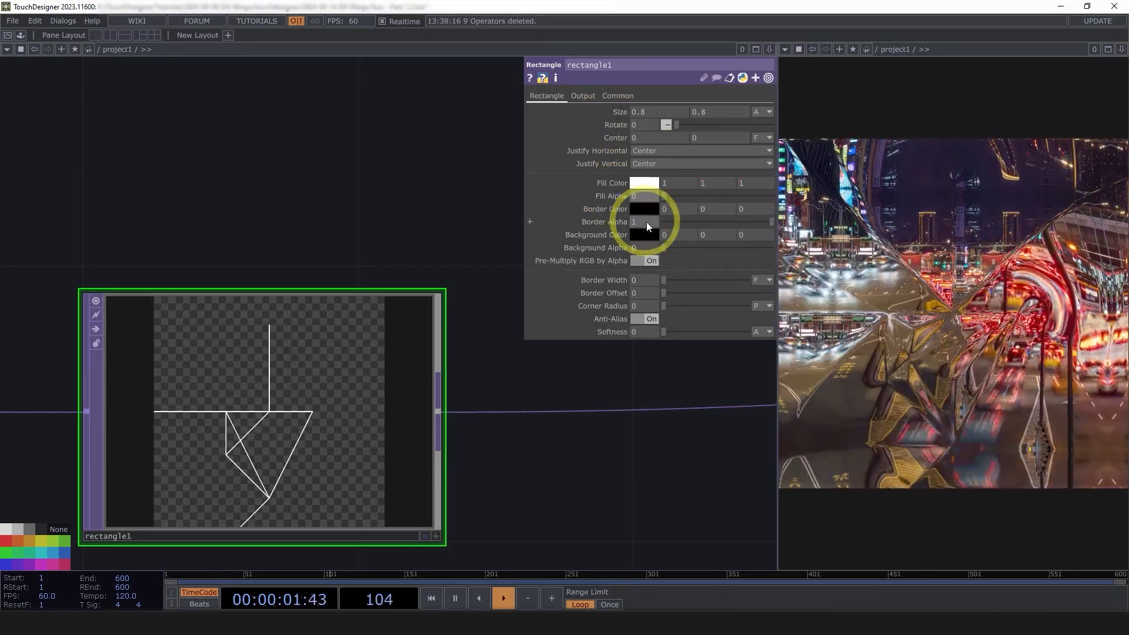
pyautogui.click(644, 209)
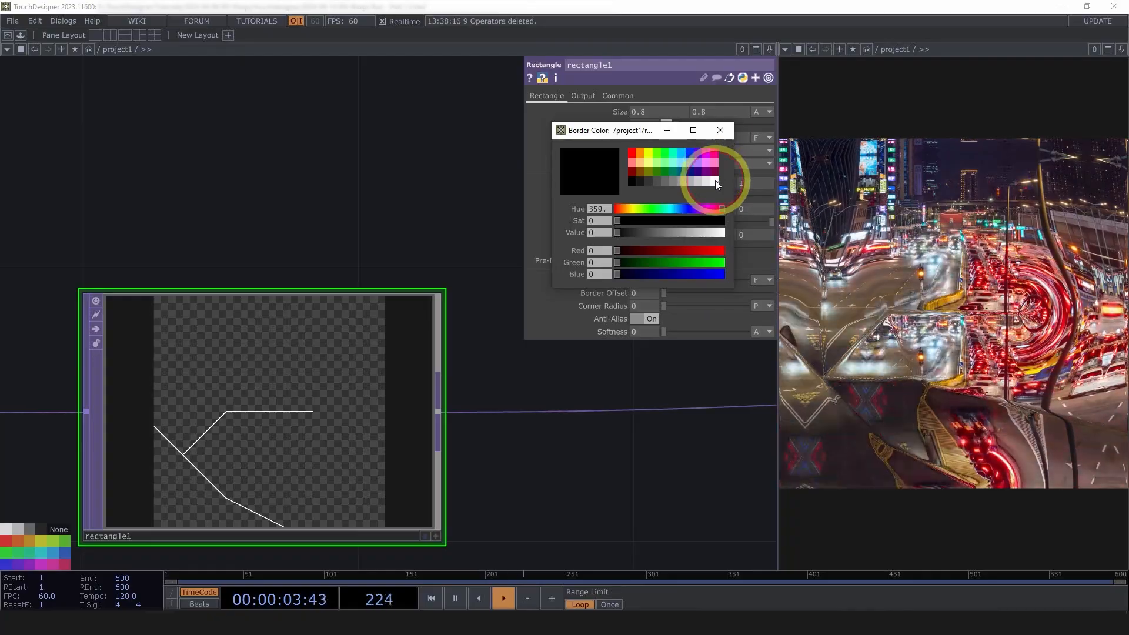
pyautogui.click(713, 182)
pyautogui.click(718, 130)
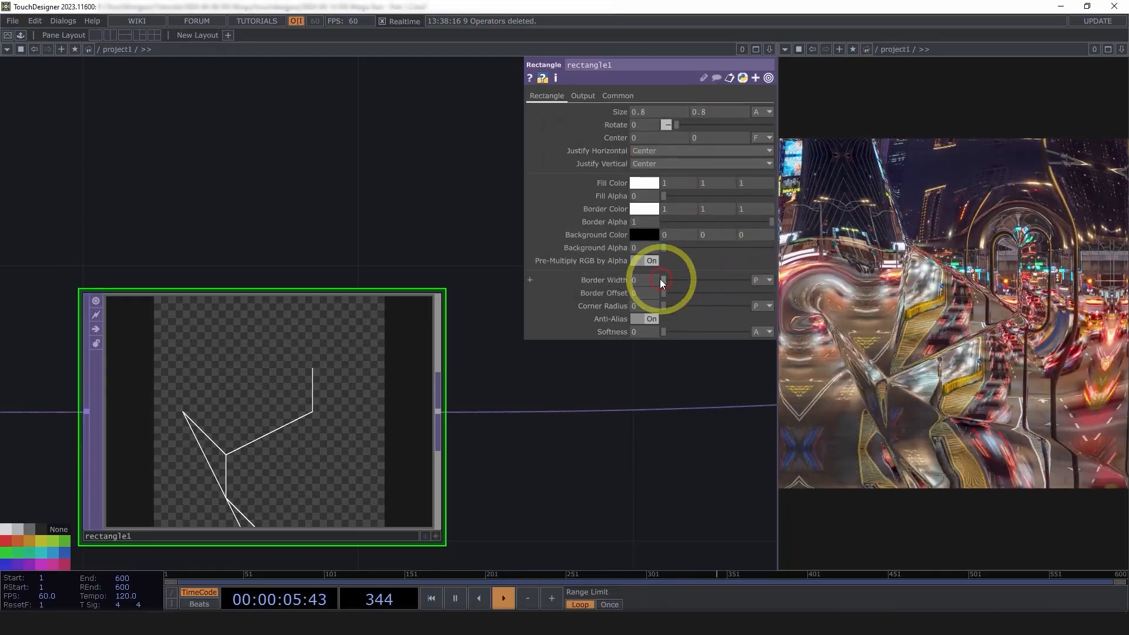
pyautogui.click(654, 283)
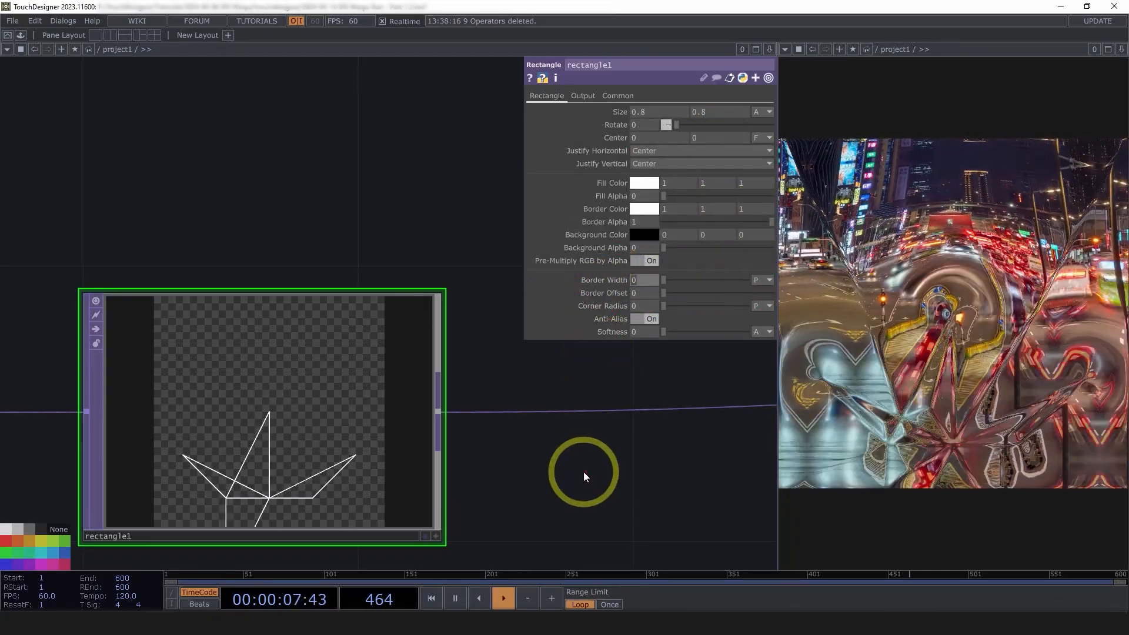
pyautogui.write('4')
pyautogui.click(582, 472)
pyautogui.scroll(5, 253, 479)
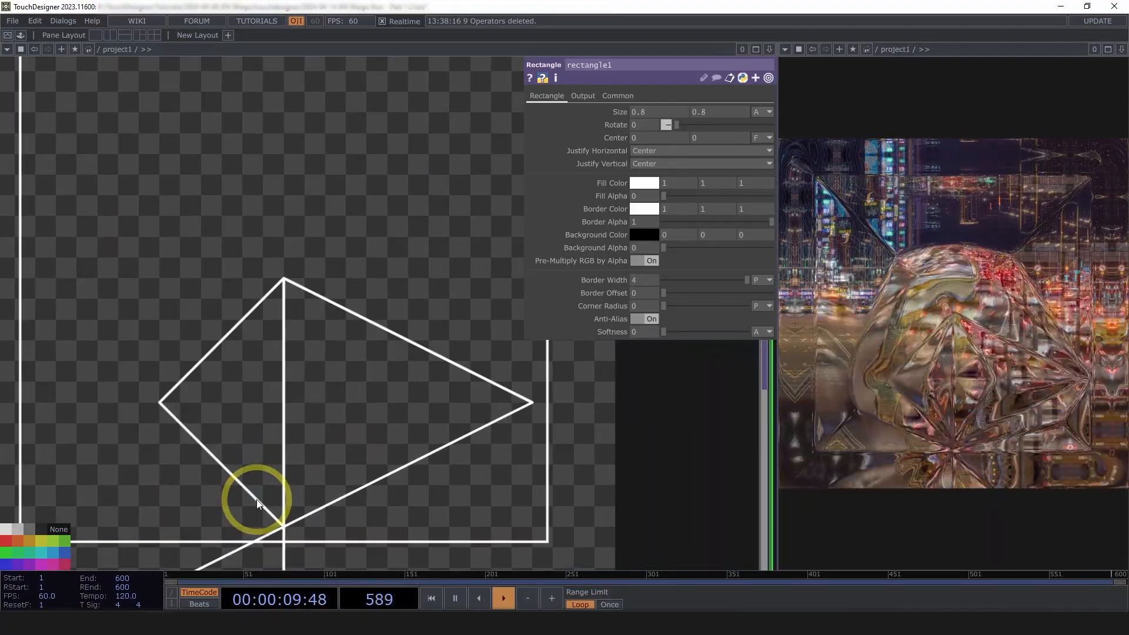
pyautogui.scroll(-7, 272, 497)
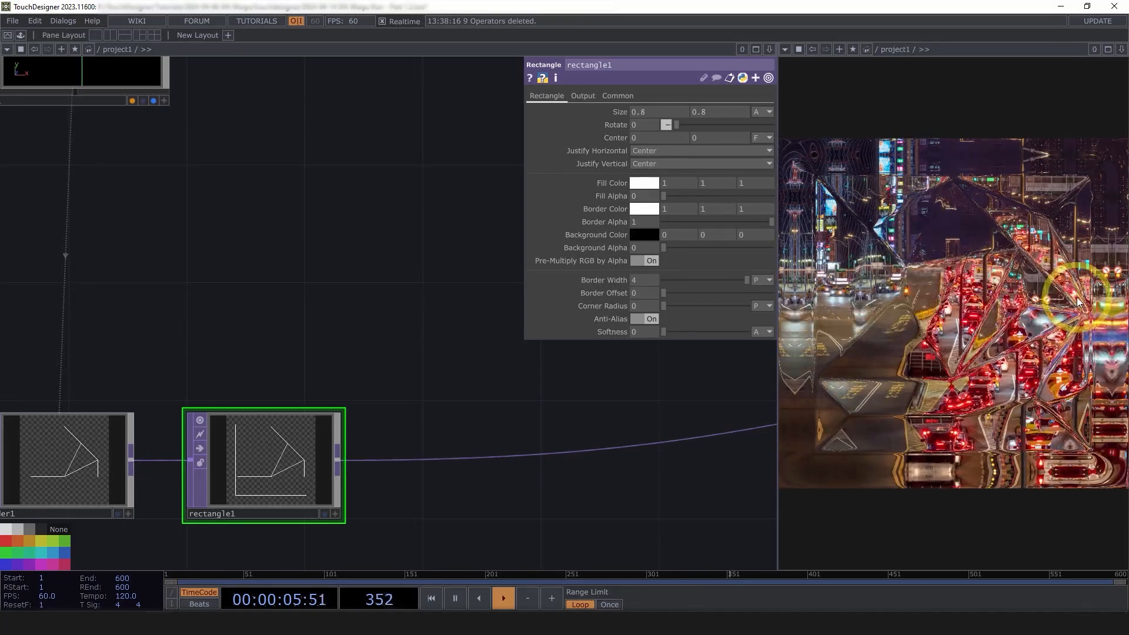
# Home the network and pan to bring noise1, render1 and rectangle1 into view
pyautogui.moveTo(171, 467); pyautogui.dragTo(298, 472)
pyautogui.scroll(3, 205, 506)
pyautogui.scroll(-1, 201, 444)
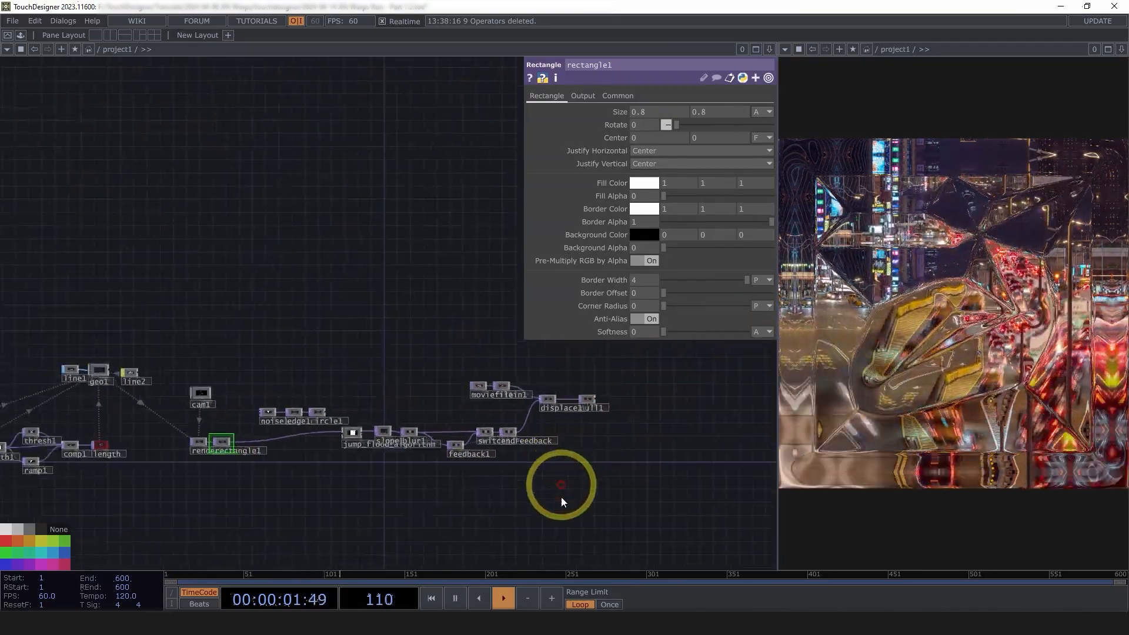
pyautogui.press('h')
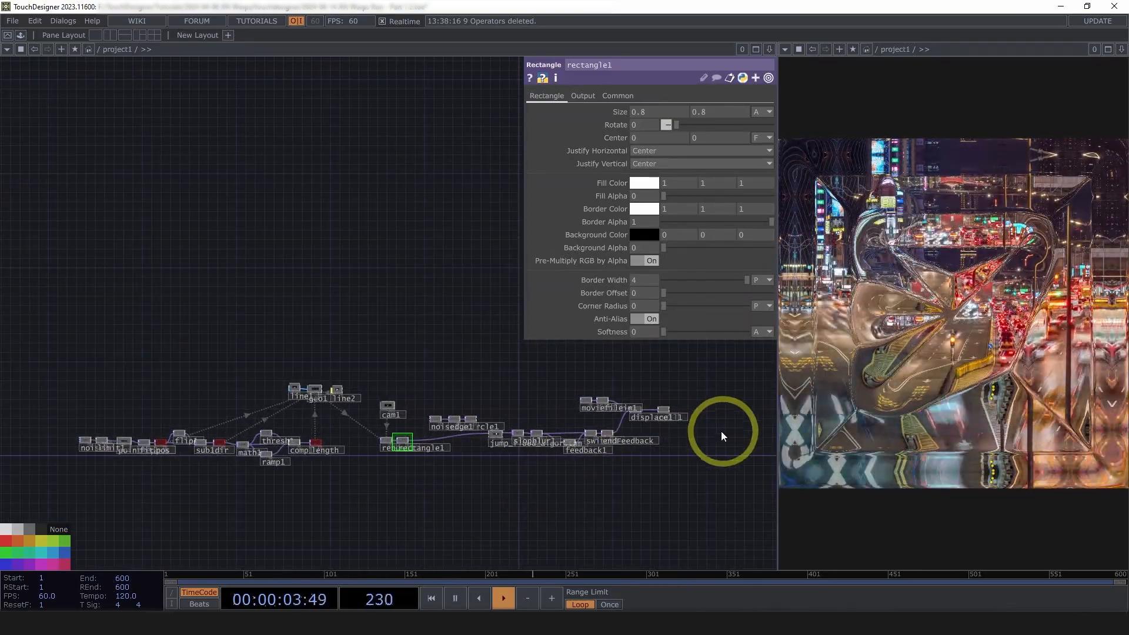
pyautogui.scroll(4, 721, 432)
pyautogui.scroll(4, 245, 474)
pyautogui.moveTo(234, 480); pyautogui.dragTo(391, 473)
pyautogui.scroll(-5, 253, 461)
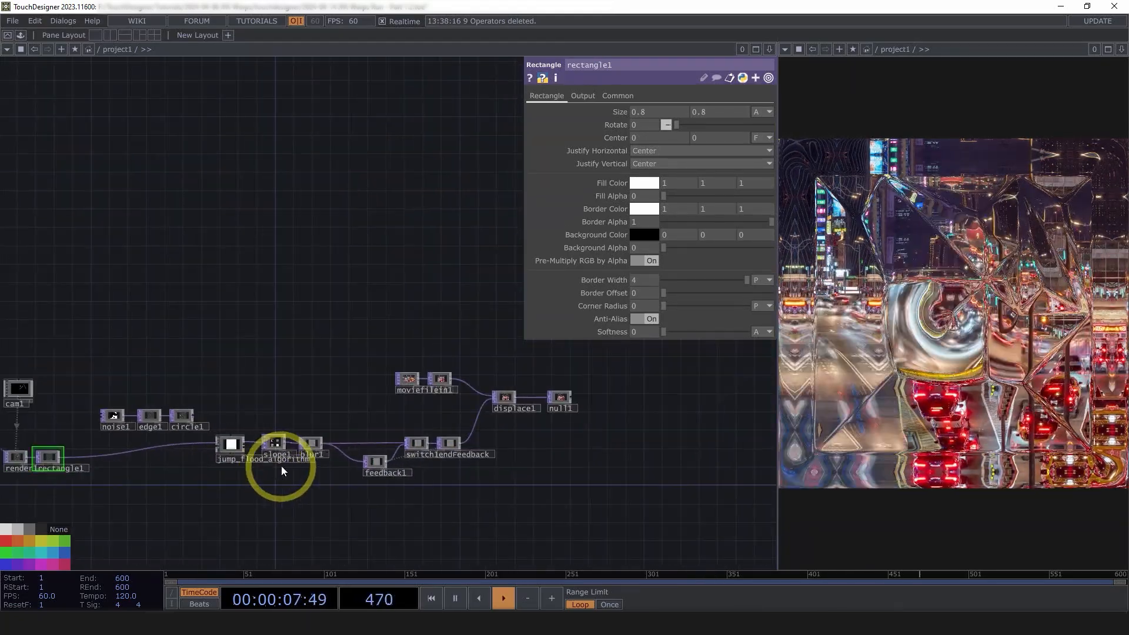
pyautogui.scroll(3, 443, 410)
pyautogui.moveTo(464, 409); pyautogui.dragTo(706, 408)
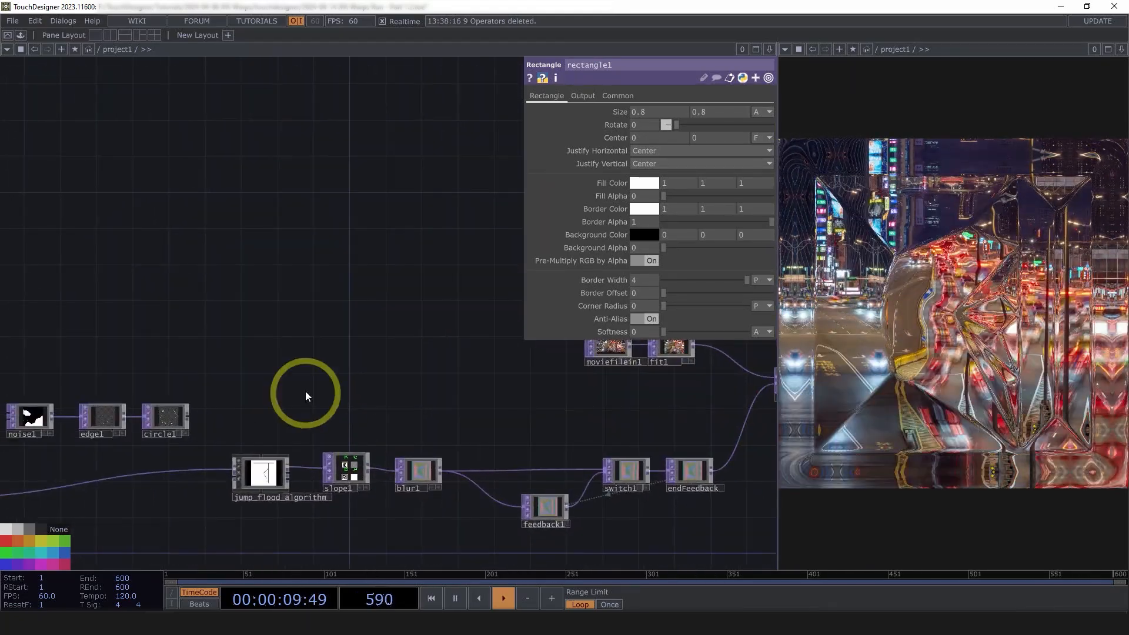
pyautogui.moveTo(204, 507); pyautogui.dragTo(380, 500)
pyautogui.moveTo(262, 514); pyautogui.dragTo(353, 478)
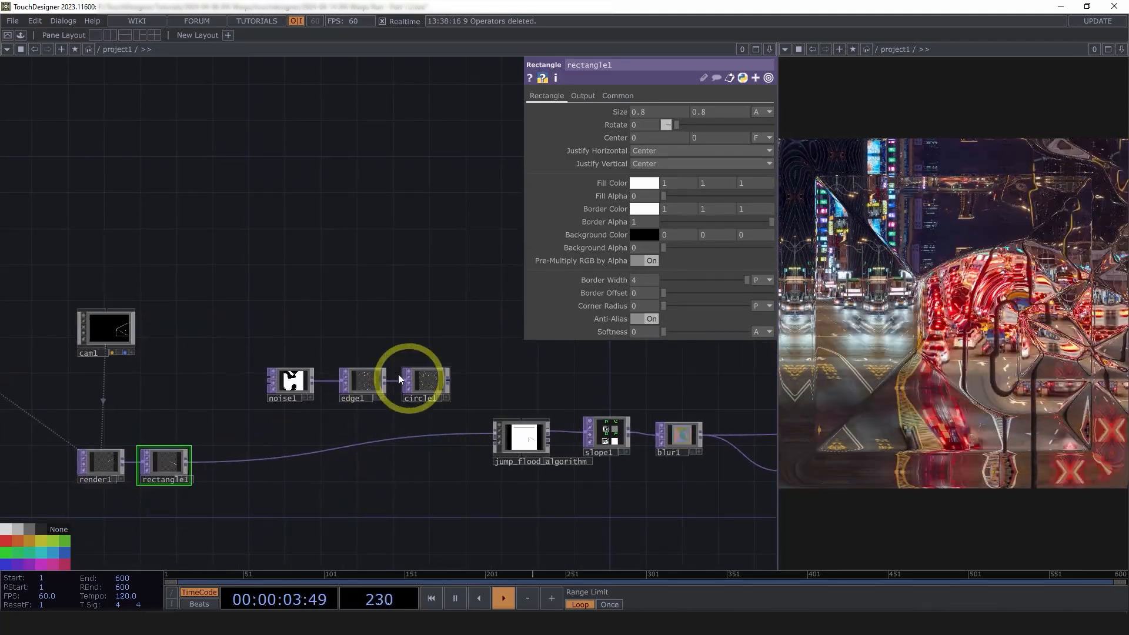
pyautogui.scroll(6, 323, 327)
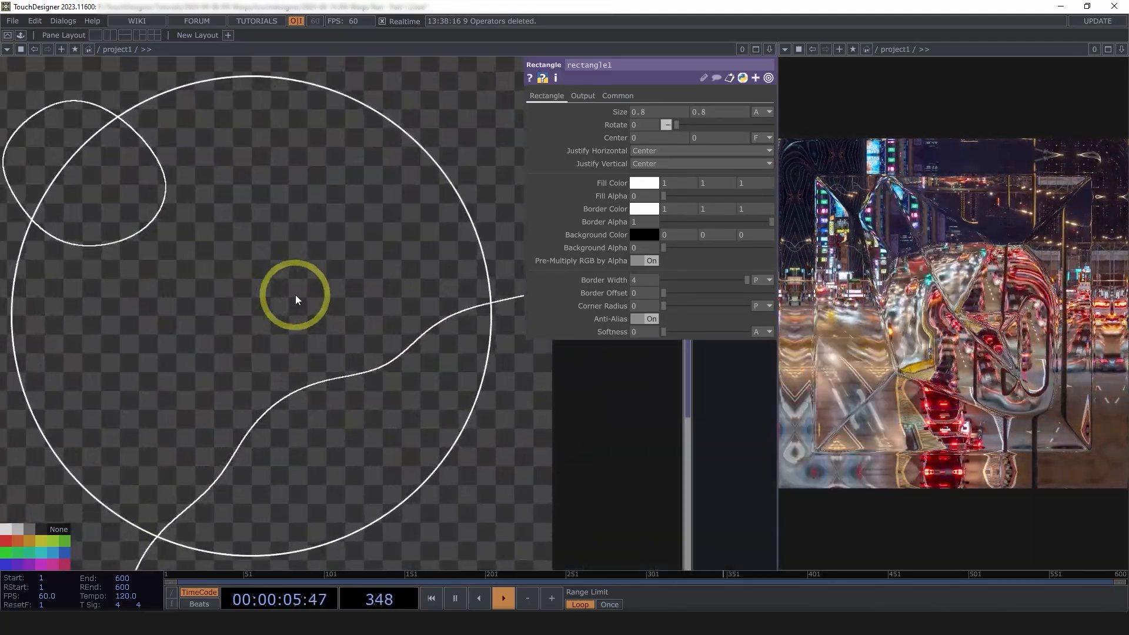
pyautogui.scroll(-4, 302, 307)
pyautogui.scroll(-5, 489, 436)
pyautogui.scroll(5, 433, 345)
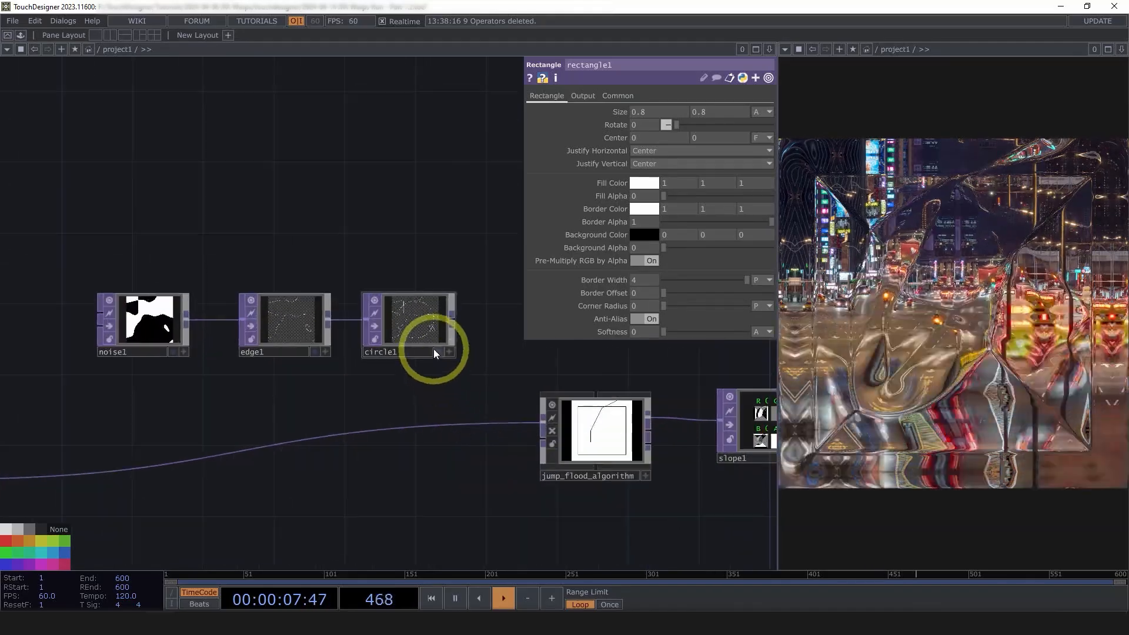
# Inspect circle1's settings, then pan over to the slope-to-endFeedback feedback chain
pyautogui.click(383, 301)
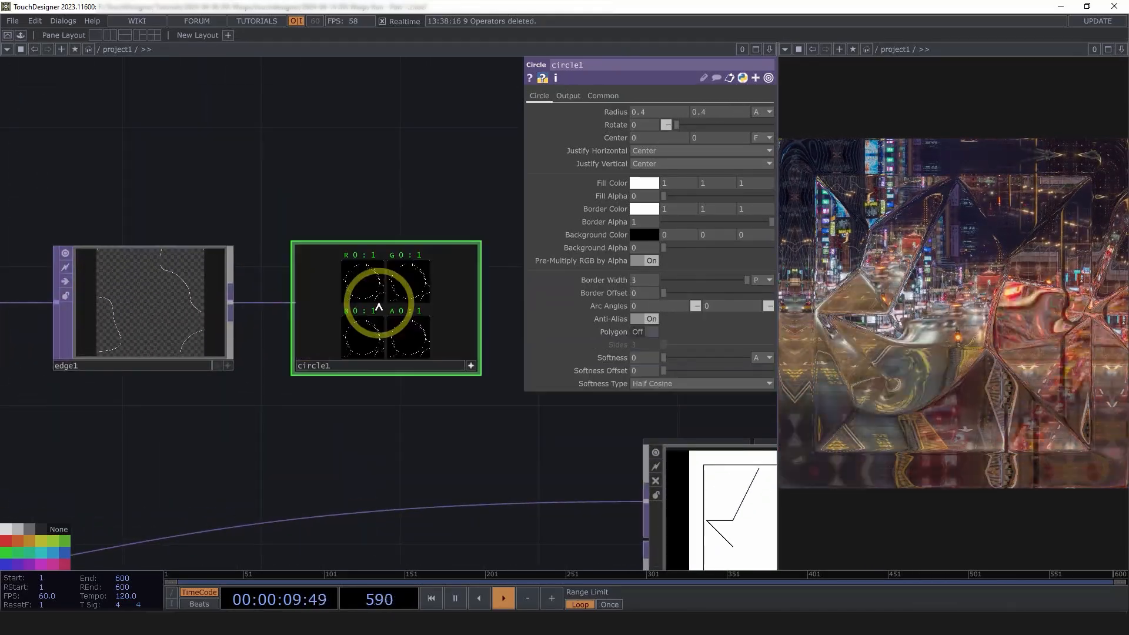
pyautogui.scroll(3, 355, 299)
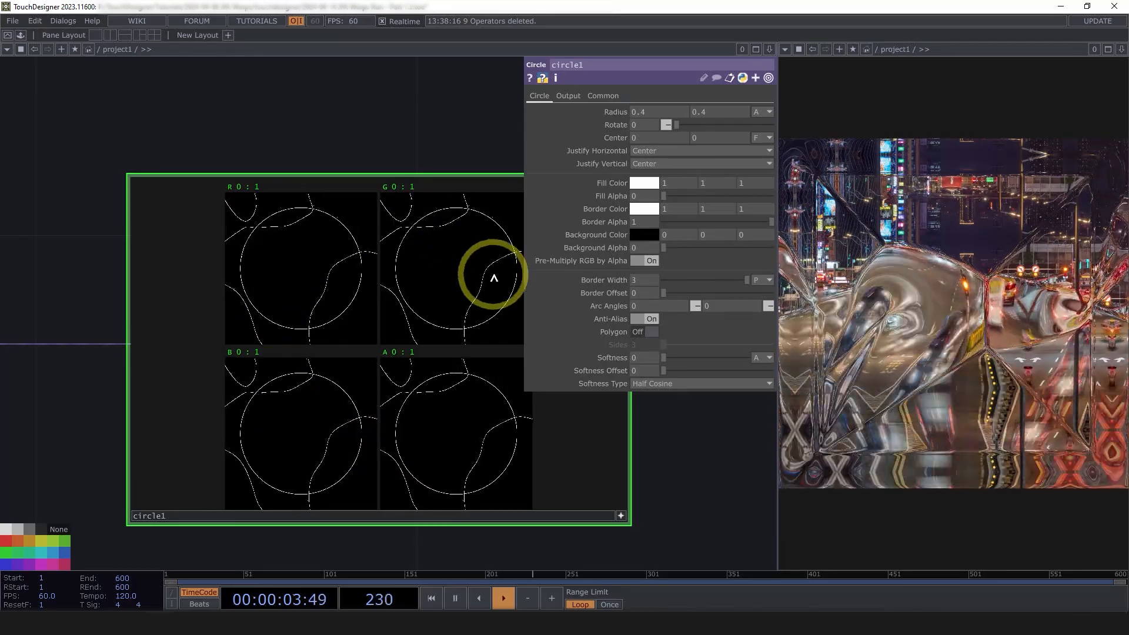
pyautogui.click(620, 516)
pyautogui.moveTo(467, 326); pyautogui.dragTo(328, 235)
pyautogui.scroll(-5, 328, 235)
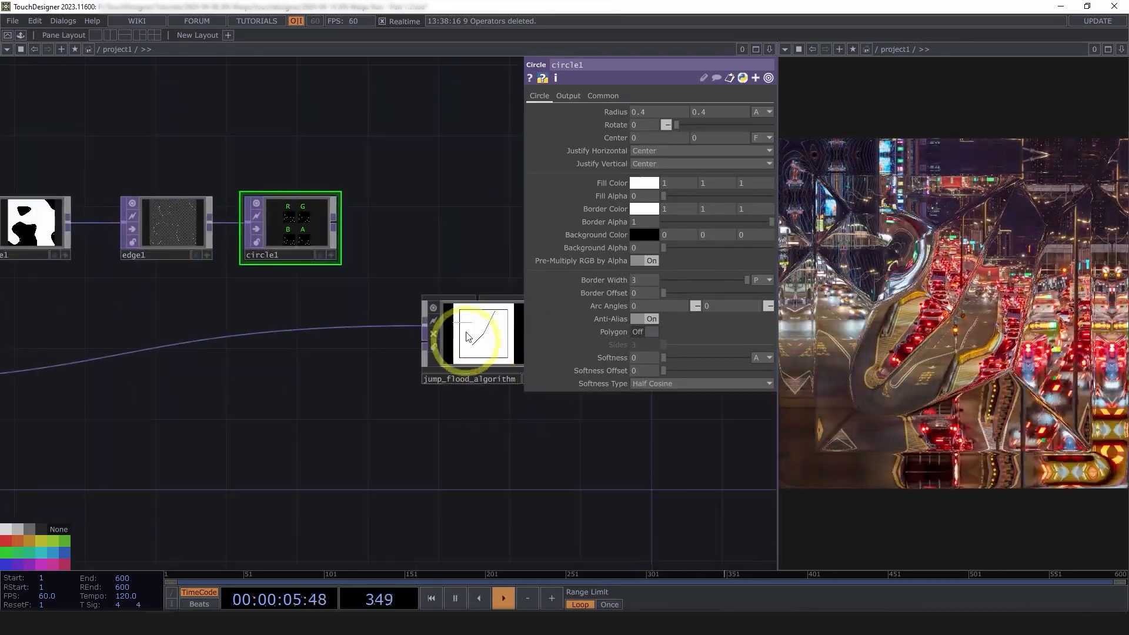
pyautogui.scroll(-2, 477, 438)
pyautogui.moveTo(477, 437); pyautogui.dragTo(326, 411)
pyautogui.scroll(-4, 359, 417)
pyautogui.moveTo(366, 476); pyautogui.dragTo(143, 486)
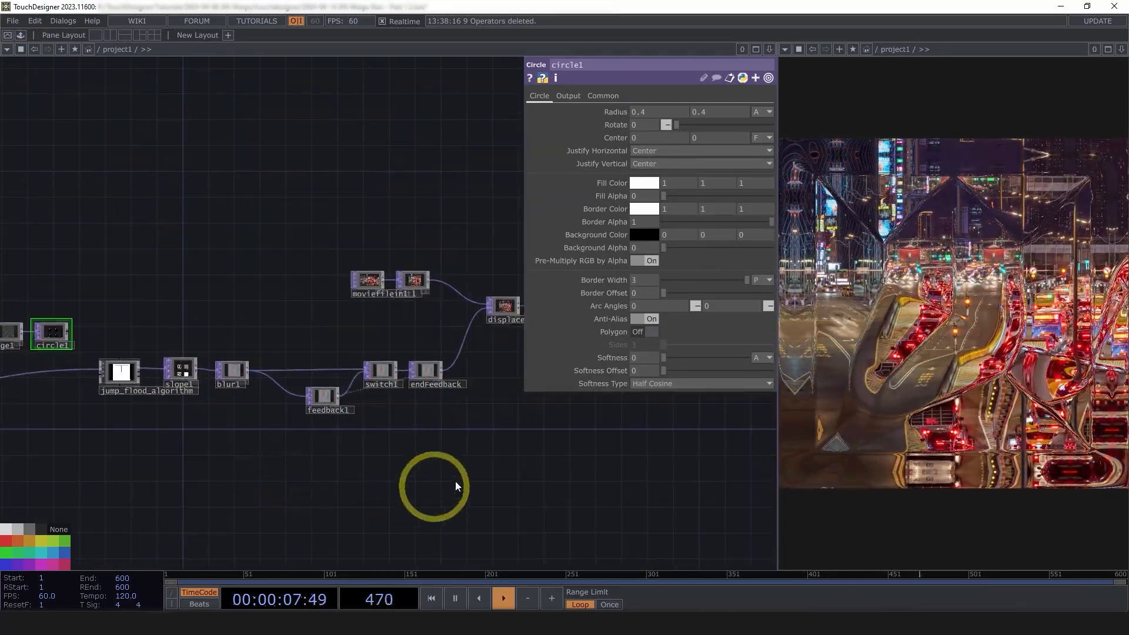
pyautogui.moveTo(412, 474); pyautogui.dragTo(385, 483)
# Select slope1 through endFeedback, then show moviefilein1's traffic movie playback settings
pyautogui.moveTo(159, 377); pyautogui.dragTo(160, 377)
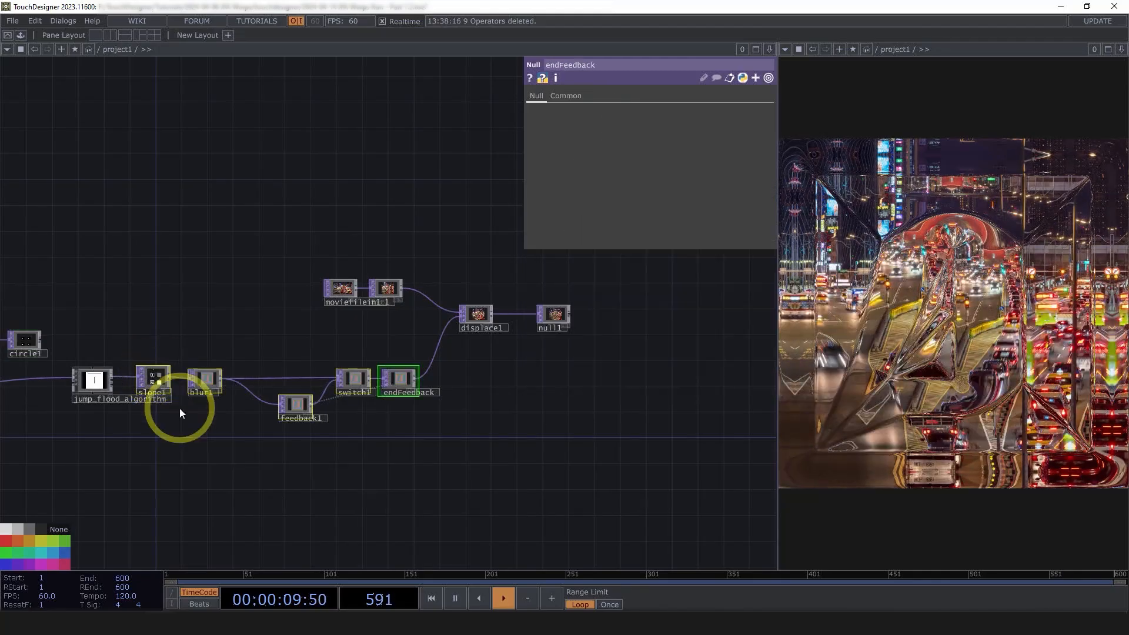
pyautogui.scroll(4, 499, 450)
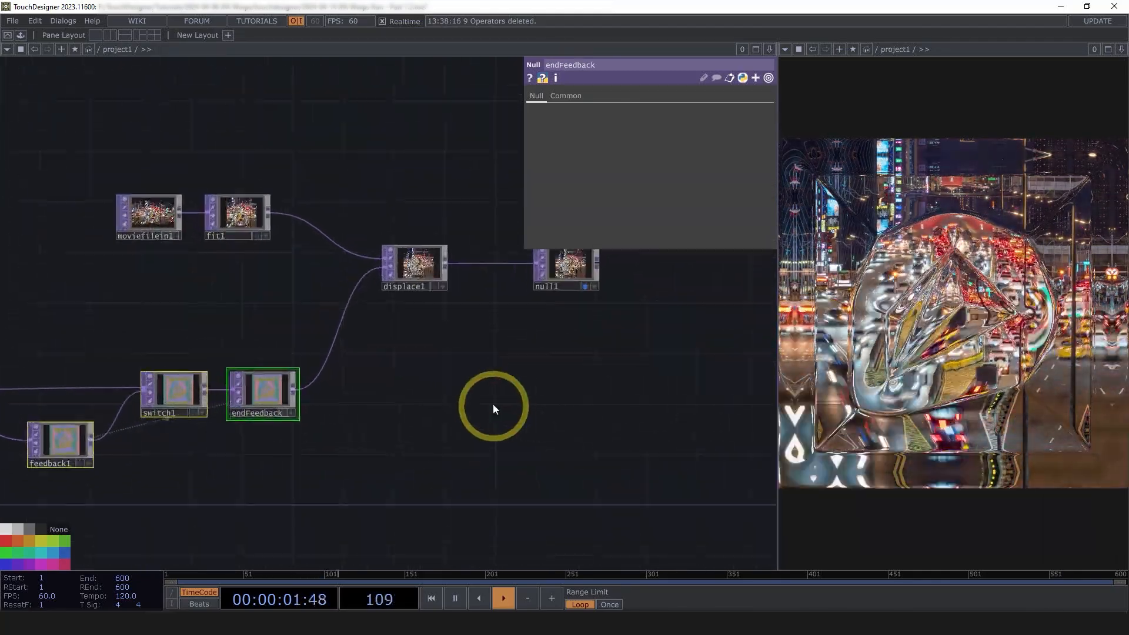
pyautogui.click(150, 213)
pyautogui.scroll(4, 234, 323)
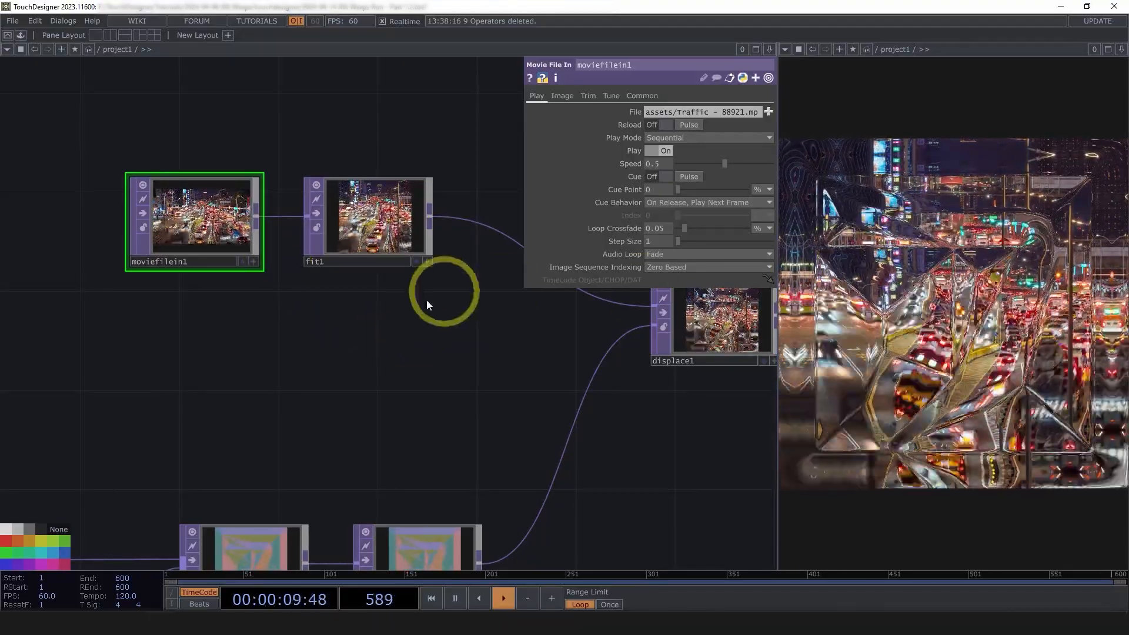
# Zoom and pan around moviefilein1 to see the full displacement chain
pyautogui.scroll(-3, 400, 379)
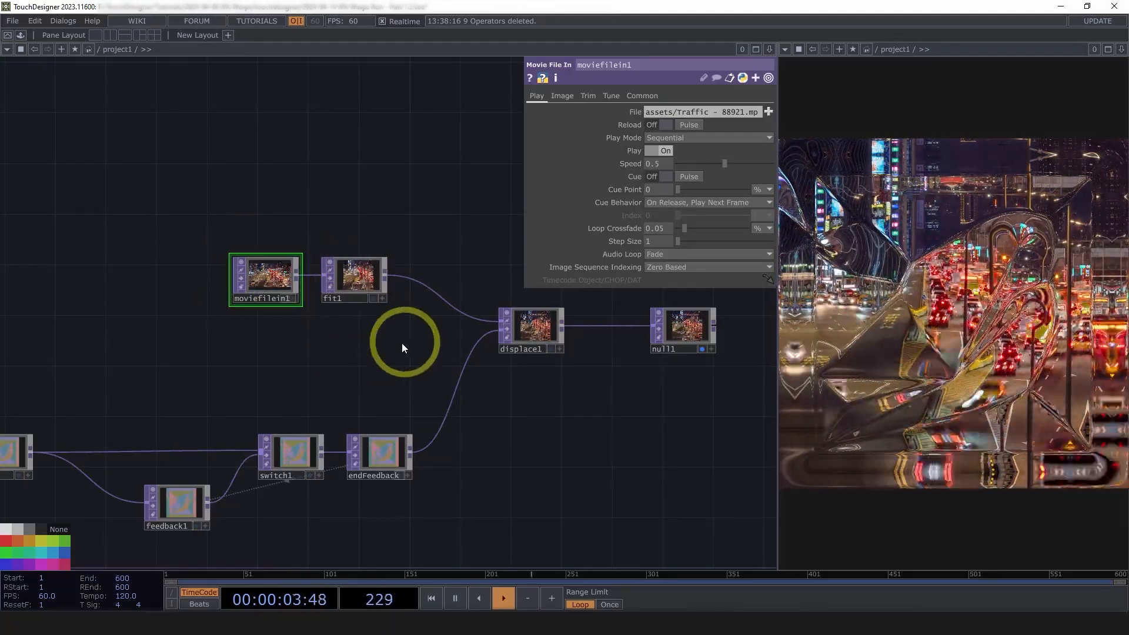
pyautogui.scroll(4, 265, 276)
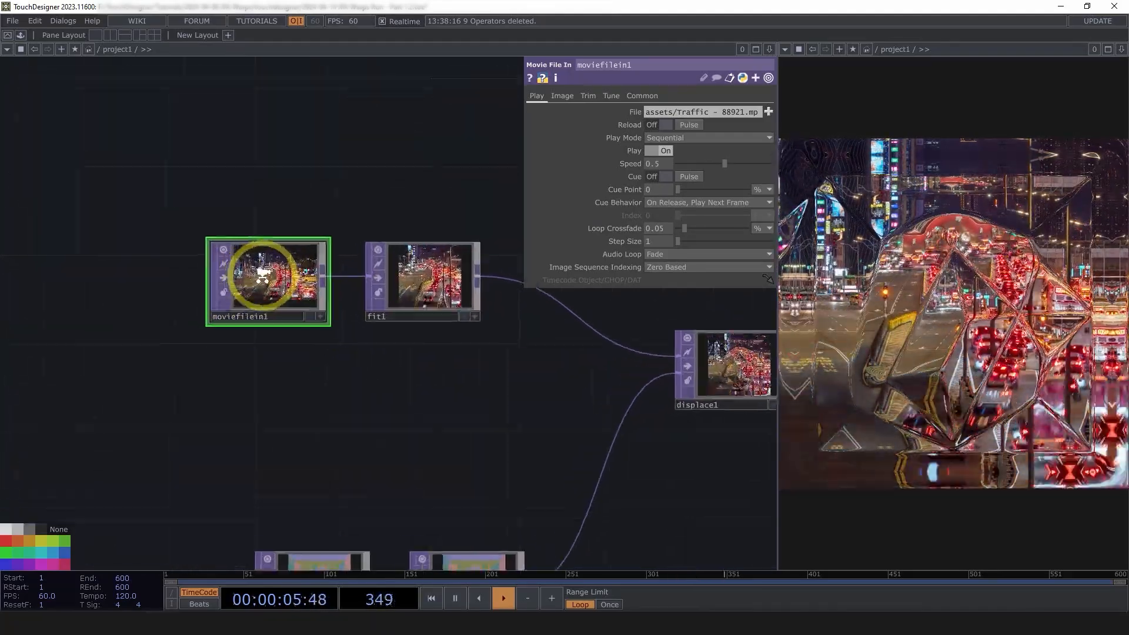
pyautogui.scroll(1, 263, 276)
pyautogui.moveTo(247, 410); pyautogui.dragTo(313, 412)
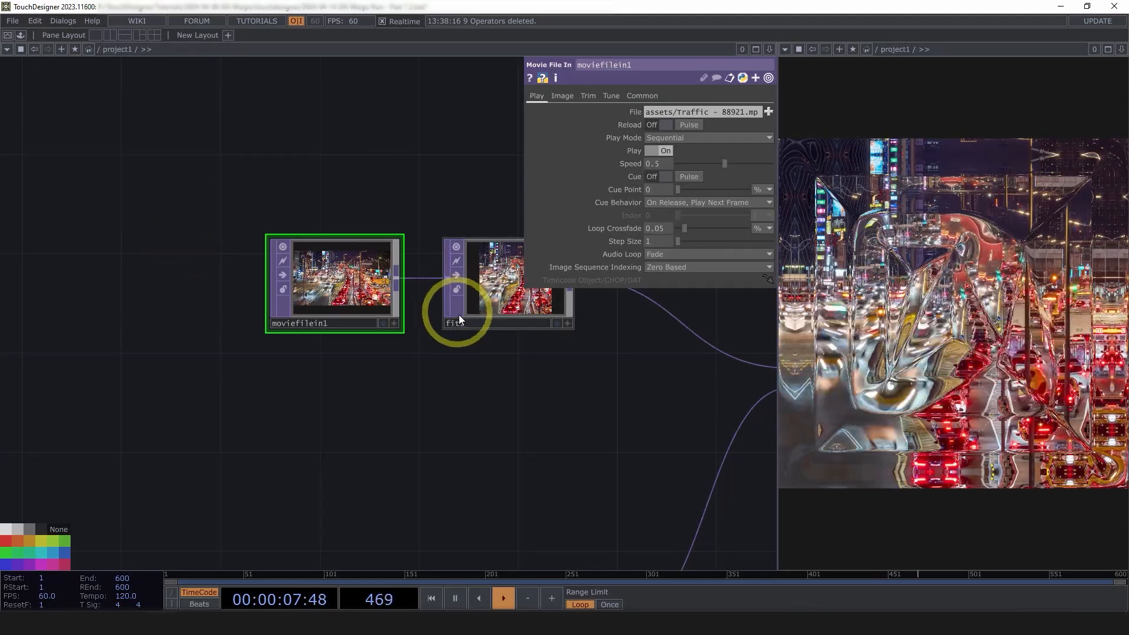
pyautogui.scroll(-6, 456, 316)
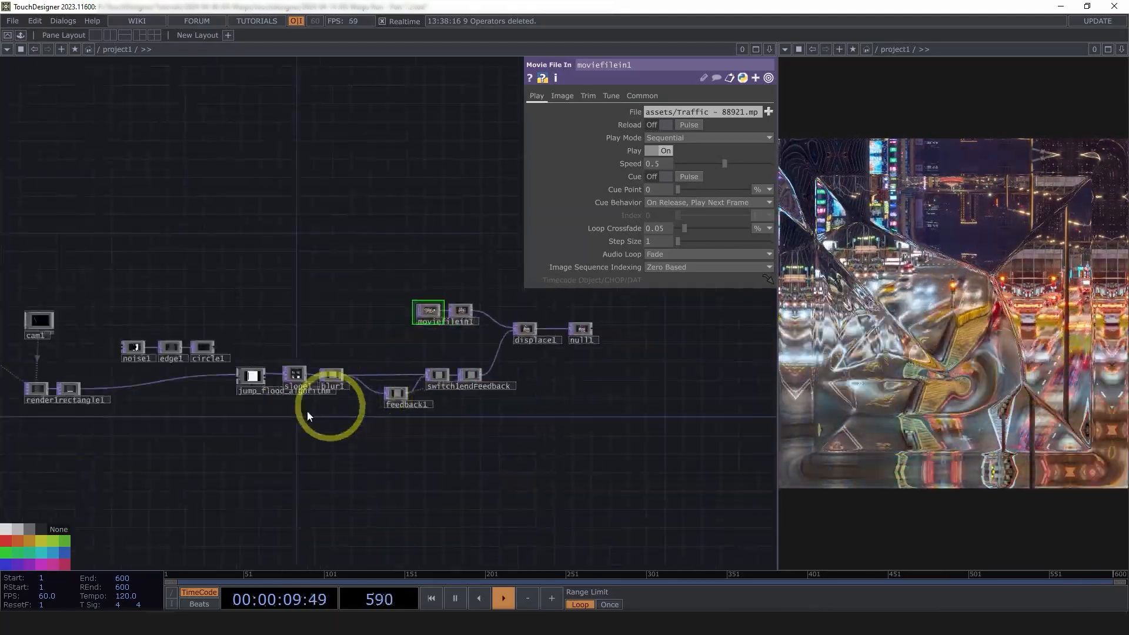
pyautogui.scroll(6, 471, 311)
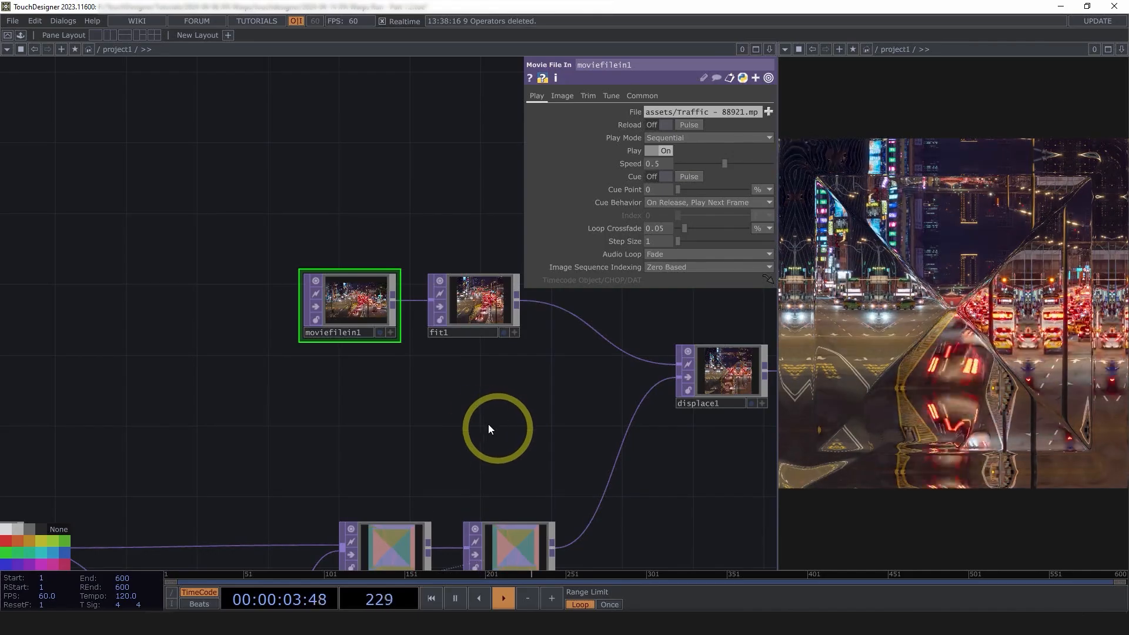
pyautogui.scroll(-5, 472, 397)
pyautogui.moveTo(467, 396); pyautogui.dragTo(437, 387)
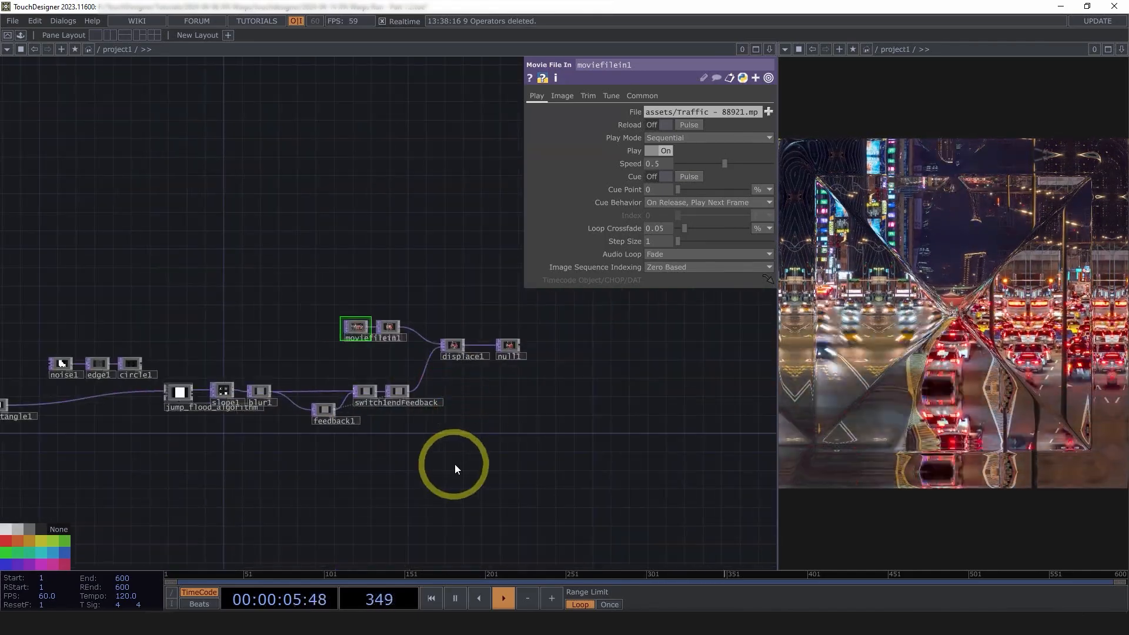
pyautogui.scroll(-6, 545, 495)
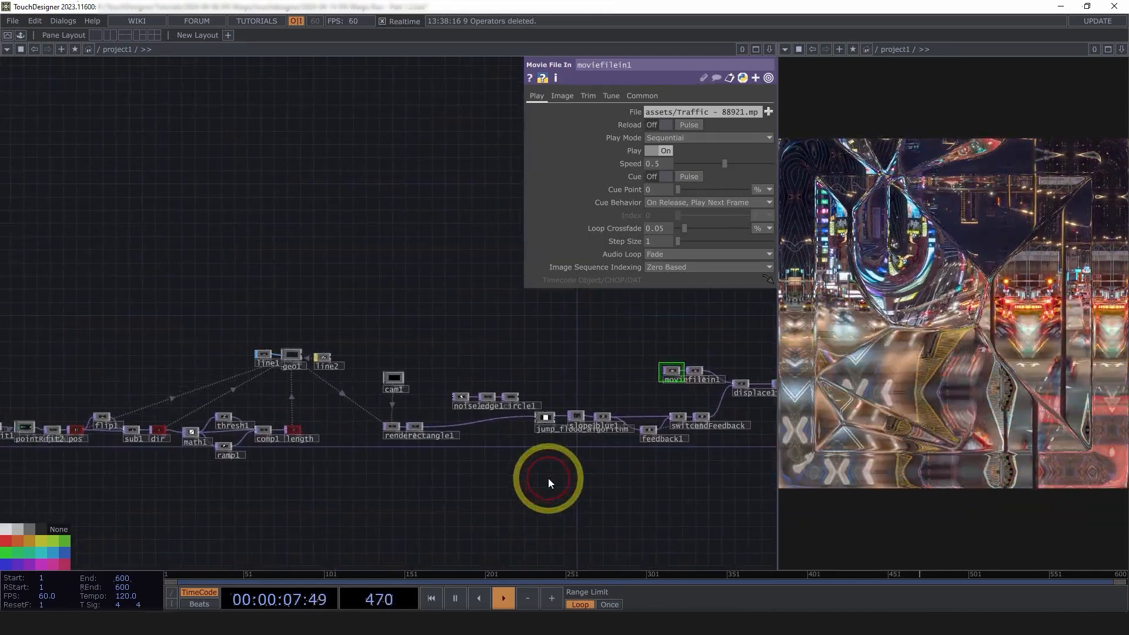